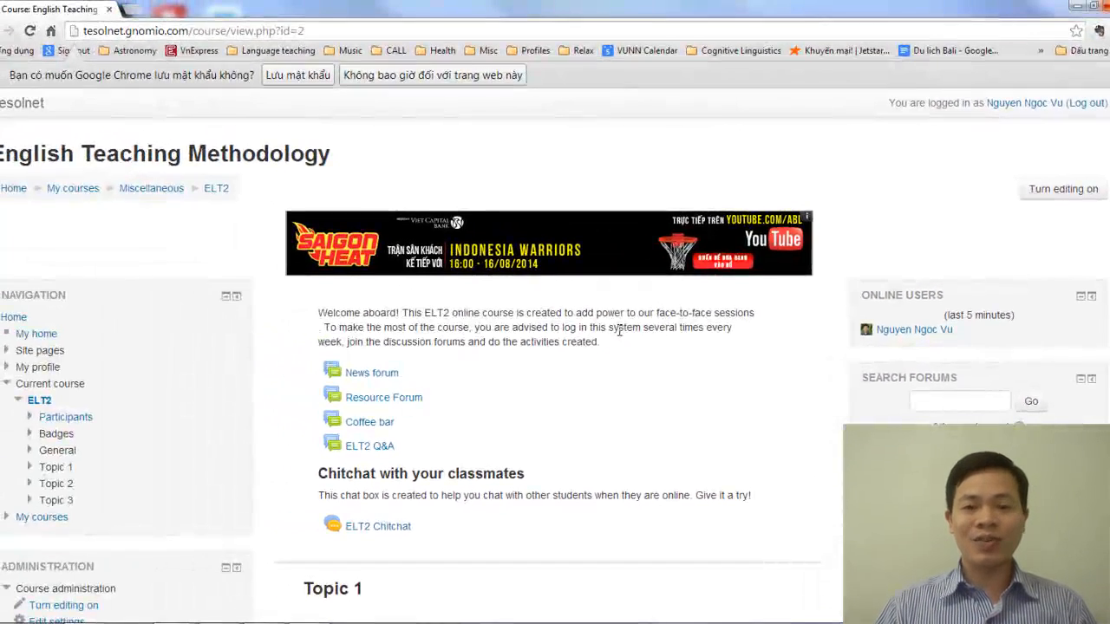
Turn on editing for the English Teaching Methodology course
{"action": "scroll", "coordinate": [493, 275], "scroll_direction": "down", "scroll_amount": 3}
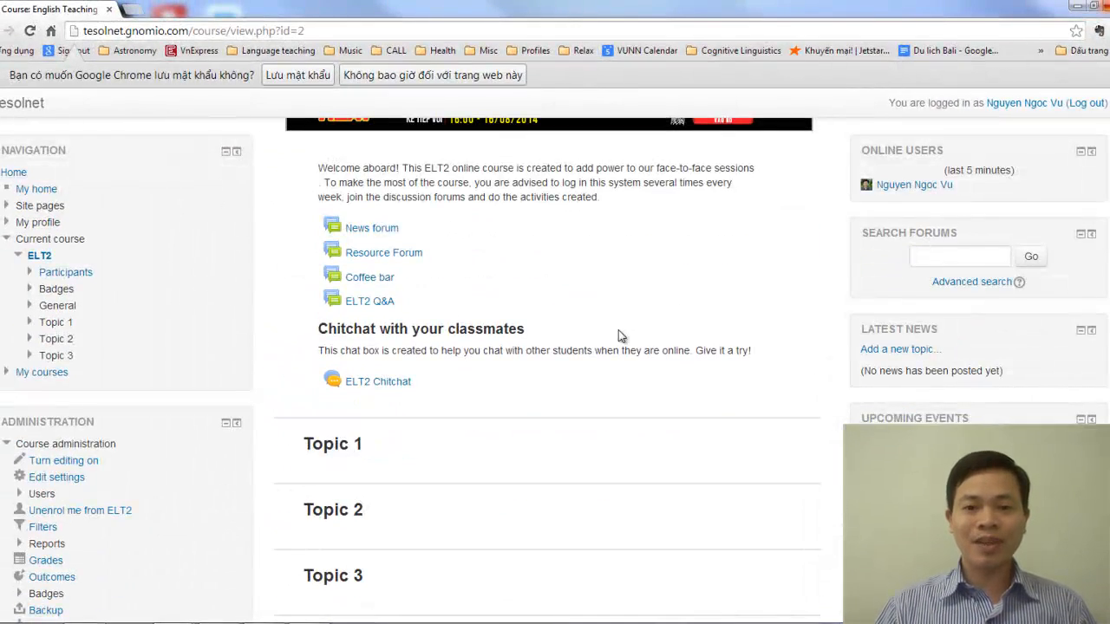
{"action": "scroll", "coordinate": [621, 335], "scroll_direction": "up", "scroll_amount": 3}
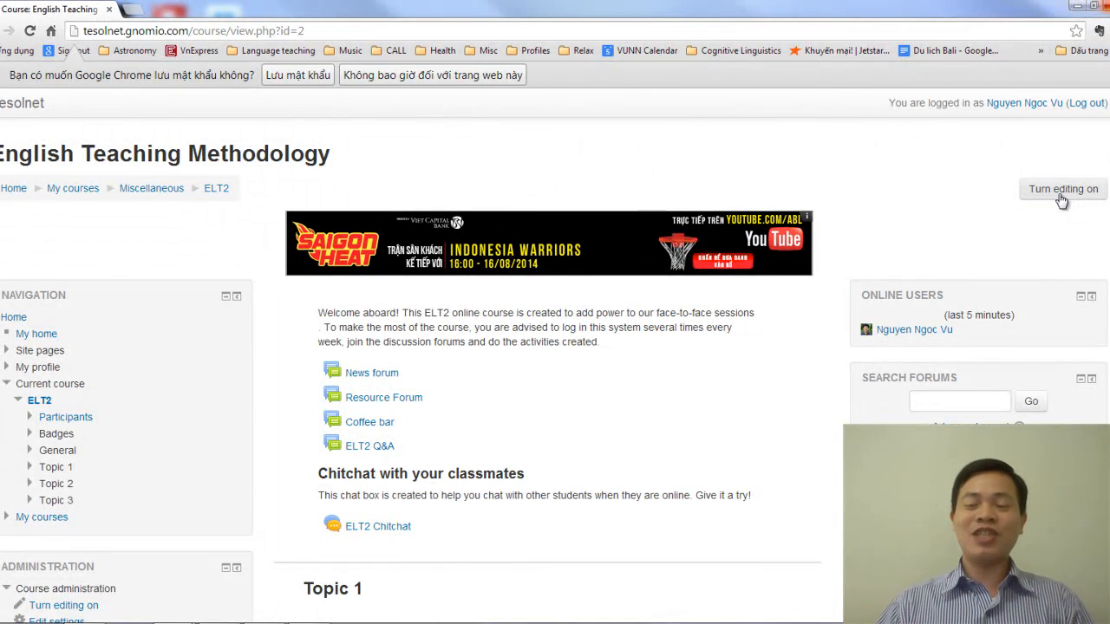
{"action": "left_click", "coordinate": [1061, 197]}
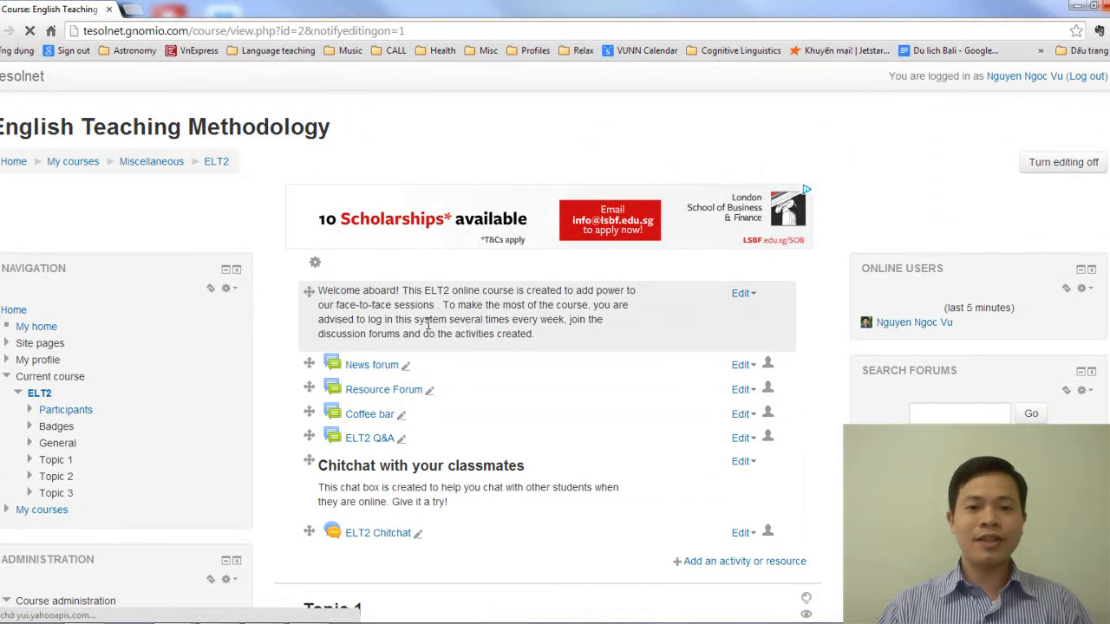
{"action": "scroll", "coordinate": [532, 419], "scroll_direction": "down", "scroll_amount": 3}
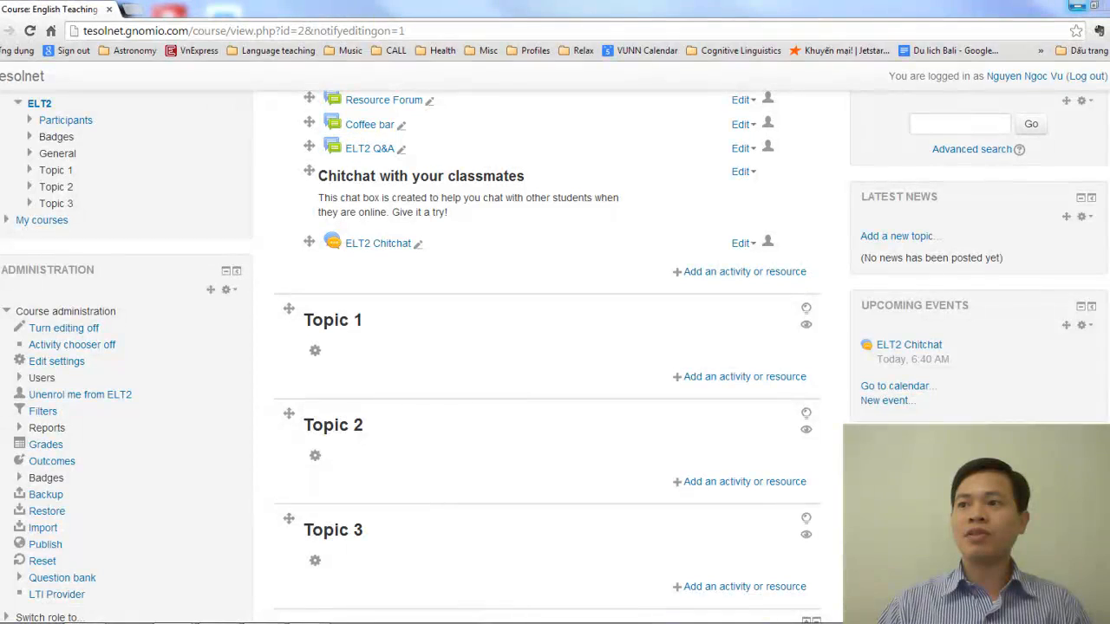
Switch to the MALL of English Department course page and examine how Topics 1 to 4 are laid out with pictures and headings
{"action": "left_click_drag", "start_coordinate": [1109, 620], "coordinate": [336, 172]}
{"action": "double_click", "coordinate": [336, 171]}
{"action": "scroll", "coordinate": [560, 305], "scroll_direction": "up", "scroll_amount": 11}
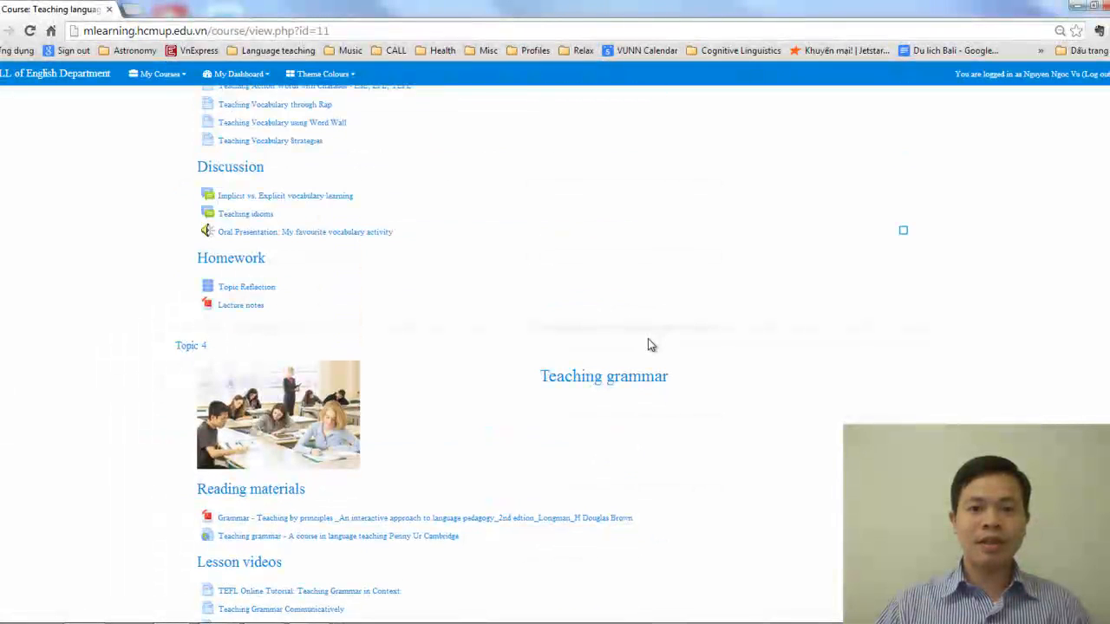
{"action": "scroll", "coordinate": [649, 342], "scroll_direction": "up", "scroll_amount": 4}
{"action": "scroll", "coordinate": [648, 339], "scroll_direction": "up", "scroll_amount": 5}
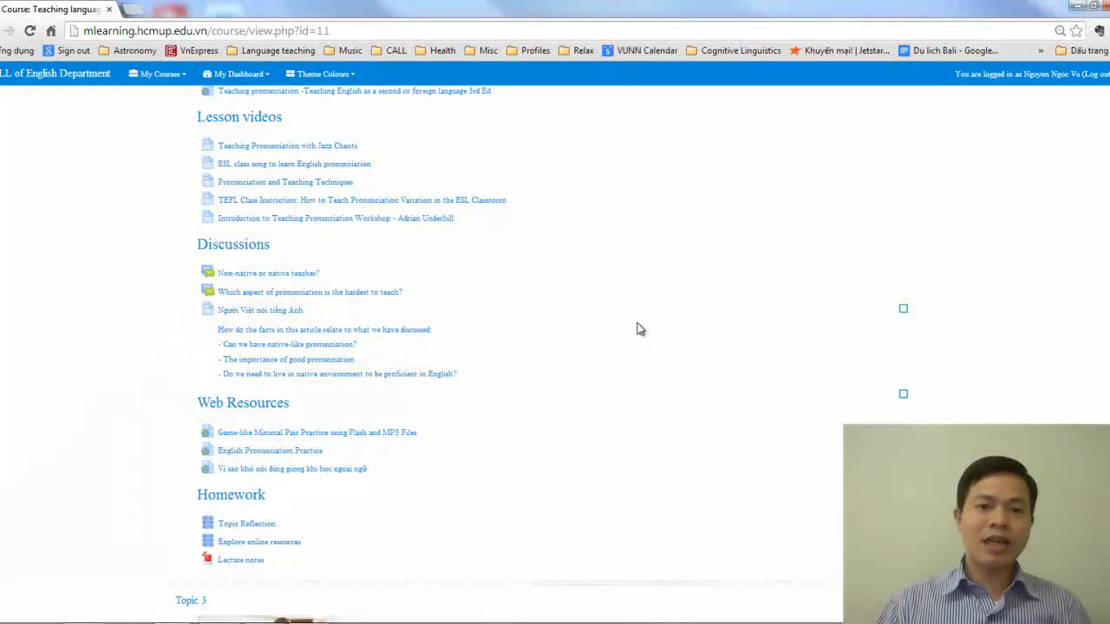
{"action": "scroll", "coordinate": [646, 342], "scroll_direction": "up", "scroll_amount": 4}
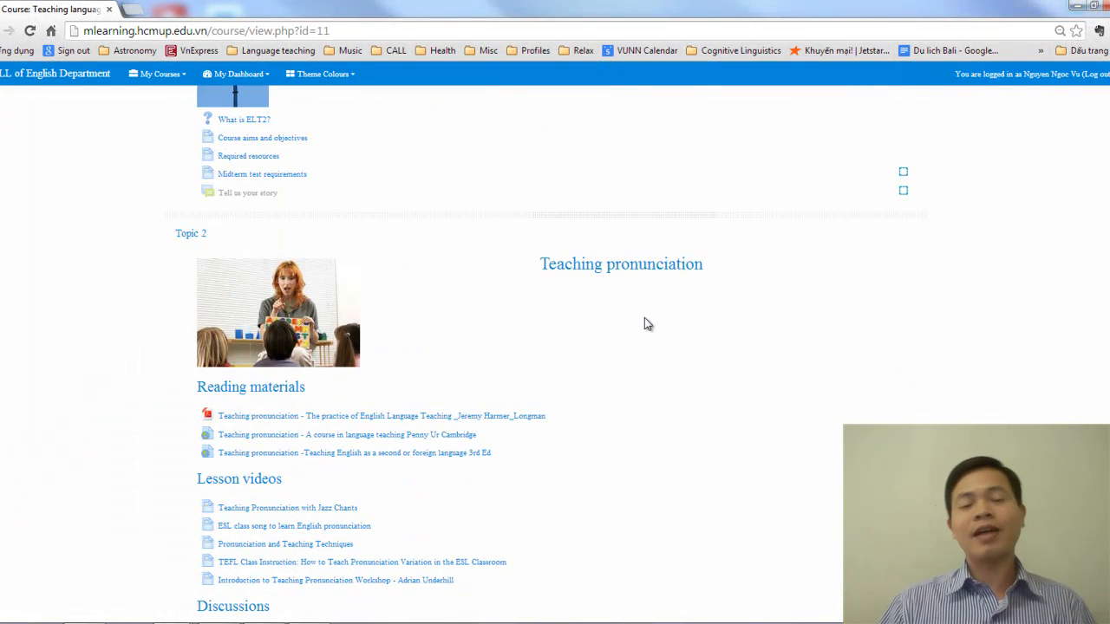
{"action": "scroll", "coordinate": [645, 324], "scroll_direction": "up", "scroll_amount": 3}
{"action": "scroll", "coordinate": [645, 324], "scroll_direction": "up", "scroll_amount": 2}
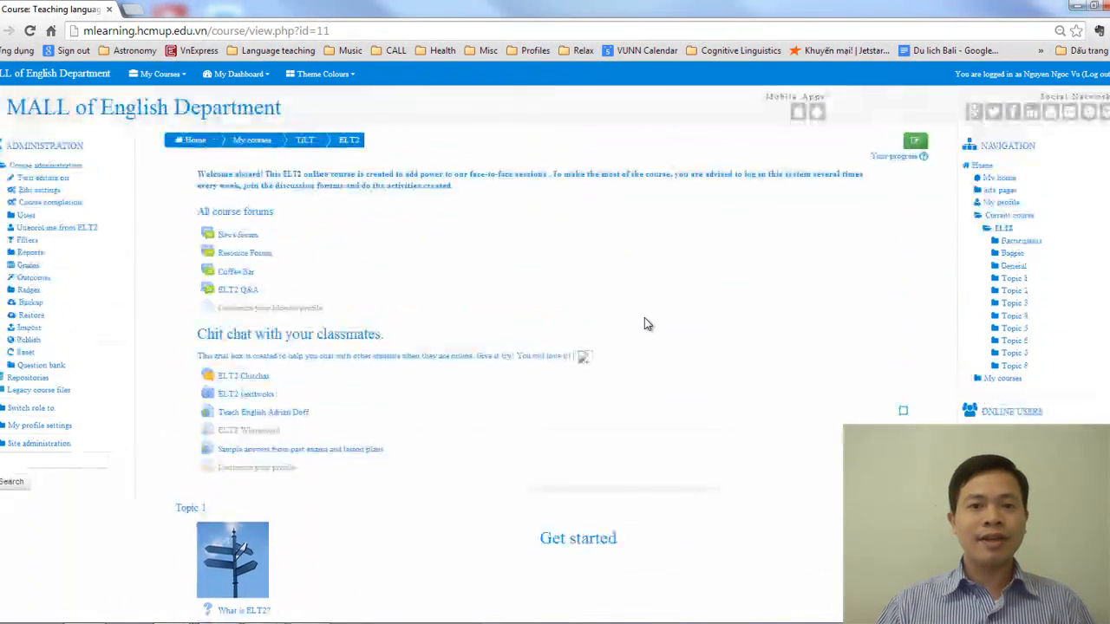
{"action": "scroll", "coordinate": [645, 318], "scroll_direction": "down", "scroll_amount": 5}
{"action": "scroll", "coordinate": [600, 332], "scroll_direction": "down", "scroll_amount": 2}
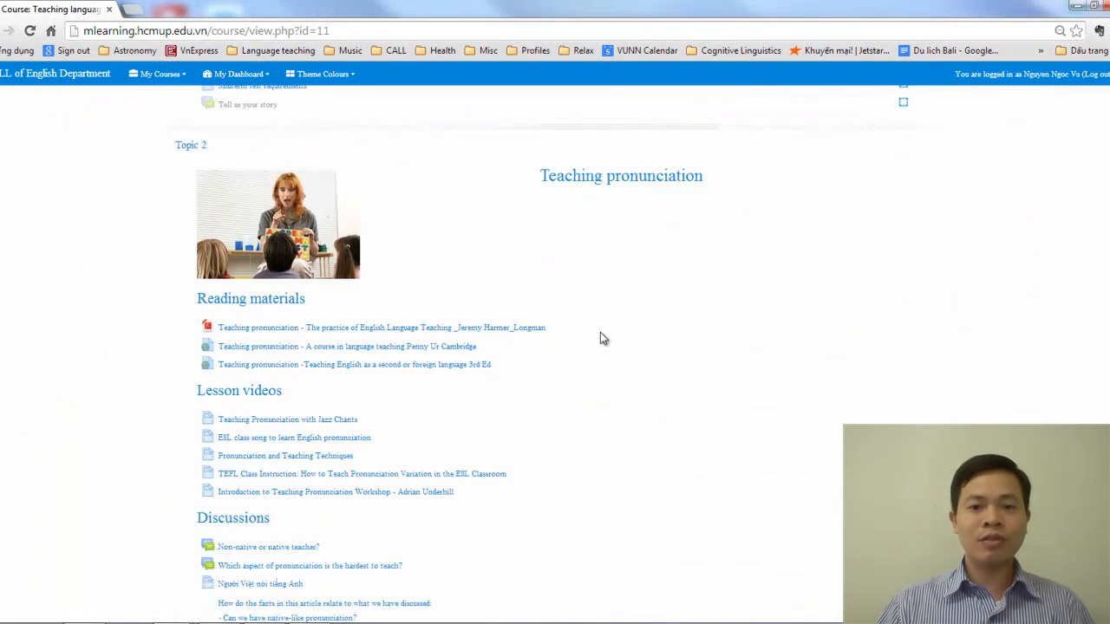
{"action": "scroll", "coordinate": [514, 272], "scroll_direction": "down", "scroll_amount": 8}
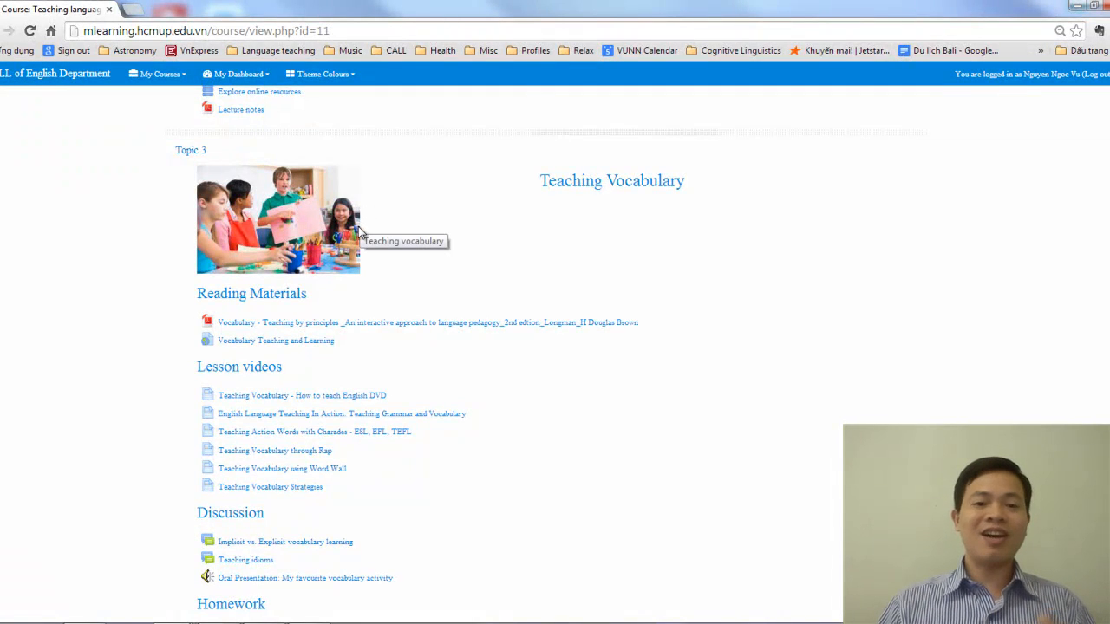
{"action": "left_click_drag", "start_coordinate": [540, 181], "coordinate": [652, 180]}
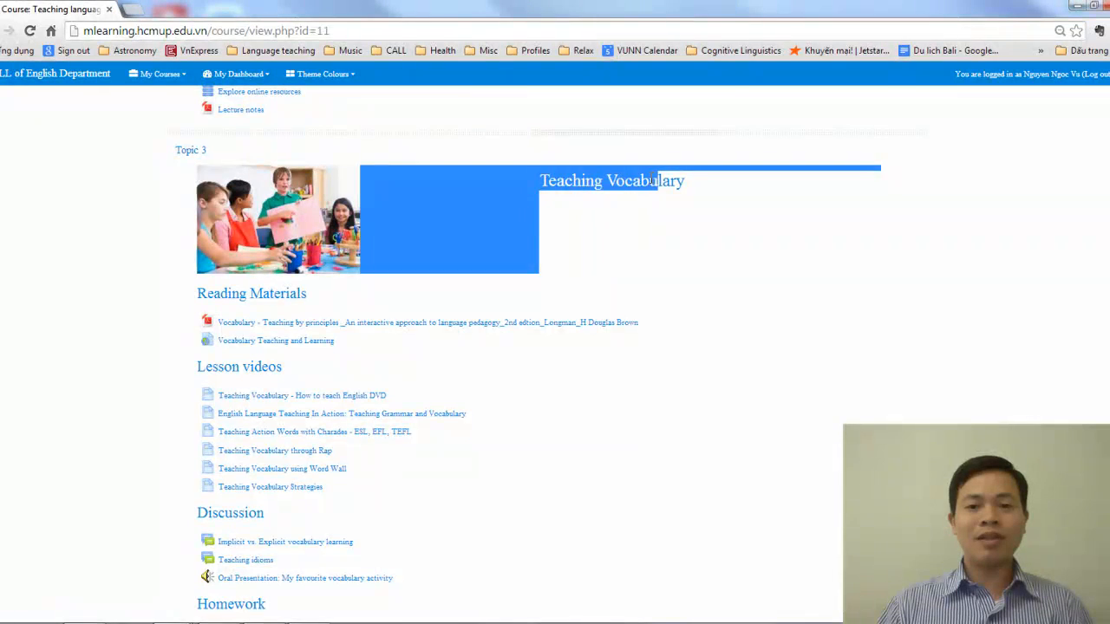
{"action": "left_click", "coordinate": [553, 185]}
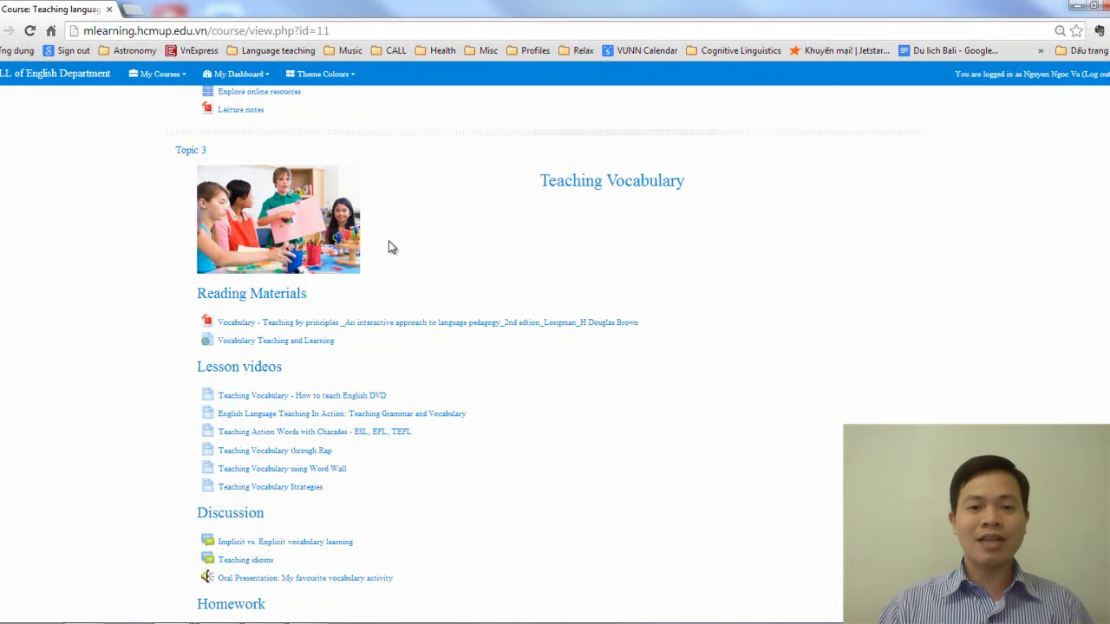
Examine how Topics 3 to 5 group their reading materials, lesson videos, discussions, homework and quizzes under subheadings
{"action": "scroll", "coordinate": [450, 247], "scroll_direction": "down", "scroll_amount": 1}
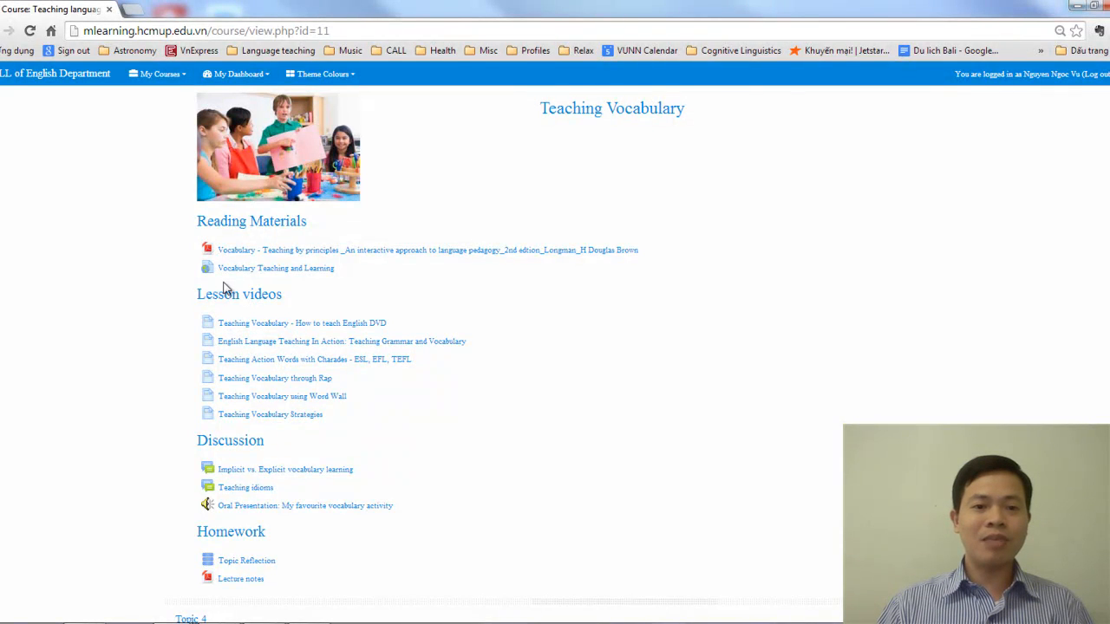
{"action": "scroll", "coordinate": [242, 396], "scroll_direction": "down", "scroll_amount": 3}
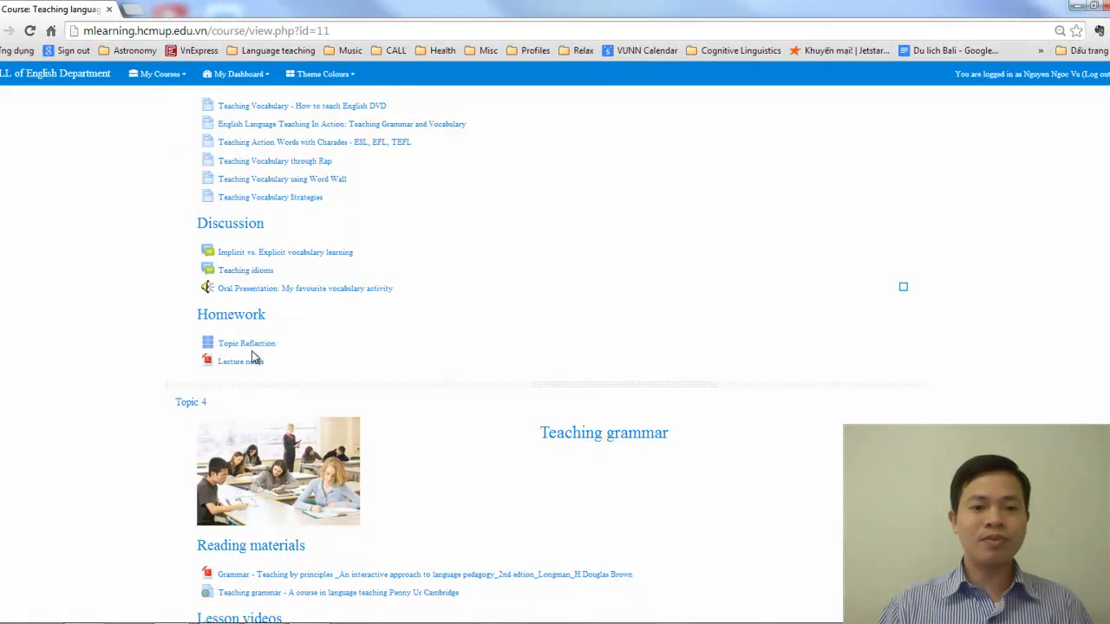
{"action": "scroll", "coordinate": [269, 356], "scroll_direction": "down", "scroll_amount": 1}
{"action": "scroll", "coordinate": [284, 347], "scroll_direction": "down", "scroll_amount": 8}
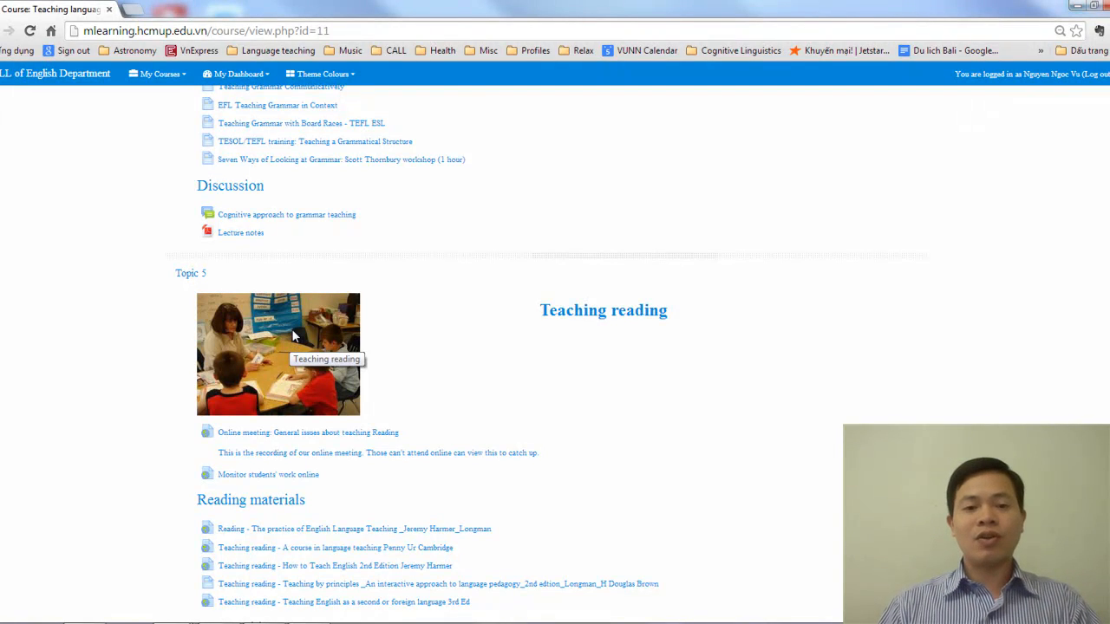
{"action": "scroll", "coordinate": [293, 336], "scroll_direction": "down", "scroll_amount": 4}
{"action": "scroll", "coordinate": [293, 323], "scroll_direction": "down", "scroll_amount": 2}
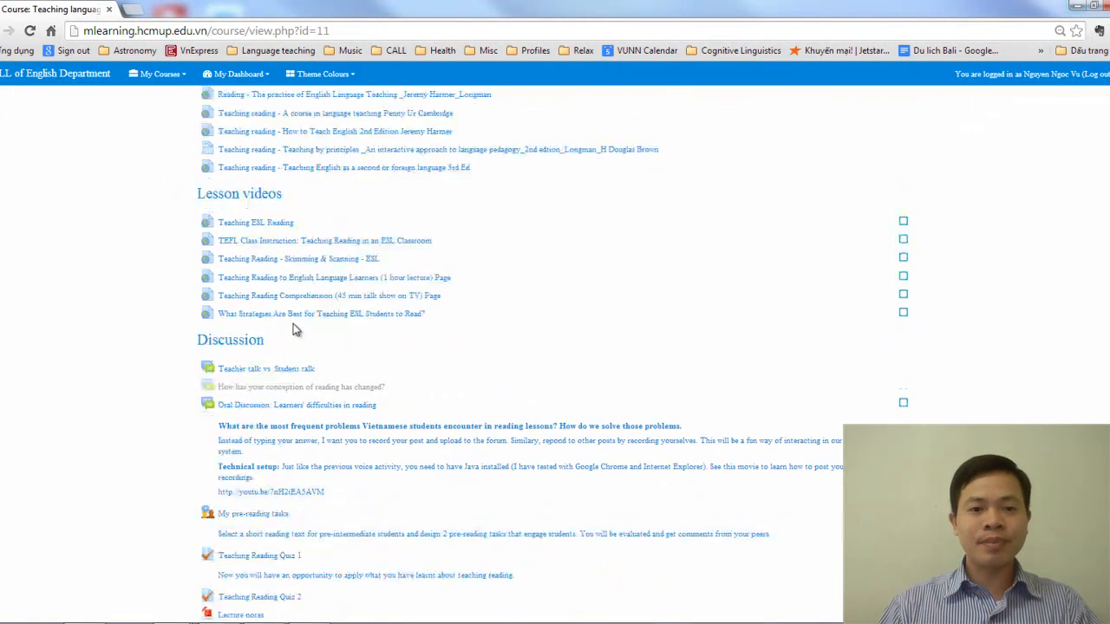
{"action": "scroll", "coordinate": [293, 324], "scroll_direction": "down", "scroll_amount": 3}
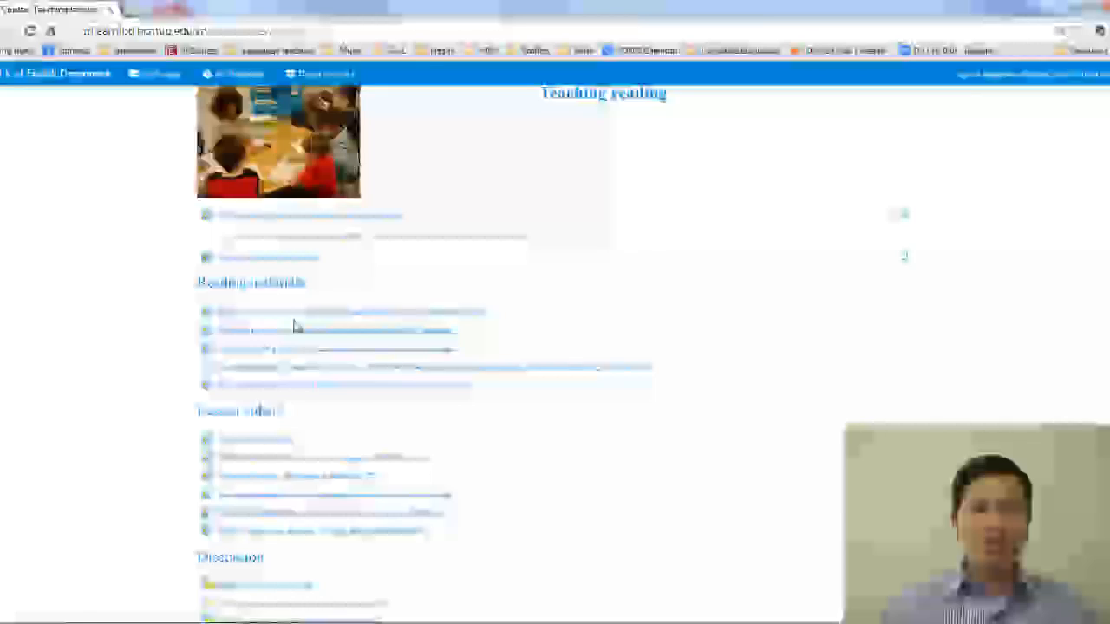
{"action": "scroll", "coordinate": [293, 327], "scroll_direction": "up", "scroll_amount": 1}
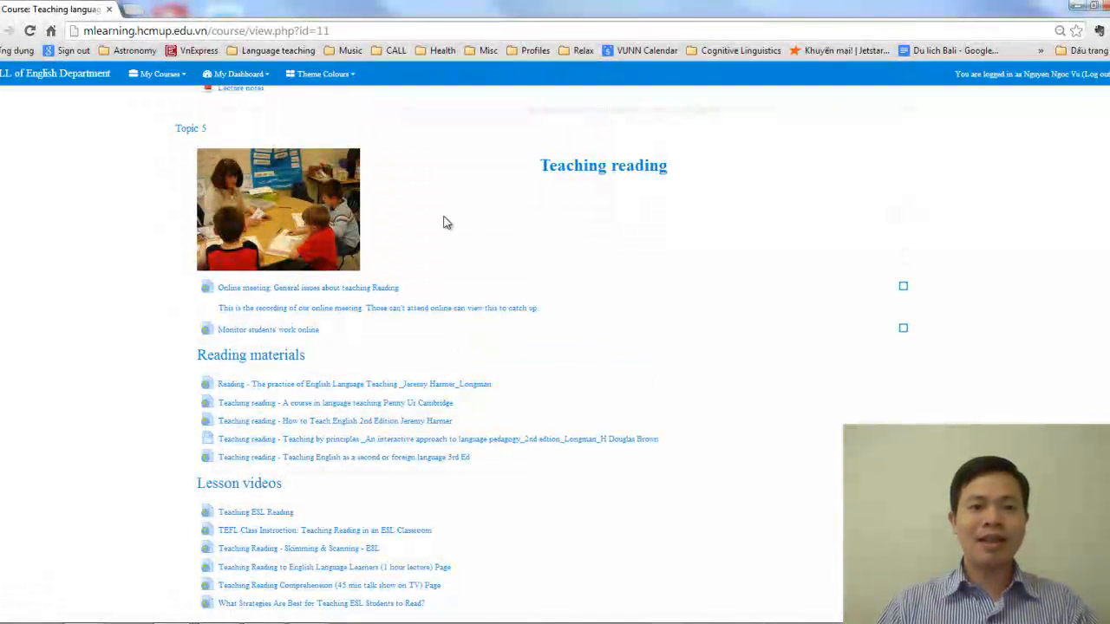
{"action": "scroll", "coordinate": [310, 354], "scroll_direction": "down", "scroll_amount": 2}
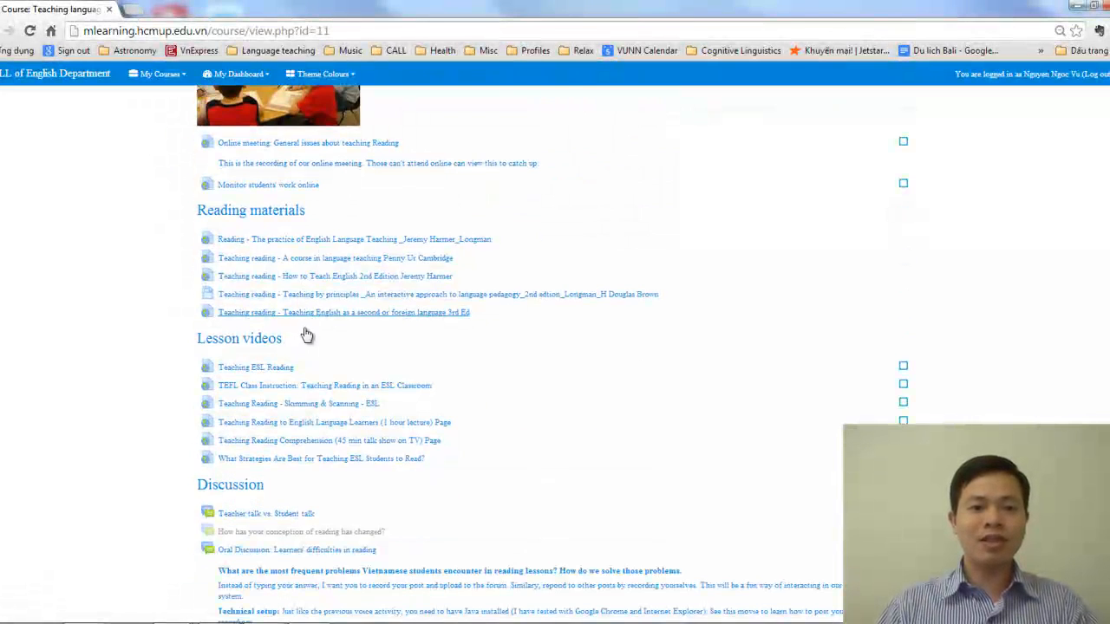
{"action": "scroll", "coordinate": [305, 335], "scroll_direction": "down", "scroll_amount": 3}
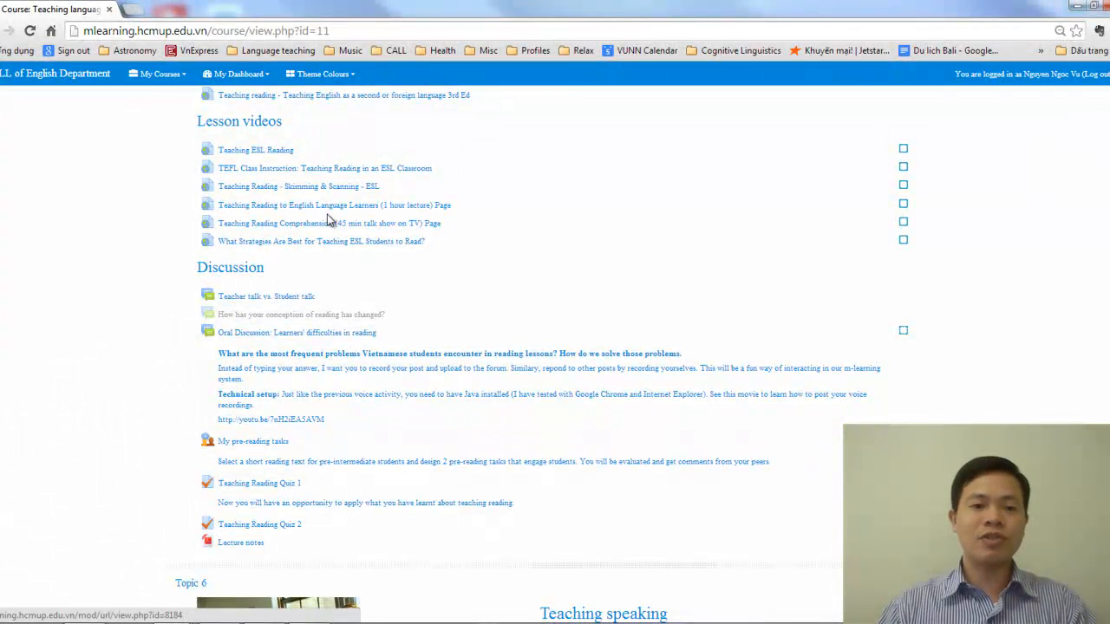
{"action": "scroll", "coordinate": [303, 395], "scroll_direction": "down", "scroll_amount": 2}
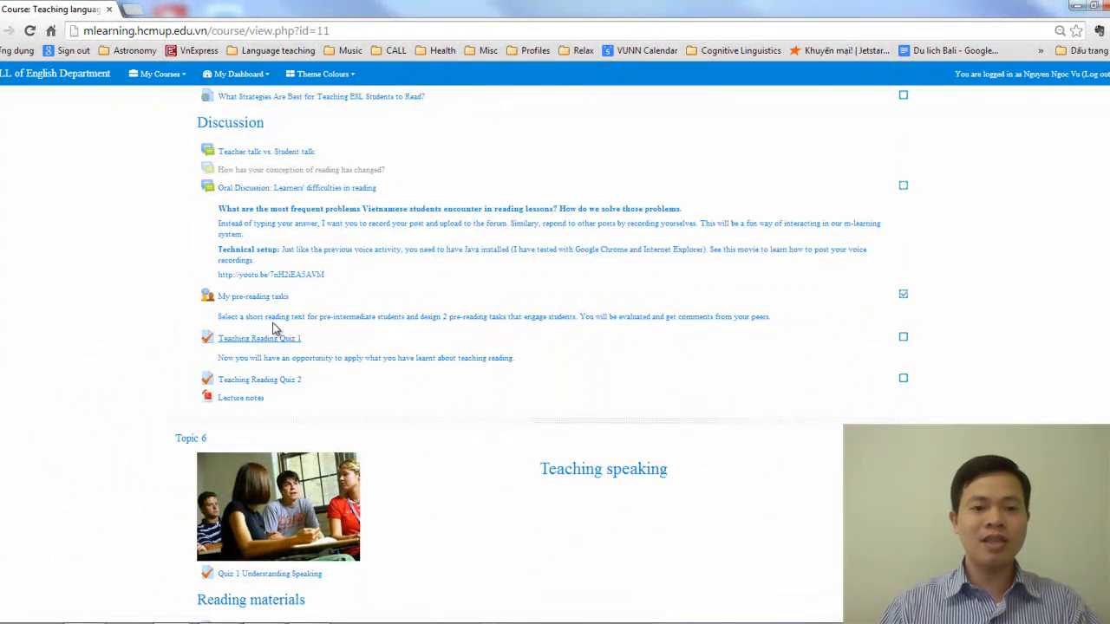
{"action": "scroll", "coordinate": [291, 362], "scroll_direction": "up", "scroll_amount": 5}
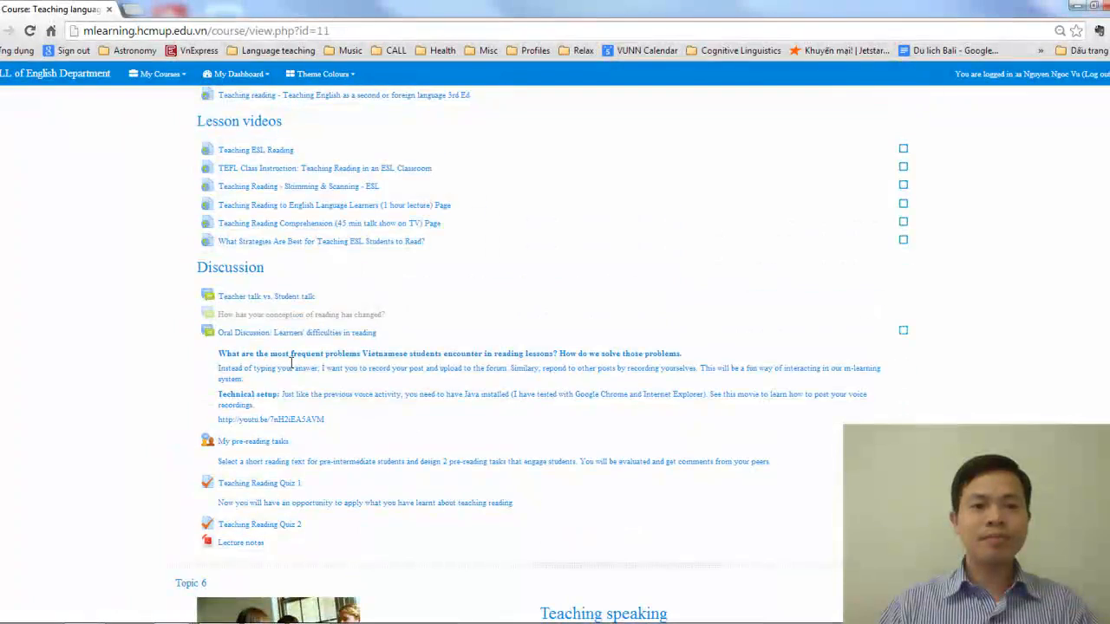
{"action": "scroll", "coordinate": [324, 366], "scroll_direction": "up", "scroll_amount": 1}
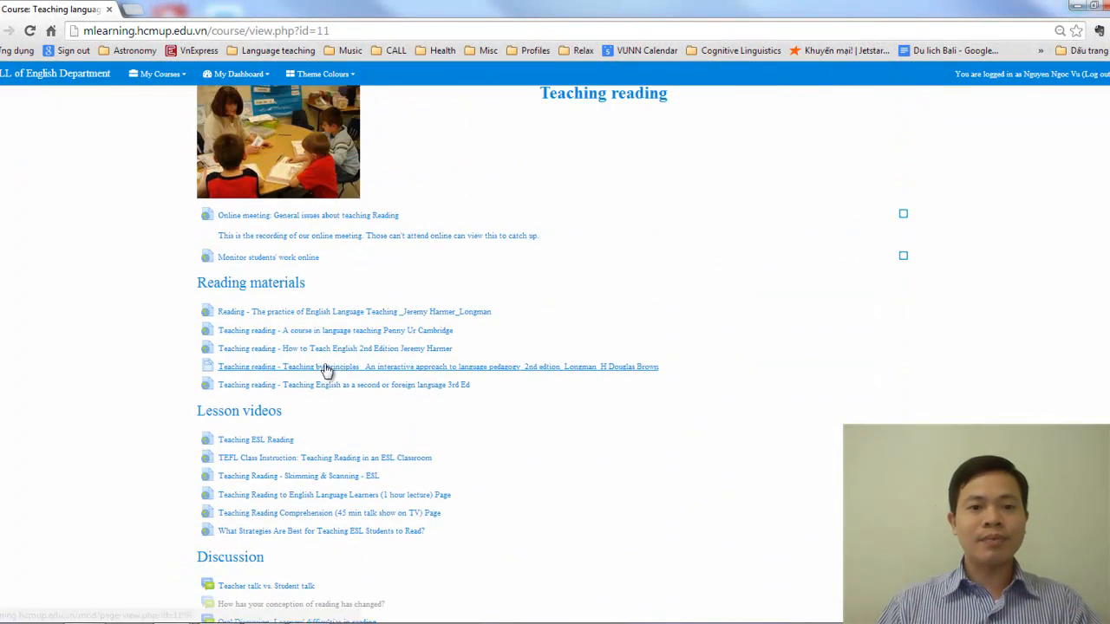
Return to the English Teaching Methodology course and start adding a Label resource to Topic 1
{"action": "left_click_drag", "start_coordinate": [56, 14], "coordinate": [1109, 74]}
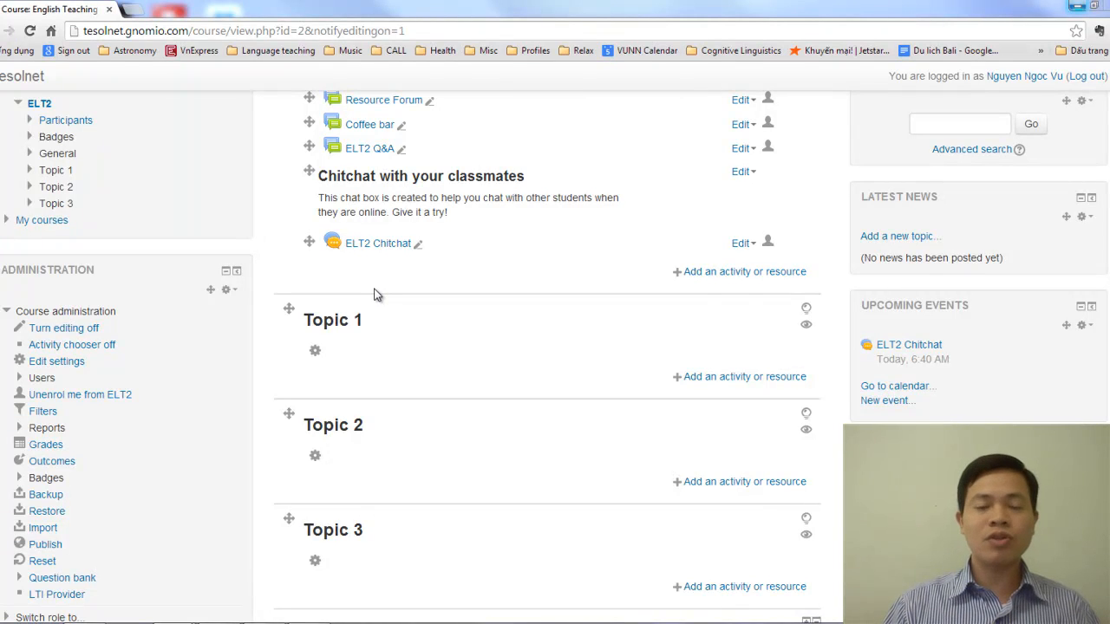
{"action": "left_click", "coordinate": [720, 377]}
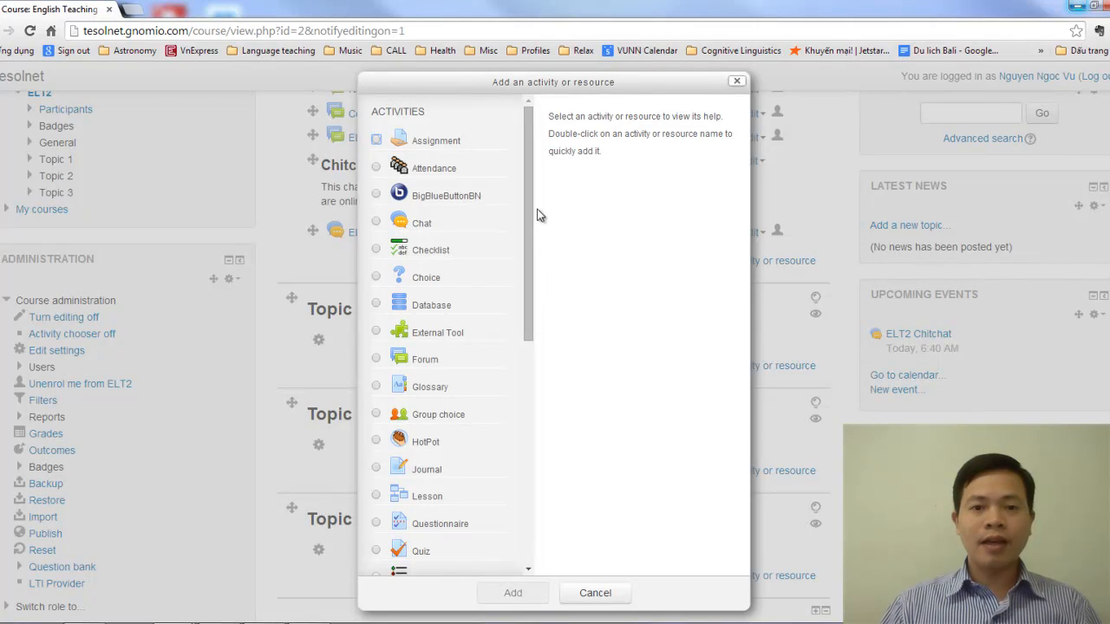
{"action": "left_click_drag", "start_coordinate": [533, 216], "coordinate": [535, 474]}
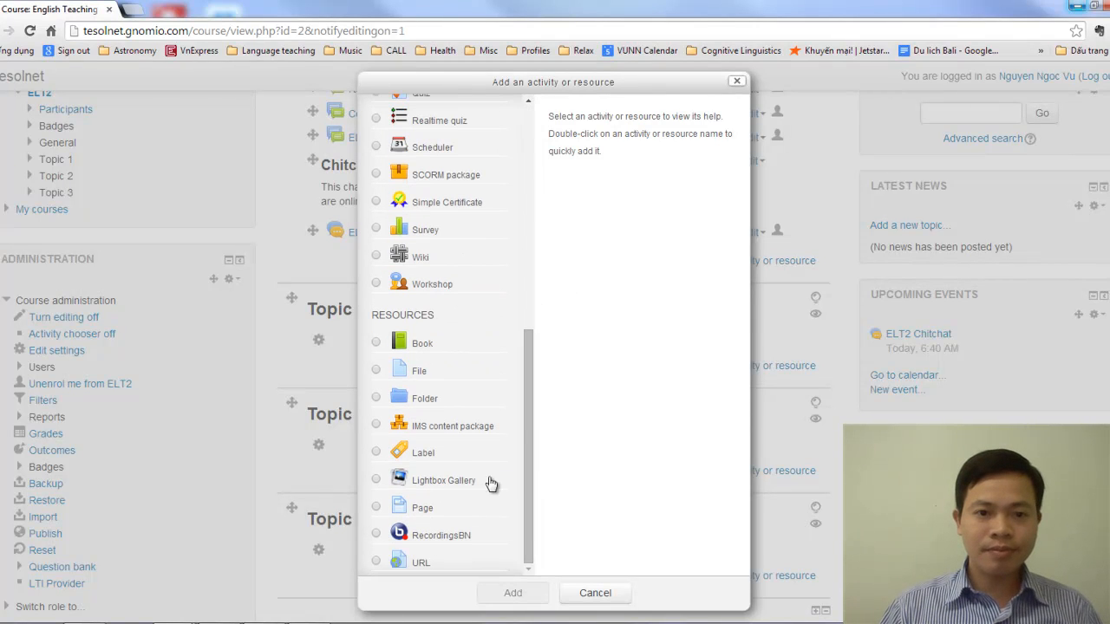
{"action": "left_click", "coordinate": [377, 452]}
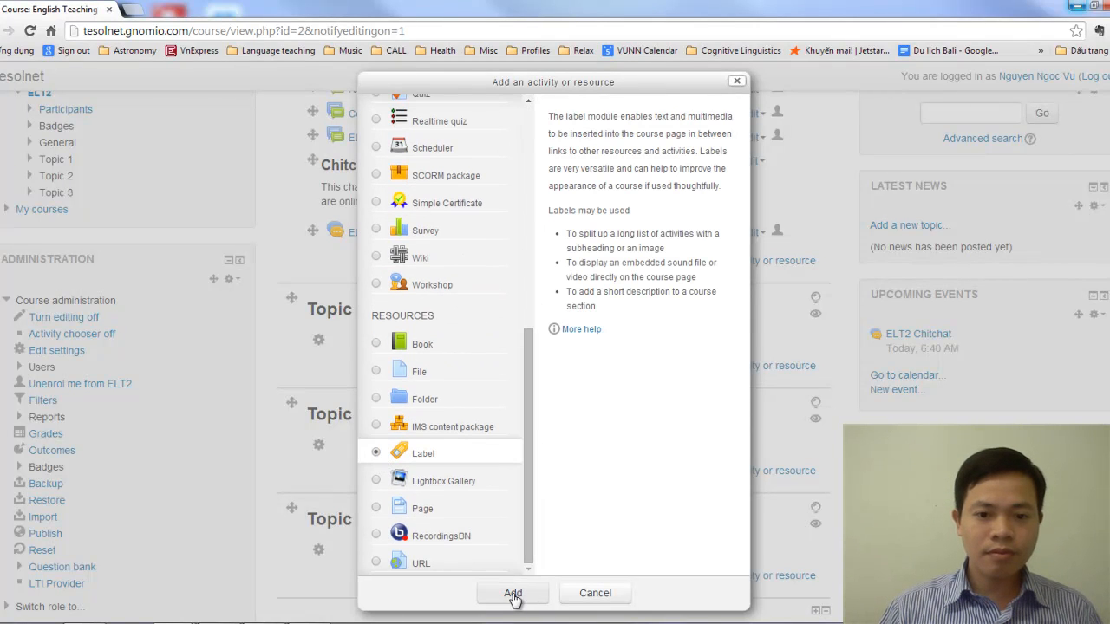
{"action": "left_click", "coordinate": [512, 595]}
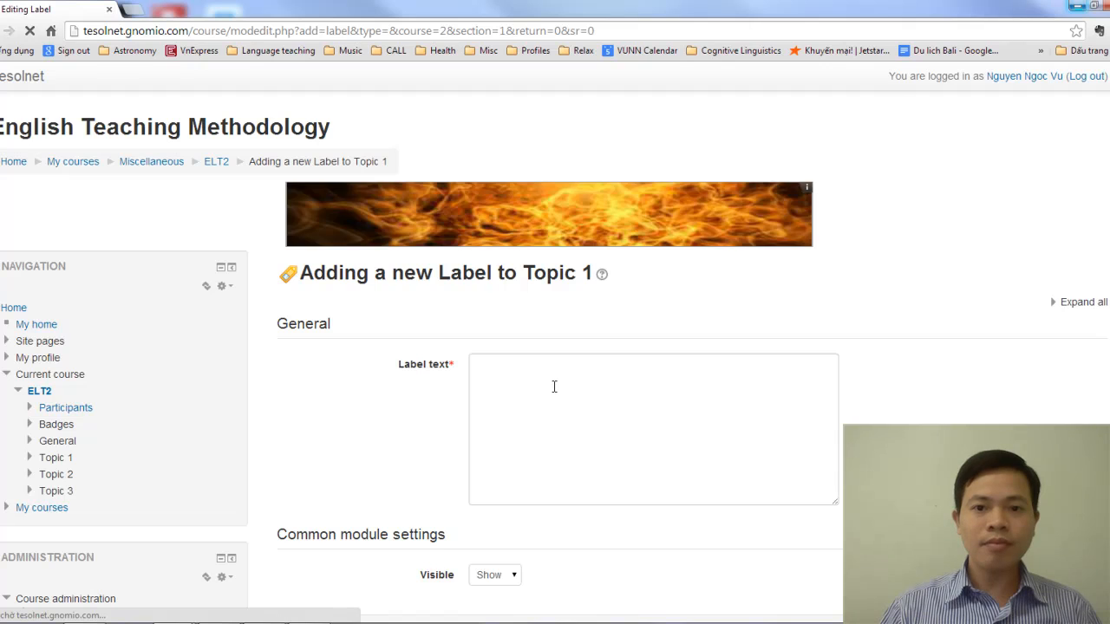
Insert a table with 1 row and 3 columns into the label text, using the expanded editor tools
{"action": "left_click", "coordinate": [554, 386]}
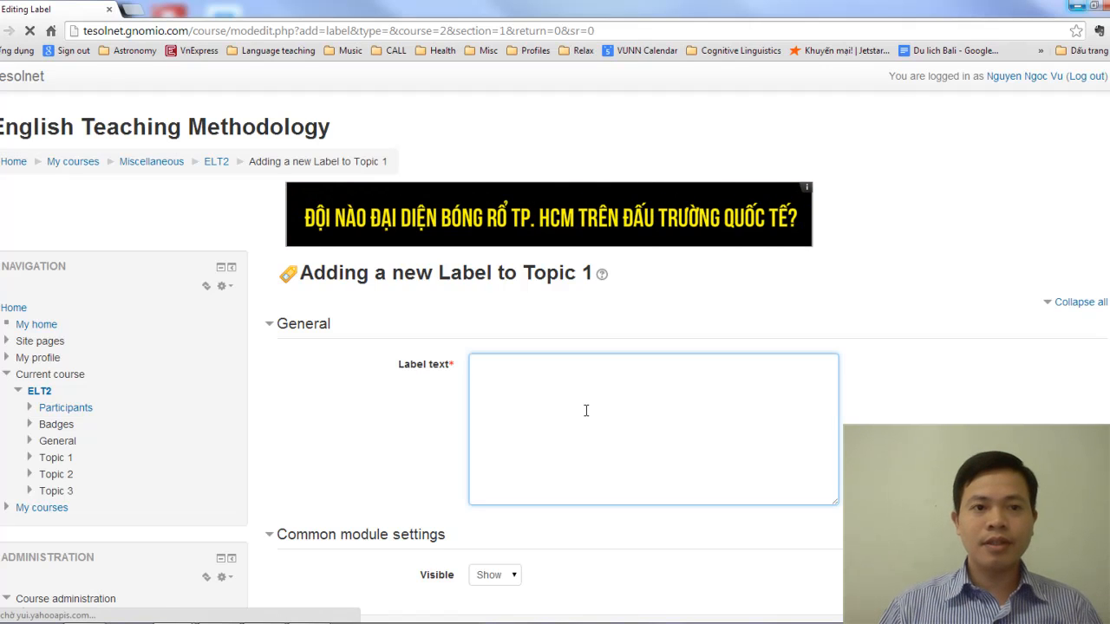
{"action": "scroll", "coordinate": [550, 427], "scroll_direction": "down", "scroll_amount": 1}
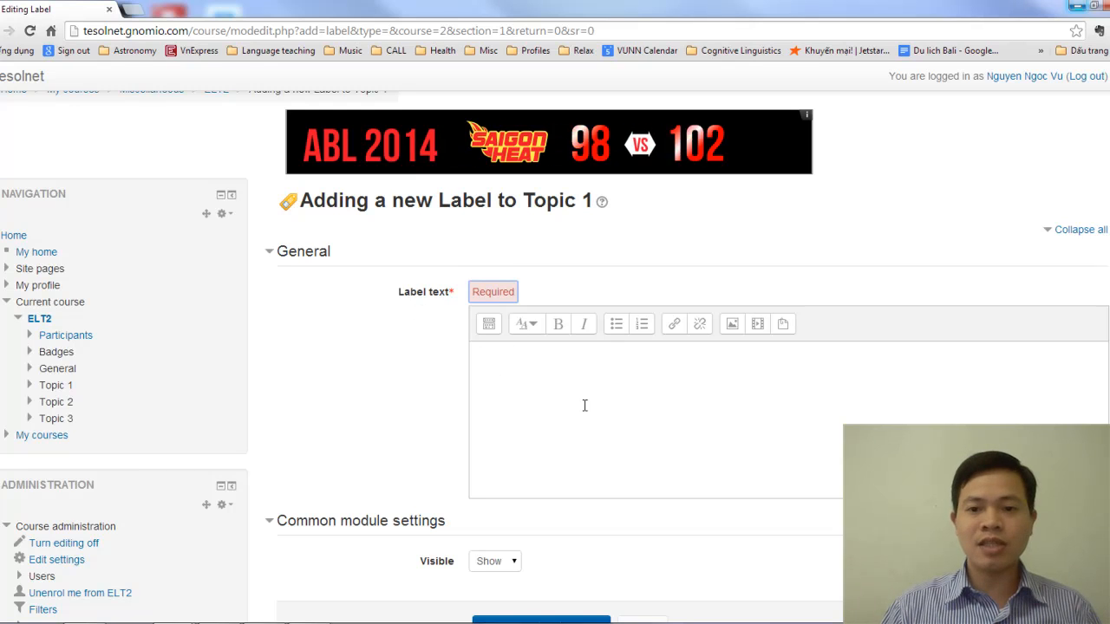
{"action": "left_click", "coordinate": [490, 324]}
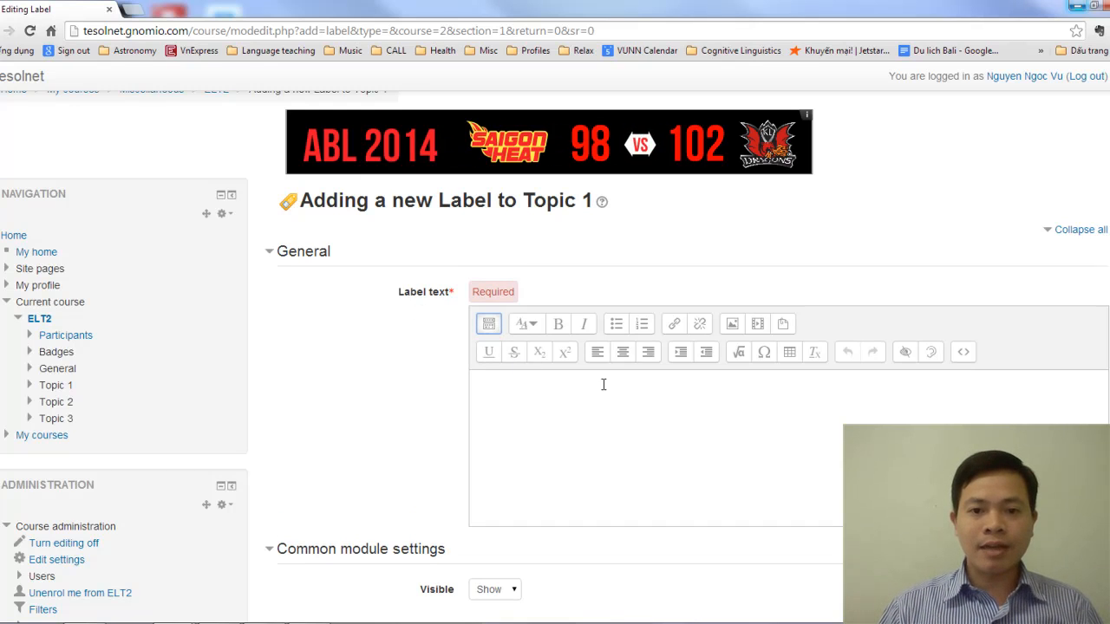
{"action": "left_click", "coordinate": [790, 352]}
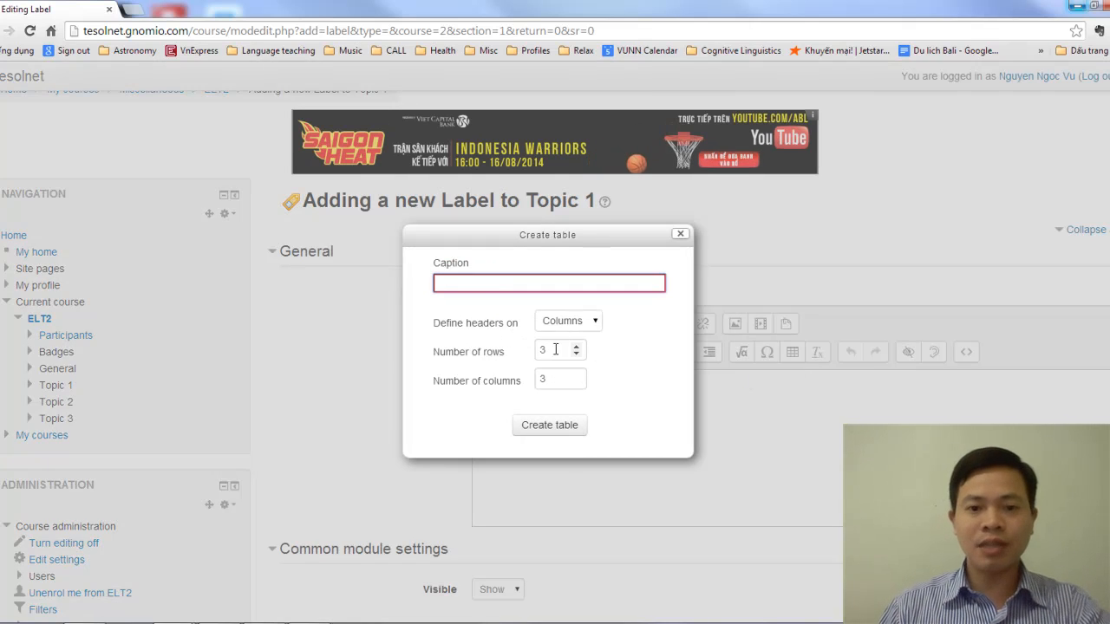
{"action": "left_click", "coordinate": [510, 351]}
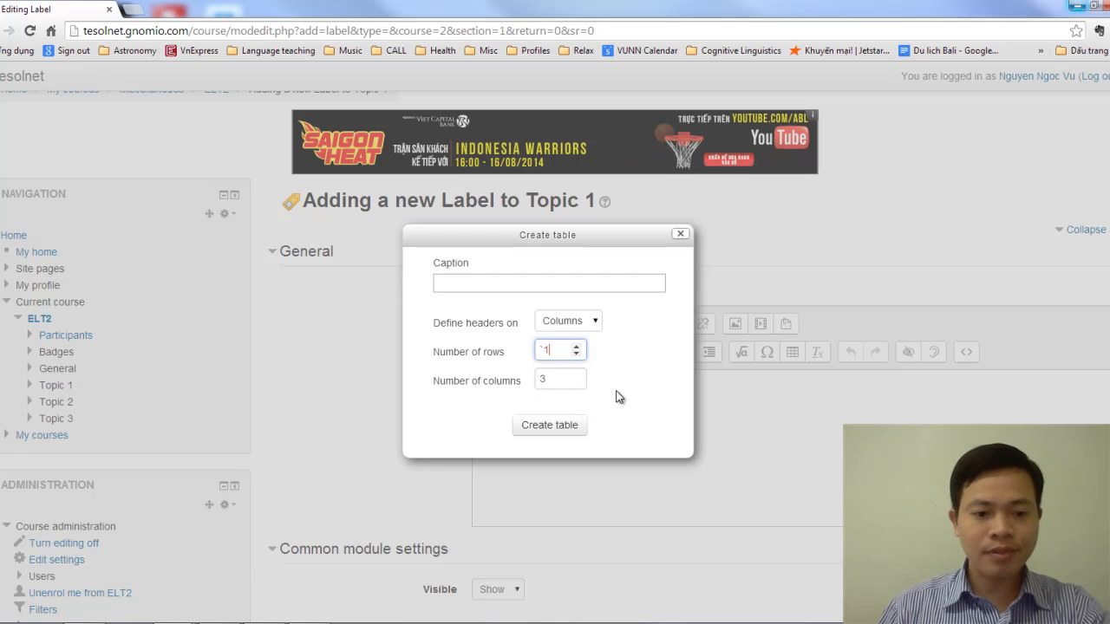
{"action": "type", "text": "`1"}
{"action": "left_click", "coordinate": [494, 383]}
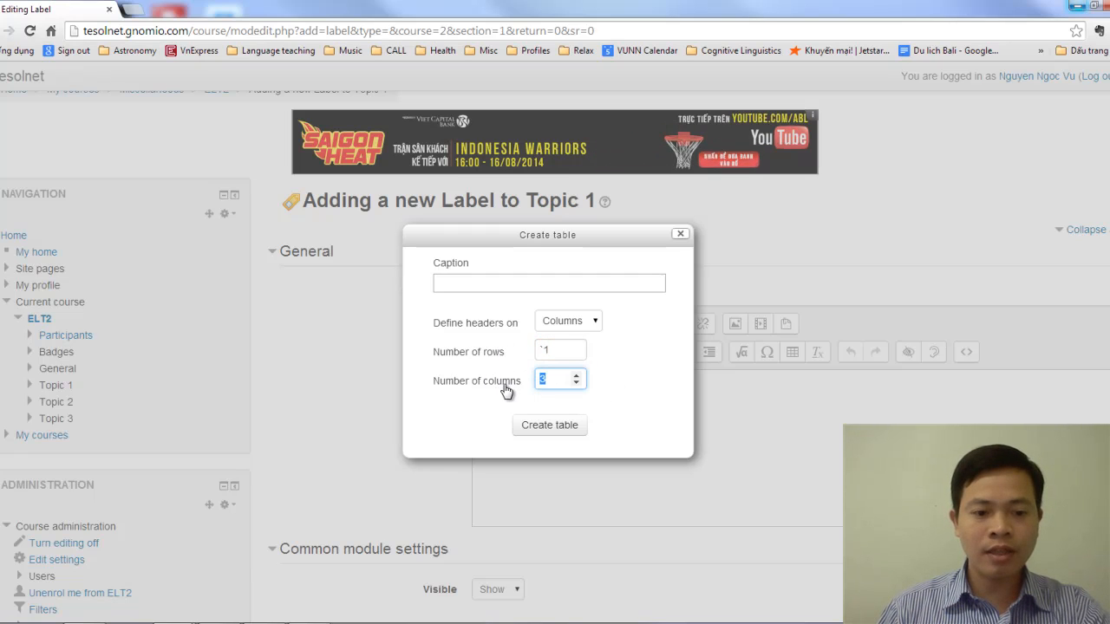
{"action": "type", "text": "3"}
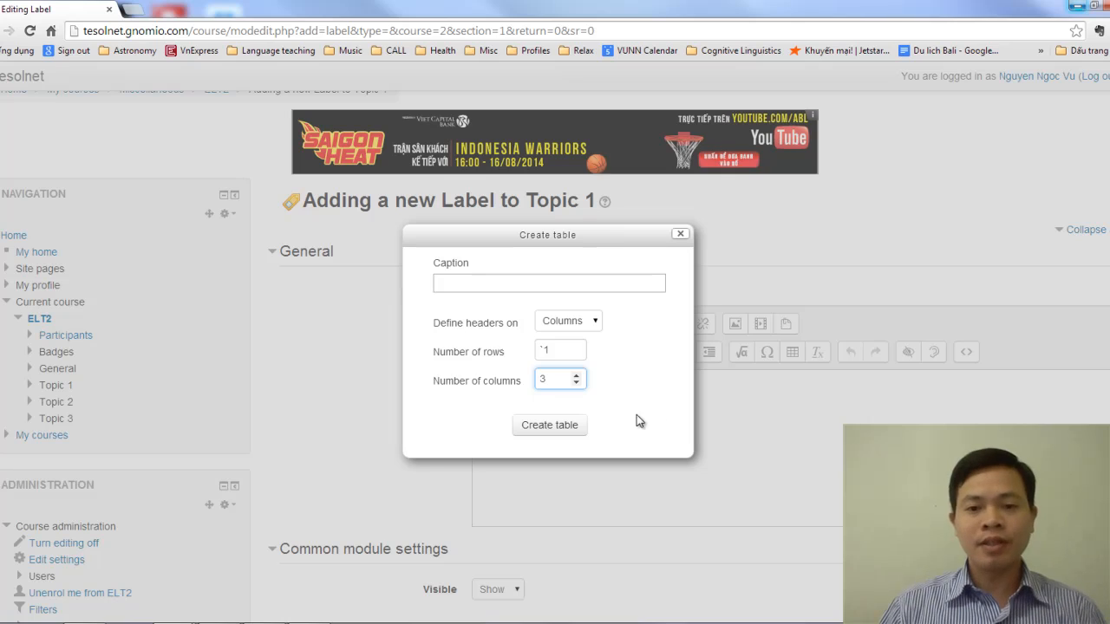
{"action": "left_click", "coordinate": [561, 431]}
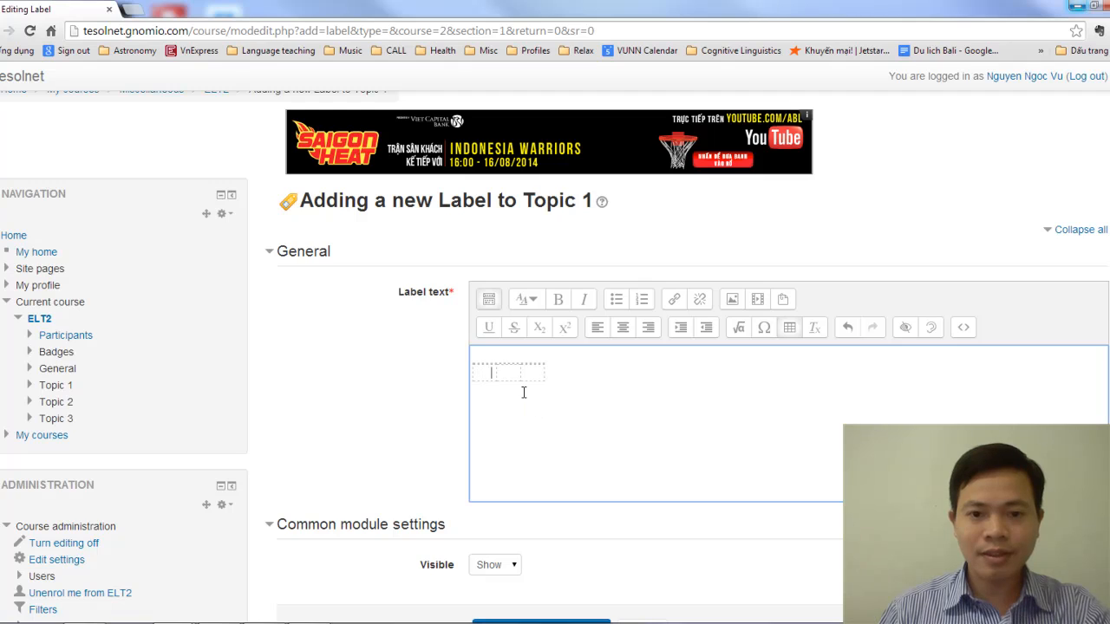
Widen the first table cell with blank space and enter "Teaching Reading" in the third cell
{"action": "key", "text": "Return"}
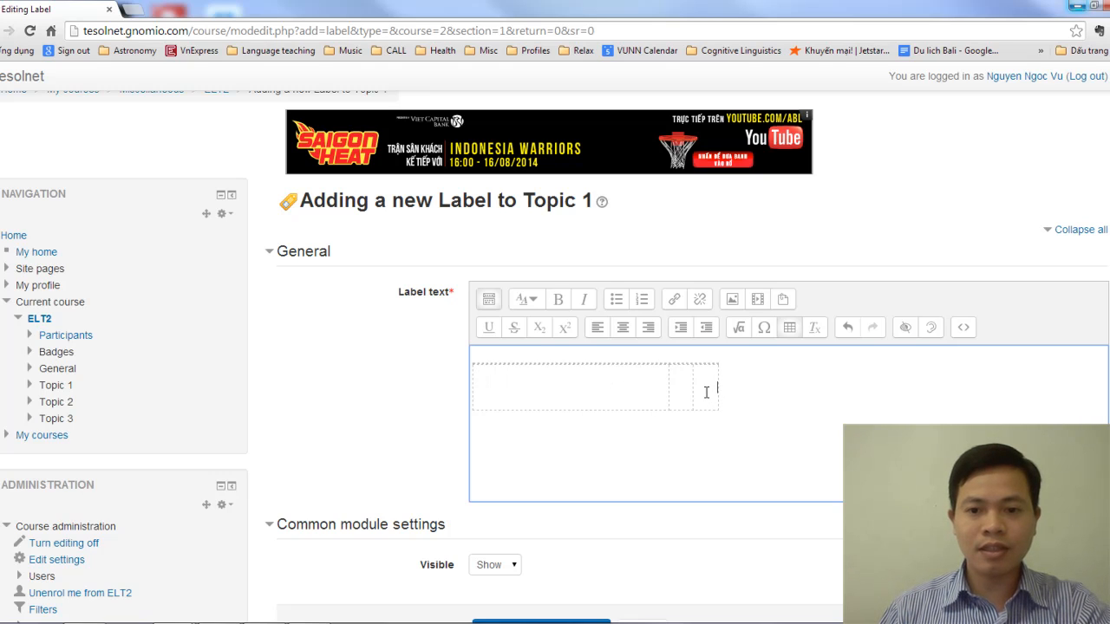
{"action": "type", "text": "Teachi"}
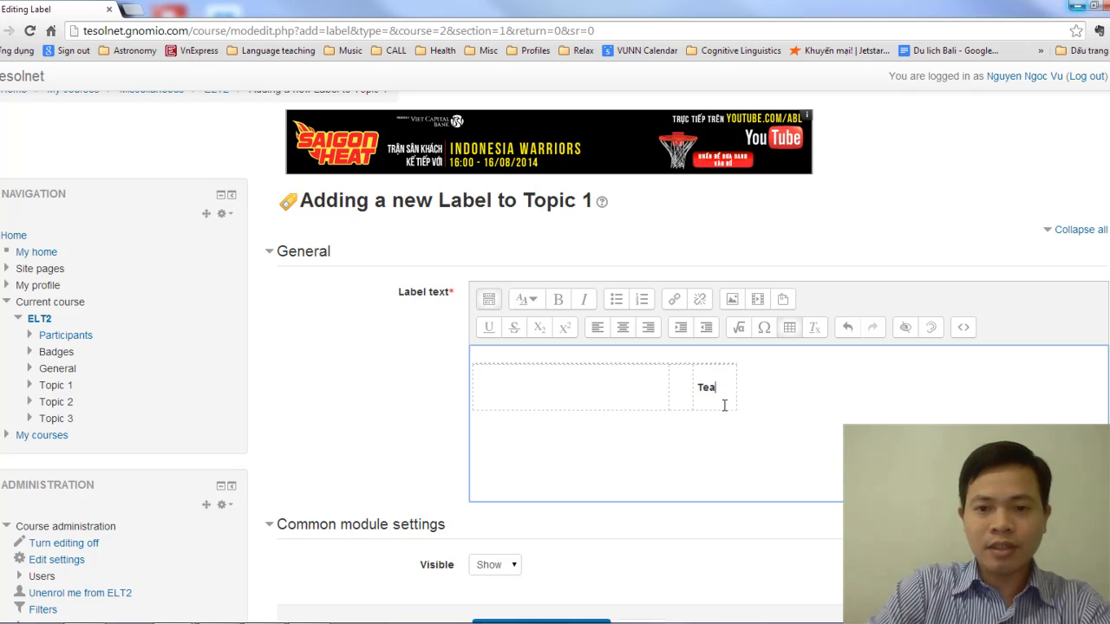
{"action": "type", "text": "ng "}
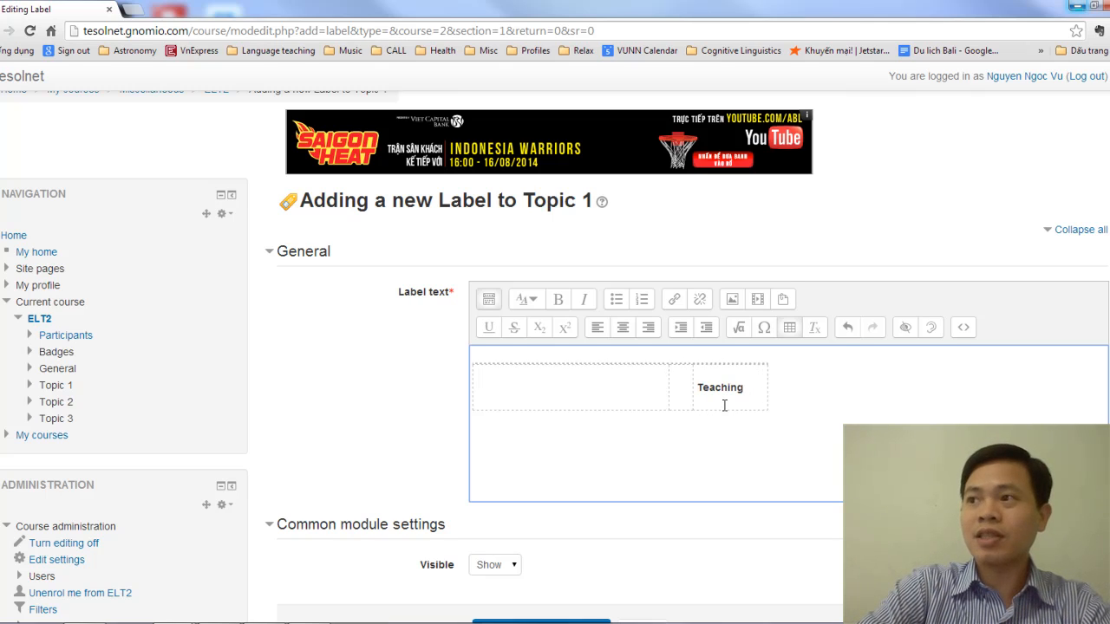
{"action": "type", "text": "Reading"}
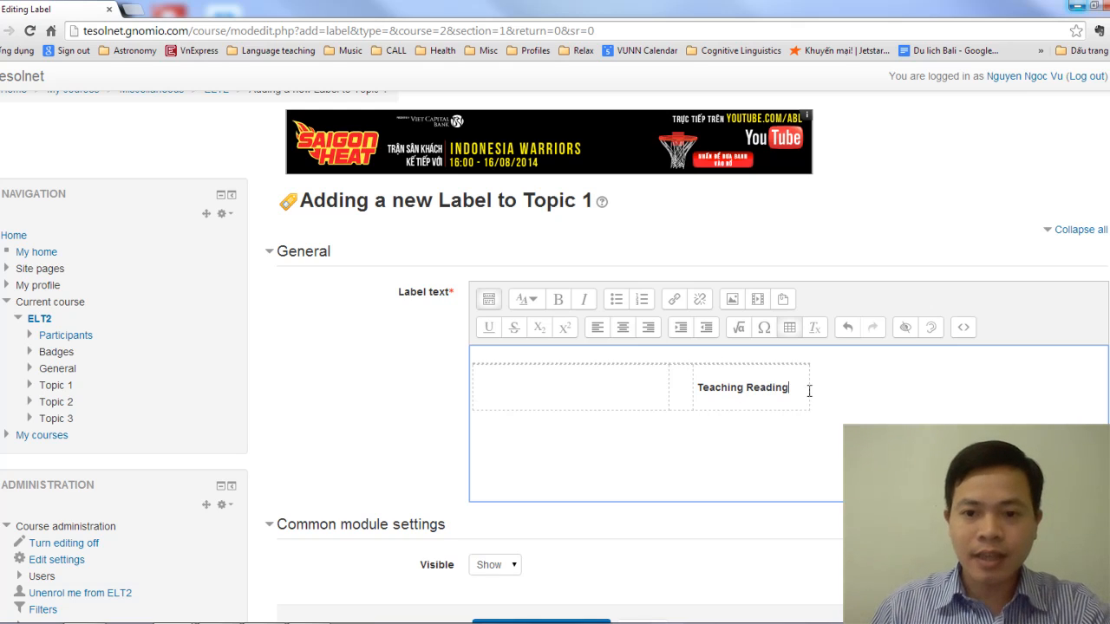
Format the "Teaching Reading" text in the third table cell as Heading 1
{"action": "left_click_drag", "start_coordinate": [798, 388], "coordinate": [700, 388]}
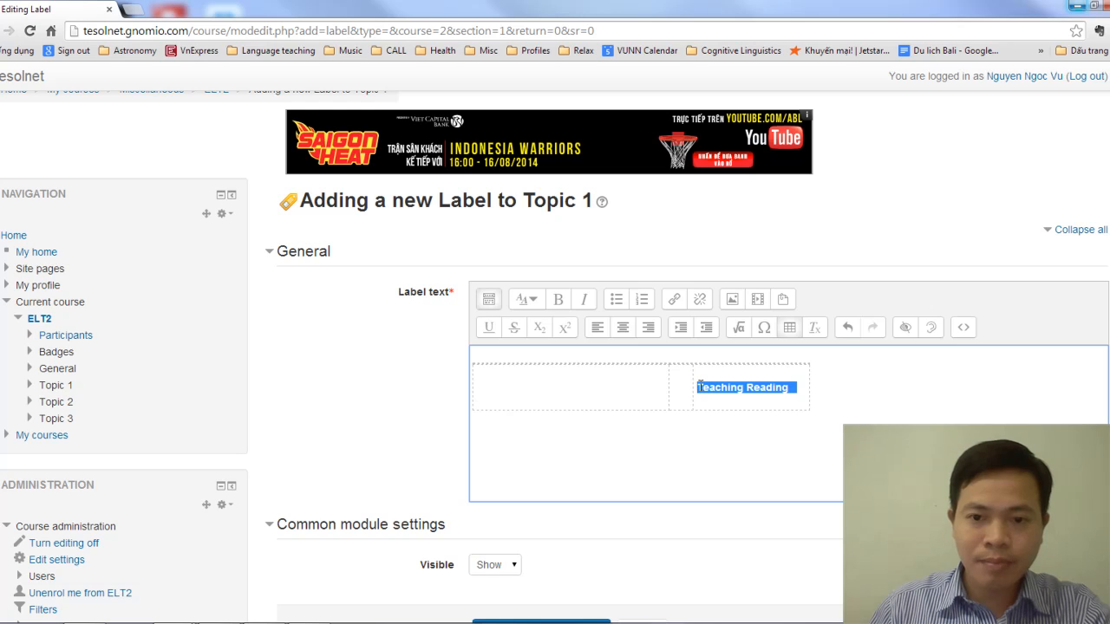
{"action": "left_click", "coordinate": [526, 299]}
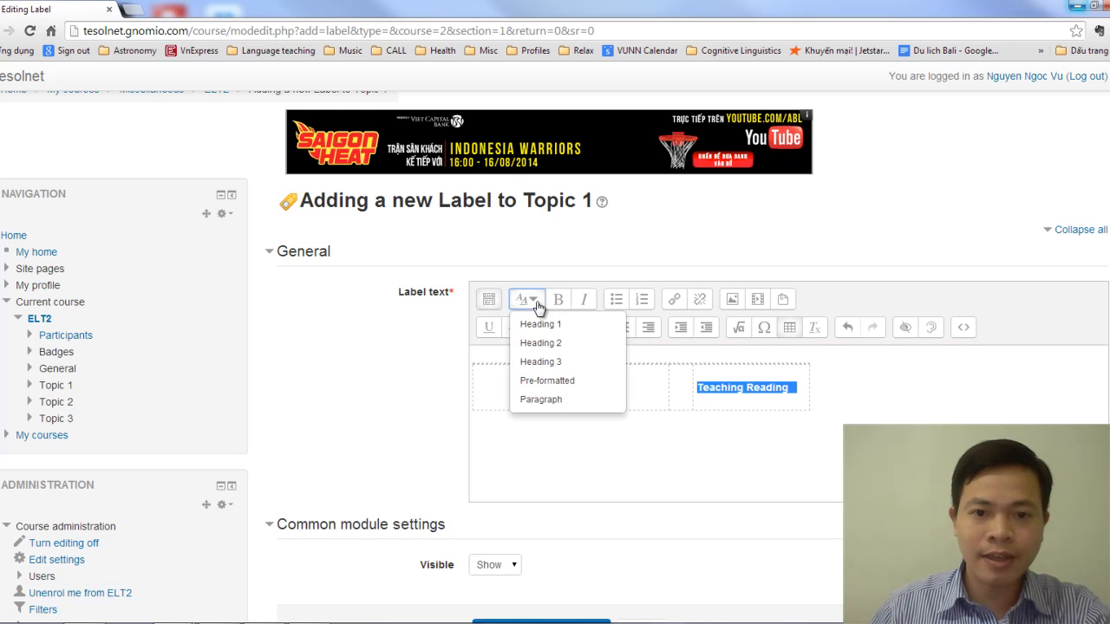
{"action": "left_click", "coordinate": [540, 325]}
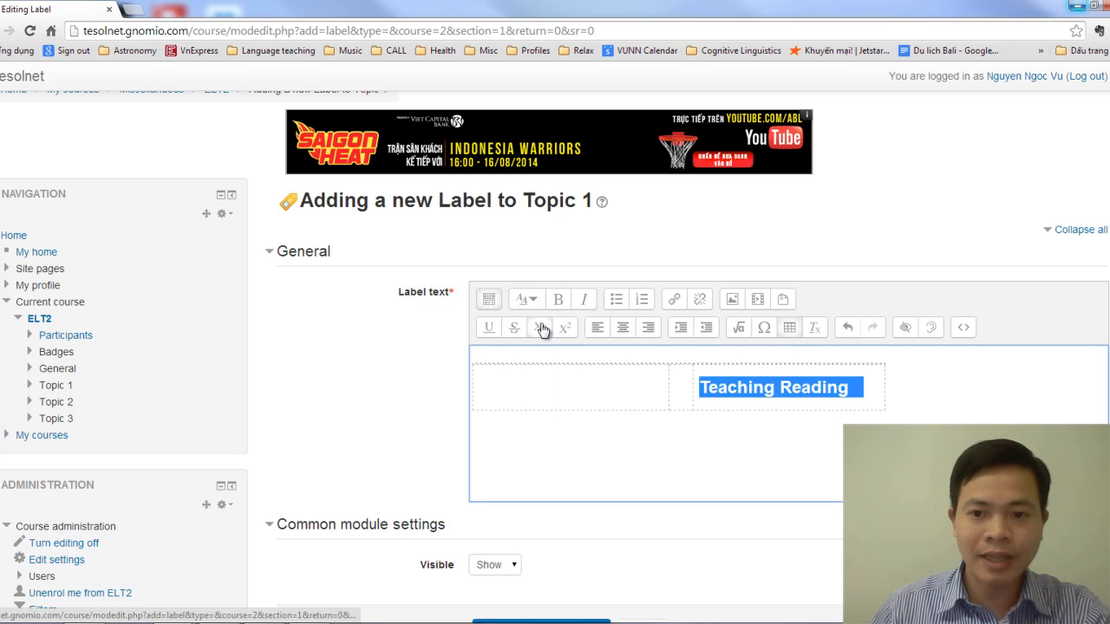
{"action": "left_click", "coordinate": [773, 389]}
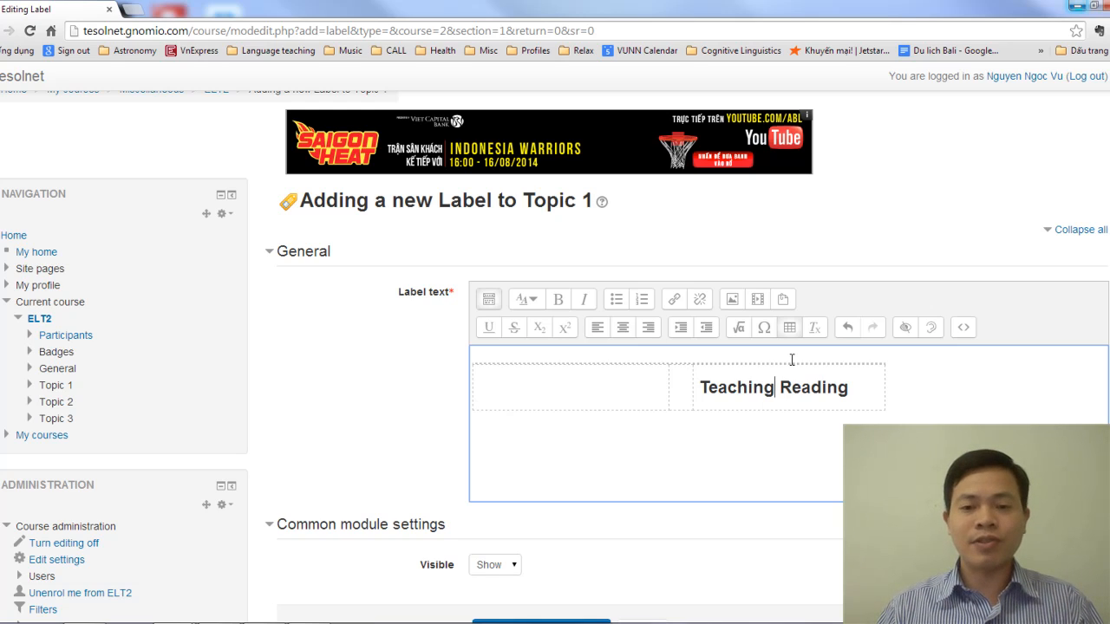
Trim some of the blank space in the first table cell
{"action": "left_click", "coordinate": [517, 377]}
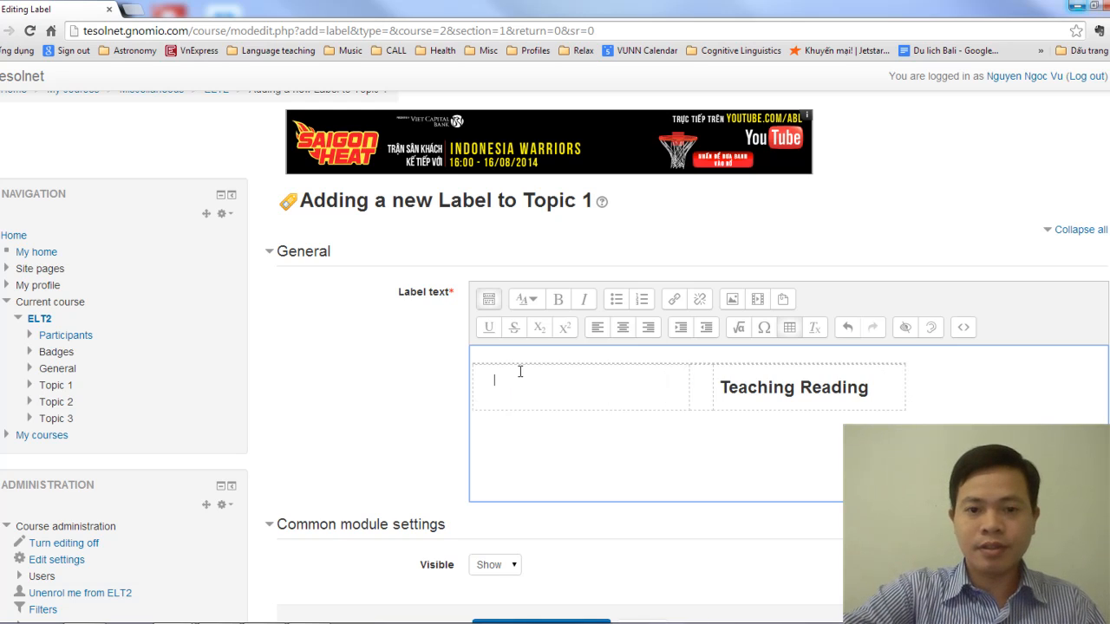
{"action": "key", "text": "BackSpace"}
{"action": "key", "text": "BackSpace"}
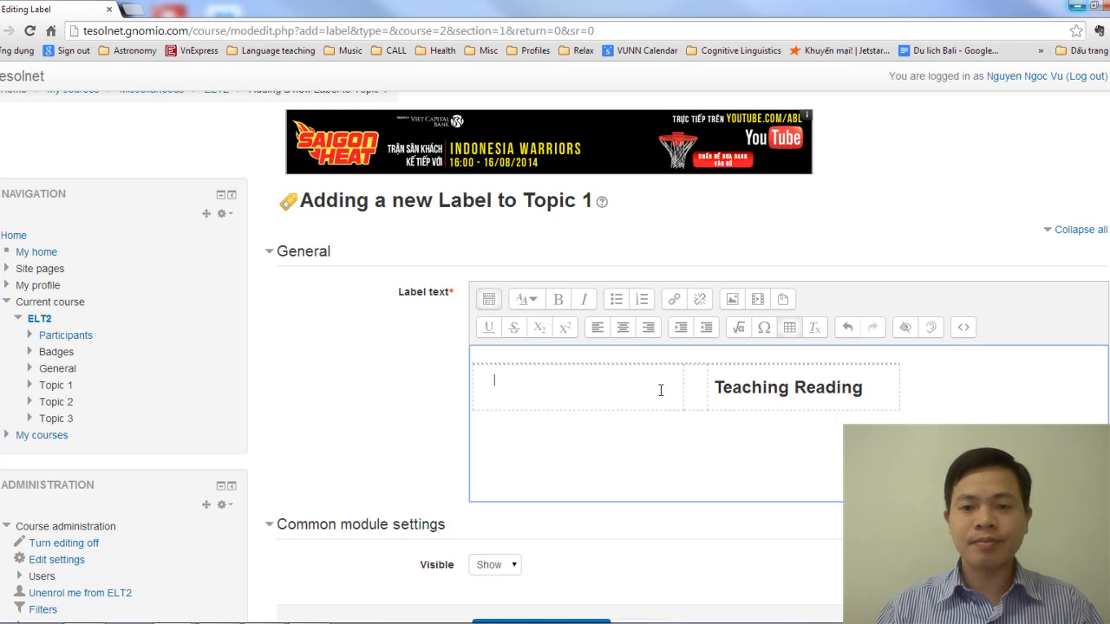
{"action": "key", "text": "alt+Tab"}
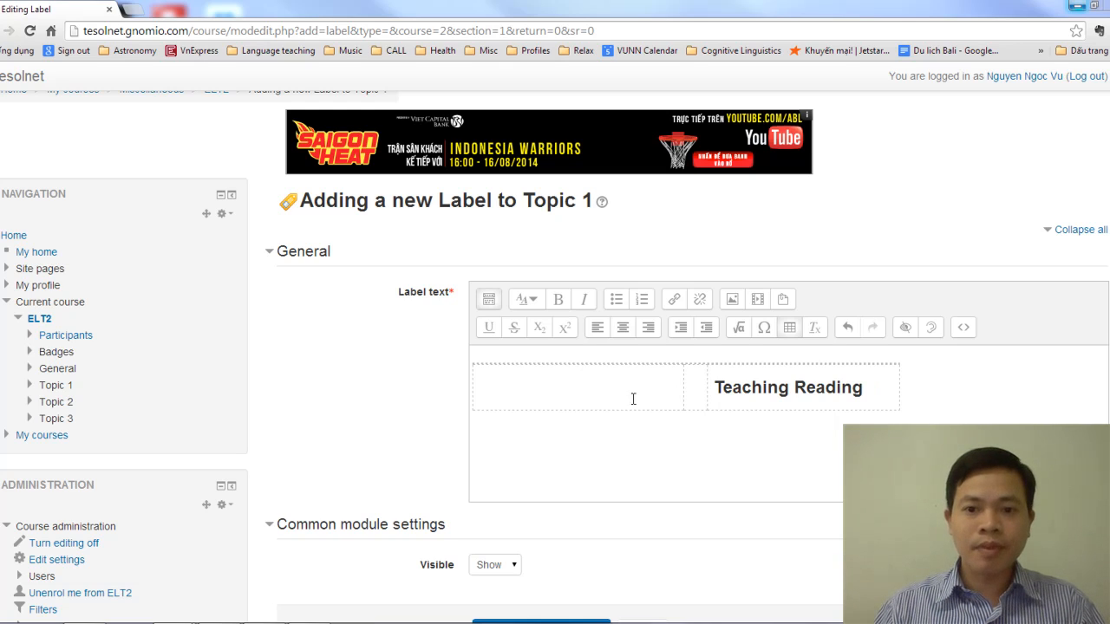
Upload teaching_reading.jpg from the Pictures library as the image for the first table cell
{"action": "left_click", "coordinate": [584, 383]}
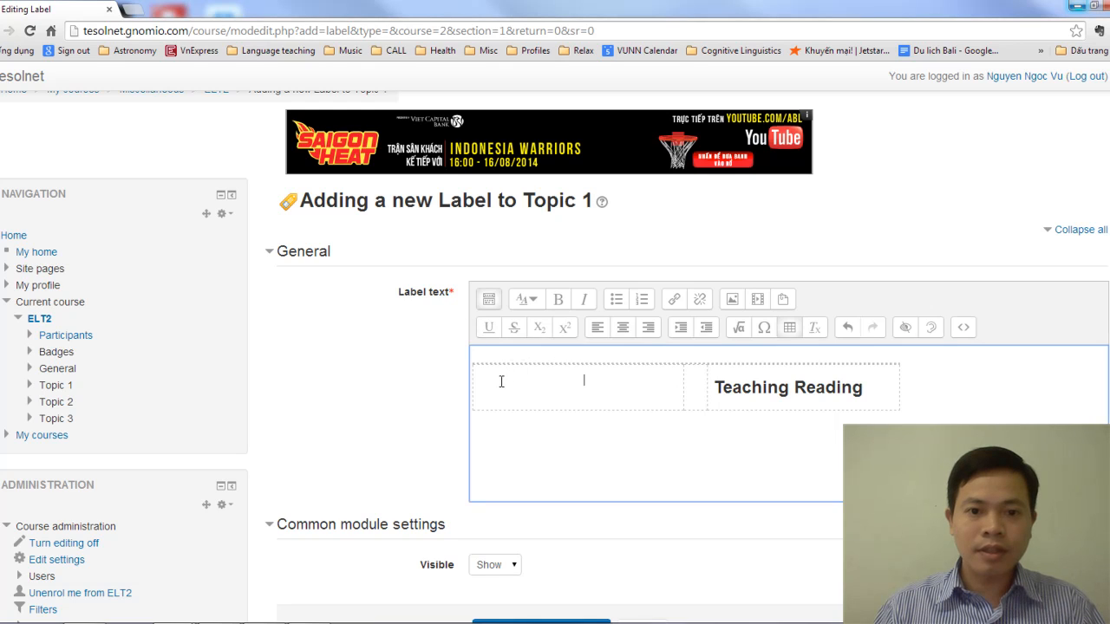
{"action": "left_click", "coordinate": [733, 298]}
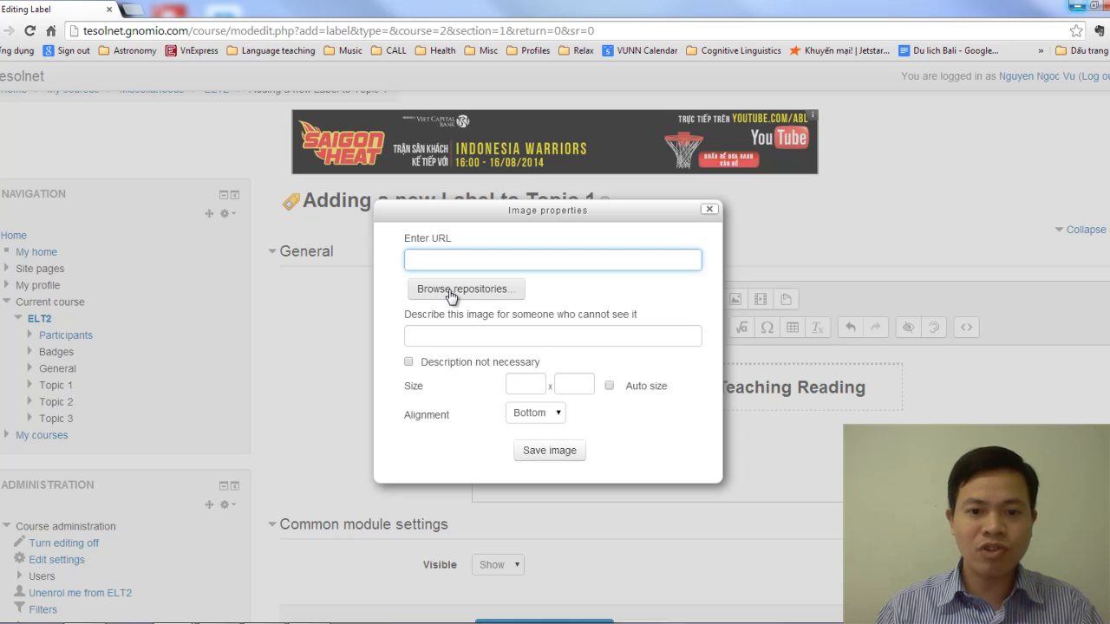
{"action": "left_click", "coordinate": [450, 293]}
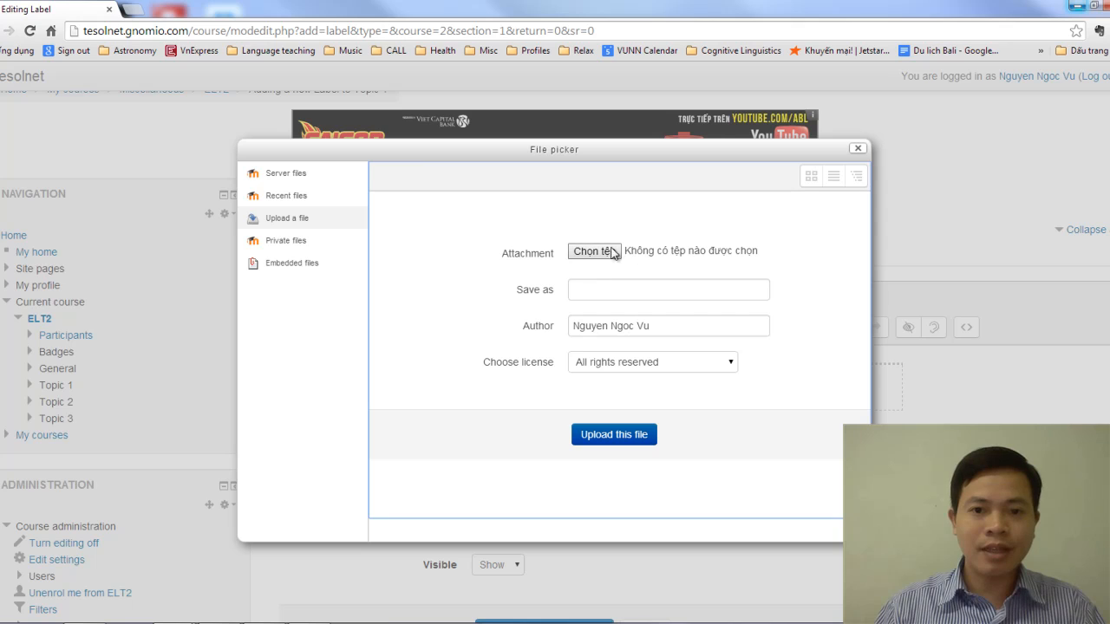
{"action": "left_click", "coordinate": [612, 251]}
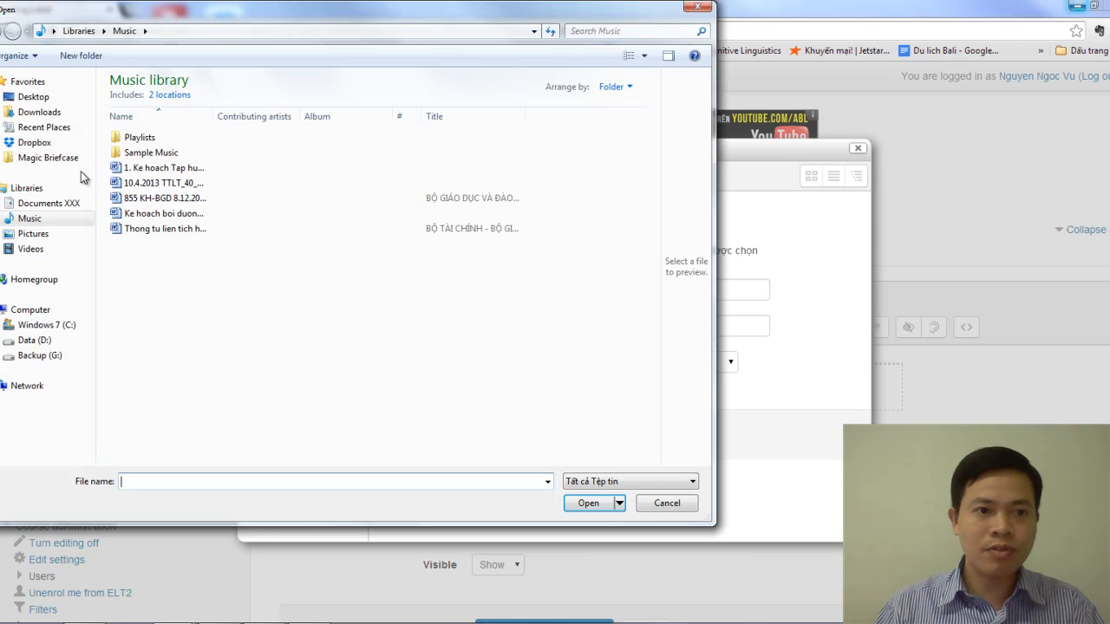
{"action": "left_click", "coordinate": [41, 234]}
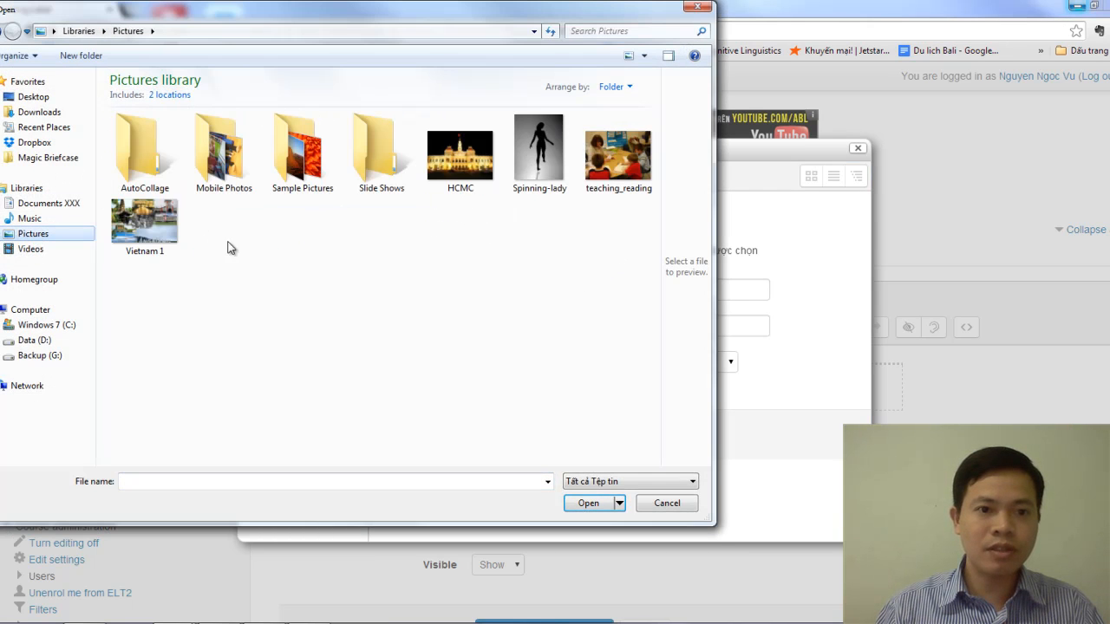
{"action": "left_click", "coordinate": [619, 157]}
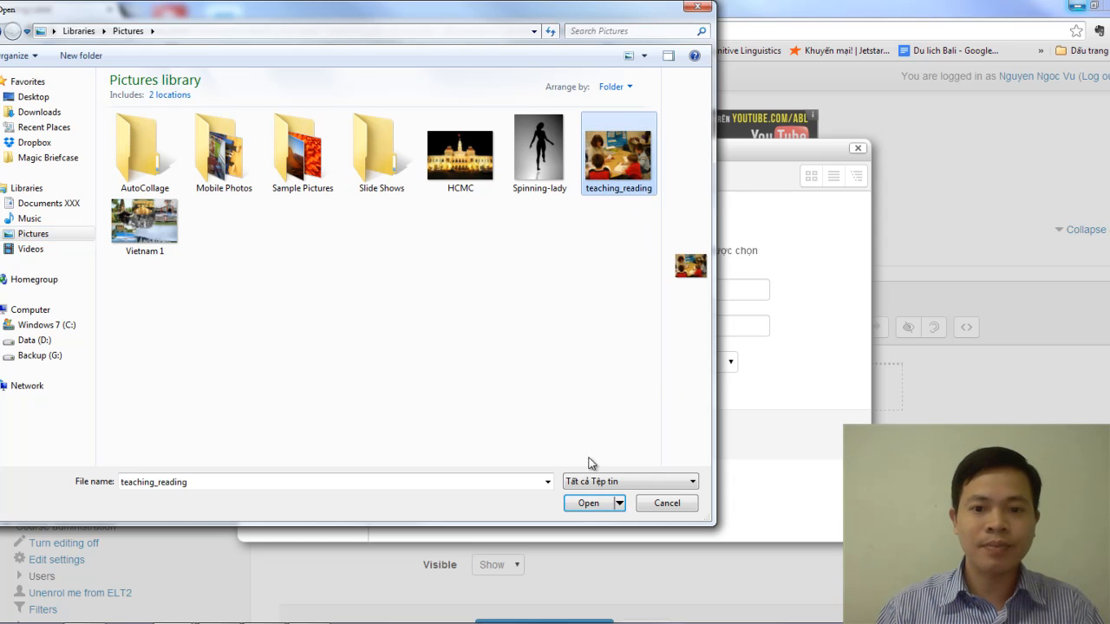
{"action": "left_click", "coordinate": [588, 504]}
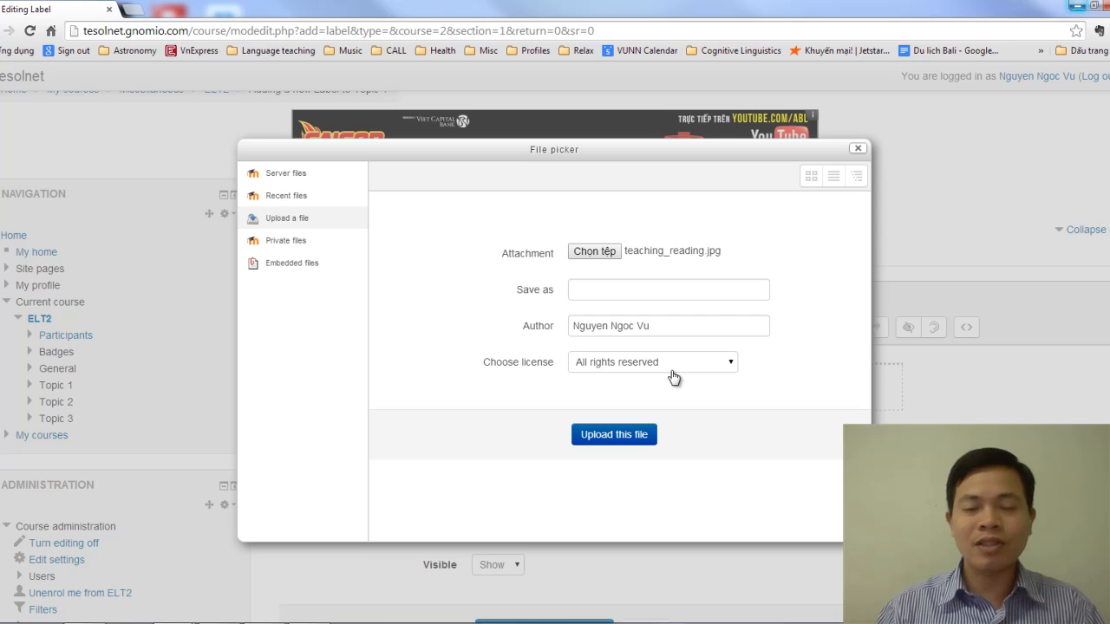
{"action": "left_click", "coordinate": [612, 438]}
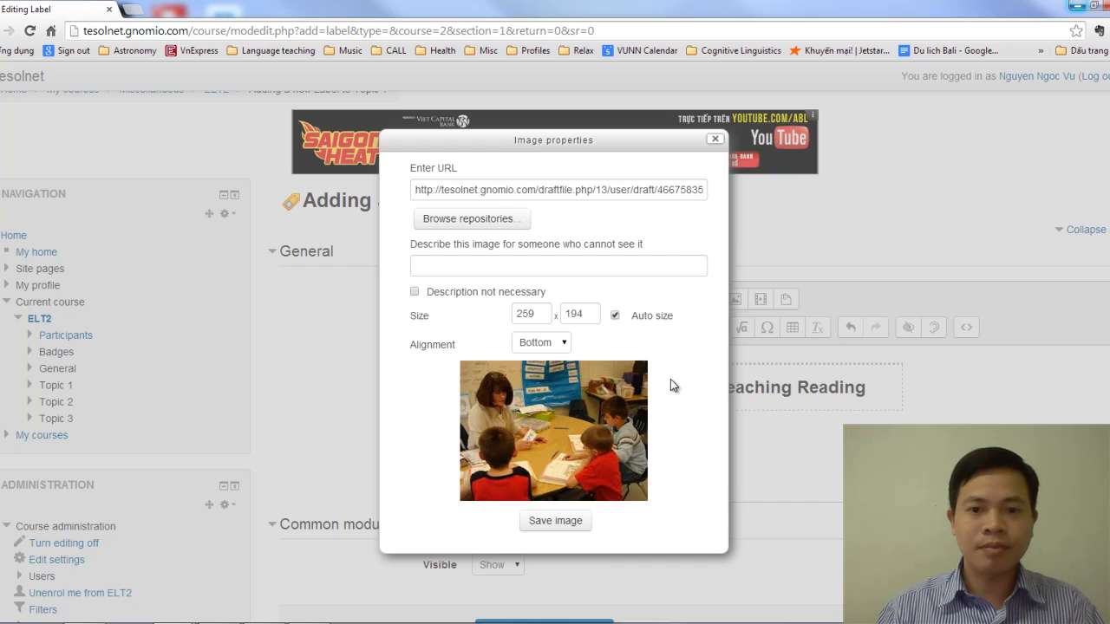
Set the image size to 200 x 150 and try to save the image without a description
{"action": "double_click", "coordinate": [518, 316]}
{"action": "type", "text": "2000"}
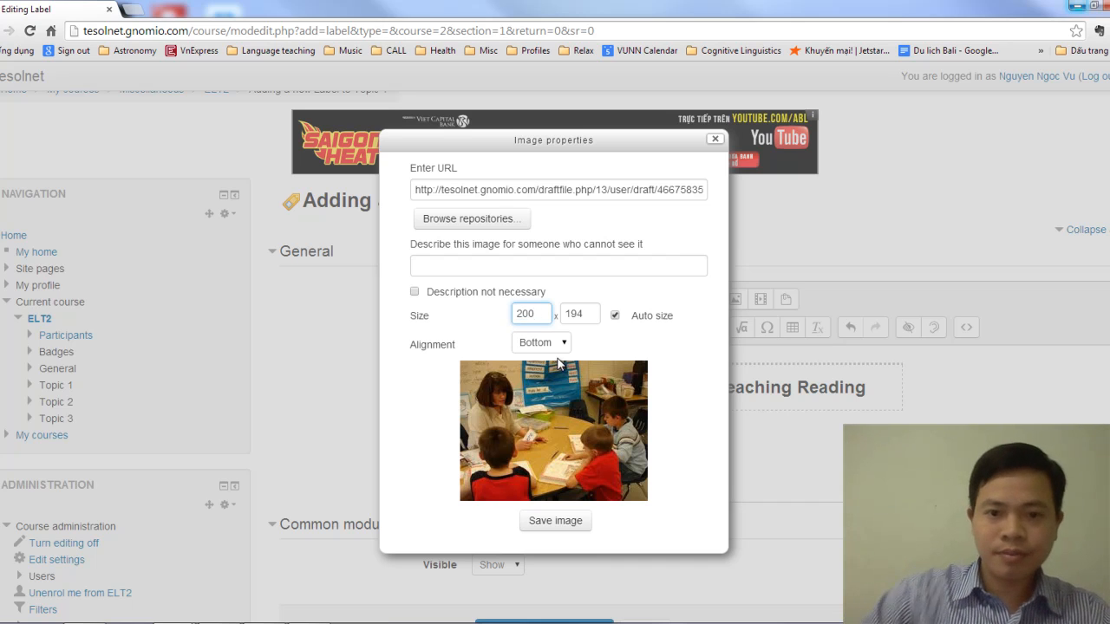
{"action": "double_click", "coordinate": [576, 314]}
{"action": "type", "text": "150"}
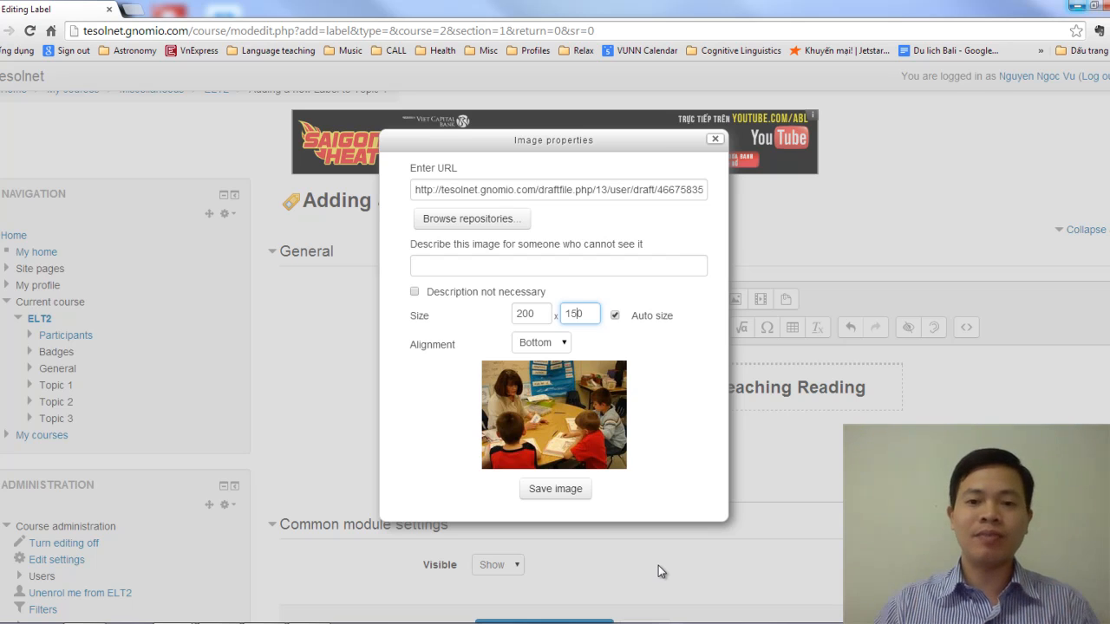
{"action": "left_click", "coordinate": [556, 489]}
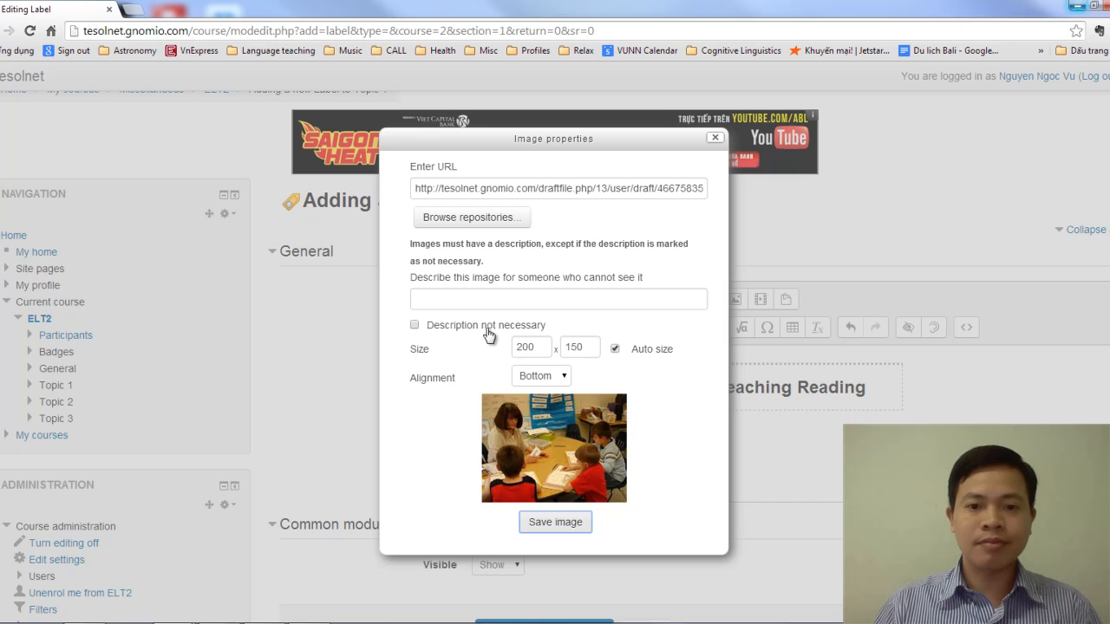
Describe the image as "Teaching reading" and save it into the first table cell
{"action": "left_click", "coordinate": [460, 298]}
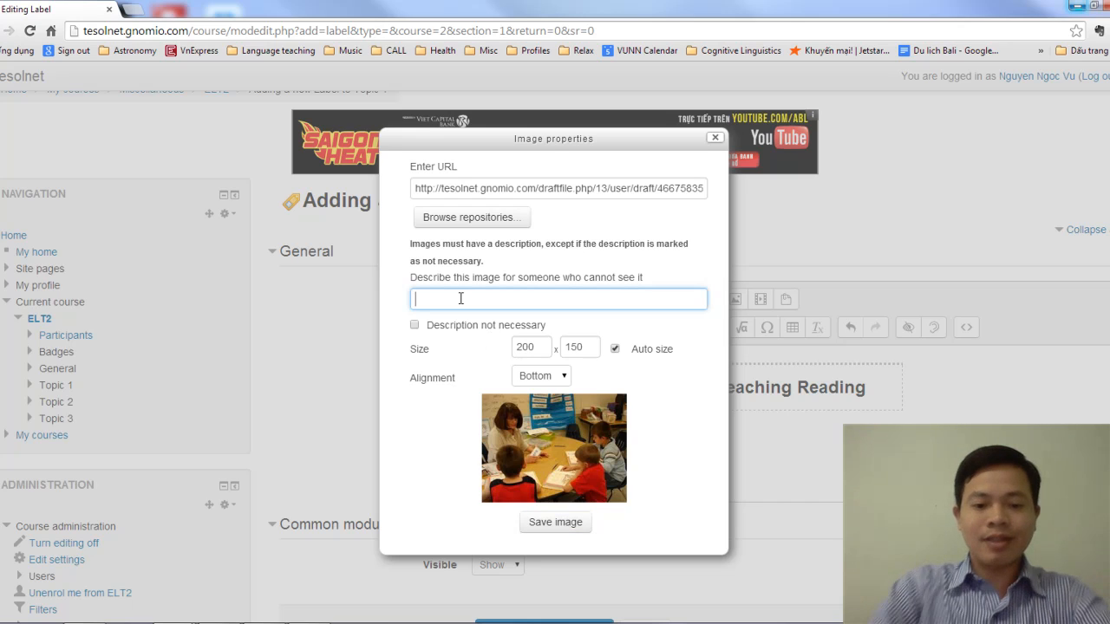
{"action": "type", "text": "Teaching Reading"}
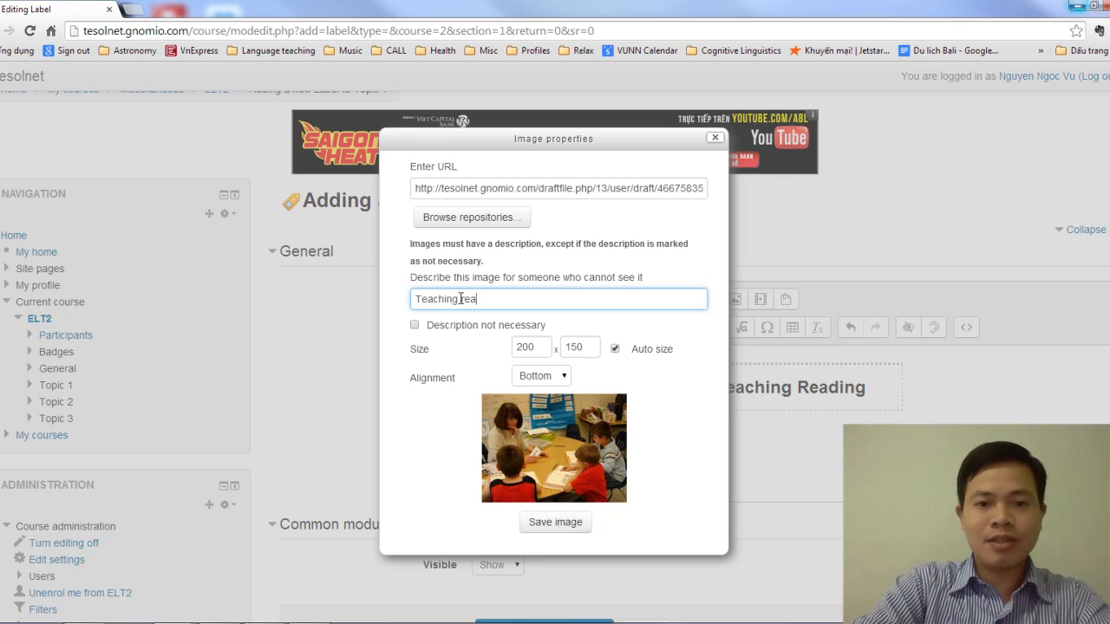
{"action": "left_click", "coordinate": [514, 247]}
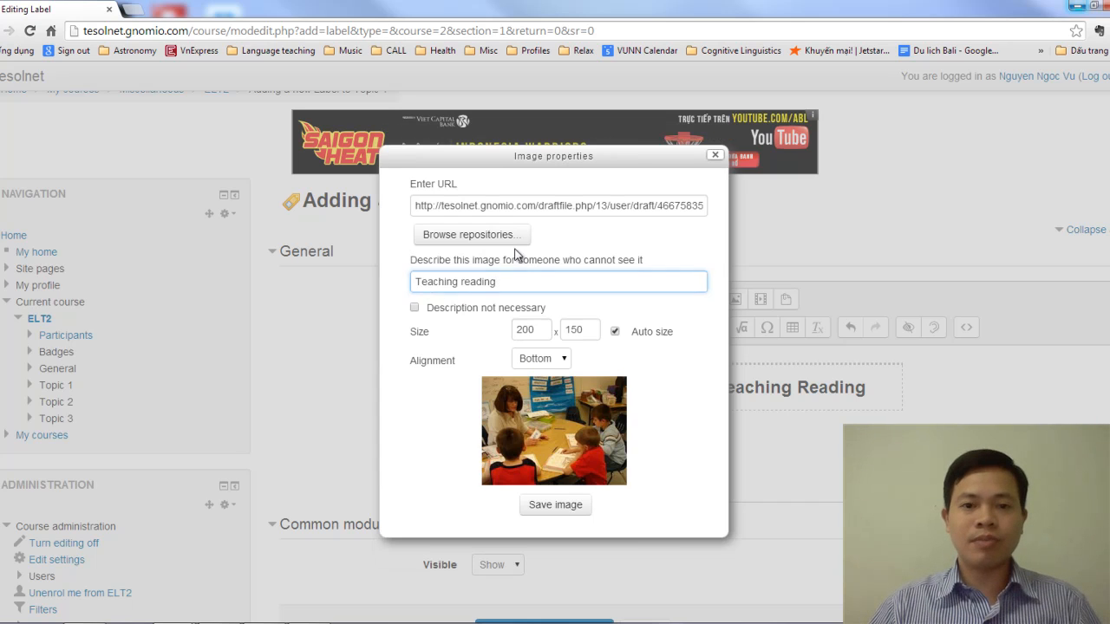
{"action": "left_click", "coordinate": [565, 508]}
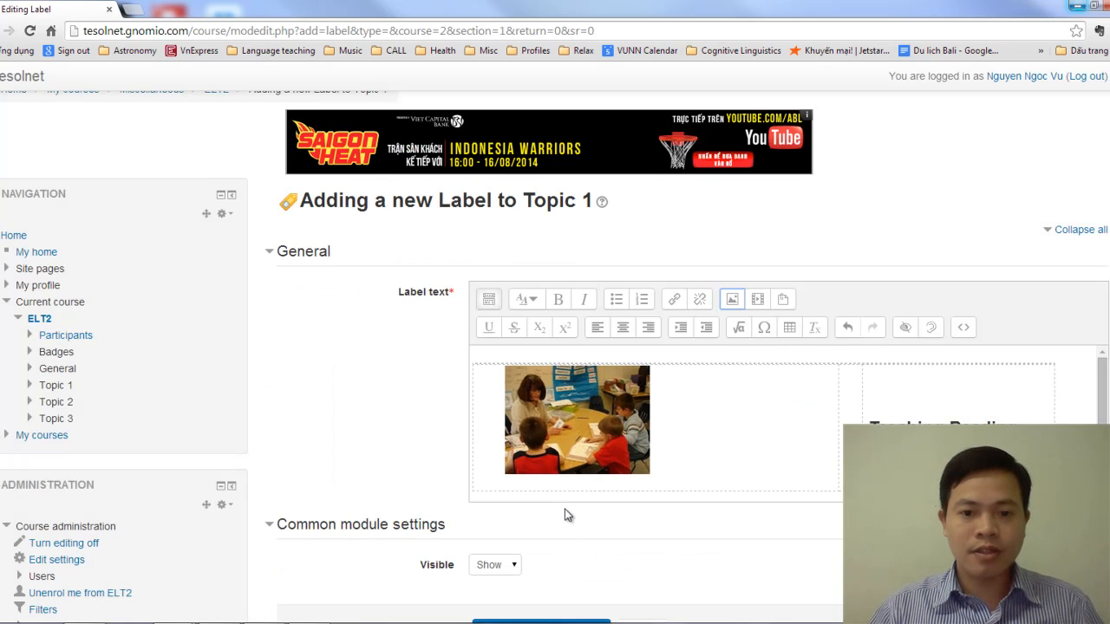
Delete the surplus blank space after the picture in the first table cell, and save the label, returning to the course
{"action": "left_click", "coordinate": [770, 423]}
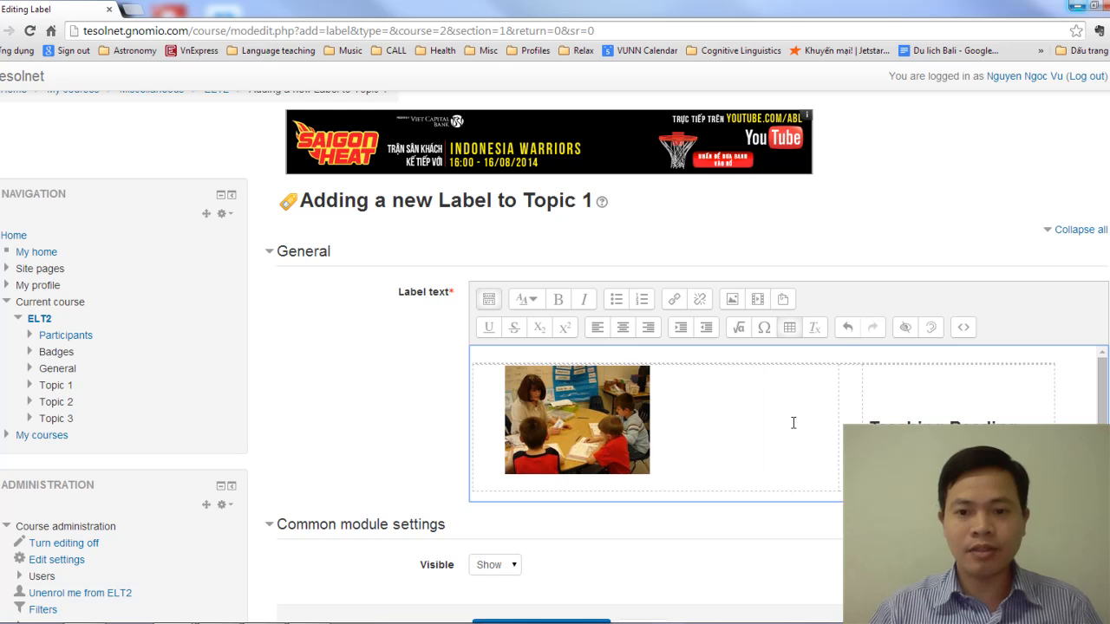
{"action": "key", "text": "BackSpace"}
{"action": "key", "text": "BackSpace"}
{"action": "key", "text": "BackSpace"}
{"action": "key", "text": "BackSpace"}
{"action": "key", "text": "BackSpace"}
{"action": "key", "text": "BackSpace"}
{"action": "key", "text": "BackSpace"}
{"action": "key", "text": "BackSpace"}
{"action": "key", "text": "BackSpace"}
{"action": "key", "text": "BackSpace"}
{"action": "key", "text": "BackSpace"}
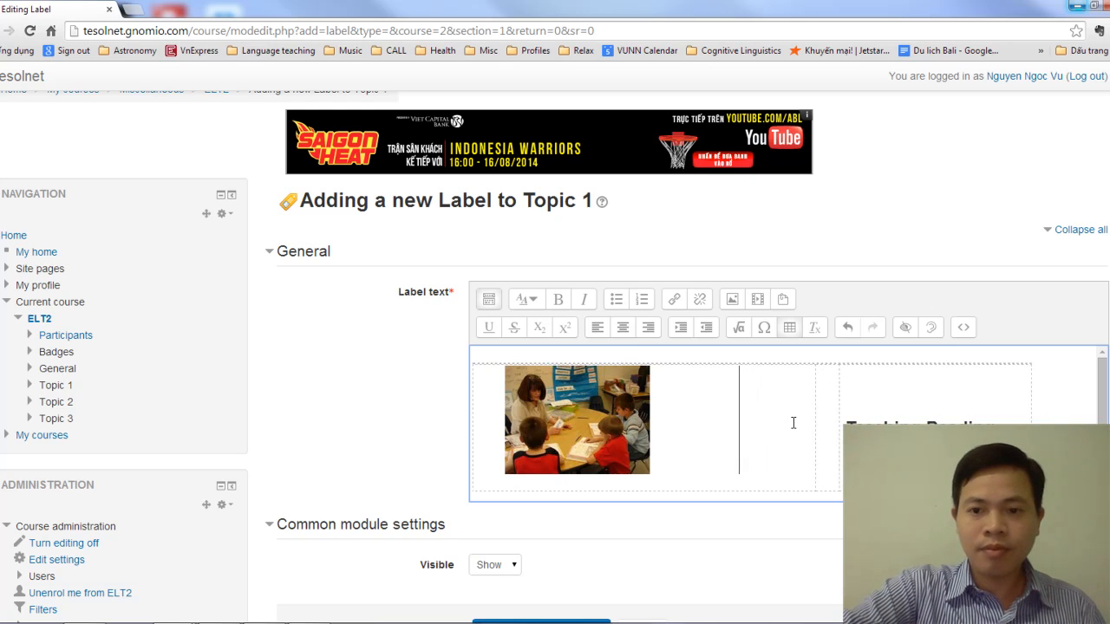
{"action": "key", "text": "BackSpace"}
{"action": "key", "text": "BackSpace"}
{"action": "key", "text": "BackSpace"}
{"action": "key", "text": "BackSpace"}
{"action": "key", "text": "BackSpace"}
{"action": "key", "text": "BackSpace"}
{"action": "key", "text": "BackSpace"}
{"action": "key", "text": "BackSpace"}
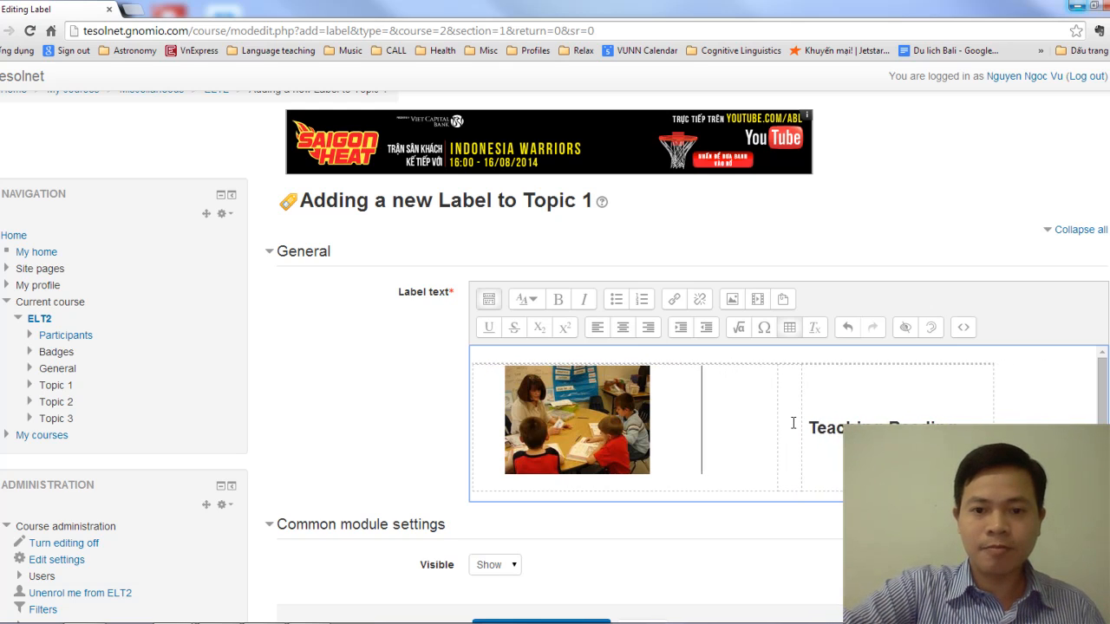
{"action": "key", "text": "BackSpace"}
{"action": "key", "text": "BackSpace"}
{"action": "key", "text": "BackSpace"}
{"action": "key", "text": "BackSpace"}
{"action": "key", "text": "BackSpace"}
{"action": "key", "text": "BackSpace"}
{"action": "key", "text": "BackSpace"}
{"action": "key", "text": "BackSpace"}
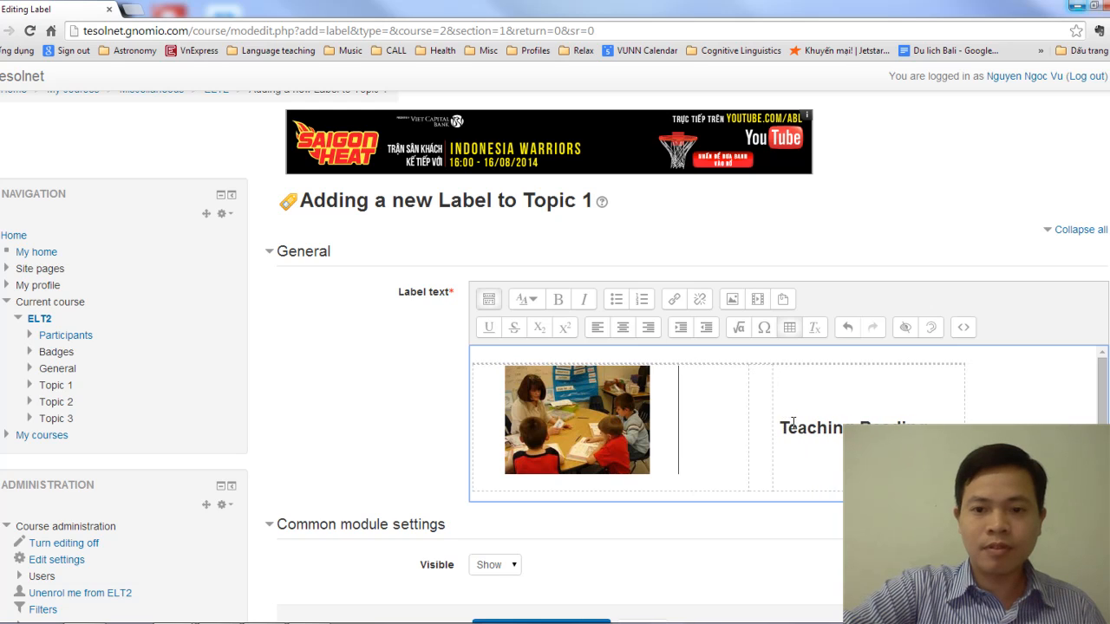
{"action": "key", "text": "BackSpace"}
{"action": "key", "text": "BackSpace"}
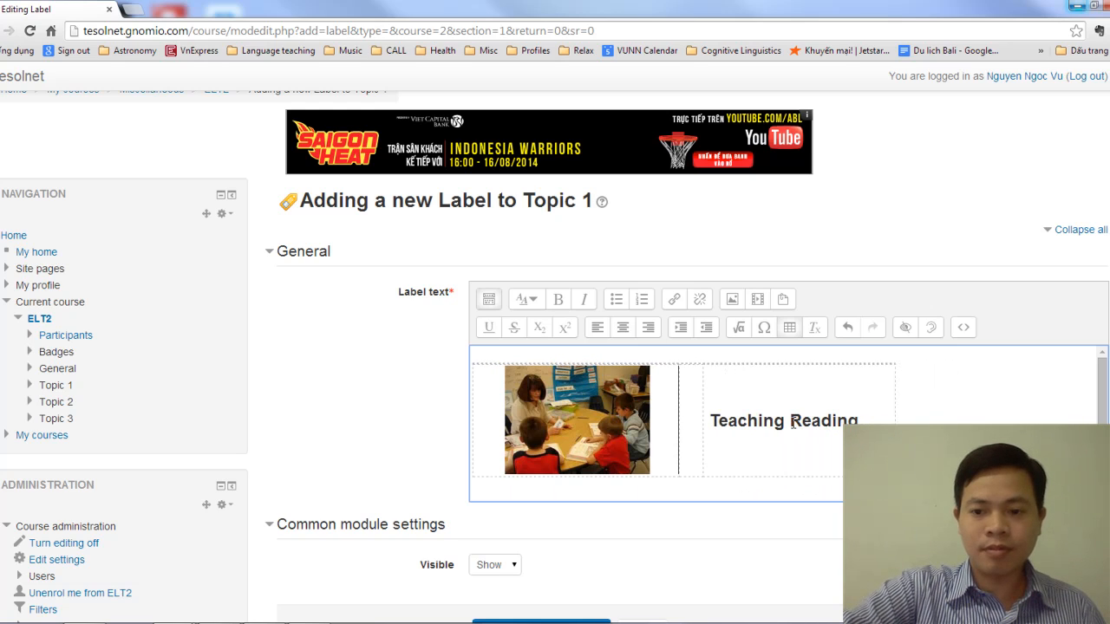
{"action": "key", "text": "BackSpace"}
{"action": "key", "text": "BackSpace"}
{"action": "key", "text": "BackSpace"}
{"action": "key", "text": "BackSpace"}
{"action": "key", "text": "BackSpace"}
{"action": "key", "text": "BackSpace"}
{"action": "key", "text": "BackSpace"}
{"action": "key", "text": "BackSpace"}
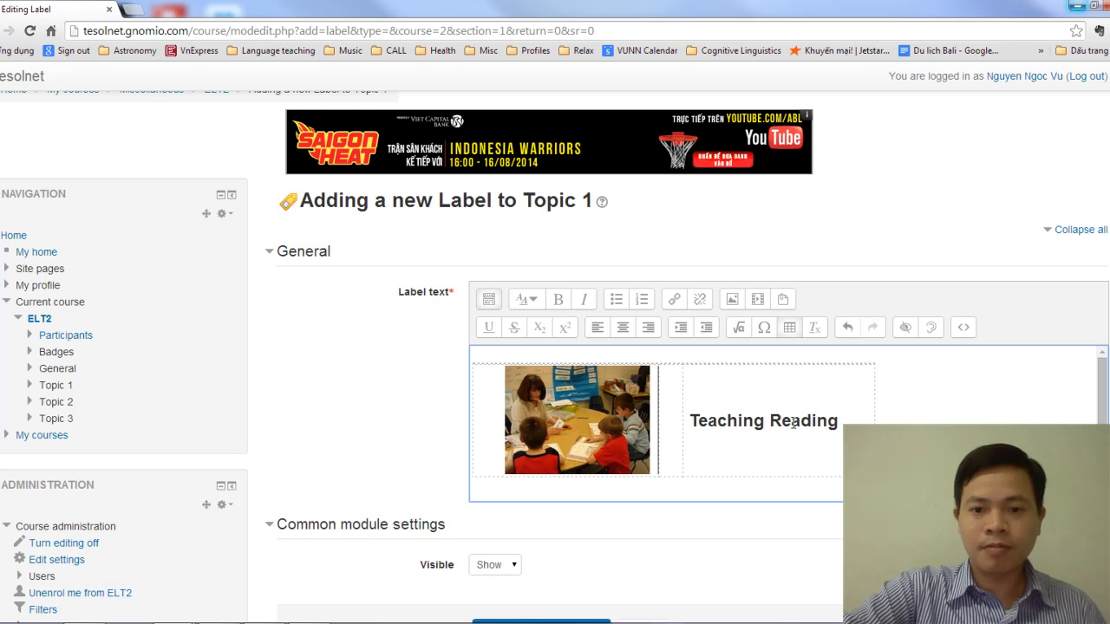
{"action": "key", "text": "BackSpace"}
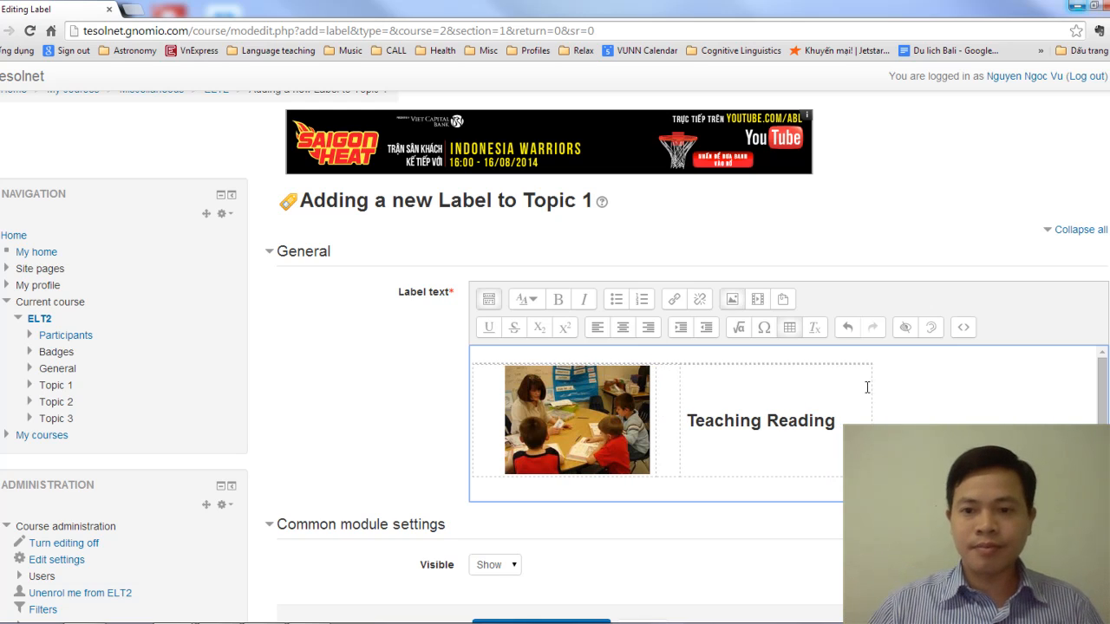
{"action": "scroll", "coordinate": [894, 392], "scroll_direction": "down", "scroll_amount": 2}
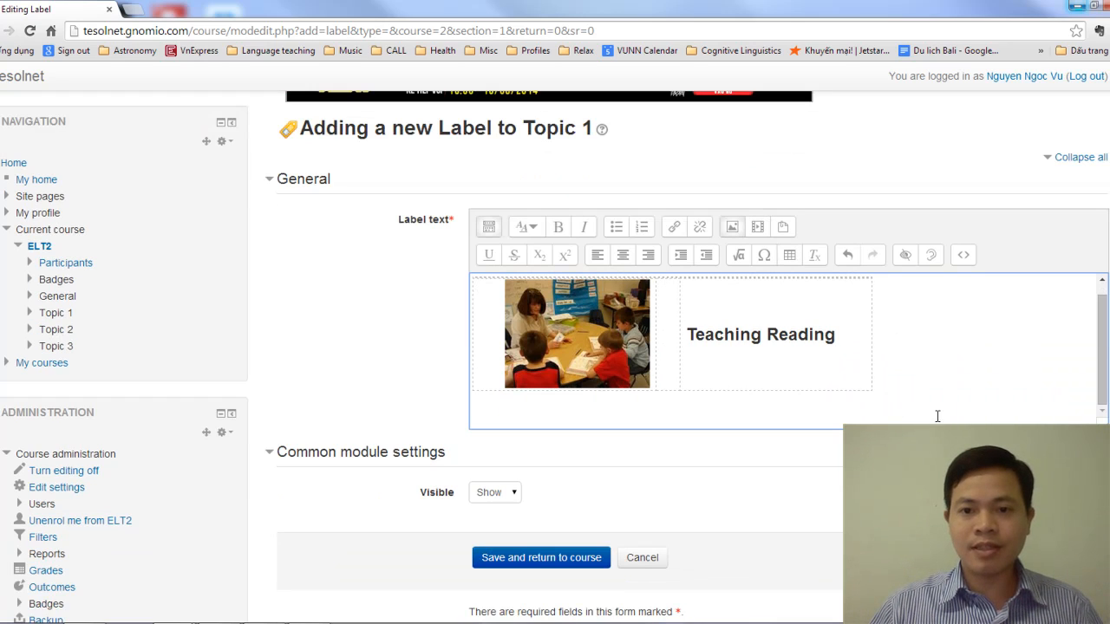
{"action": "left_click", "coordinate": [560, 562]}
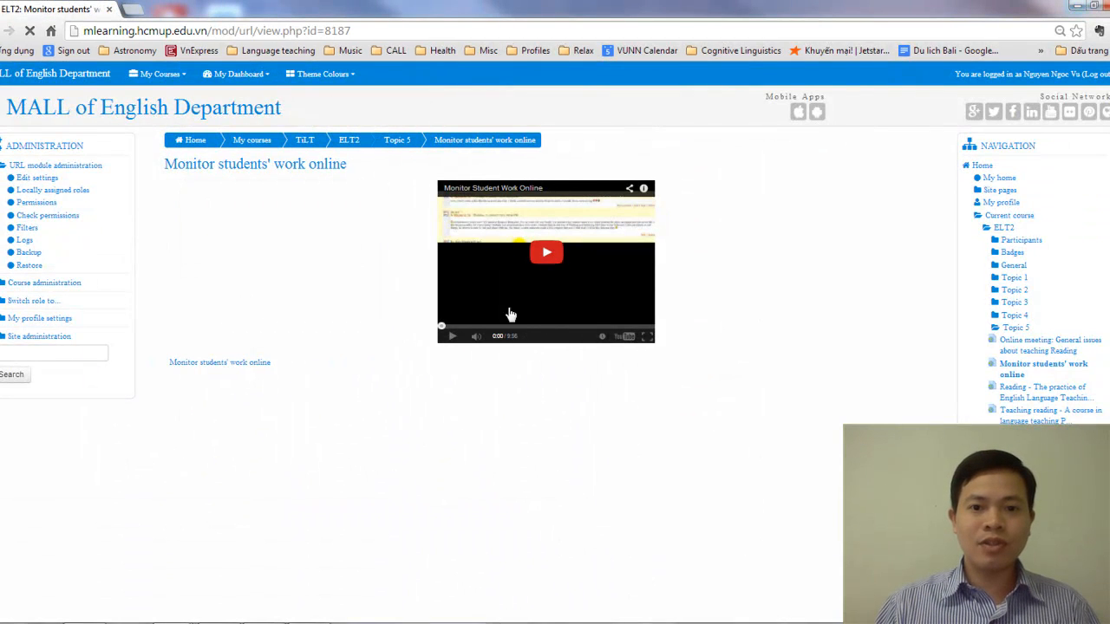
Play the embedded "Monitor Student Work Online" video and open it on YouTube in its own tab
{"action": "left_click", "coordinate": [543, 263]}
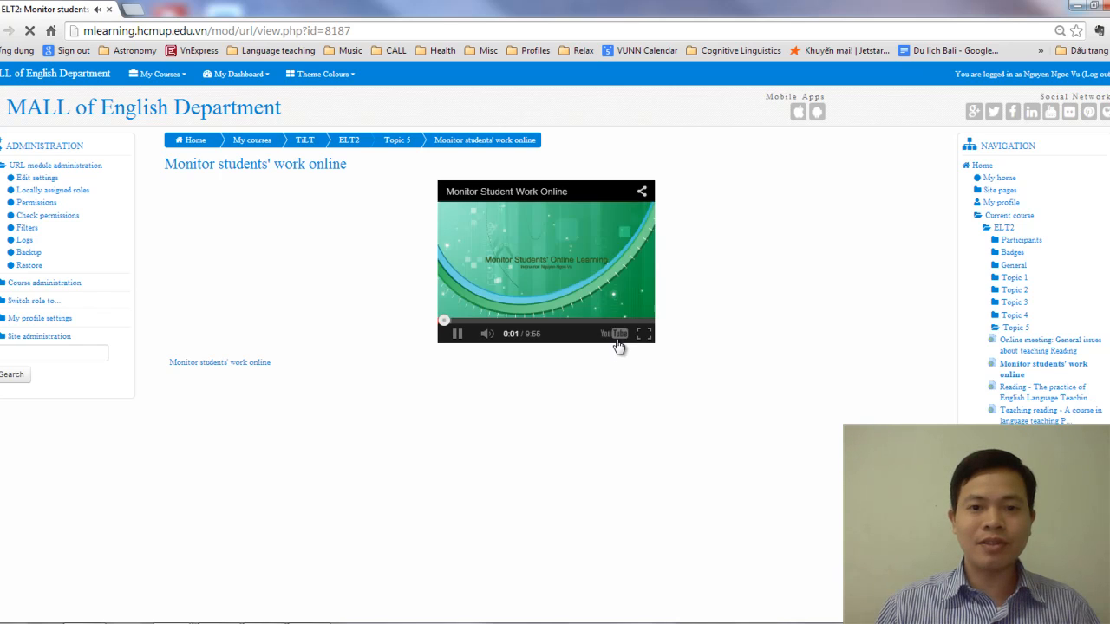
{"action": "left_click", "coordinate": [617, 338]}
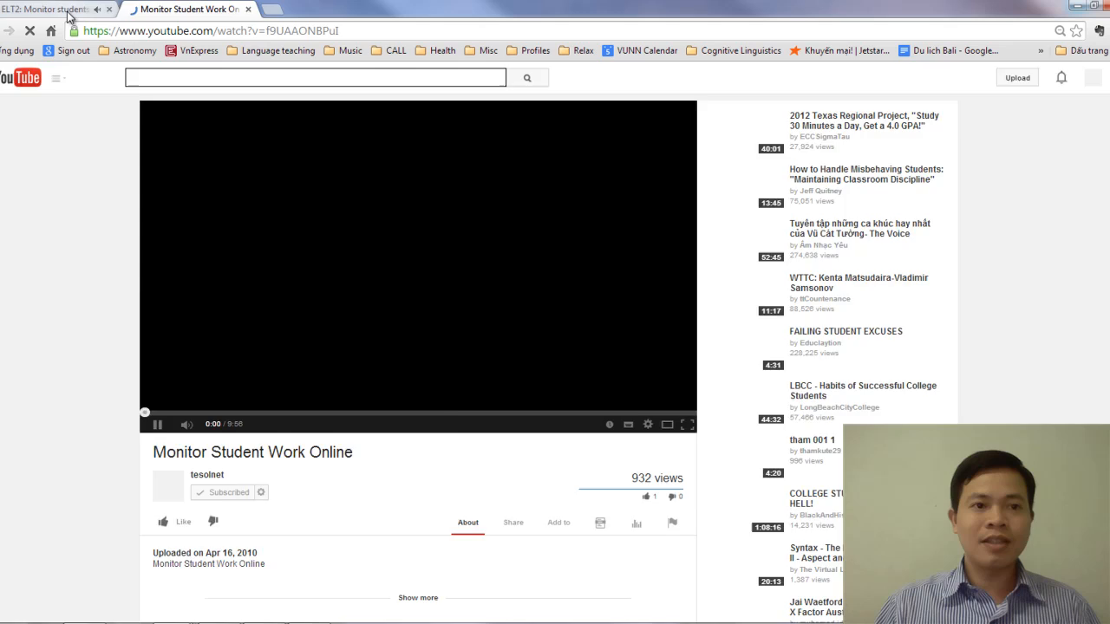
{"action": "left_click", "coordinate": [97, 10]}
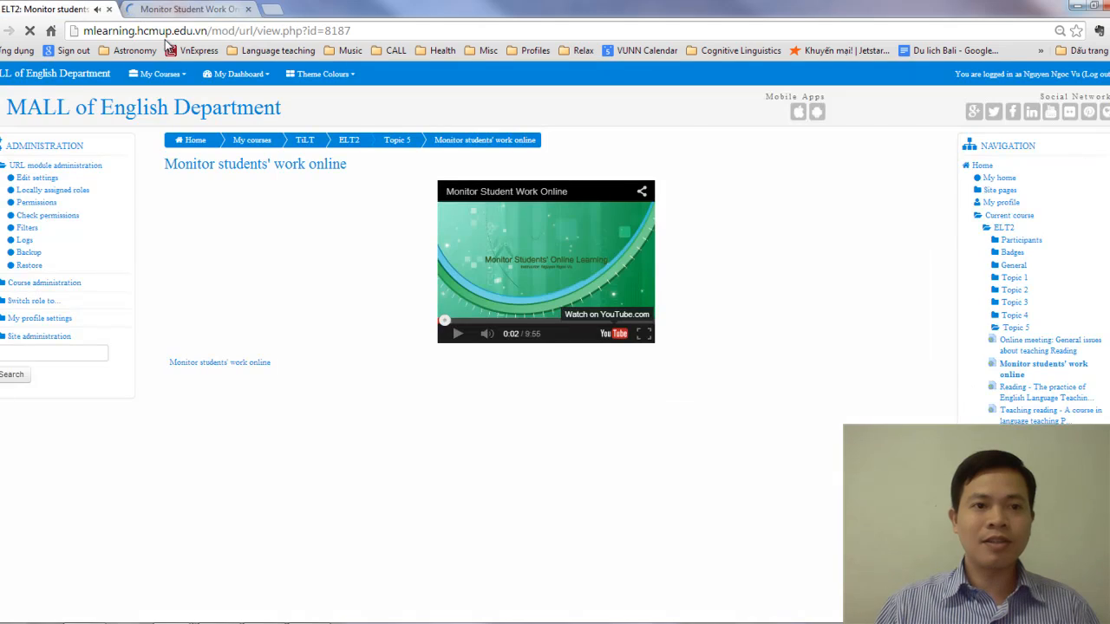
{"action": "left_click", "coordinate": [183, 8]}
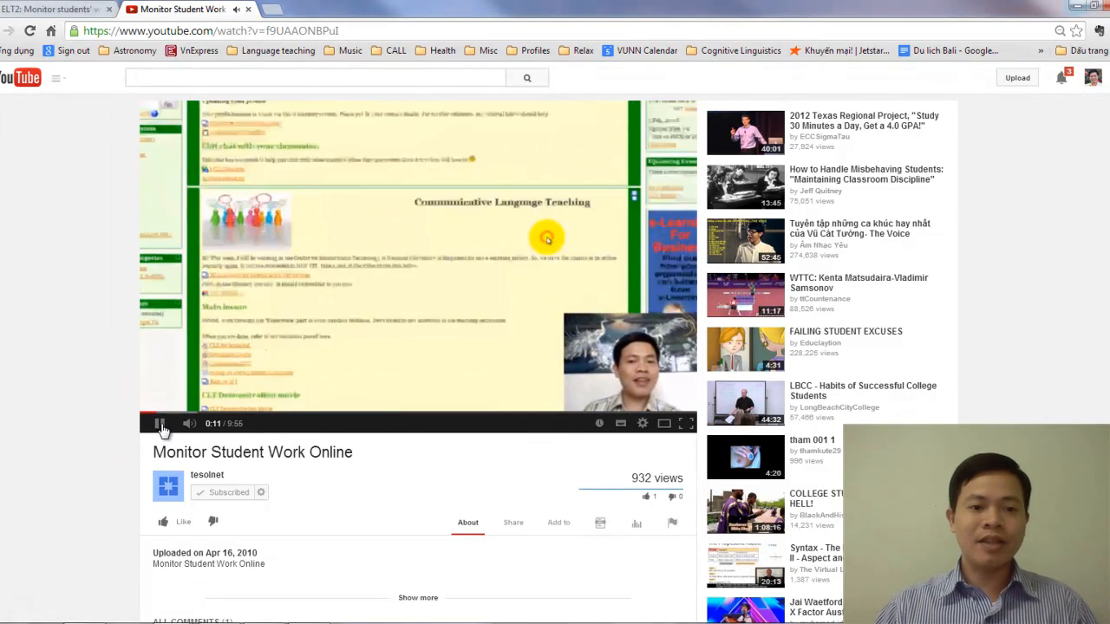
Pause the YouTube video and close the Moodle page it was embedded in
{"action": "key", "text": "space"}
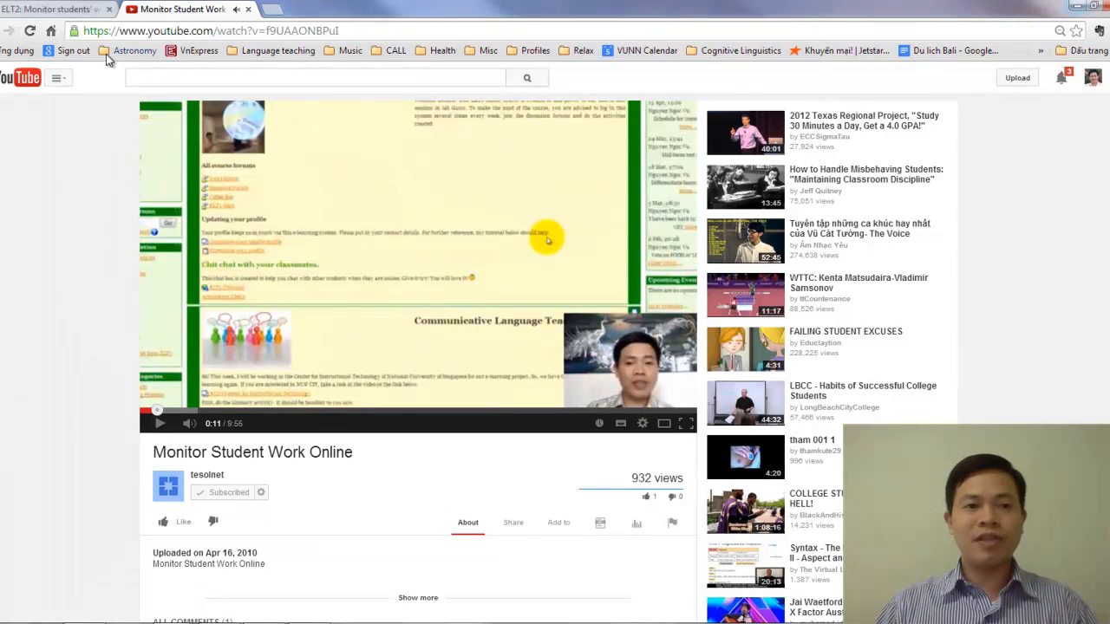
{"action": "left_click", "coordinate": [65, 11]}
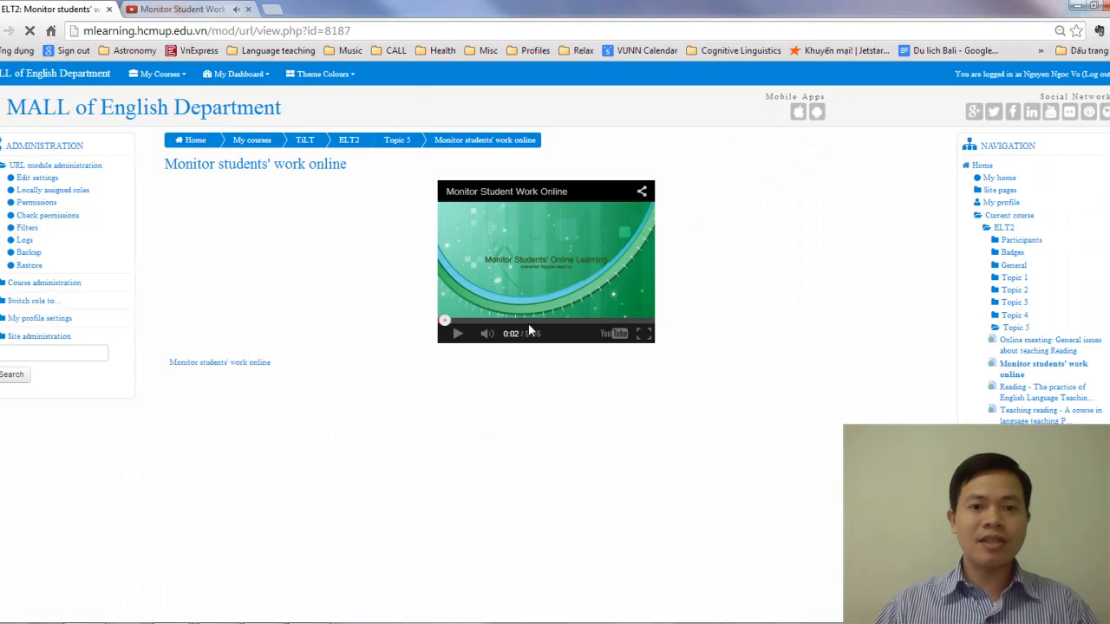
{"action": "left_click", "coordinate": [109, 10]}
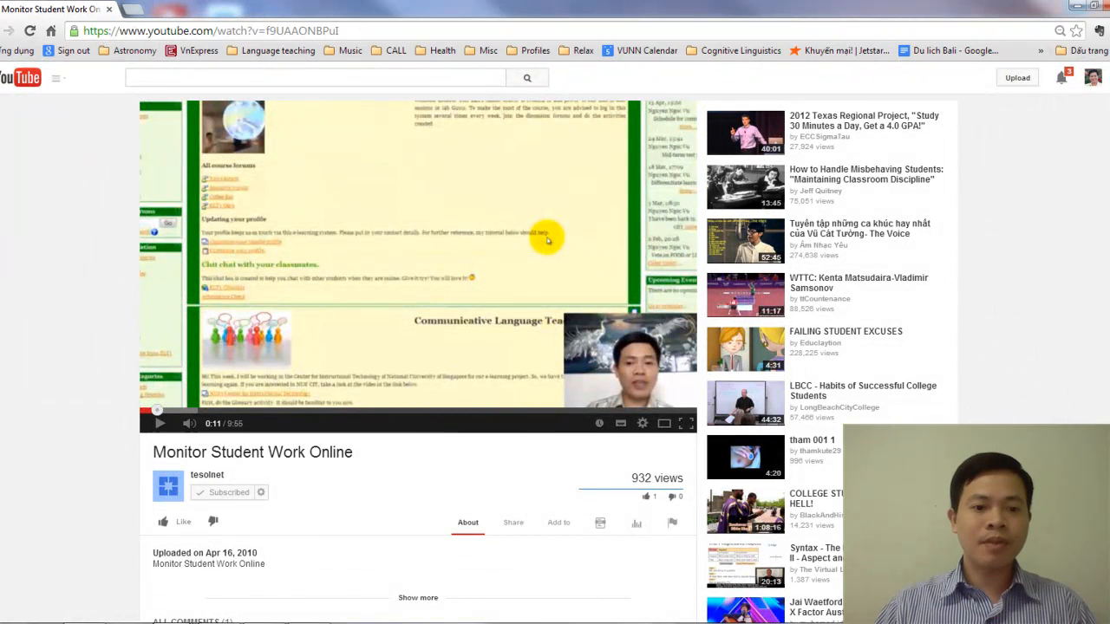
Return to the English Teaching Methodology course and add a new URL resource to Topic 1
{"action": "mouse_move", "coordinate": [174, 591]}
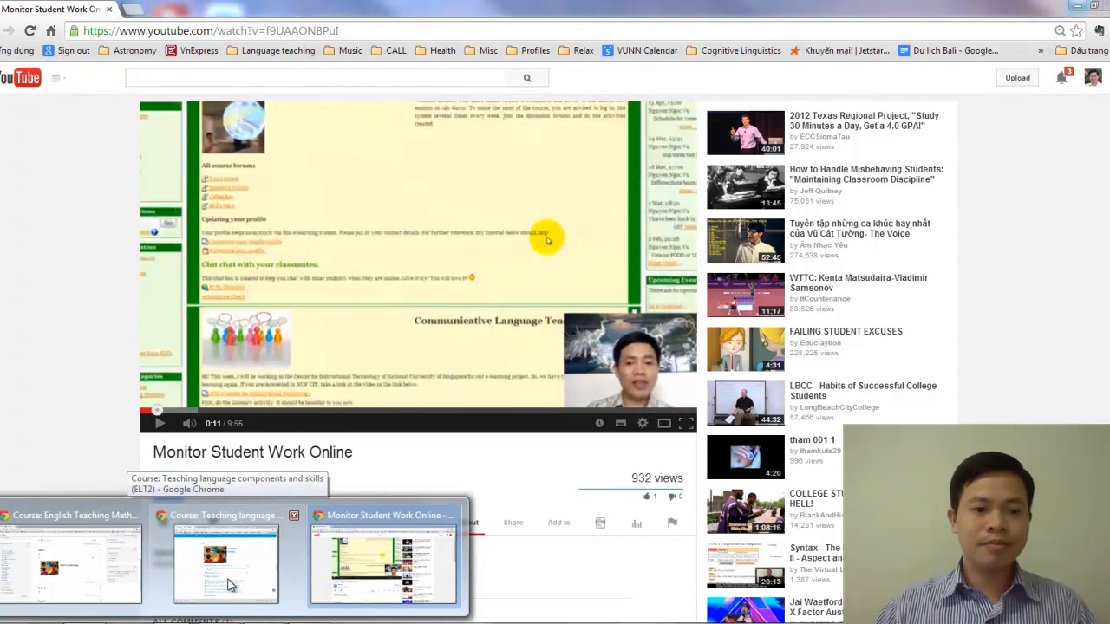
{"action": "left_click", "coordinate": [93, 572]}
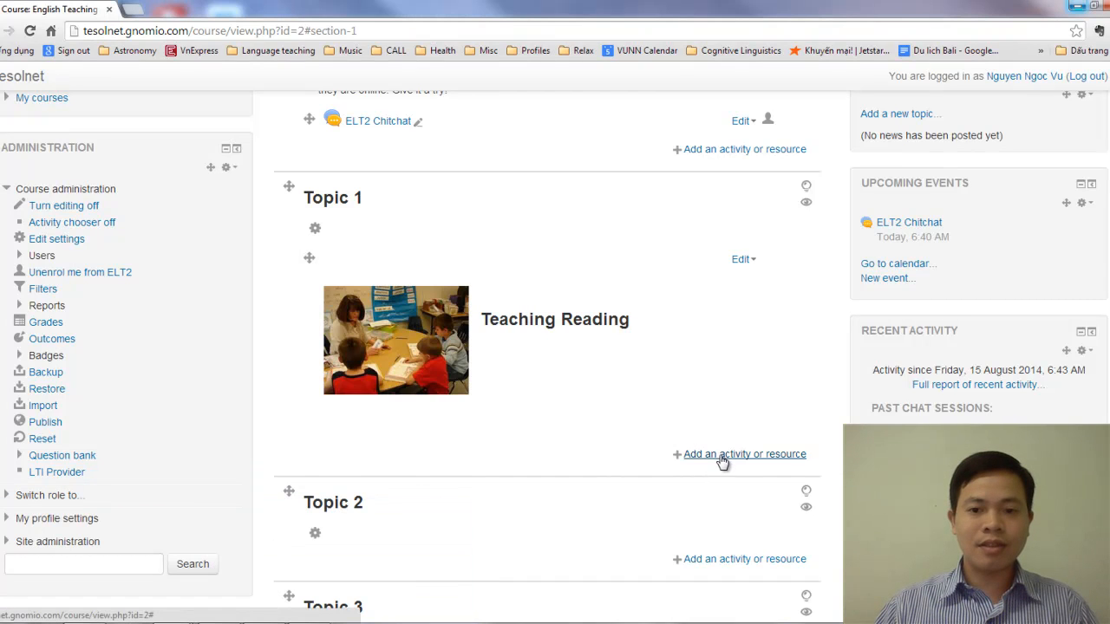
{"action": "left_click", "coordinate": [721, 456]}
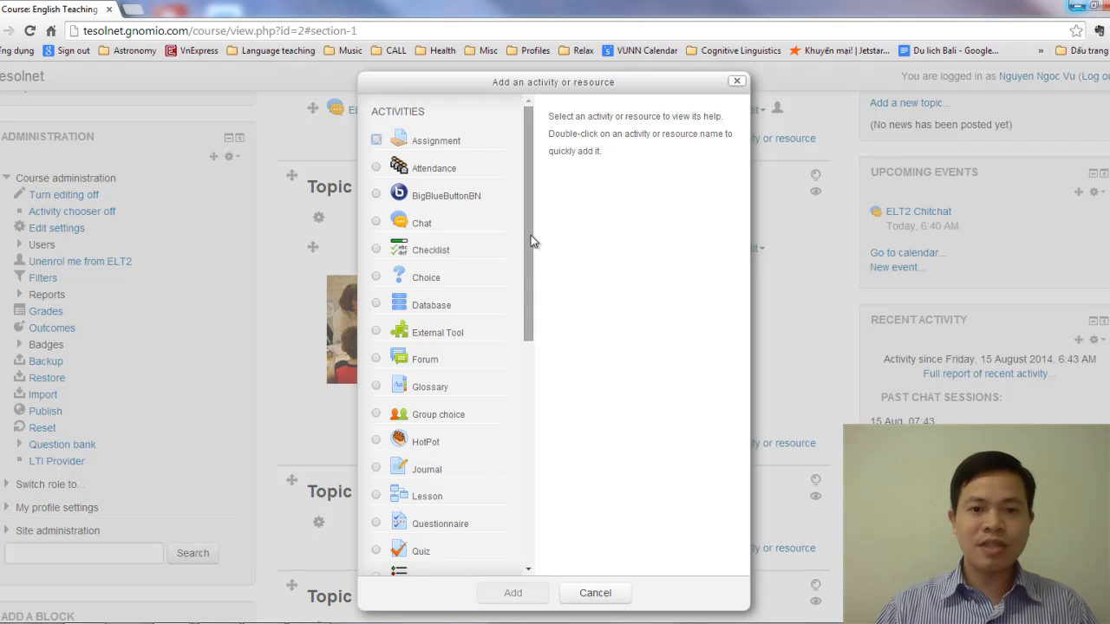
{"action": "left_click_drag", "start_coordinate": [531, 235], "coordinate": [511, 520]}
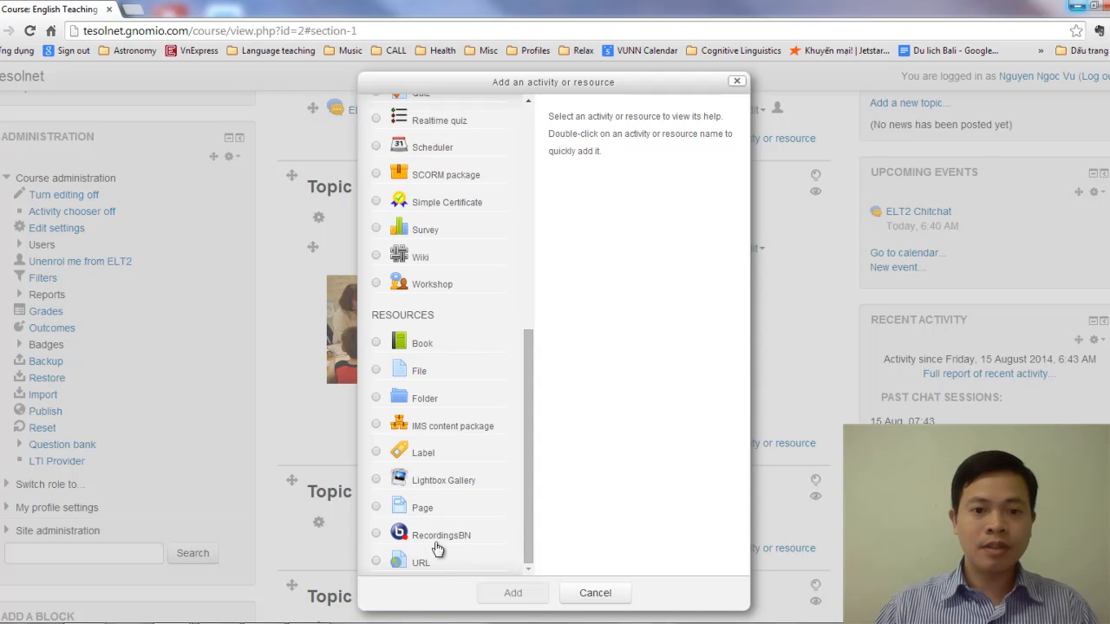
{"action": "left_click", "coordinate": [376, 562]}
{"action": "mouse_move", "coordinate": [525, 535]}
{"action": "left_mouse_down"}
{"action": "mouse_move", "coordinate": [530, 249]}
{"action": "mouse_move", "coordinate": [543, 532]}
{"action": "left_mouse_up"}
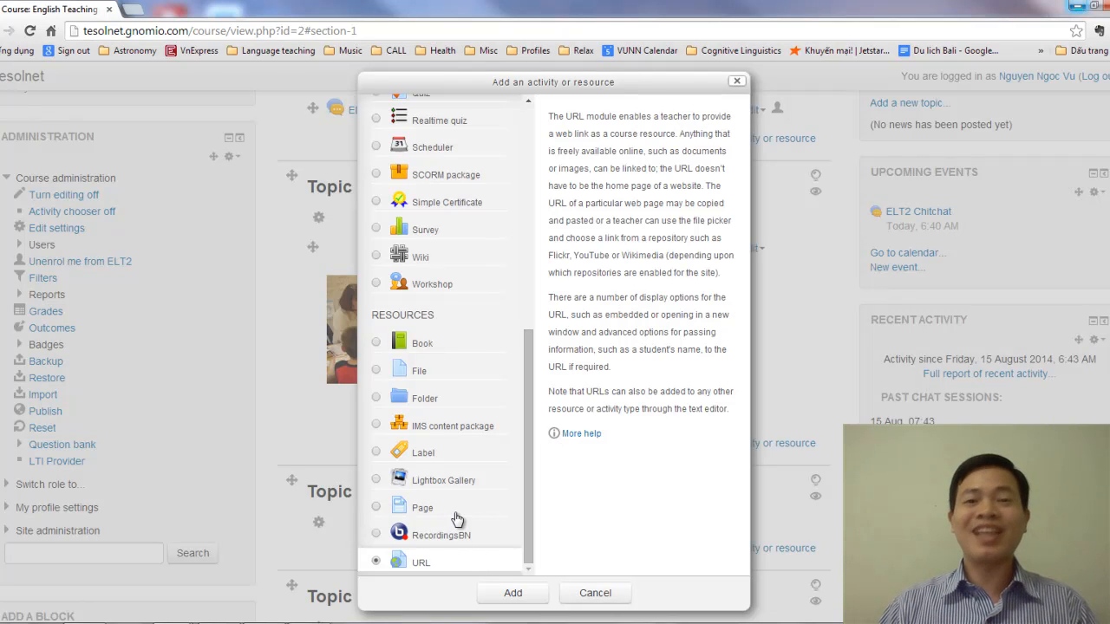
{"action": "left_click", "coordinate": [513, 595]}
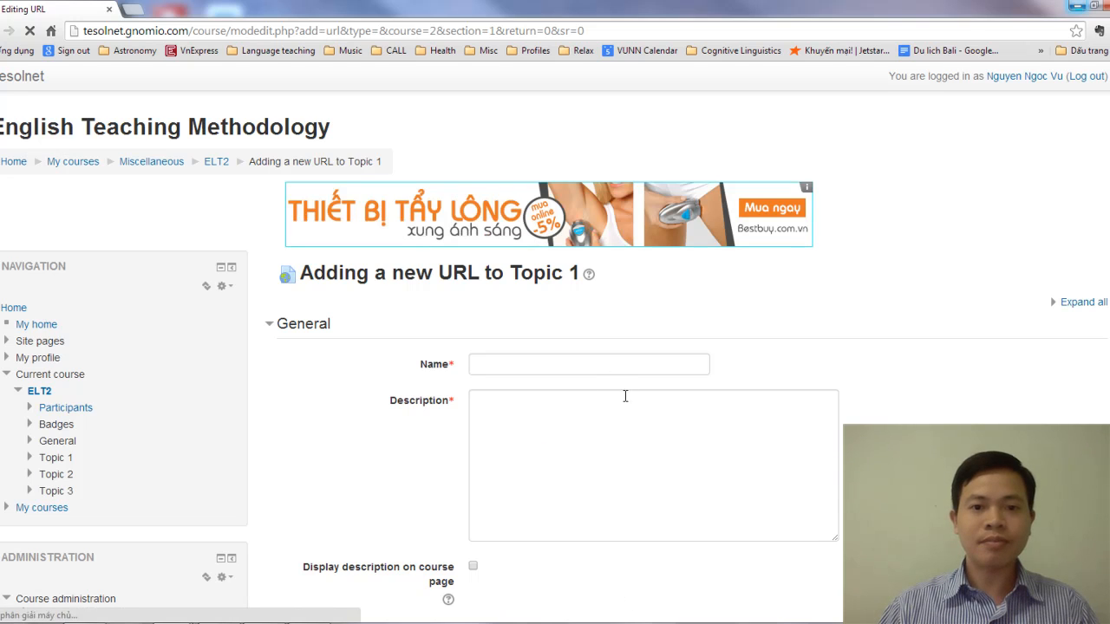
Name the new URL resource "Monitoring students online"
{"action": "left_click", "coordinate": [556, 364]}
{"action": "scroll", "coordinate": [558, 370], "scroll_direction": "down", "scroll_amount": 2}
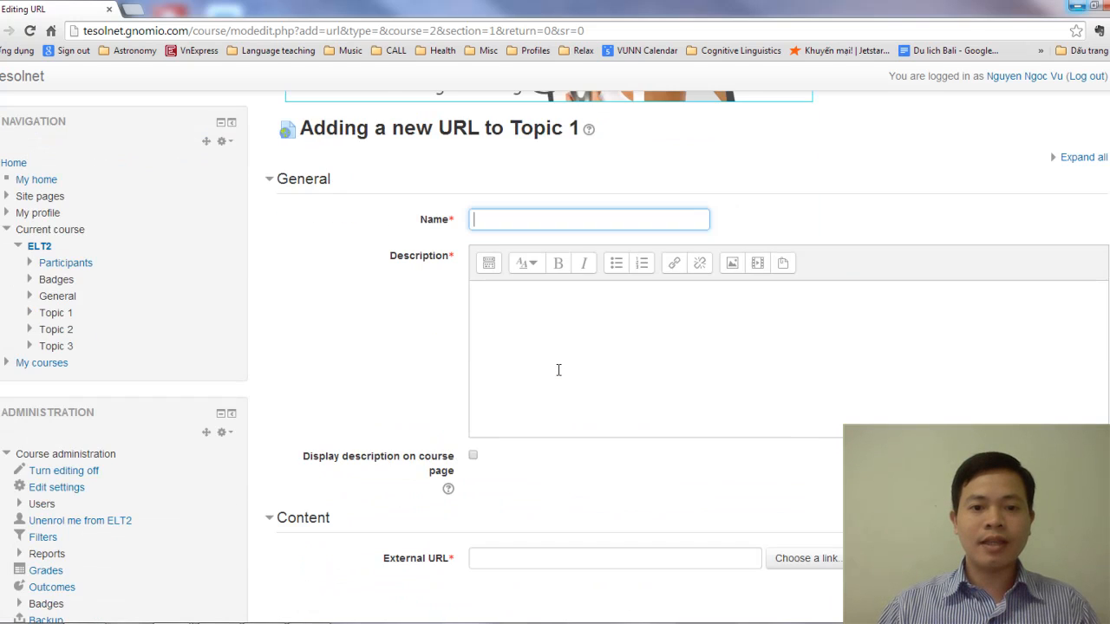
{"action": "scroll", "coordinate": [564, 375], "scroll_direction": "down", "scroll_amount": 1}
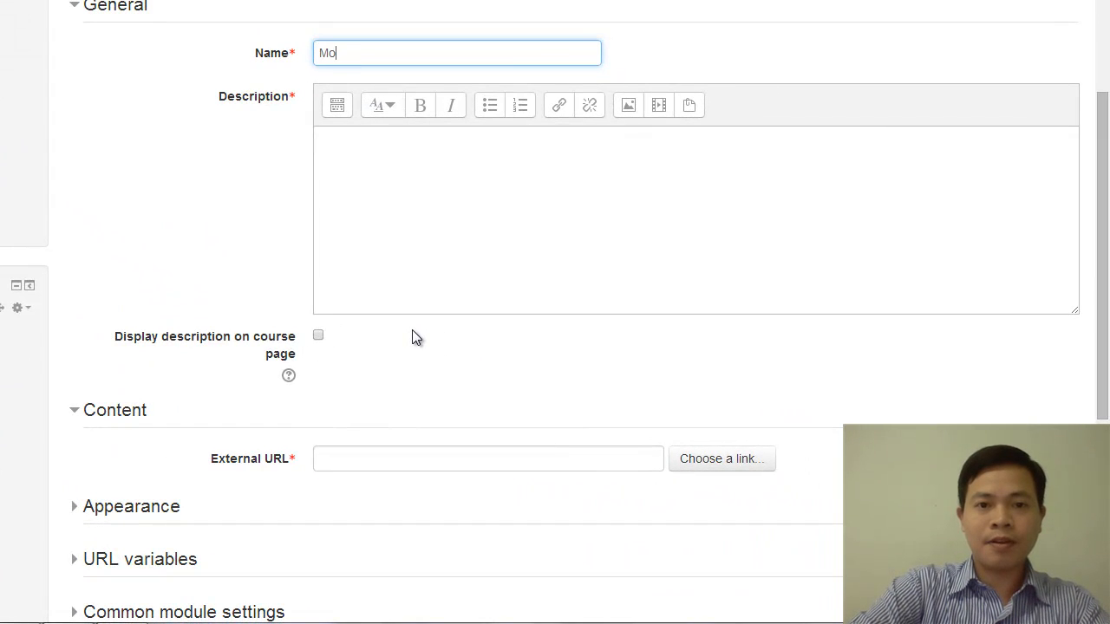
{"action": "type", "text": "ing students online"}
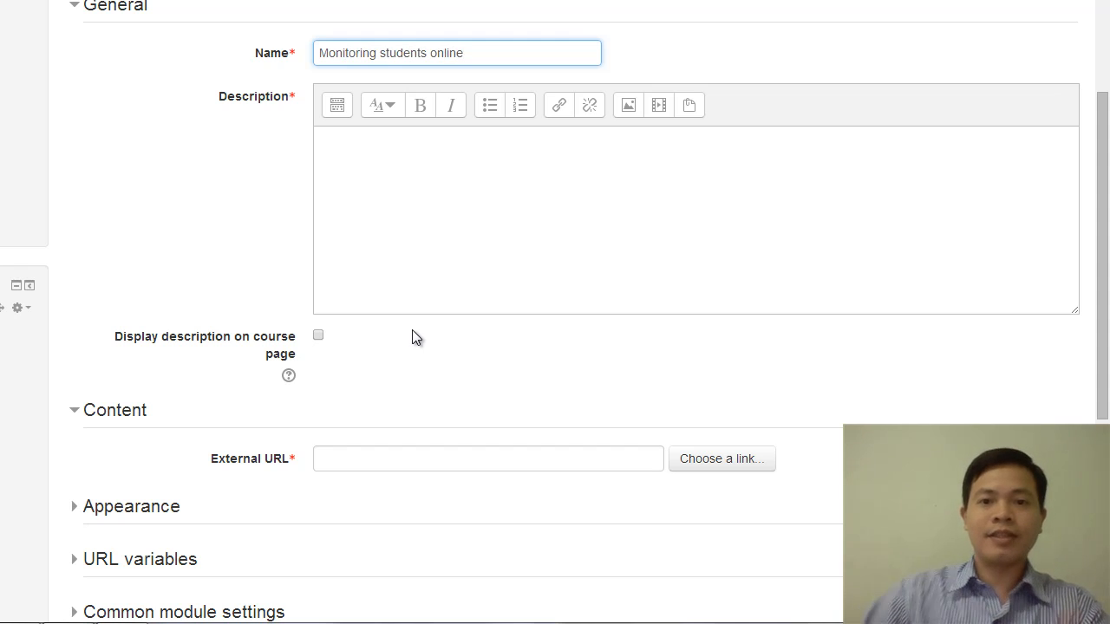
Enter the description "Please watch this video to know how your work is monitored and evaluated in the system."
{"action": "left_click", "coordinate": [411, 141]}
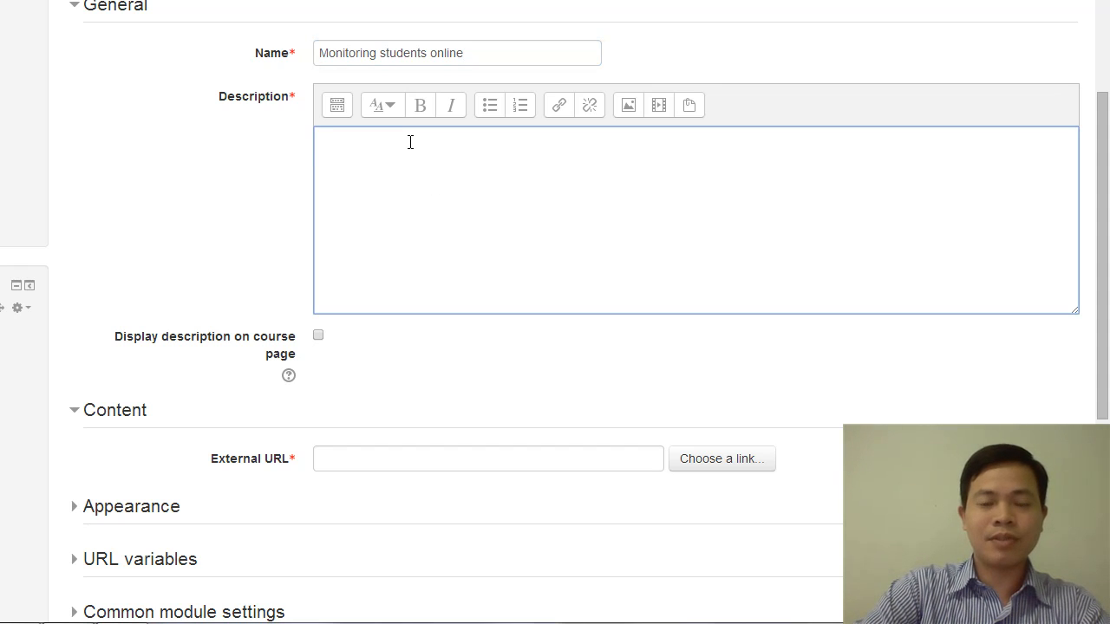
{"action": "type", "text": "Please watch"}
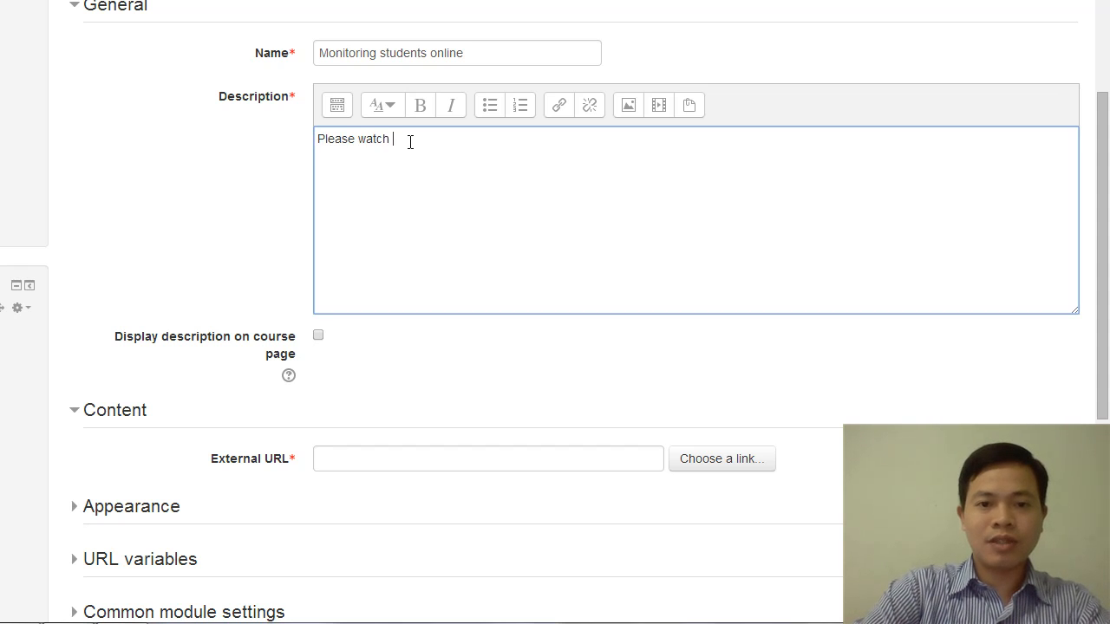
{"action": "type", "text": " this ve"}
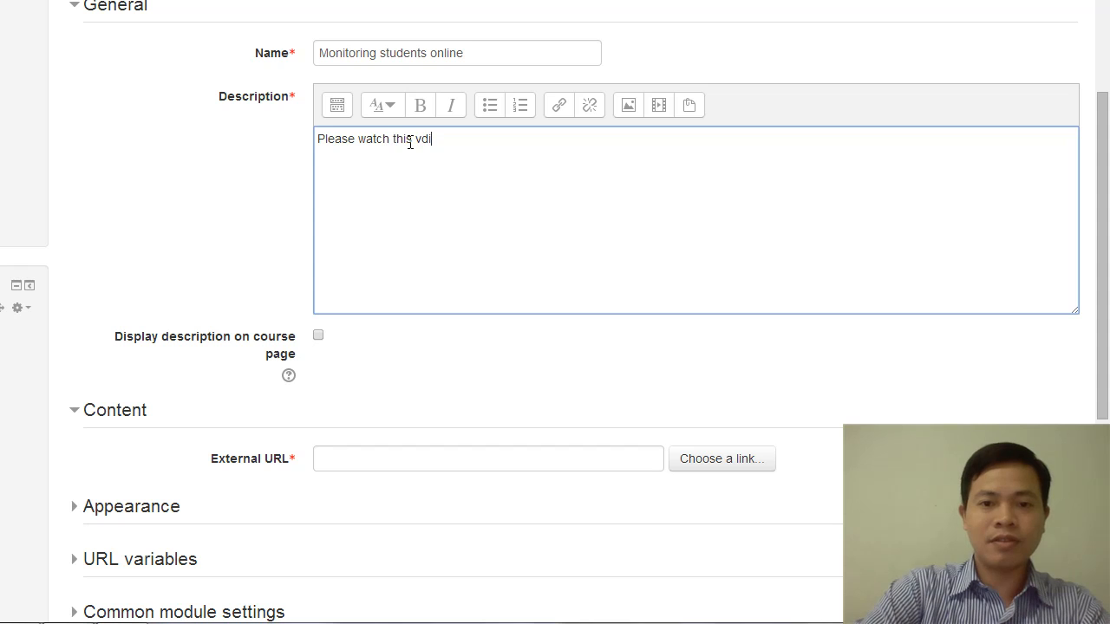
{"action": "type", "text": "deo to"}
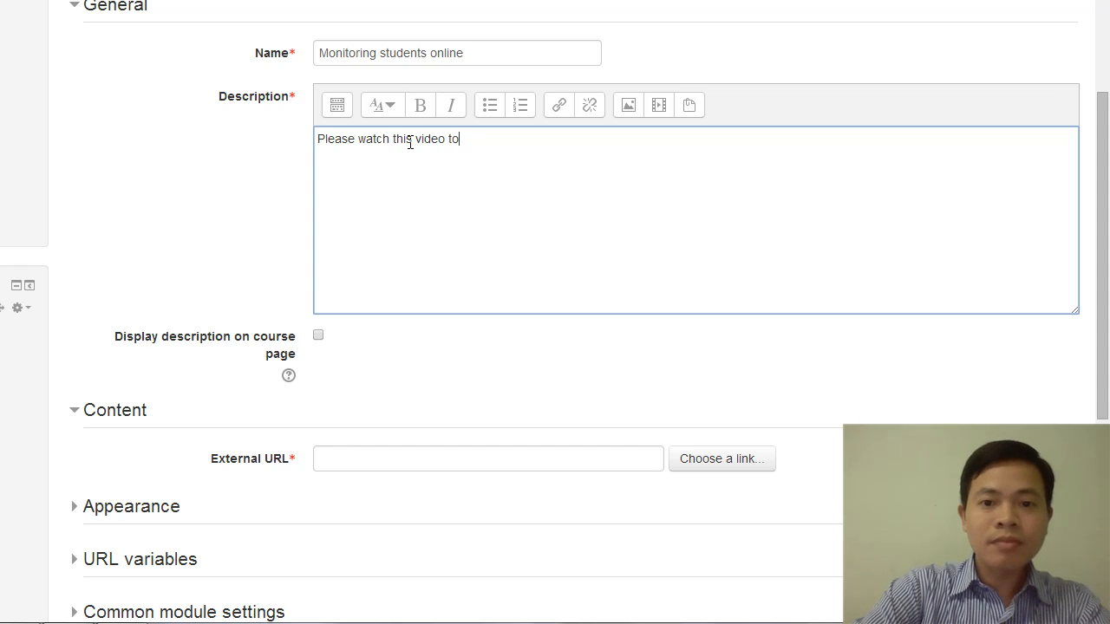
{"action": "type", "text": " know how your"}
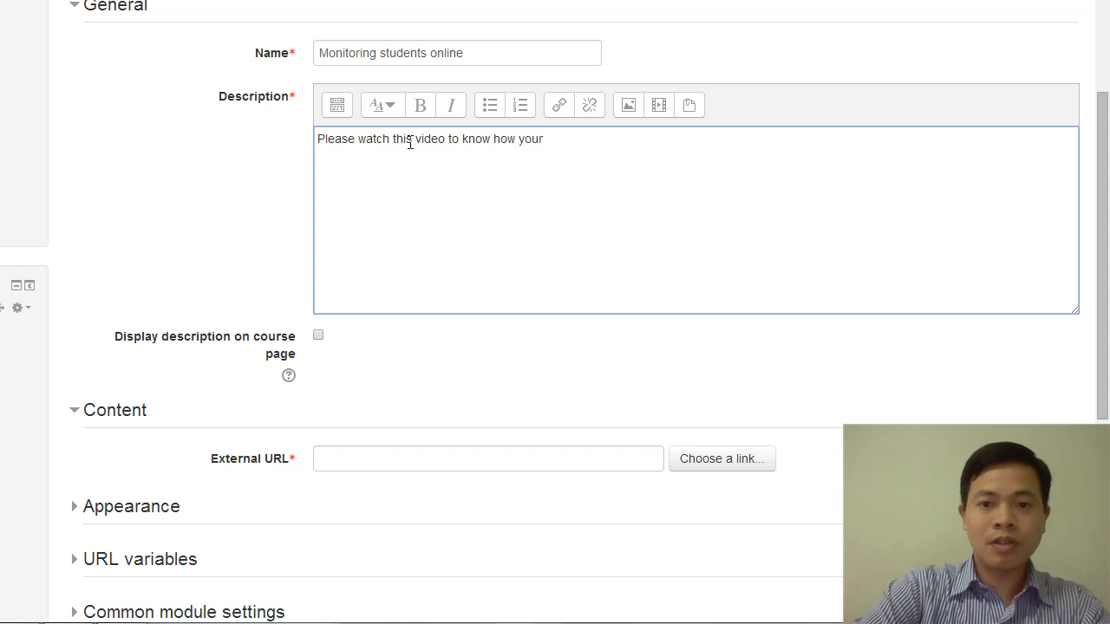
{"action": "type", "text": " work"}
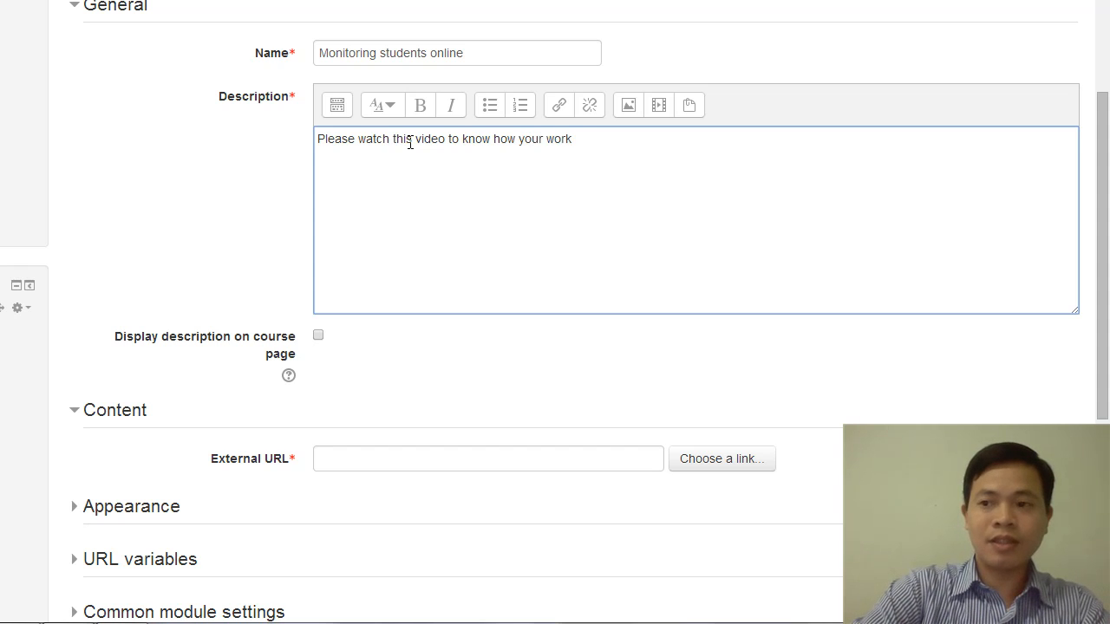
{"action": "type", "text": " is monot"}
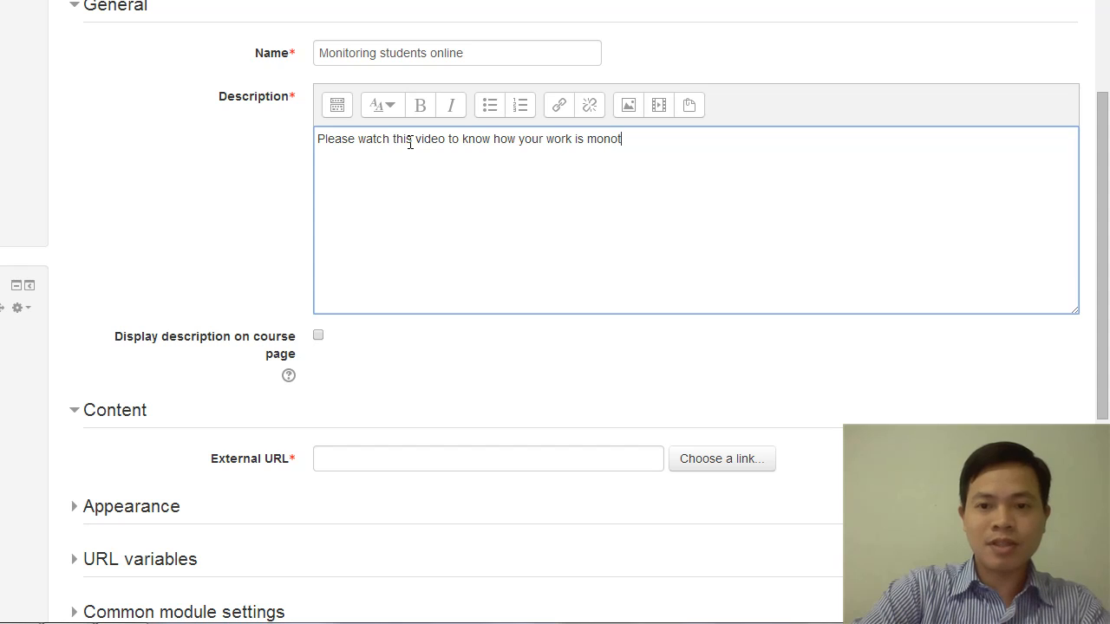
{"action": "key", "text": "BackSpace"}
{"action": "key", "text": "BackSpace"}
{"action": "type", "text": "itor"}
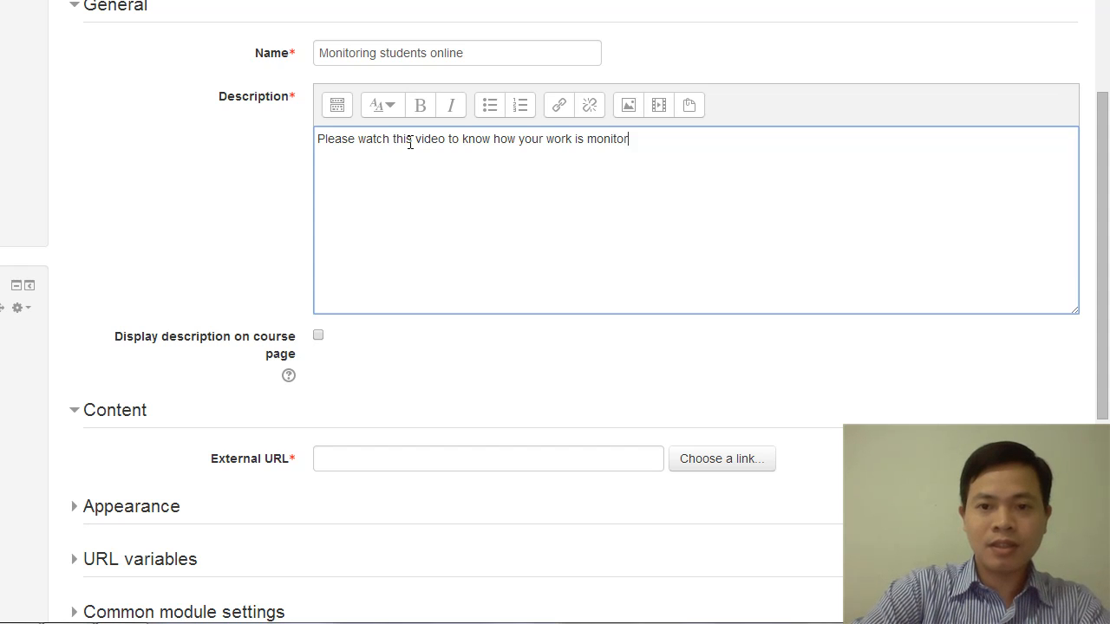
{"action": "type", "text": "ed and e"}
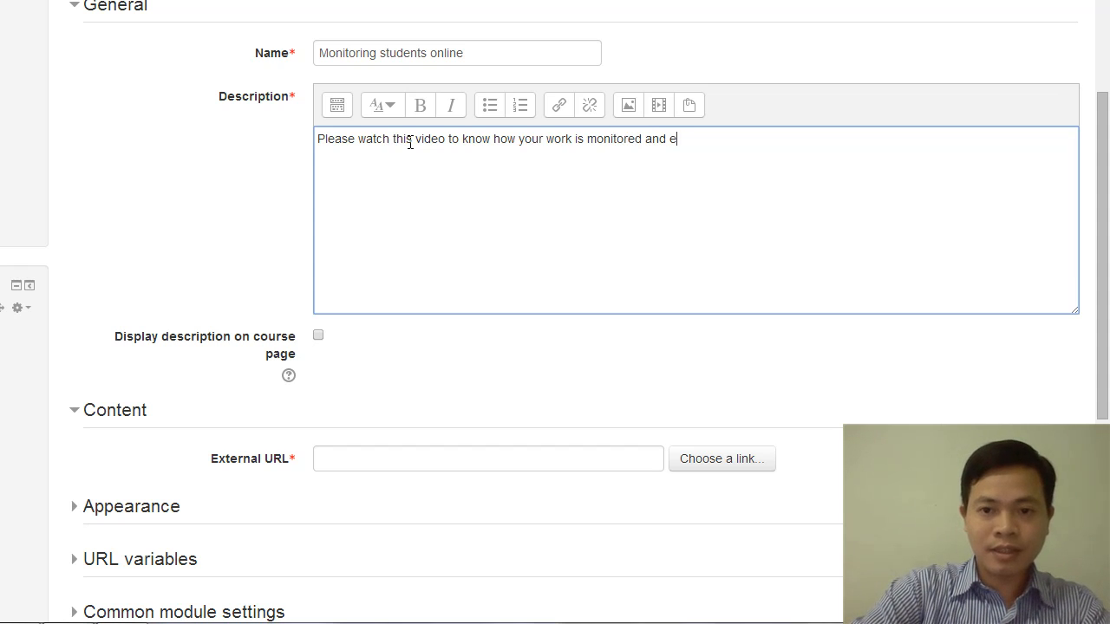
{"action": "type", "text": "valuated in the system."}
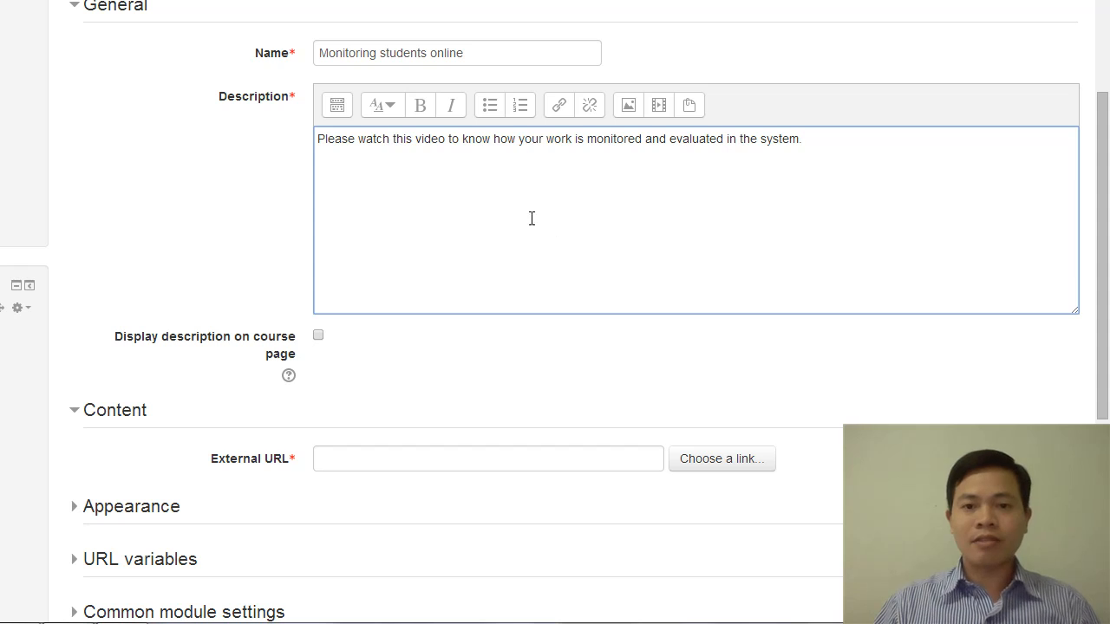
{"action": "scroll", "coordinate": [464, 180], "scroll_direction": "down", "scroll_amount": 2}
{"action": "left_click", "coordinate": [347, 286]}
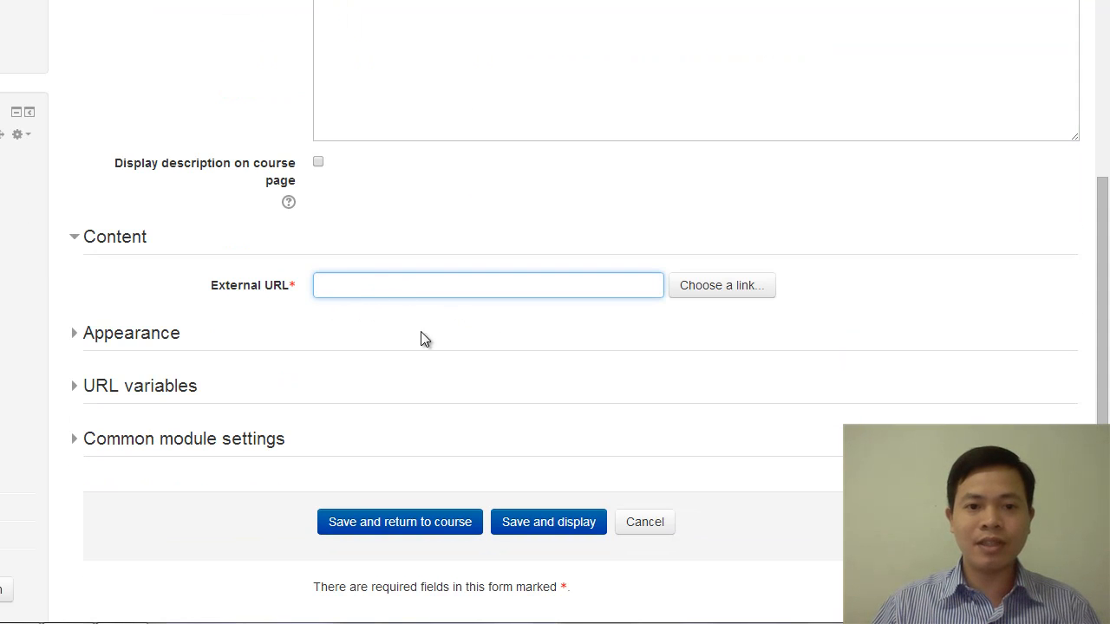
{"action": "left_click", "coordinate": [721, 285]}
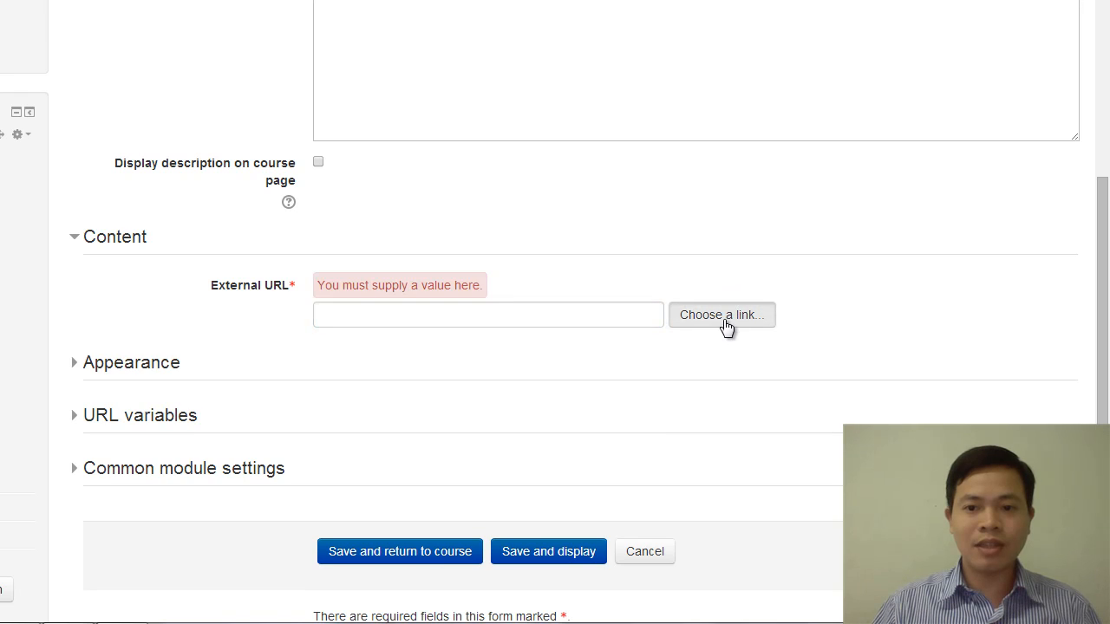
{"action": "left_click", "coordinate": [725, 317]}
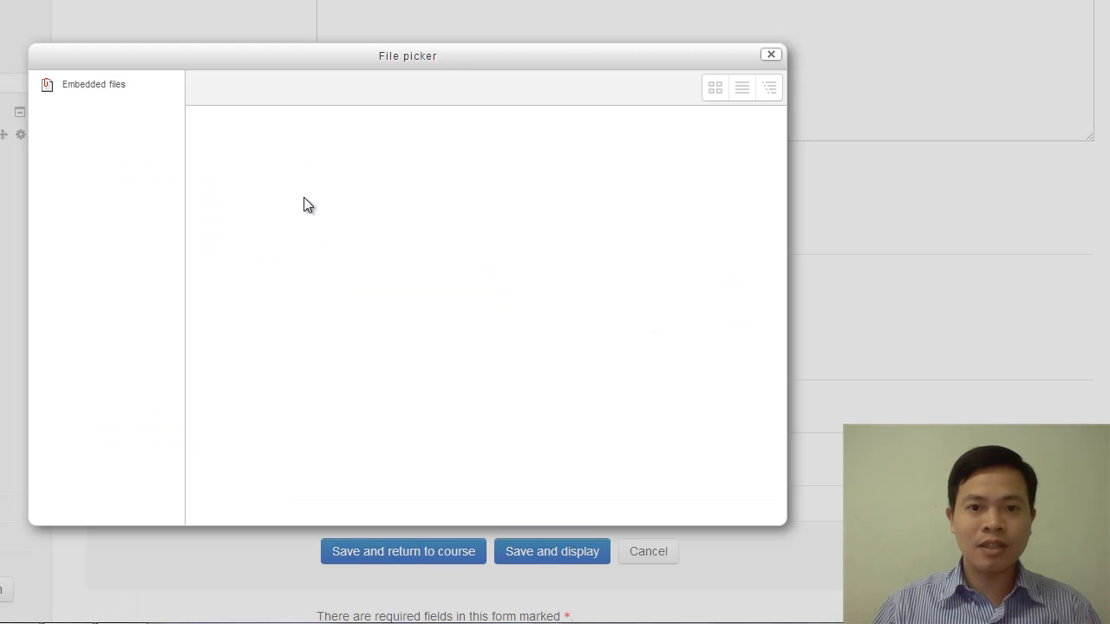
{"action": "left_click", "coordinate": [84, 87]}
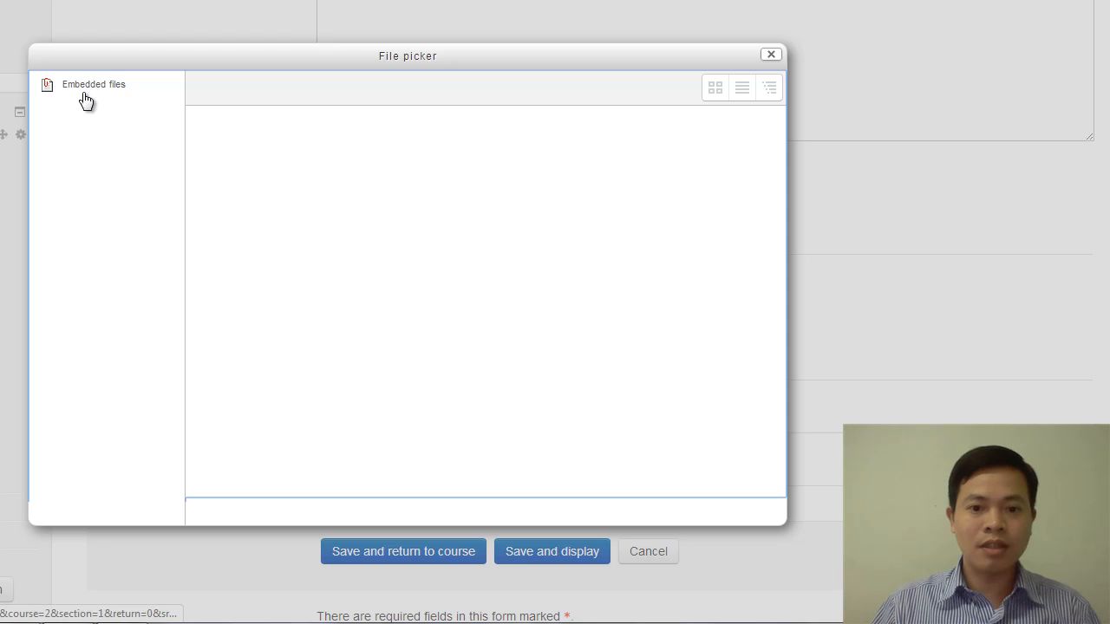
{"action": "left_click", "coordinate": [108, 92]}
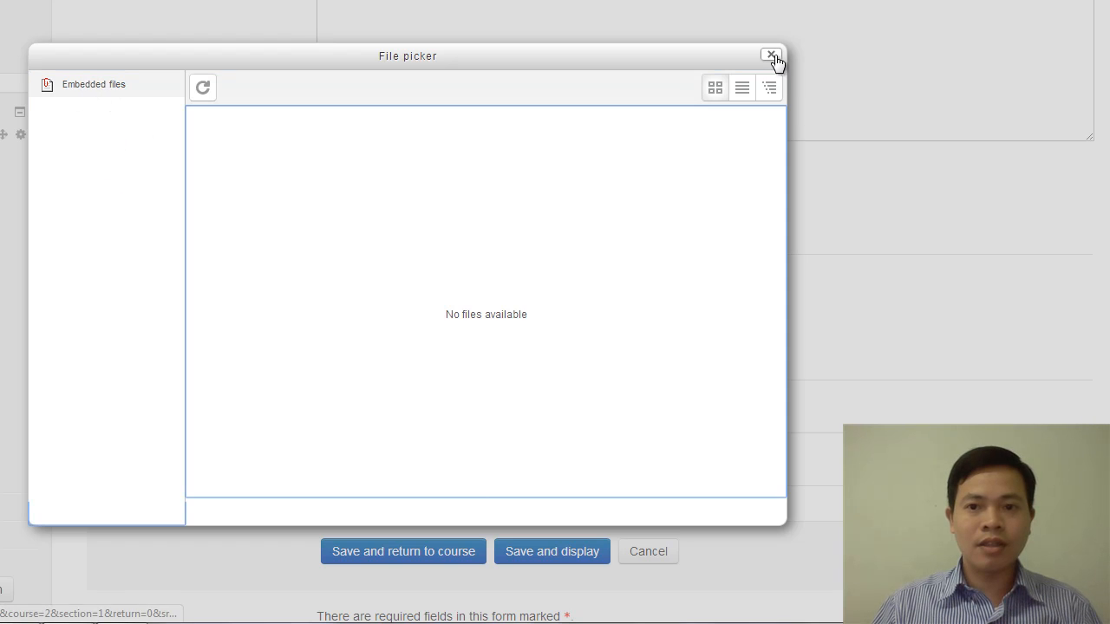
{"action": "left_click", "coordinate": [168, 157]}
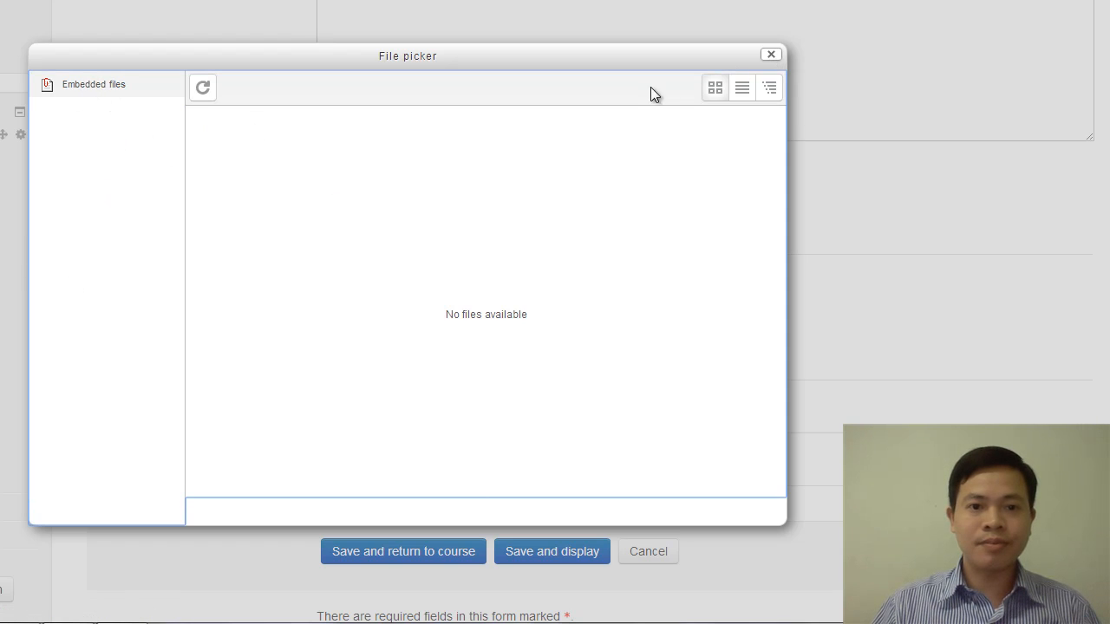
{"action": "left_click", "coordinate": [771, 55]}
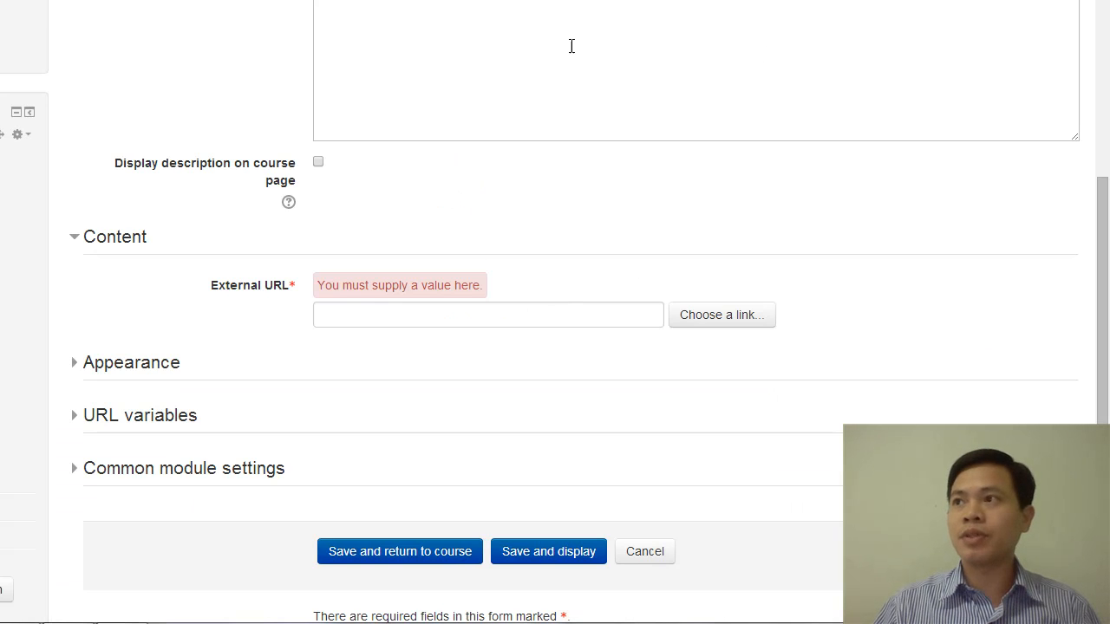
Copy the address of the "Monitor Student Work Online" YouTube video and paste it as the resource's External URL
{"action": "mouse_move", "coordinate": [119, 577]}
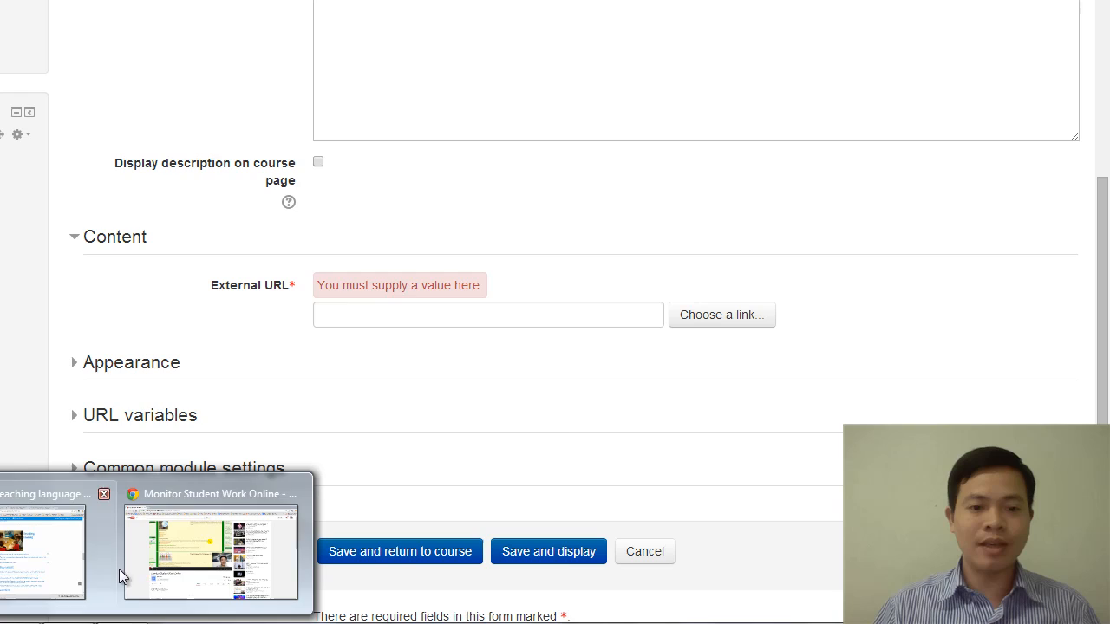
{"action": "left_click", "coordinate": [173, 555]}
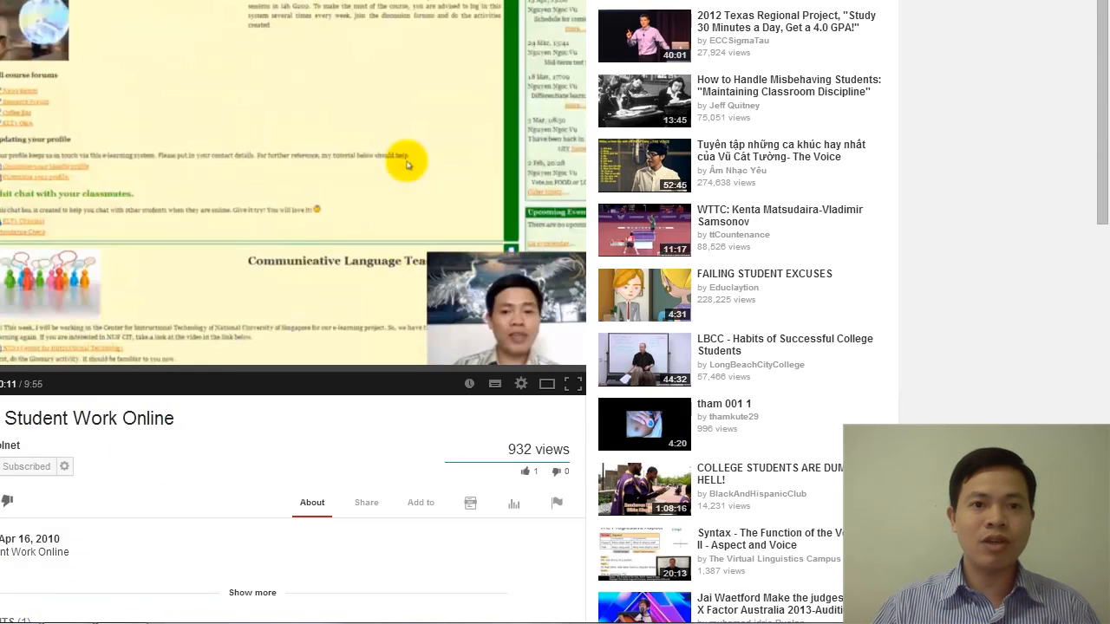
{"action": "right_click", "coordinate": [144, 0]}
{"action": "left_click", "coordinate": [408, 165]}
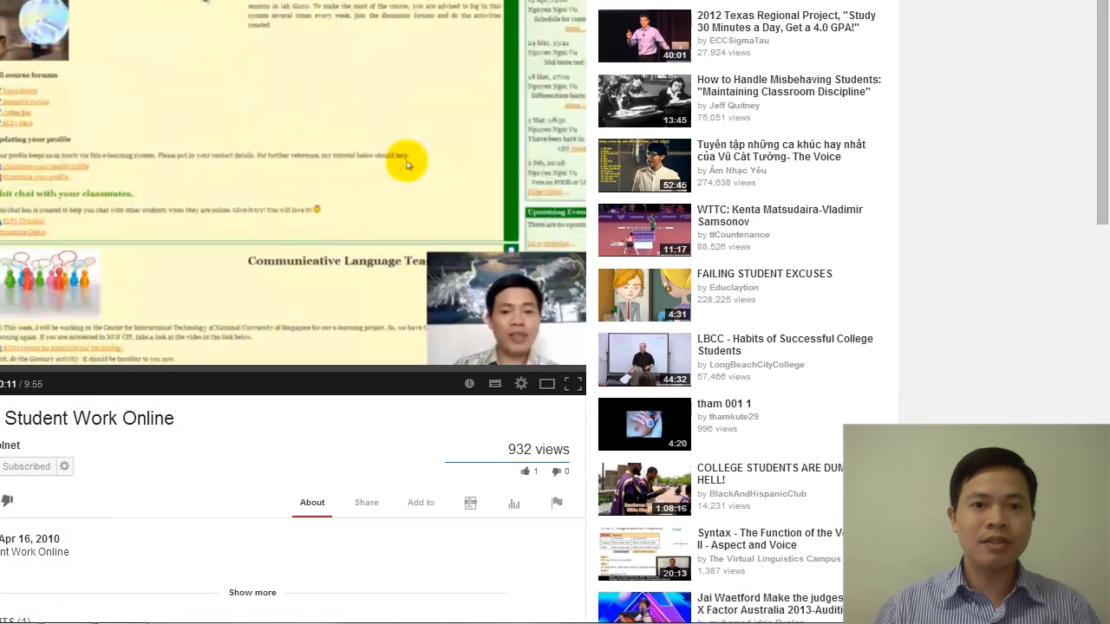
{"action": "left_click", "coordinate": [52, 555]}
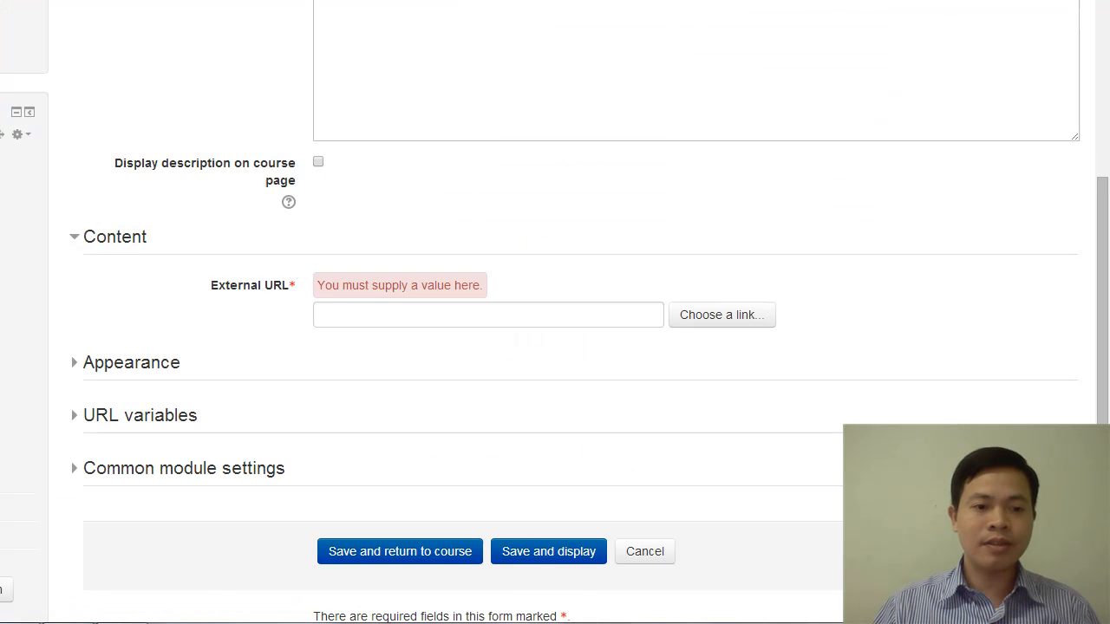
{"action": "left_click", "coordinate": [374, 313]}
{"action": "right_click", "coordinate": [373, 310]}
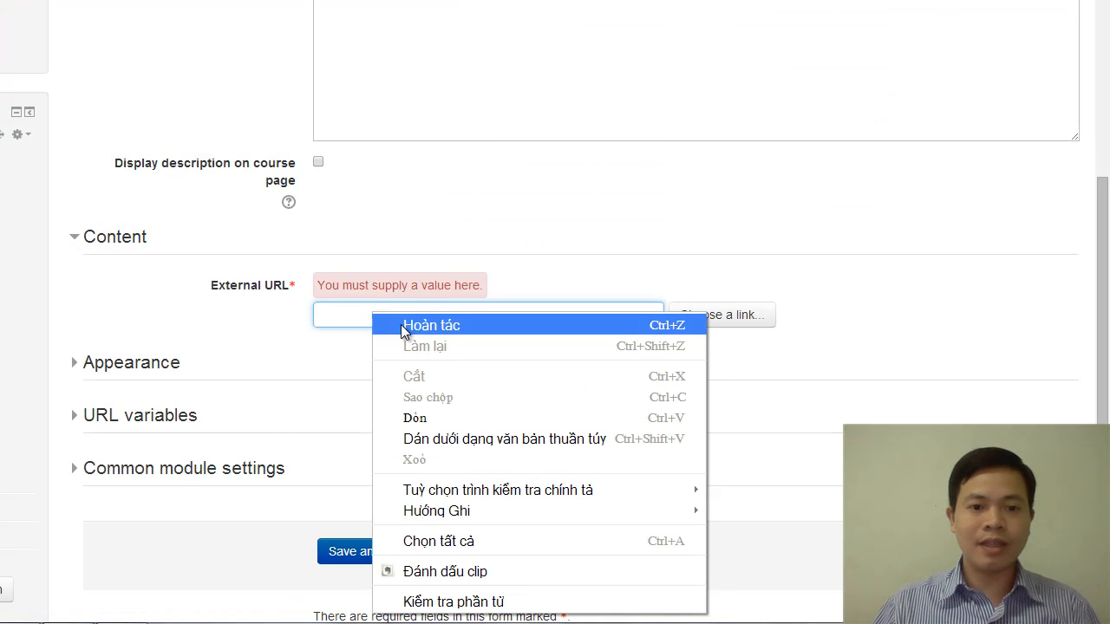
{"action": "left_click", "coordinate": [425, 418]}
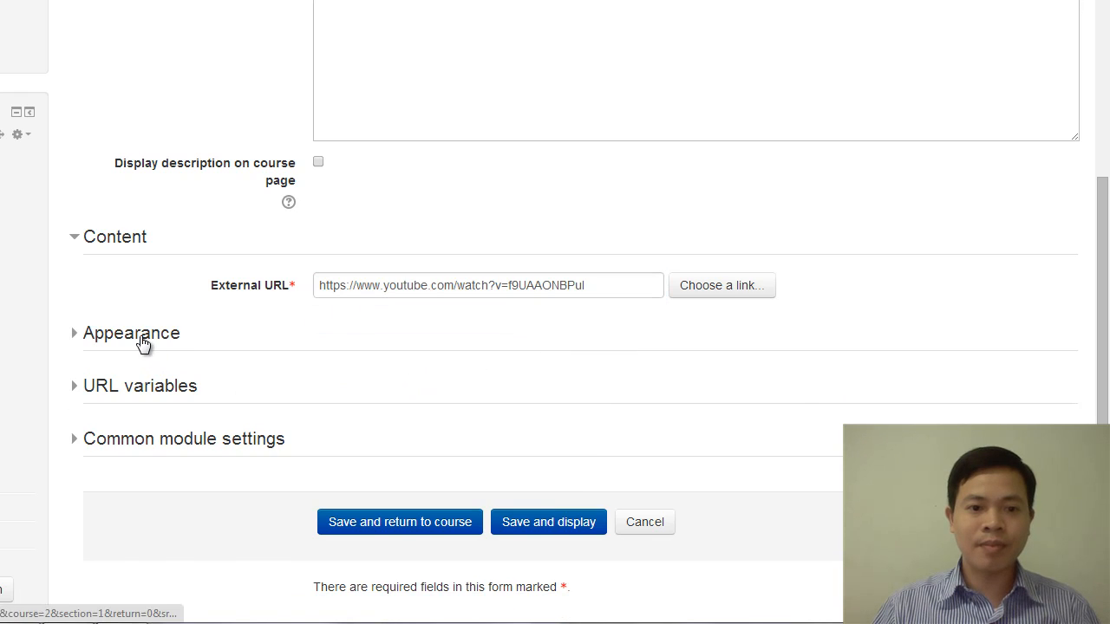
Set the URL resource's Display option to Embed in its appearance settings
{"action": "left_click", "coordinate": [144, 345]}
{"action": "left_click", "coordinate": [379, 384]}
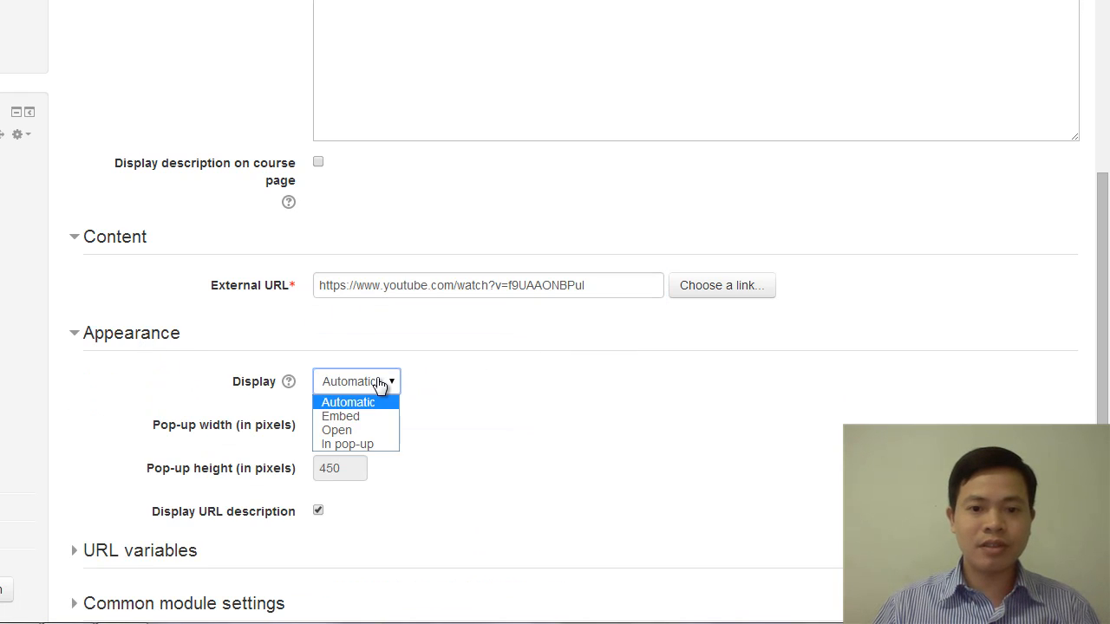
{"action": "left_click", "coordinate": [355, 417]}
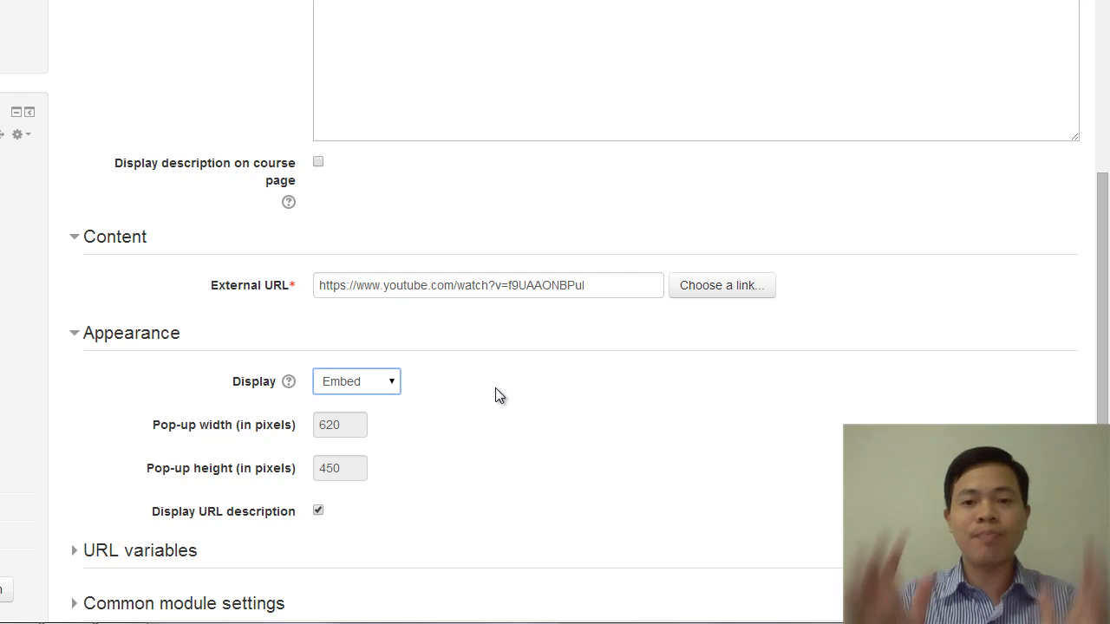
Review the URL variables and common module settings, and save the URL resource, returning to the course page
{"action": "scroll", "coordinate": [518, 404], "scroll_direction": "down", "scroll_amount": 3}
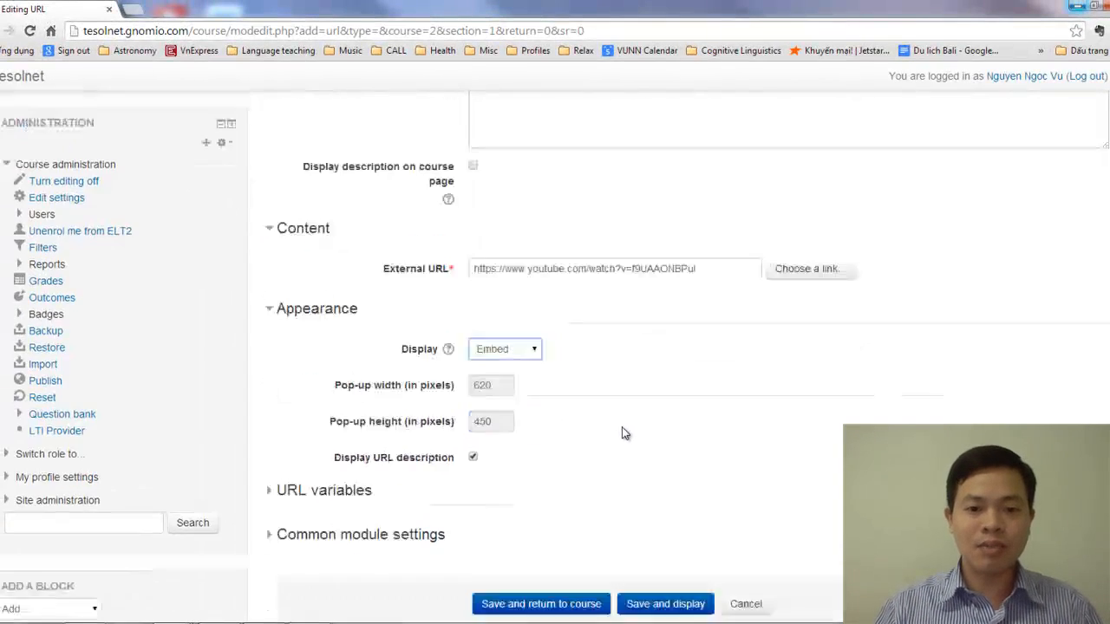
{"action": "left_click", "coordinate": [347, 423]}
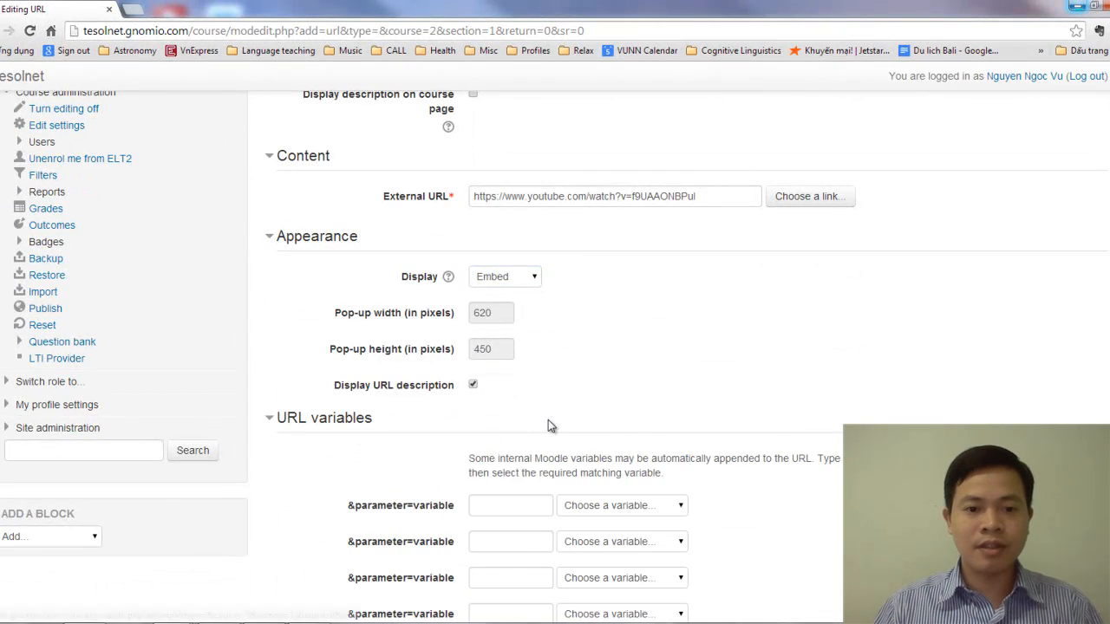
{"action": "scroll", "coordinate": [548, 420], "scroll_direction": "down", "scroll_amount": 3}
{"action": "left_click", "coordinate": [408, 419]}
{"action": "scroll", "coordinate": [632, 402], "scroll_direction": "down", "scroll_amount": 2}
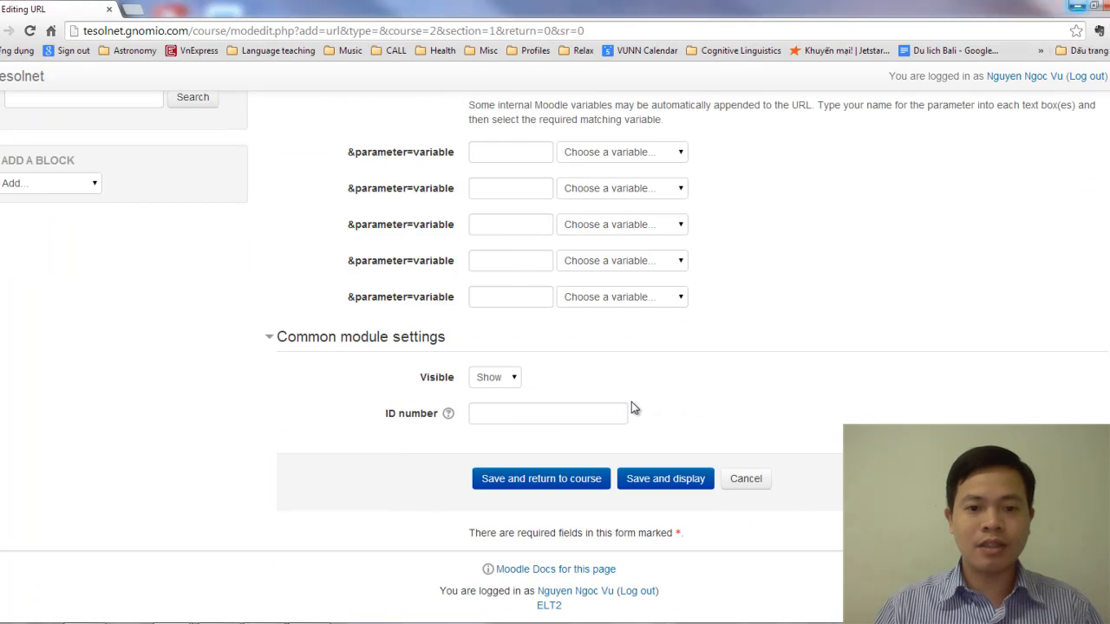
{"action": "scroll", "coordinate": [637, 407], "scroll_direction": "up", "scroll_amount": 5}
{"action": "scroll", "coordinate": [637, 412], "scroll_direction": "up", "scroll_amount": 5}
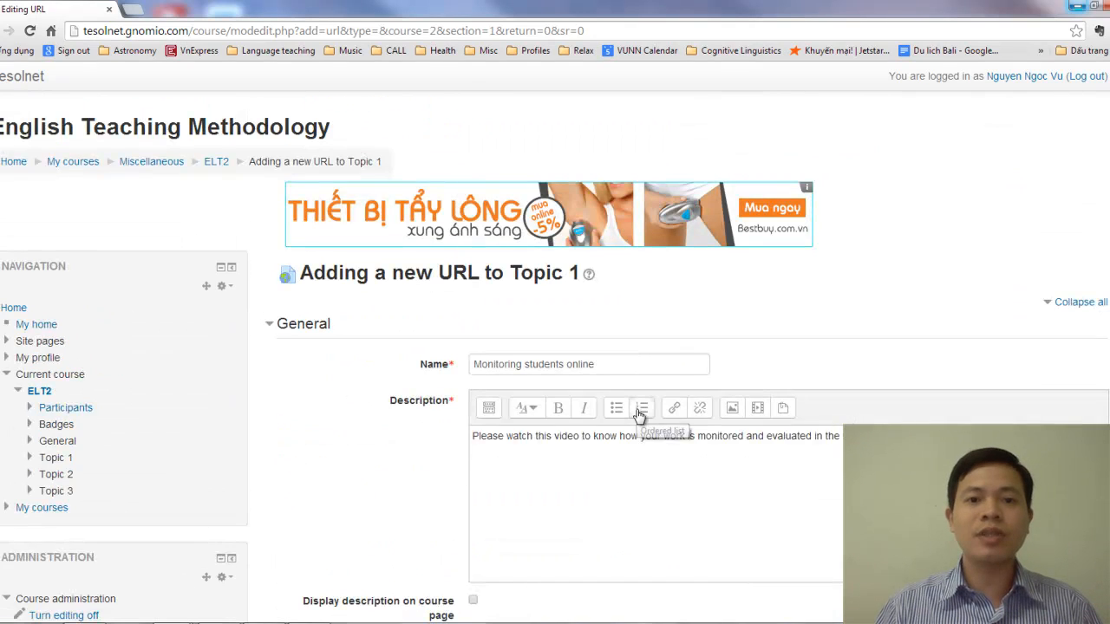
{"action": "scroll", "coordinate": [636, 413], "scroll_direction": "down", "scroll_amount": 5}
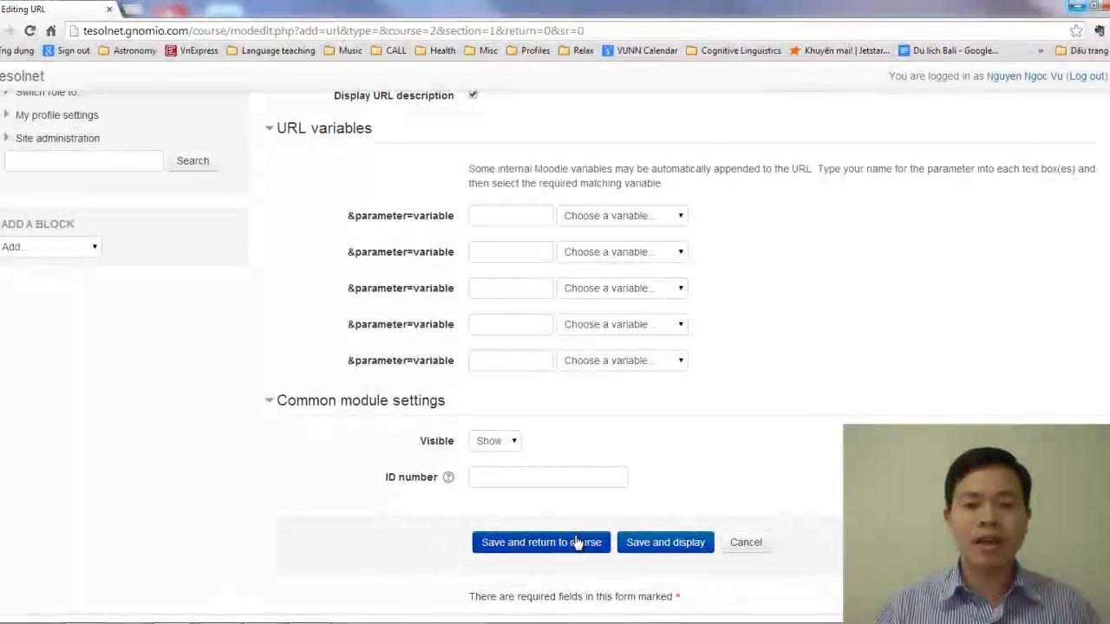
{"action": "left_click", "coordinate": [578, 544]}
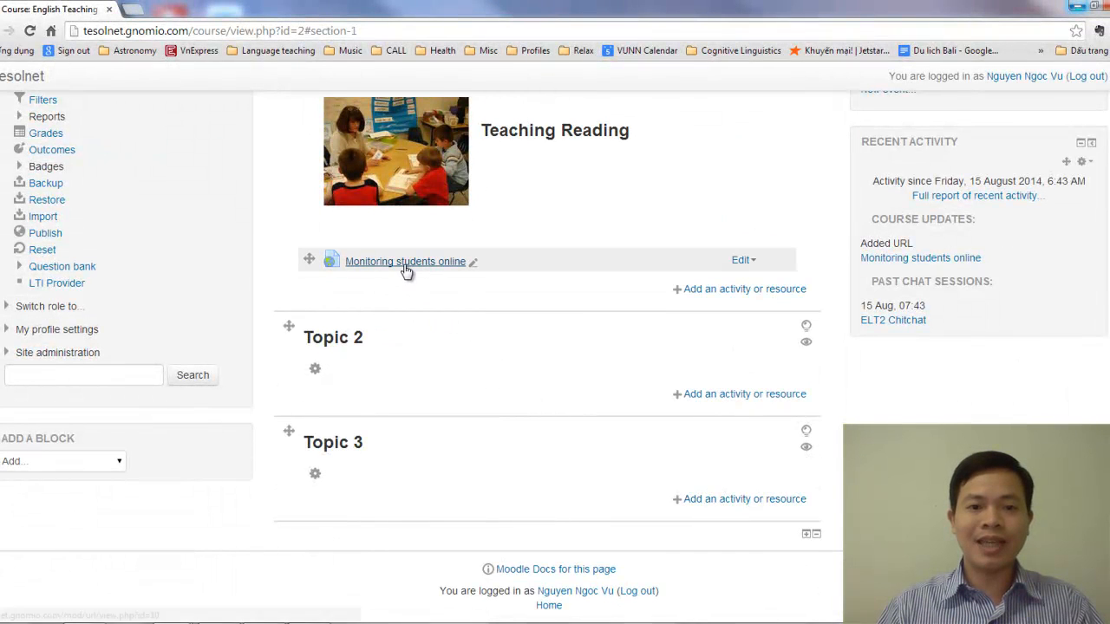
Open the "Monitoring students online" resource to check the embedded video and its description, and close that page
{"action": "left_click", "coordinate": [405, 262]}
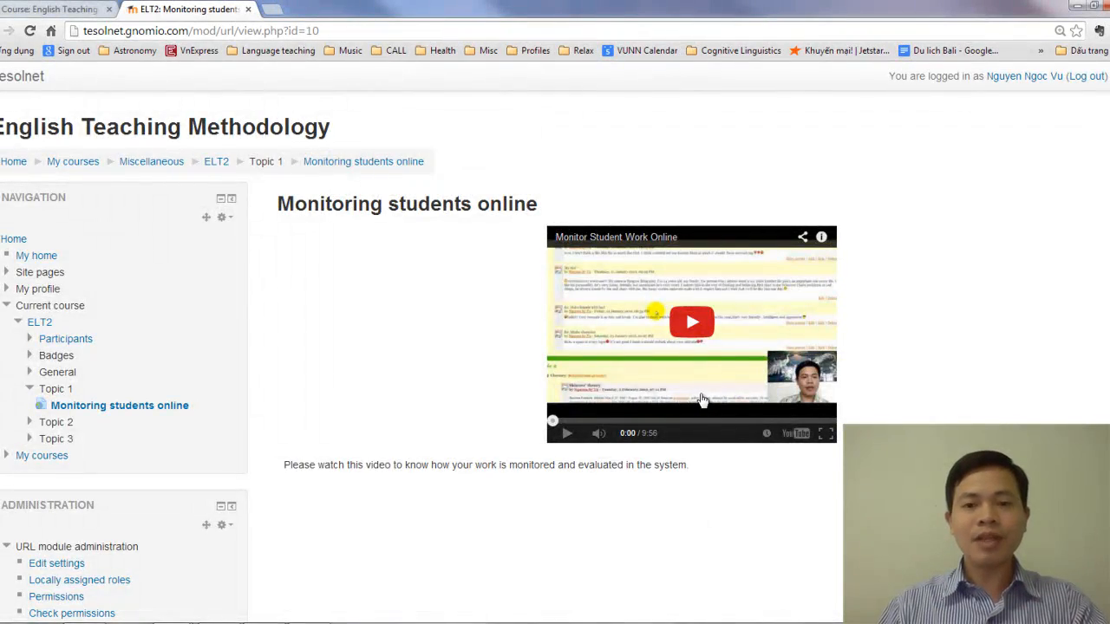
{"action": "key", "text": "ctrl+plus"}
{"action": "key", "text": "ctrl+plus"}
{"action": "key", "text": "ctrl+plus"}
{"action": "key", "text": "ctrl+plus"}
{"action": "key", "text": "ctrl+plus"}
{"action": "key", "text": "ctrl+plus"}
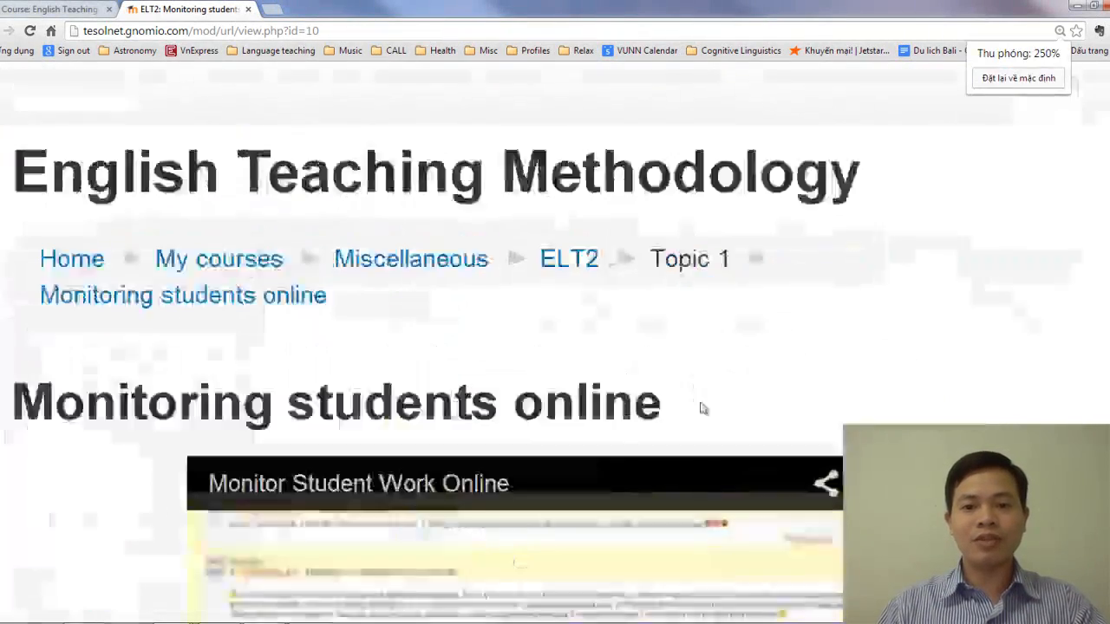
{"action": "key", "text": "ctrl+minus"}
{"action": "key", "text": "ctrl+minus"}
{"action": "key", "text": "ctrl+minus"}
{"action": "key", "text": "ctrl+minus"}
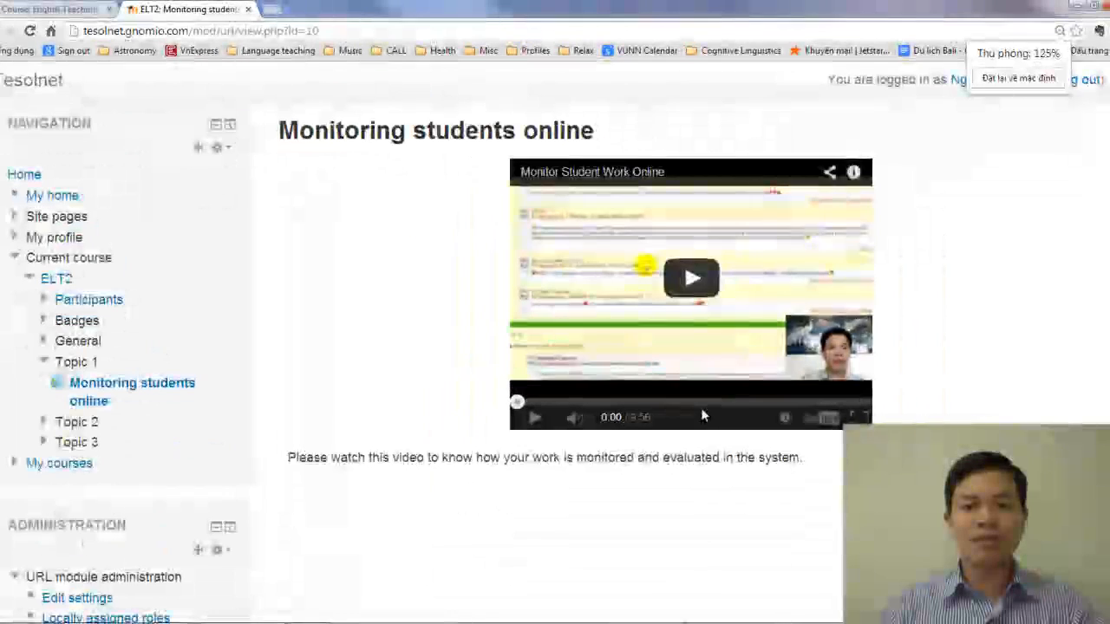
{"action": "key", "text": "ctrl+minus"}
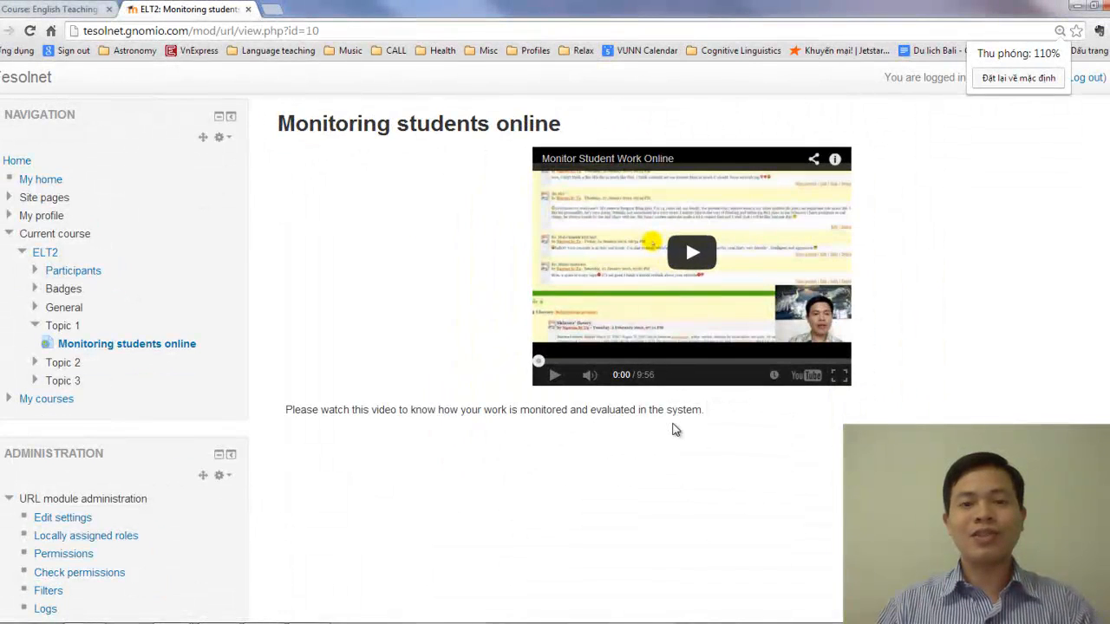
{"action": "scroll", "coordinate": [706, 467], "scroll_direction": "up", "scroll_amount": 1}
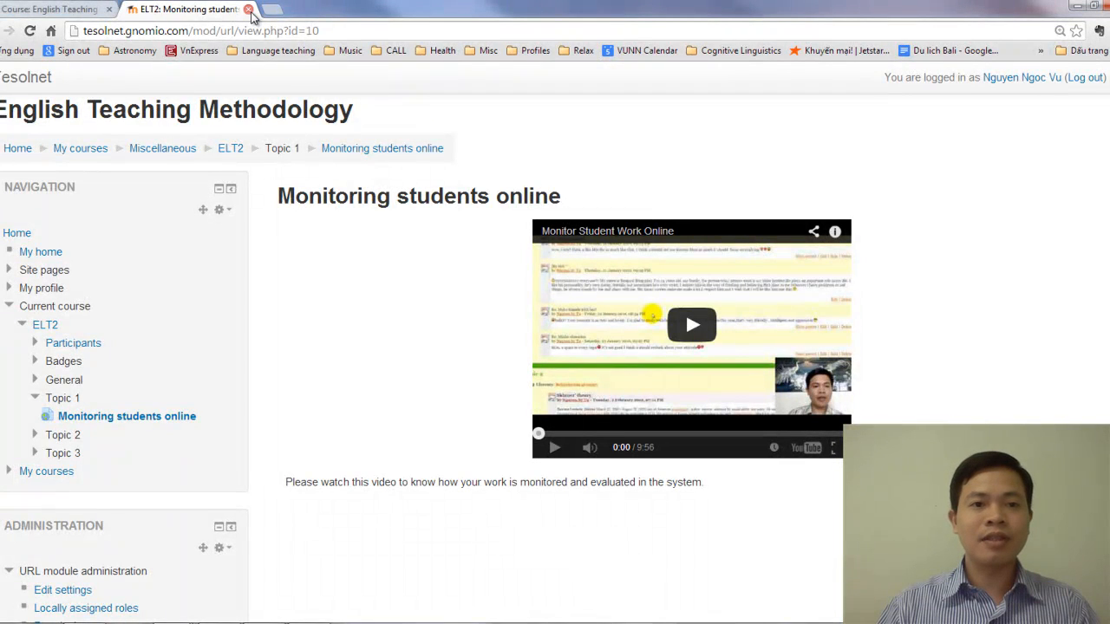
{"action": "left_click", "coordinate": [249, 9]}
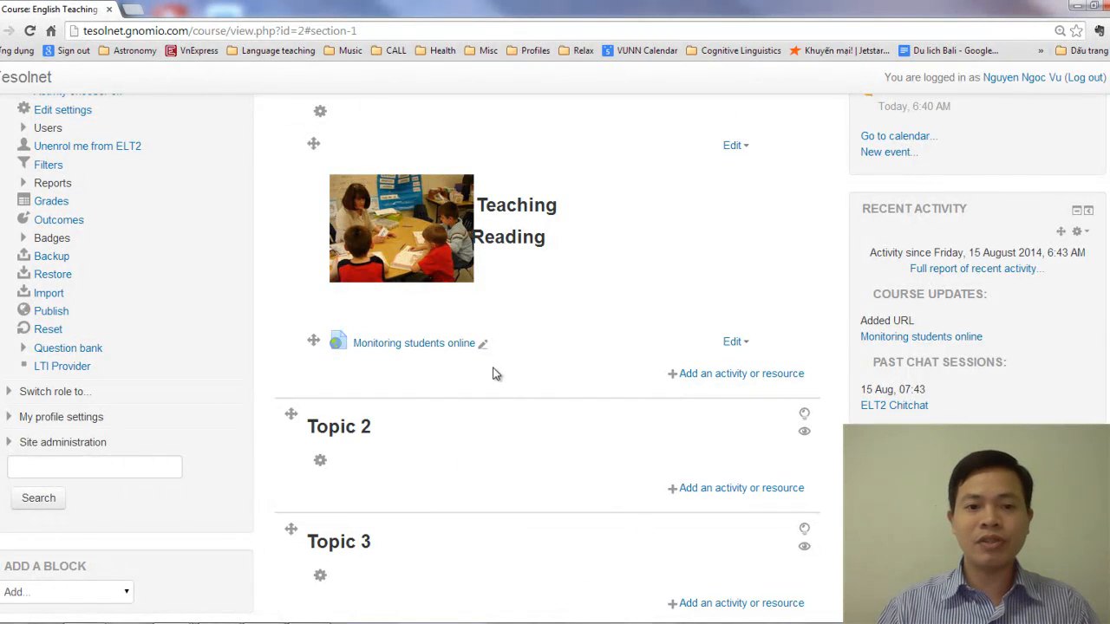
Add a new Label resource to Topic 1
{"action": "left_click", "coordinate": [721, 374]}
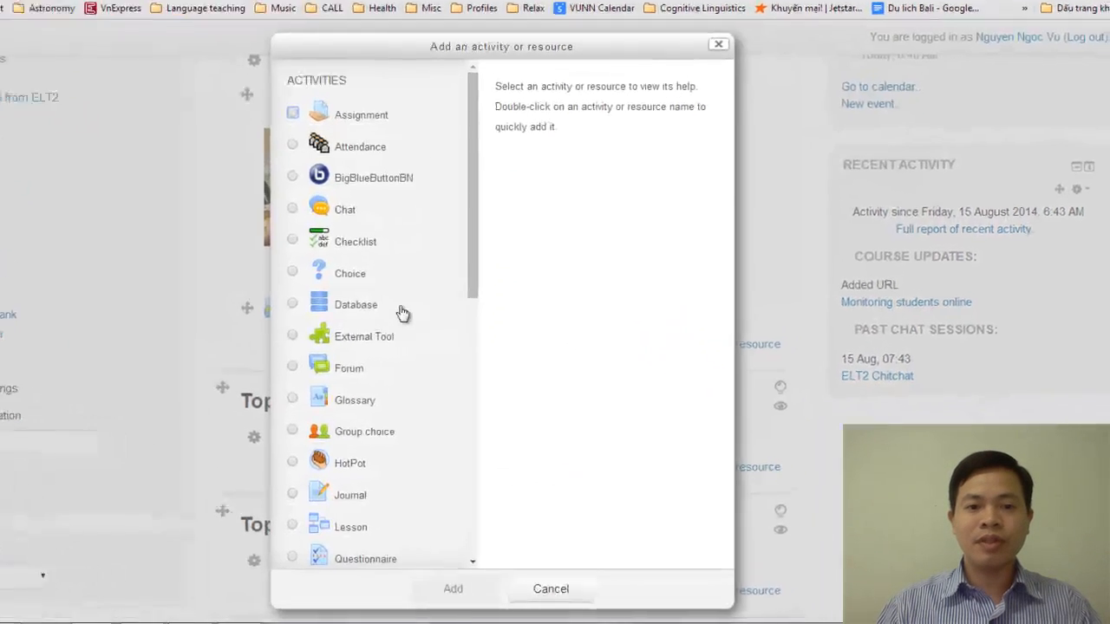
{"action": "left_click_drag", "start_coordinate": [474, 242], "coordinate": [465, 508]}
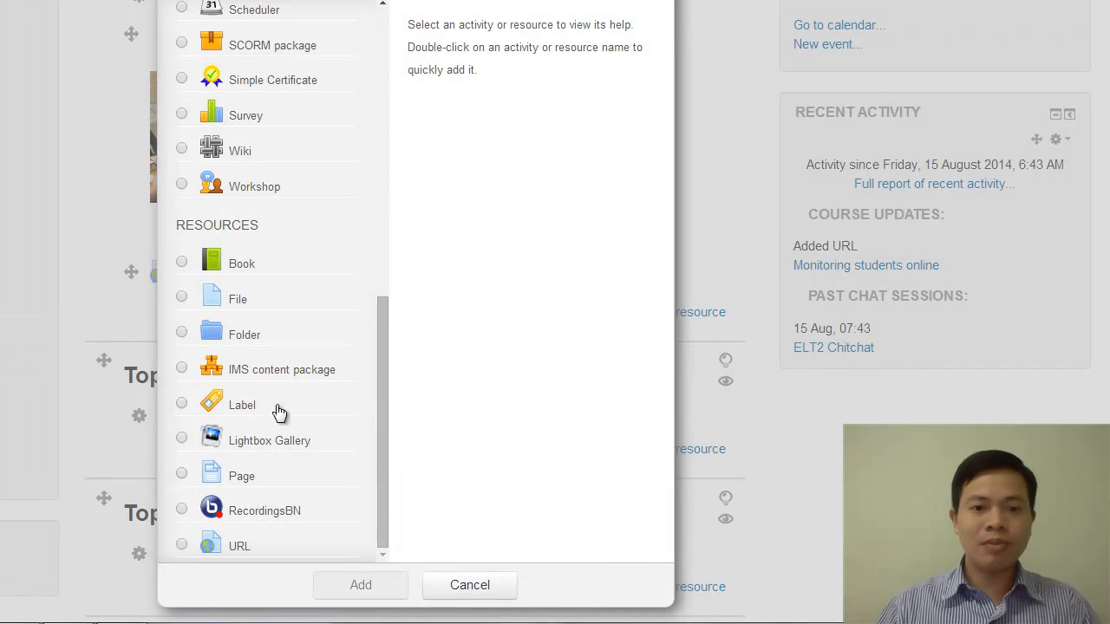
{"action": "left_click", "coordinate": [183, 405]}
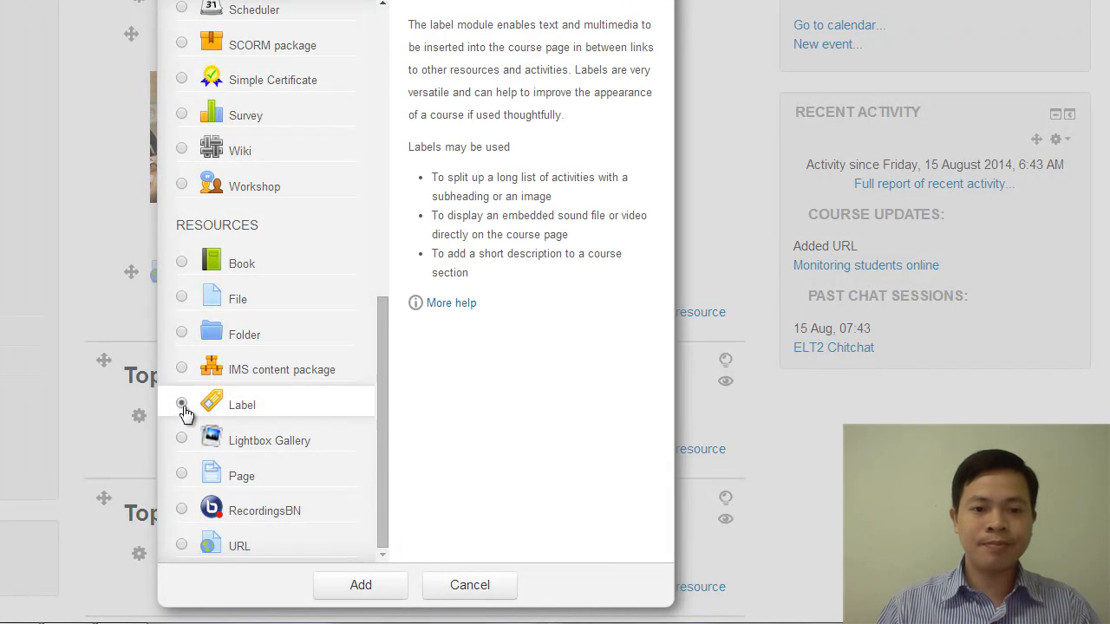
{"action": "left_click", "coordinate": [360, 596]}
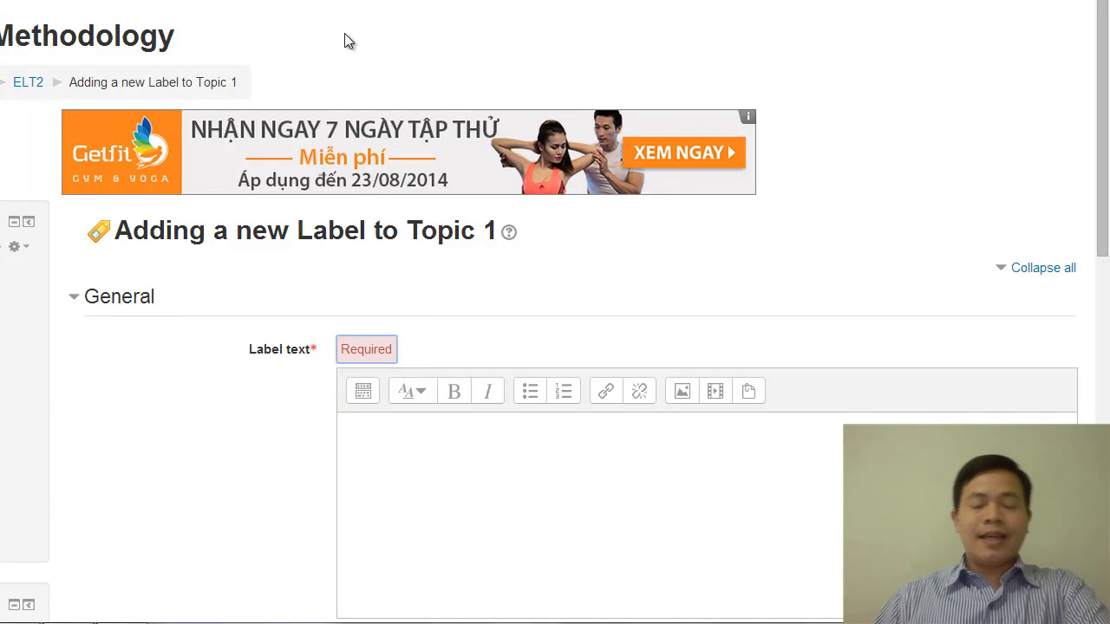
Enter "Reading materials" as the label text, format it as Heading 2, and save the label to the course
{"action": "scroll", "coordinate": [448, 251], "scroll_direction": "down", "scroll_amount": 2}
{"action": "left_click", "coordinate": [425, 293]}
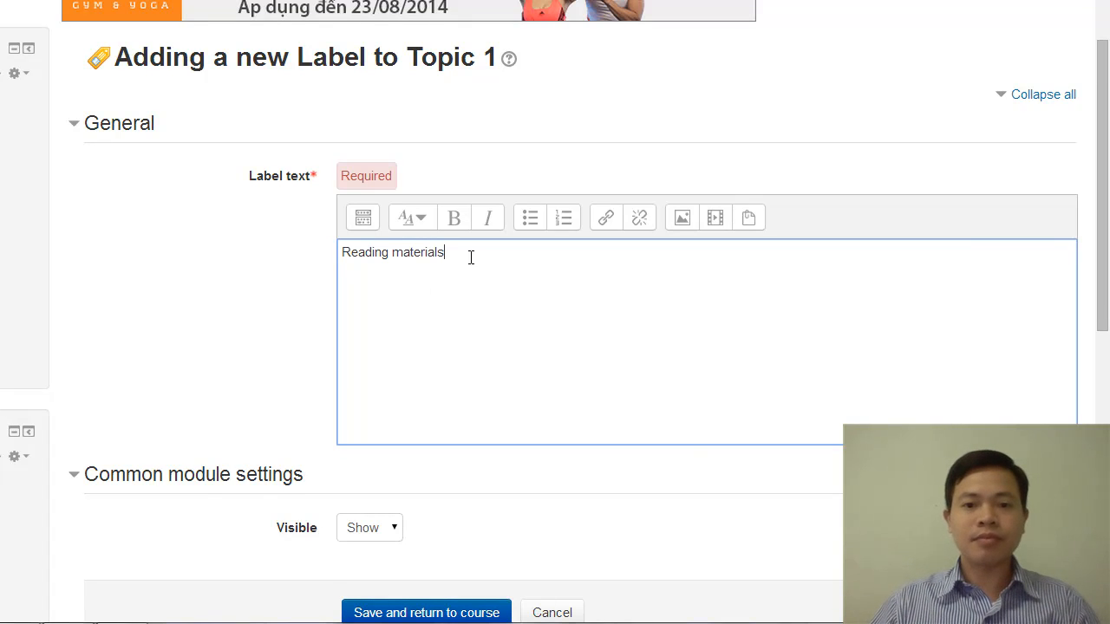
{"action": "left_click", "coordinate": [362, 185]}
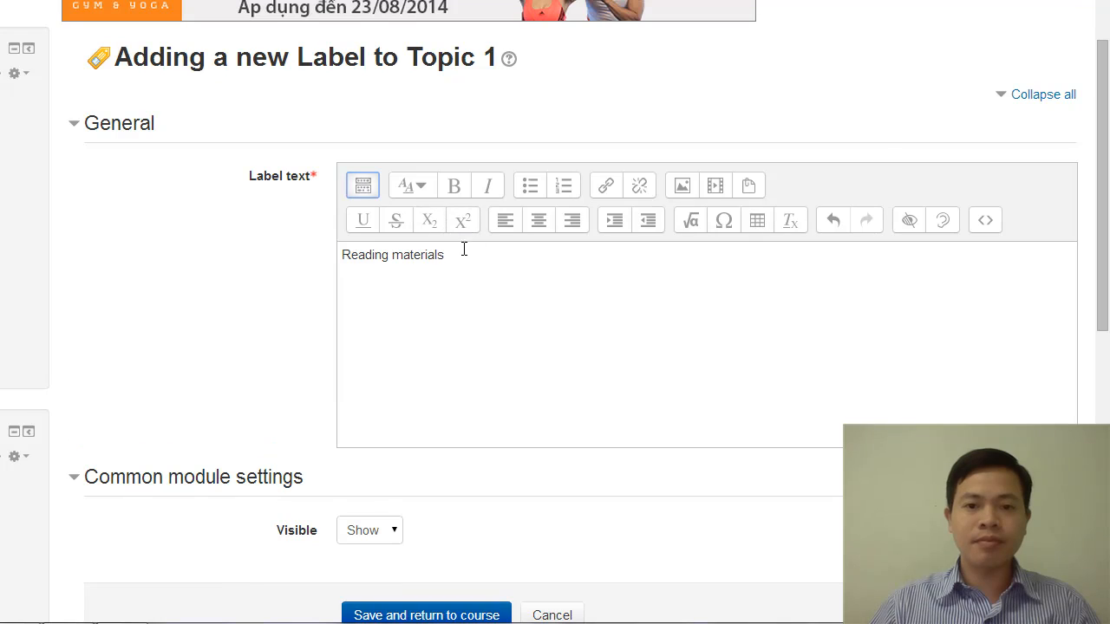
{"action": "left_click_drag", "start_coordinate": [464, 250], "coordinate": [343, 256]}
{"action": "left_click", "coordinate": [414, 186]}
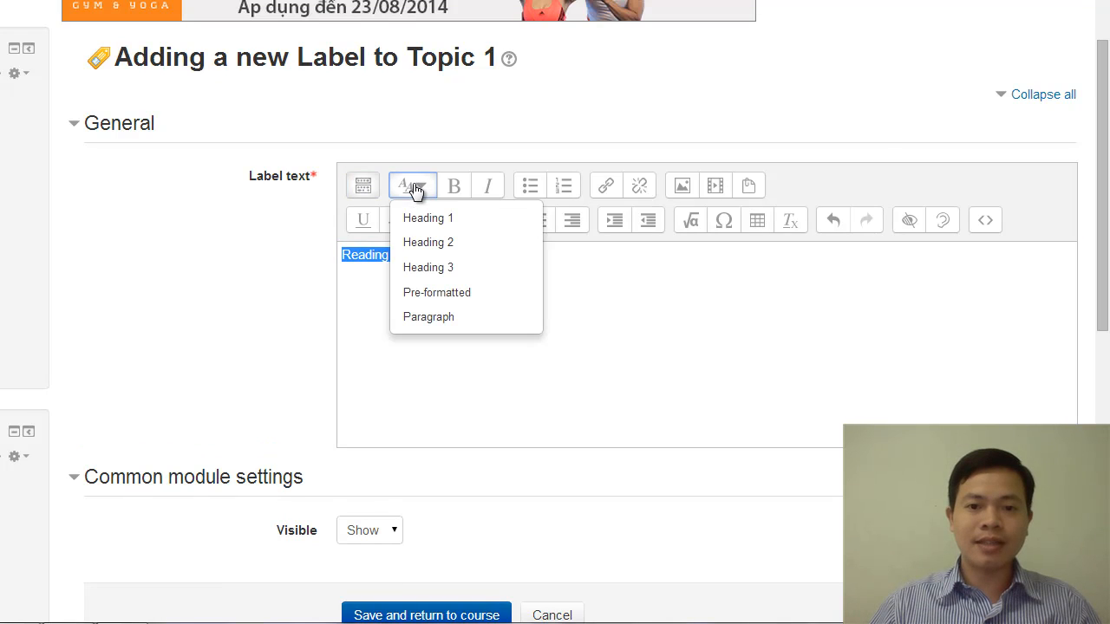
{"action": "left_click", "coordinate": [443, 247]}
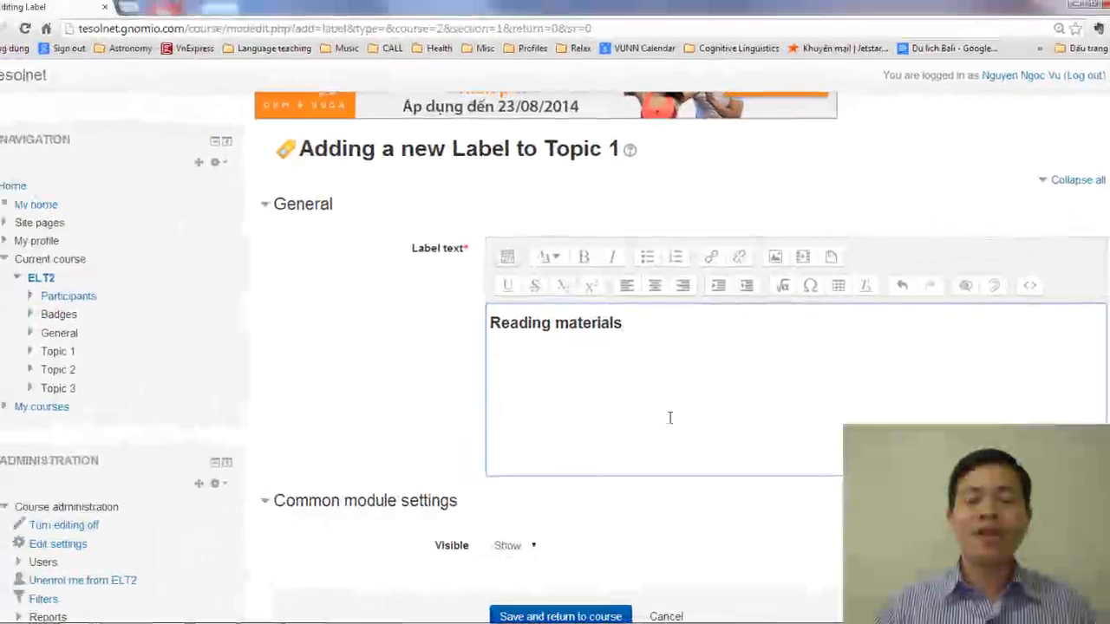
{"action": "scroll", "coordinate": [670, 418], "scroll_direction": "down", "scroll_amount": 3}
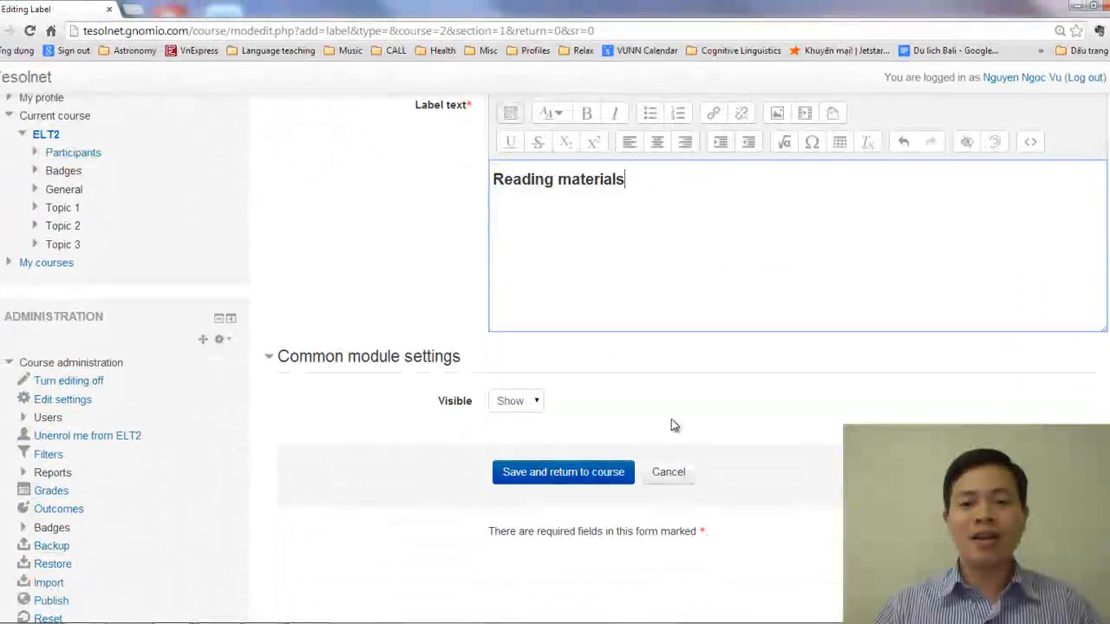
{"action": "left_click", "coordinate": [595, 472]}
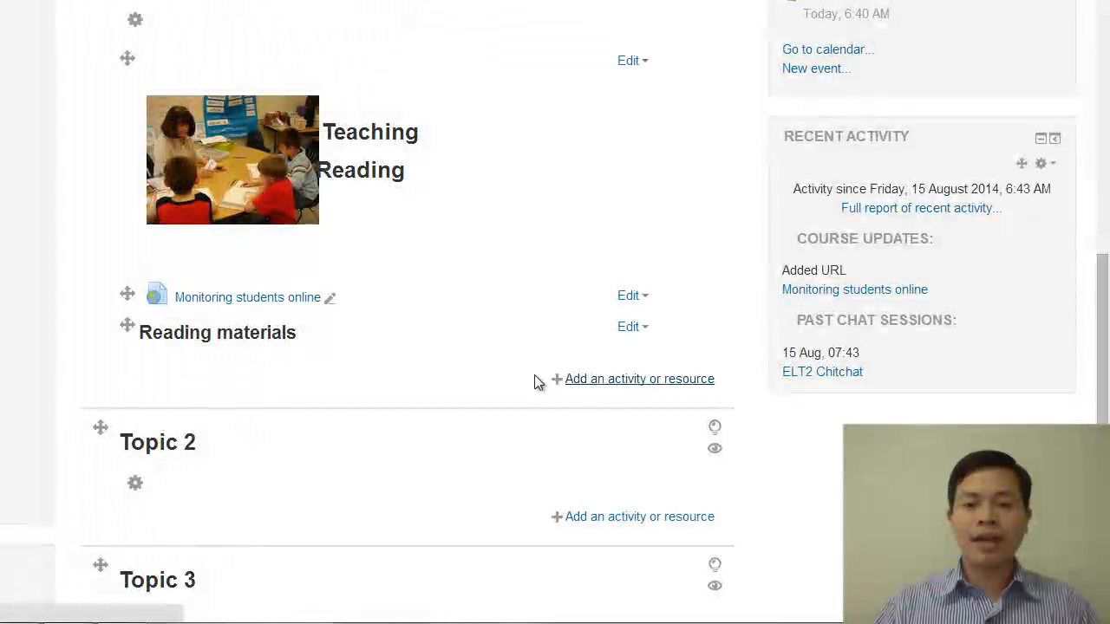
Start adding another item to Topic 1 and browse the available activities down to the resource types
{"action": "left_click", "coordinate": [535, 380]}
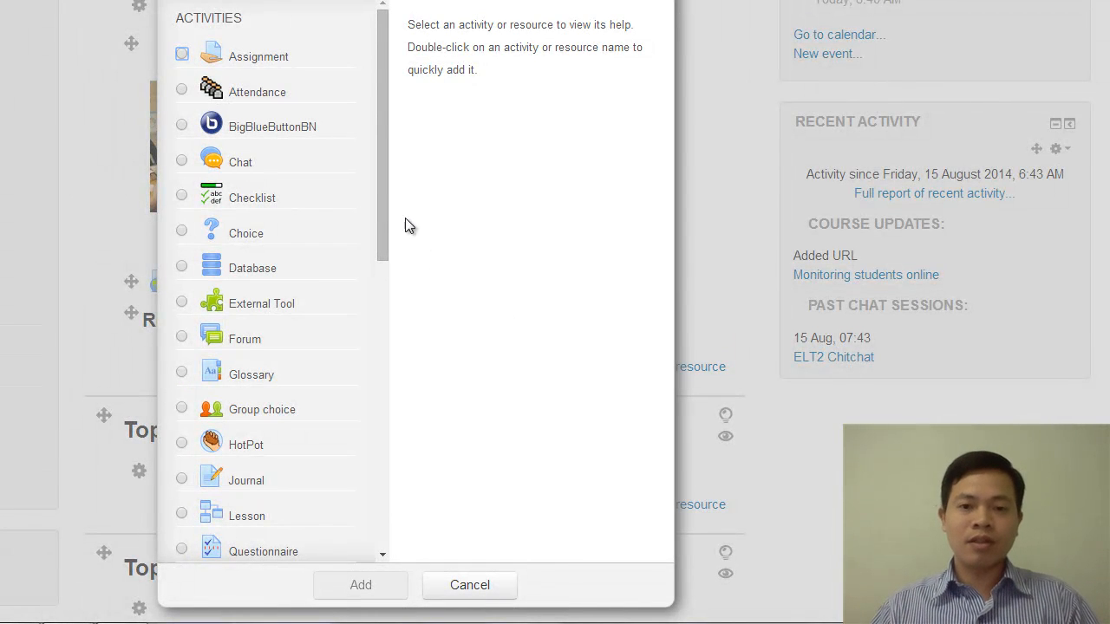
{"action": "left_click_drag", "start_coordinate": [381, 175], "coordinate": [387, 59]}
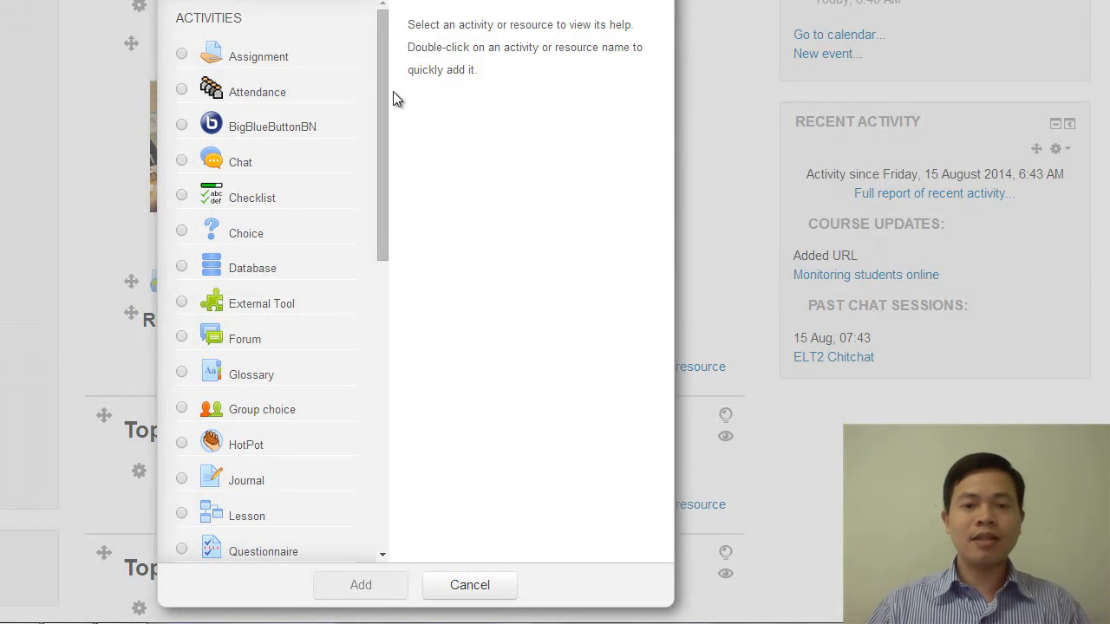
{"action": "left_click_drag", "start_coordinate": [386, 70], "coordinate": [368, 460]}
{"action": "left_click_drag", "start_coordinate": [368, 460], "coordinate": [368, 461]}
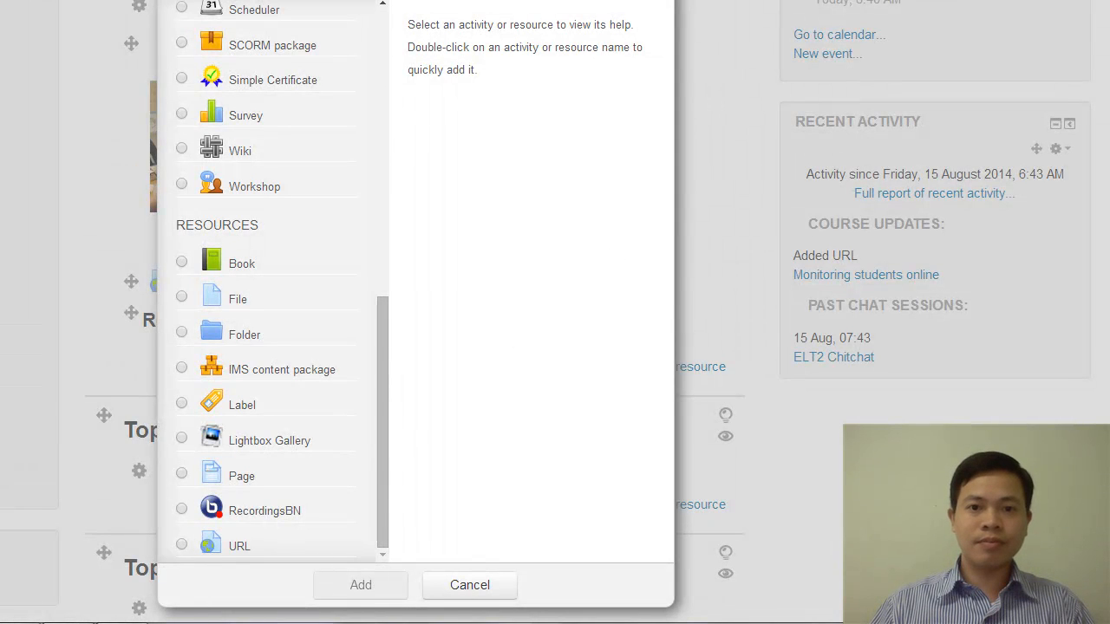
Look through the "Reading" chapter document in Word Online, and return to the course's activity chooser
{"action": "left_click_drag", "start_coordinate": [1081, 187], "coordinate": [317, 3]}
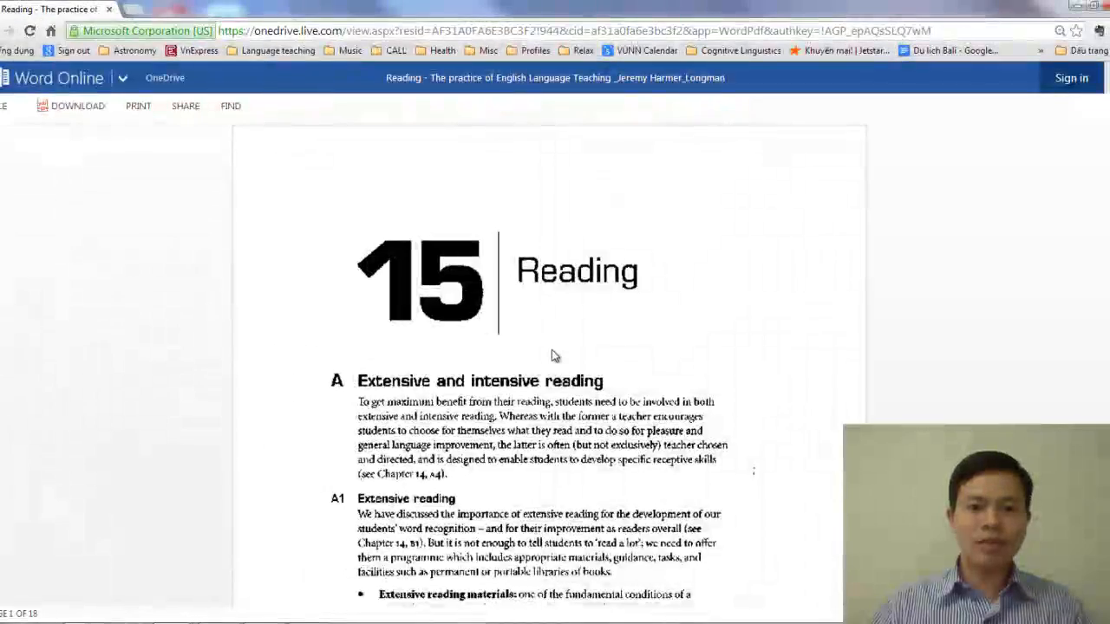
{"action": "scroll", "coordinate": [551, 349], "scroll_direction": "down", "scroll_amount": 12}
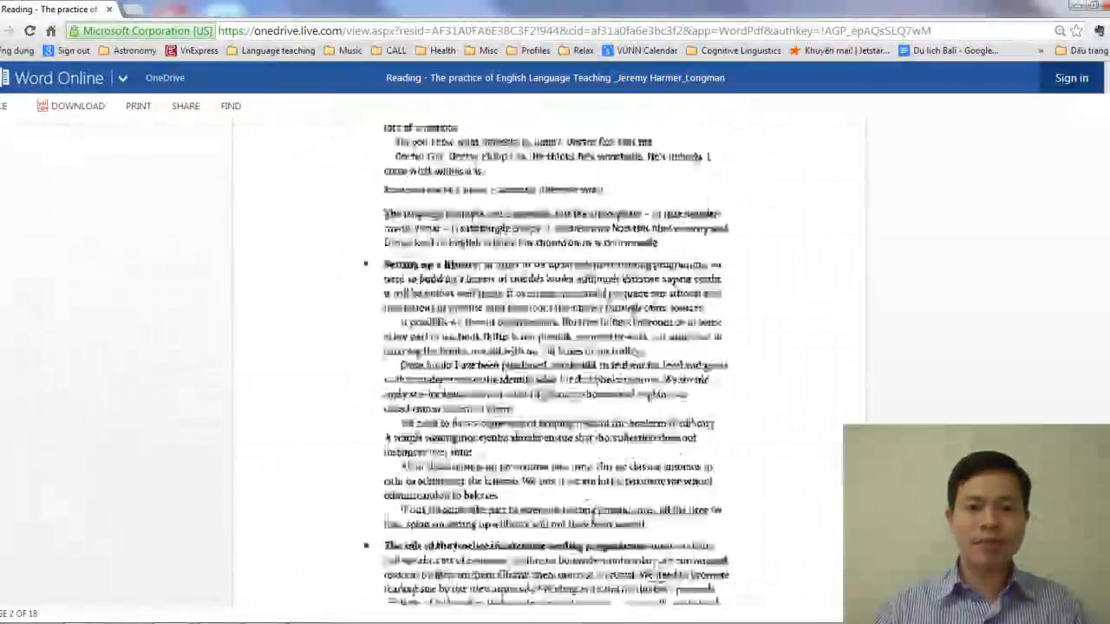
{"action": "scroll", "coordinate": [544, 390], "scroll_direction": "up", "scroll_amount": 12}
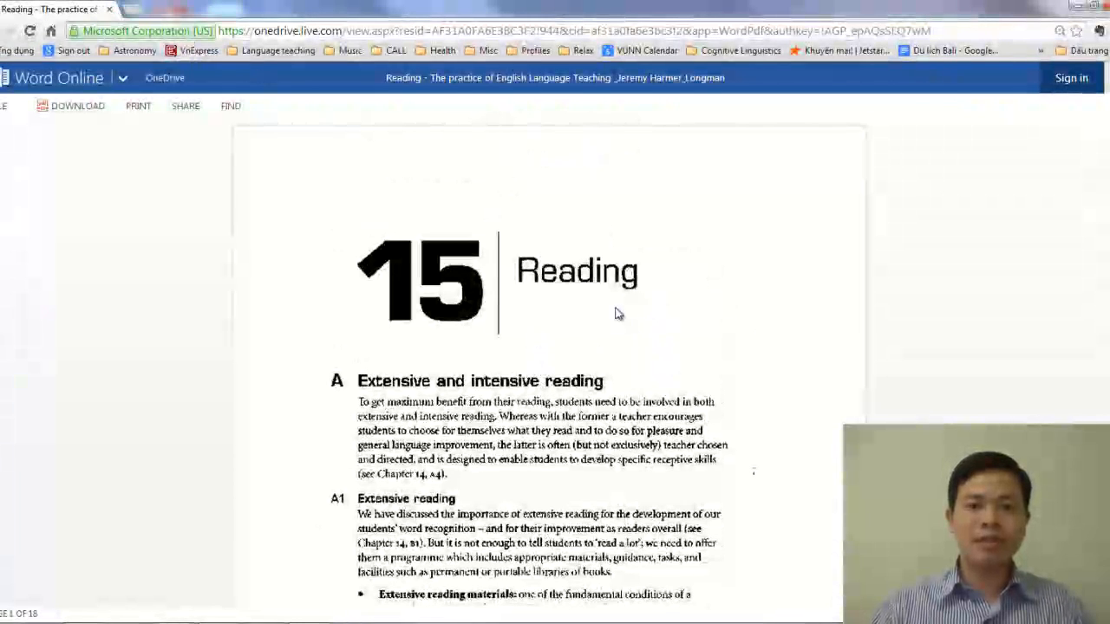
{"action": "left_click_drag", "start_coordinate": [122, 8], "coordinate": [1109, 109]}
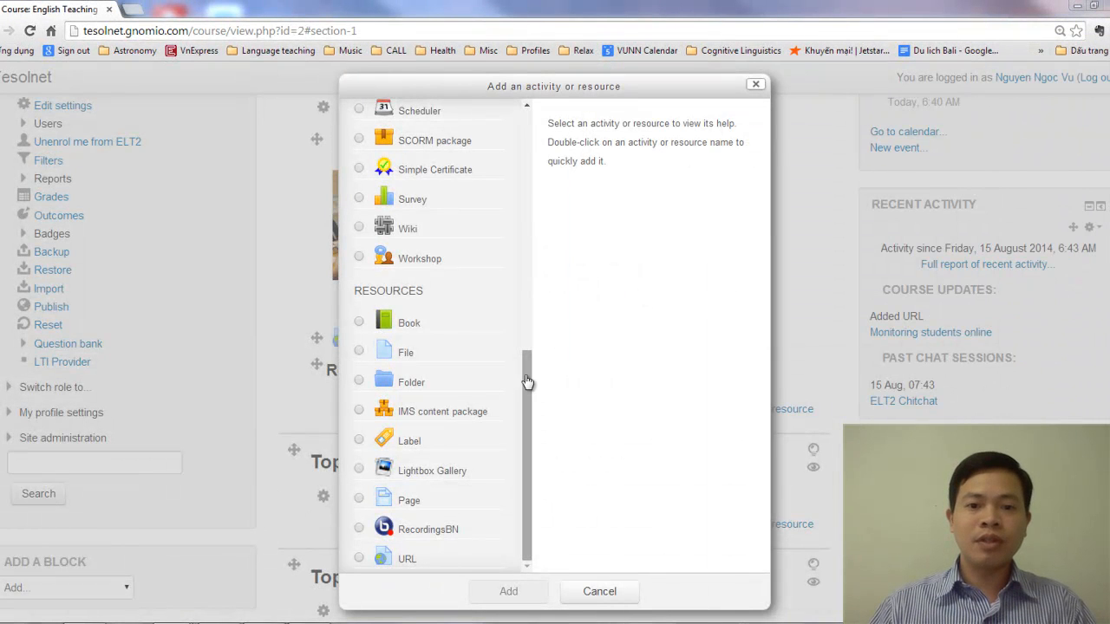
Add a new URL resource to Topic 1 and name it "The practice of Teaching Reading - Jeremy Harmer"
{"action": "left_click", "coordinate": [359, 559]}
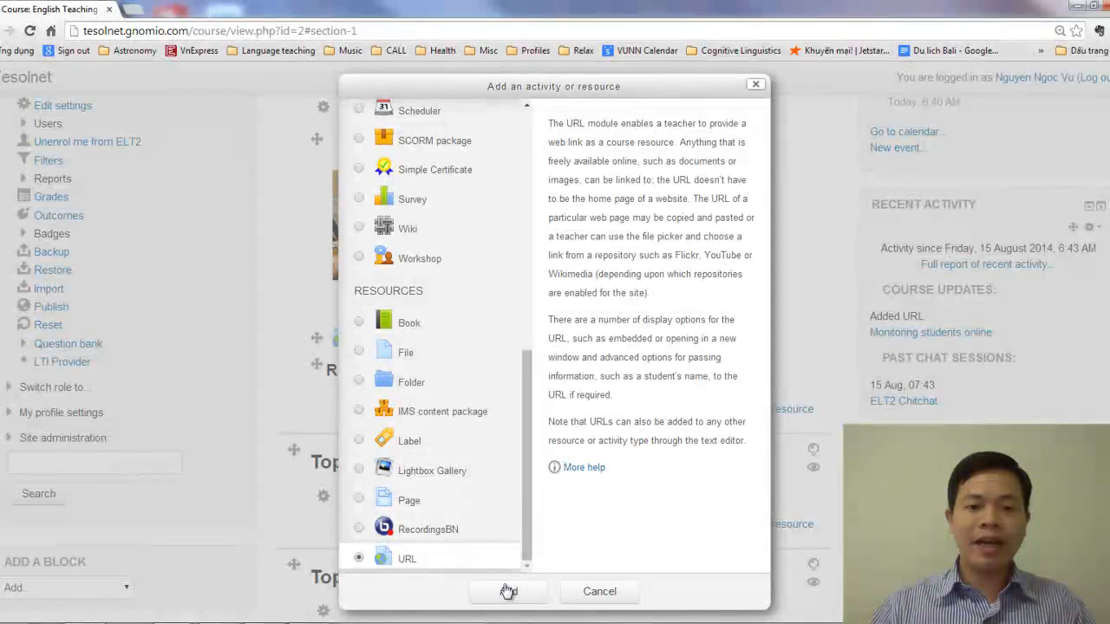
{"action": "left_click", "coordinate": [508, 590]}
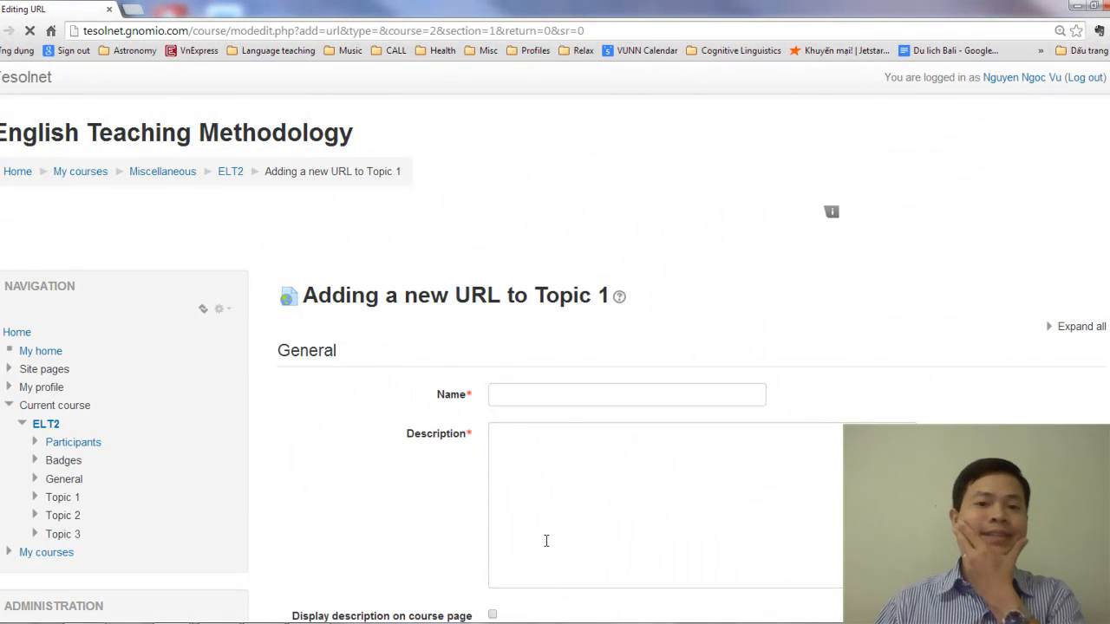
{"action": "left_click", "coordinate": [533, 397]}
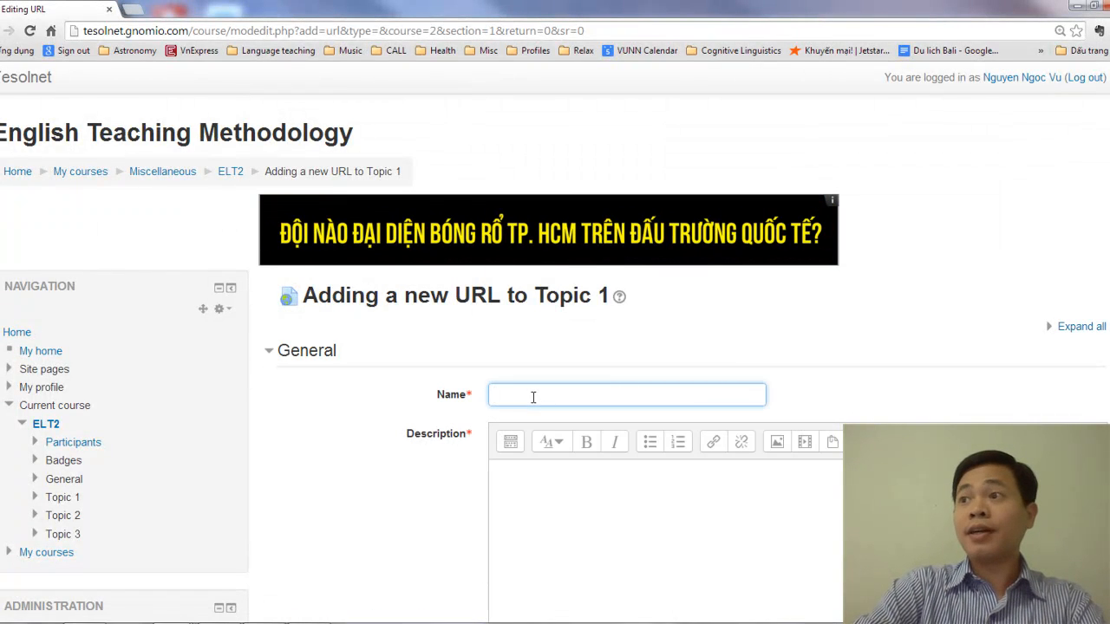
{"action": "type", "text": "The"}
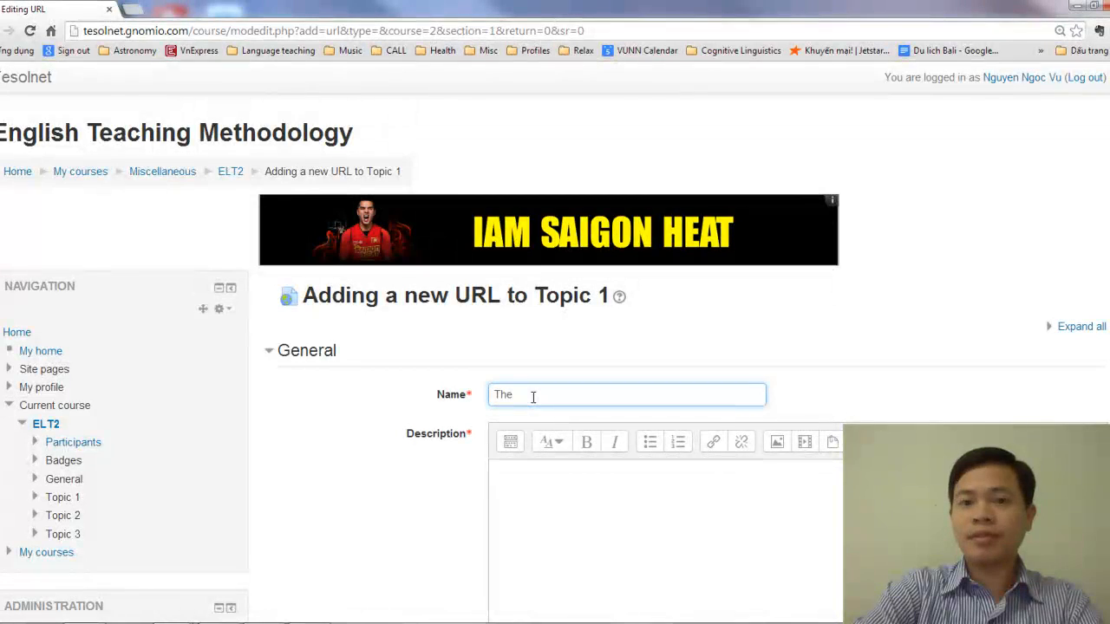
{"action": "type", "text": " practice of"}
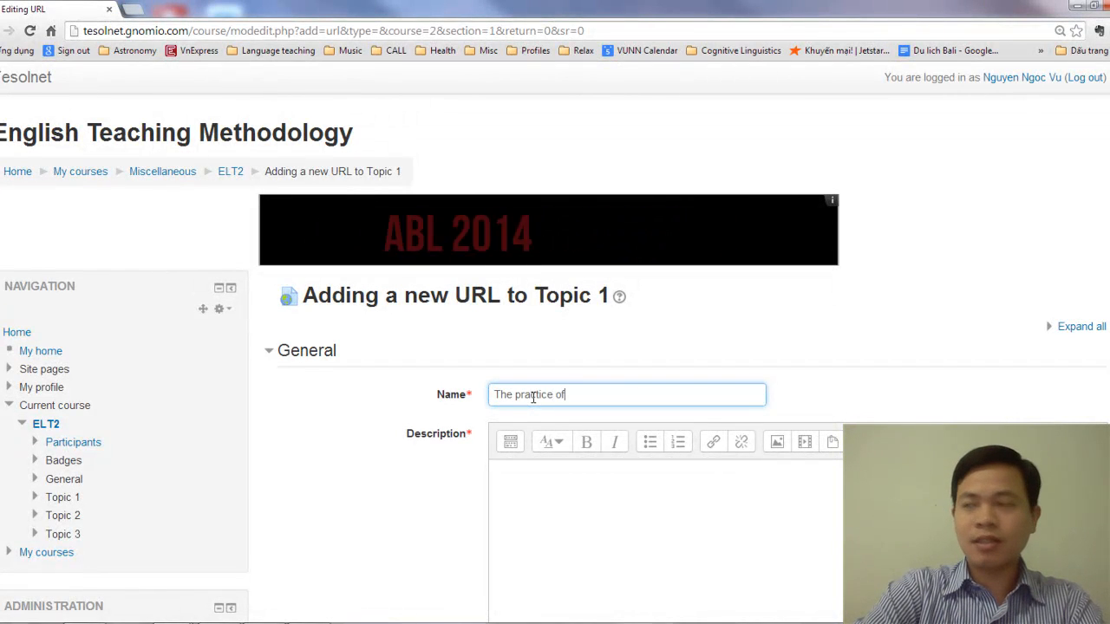
{"action": "type", "text": " En"}
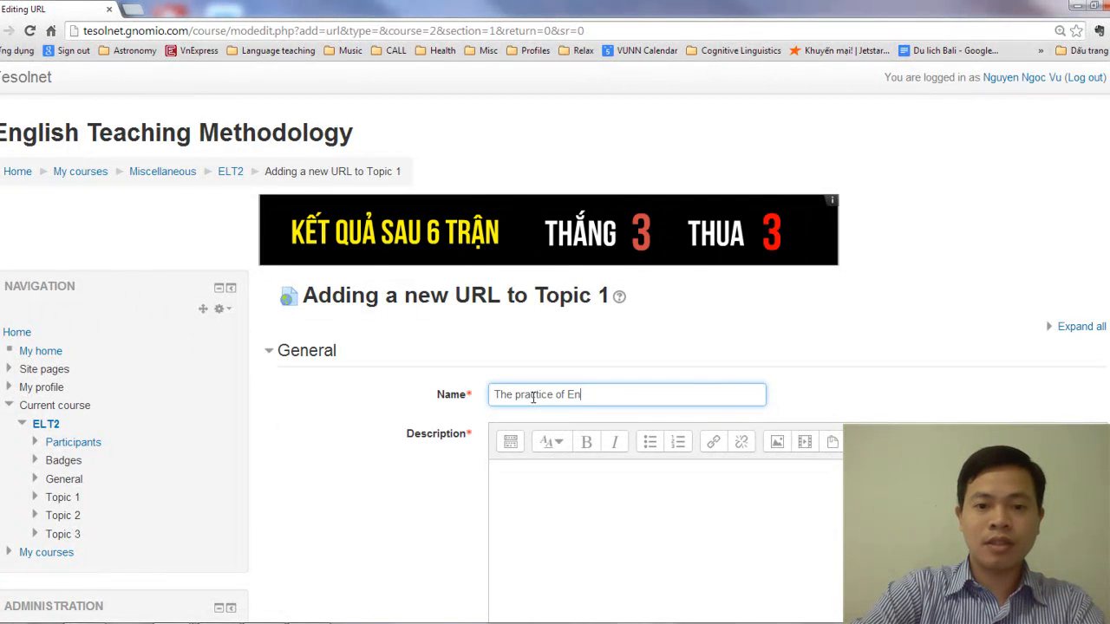
{"action": "key", "text": "BackSpace"}
{"action": "key", "text": "BackSpace"}
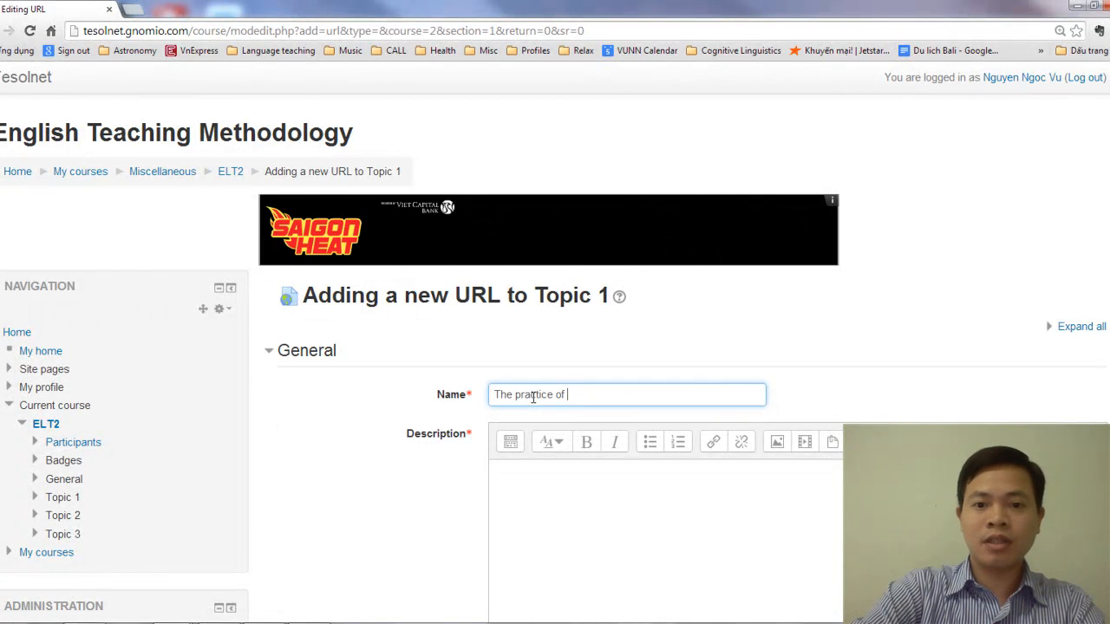
{"action": "type", "text": "Teaching Reading -"}
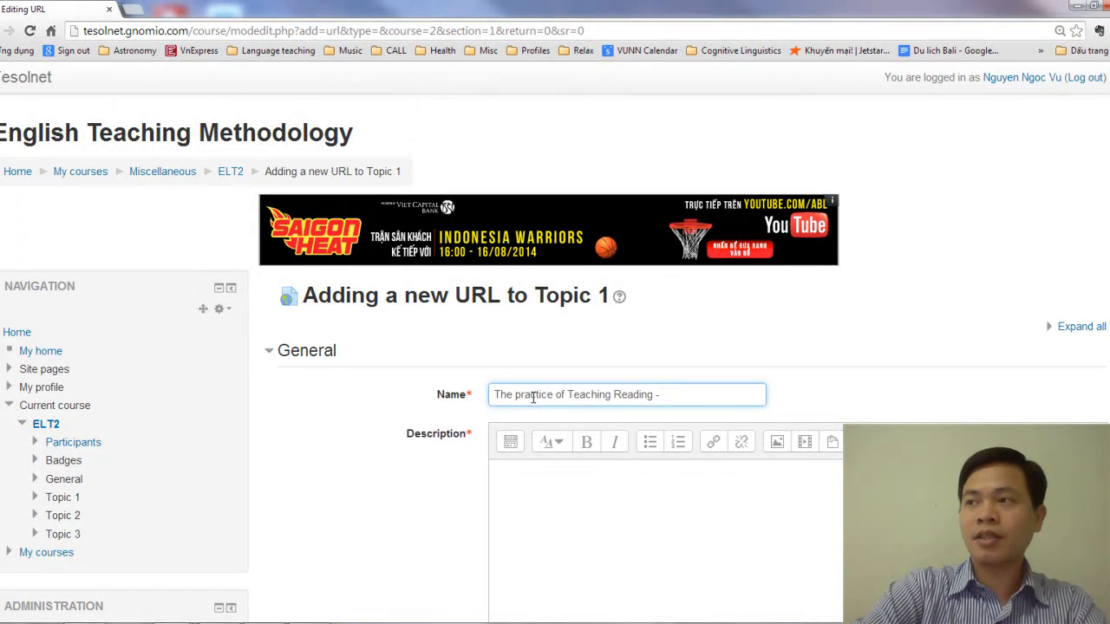
{"action": "key", "text": "BackSpace"}
{"action": "key", "text": "BackSpace"}
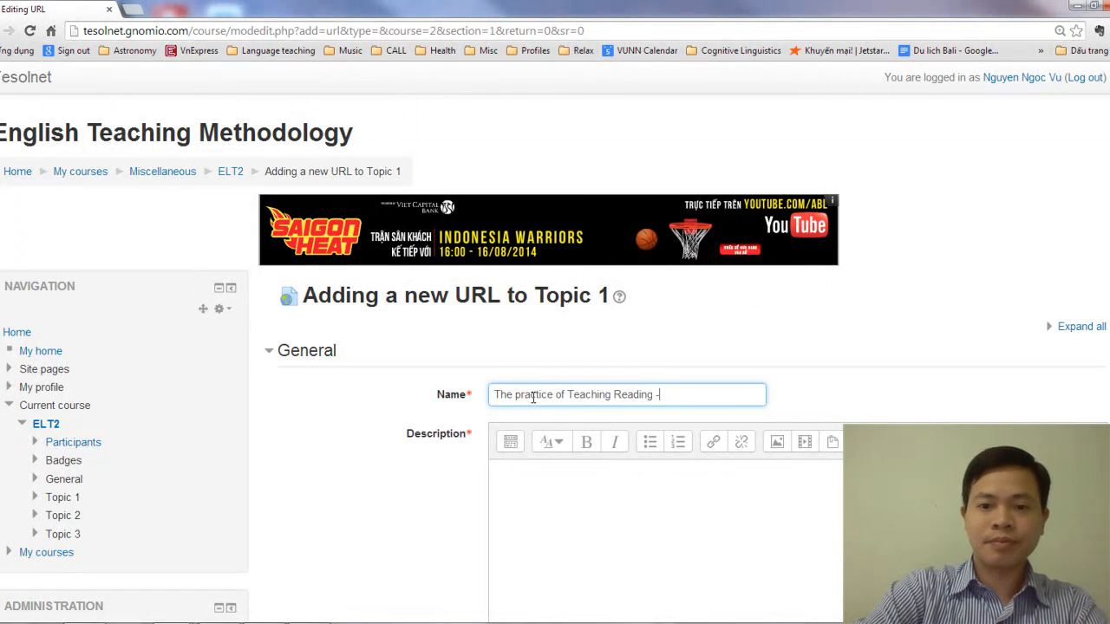
{"action": "type", "text": "-"}
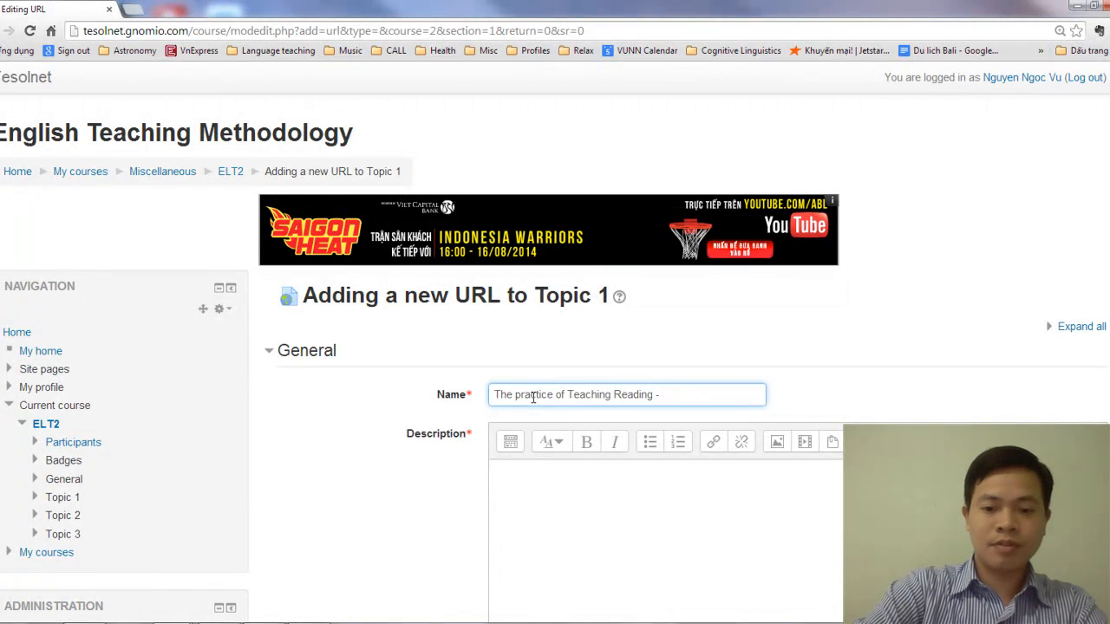
{"action": "type", "text": " Jeremy Harmer"}
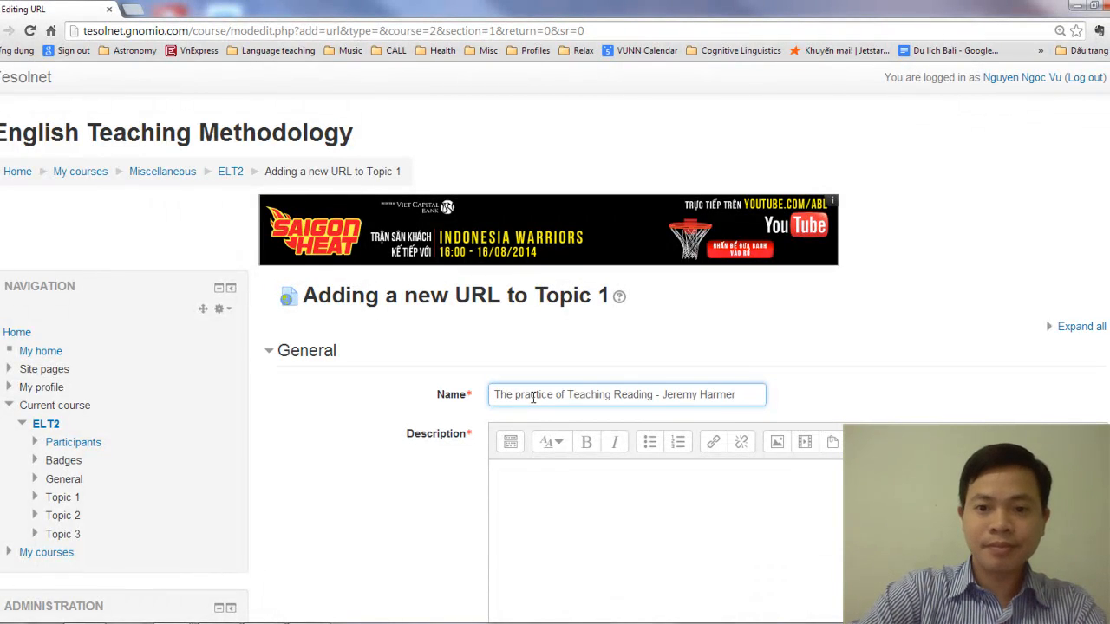
Begin the resource description with "Major topics include extensive vs. intensive reading,"
{"action": "left_click", "coordinate": [555, 496]}
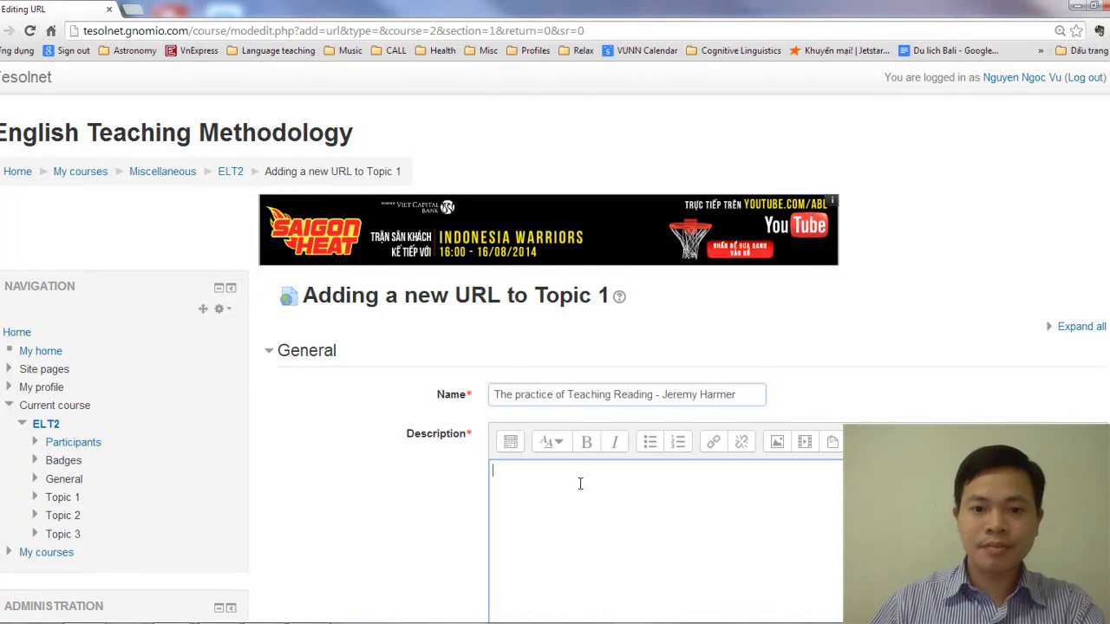
{"action": "scroll", "coordinate": [672, 475], "scroll_direction": "down", "scroll_amount": 2}
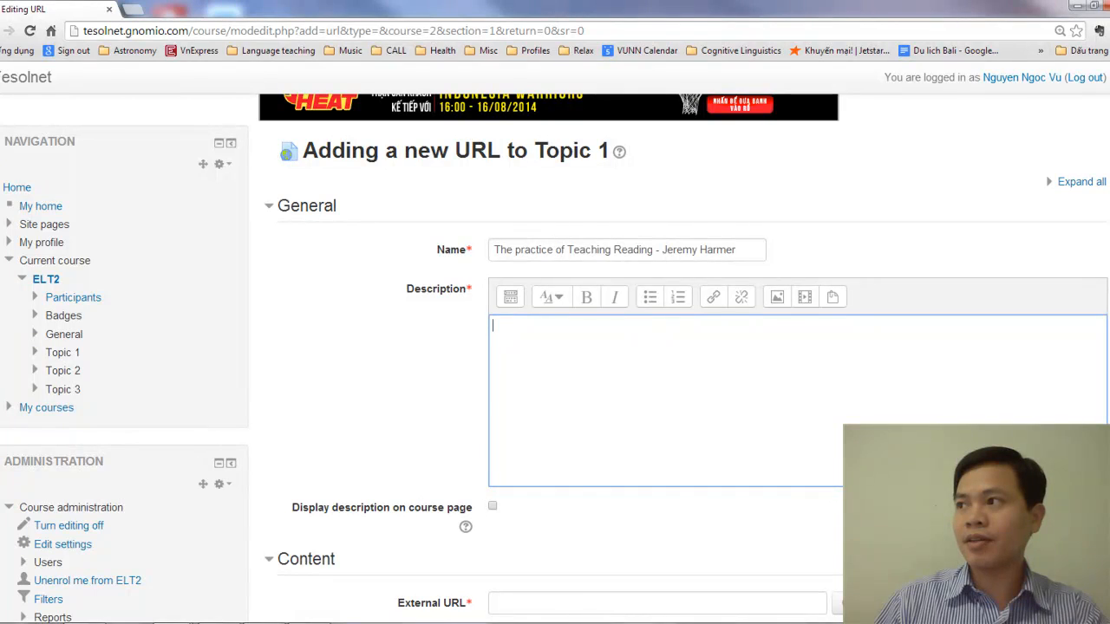
{"action": "key", "text": "alt+Tab"}
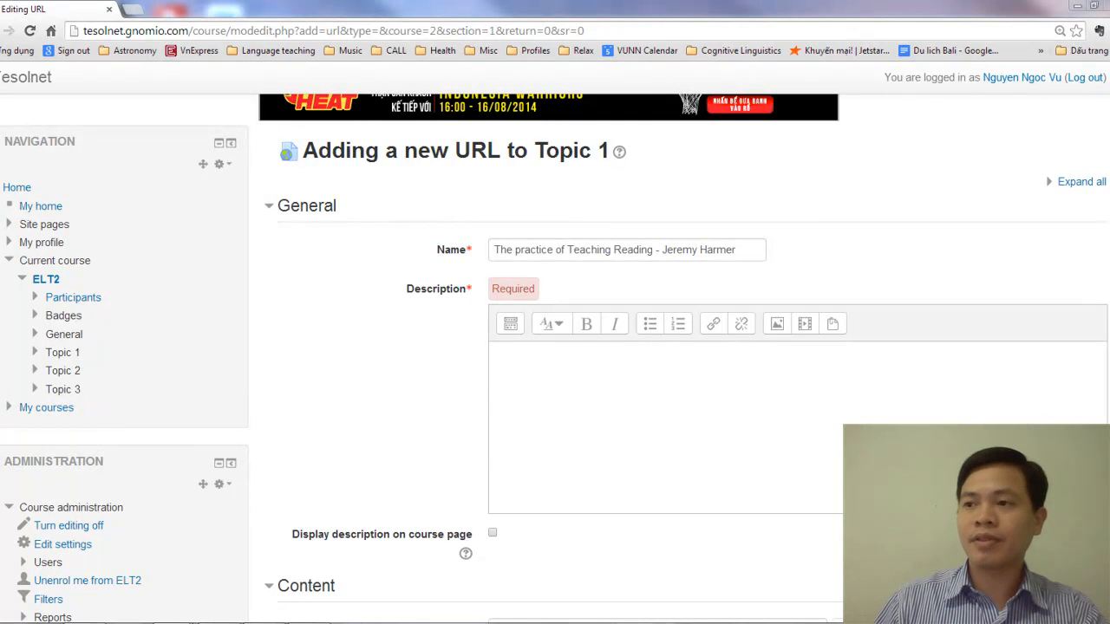
{"action": "key", "text": "alt+Tab"}
{"action": "left_click", "coordinate": [692, 378]}
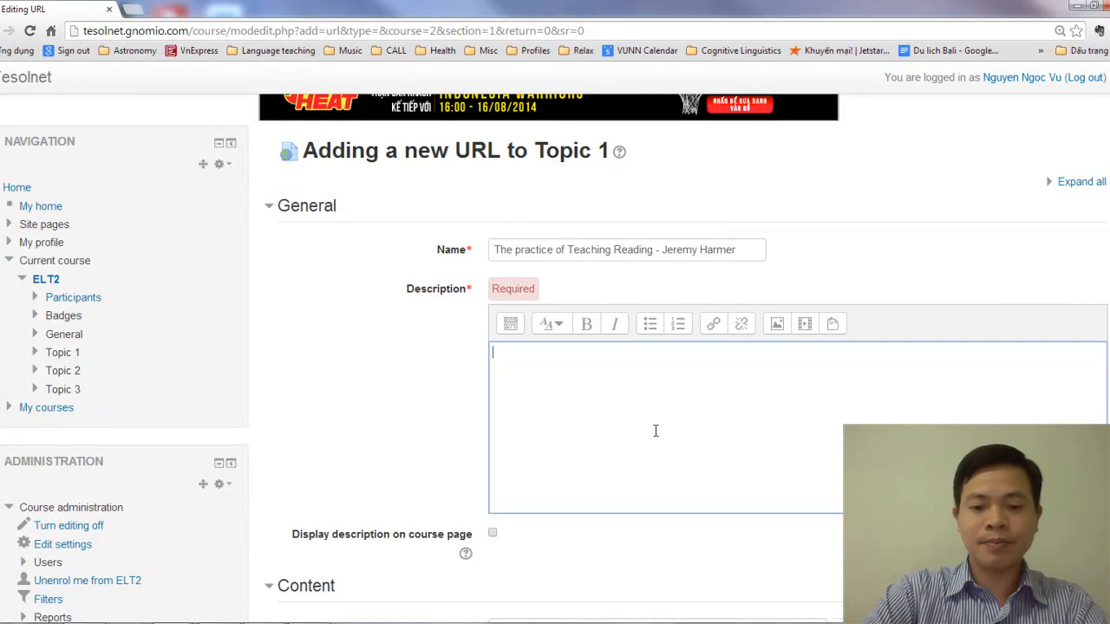
{"action": "type", "text": "Major"}
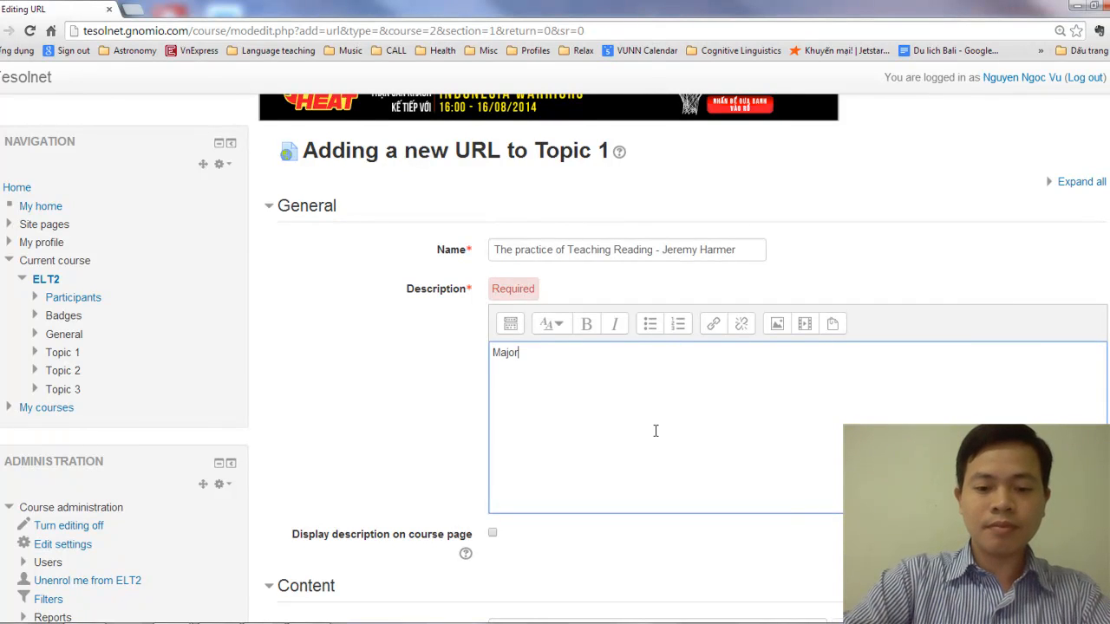
{"action": "type", "text": " topics "}
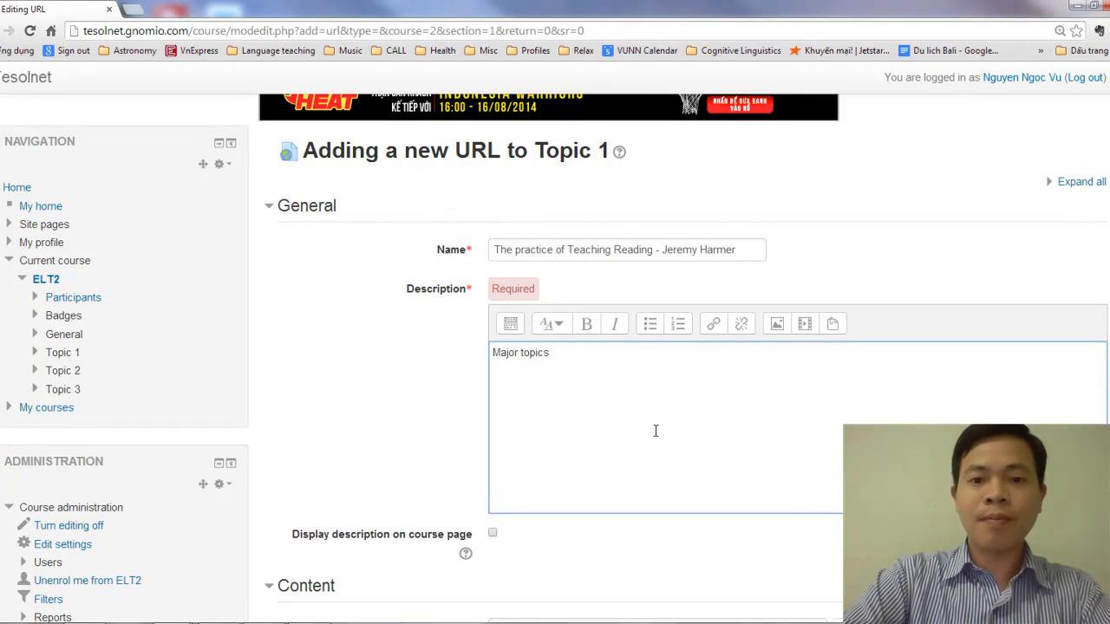
{"action": "type", "text": "include"}
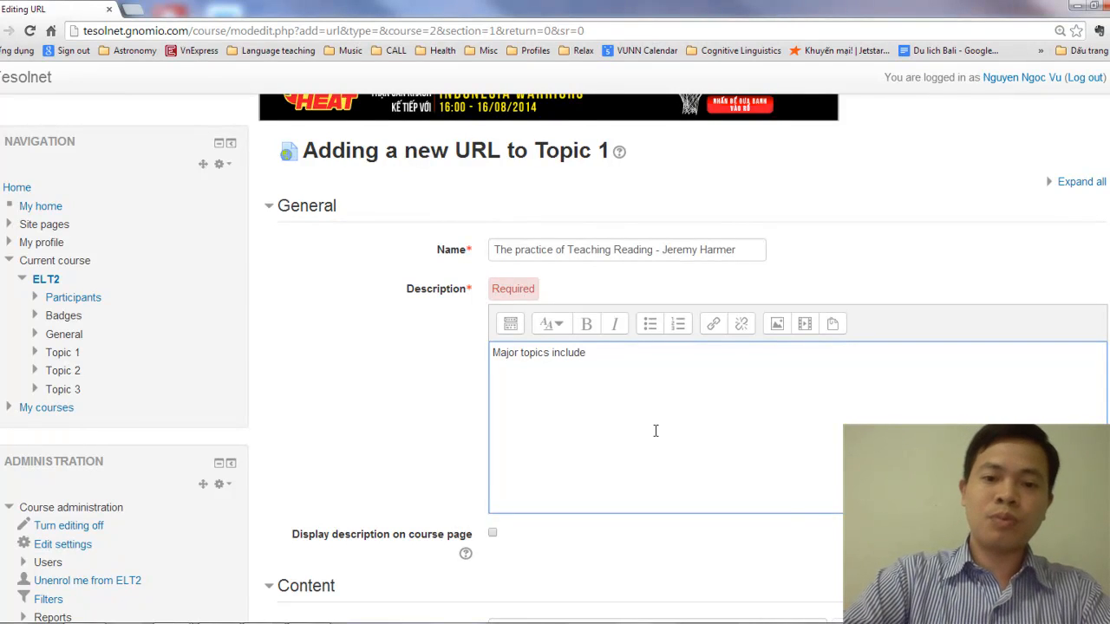
{"action": "type", "text": " ex"}
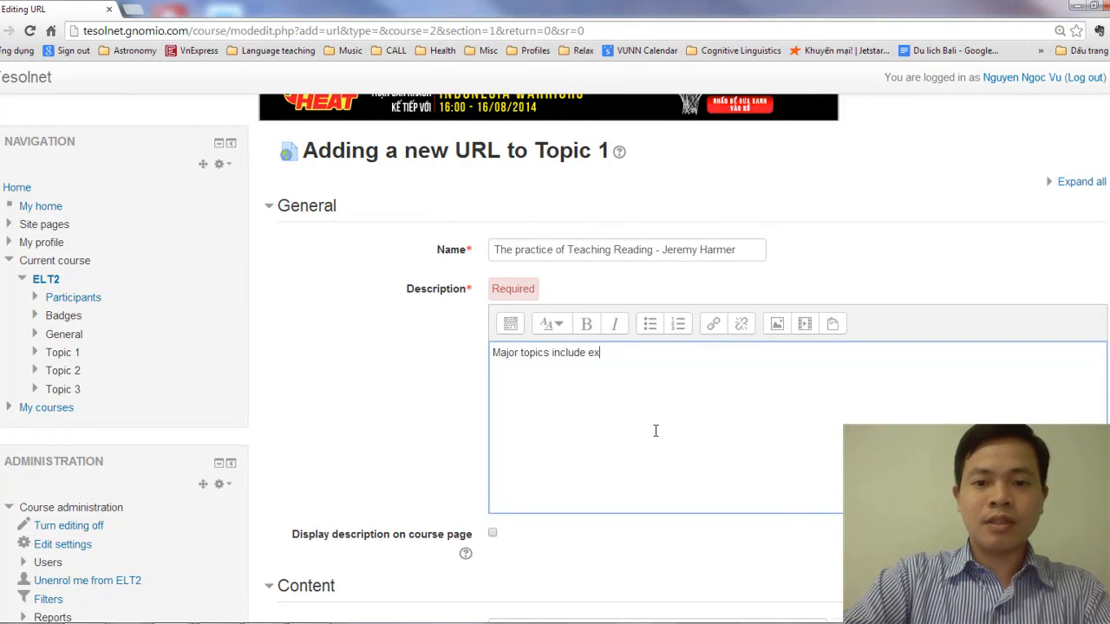
{"action": "type", "text": "tensive vs. "}
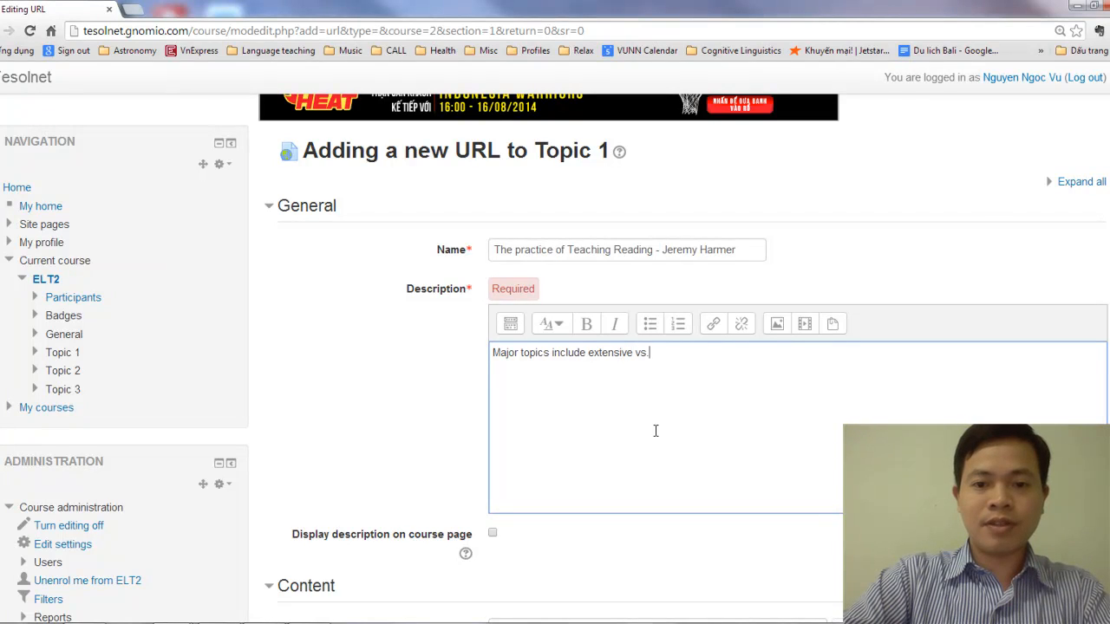
{"action": "type", "text": "intensive te"}
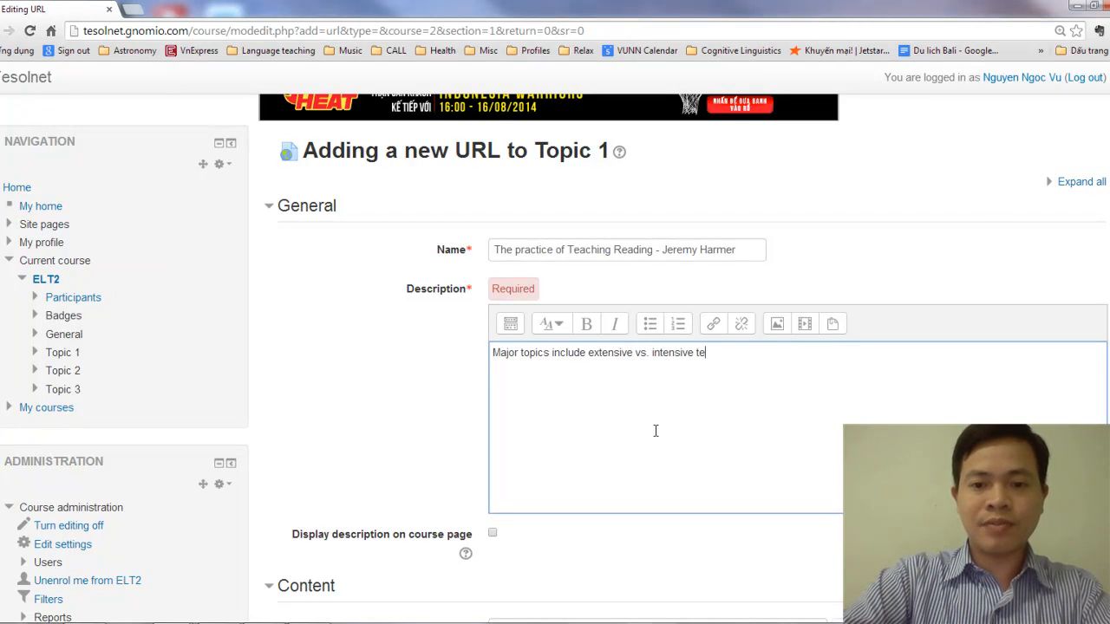
{"action": "key", "text": "BackSpace"}
{"action": "key", "text": "BackSpace"}
{"action": "type", "text": "readin"}
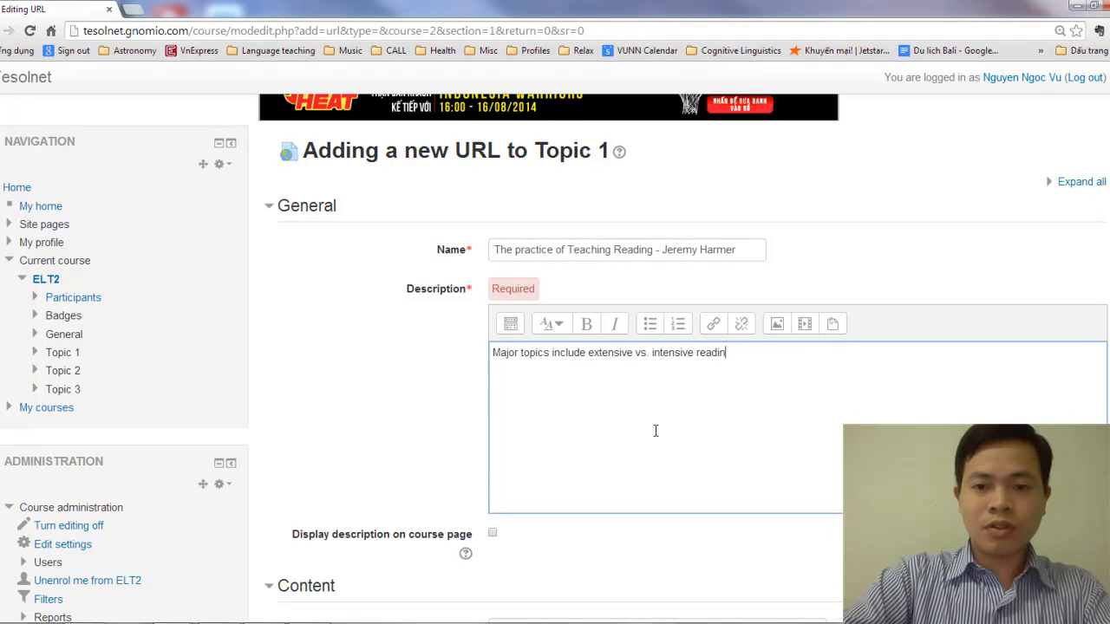
{"action": "type", "text": "g,"}
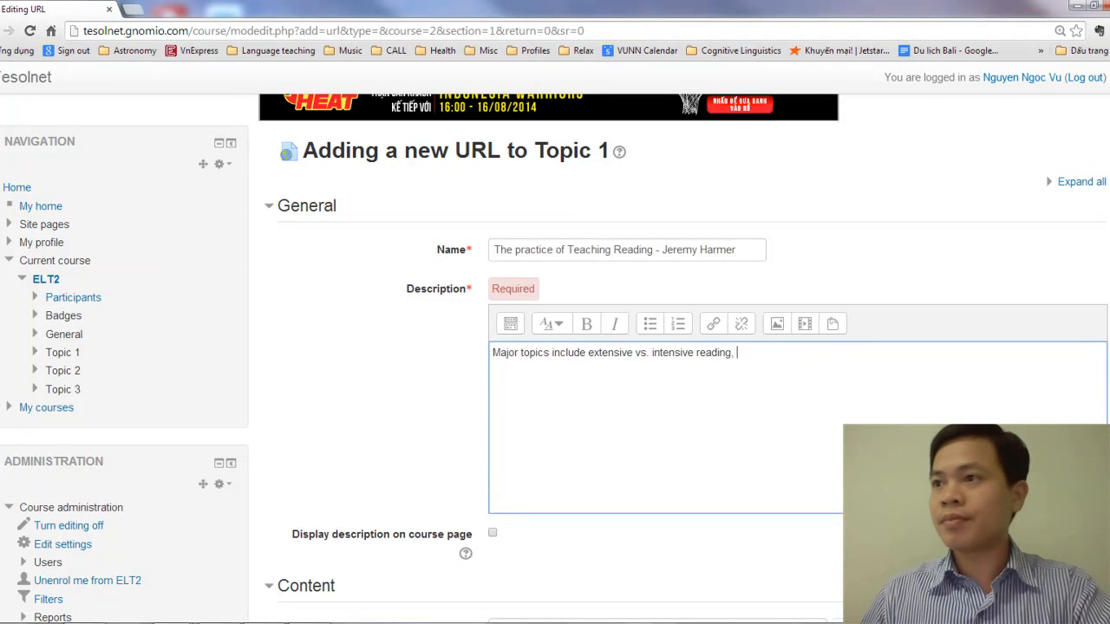
Replace the description's trailing comma with "and sequences of a reading lesson" after checking the document's topics
{"action": "key", "text": "alt+Tab"}
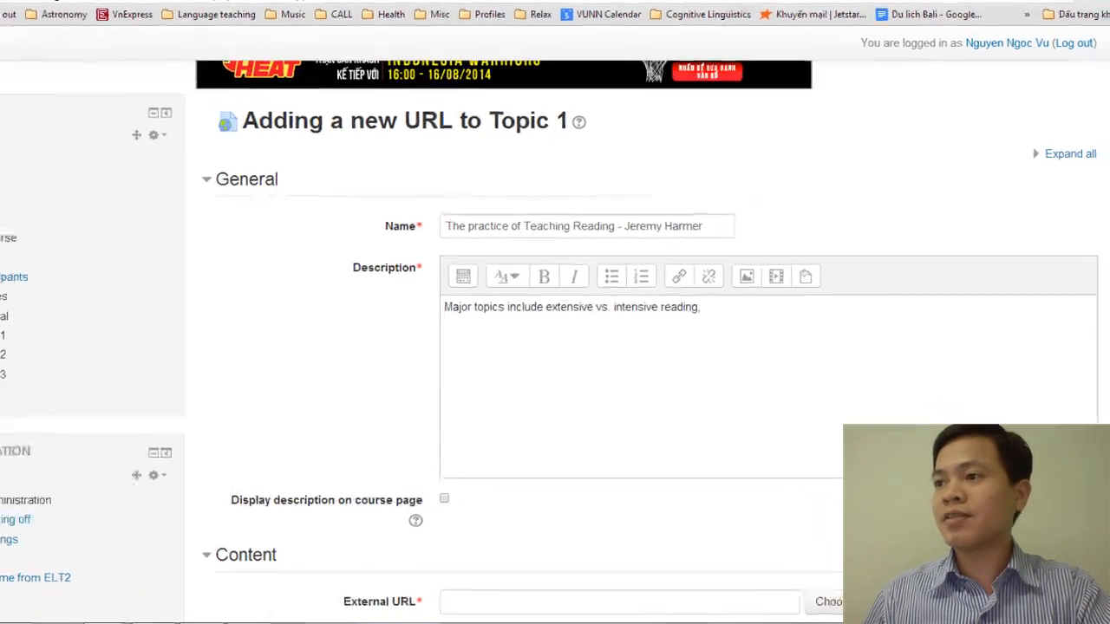
{"action": "left_click", "coordinate": [655, 265]}
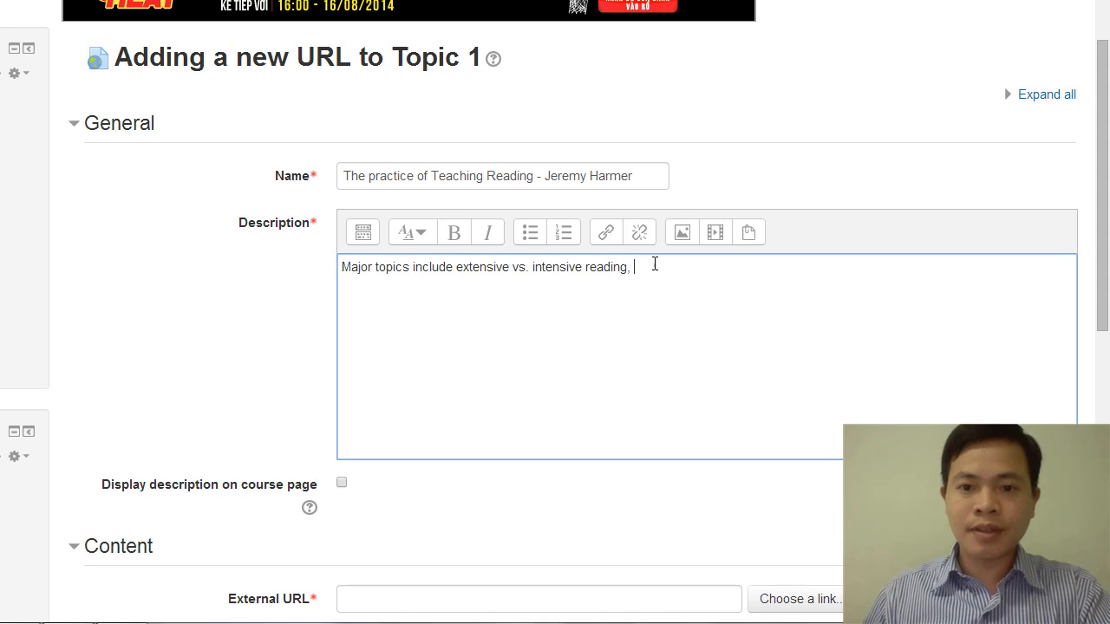
{"action": "key", "text": "BackSpace"}
{"action": "type", "text": "and s"}
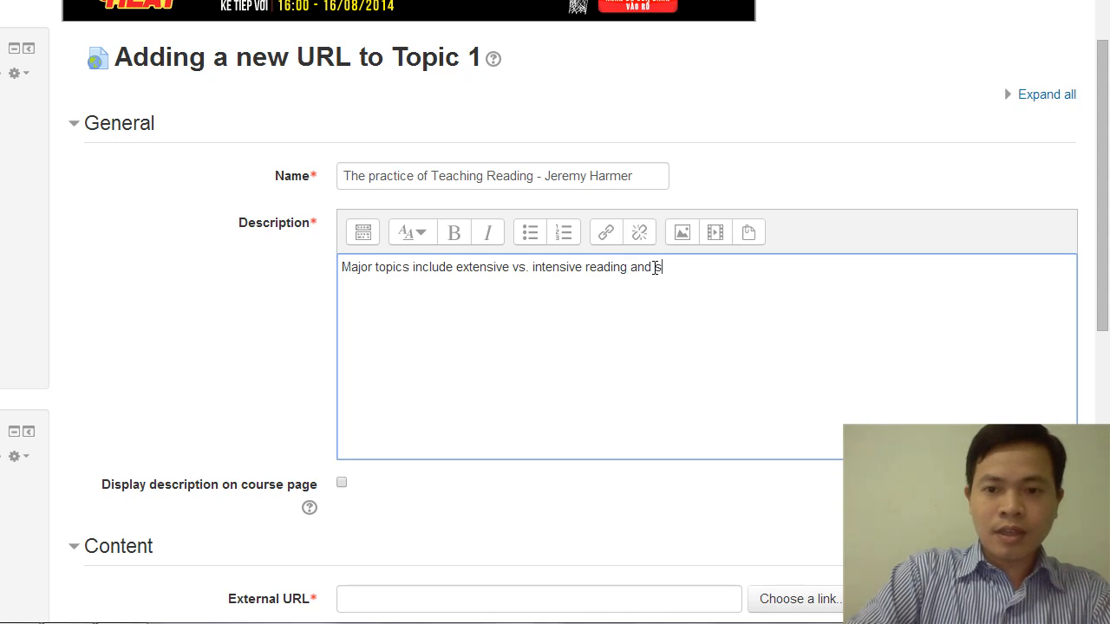
{"action": "type", "text": "equences o"}
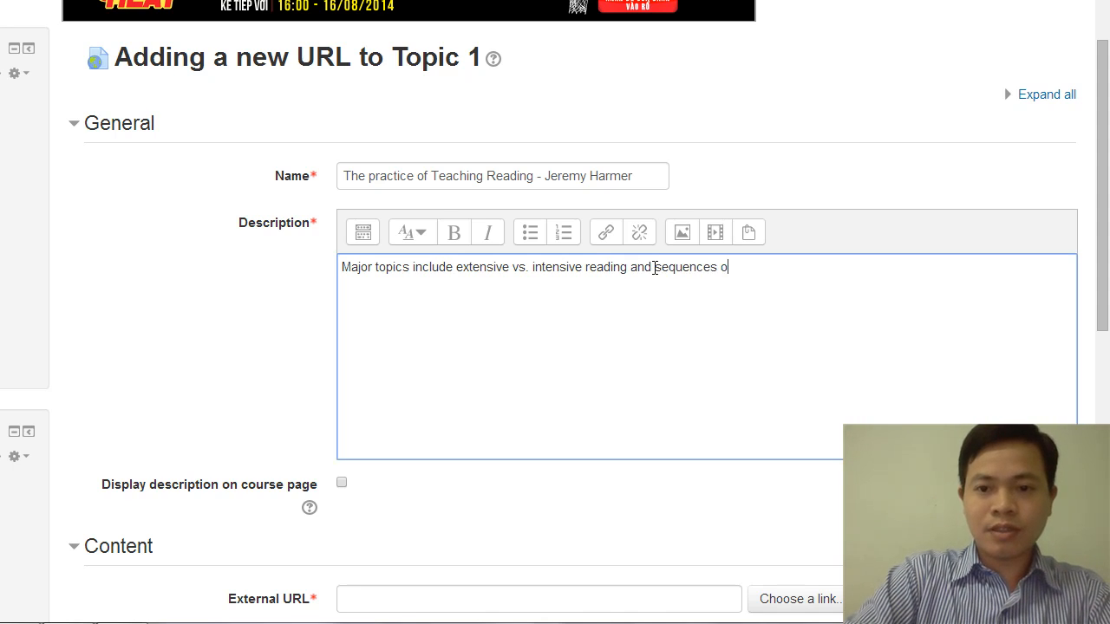
{"action": "type", "text": "f a reading lesson"}
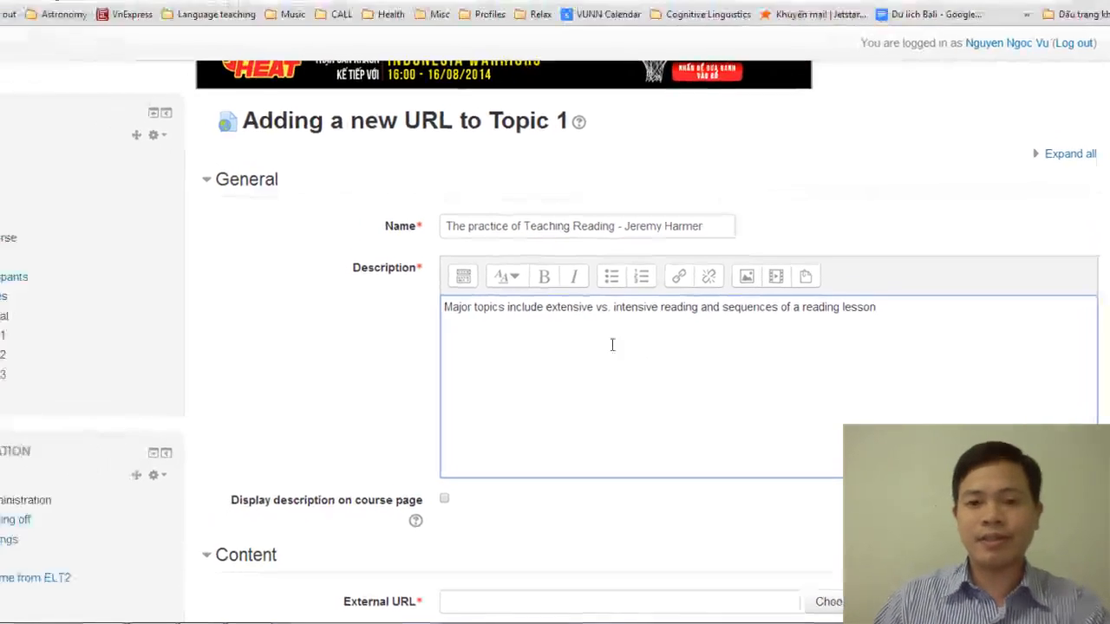
Paste the copied OneDrive link of the reading document as the resource's external URL
{"action": "scroll", "coordinate": [439, 362], "scroll_direction": "down", "scroll_amount": 3}
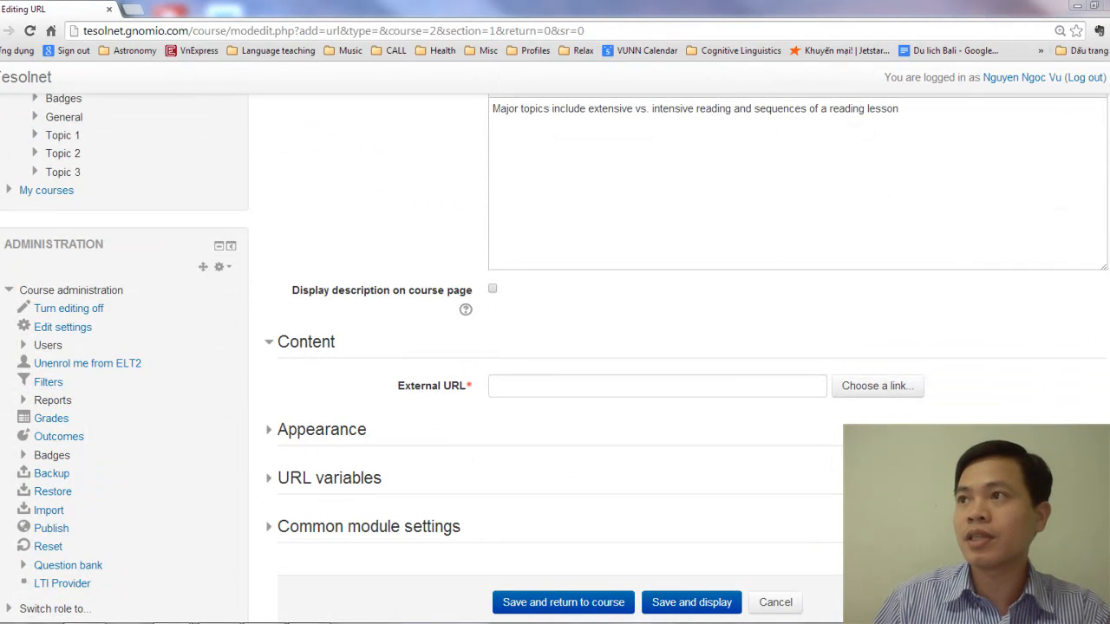
{"action": "left_click", "coordinate": [543, 386]}
{"action": "key", "text": "ctrl+v"}
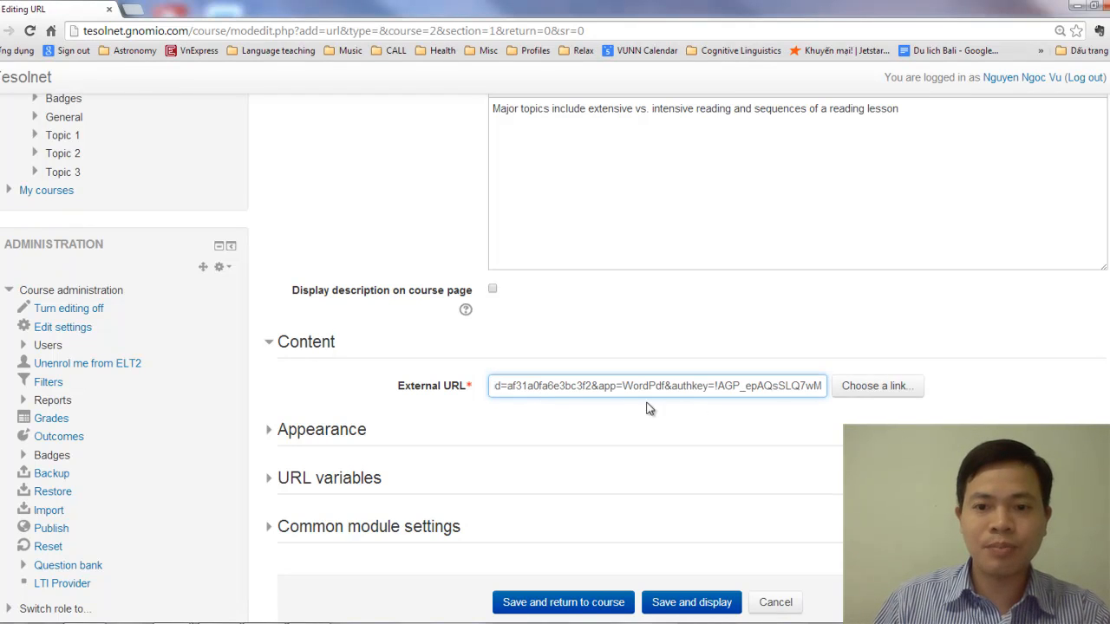
{"action": "left_click_drag", "start_coordinate": [602, 387], "coordinate": [415, 391]}
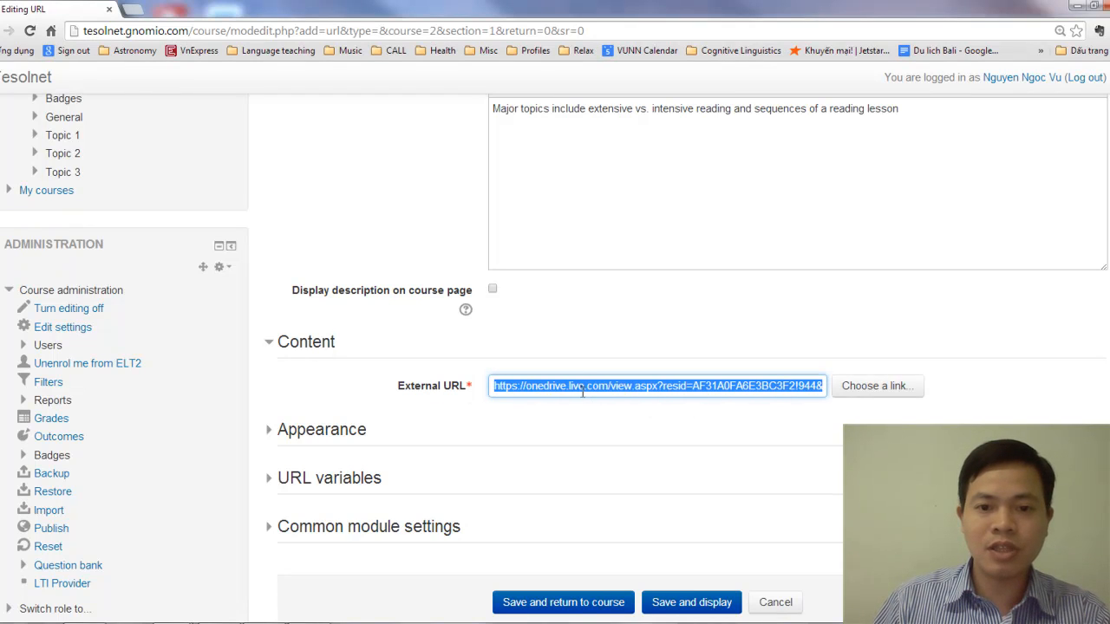
Set the URL resource's display option to Embed, then save it and return to the course page
{"action": "left_click", "coordinate": [668, 343]}
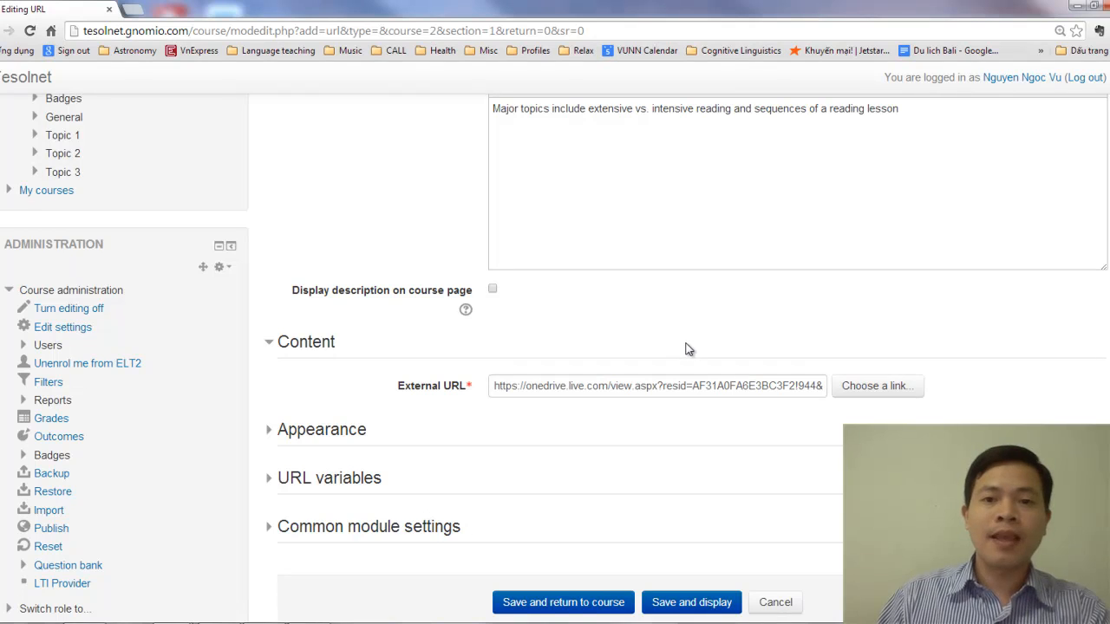
{"action": "scroll", "coordinate": [681, 362], "scroll_direction": "up", "scroll_amount": 1}
{"action": "scroll", "coordinate": [673, 372], "scroll_direction": "up", "scroll_amount": 3}
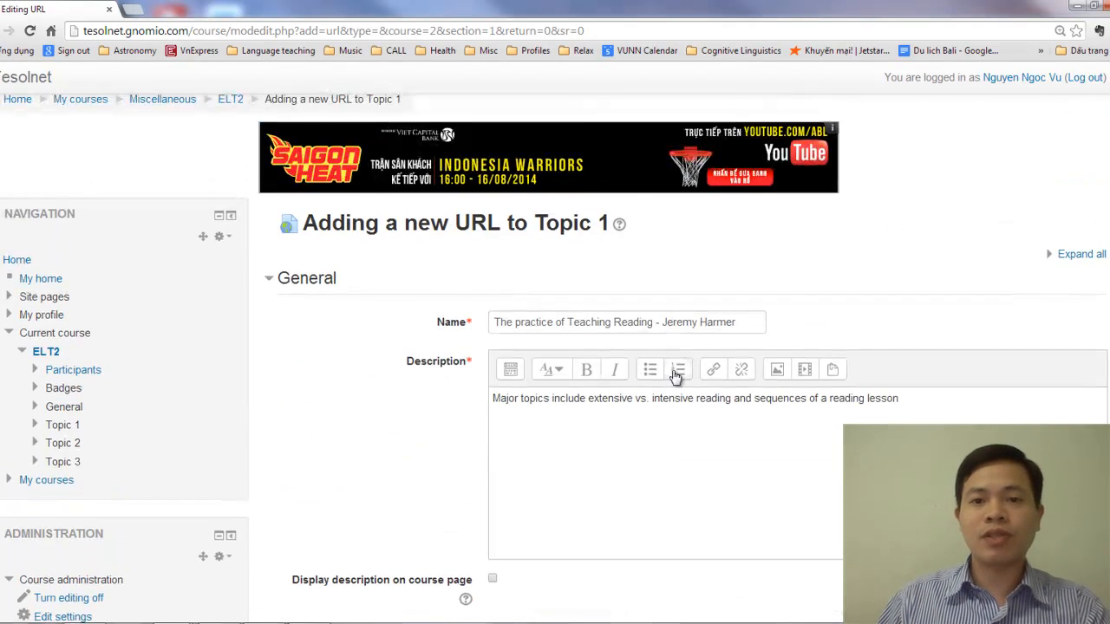
{"action": "scroll", "coordinate": [675, 373], "scroll_direction": "down", "scroll_amount": 4}
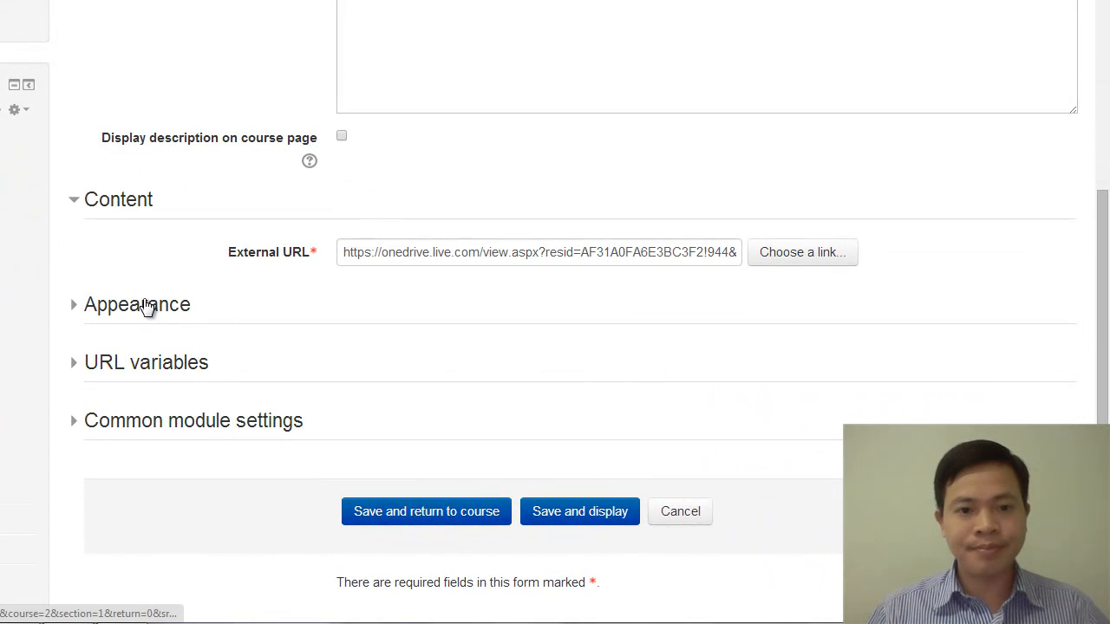
{"action": "left_click", "coordinate": [148, 307]}
{"action": "left_click", "coordinate": [406, 360]}
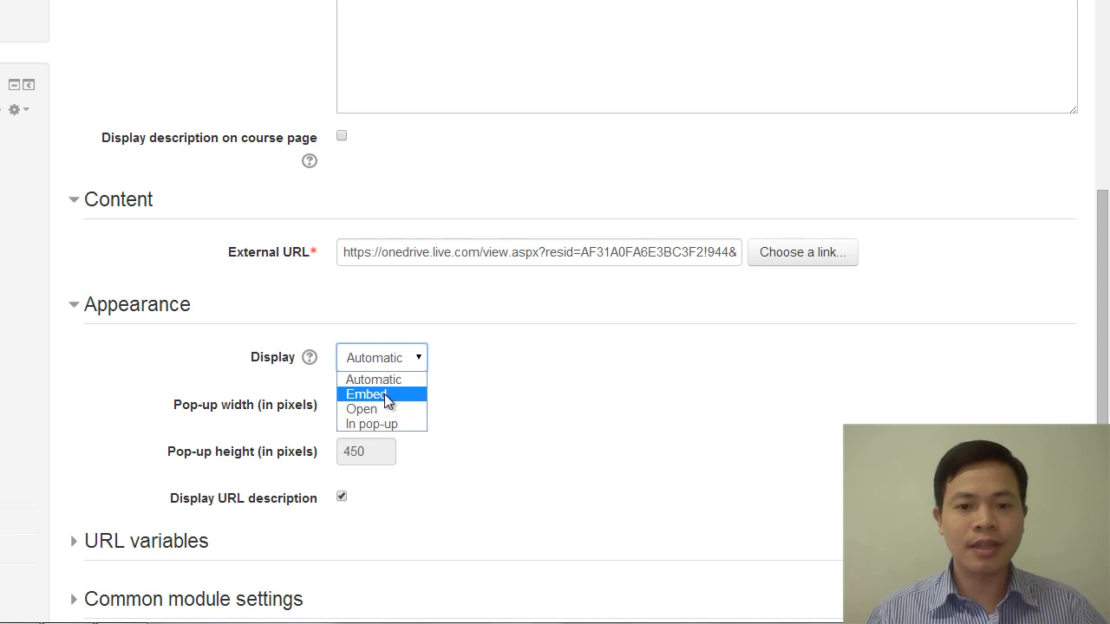
{"action": "left_click", "coordinate": [384, 394]}
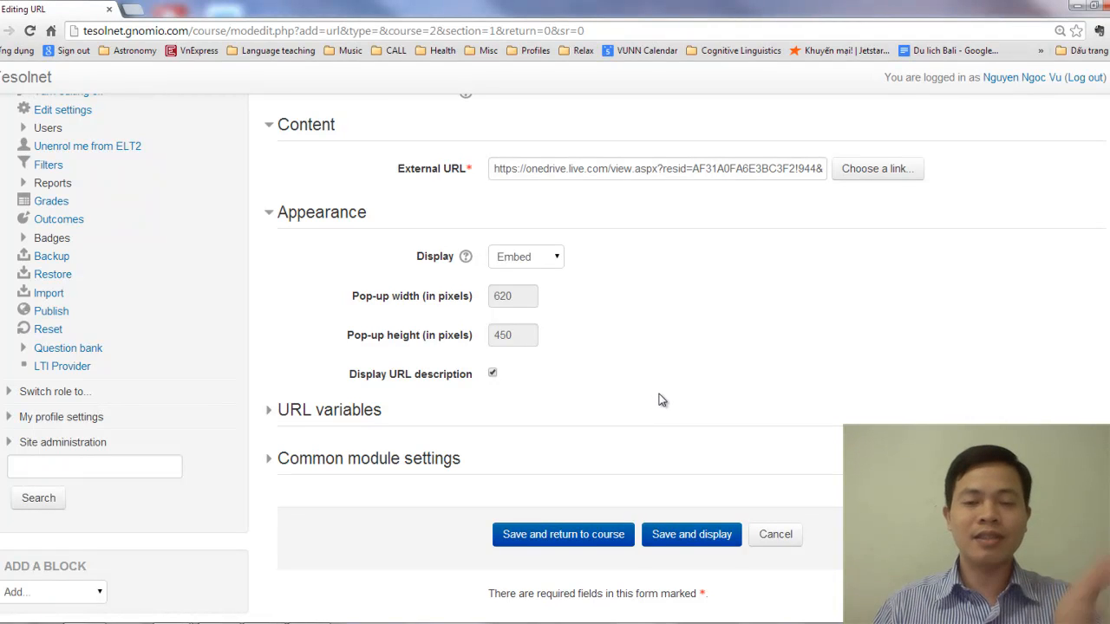
{"action": "left_click", "coordinate": [559, 538]}
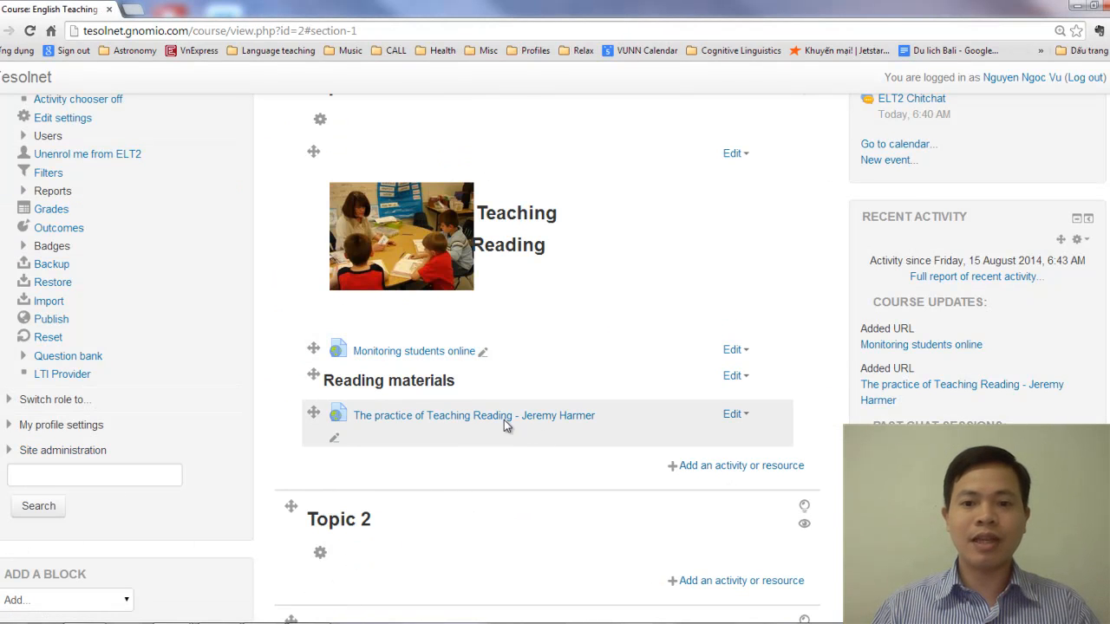
Check the saved "The practice of Teaching Reading - Jeremy Harmer" resource in a separate browser tab, then close that tab
{"action": "middle_click", "coordinate": [495, 417]}
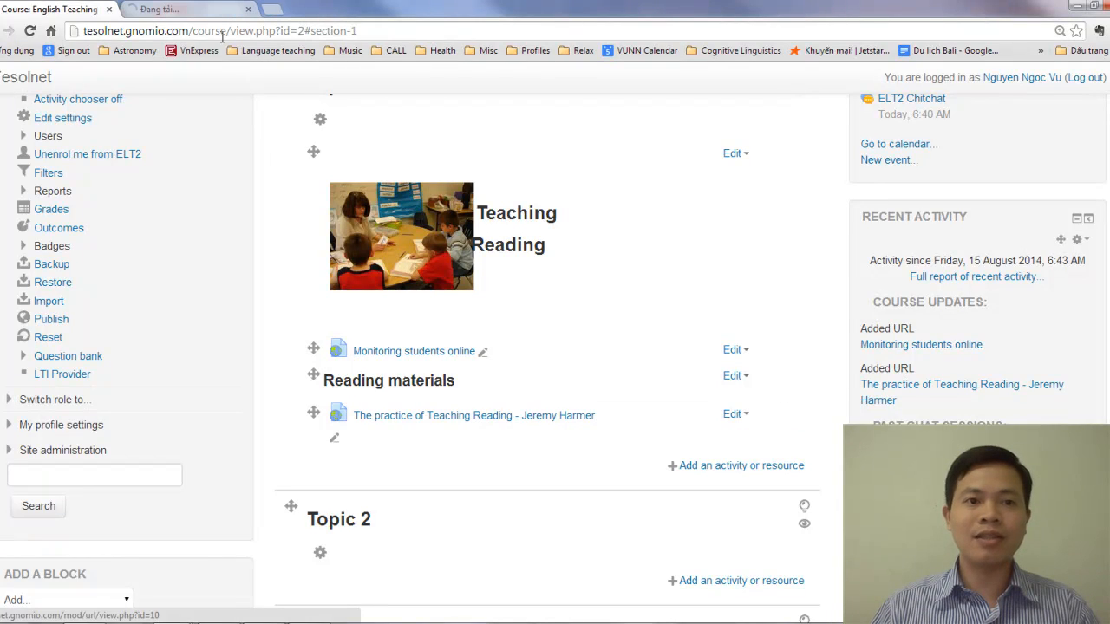
{"action": "left_click", "coordinate": [193, 16]}
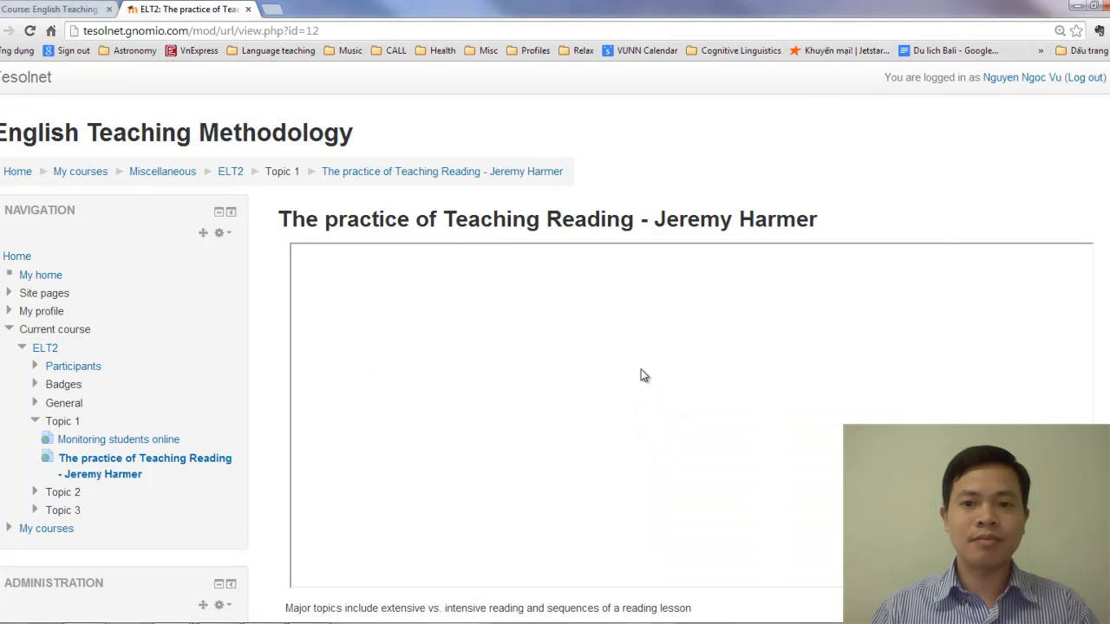
{"action": "scroll", "coordinate": [644, 378], "scroll_direction": "down", "scroll_amount": 2}
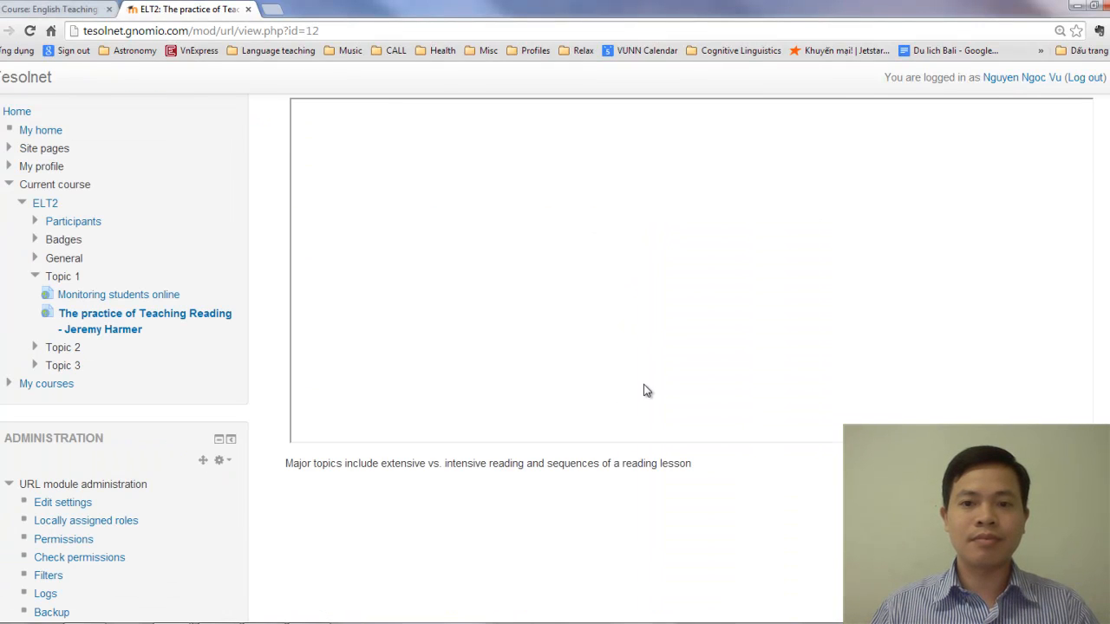
{"action": "scroll", "coordinate": [645, 388], "scroll_direction": "up", "scroll_amount": 1}
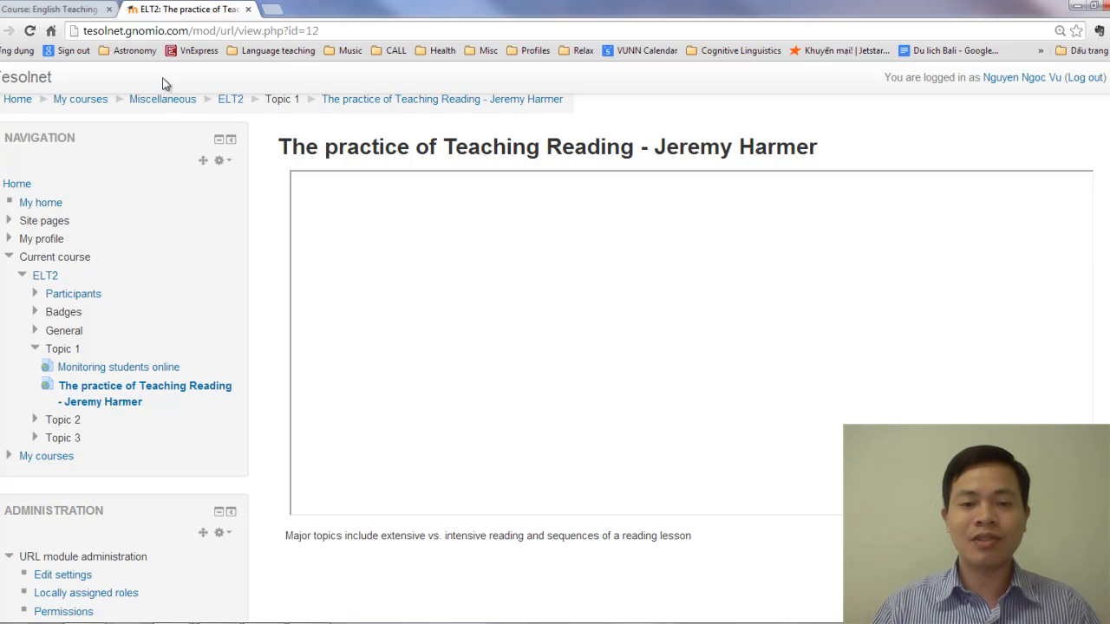
{"action": "left_click", "coordinate": [249, 9]}
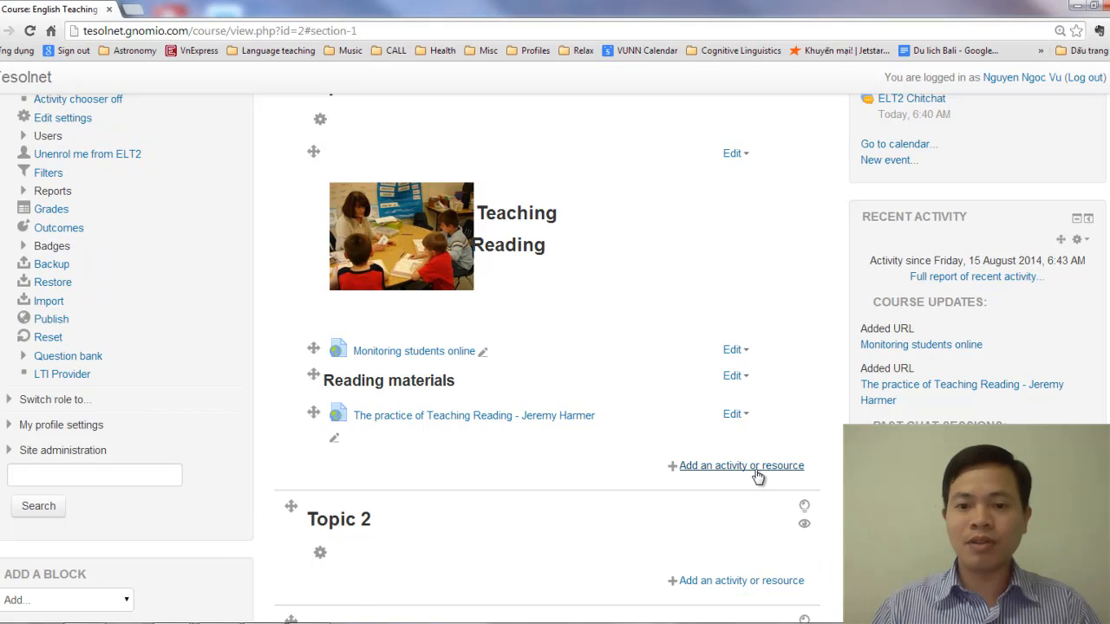
Add another URL resource to Topic 1 below the Jeremy Harmer reading
{"action": "left_click", "coordinate": [756, 471]}
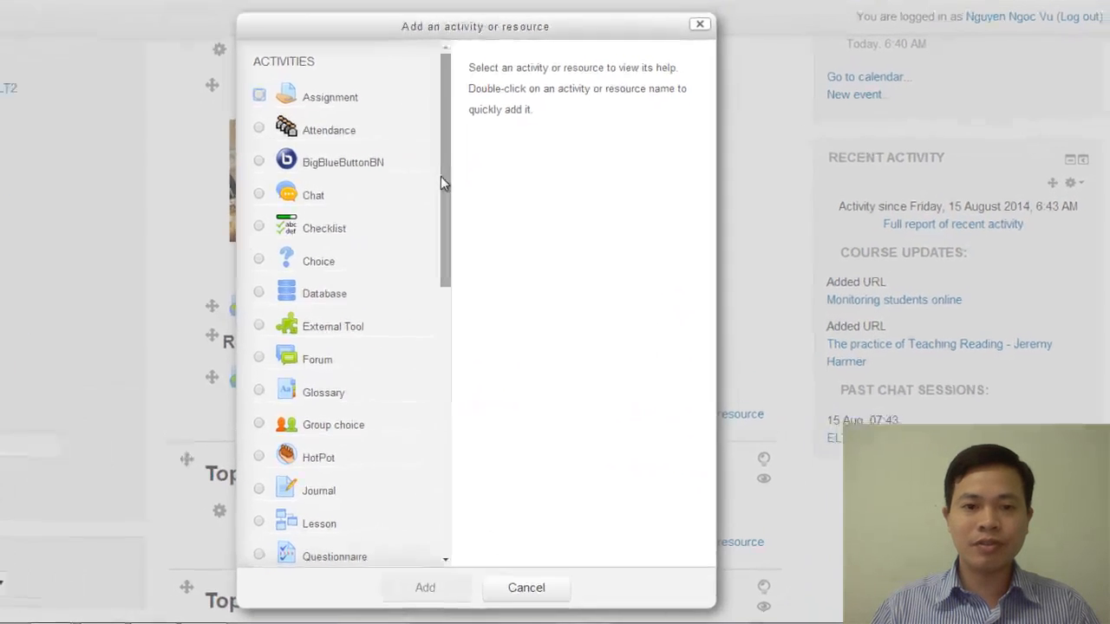
{"action": "left_click_drag", "start_coordinate": [385, 135], "coordinate": [364, 515]}
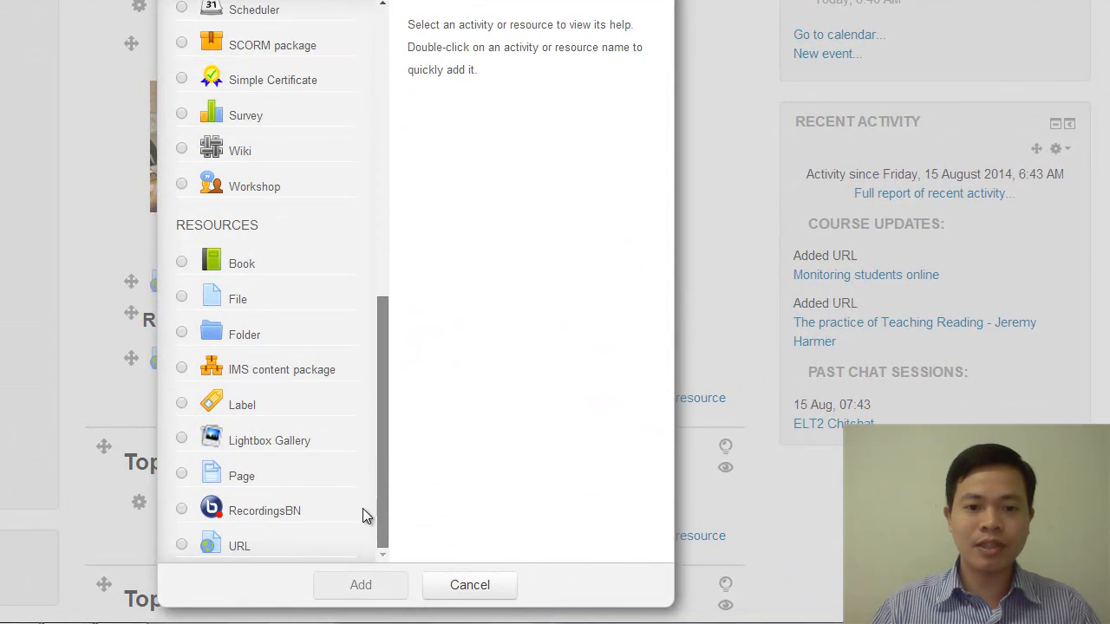
{"action": "left_click", "coordinate": [183, 550]}
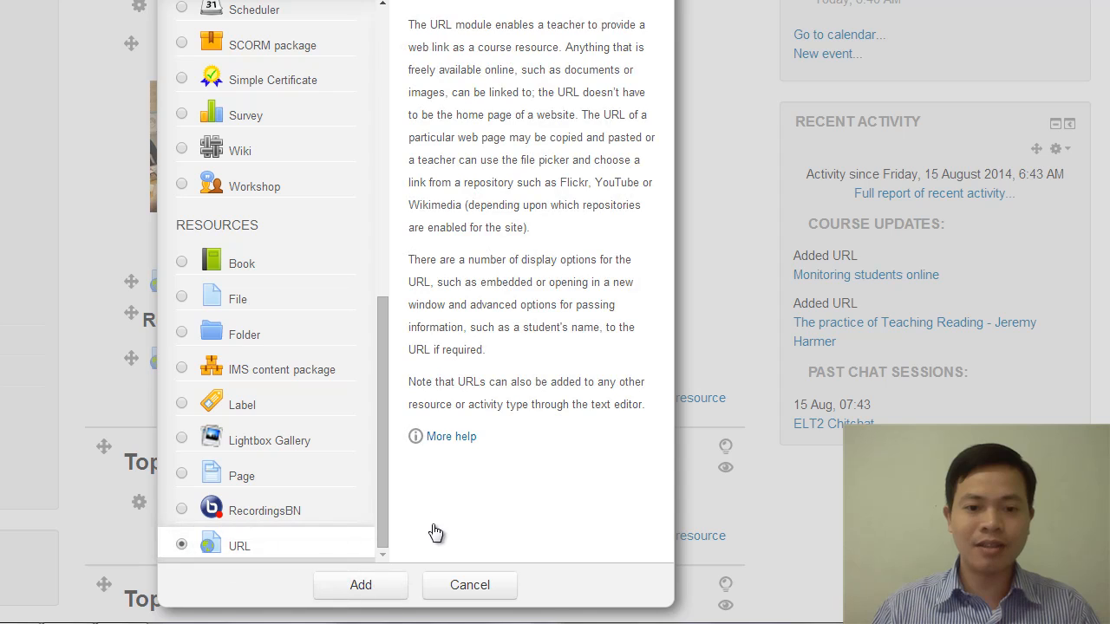
{"action": "left_click", "coordinate": [363, 585]}
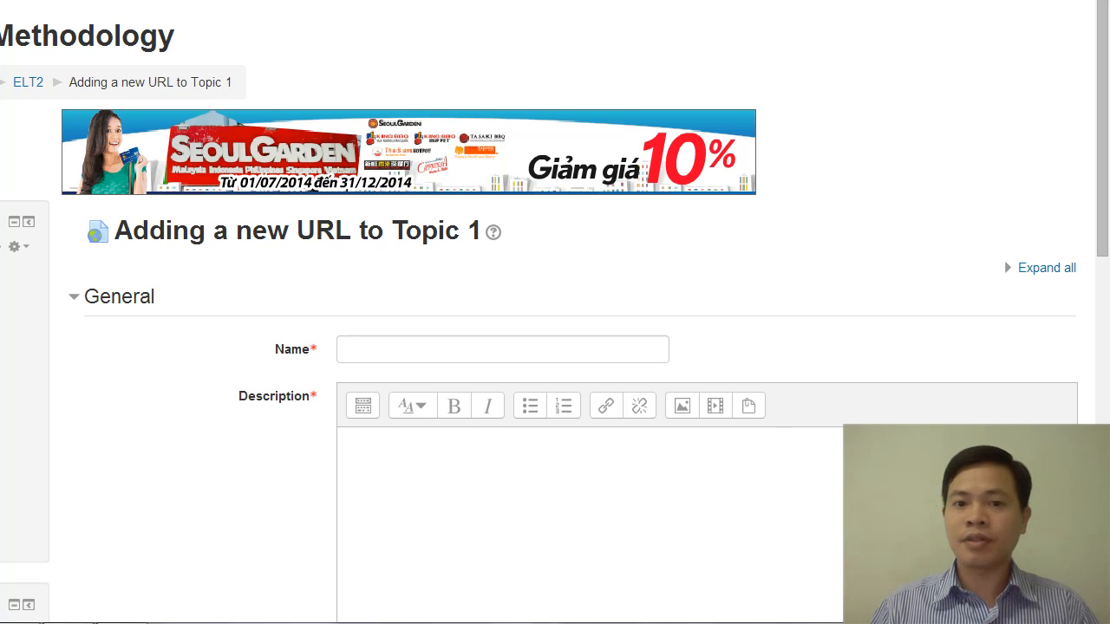
Name the new URL resource "Teaching reading from "A course in language Teaching" - Penny Ur"
{"action": "left_click", "coordinate": [490, 350]}
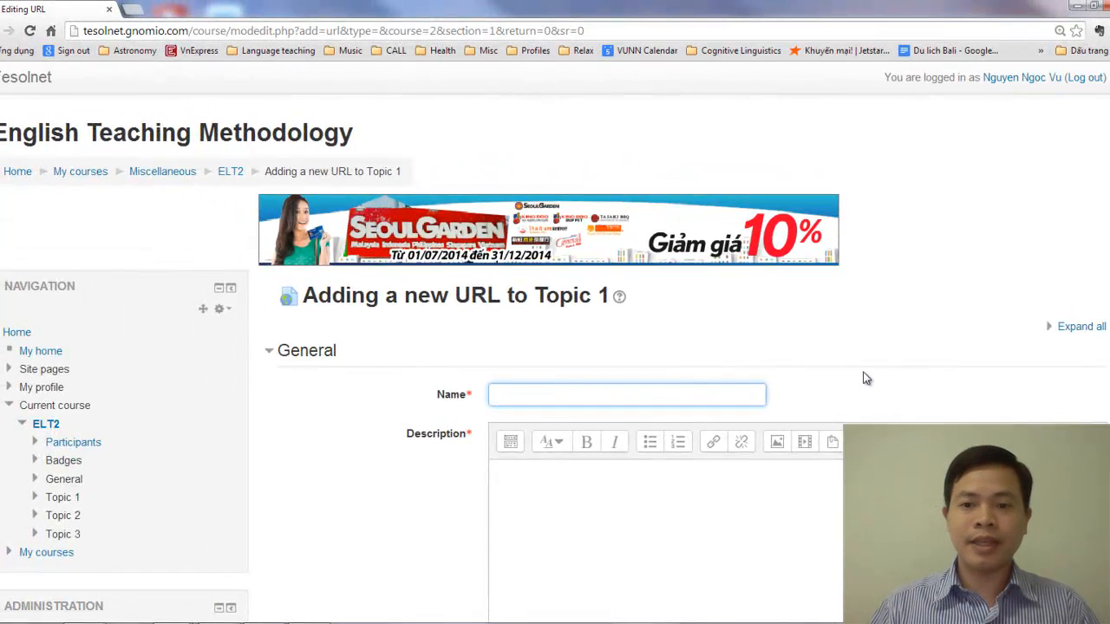
{"action": "scroll", "coordinate": [864, 378], "scroll_direction": "down", "scroll_amount": 3}
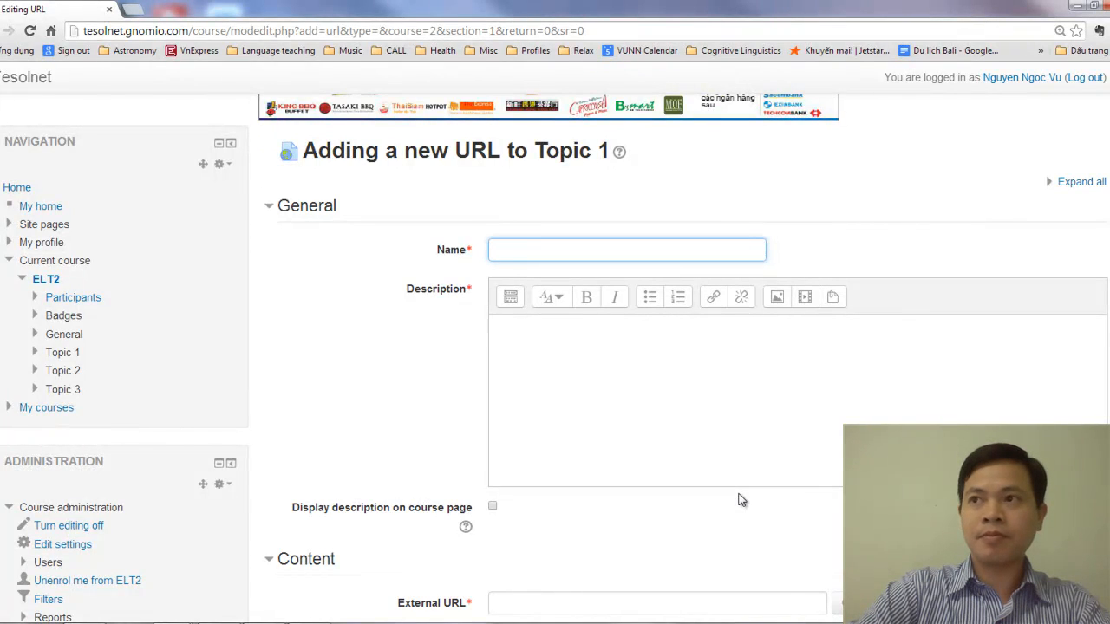
{"action": "type", "text": "Teaching"}
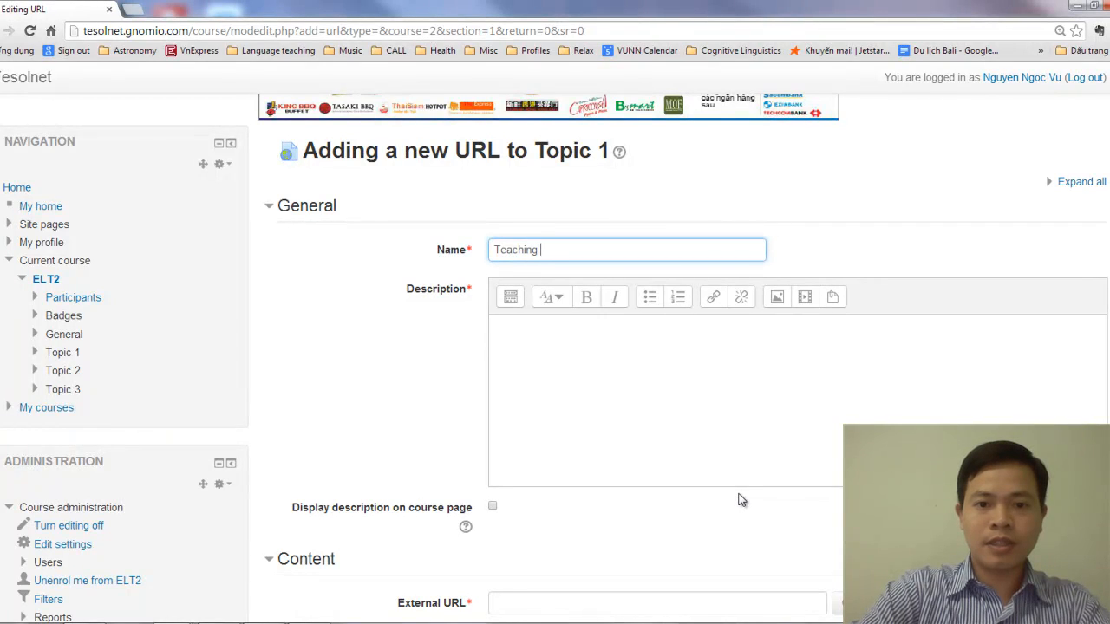
{"action": "type", "text": " reading from a"}
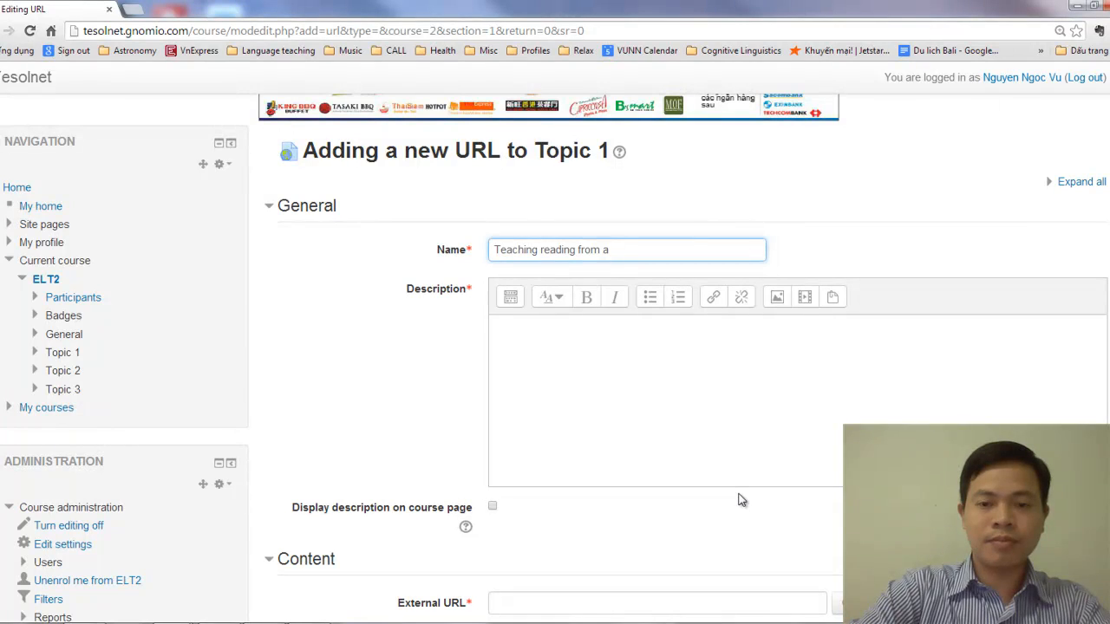
{"action": "key", "text": "BackSpace"}
{"action": "type", "text": "\"A"}
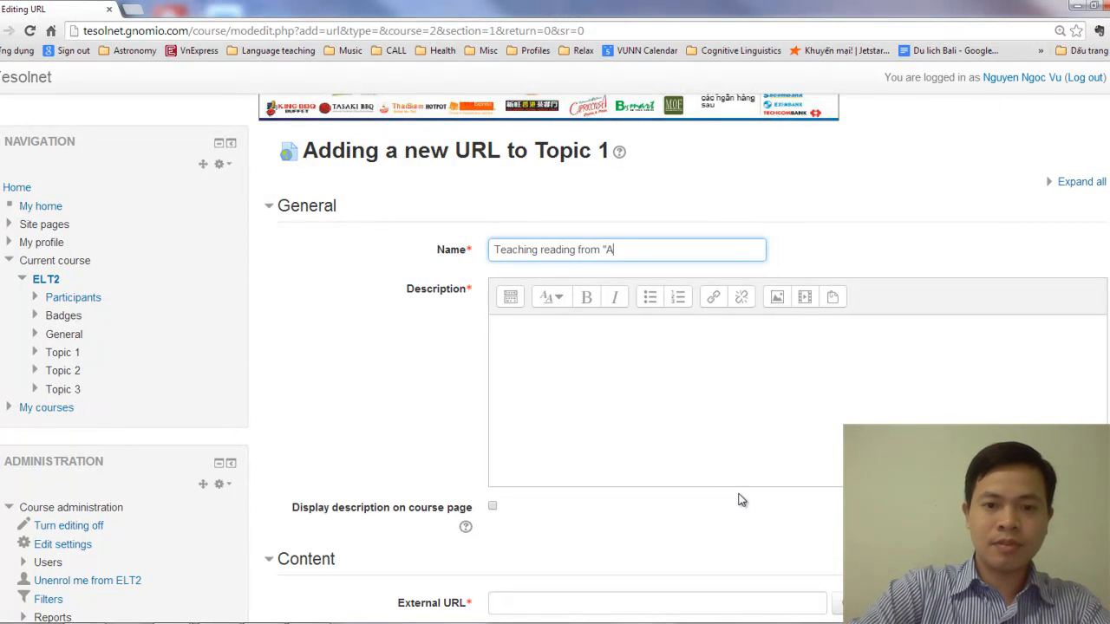
{"action": "type", "text": " course in lang"}
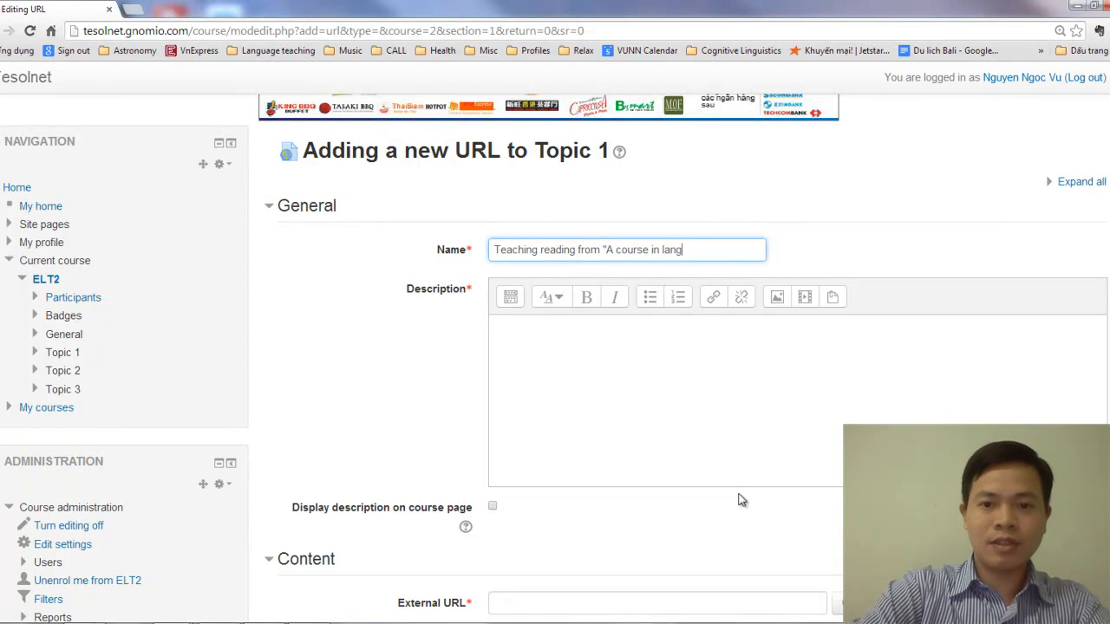
{"action": "type", "text": "uage Teaching"}
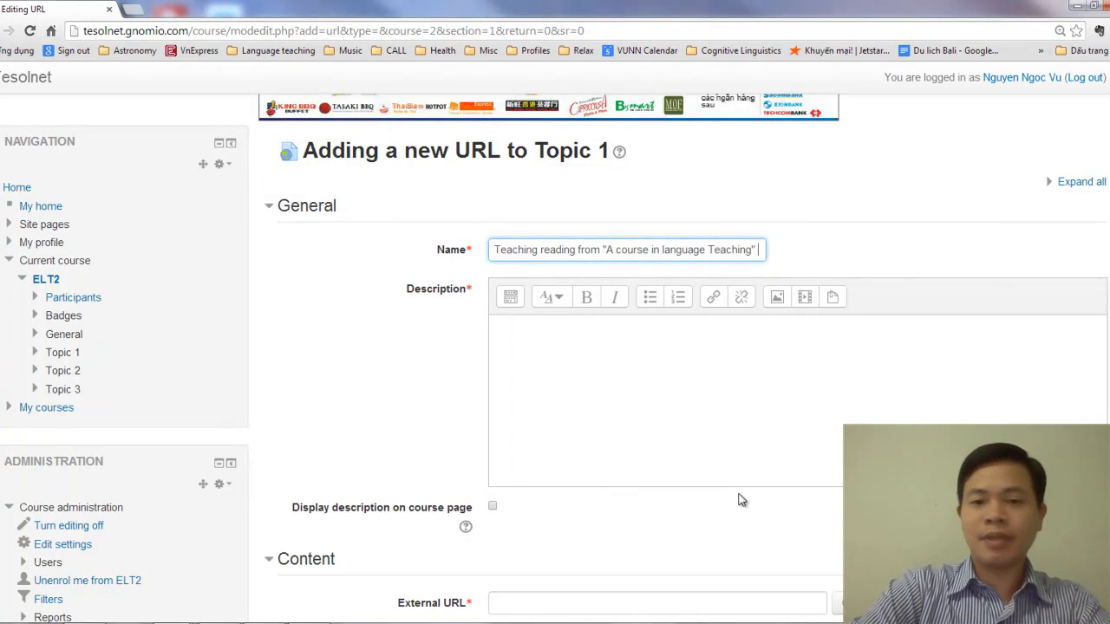
{"action": "type", "text": "\" - Penny Ur"}
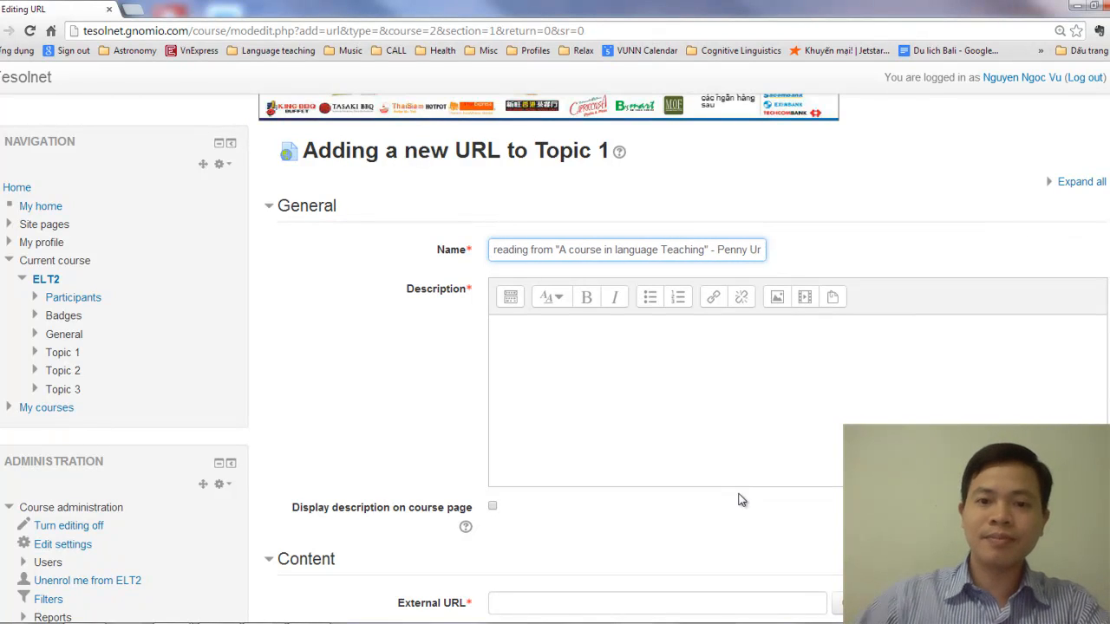
Begin the URL resource's description with "You should reading the discussion on types of reading activities and"
{"action": "key", "text": "alt+Tab"}
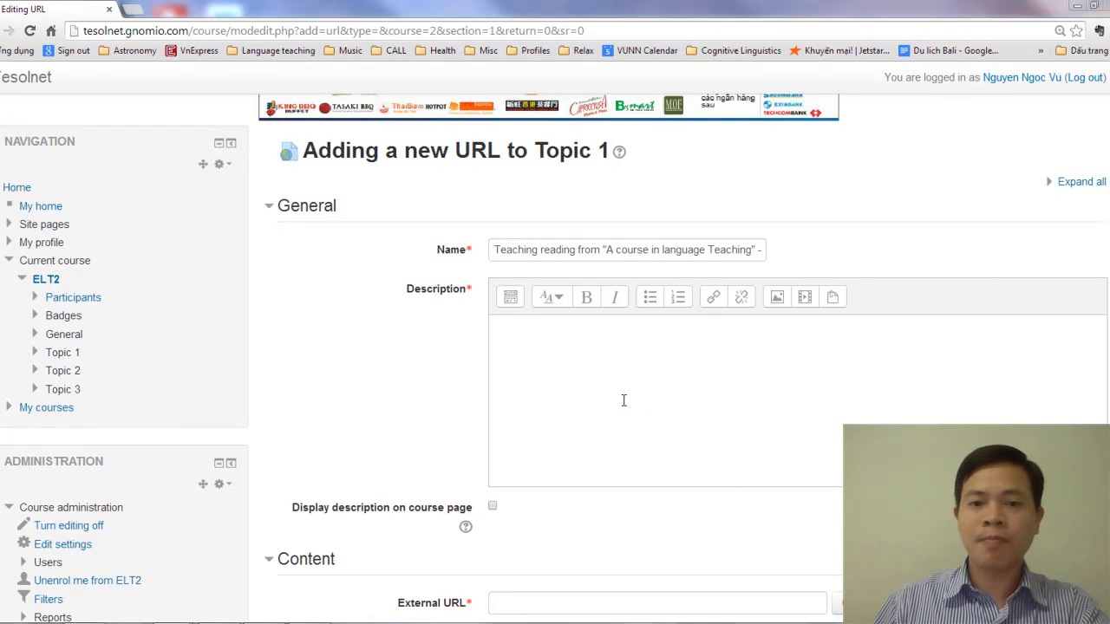
{"action": "left_click", "coordinate": [624, 360]}
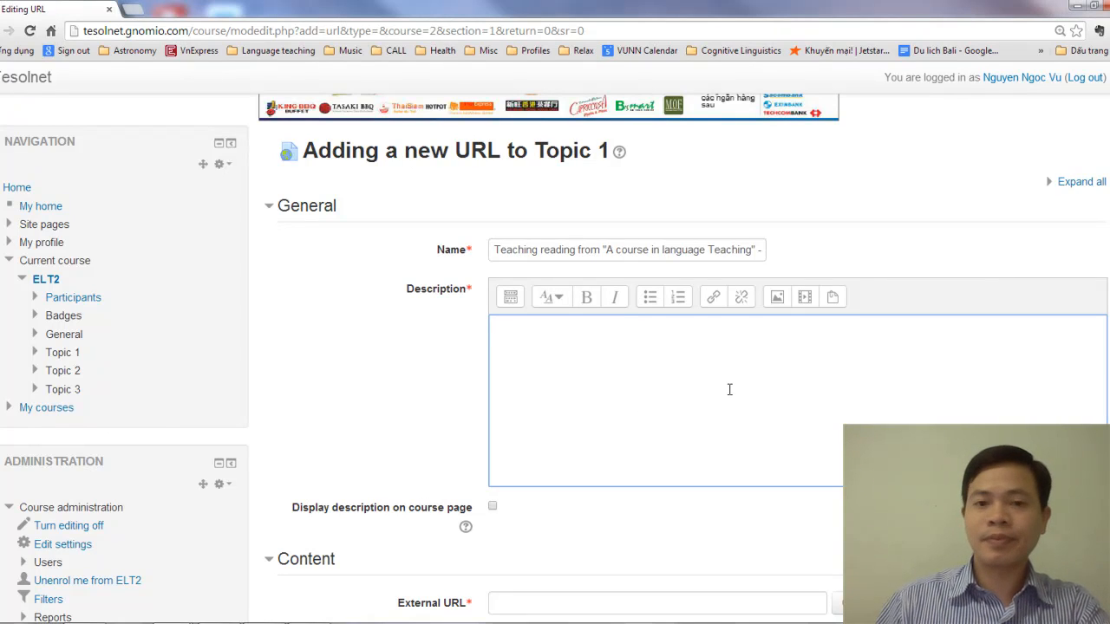
{"action": "type", "text": "You"}
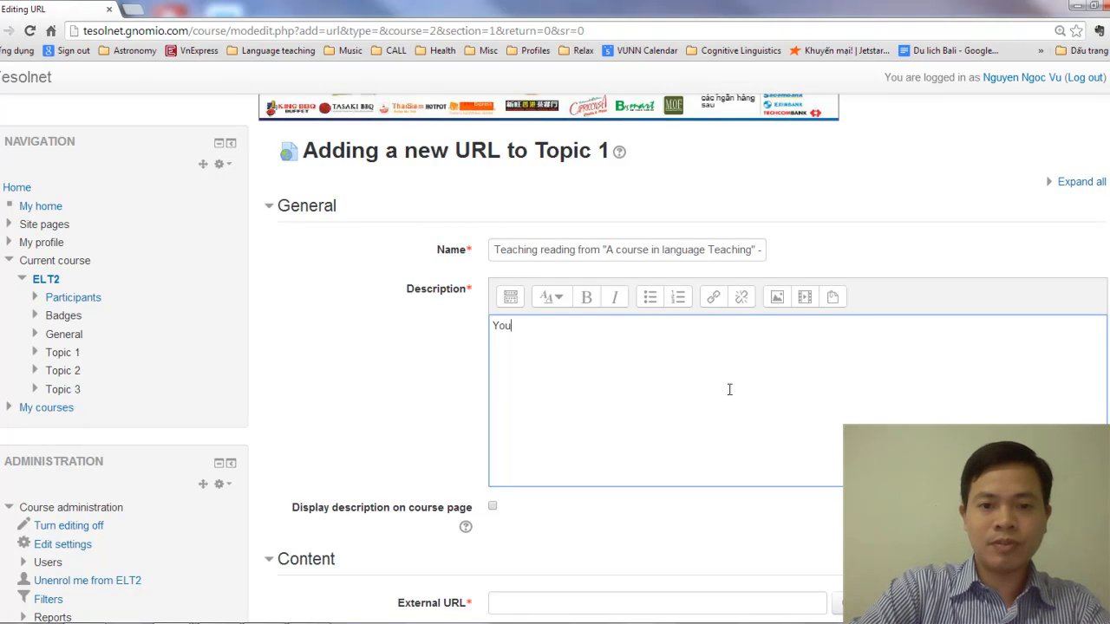
{"action": "type", "text": "should"}
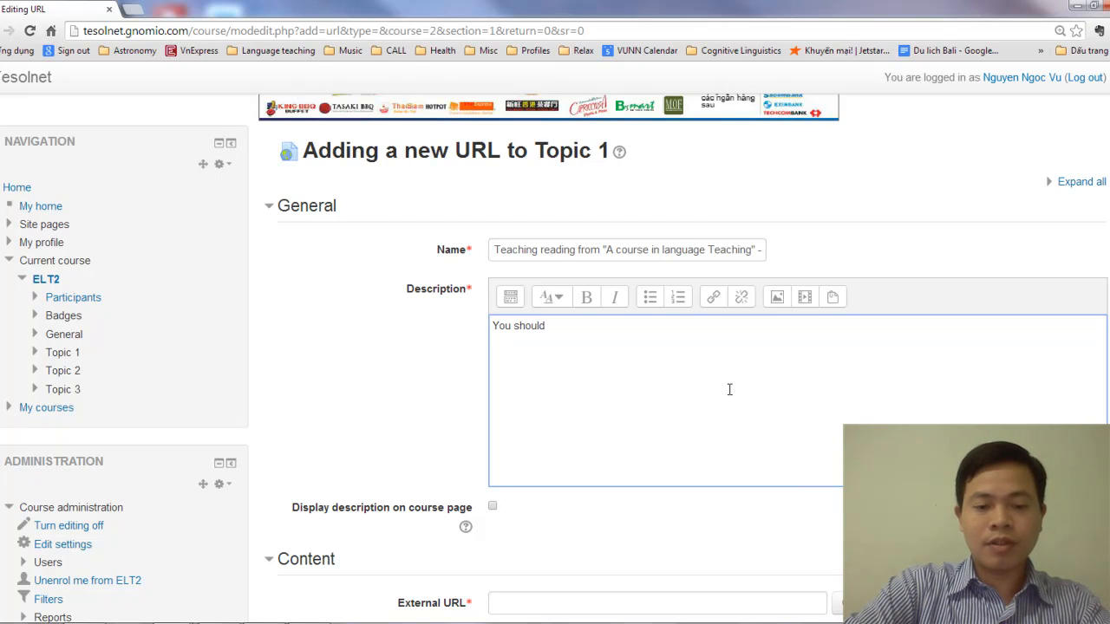
{"action": "type", "text": "re"}
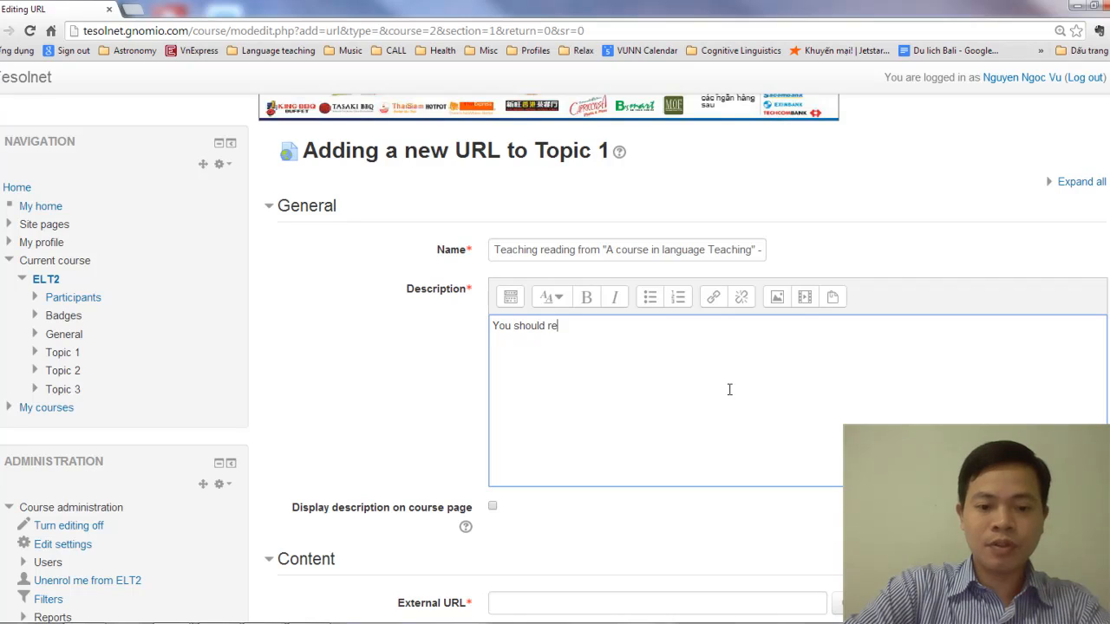
{"action": "type", "text": "ading the dis"}
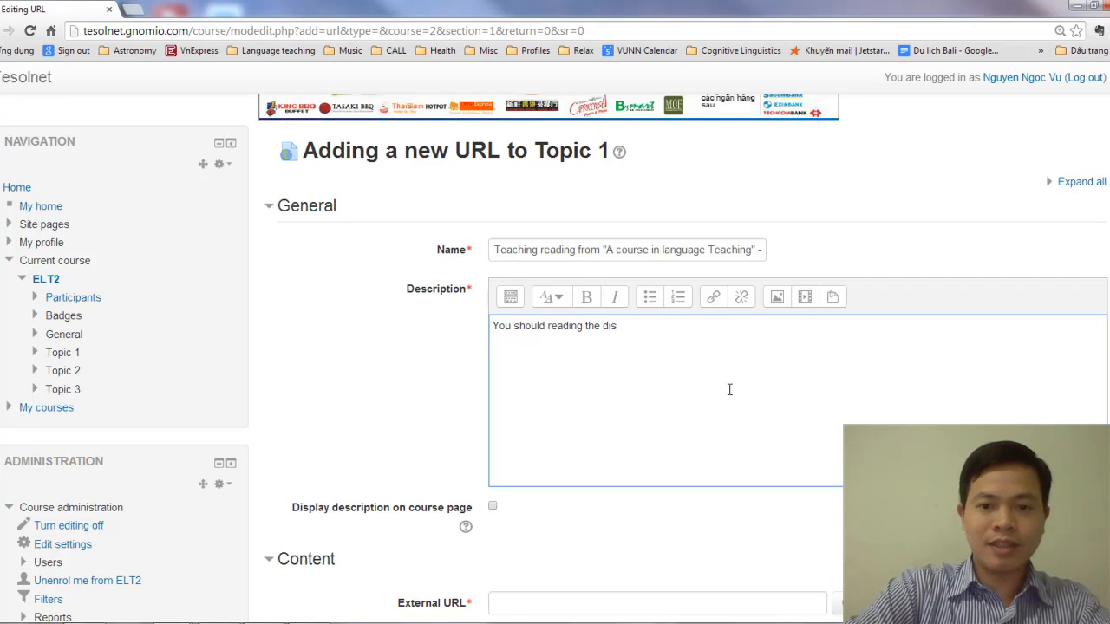
{"action": "type", "text": "cussion on"}
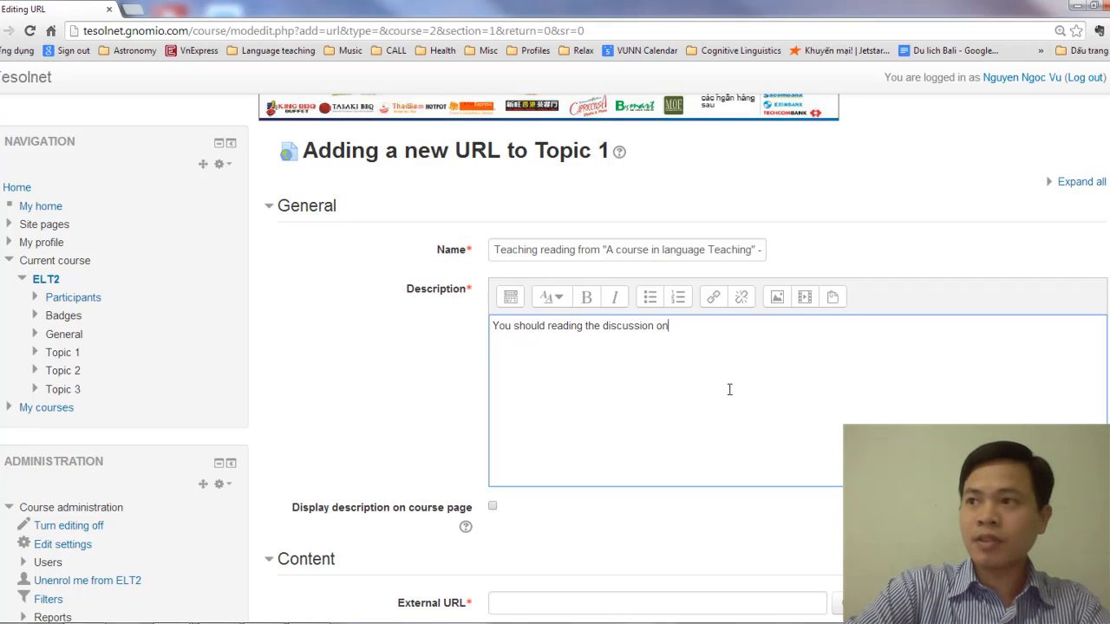
{"action": "type", "text": " types of r"}
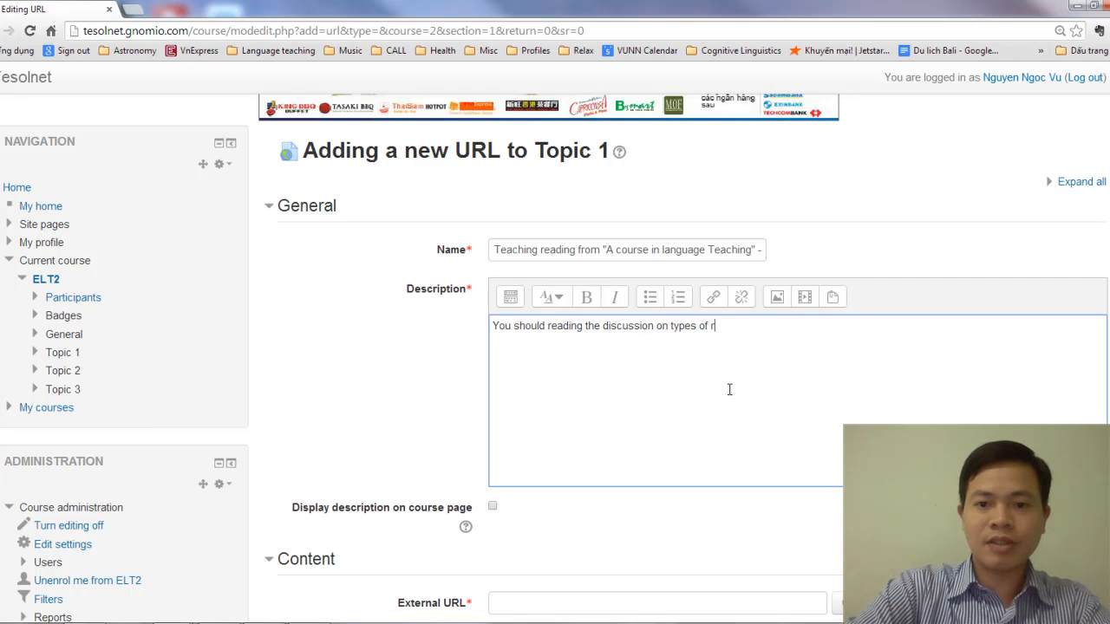
{"action": "type", "text": "eading activt"}
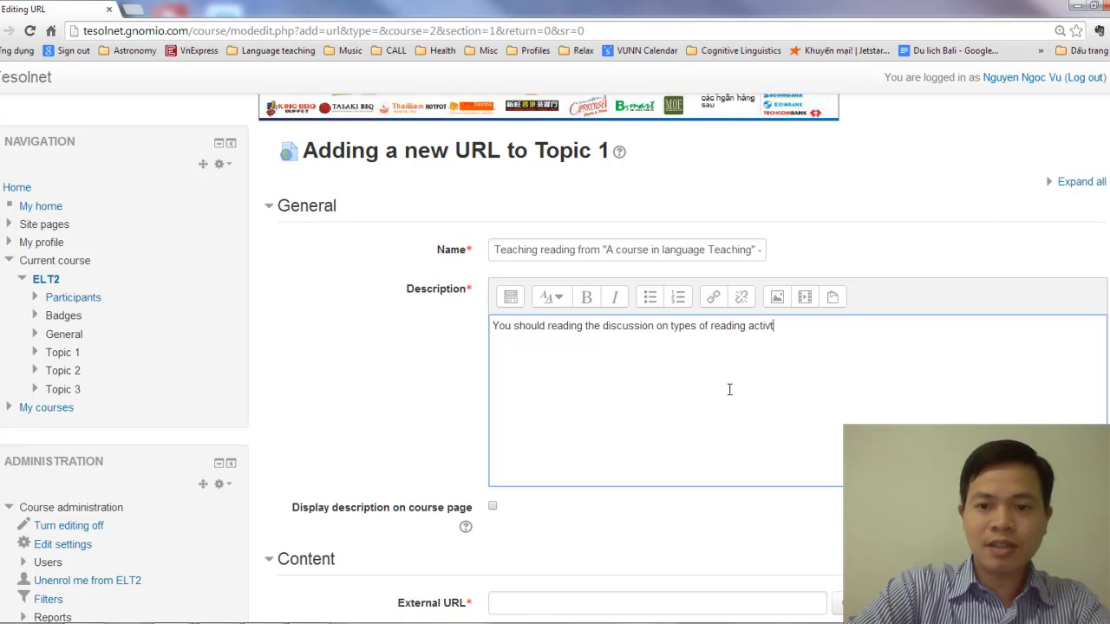
{"action": "type", "text": "ies"}
{"action": "key", "text": "BackSpace"}
{"action": "key", "text": "BackSpace"}
{"action": "key", "text": "BackSpace"}
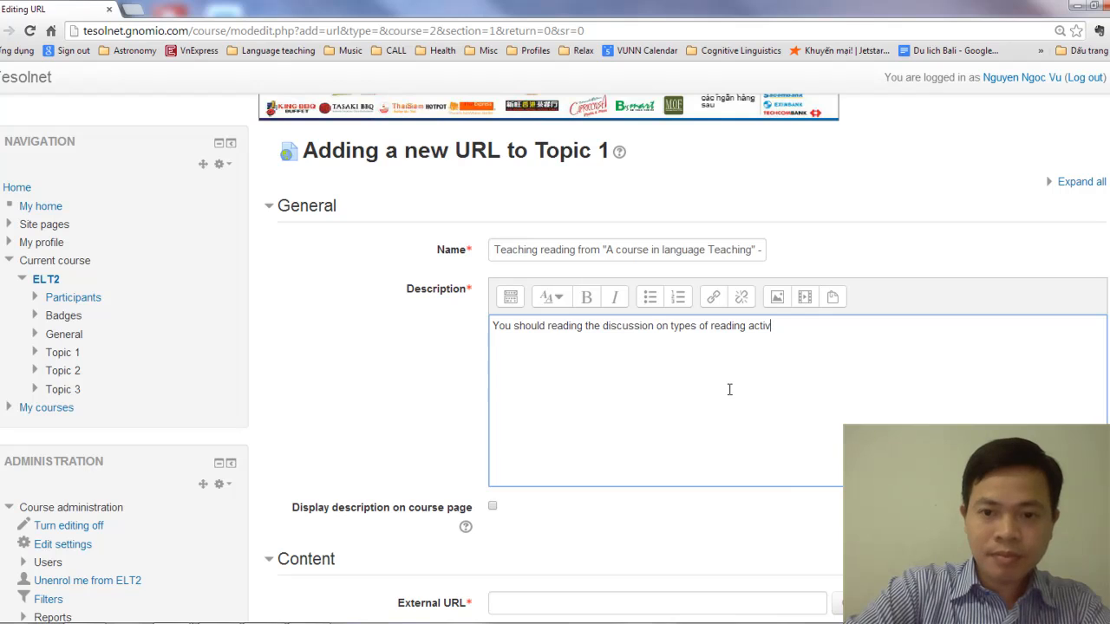
{"action": "type", "text": "ities and"}
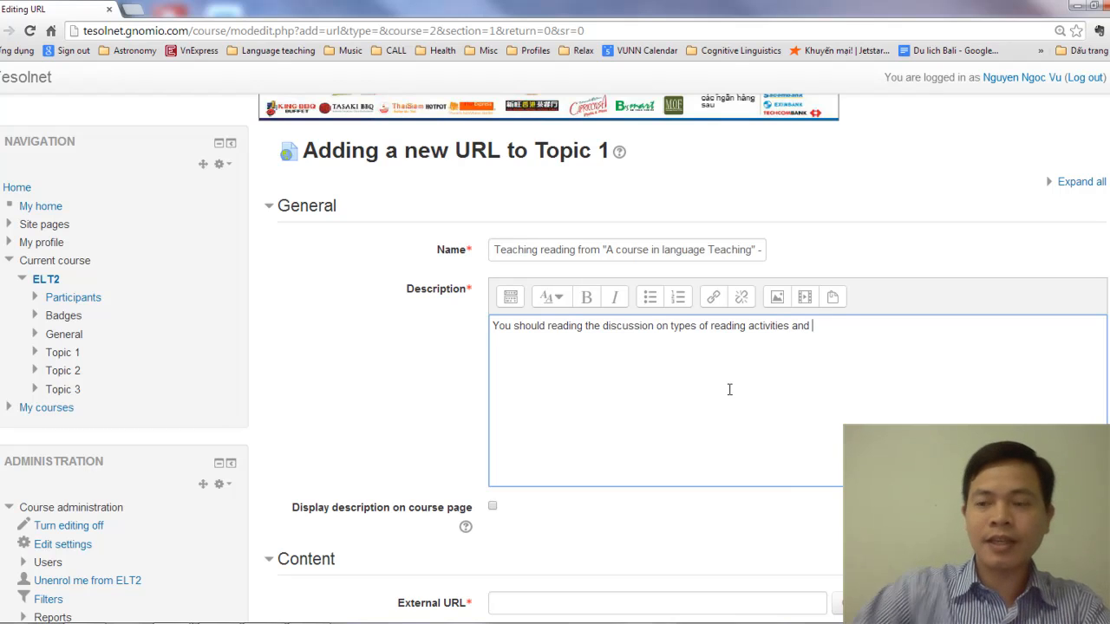
Complete the description with "ideas for improving students' reading skills"
{"action": "key", "text": "alt+Tab"}
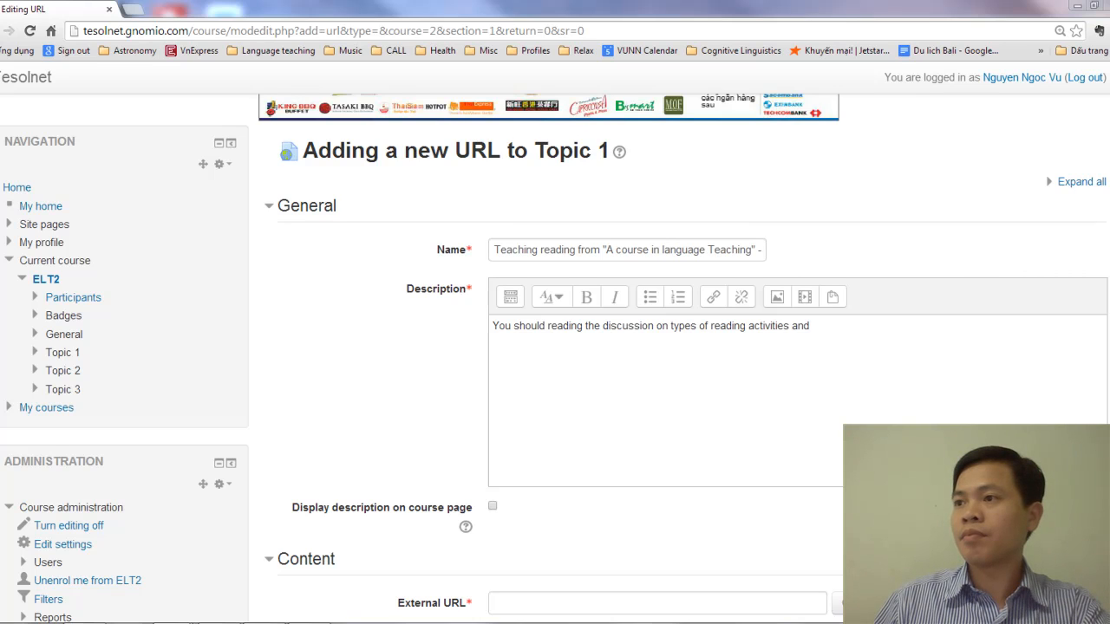
{"action": "left_click", "coordinate": [851, 327]}
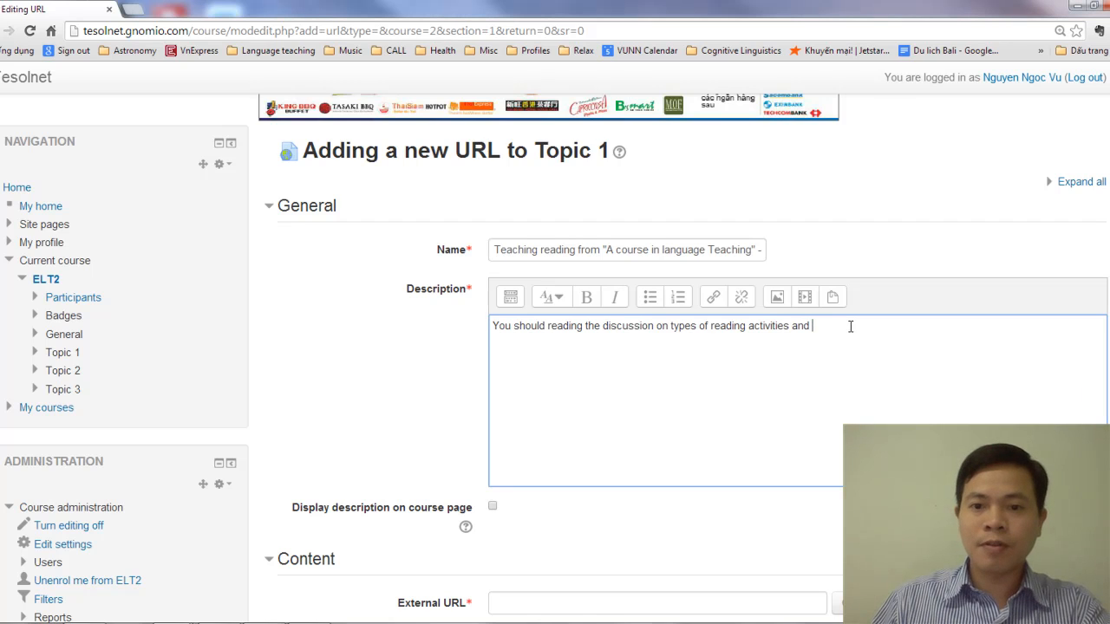
{"action": "type", "text": "imp"}
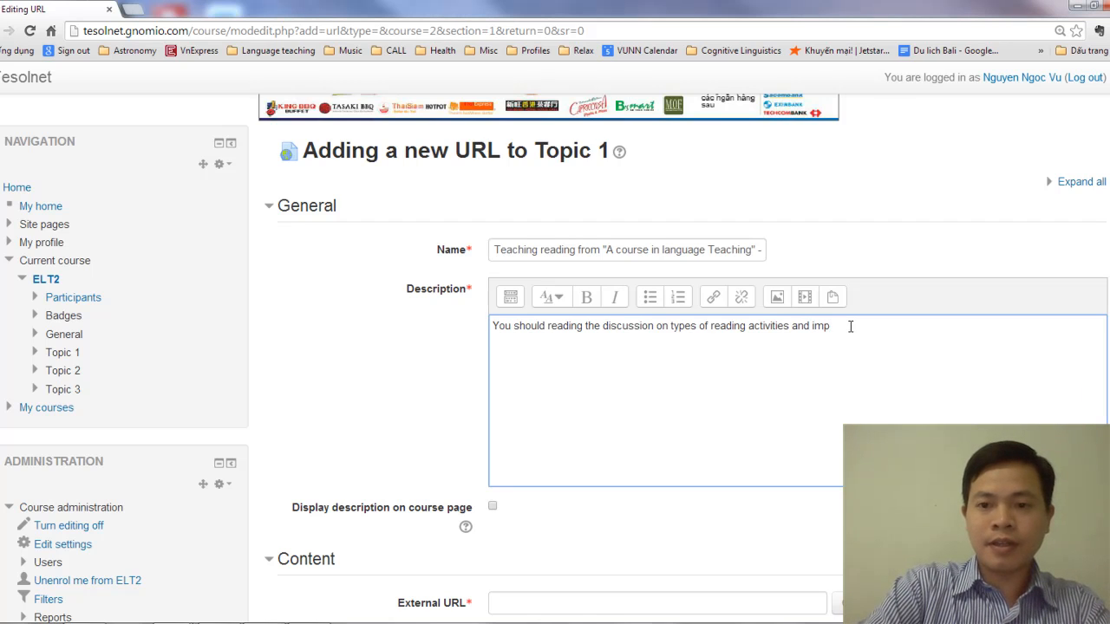
{"action": "key", "text": "BackSpace"}
{"action": "key", "text": "BackSpace"}
{"action": "key", "text": "BackSpace"}
{"action": "type", "text": "ideas fo"}
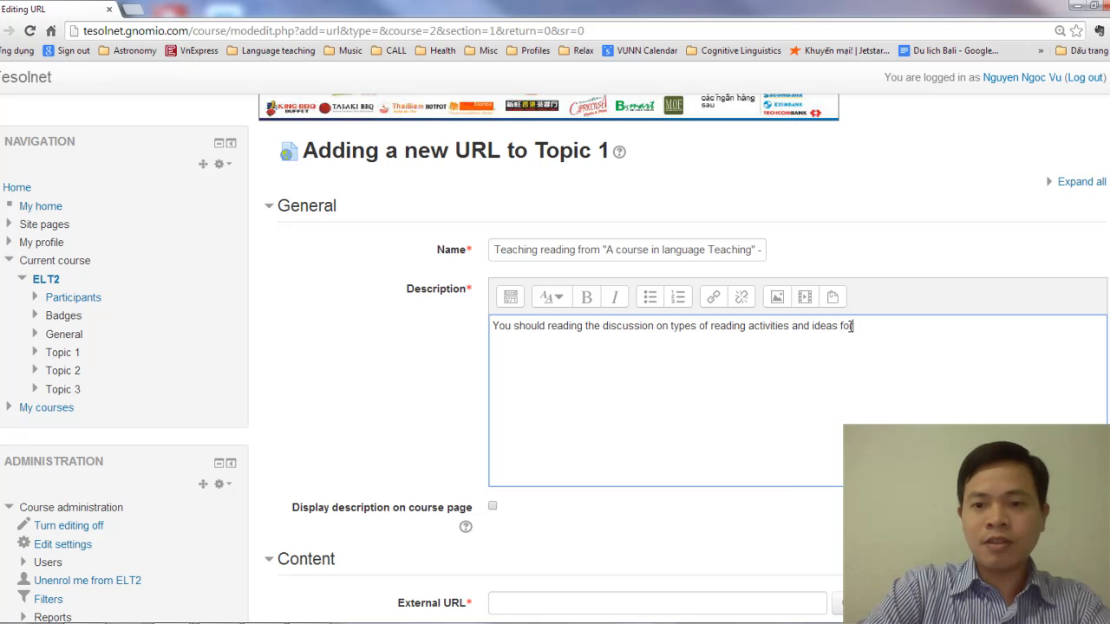
{"action": "type", "text": "r improve"}
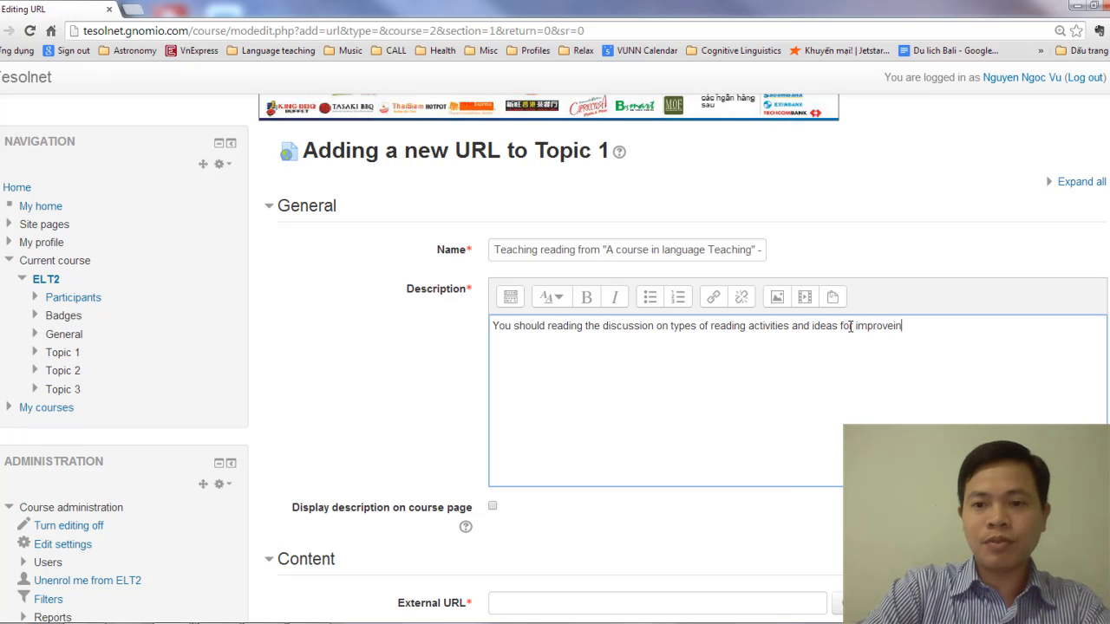
{"action": "key", "text": "BackSpace"}
{"action": "type", "text": "ing students"}
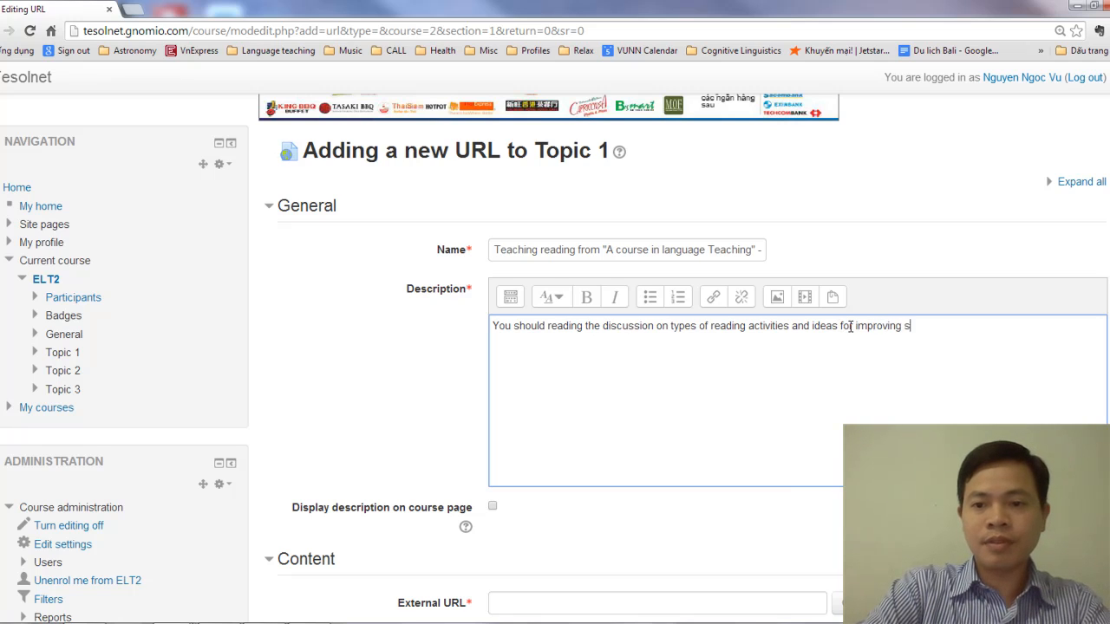
{"action": "type", "text": "' reading skills"}
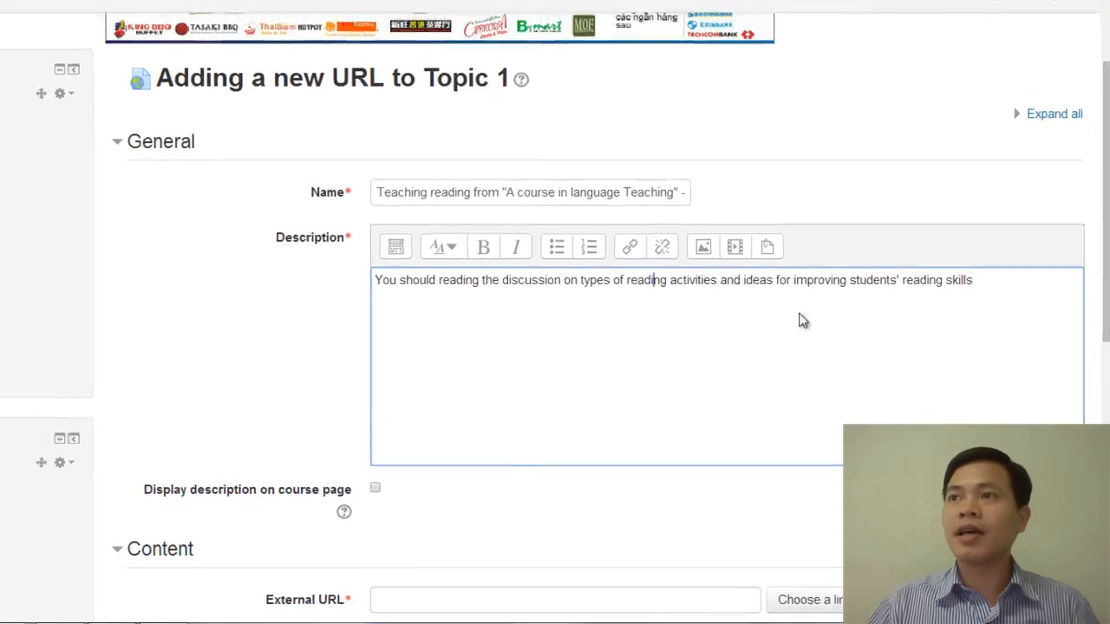
Switch to the Penny Ur "Teaching reading" document in Word Online and copy its web address
{"action": "left_click_drag", "start_coordinate": [156, 9], "coordinate": [512, 296]}
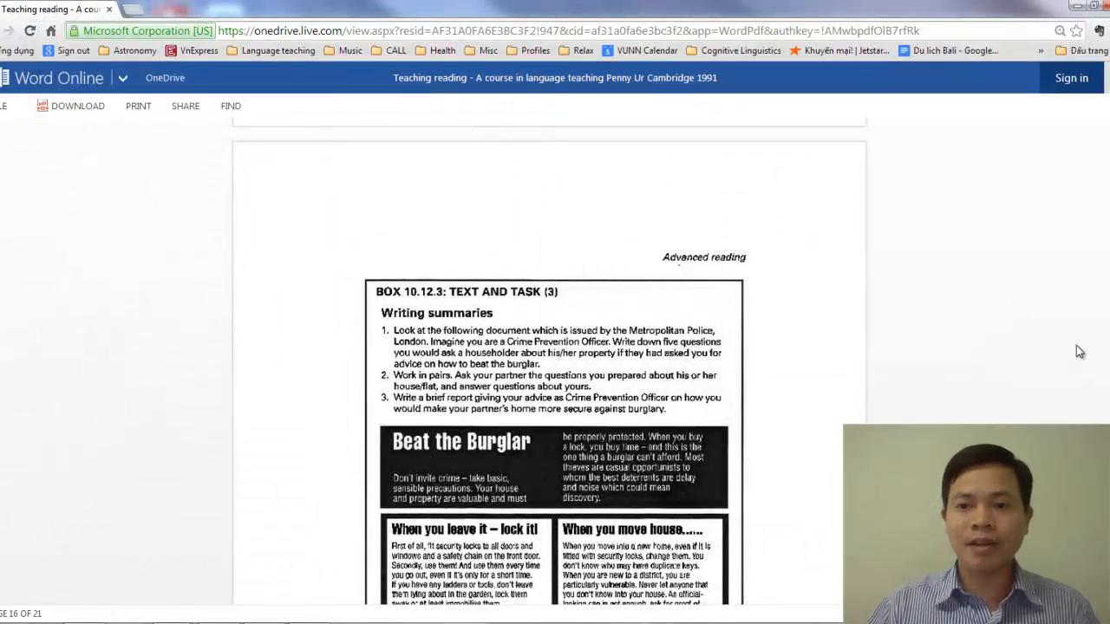
{"action": "left_click_drag", "start_coordinate": [1107, 465], "coordinate": [1107, 139]}
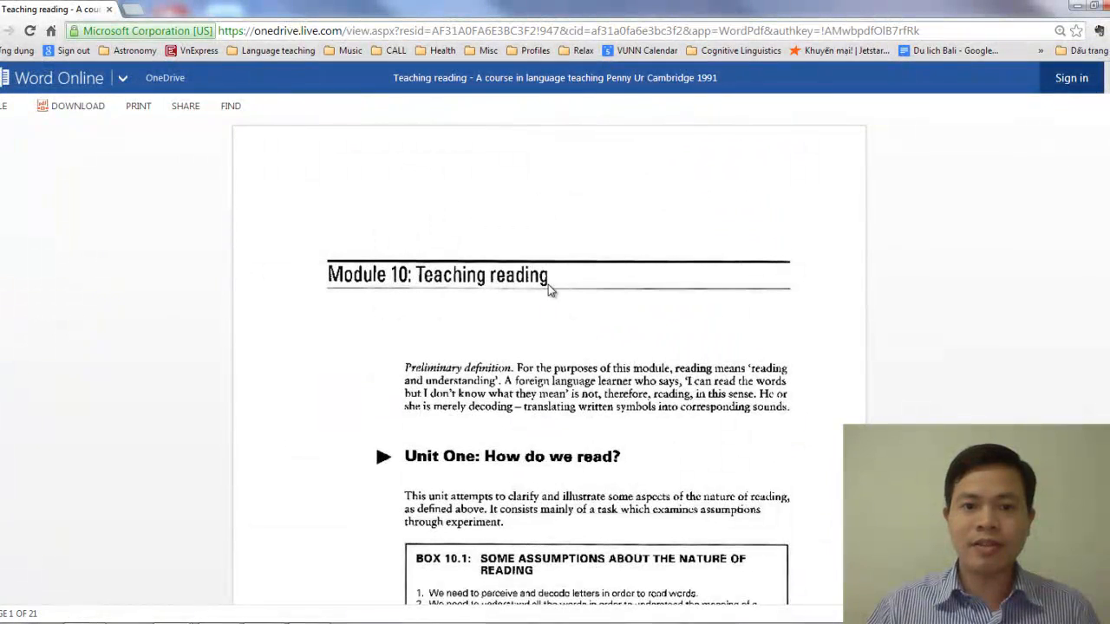
{"action": "scroll", "coordinate": [657, 416], "scroll_direction": "down", "scroll_amount": 2}
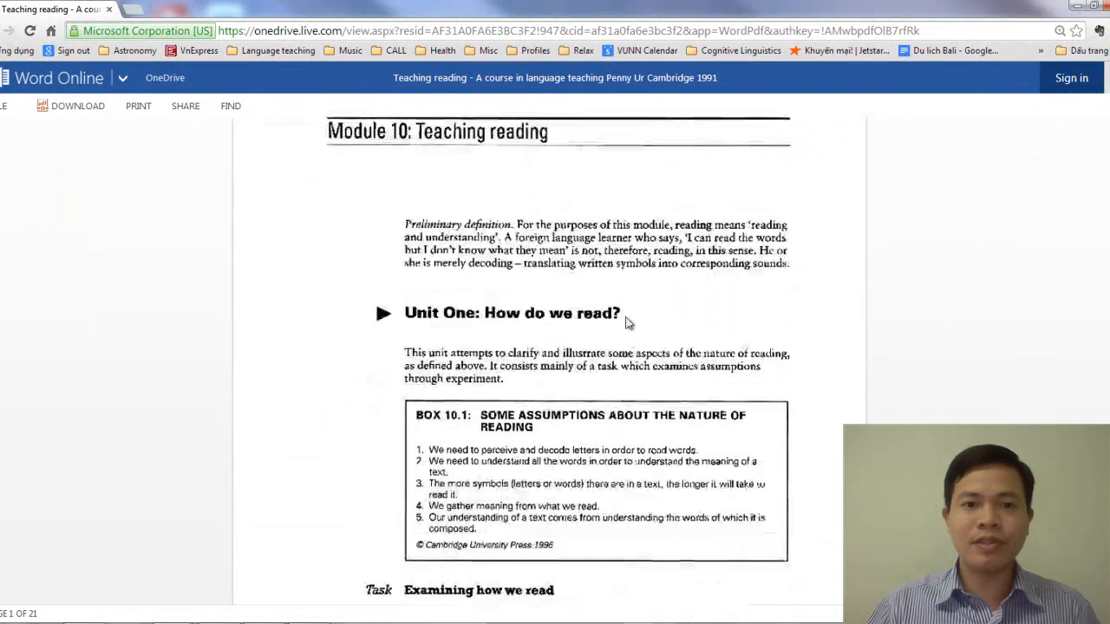
{"action": "left_click", "coordinate": [550, 31]}
{"action": "right_click", "coordinate": [550, 31]}
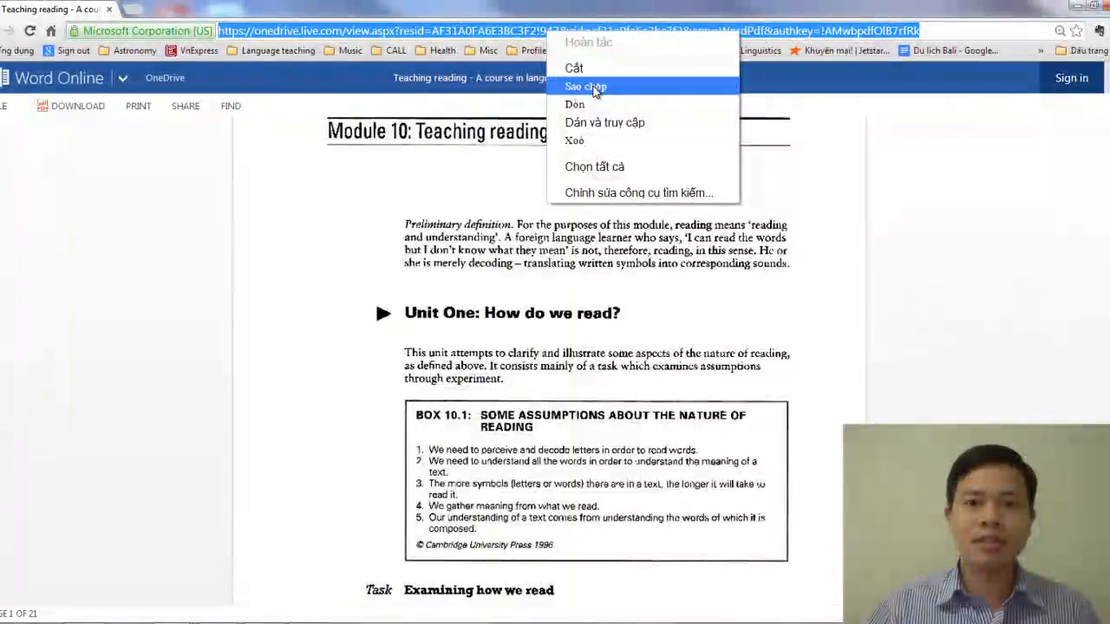
{"action": "left_click", "coordinate": [587, 84]}
Return to the new URL form in Moodle and paste the copied OneDrive link as the external URL
{"action": "key", "text": "alt+Tab"}
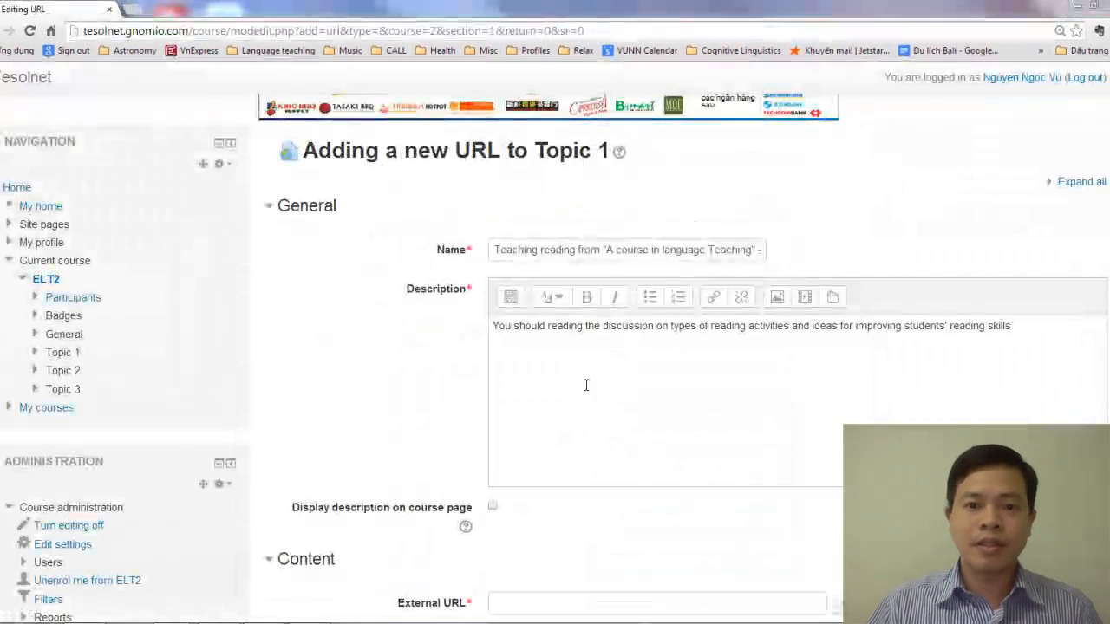
{"action": "scroll", "coordinate": [468, 434], "scroll_direction": "down", "scroll_amount": 3}
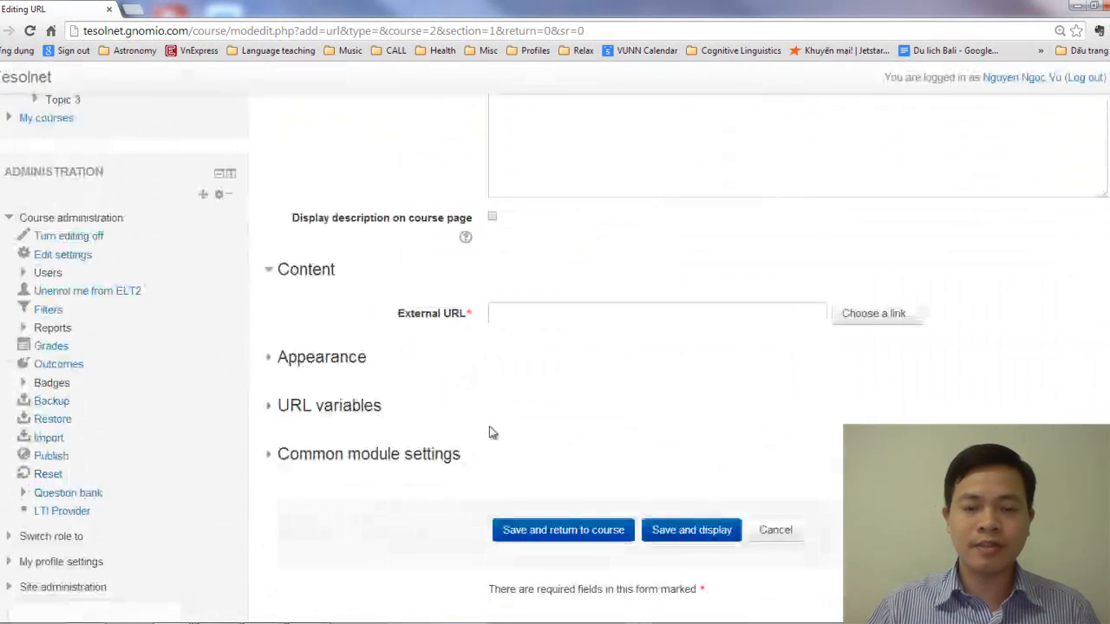
{"action": "left_click", "coordinate": [541, 314]}
{"action": "right_click", "coordinate": [541, 315]}
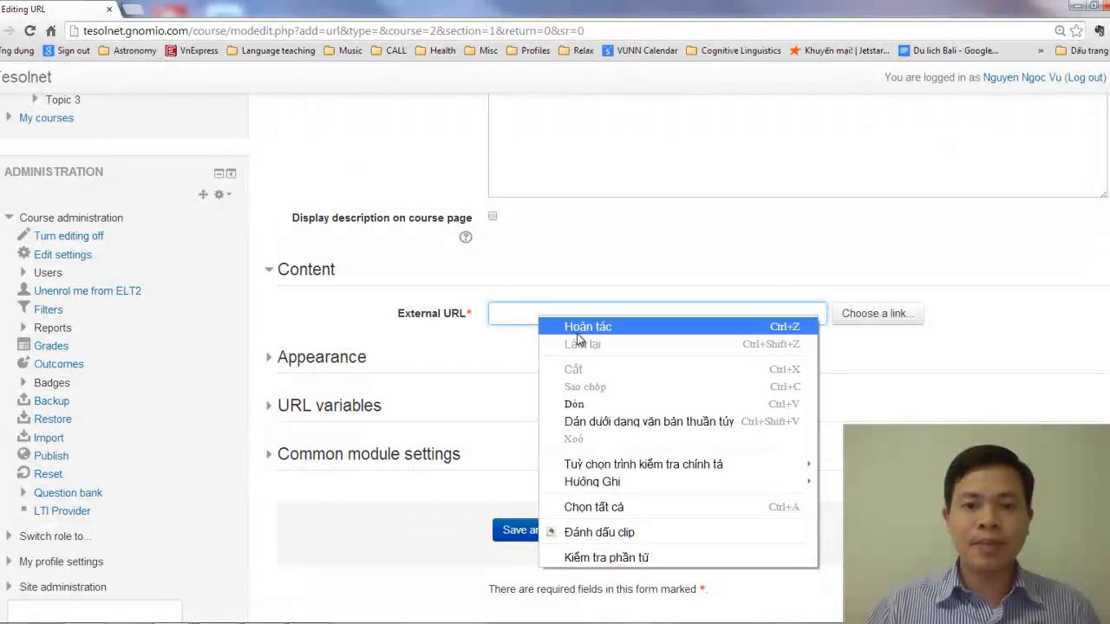
{"action": "left_click", "coordinate": [579, 404]}
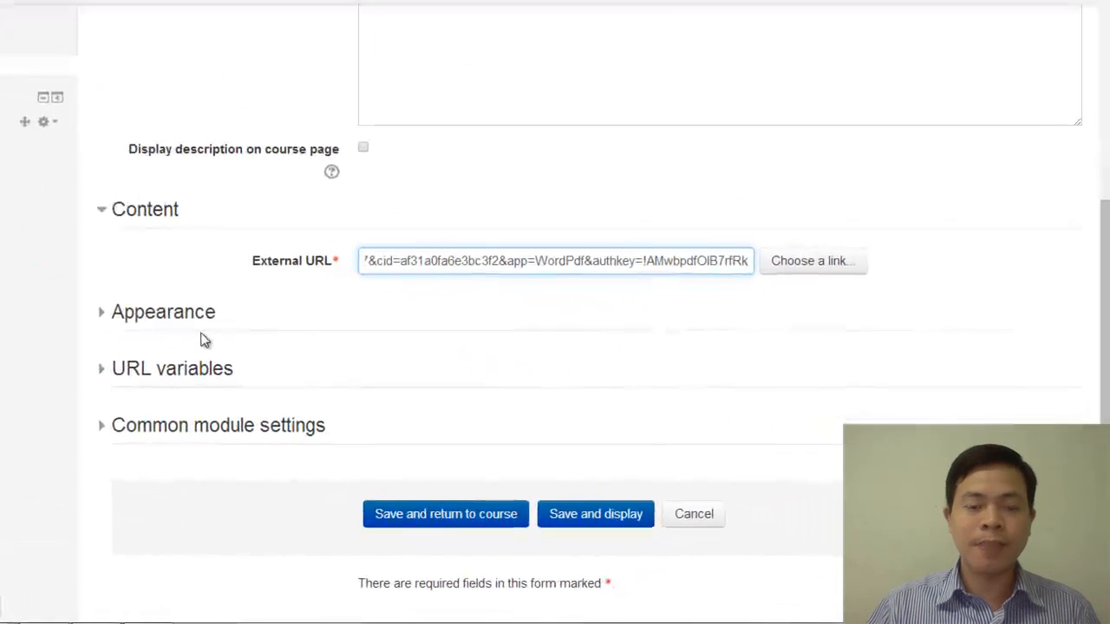
Set the URL resource's display option to In pop-up, then save it and return to the course page
{"action": "left_click", "coordinate": [286, 351]}
{"action": "left_click", "coordinate": [386, 365]}
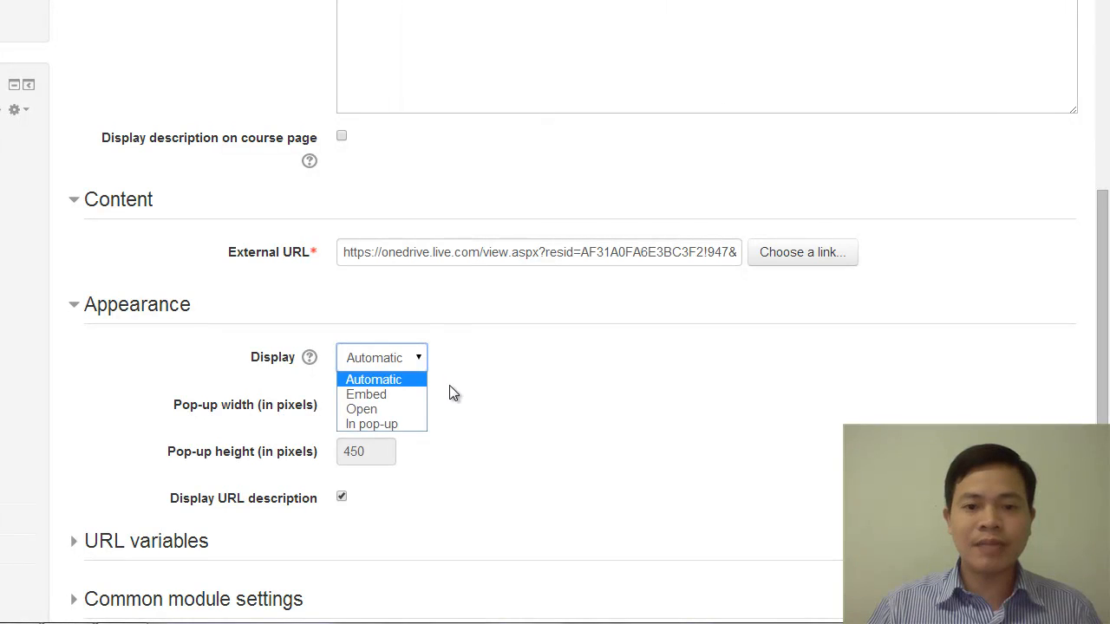
{"action": "left_click", "coordinate": [401, 423]}
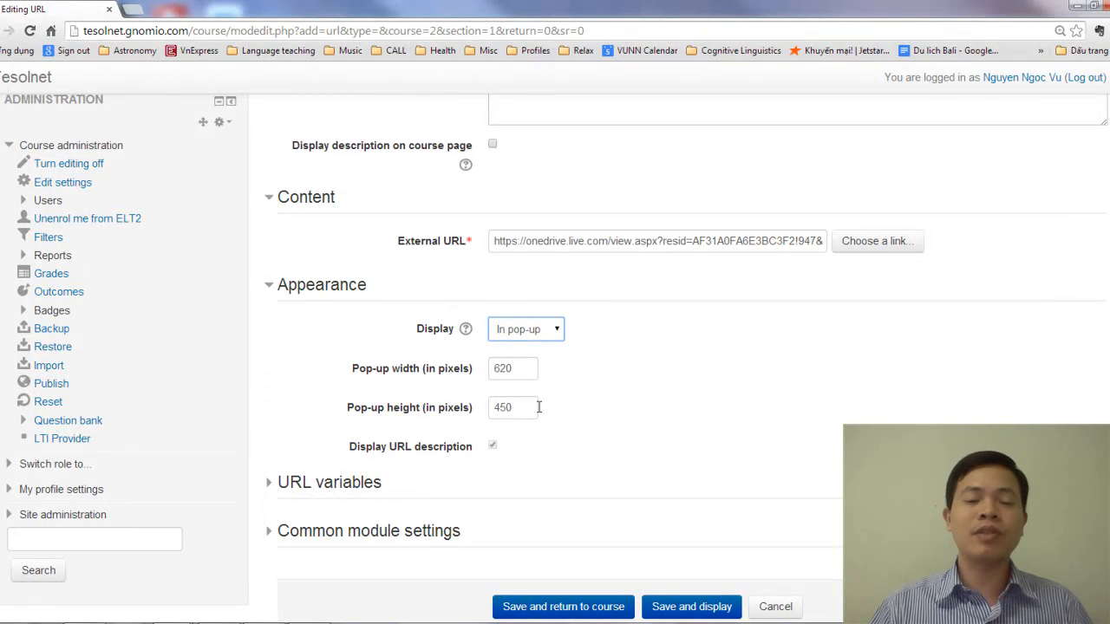
{"action": "scroll", "coordinate": [566, 372], "scroll_direction": "down", "scroll_amount": 1}
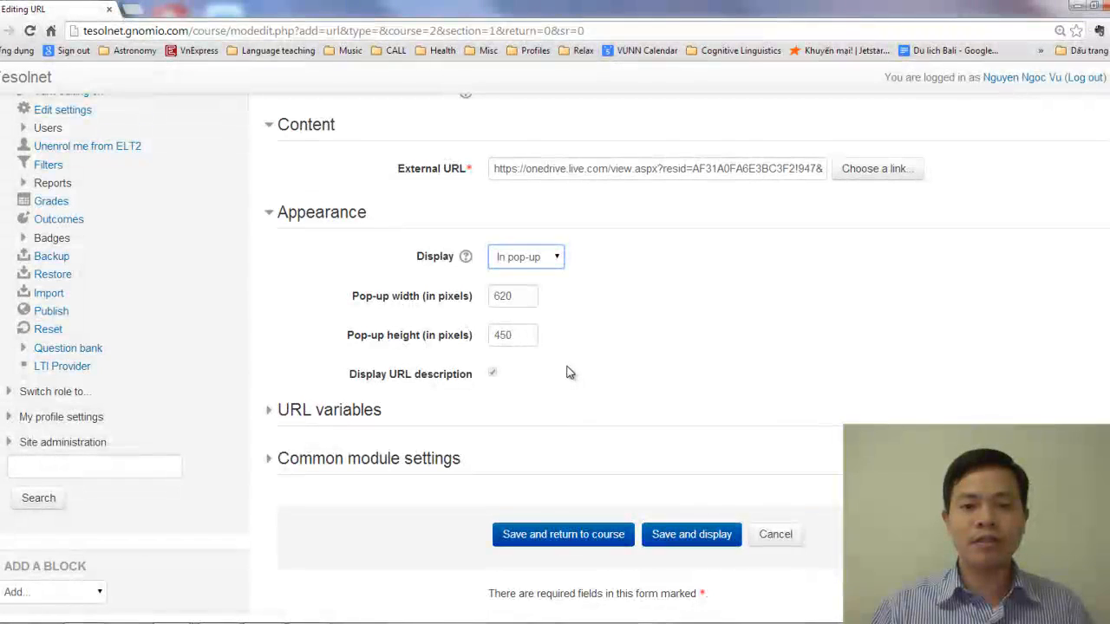
{"action": "scroll", "coordinate": [567, 471], "scroll_direction": "down", "scroll_amount": 1}
{"action": "left_click", "coordinate": [567, 472]}
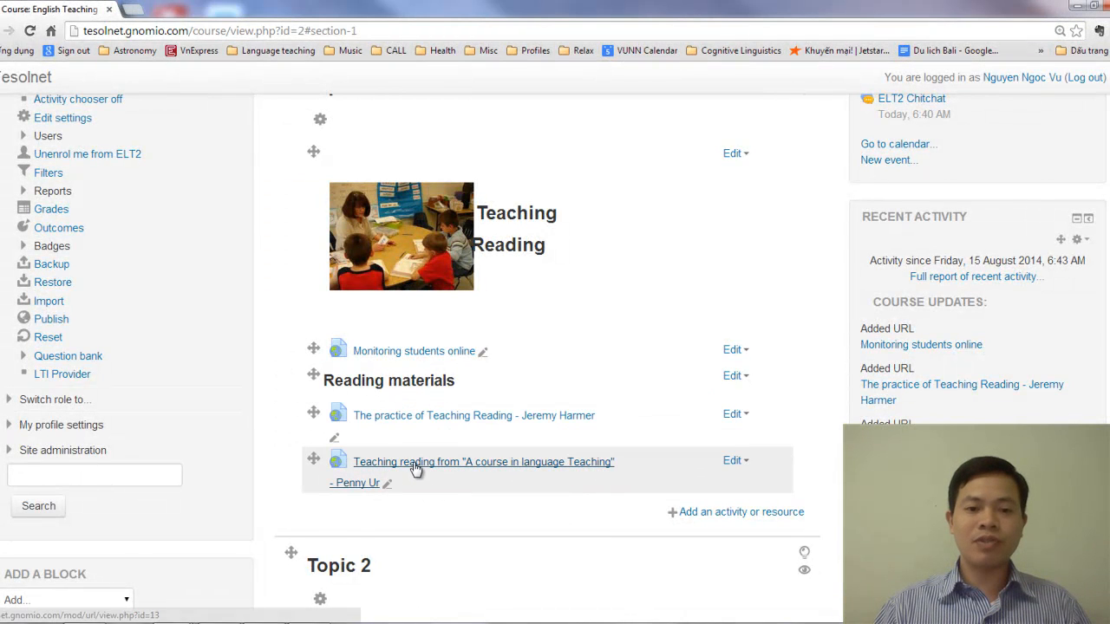
Check the saved Penny Ur reading resource in a separate browser tab, then close that tab
{"action": "left_click", "coordinate": [414, 467]}
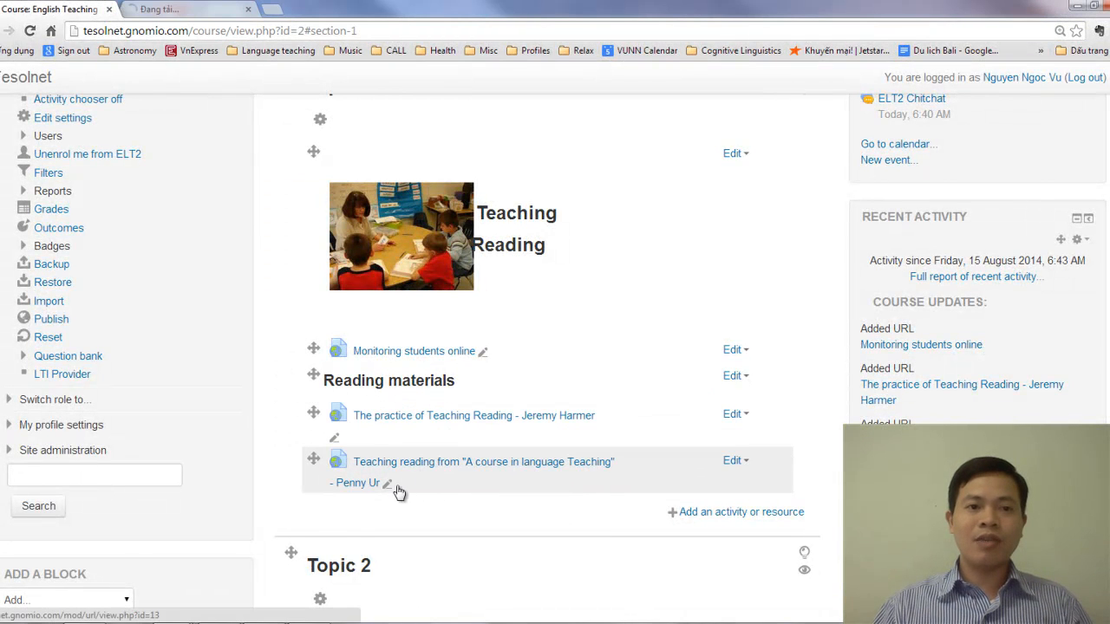
{"action": "left_click", "coordinate": [182, 12]}
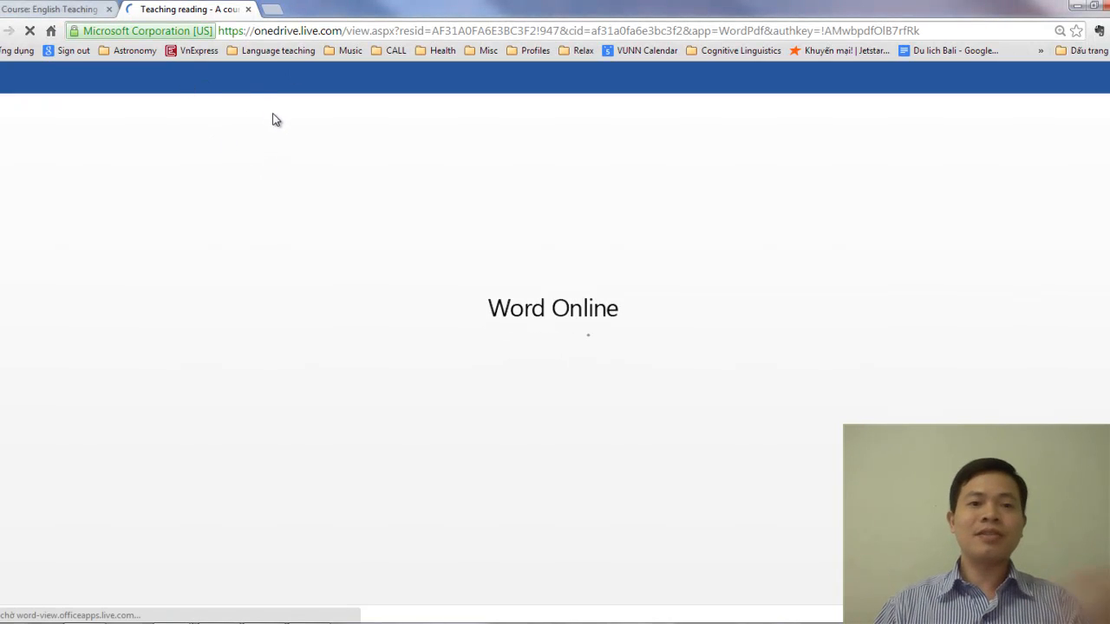
{"action": "left_click", "coordinate": [250, 12]}
Start adding another activity or resource to Topic 1 and browse the available activity types
{"action": "scroll", "coordinate": [564, 460], "scroll_direction": "down", "scroll_amount": 3}
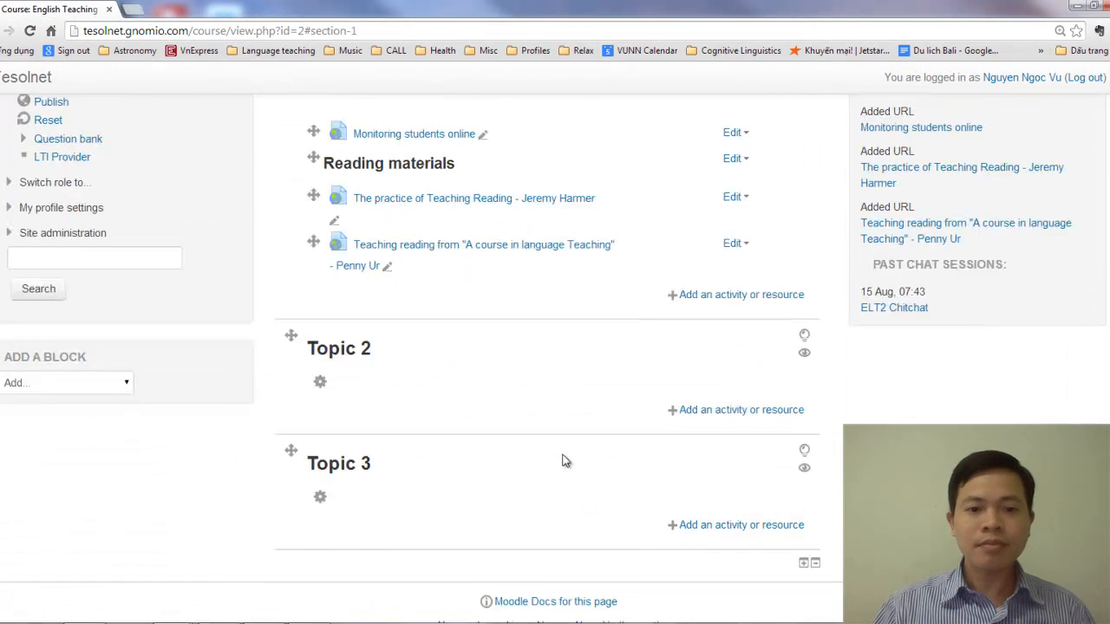
{"action": "left_click", "coordinate": [751, 295]}
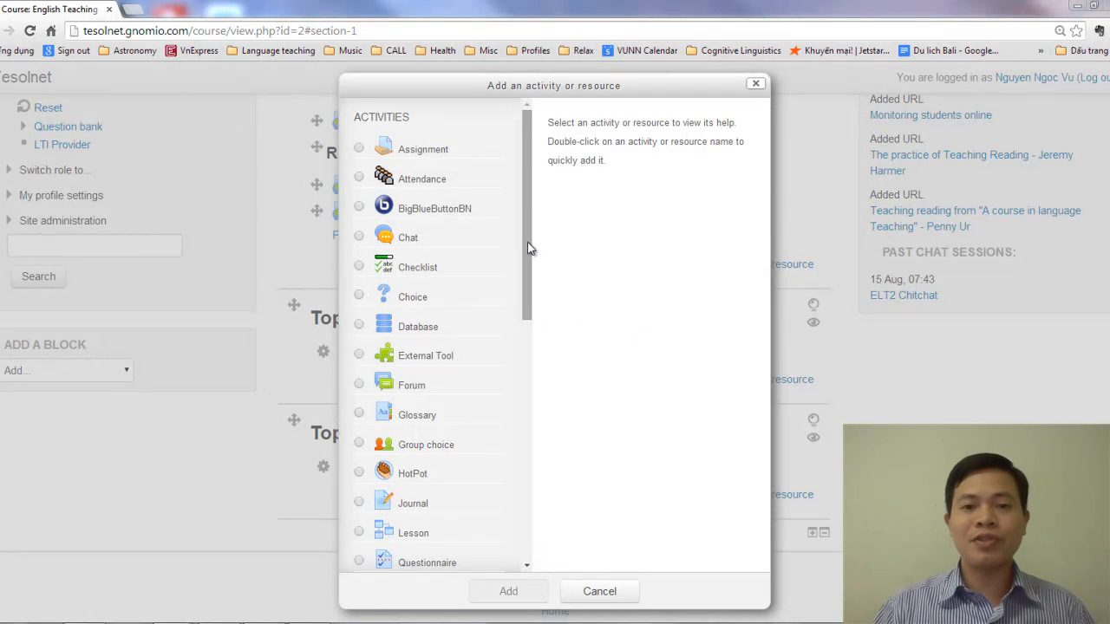
{"action": "left_click_drag", "start_coordinate": [525, 236], "coordinate": [525, 311]}
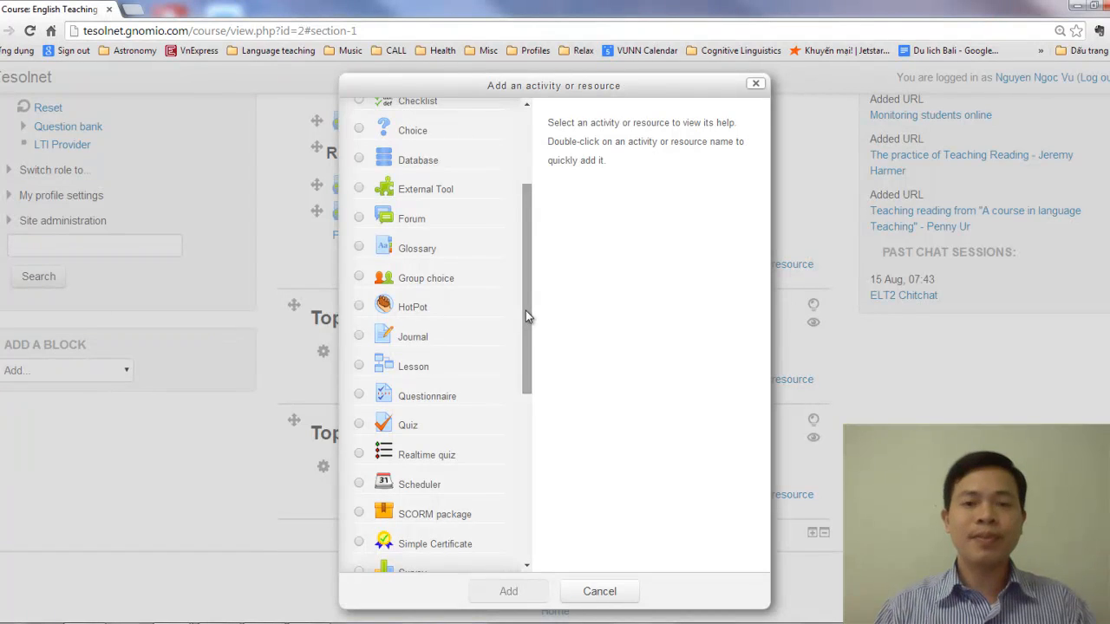
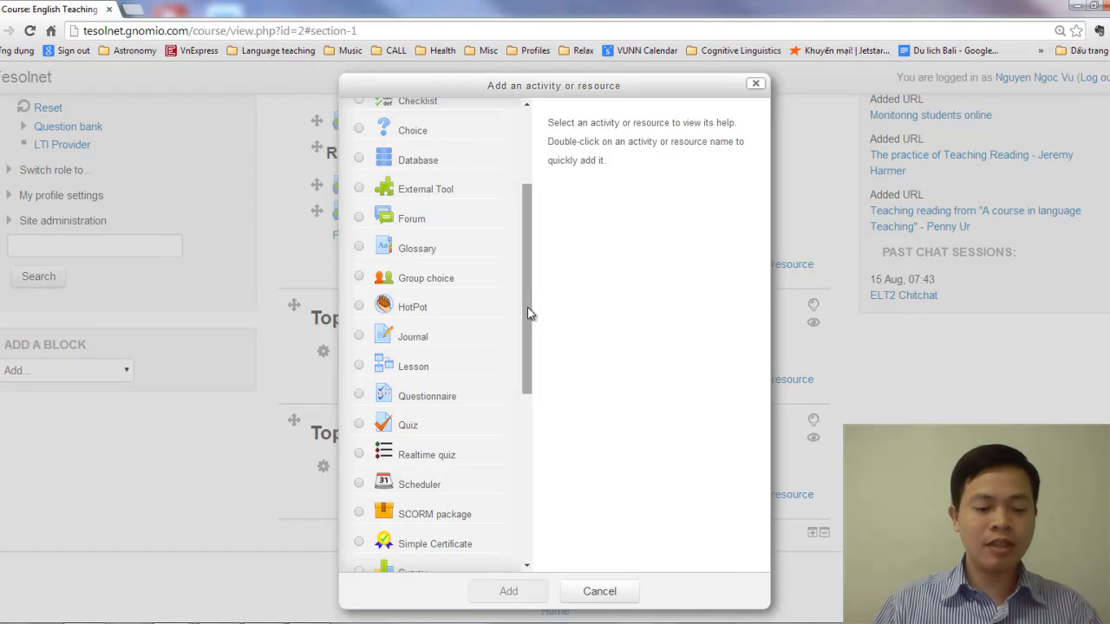
Add a new Label resource to Topic 1
{"action": "left_click_drag", "start_coordinate": [527, 312], "coordinate": [516, 533]}
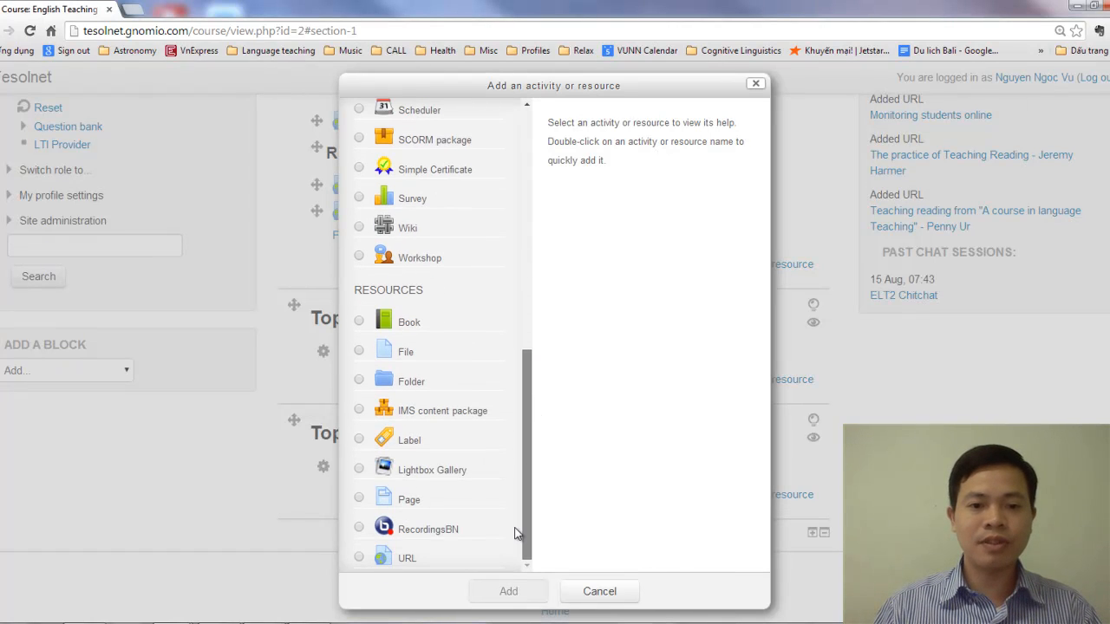
{"action": "left_click", "coordinate": [359, 441]}
{"action": "left_click", "coordinate": [509, 593]}
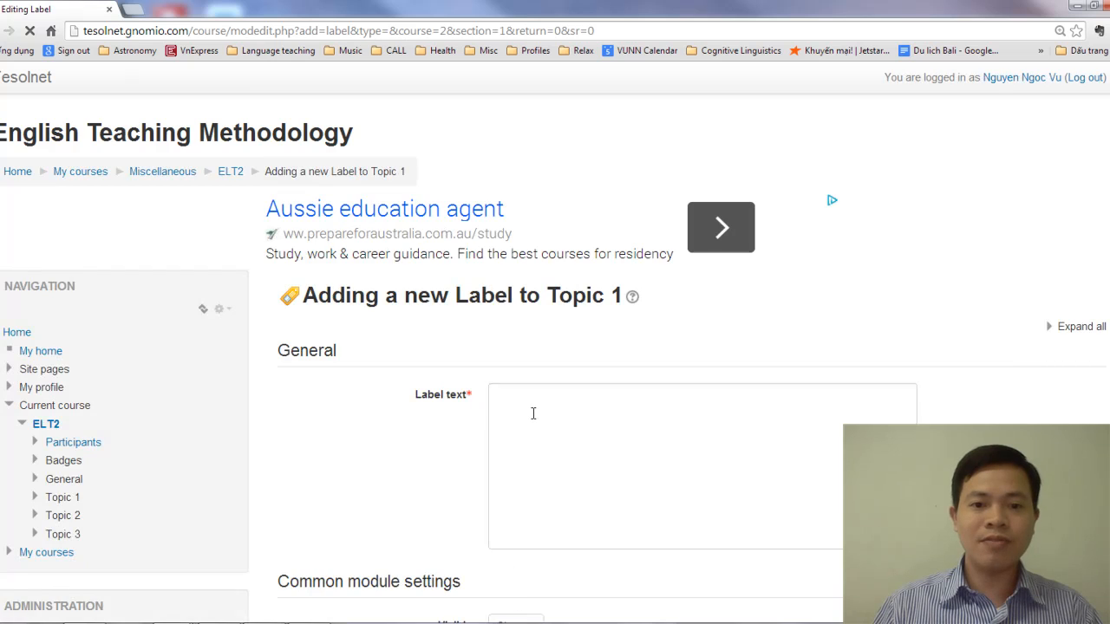
Enter "Lesson videos" as the label text
{"action": "left_click", "coordinate": [533, 414]}
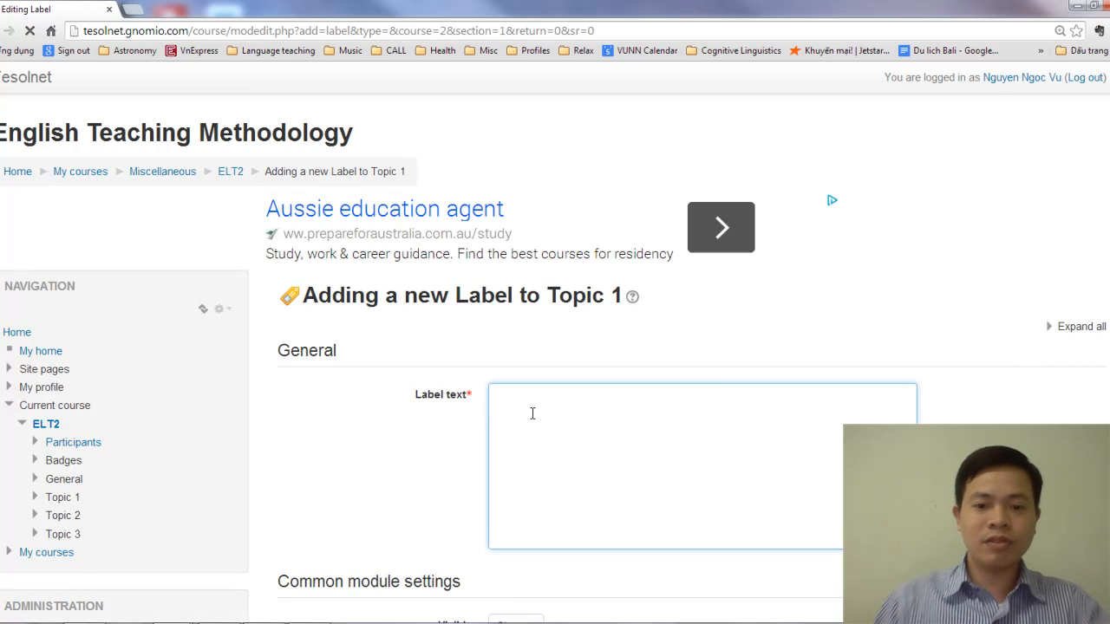
{"action": "type", "text": "Lesson"}
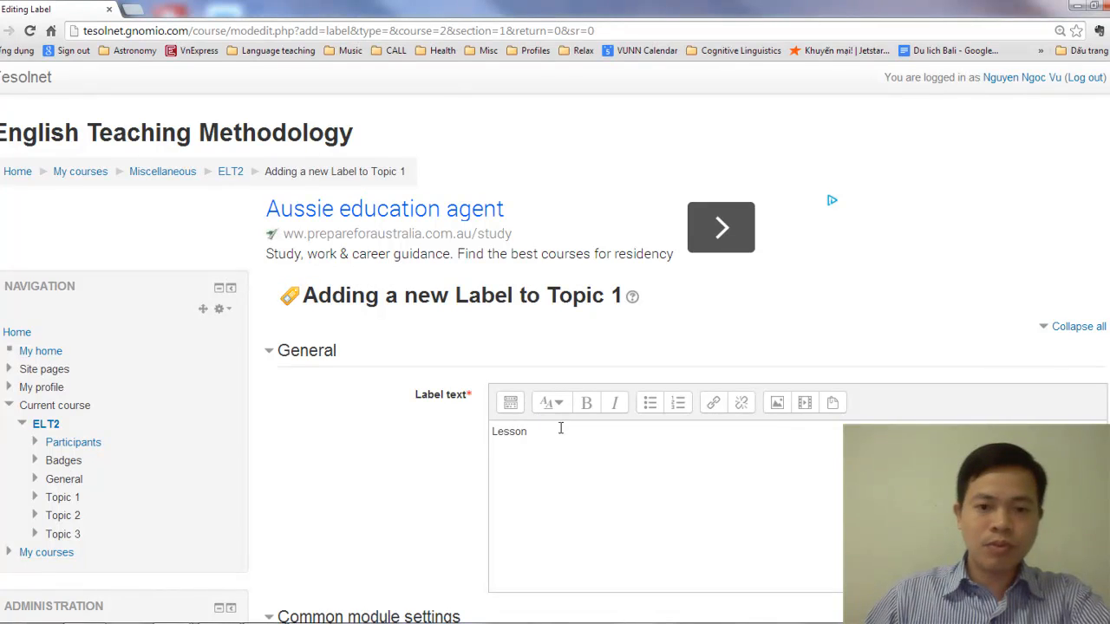
{"action": "left_click", "coordinate": [558, 443]}
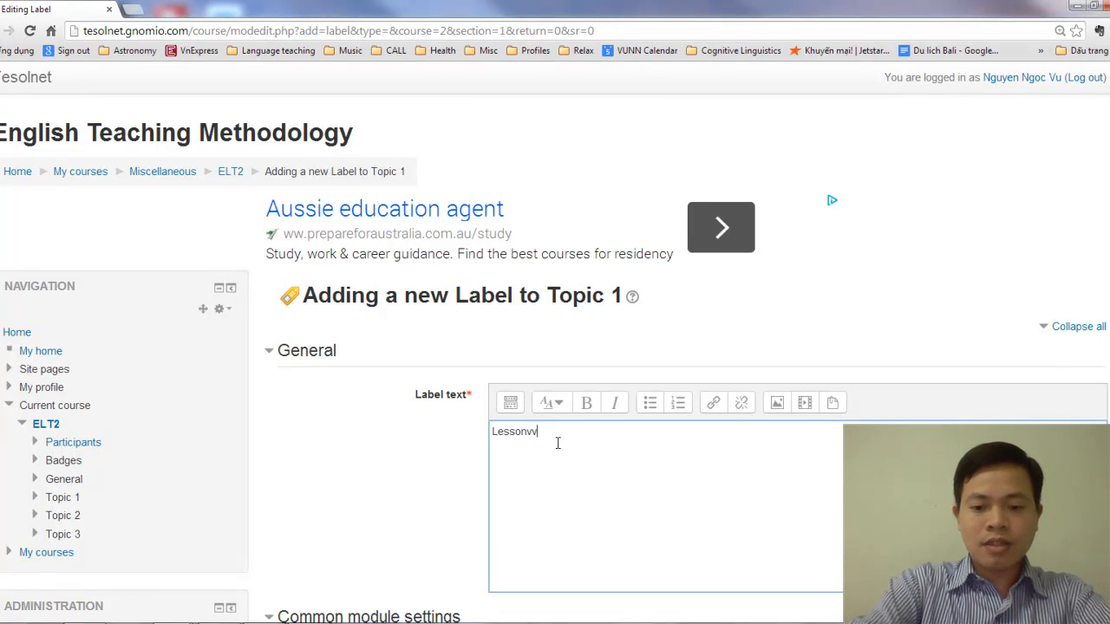
{"action": "type", "text": "v"}
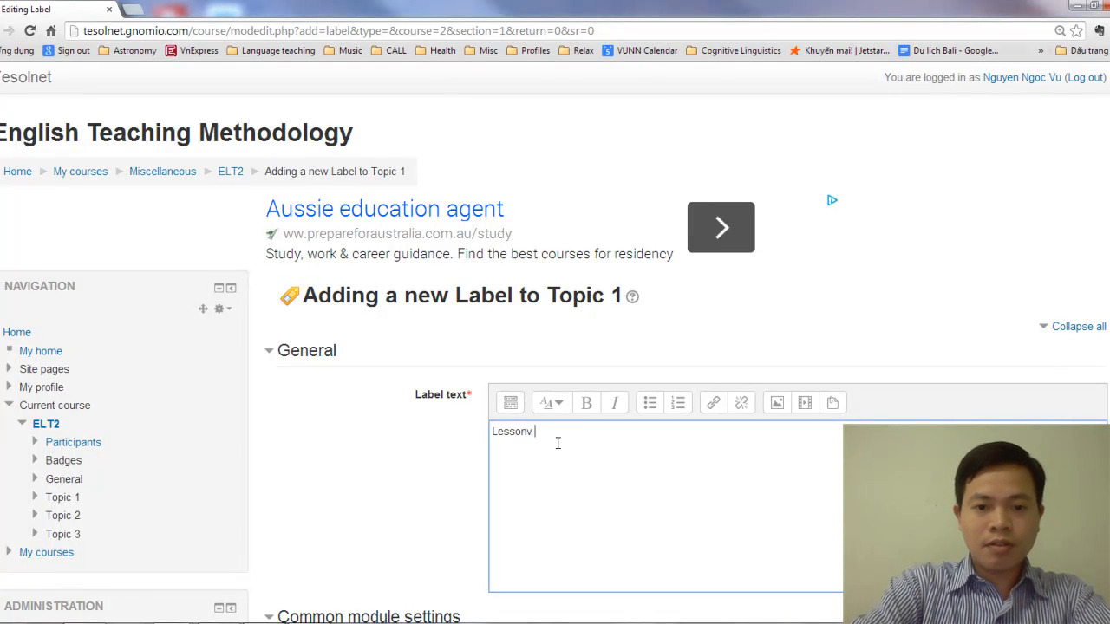
{"action": "key", "text": "BackSpace"}
{"action": "type", "text": "videos"}
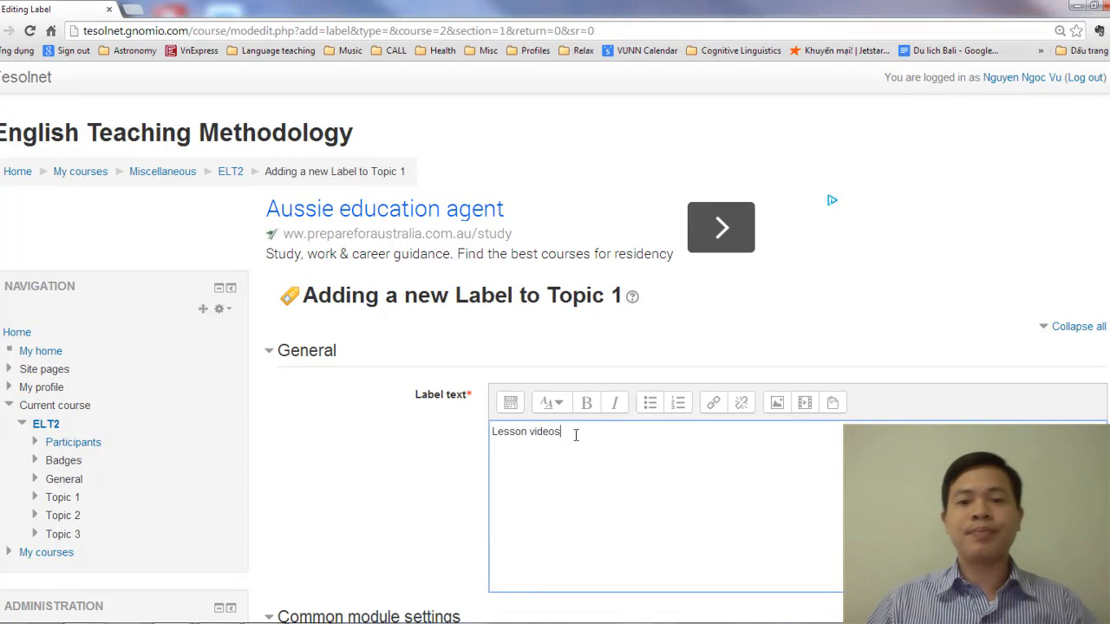
Format the "Lesson videos" label text as Heading 2, then save it and return to the course page
{"action": "left_click_drag", "start_coordinate": [576, 436], "coordinate": [493, 431]}
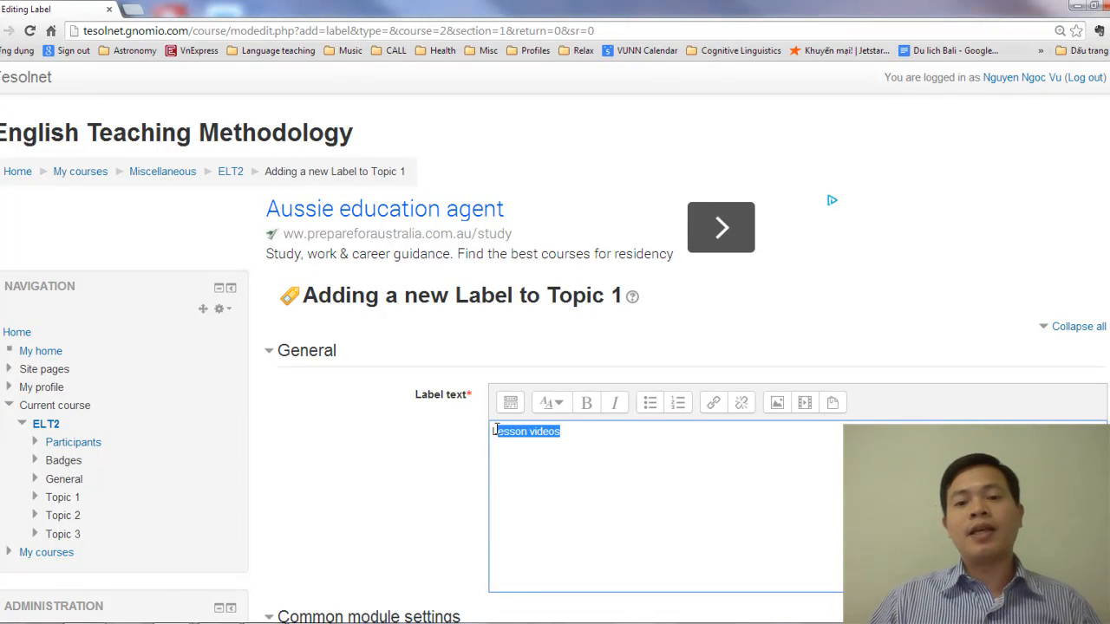
{"action": "left_click", "coordinate": [552, 415]}
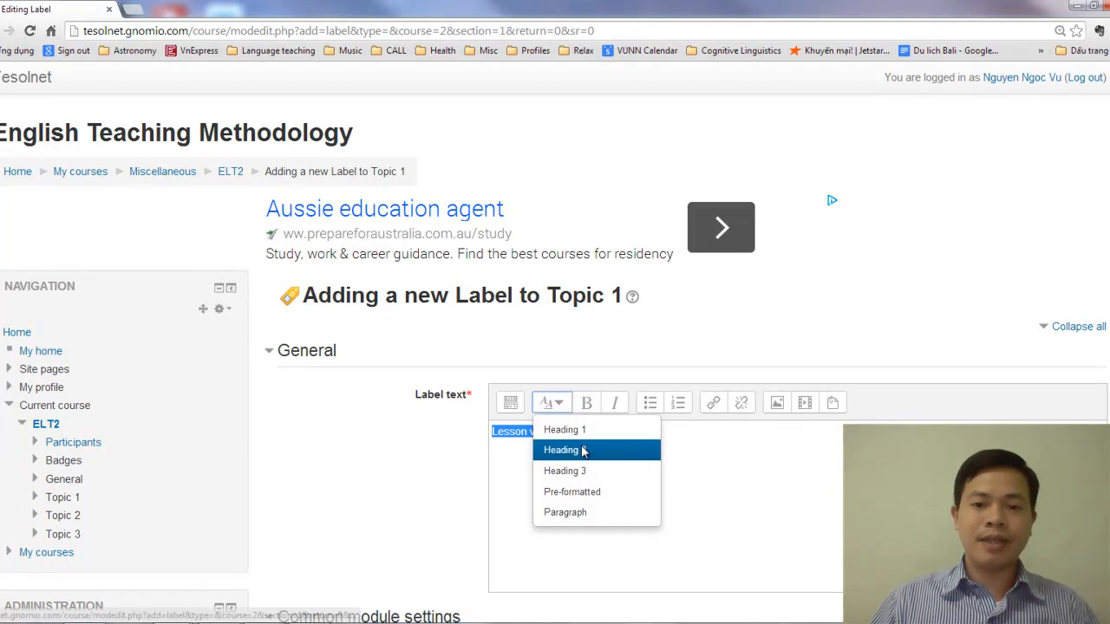
{"action": "left_click", "coordinate": [568, 448]}
{"action": "scroll", "coordinate": [646, 444], "scroll_direction": "down", "scroll_amount": 4}
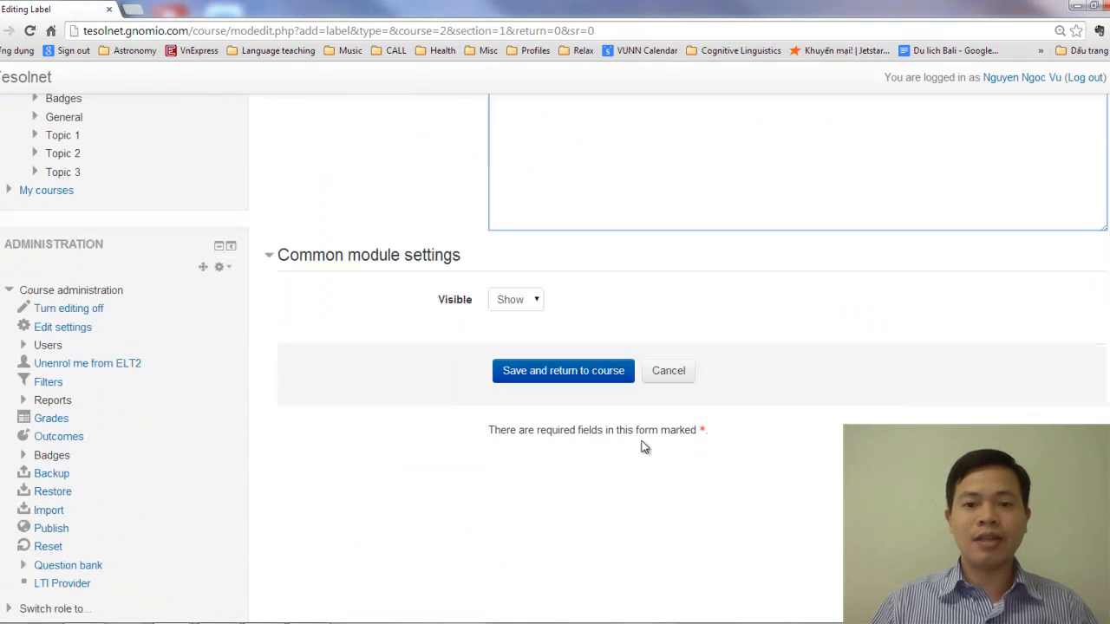
{"action": "left_click", "coordinate": [579, 373]}
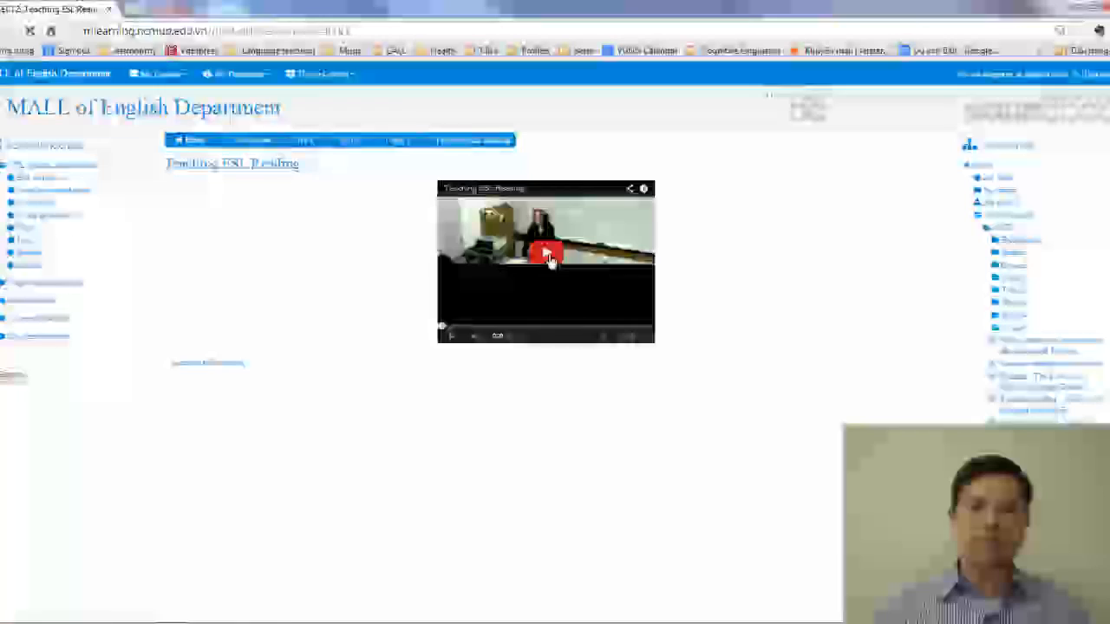
Open the Teaching ESL Reading video from the MALL course page on YouTube, then close the MALL tab
{"action": "left_click", "coordinate": [546, 258]}
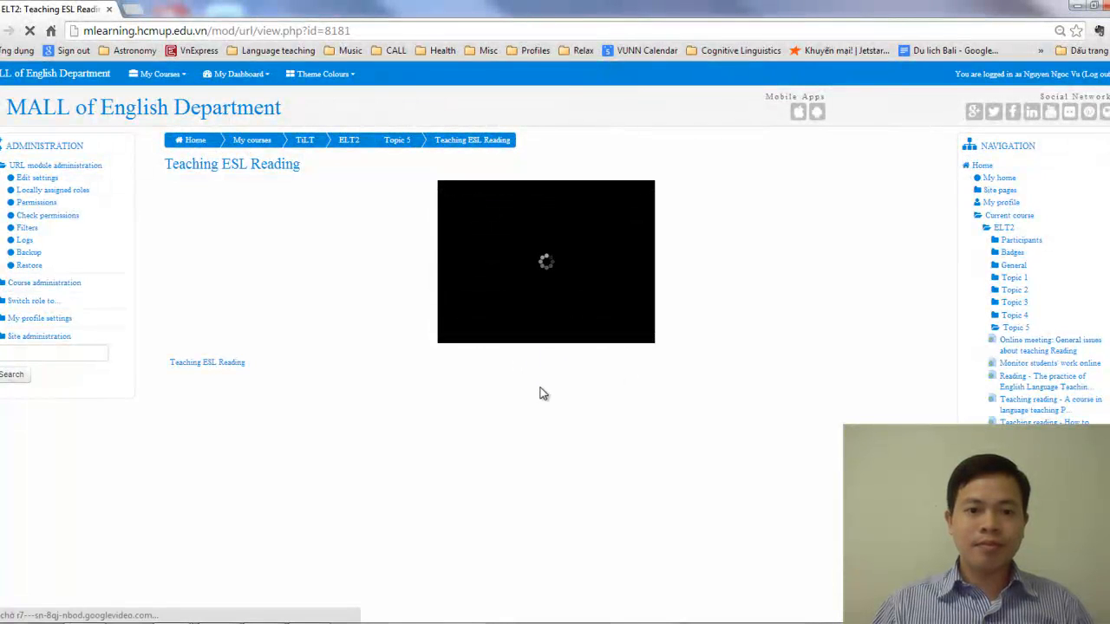
{"action": "scroll", "coordinate": [561, 427], "scroll_direction": "up", "scroll_amount": 1}
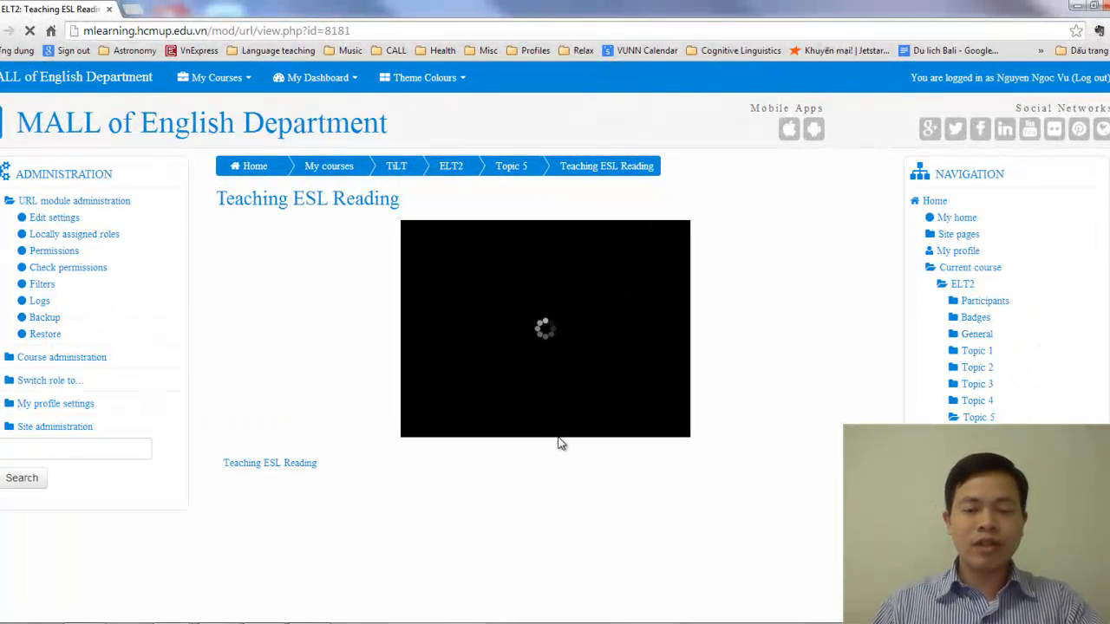
{"action": "scroll", "coordinate": [560, 440], "scroll_direction": "up", "scroll_amount": 2}
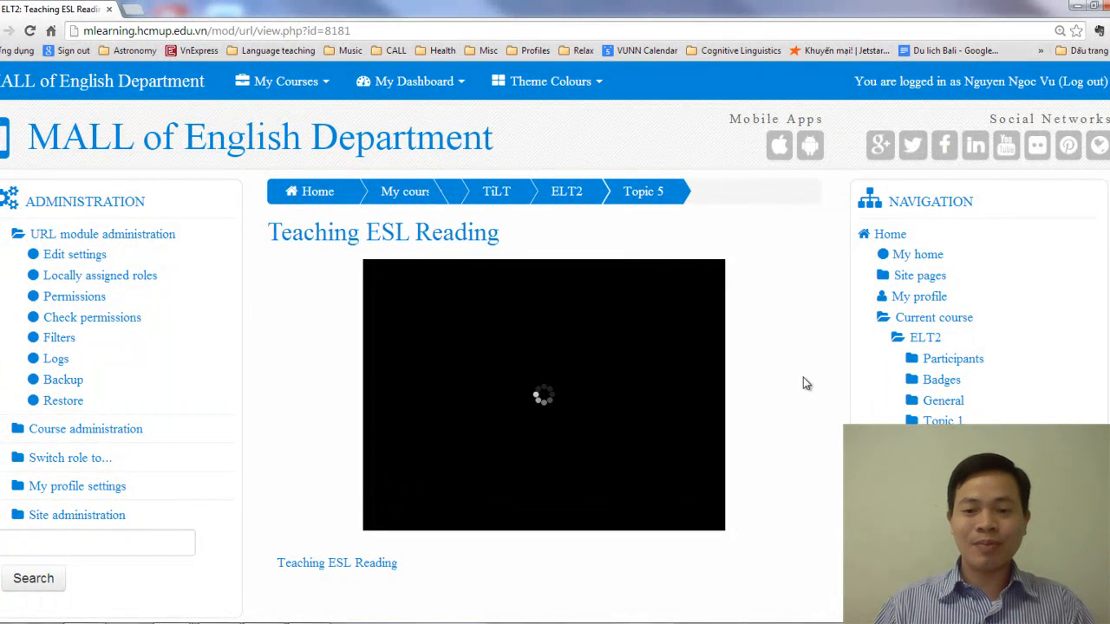
{"action": "scroll", "coordinate": [811, 397], "scroll_direction": "down", "scroll_amount": 2}
{"action": "scroll", "coordinate": [787, 388], "scroll_direction": "up", "scroll_amount": 1}
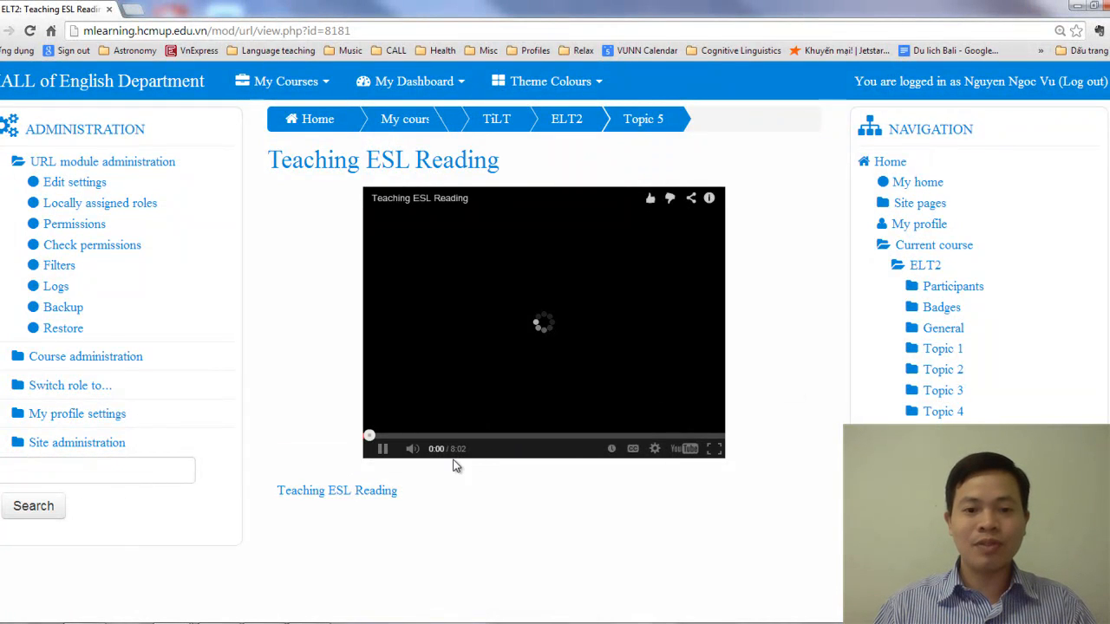
{"action": "left_click", "coordinate": [689, 448]}
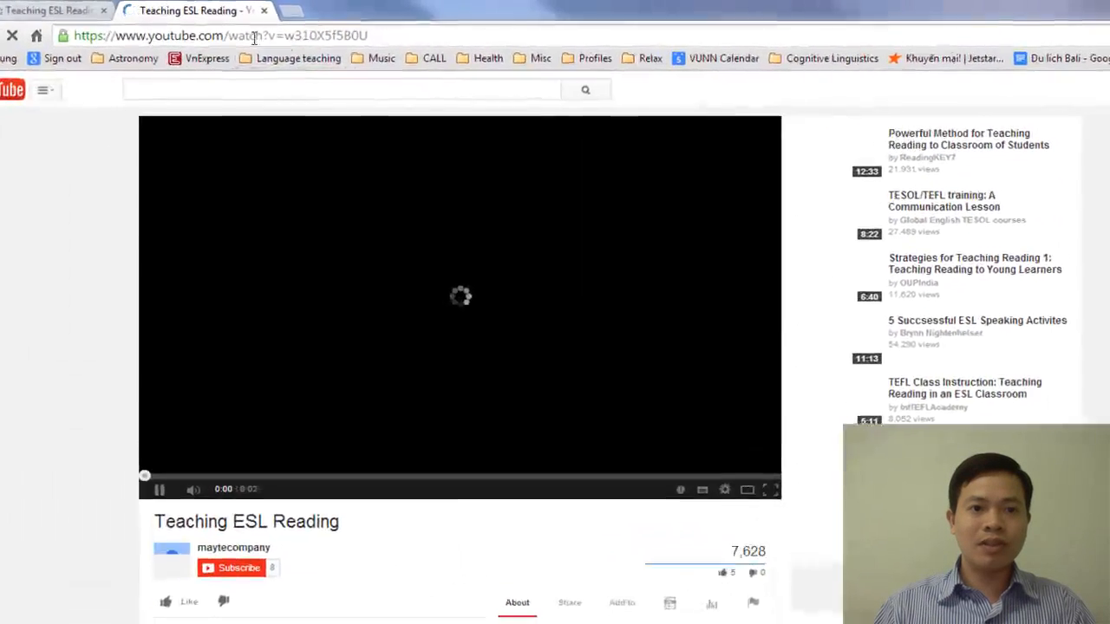
{"action": "left_click", "coordinate": [87, 11]}
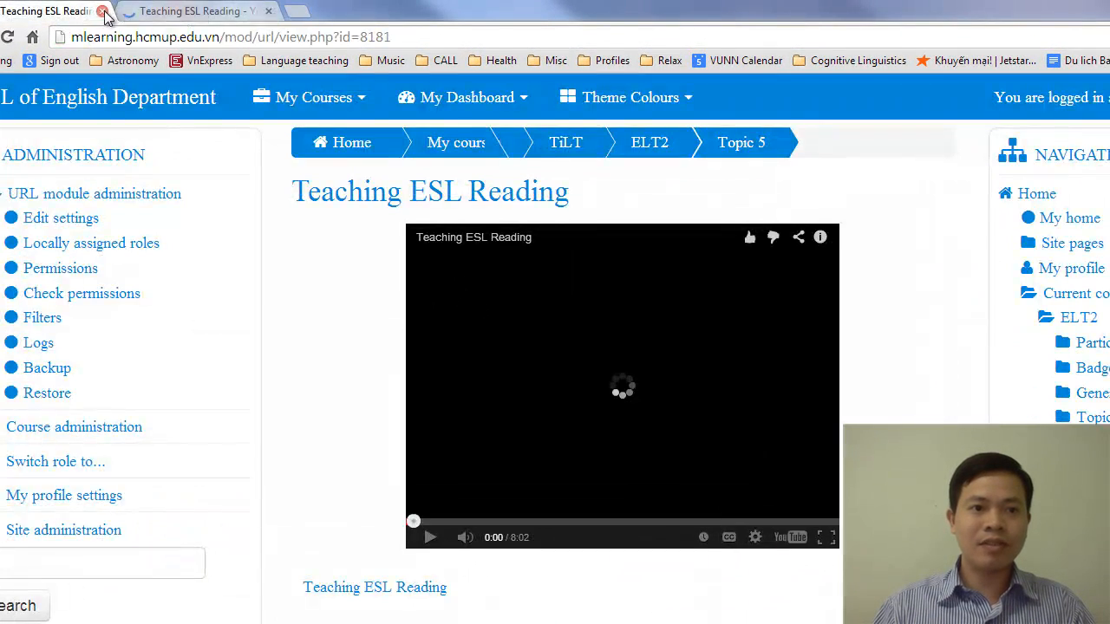
{"action": "left_click", "coordinate": [102, 11]}
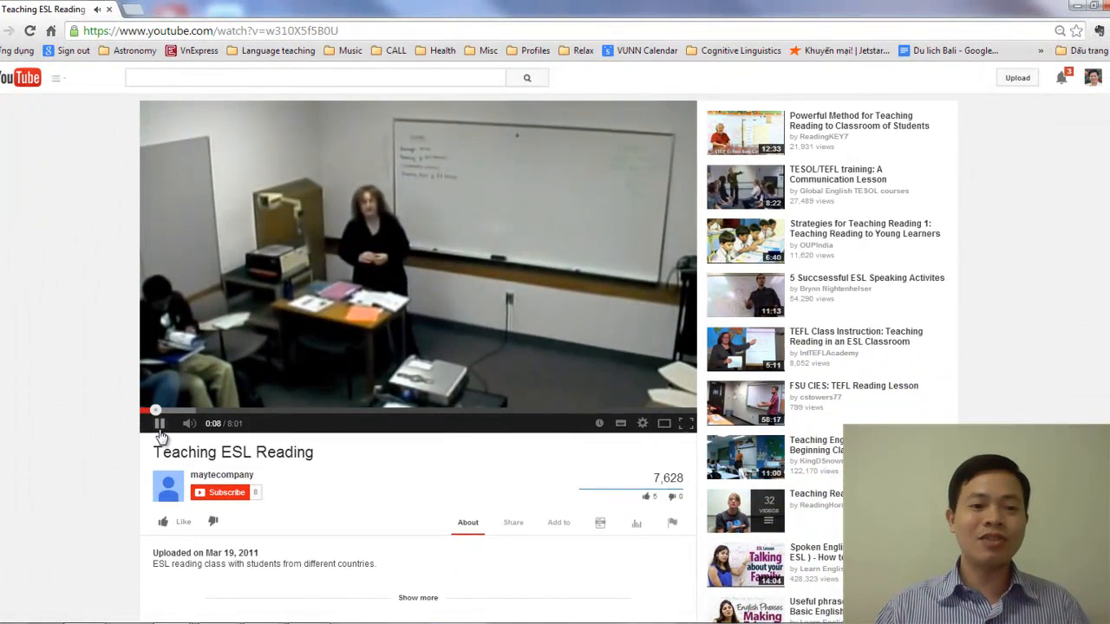
Pause the YouTube video and copy its web address, then go back to the Tesolnet course page
{"action": "left_click", "coordinate": [161, 455]}
{"action": "left_click", "coordinate": [290, 31]}
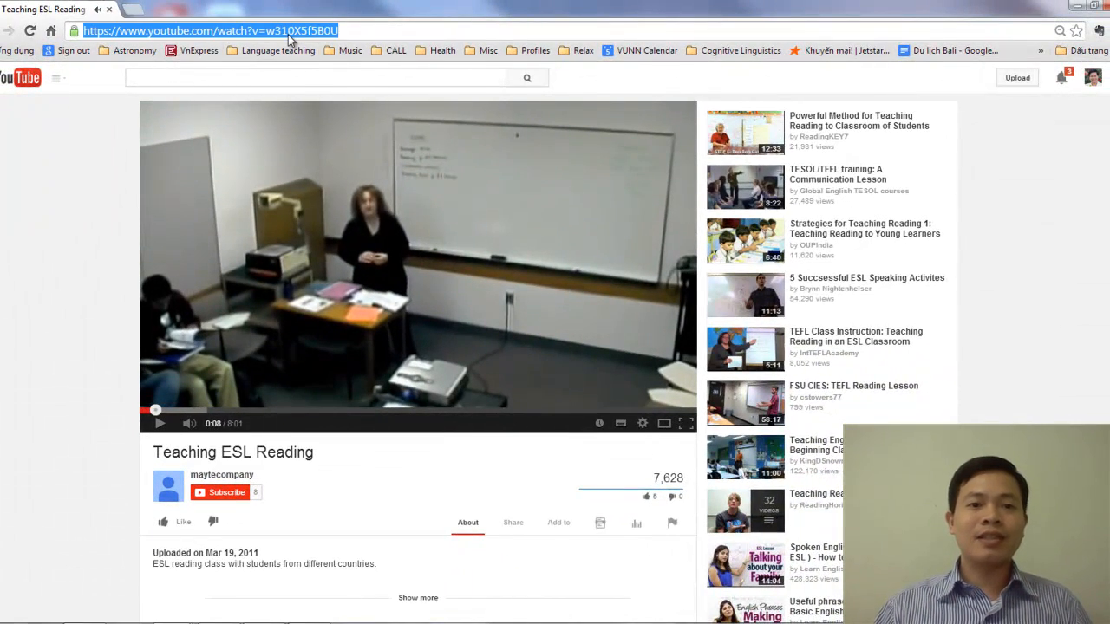
{"action": "right_click", "coordinate": [290, 33]}
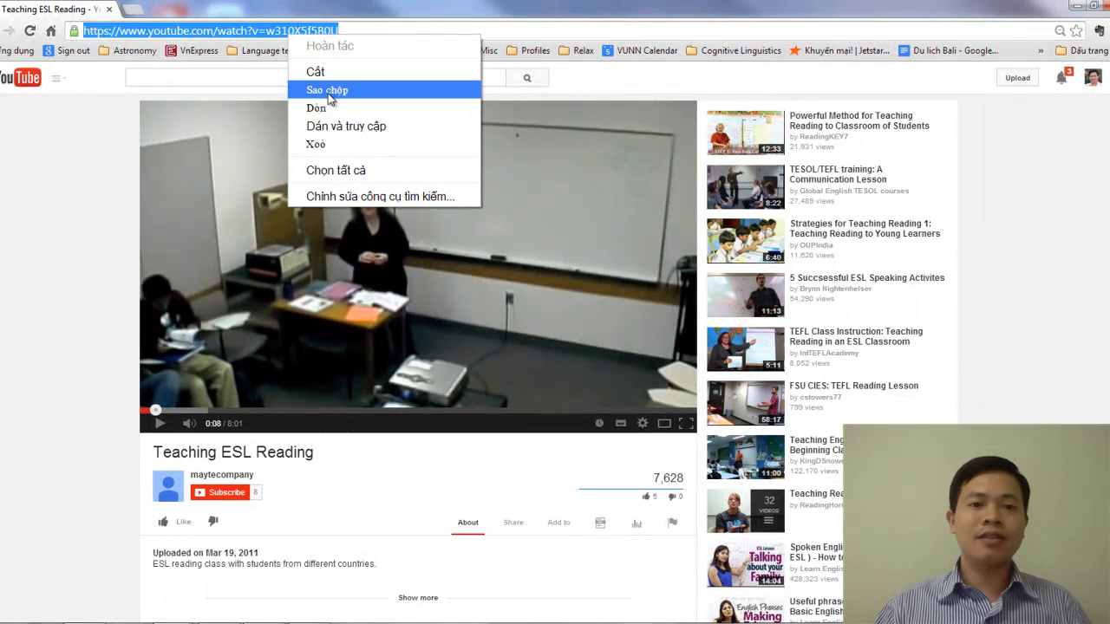
{"action": "left_click", "coordinate": [328, 91]}
{"action": "left_click", "coordinate": [1076, 6]}
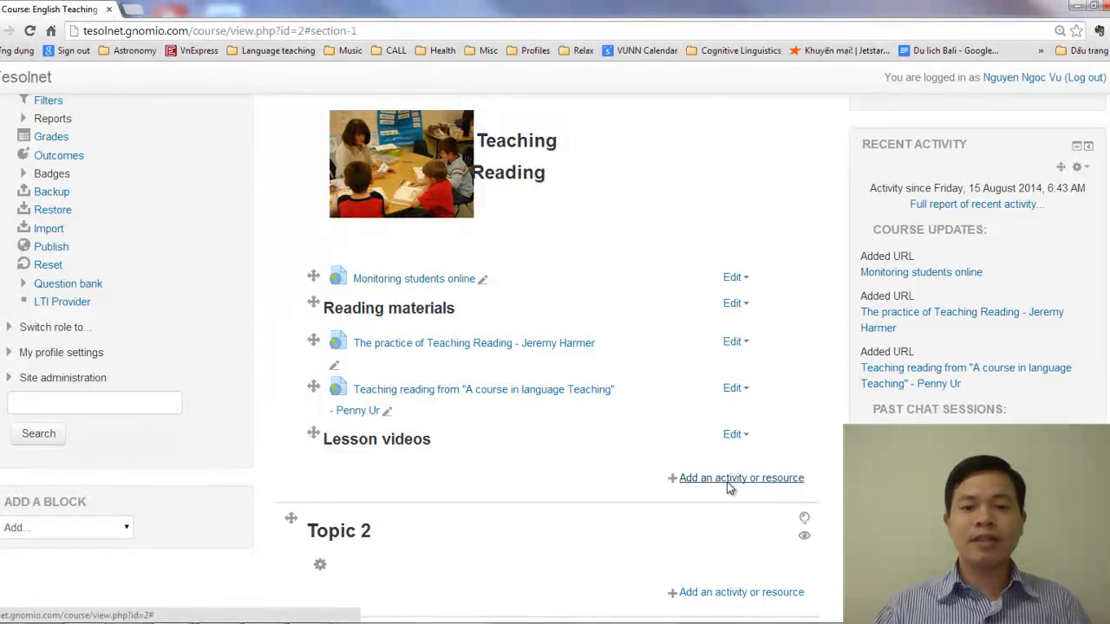
Add a new URL resource to Topic 1 below the "Lesson videos" label
{"action": "left_click", "coordinate": [730, 480]}
{"action": "left_click_drag", "start_coordinate": [527, 200], "coordinate": [520, 508]}
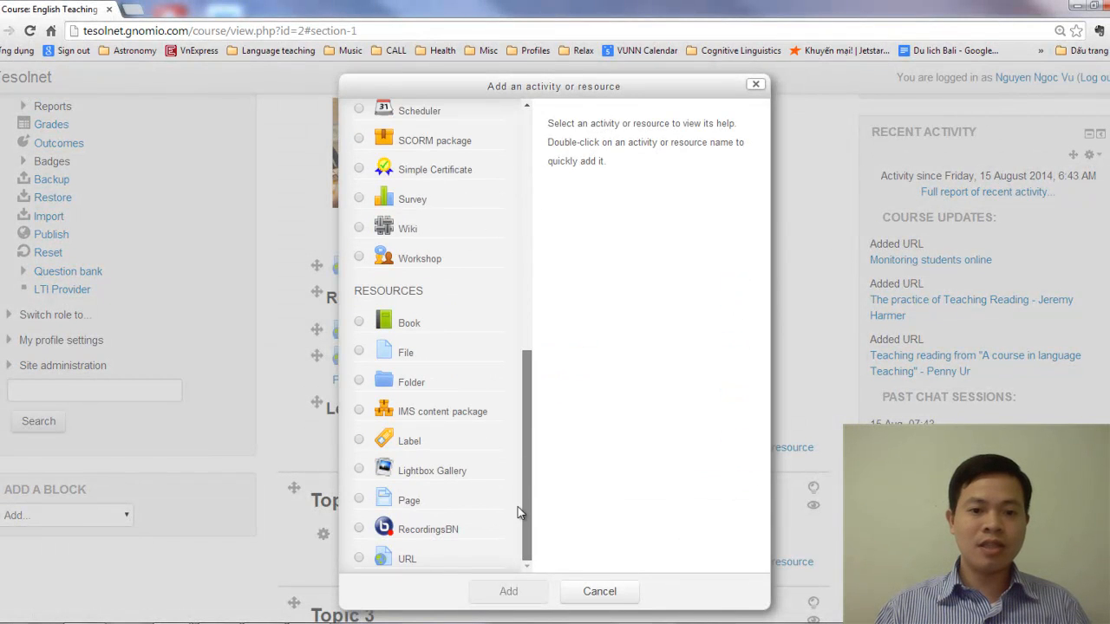
{"action": "left_click", "coordinate": [365, 562]}
{"action": "left_click", "coordinate": [508, 592]}
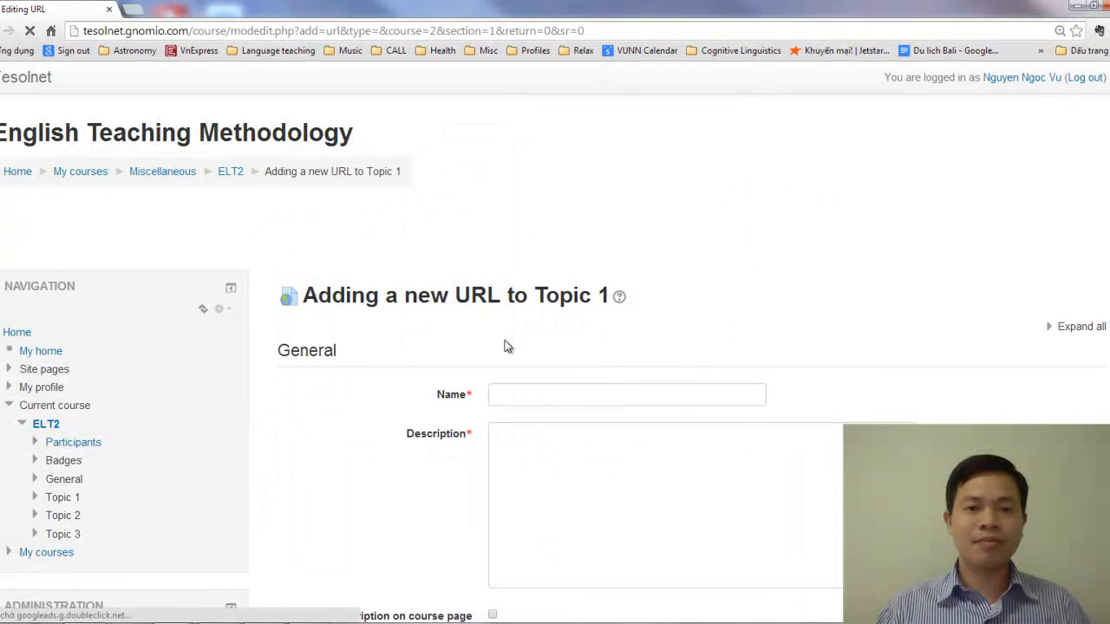
Paste the copied YouTube address as the resource's external URL
{"action": "scroll", "coordinate": [543, 467], "scroll_direction": "down", "scroll_amount": 3}
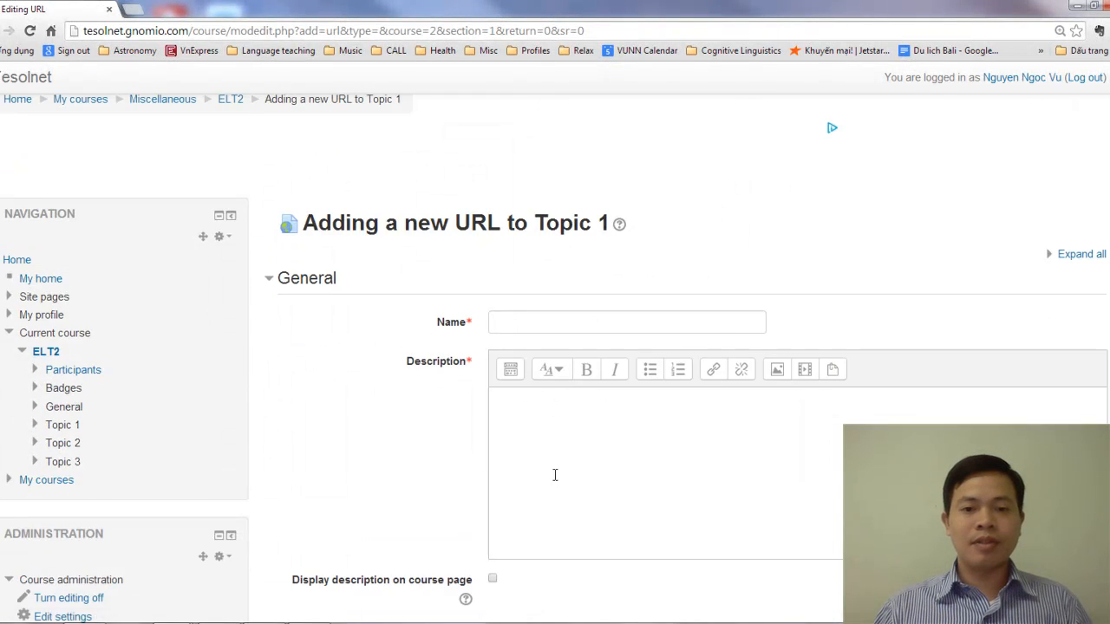
{"action": "left_click", "coordinate": [518, 528]}
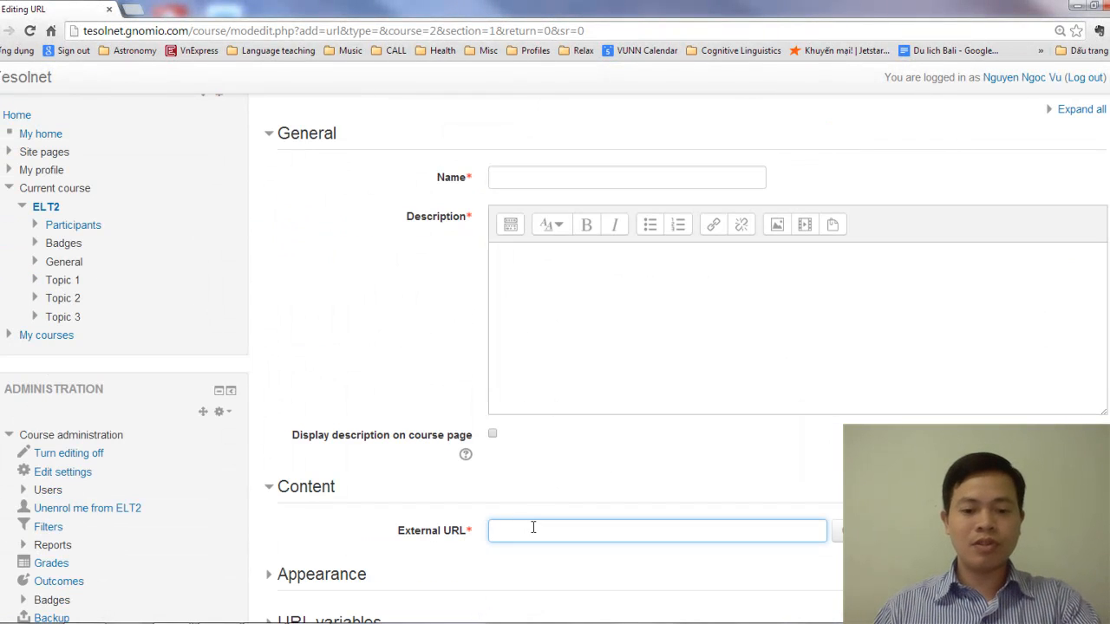
{"action": "key", "text": "ctrl+v"}
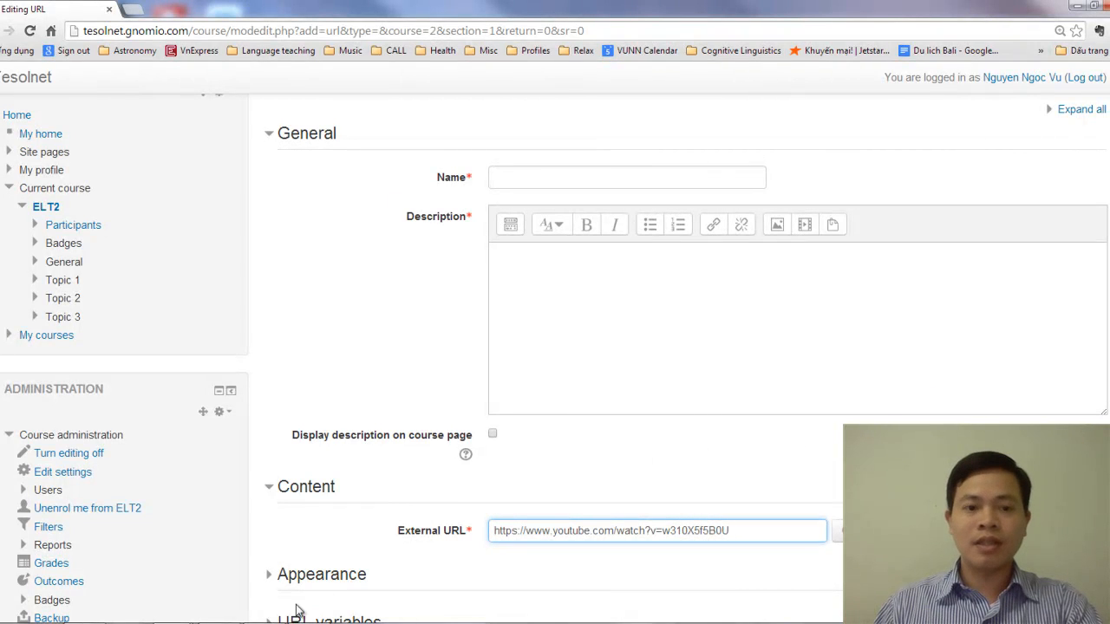
Check the video's title on YouTube and name the URL resource "Teaching ESL Reading"
{"action": "left_click", "coordinate": [537, 547]}
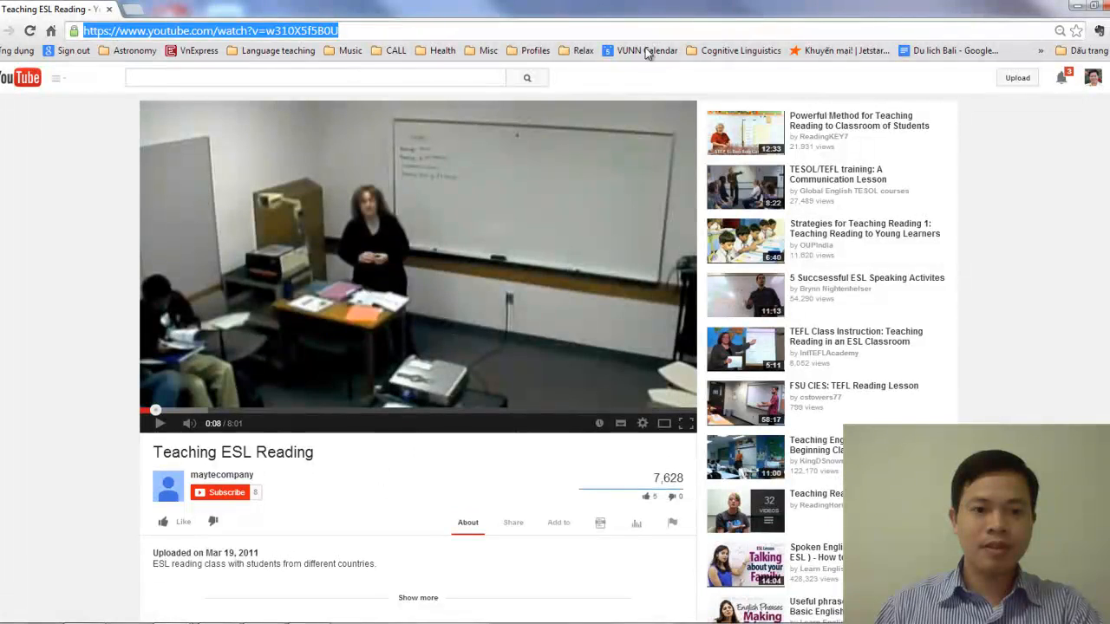
{"action": "left_click_drag", "start_coordinate": [620, 9], "coordinate": [1109, 15]}
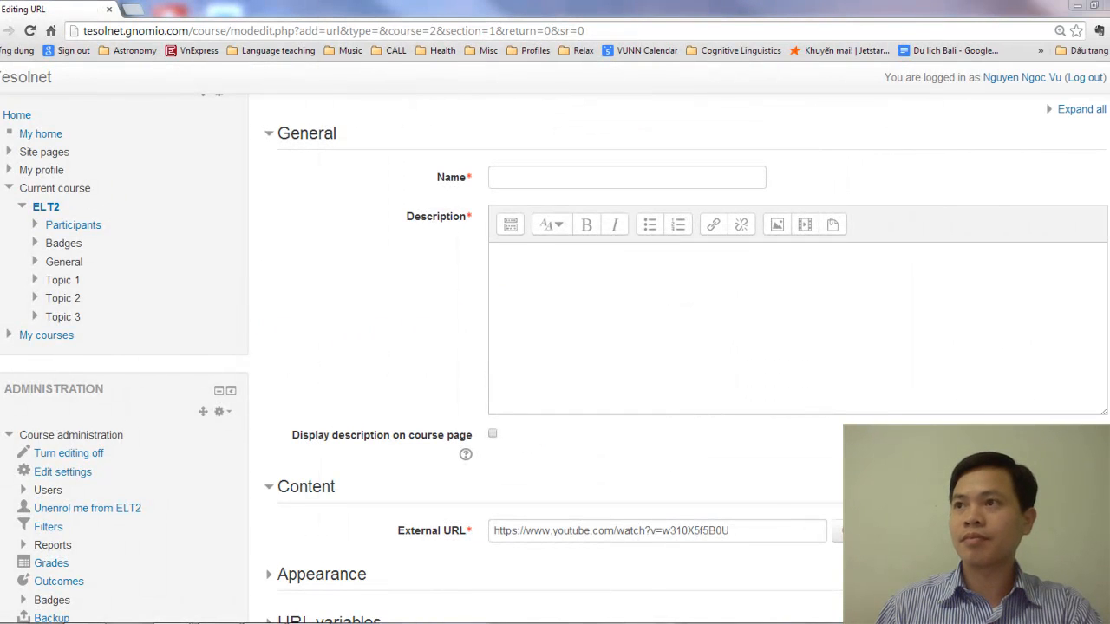
{"action": "left_click", "coordinate": [553, 181]}
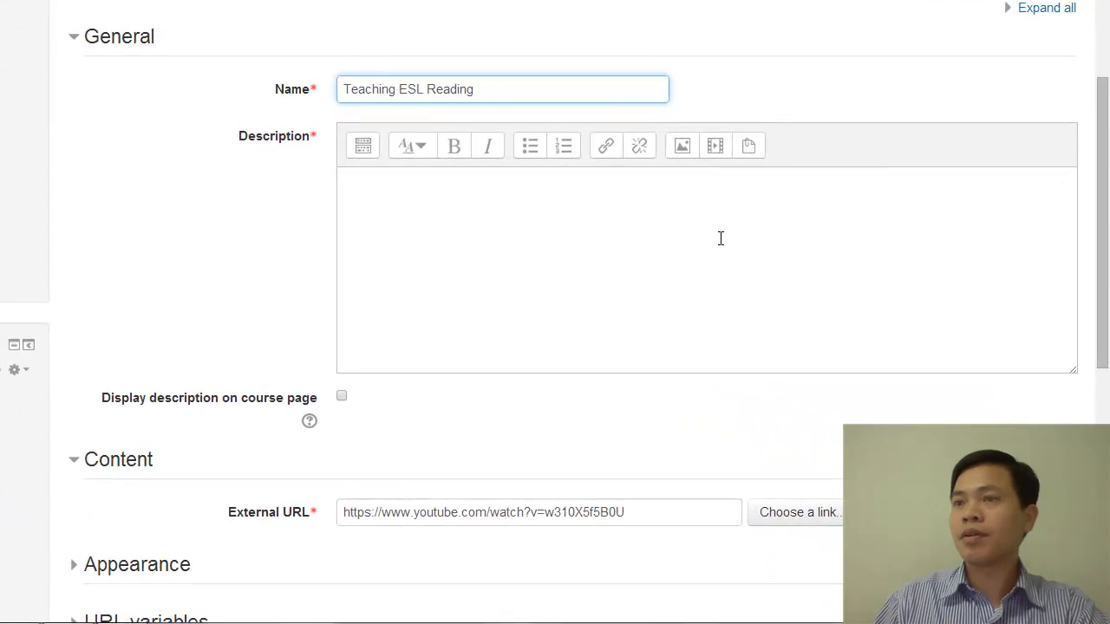
Copy the resource name "Teaching ESL Reading" into its description
{"action": "left_click", "coordinate": [519, 249]}
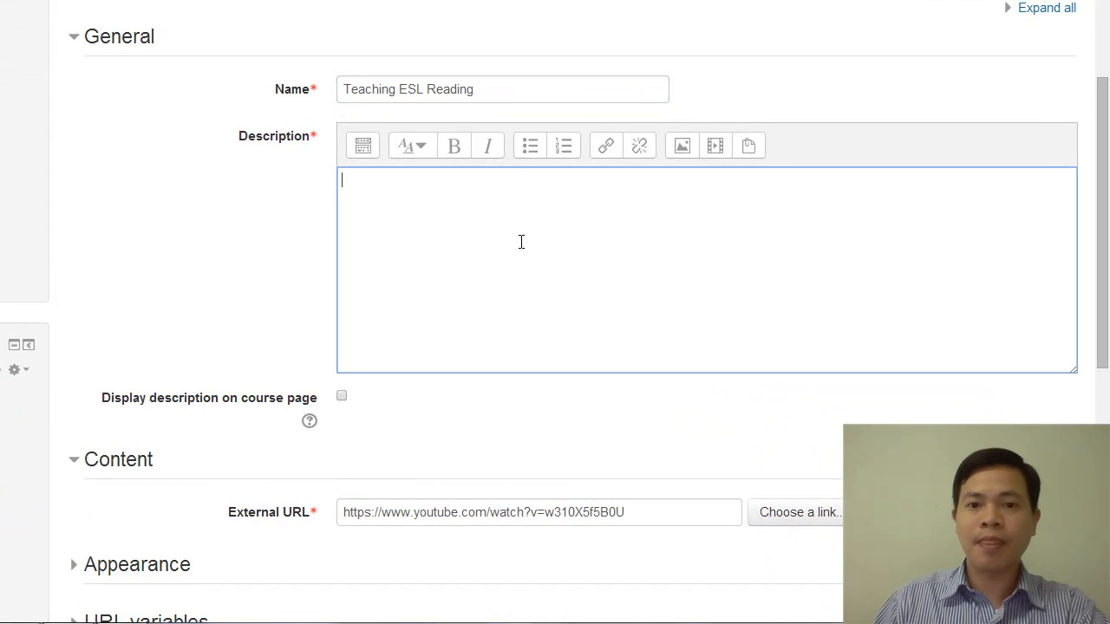
{"action": "left_click", "coordinate": [496, 89]}
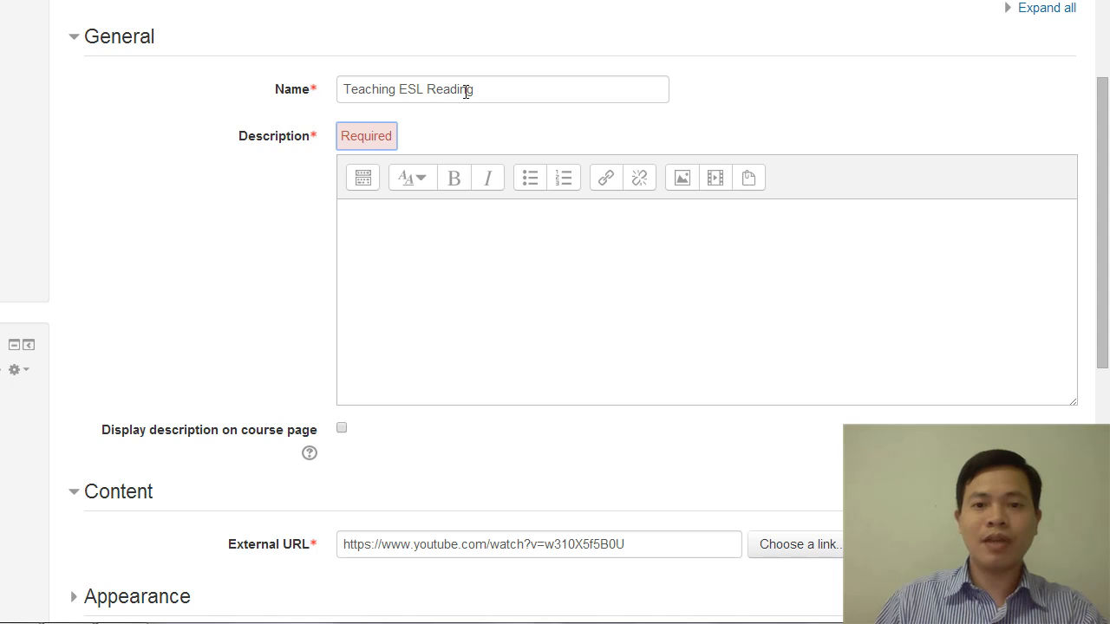
{"action": "left_click_drag", "start_coordinate": [475, 89], "coordinate": [339, 90]}
{"action": "key", "text": "ctrl+c"}
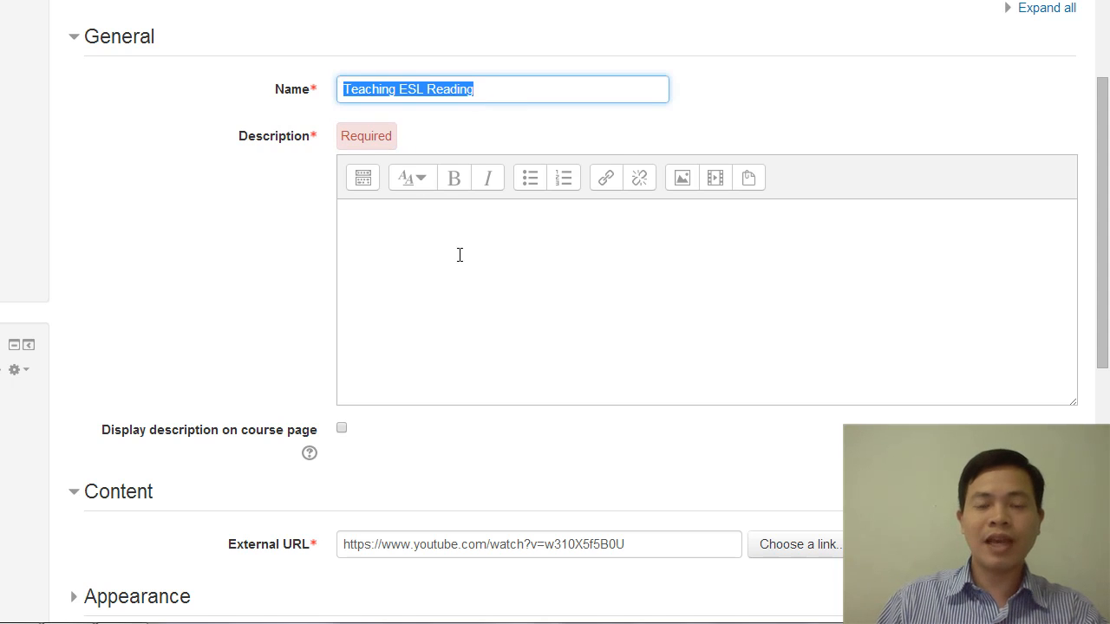
{"action": "left_click", "coordinate": [425, 244]}
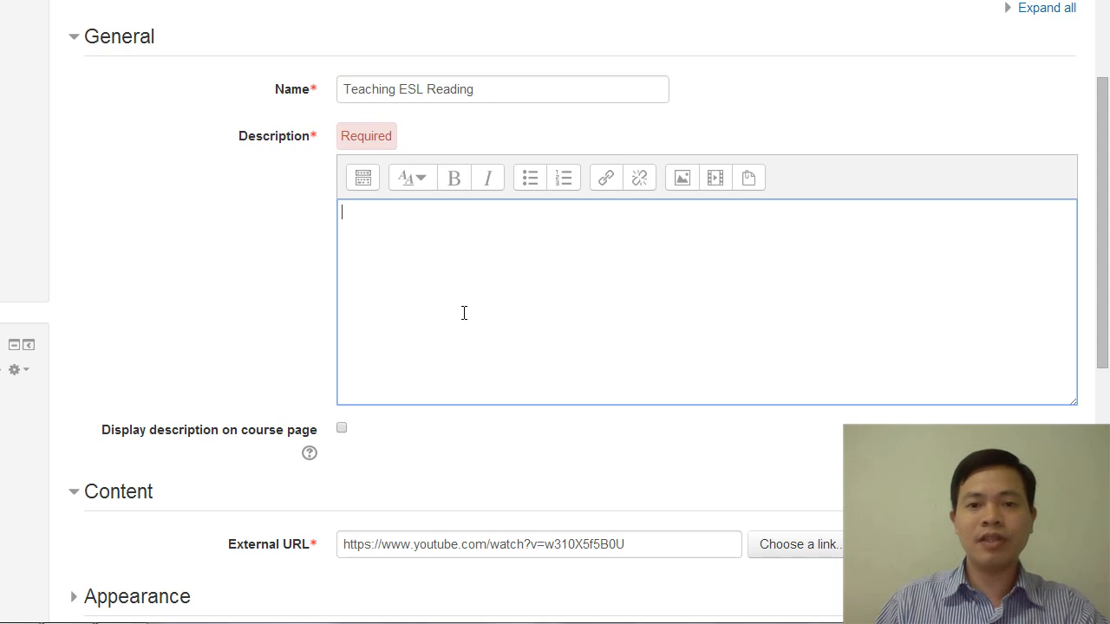
{"action": "key", "text": "ctrl+v"}
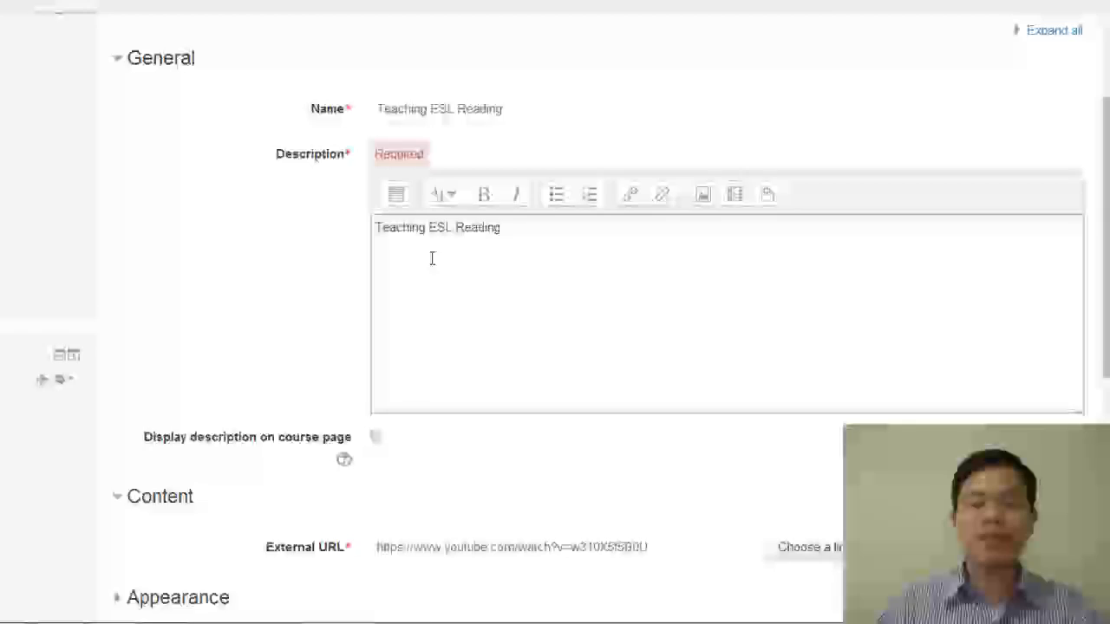
{"action": "scroll", "coordinate": [434, 260], "scroll_direction": "down", "scroll_amount": 1}
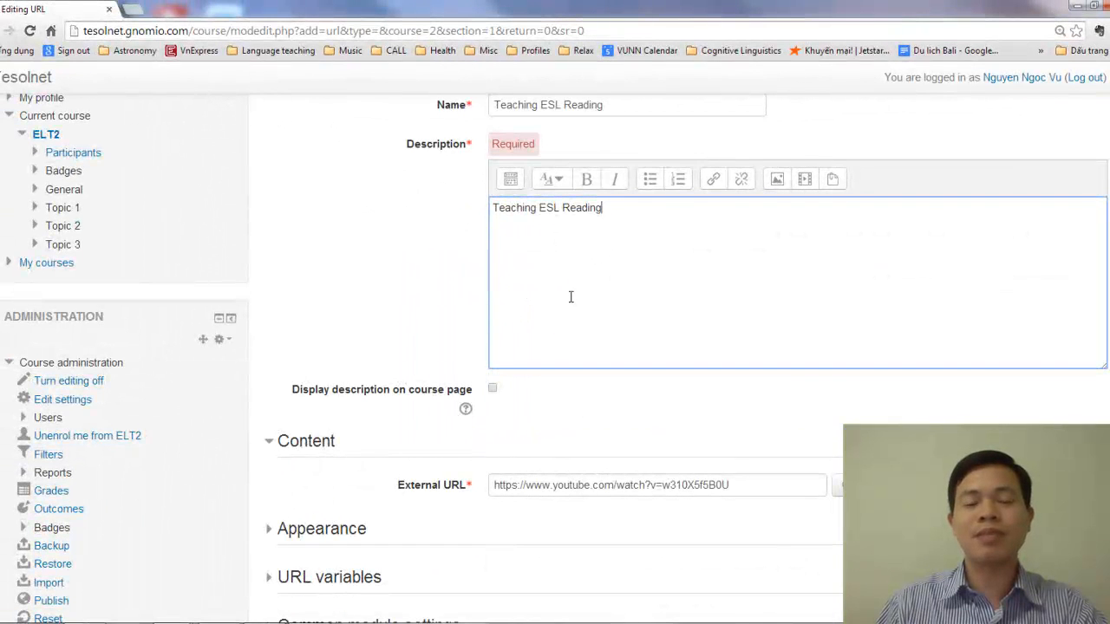
{"action": "scroll", "coordinate": [570, 297], "scroll_direction": "up", "scroll_amount": 2}
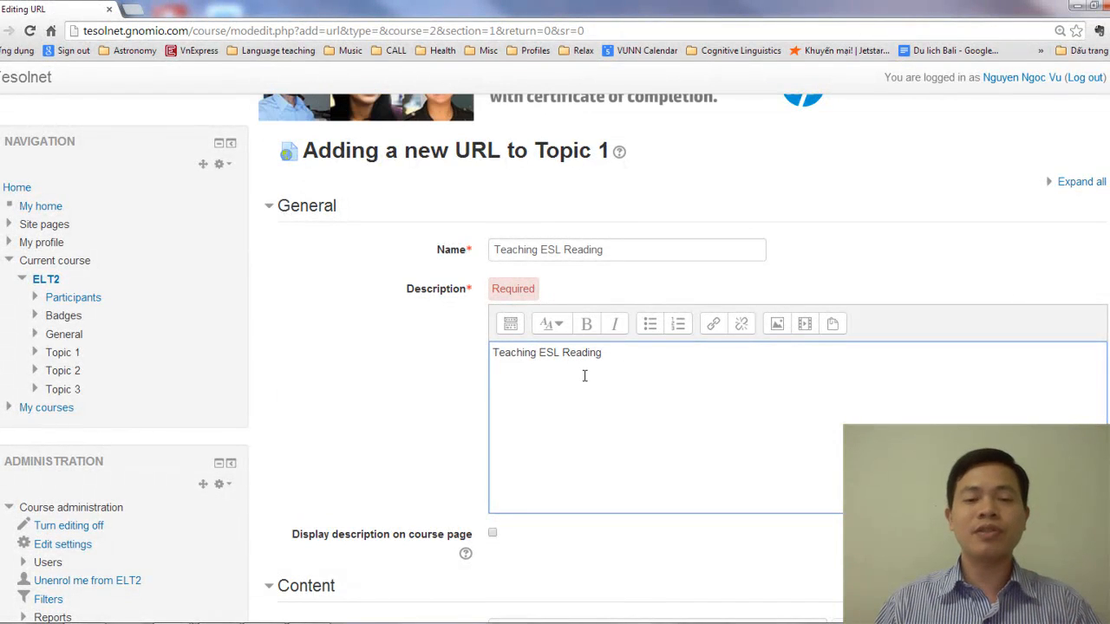
Set the "Teaching ESL Reading" URL resource's display to Embed and save it, returning to the course page
{"action": "scroll", "coordinate": [588, 375], "scroll_direction": "down", "scroll_amount": 2}
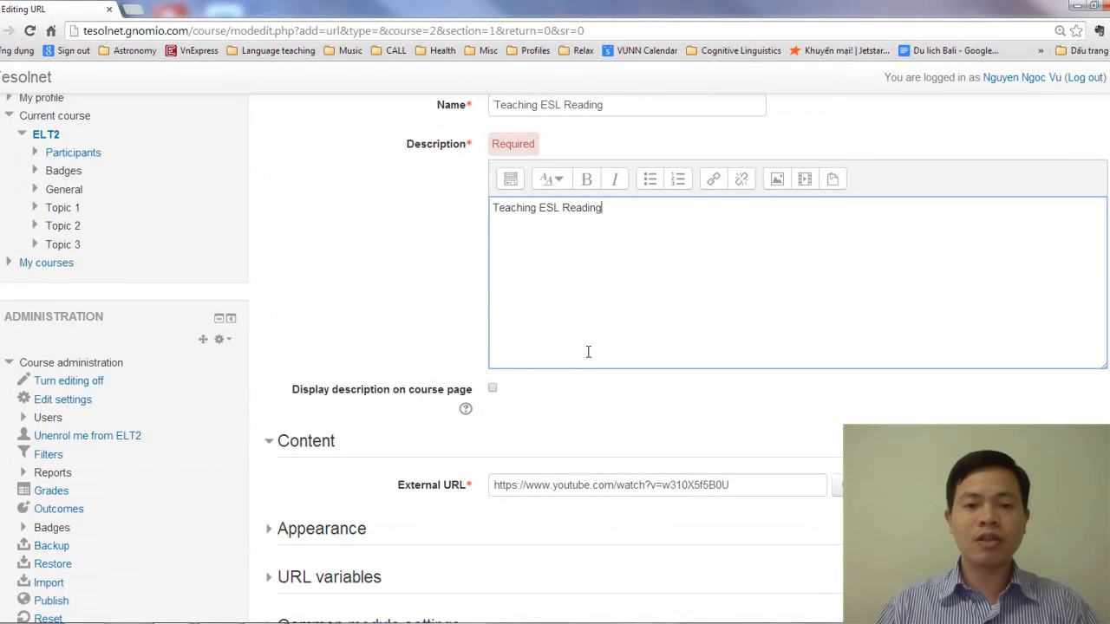
{"action": "scroll", "coordinate": [587, 376], "scroll_direction": "down", "scroll_amount": 2}
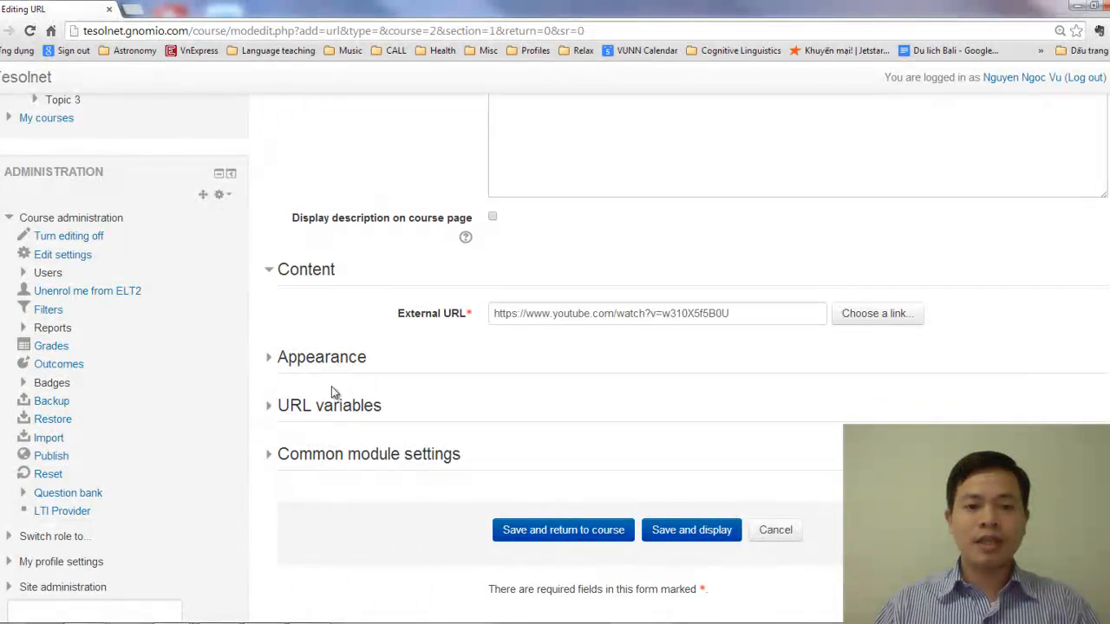
{"action": "left_click", "coordinate": [328, 358]}
{"action": "left_click", "coordinate": [534, 407]}
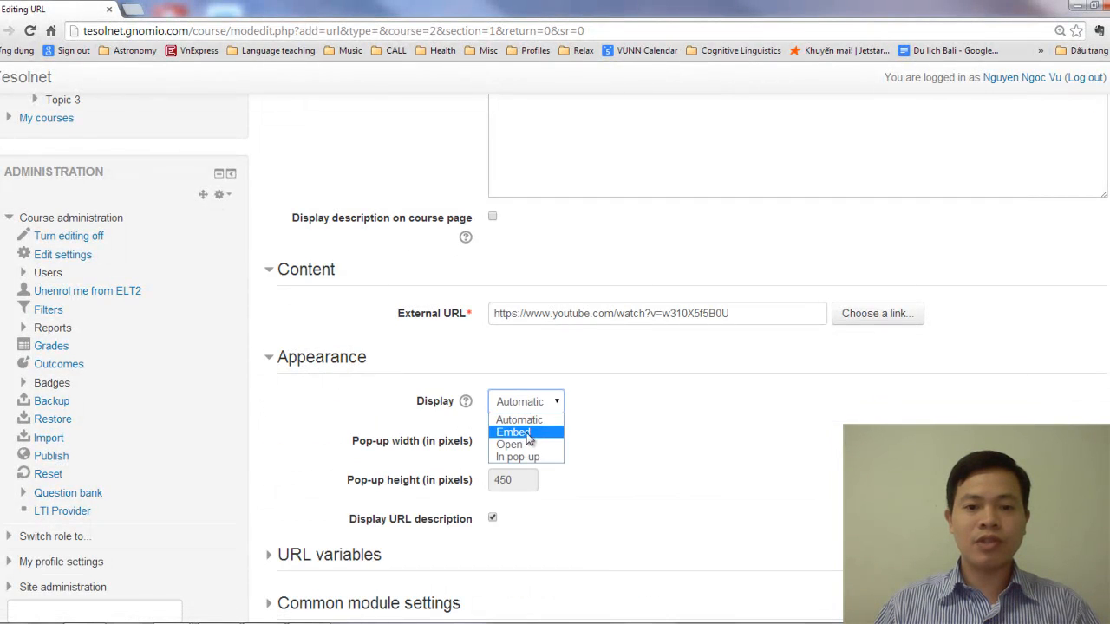
{"action": "left_click", "coordinate": [527, 431]}
{"action": "scroll", "coordinate": [680, 421], "scroll_direction": "down", "scroll_amount": 3}
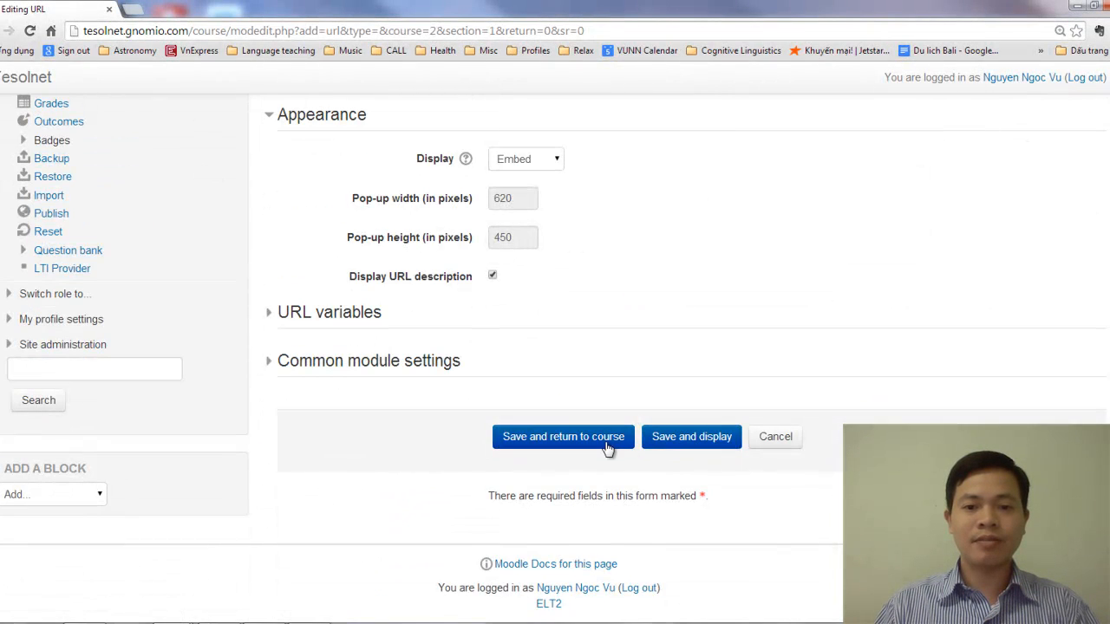
{"action": "left_click", "coordinate": [603, 440]}
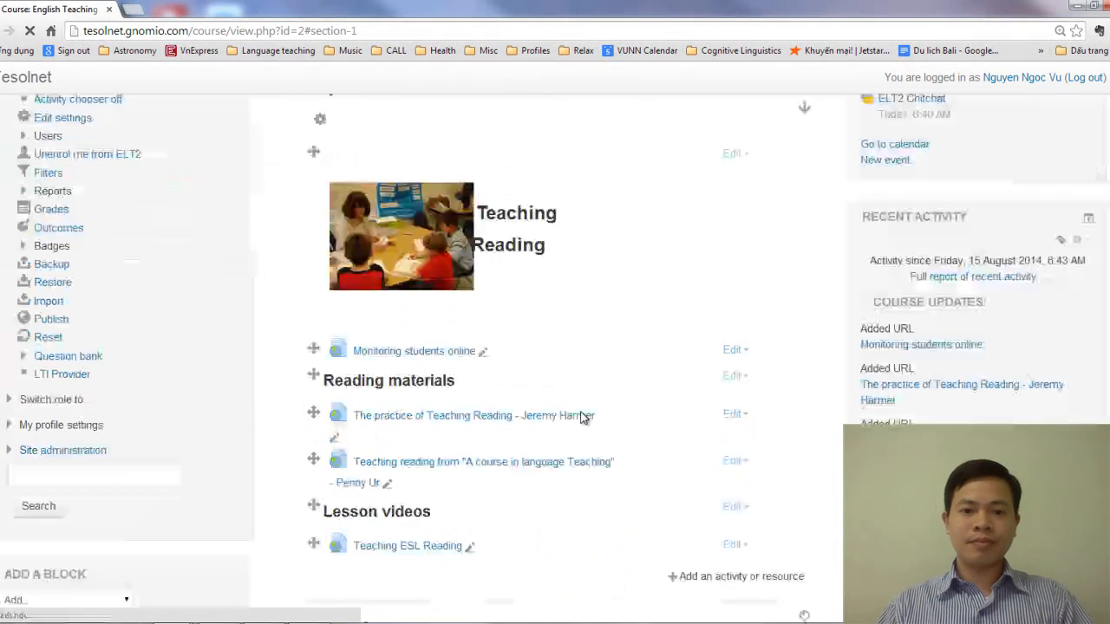
View the "Teaching ESL Reading" resource to check its embedded video and return to the course page
{"action": "scroll", "coordinate": [576, 407], "scroll_direction": "down", "scroll_amount": 3}
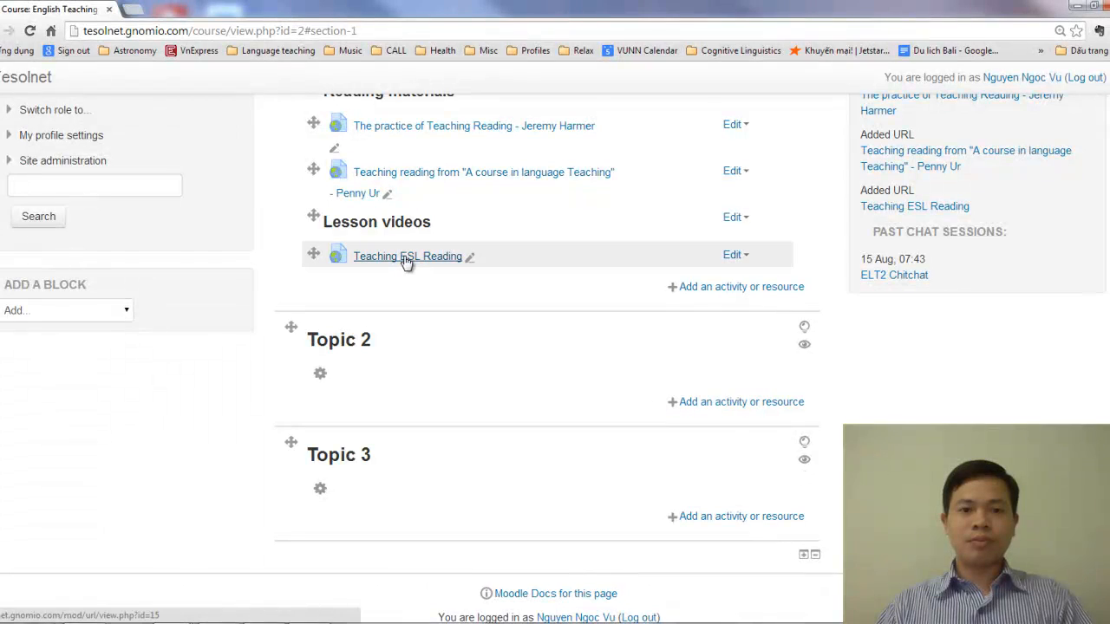
{"action": "left_click", "coordinate": [407, 257]}
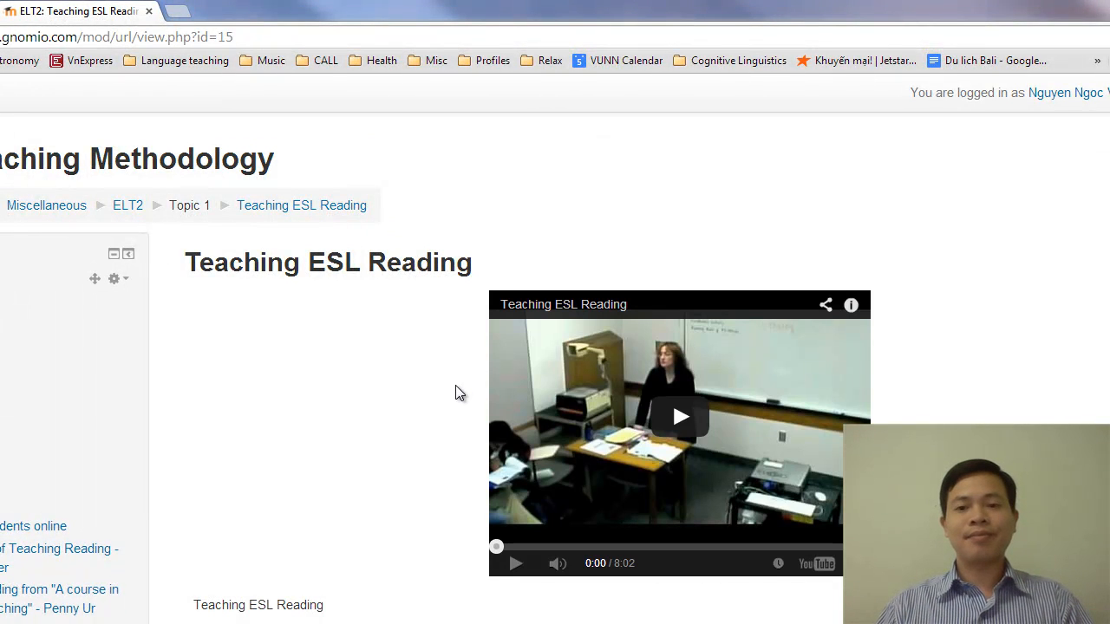
{"action": "left_click", "coordinate": [149, 14]}
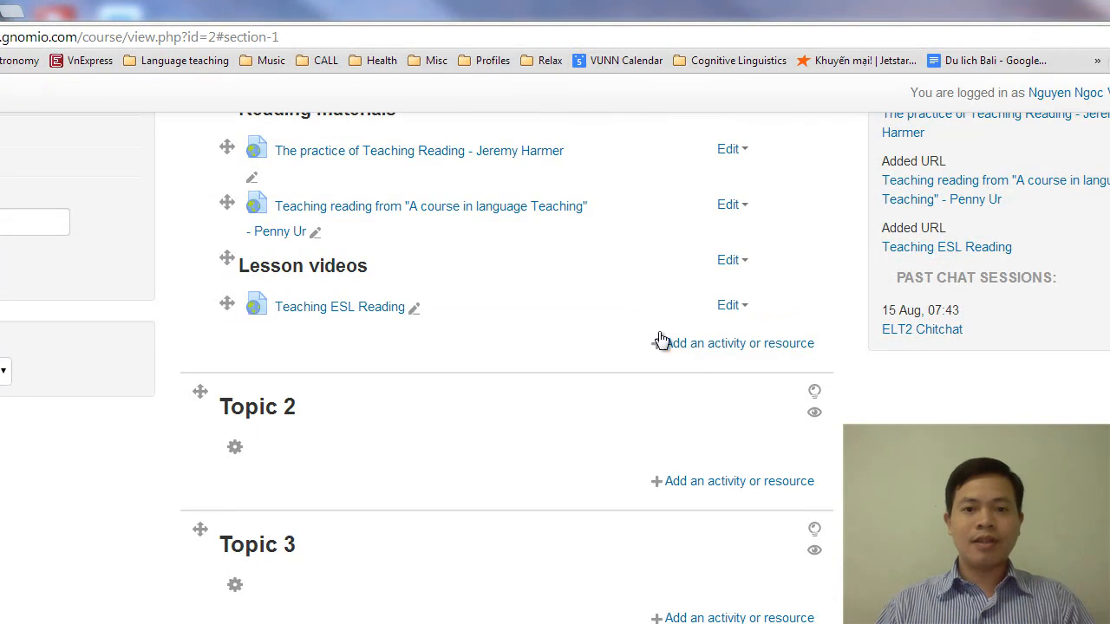
Add another URL resource to Topic 1 below "Teaching ESL Reading"
{"action": "left_click", "coordinate": [711, 347]}
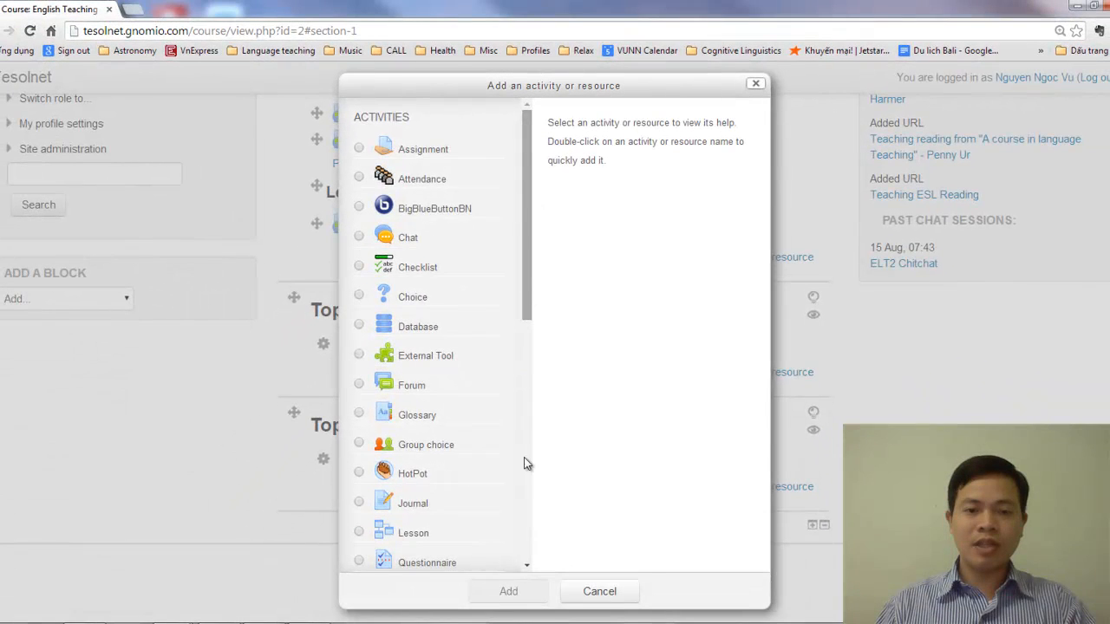
{"action": "scroll", "coordinate": [523, 469], "scroll_direction": "down", "scroll_amount": 6}
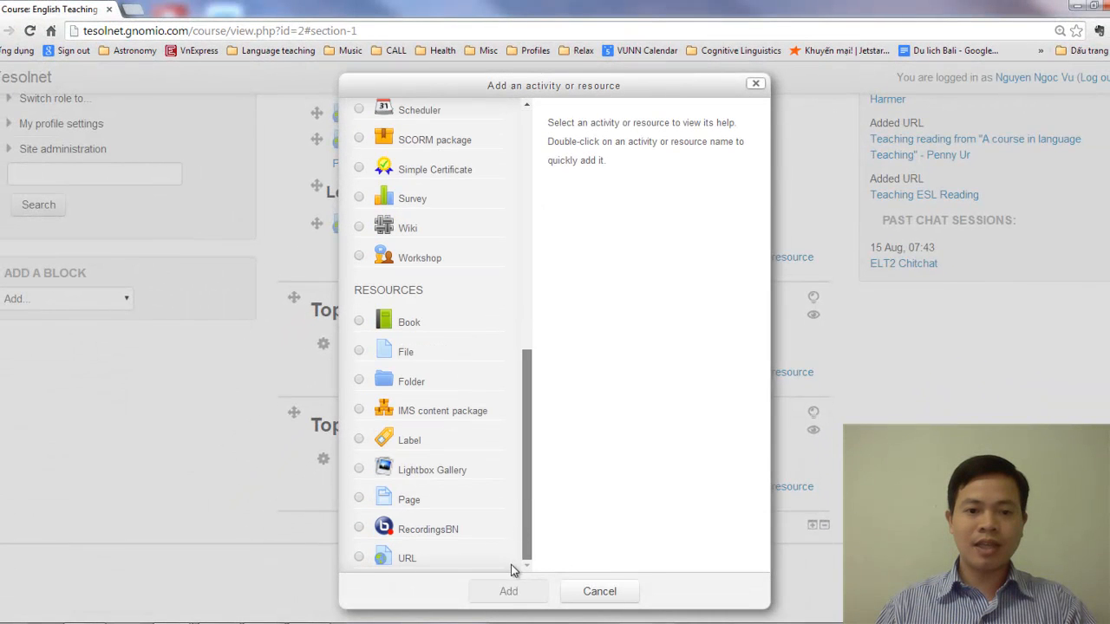
{"action": "left_click", "coordinate": [359, 558]}
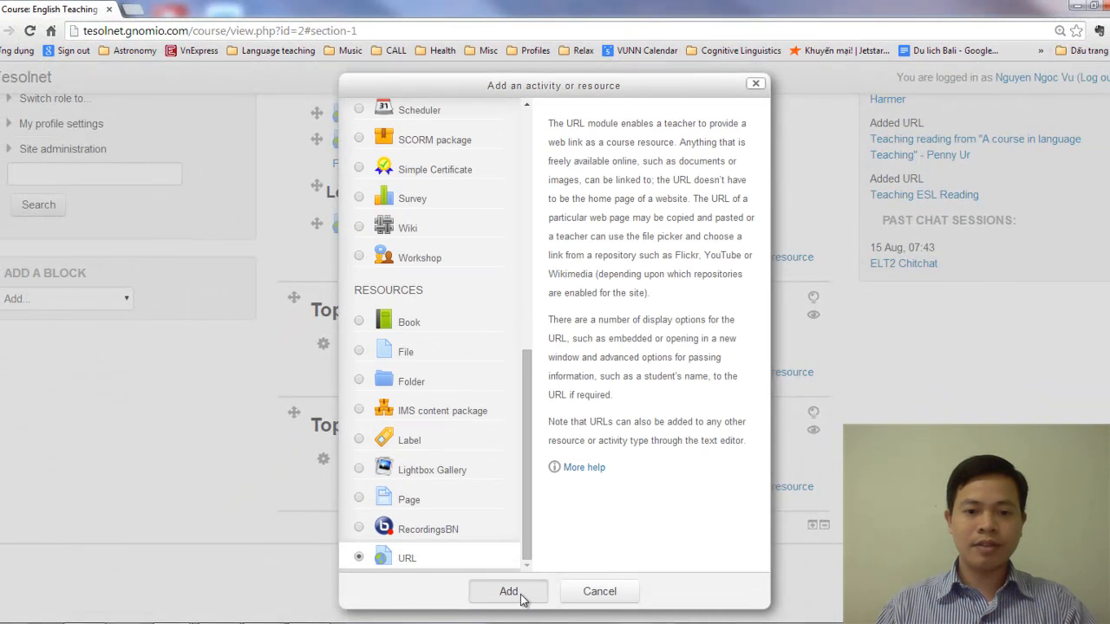
{"action": "left_click", "coordinate": [508, 591]}
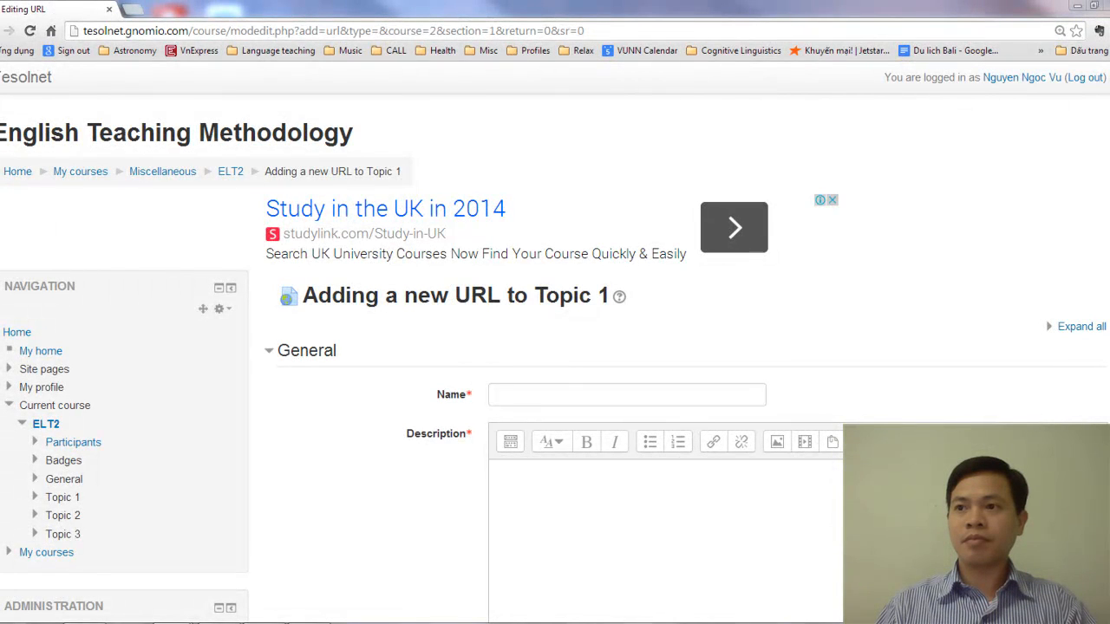
Name the new URL resource "Skimming and Scanning in Reading"
{"action": "left_click", "coordinate": [559, 400]}
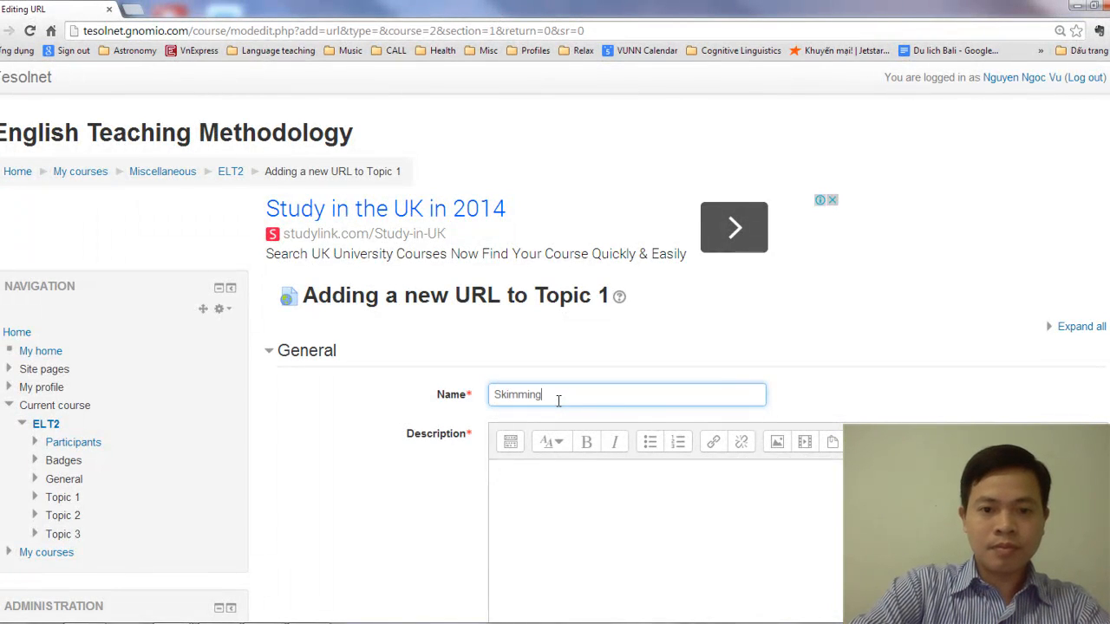
{"action": "type", "text": "Skimming and Scanning "}
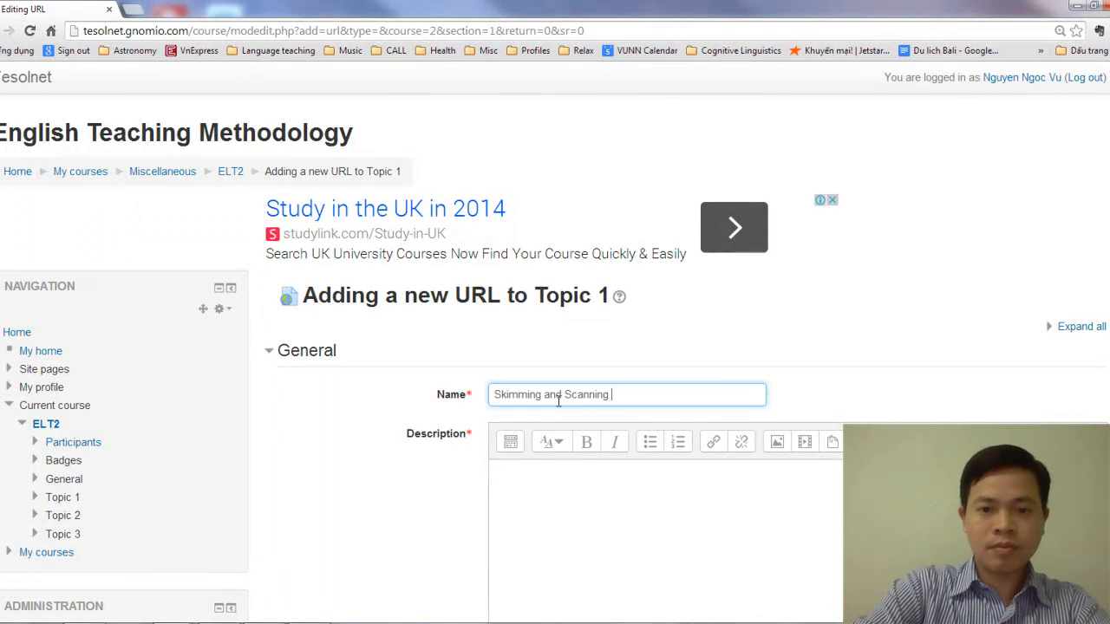
{"action": "type", "text": "in Reading"}
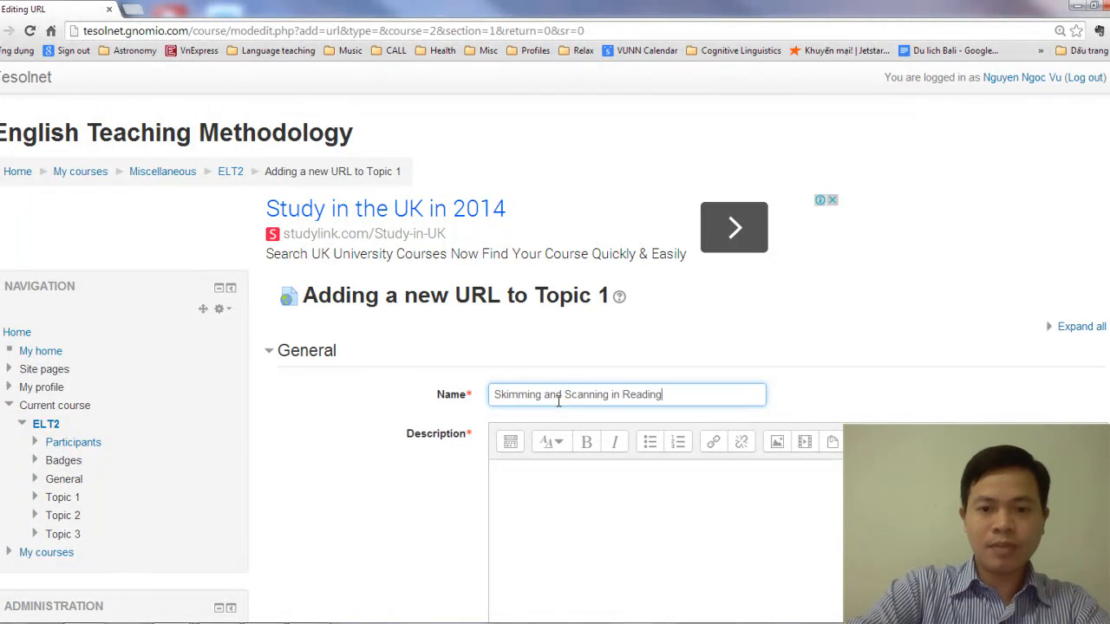
{"action": "key", "text": "alt+Tab"}
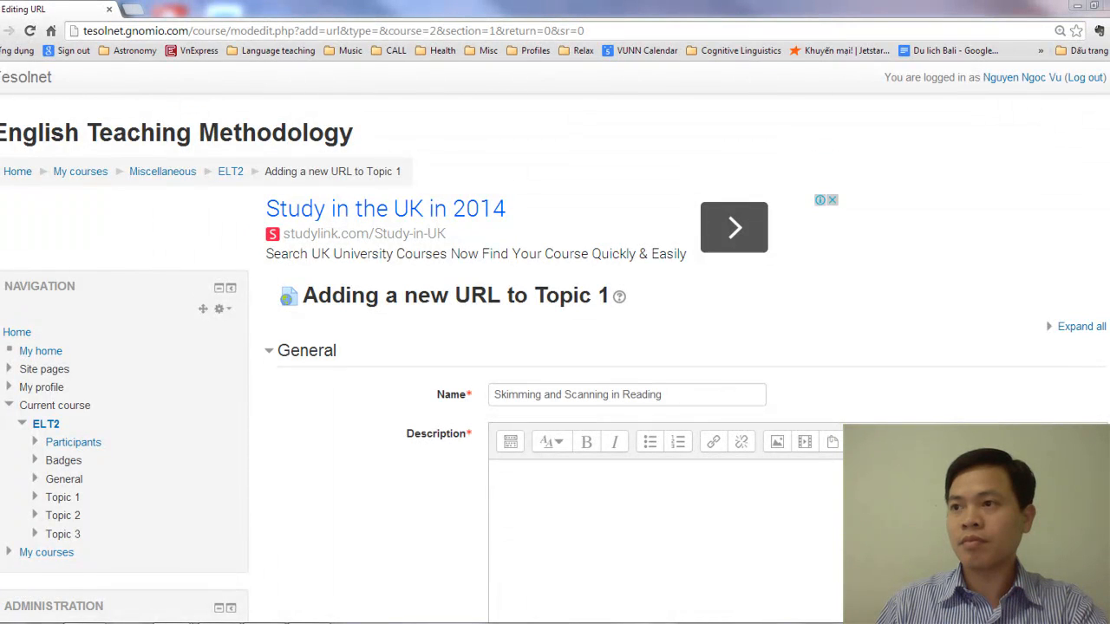
Copy the resource name "Skimming and Scanning in Reading" into its description
{"action": "left_click_drag", "start_coordinate": [671, 392], "coordinate": [430, 394]}
{"action": "key", "text": "ctrl+c"}
{"action": "left_click", "coordinate": [535, 492]}
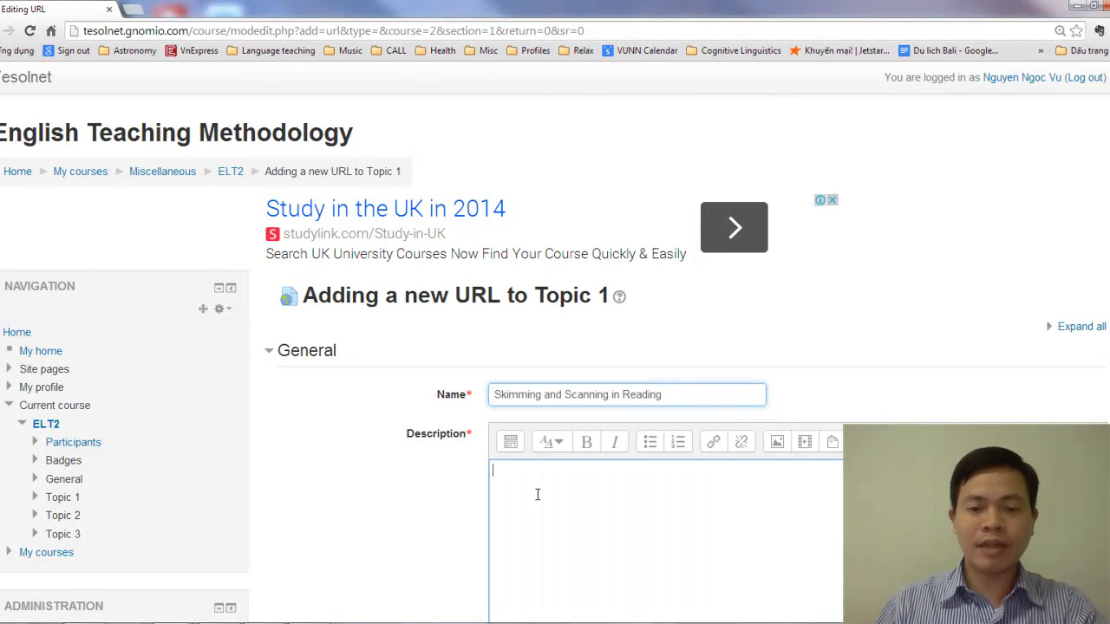
{"action": "key", "text": "ctrl+v"}
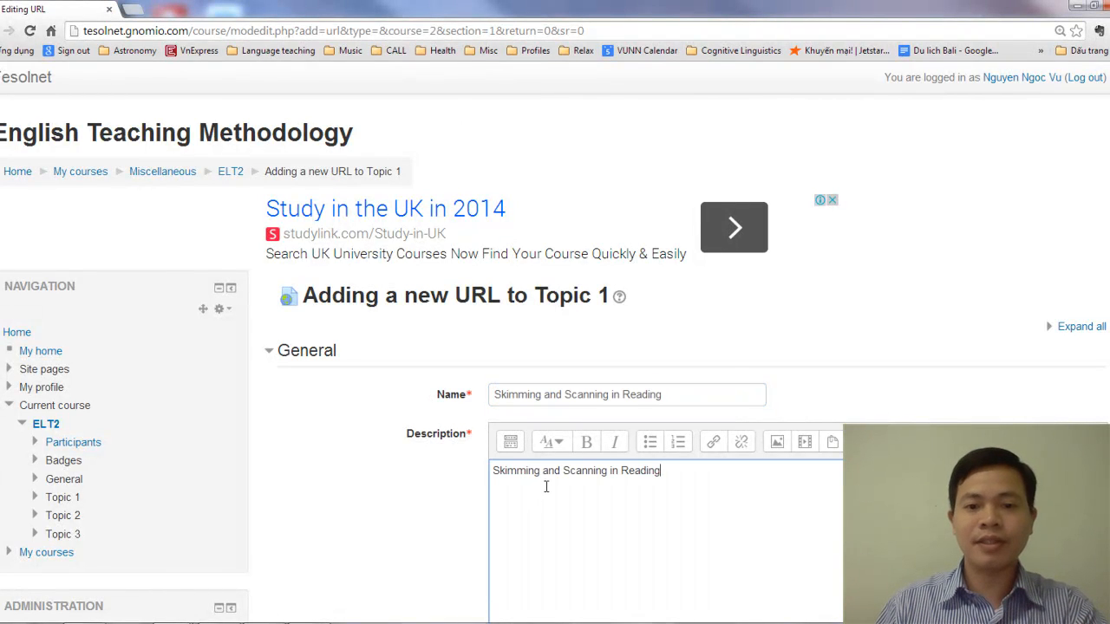
Copy the address of the YouTube video "Teaching Reading - Skimming & Scanning - ESL" and paste it as the resource's external URL
{"action": "scroll", "coordinate": [546, 487], "scroll_direction": "down", "scroll_amount": 2}
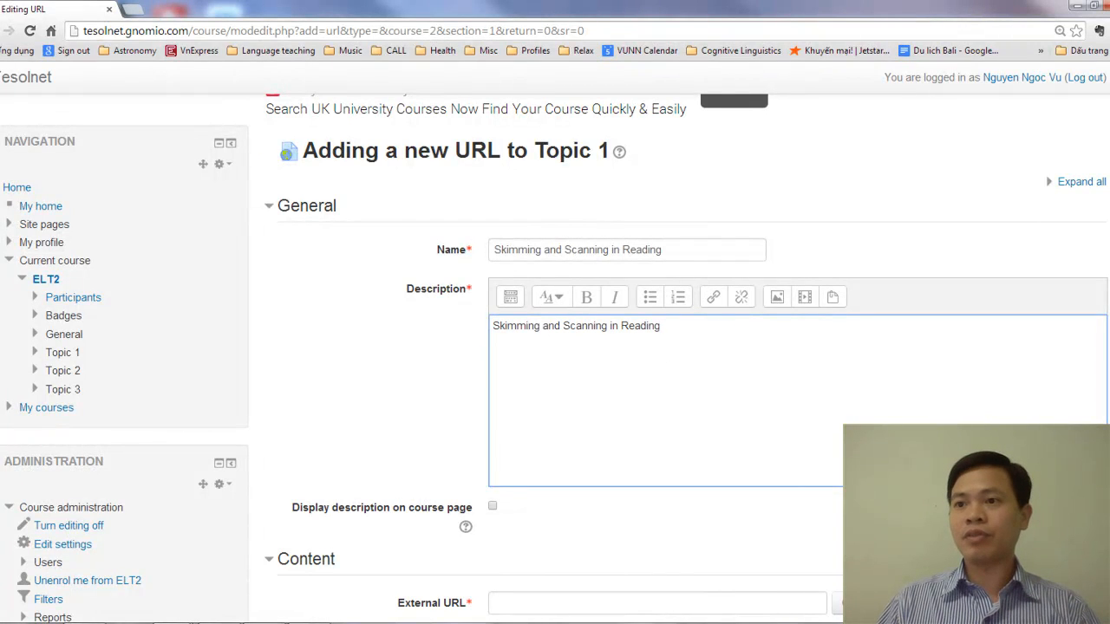
{"action": "key", "text": "alt+Tab"}
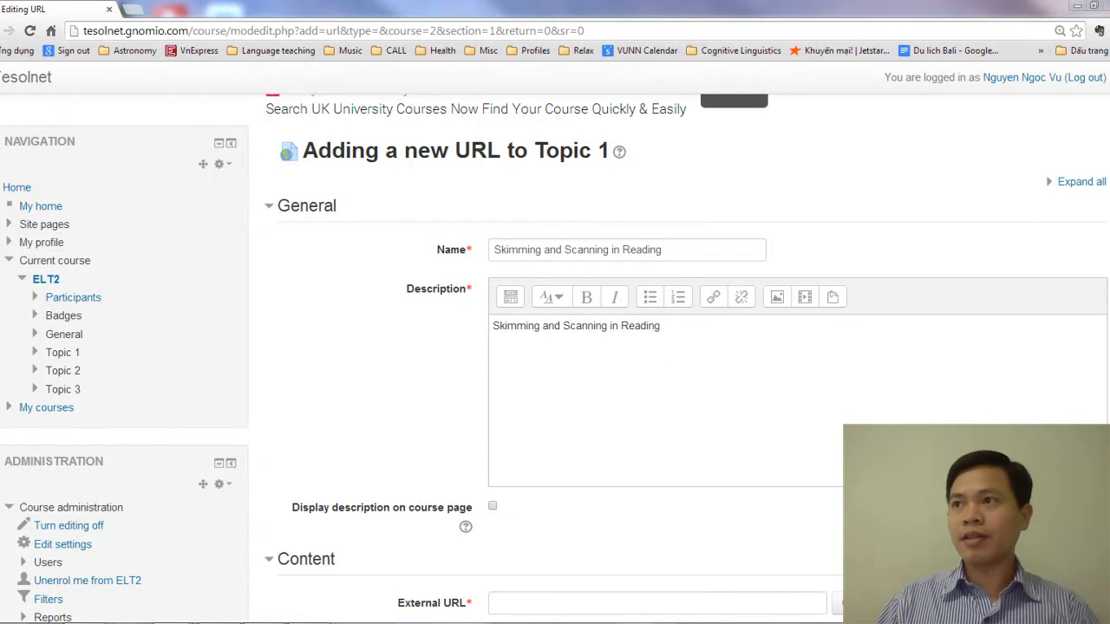
{"action": "left_click_drag", "start_coordinate": [1108, 364], "coordinate": [610, 2]}
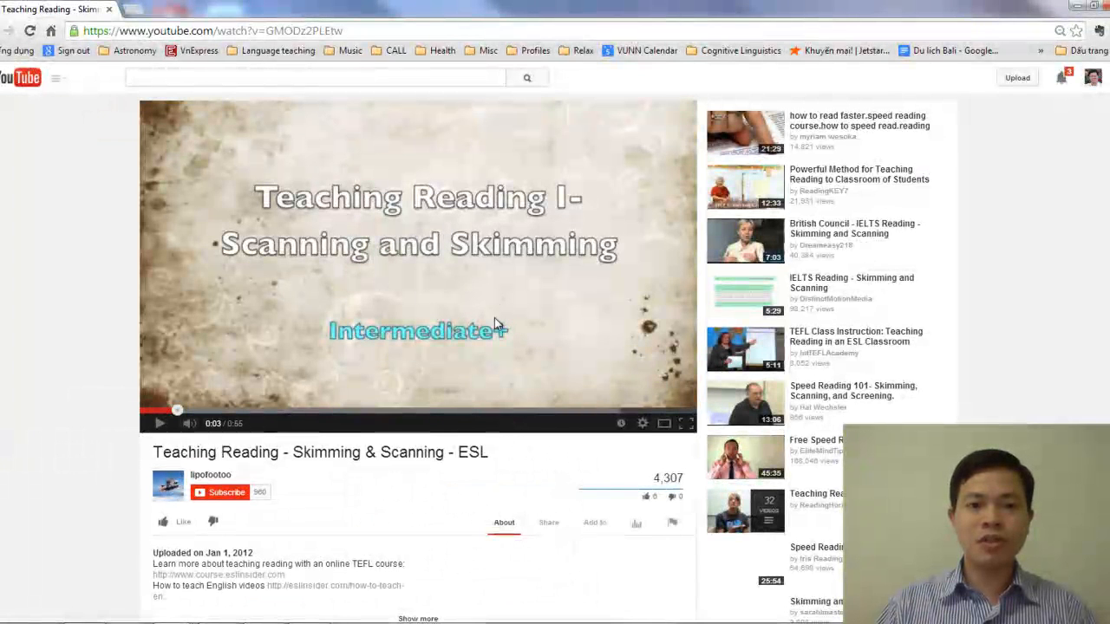
{"action": "left_click", "coordinate": [352, 30]}
{"action": "right_click", "coordinate": [292, 32]}
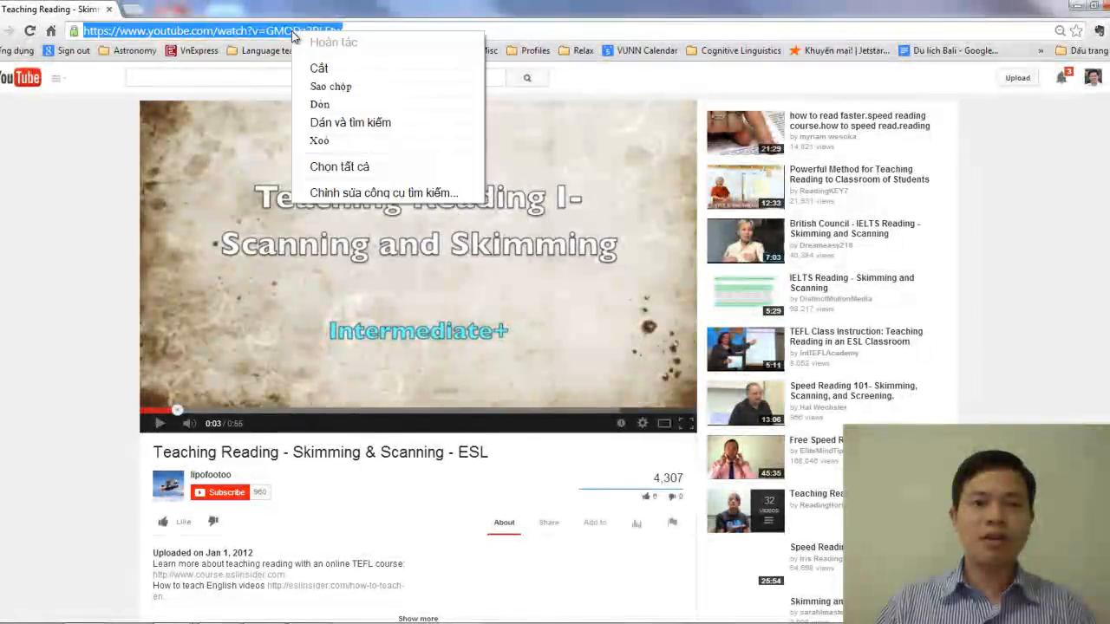
{"action": "left_click", "coordinate": [335, 91]}
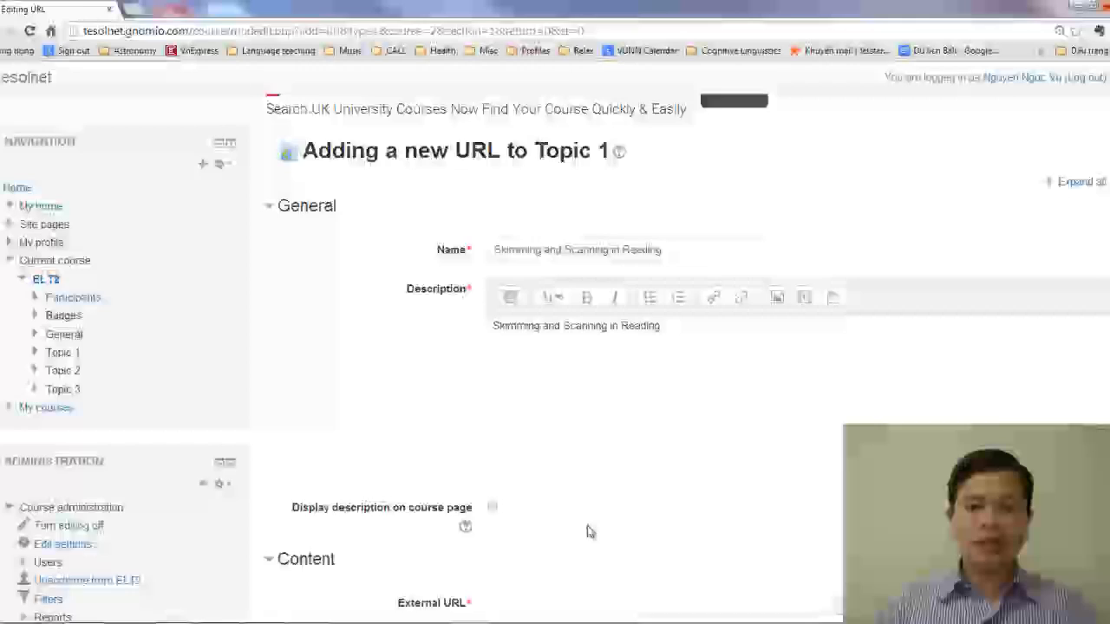
{"action": "scroll", "coordinate": [588, 531], "scroll_direction": "down", "scroll_amount": 2}
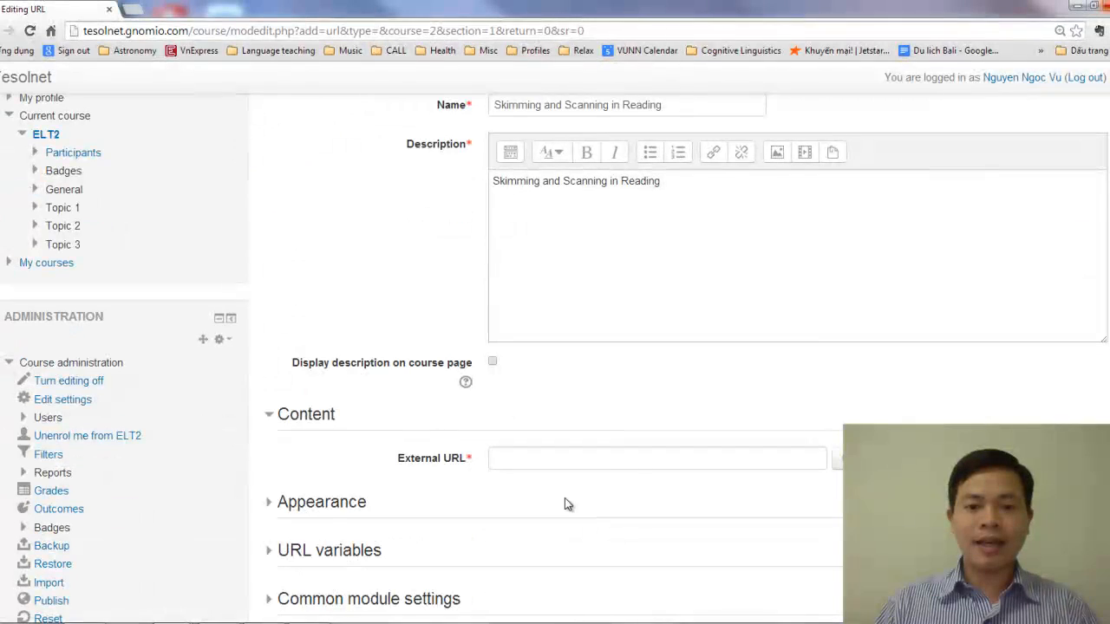
{"action": "key", "text": "ctrl+v"}
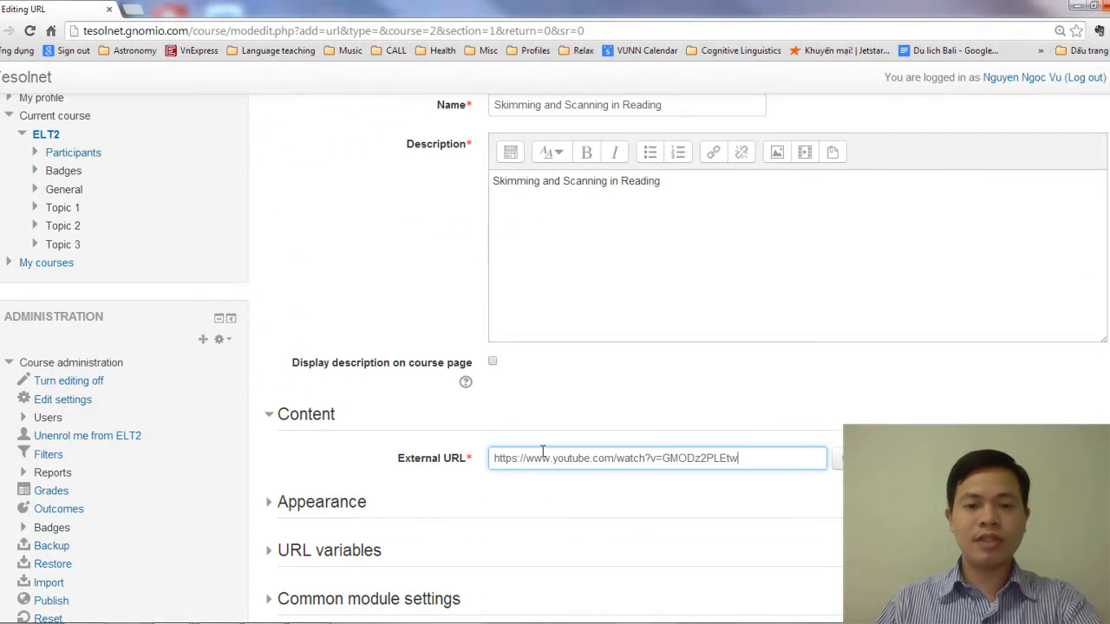
Set the "Skimming and Scanning in Reading" resource's display to Embed and save it, returning to the course page
{"action": "left_click", "coordinate": [301, 506]}
{"action": "scroll", "coordinate": [471, 516], "scroll_direction": "down", "scroll_amount": 2}
{"action": "left_click", "coordinate": [531, 405]}
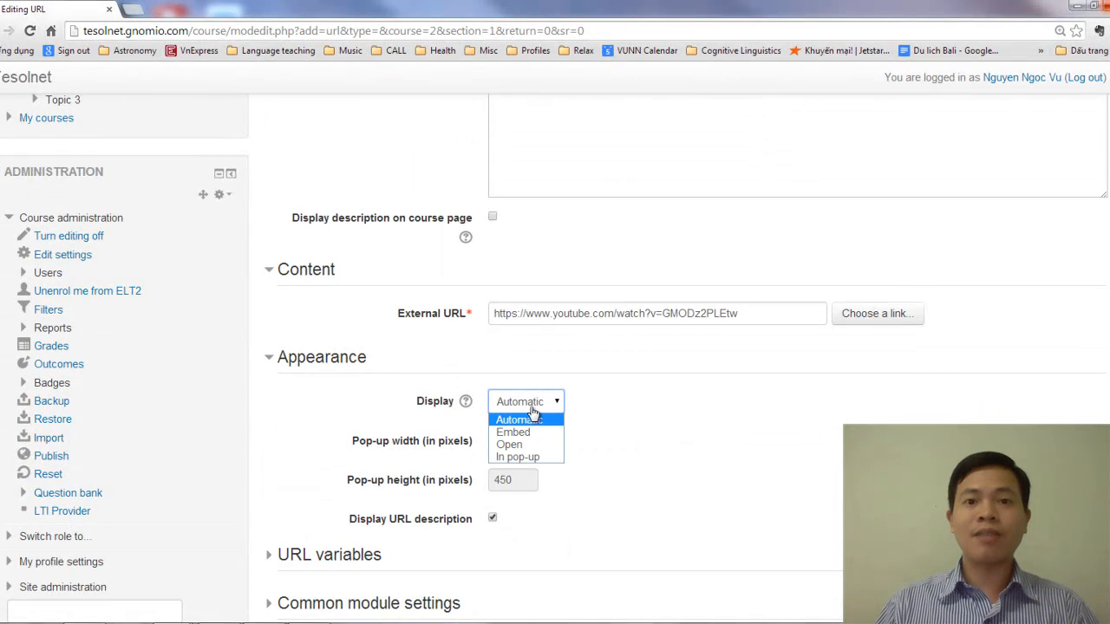
{"action": "left_click", "coordinate": [515, 432]}
{"action": "scroll", "coordinate": [664, 415], "scroll_direction": "down", "scroll_amount": 3}
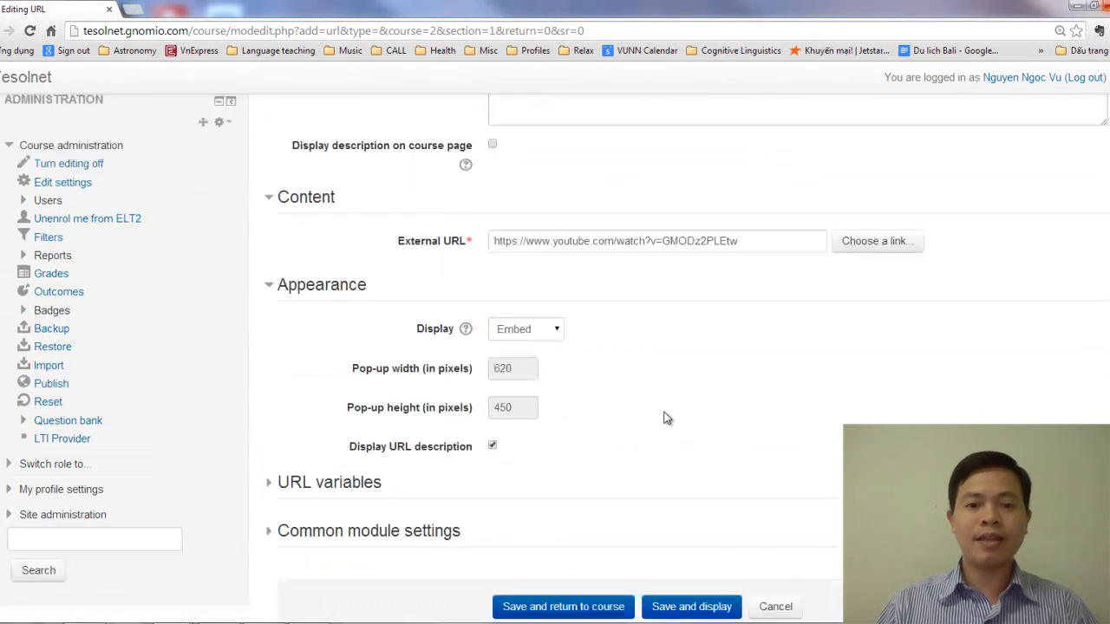
{"action": "left_click", "coordinate": [590, 463]}
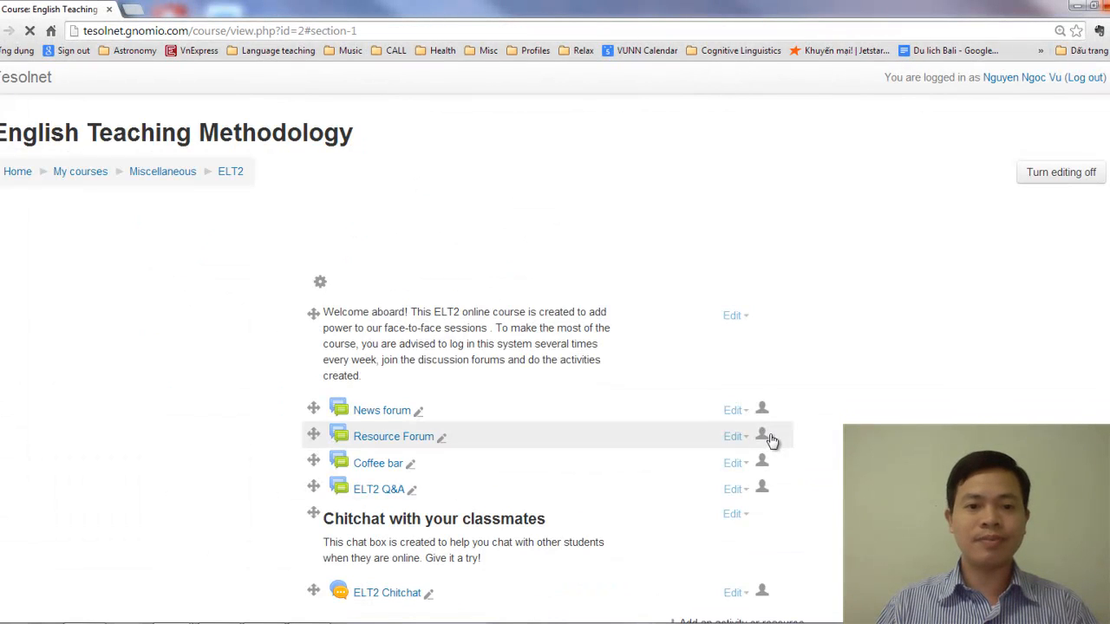
Start adding a new Label resource to Topic 1 below the lesson videos
{"action": "scroll", "coordinate": [602, 414], "scroll_direction": "down", "scroll_amount": 11}
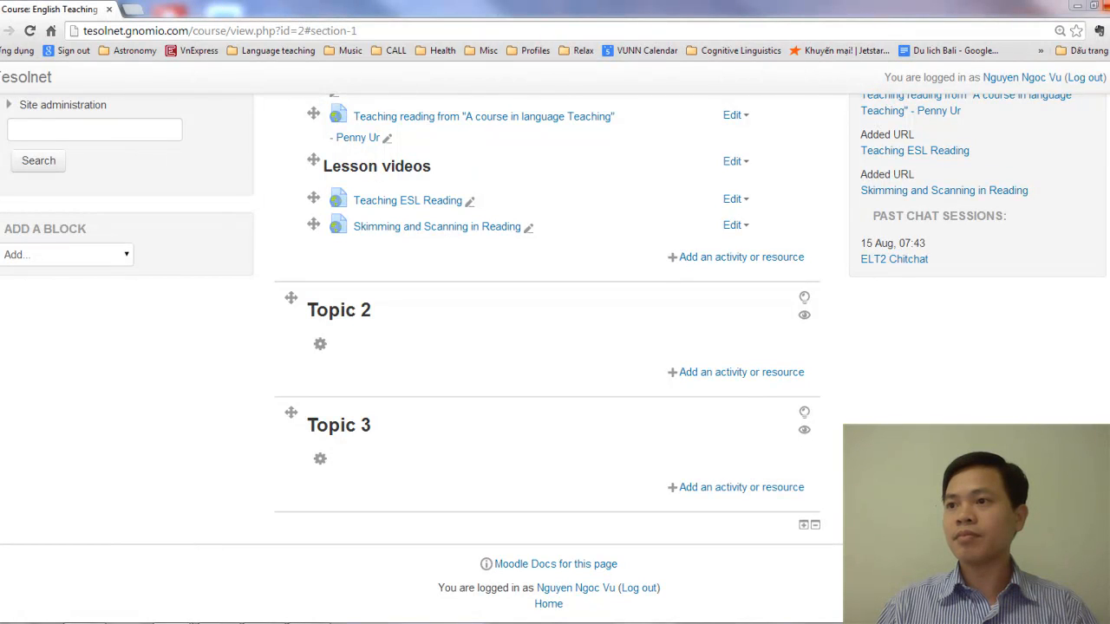
{"action": "scroll", "coordinate": [555, 335], "scroll_direction": "up", "scroll_amount": 3}
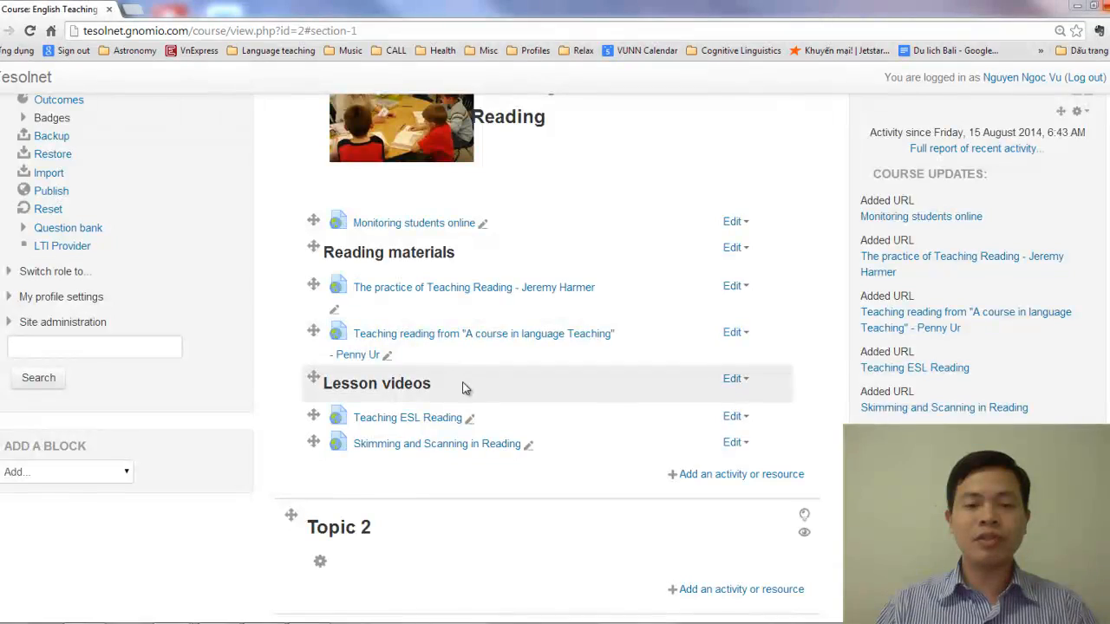
{"action": "scroll", "coordinate": [463, 381], "scroll_direction": "up", "scroll_amount": 3}
{"action": "scroll", "coordinate": [460, 407], "scroll_direction": "down", "scroll_amount": 3}
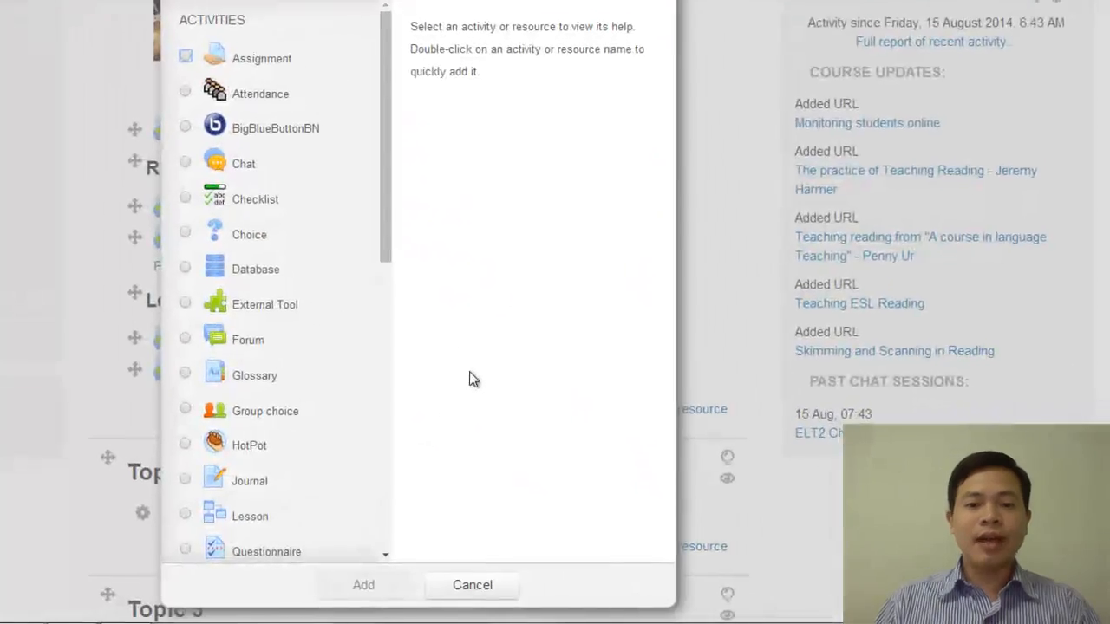
{"action": "scroll", "coordinate": [458, 510], "scroll_direction": "down", "scroll_amount": 8}
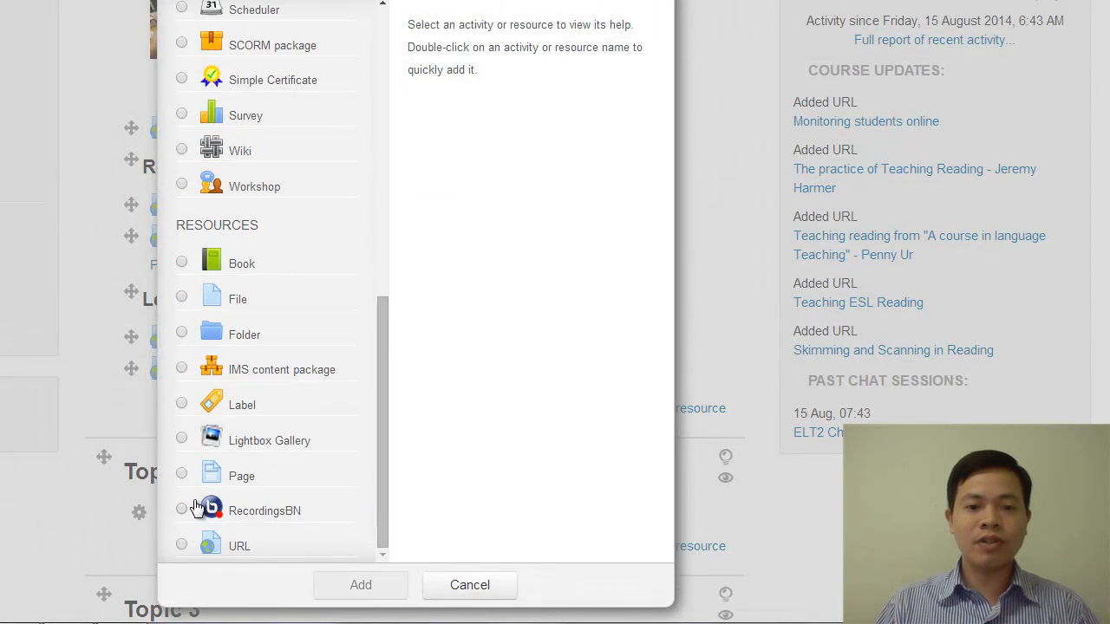
{"action": "left_click", "coordinate": [181, 403]}
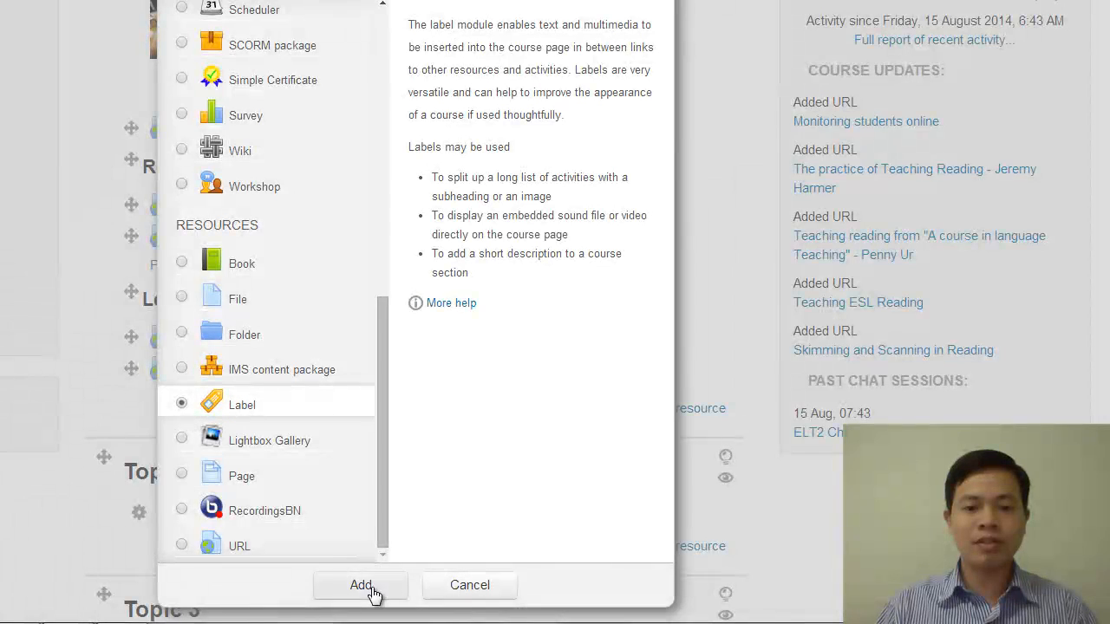
{"action": "left_click", "coordinate": [371, 590]}
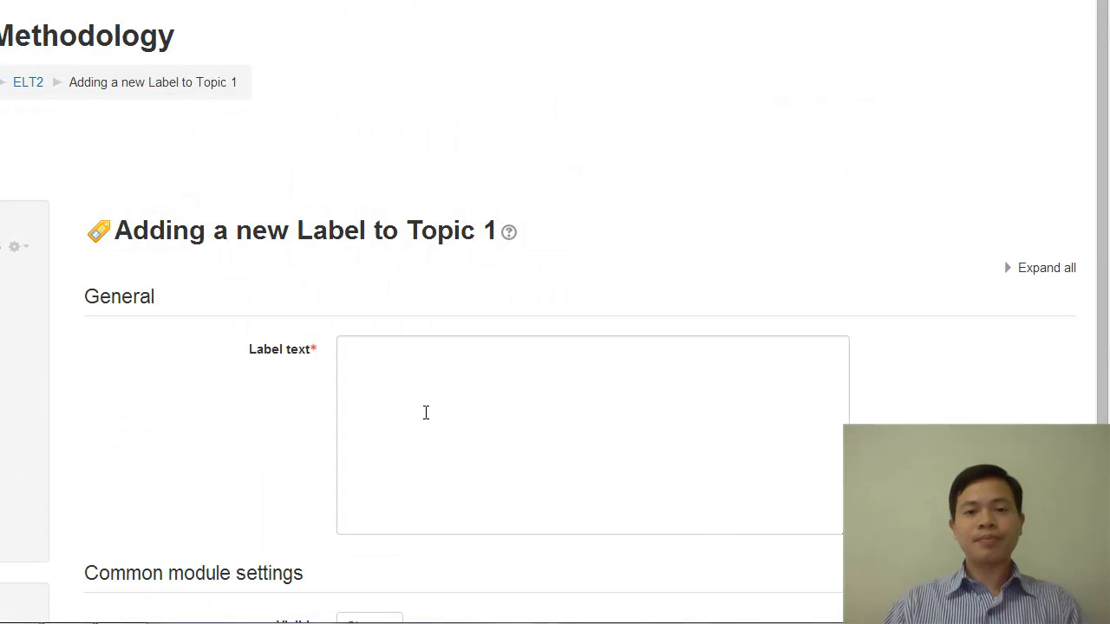
Enter "Discussion" as the text of the new Topic 1 label
{"action": "left_click", "coordinate": [389, 362]}
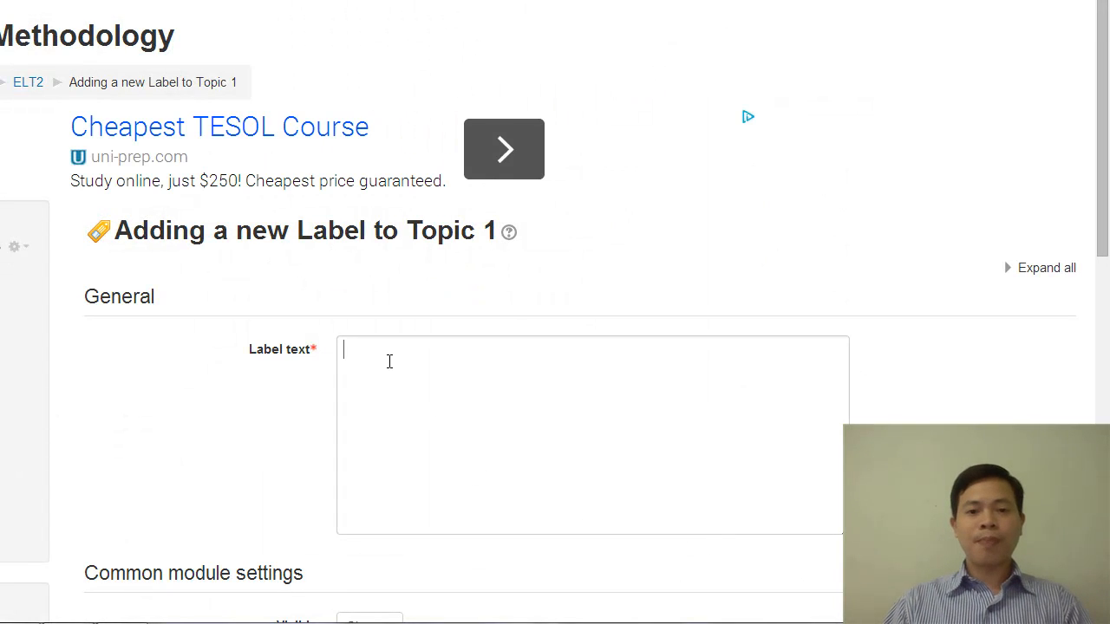
{"action": "type", "text": "Disc"}
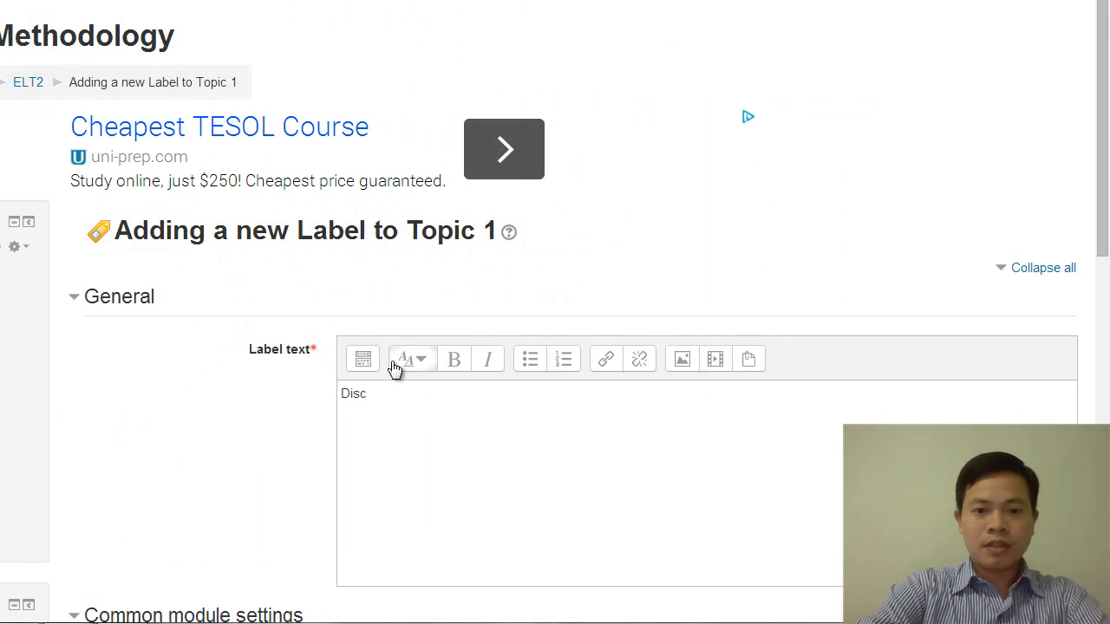
{"action": "left_click", "coordinate": [394, 393]}
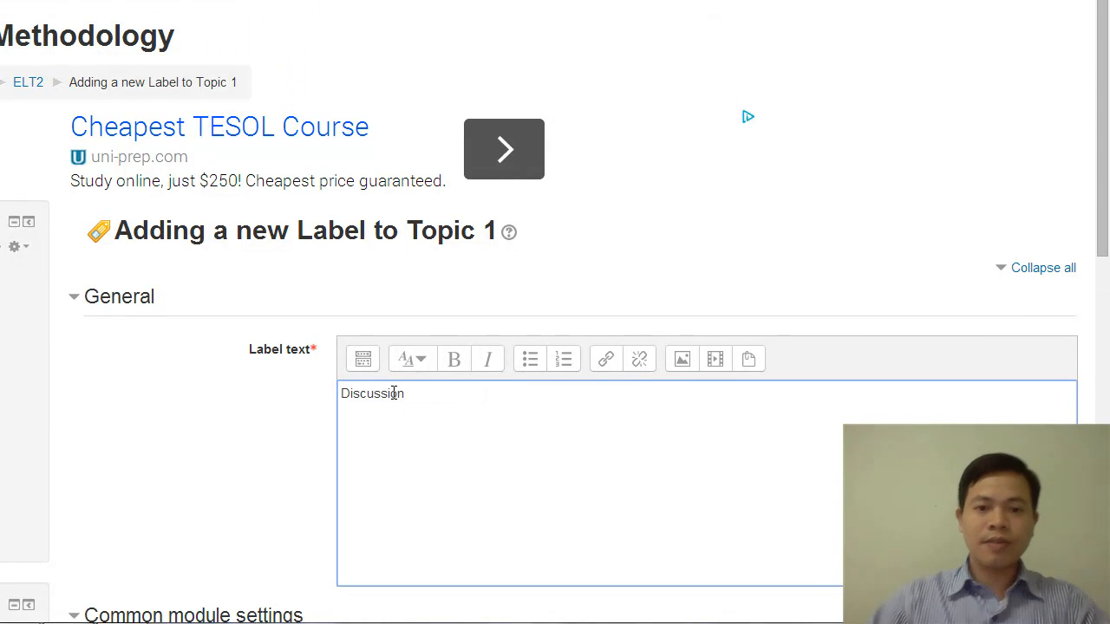
Format the "Discussion" label text as a heading and save the label, returning to the course page
{"action": "left_click_drag", "start_coordinate": [432, 396], "coordinate": [350, 395]}
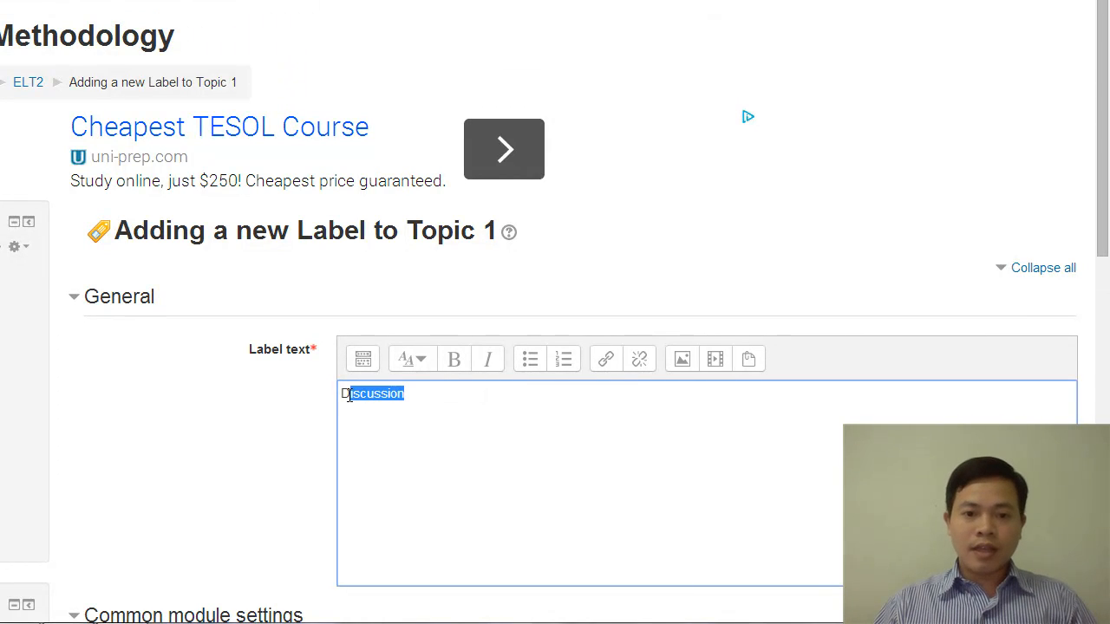
{"action": "left_click", "coordinate": [415, 360]}
{"action": "left_click", "coordinate": [429, 416]}
{"action": "left_click", "coordinate": [530, 443]}
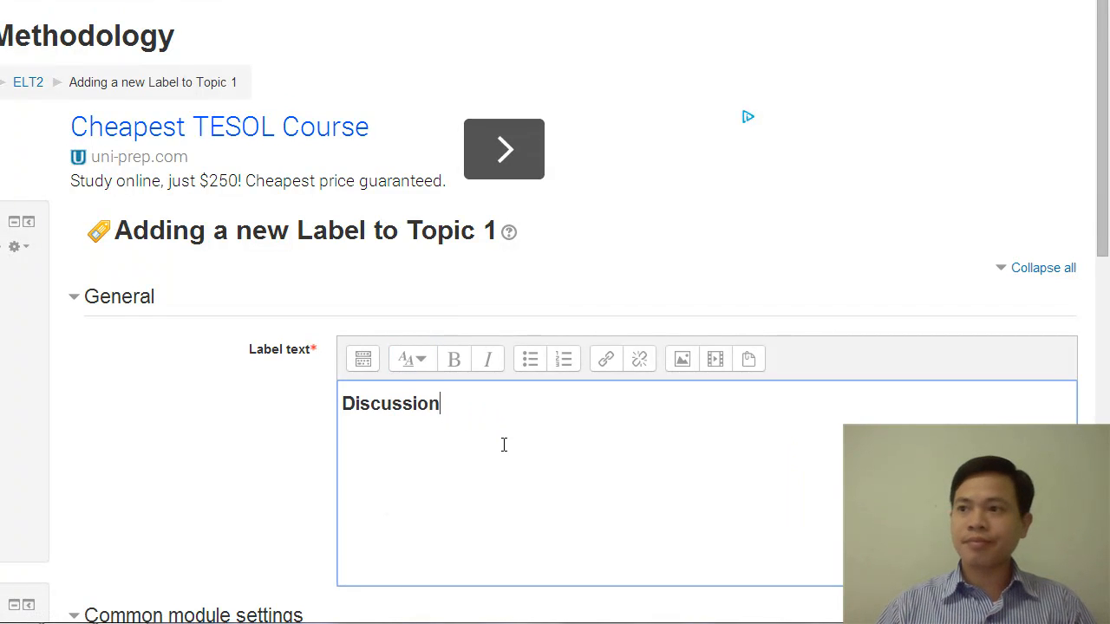
{"action": "scroll", "coordinate": [507, 447], "scroll_direction": "down", "scroll_amount": 3}
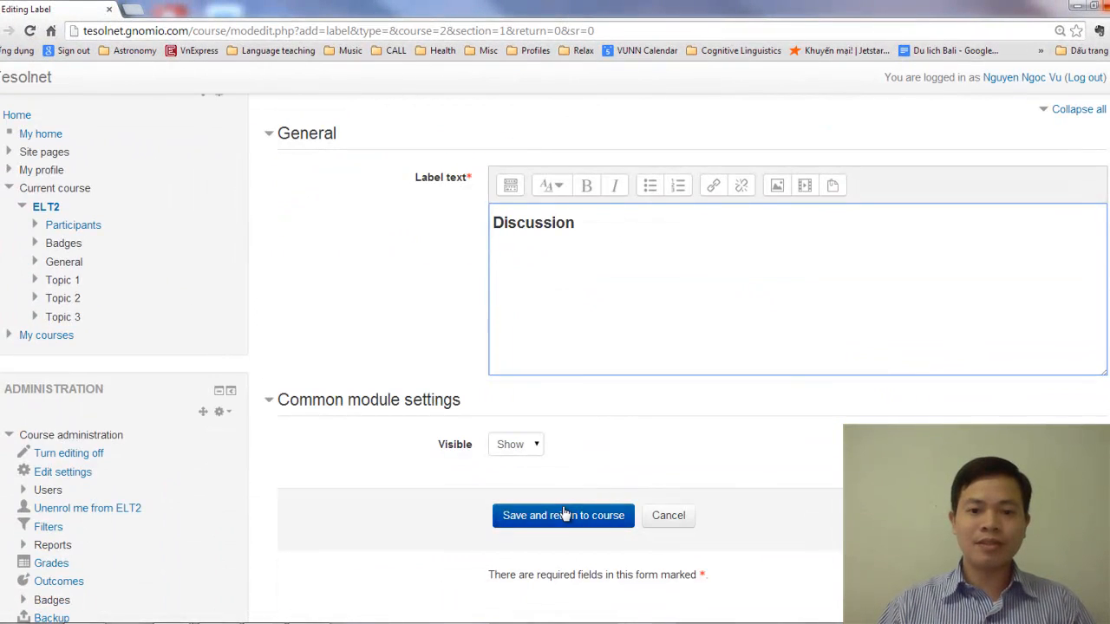
{"action": "left_click", "coordinate": [564, 515]}
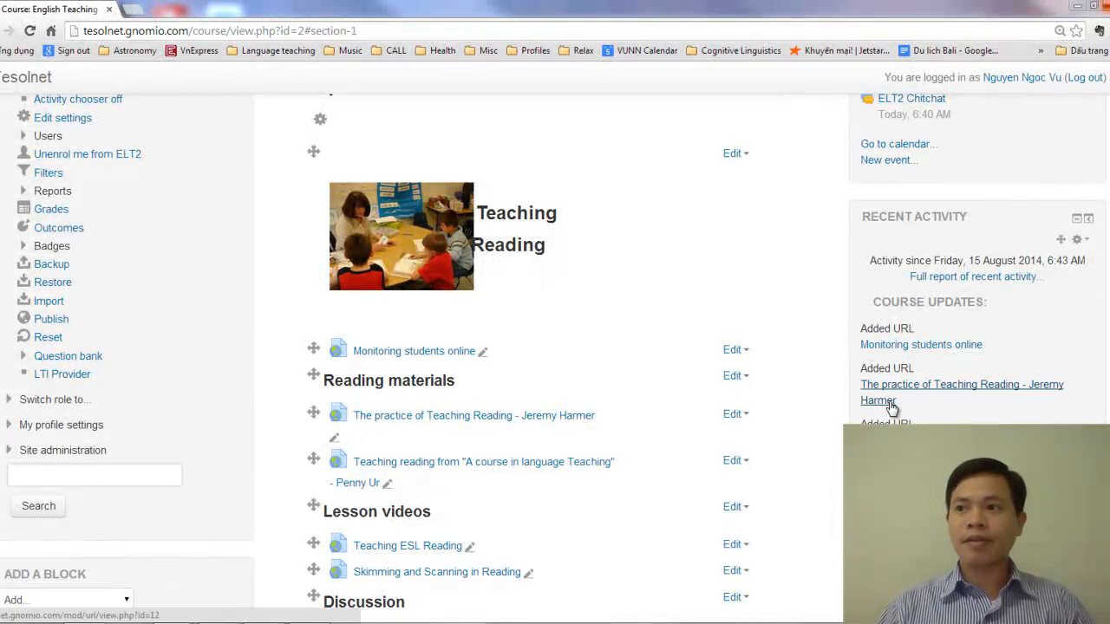
Start adding a new Forum activity to Topic 1 under the "Discussion" label
{"action": "scroll", "coordinate": [595, 352], "scroll_direction": "down", "scroll_amount": 1}
{"action": "scroll", "coordinate": [595, 347], "scroll_direction": "down", "scroll_amount": 3}
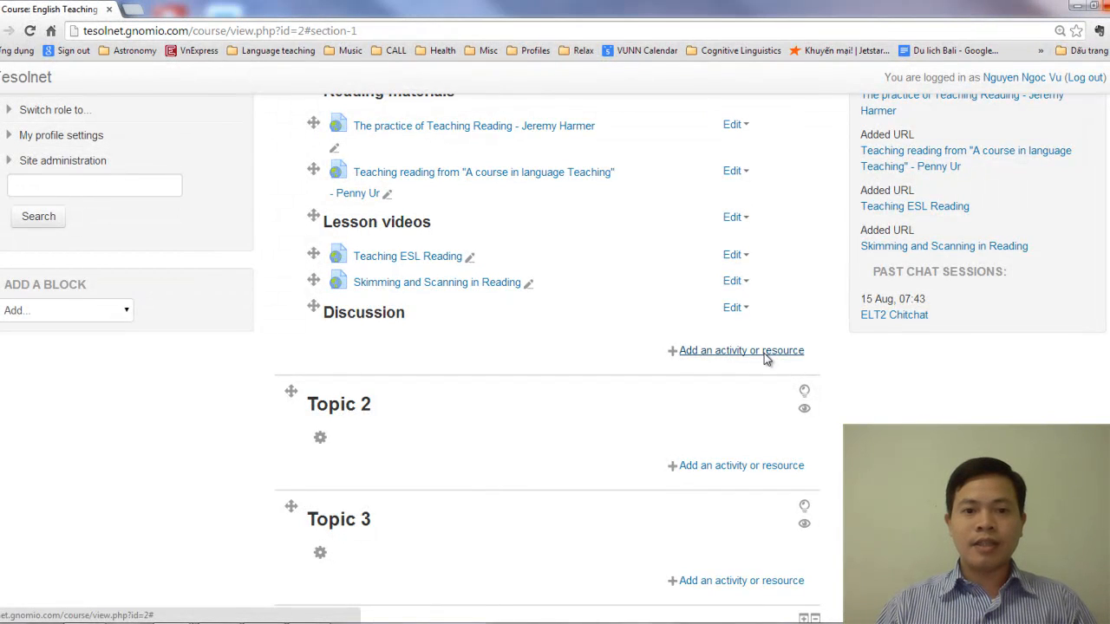
{"action": "left_click", "coordinate": [764, 353]}
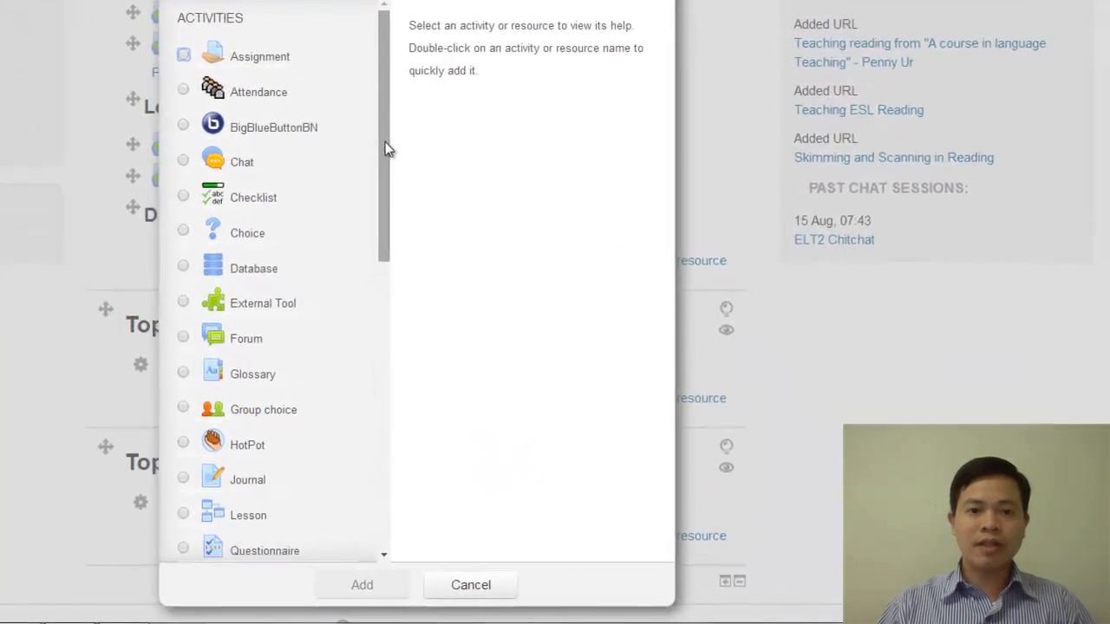
{"action": "left_click_drag", "start_coordinate": [472, 197], "coordinate": [476, 325]}
{"action": "left_click_drag", "start_coordinate": [387, 290], "coordinate": [385, 169]}
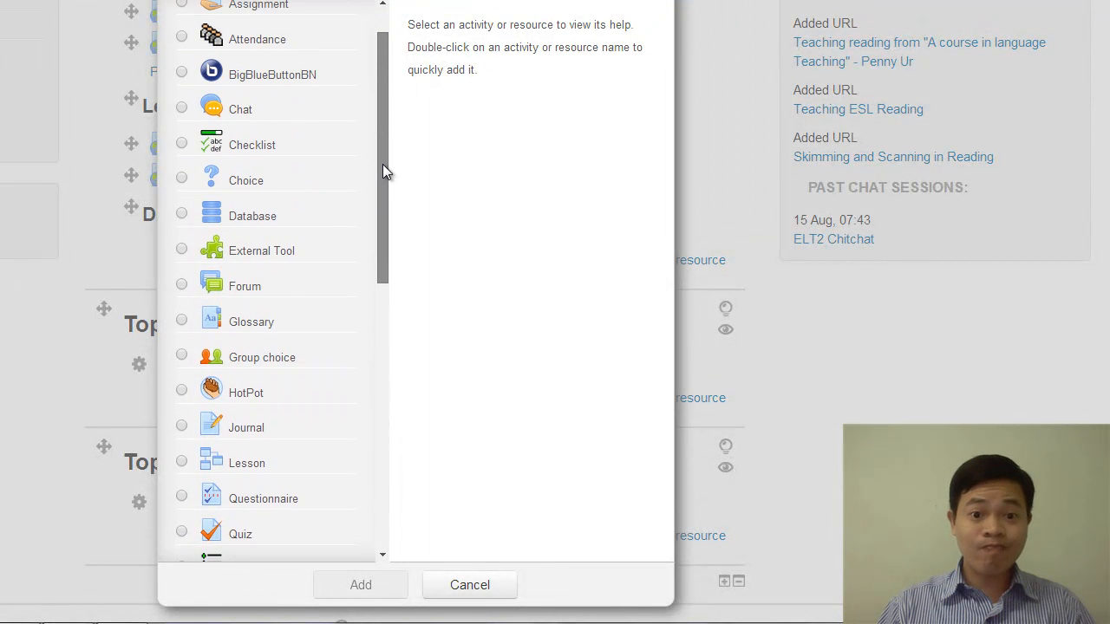
{"action": "left_click", "coordinate": [182, 286]}
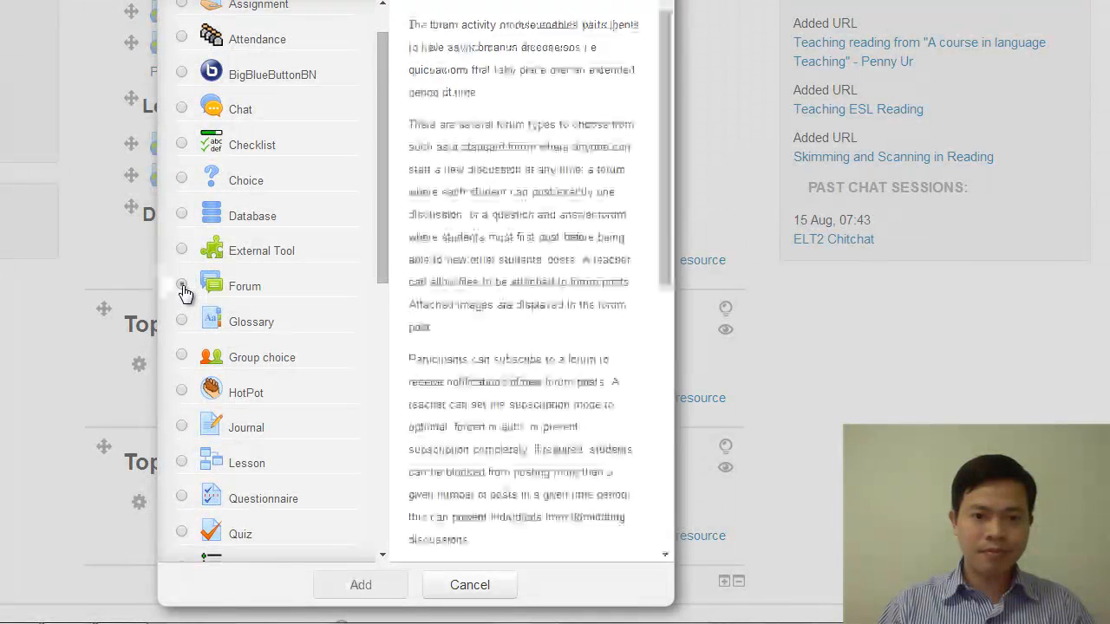
{"action": "left_click", "coordinate": [364, 587]}
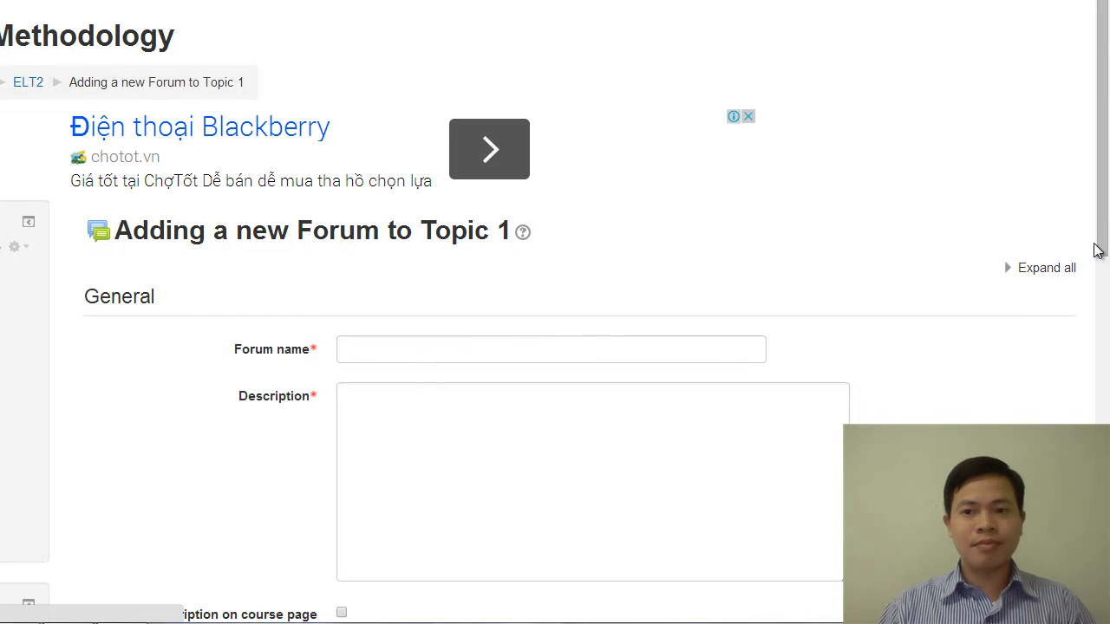
Name the new forum "Teacher talk vs Student talk"
{"action": "left_click_drag", "start_coordinate": [1102, 198], "coordinate": [1102, 277]}
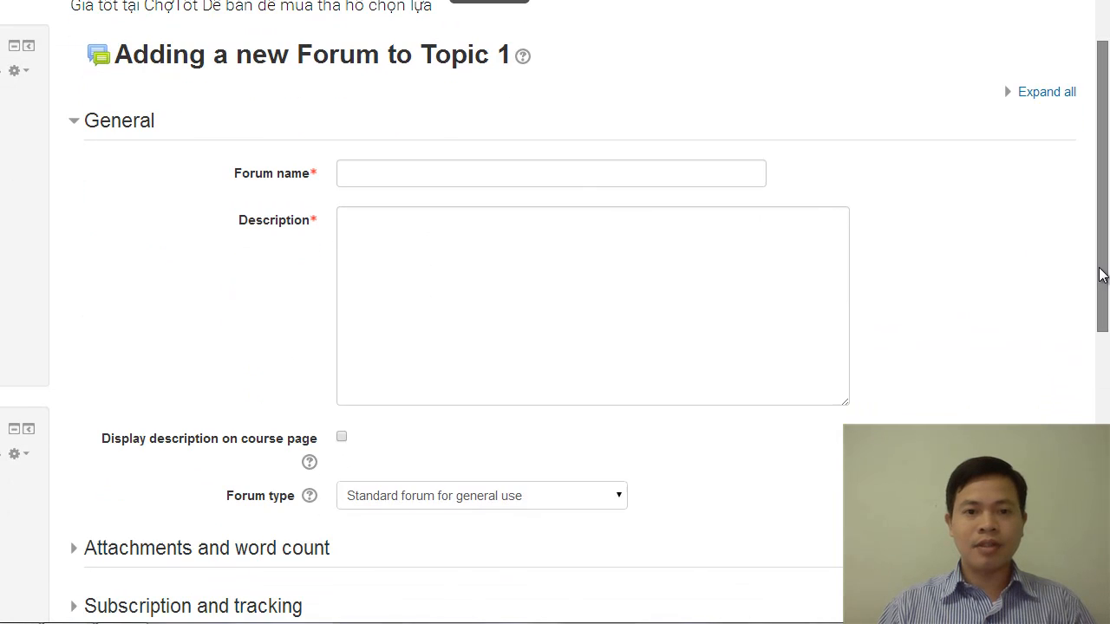
{"action": "left_click", "coordinate": [396, 172]}
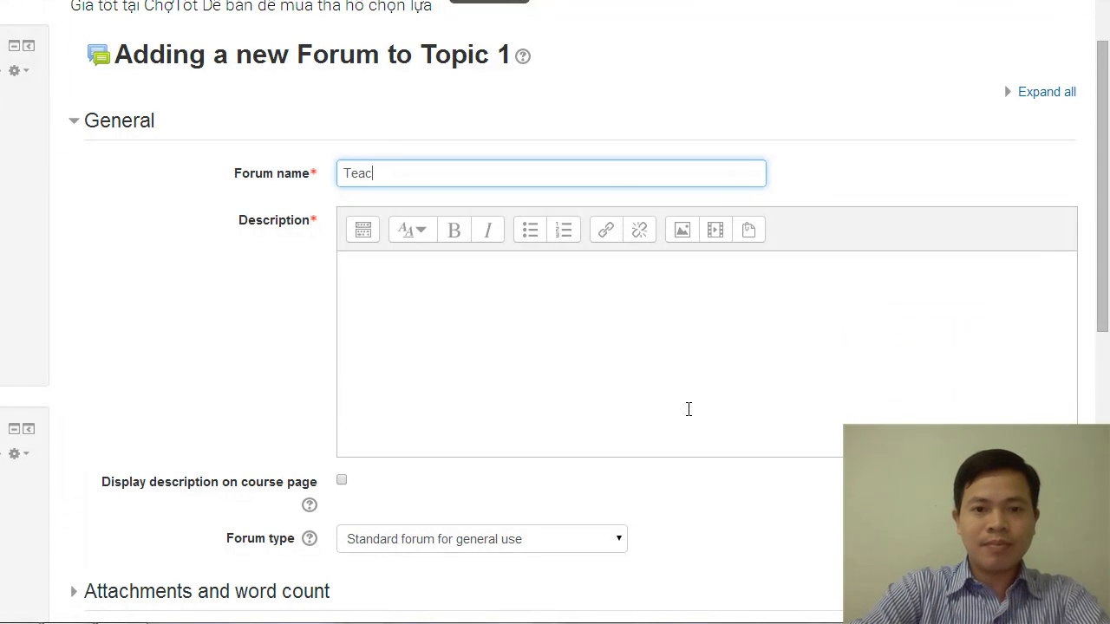
{"action": "type", "text": "Teacher talk "}
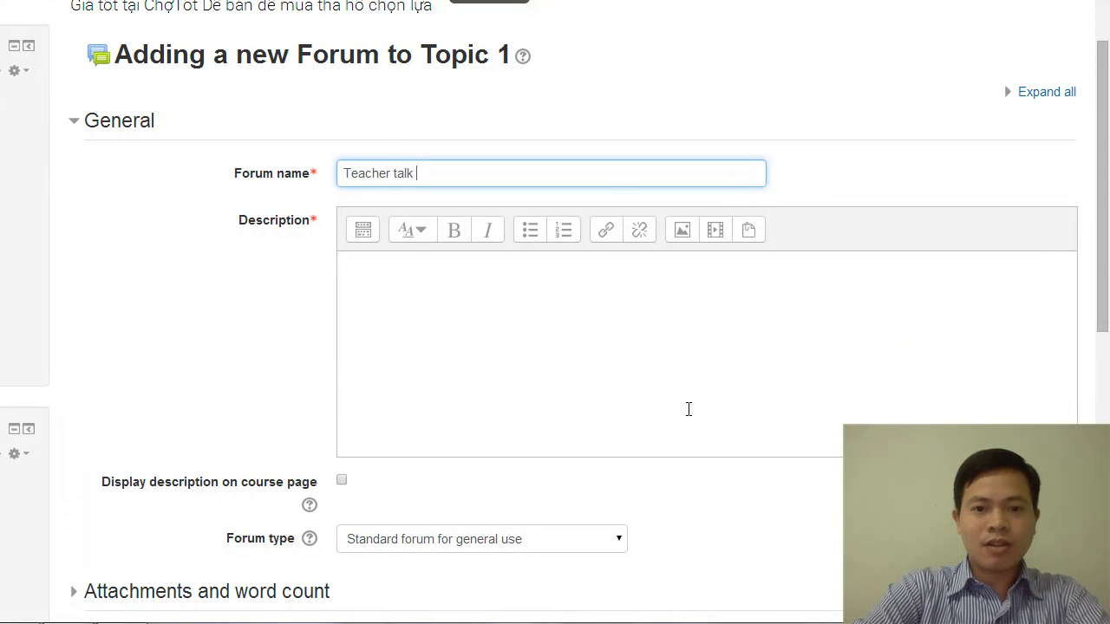
{"action": "type", "text": "vs Student tal"}
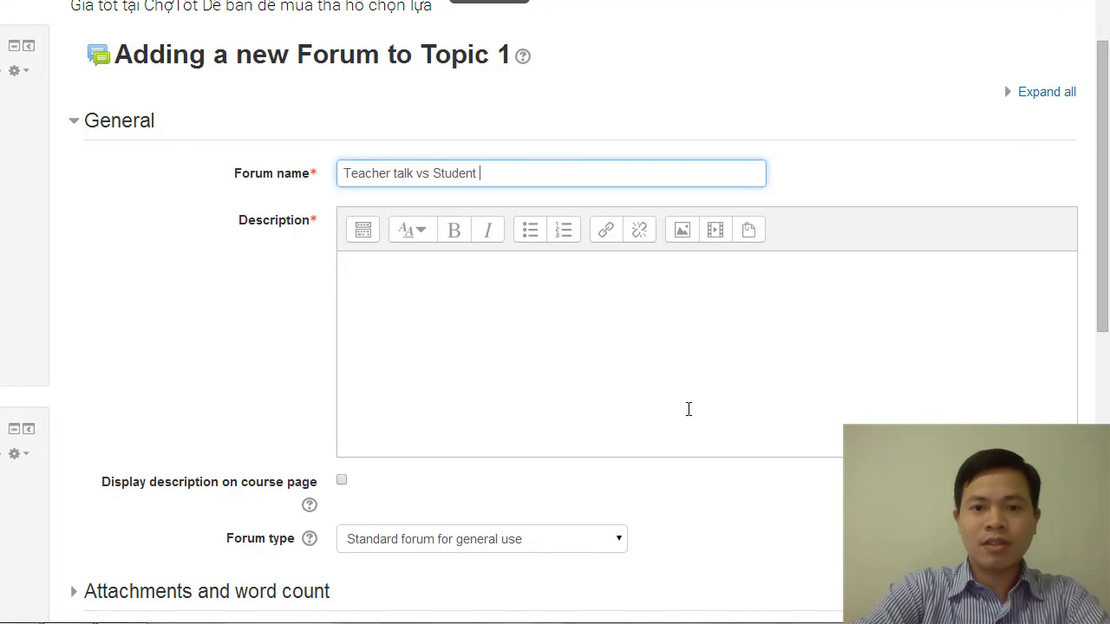
{"action": "type", "text": "k"}
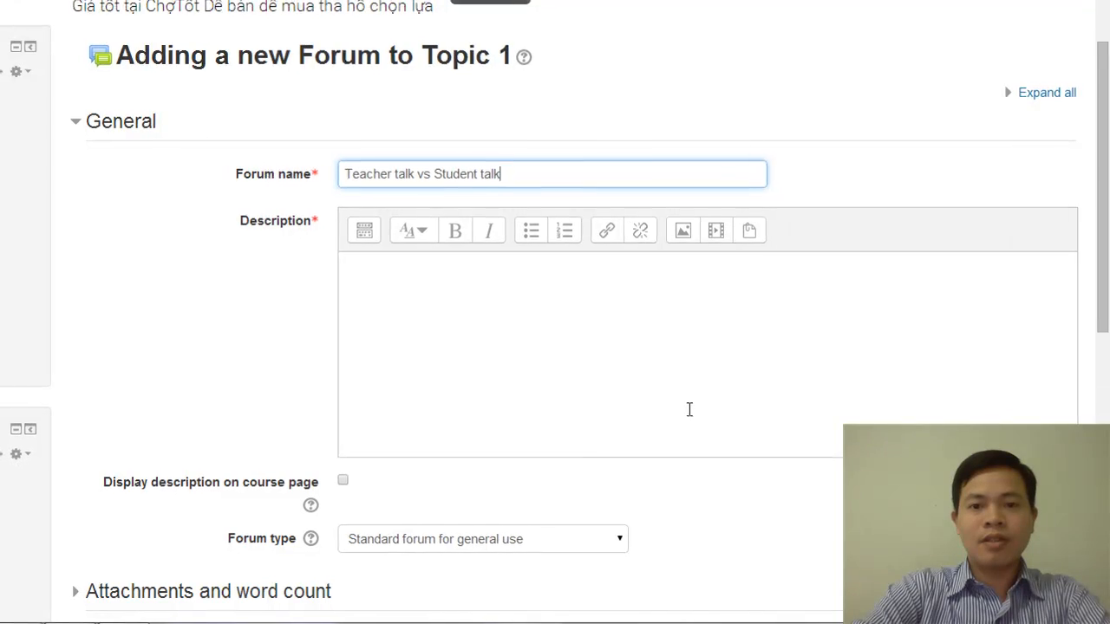
Enter the forum description "In your opinion and based on your experience, what is the most effective relationship between teacher talk and student talk in an L2 classroom?"
{"action": "scroll", "coordinate": [794, 476], "scroll_direction": "down", "scroll_amount": 2}
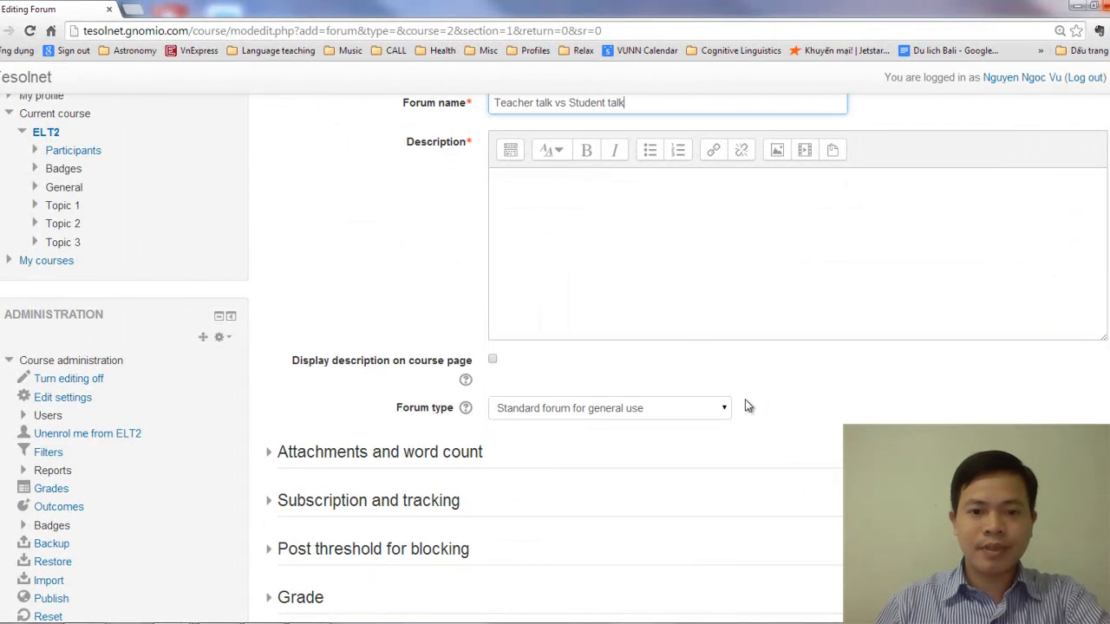
{"action": "left_click", "coordinate": [648, 266]}
{"action": "scroll", "coordinate": [625, 333], "scroll_direction": "up", "scroll_amount": 2}
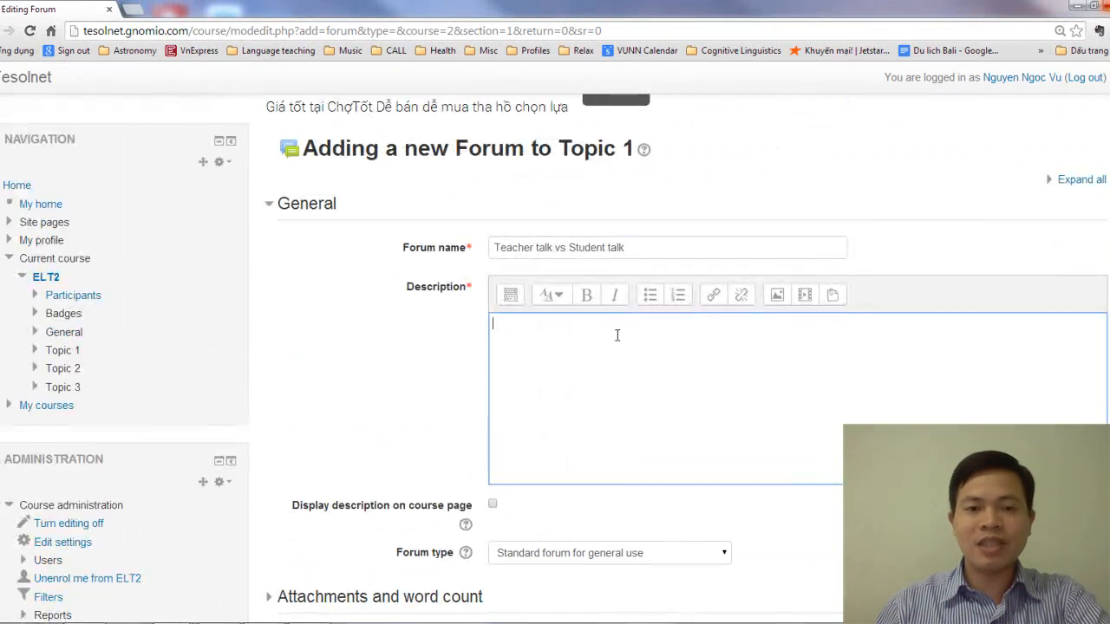
{"action": "scroll", "coordinate": [727, 399], "scroll_direction": "down", "scroll_amount": 1}
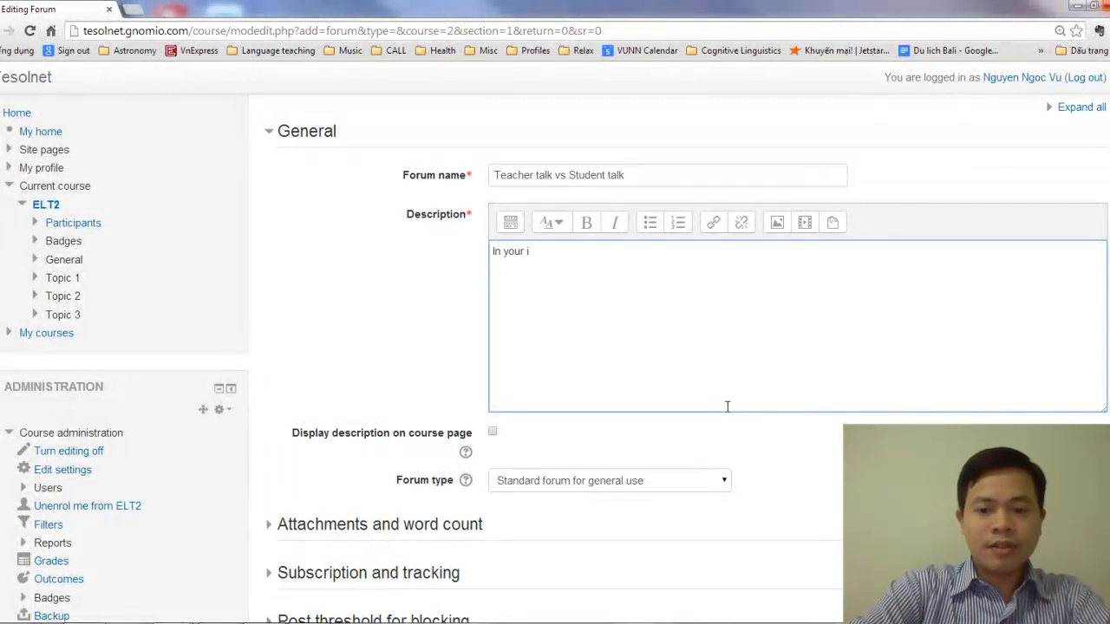
{"action": "type", "text": "In your opinion."}
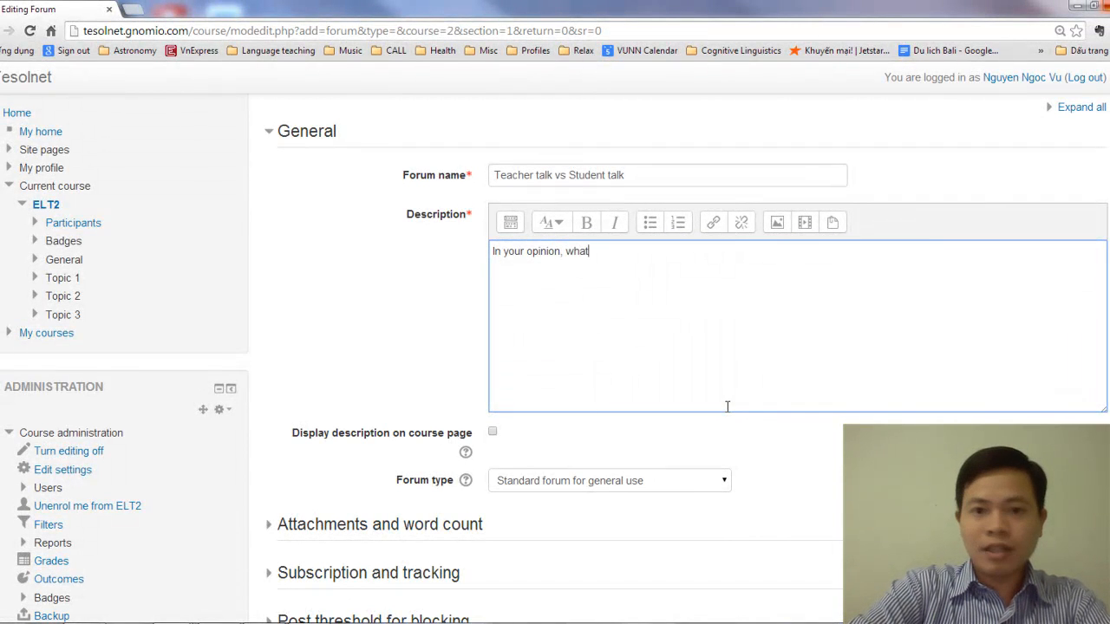
{"action": "type", "text": " and bas"}
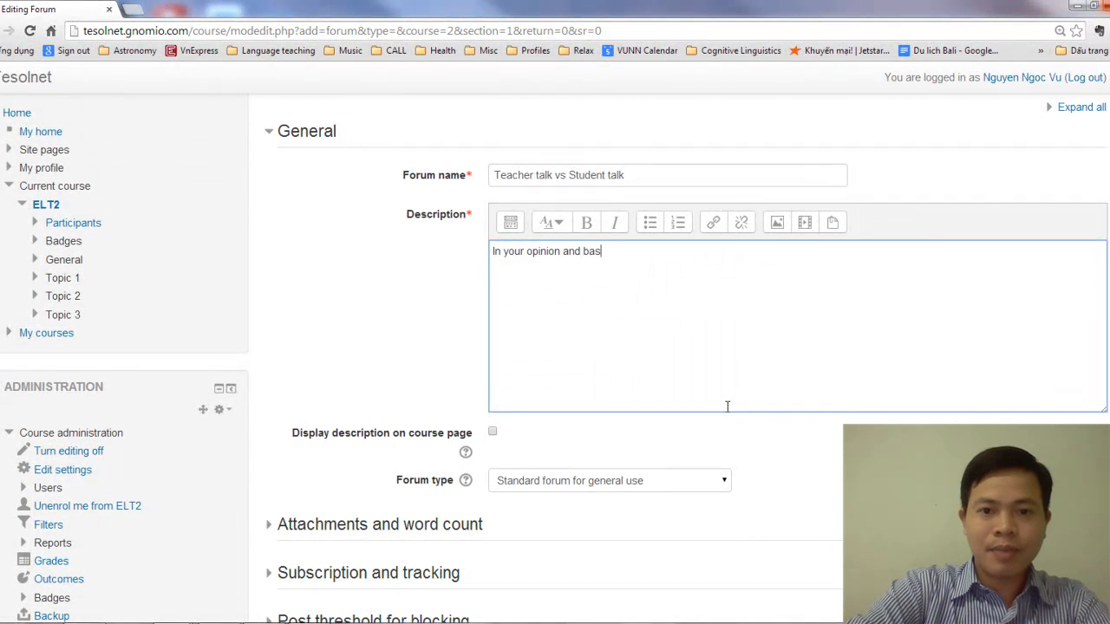
{"action": "type", "text": "ed on your experience"}
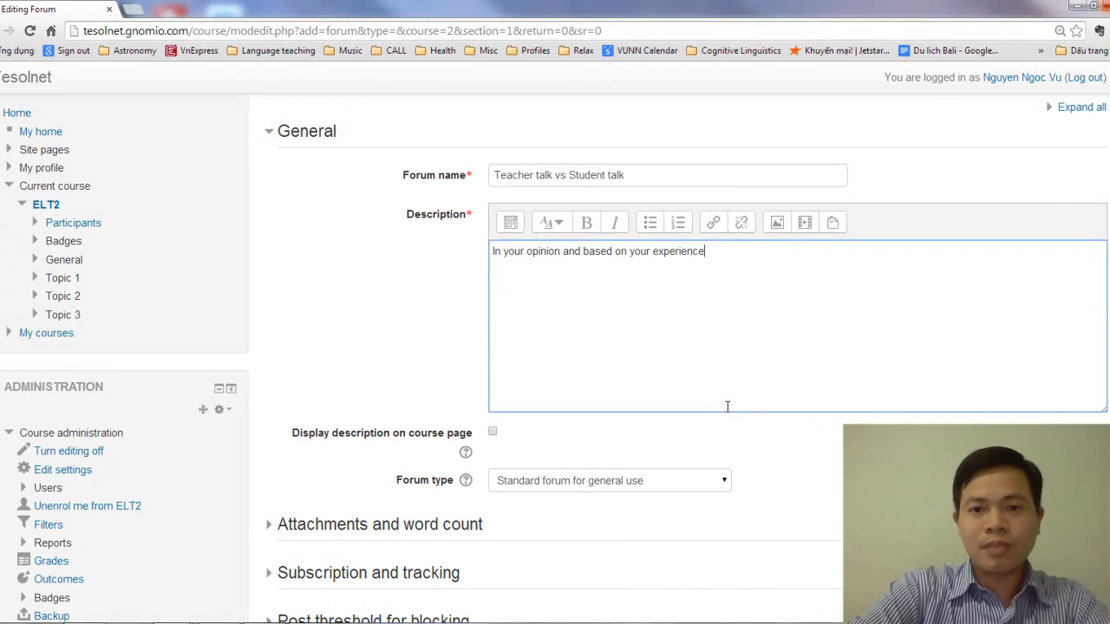
{"action": "type", "text": ", what is the most effective"}
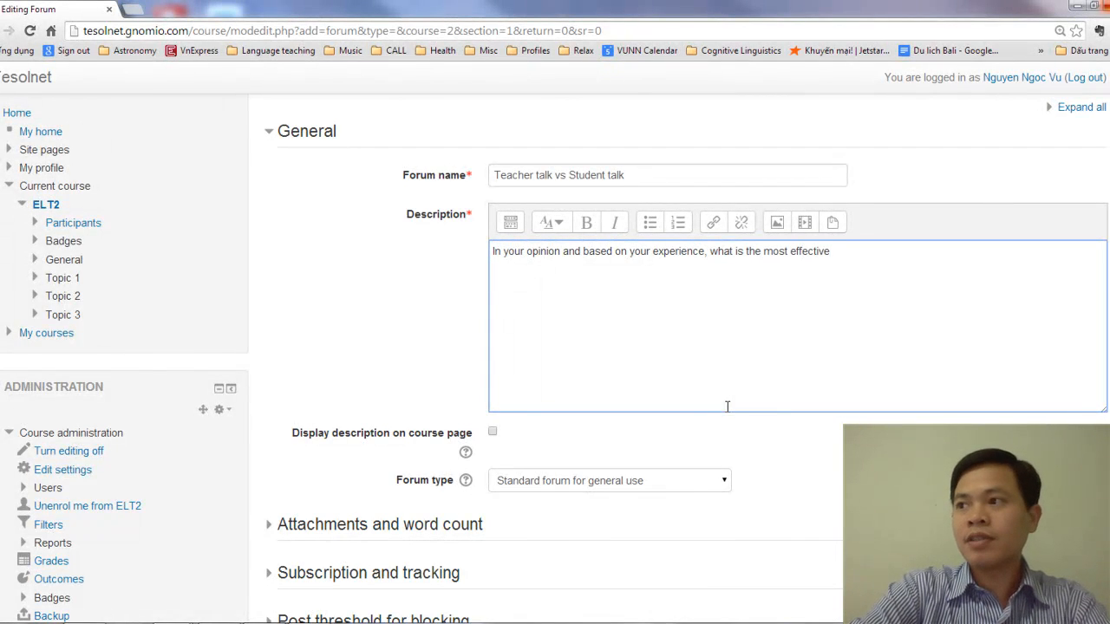
{"action": "type", "text": " relationship between"}
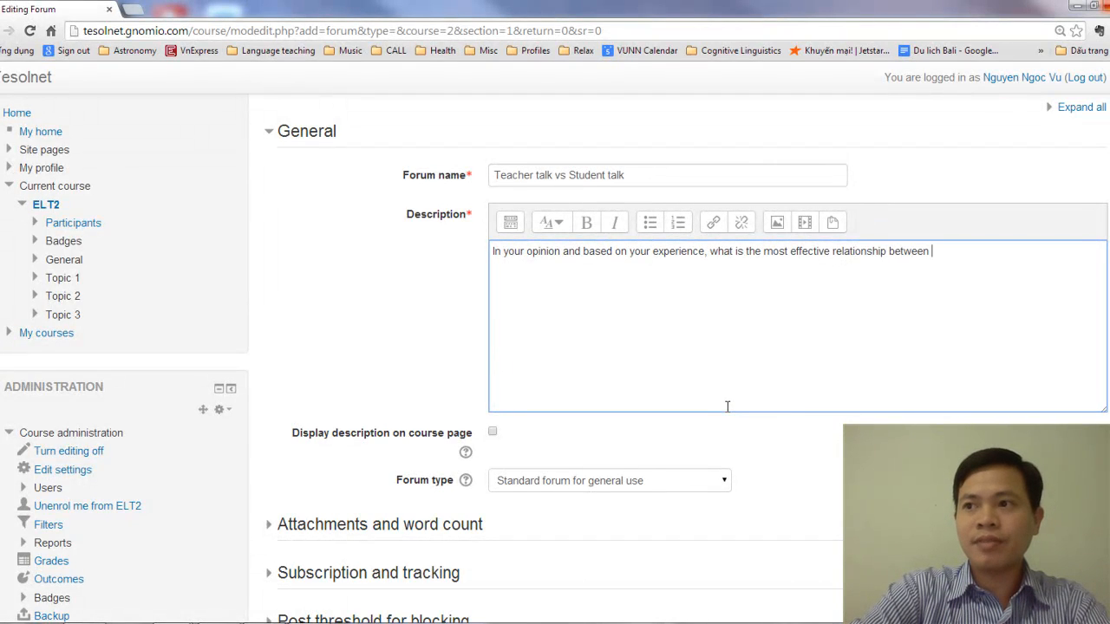
{"action": "type", "text": "teacher talk and stu"}
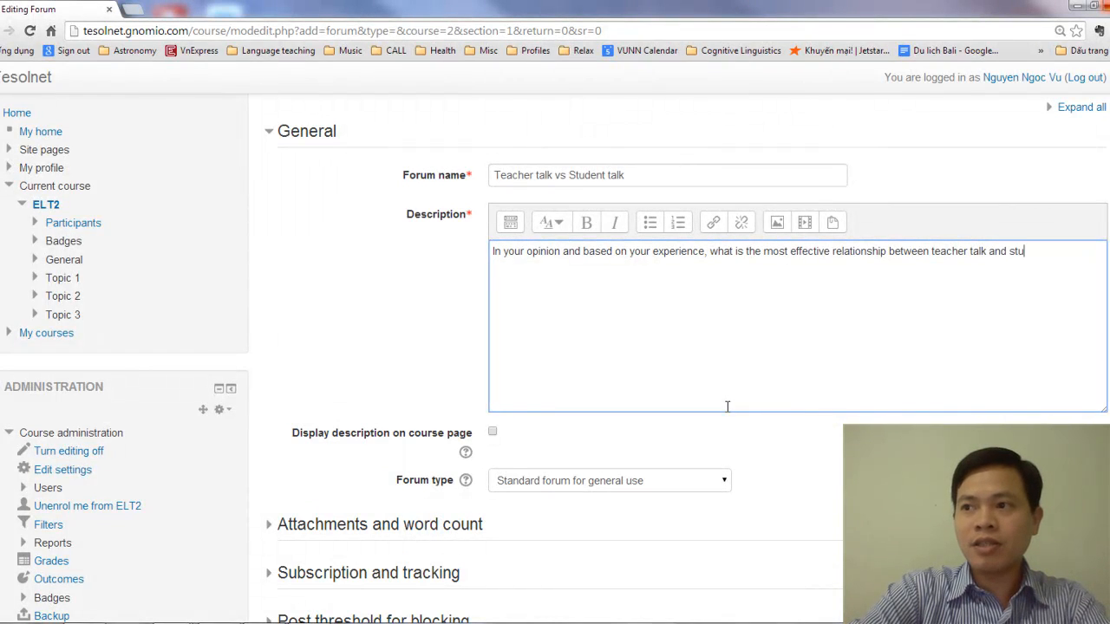
{"action": "type", "text": "dent tal"}
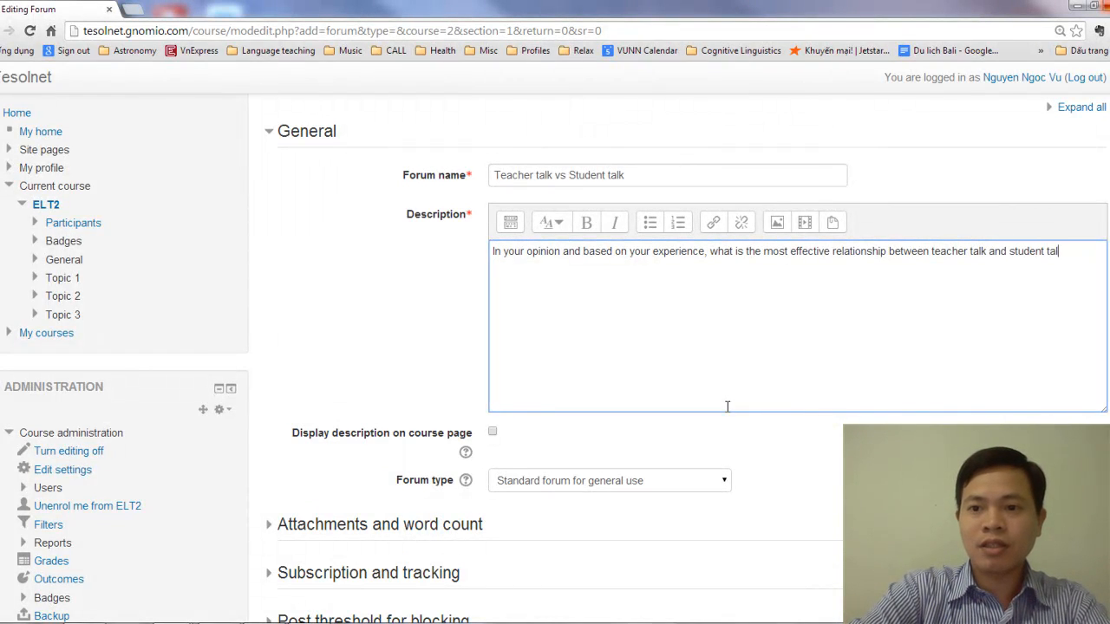
{"action": "type", "text": "k in an L2"}
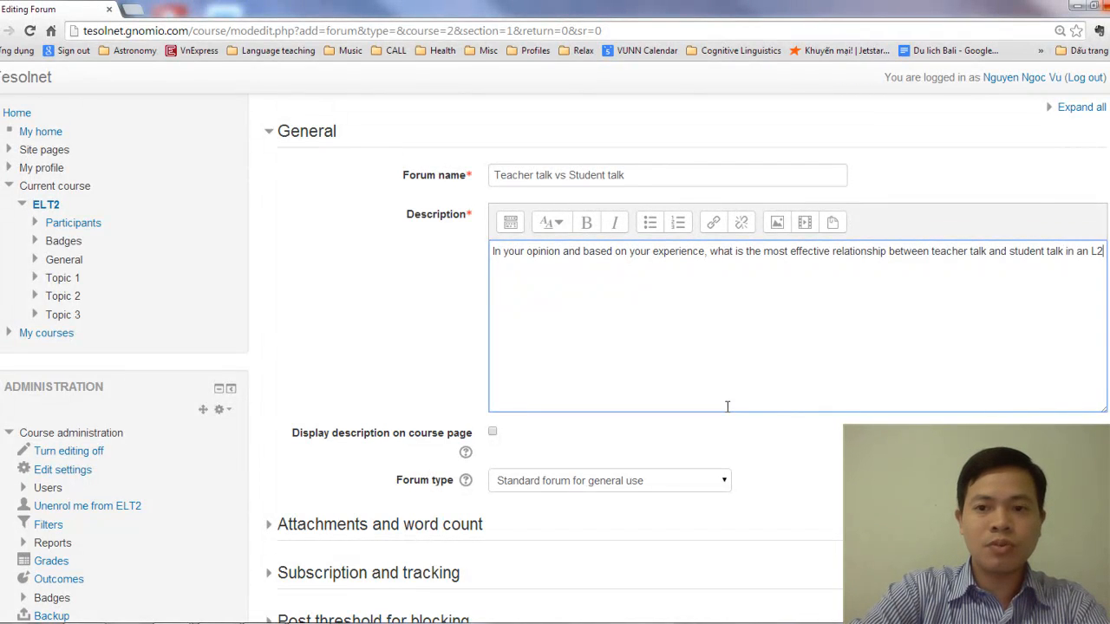
{"action": "type", "text": " classroom?"}
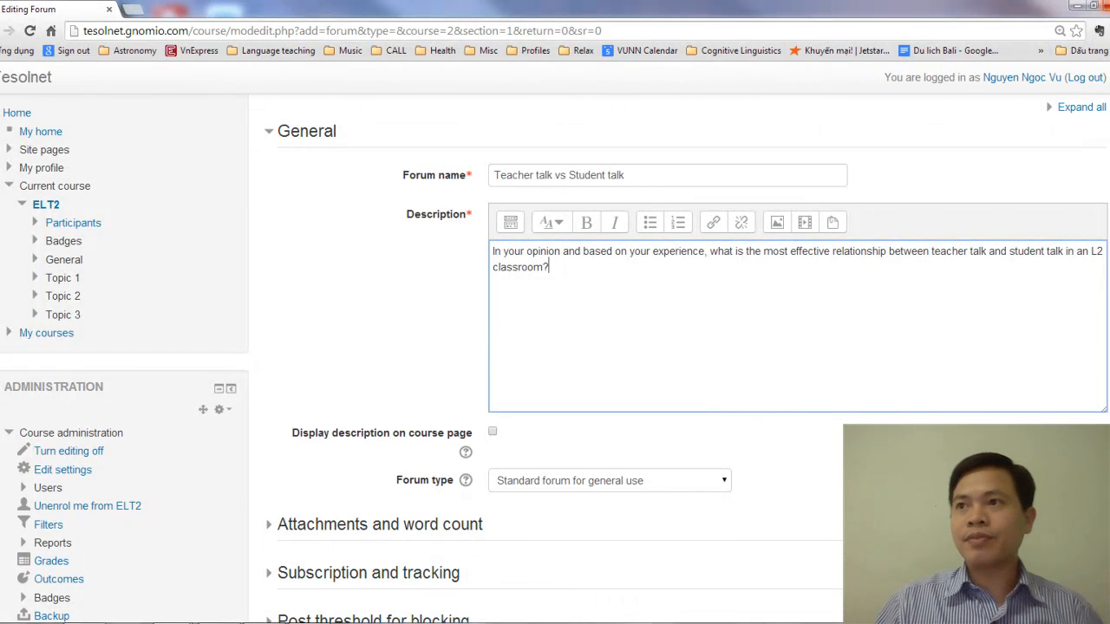
Switch to the existing "Teacher talk vs. Student talk" forum on the MALL of English Department site and examine its question and student replies
{"action": "left_click_drag", "start_coordinate": [515, 211], "coordinate": [199, 7]}
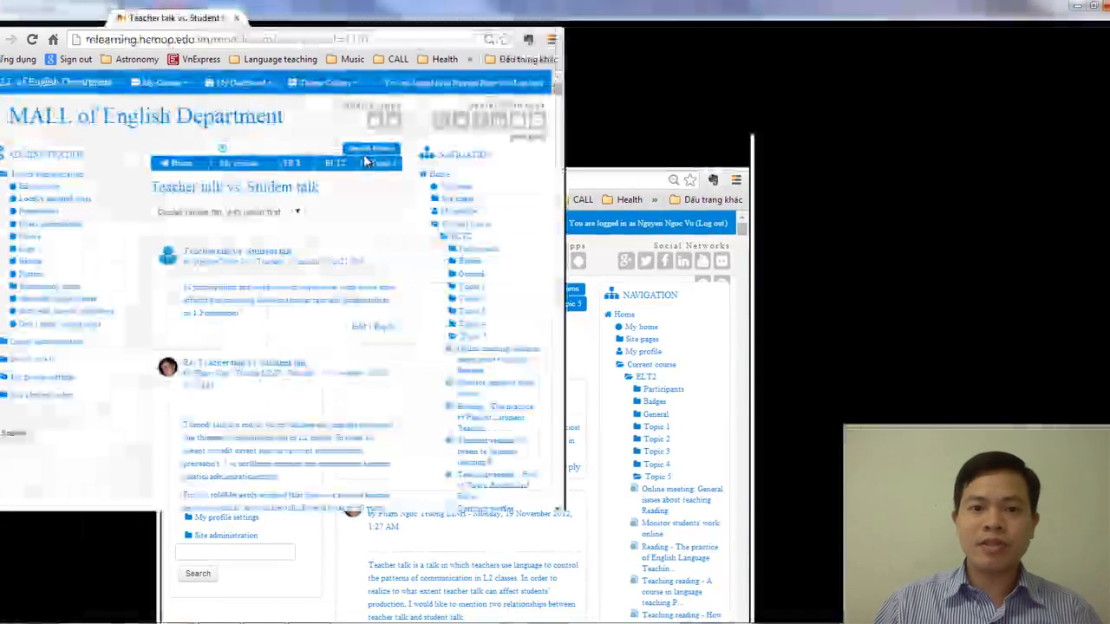
{"action": "scroll", "coordinate": [455, 347], "scroll_direction": "down", "scroll_amount": 7}
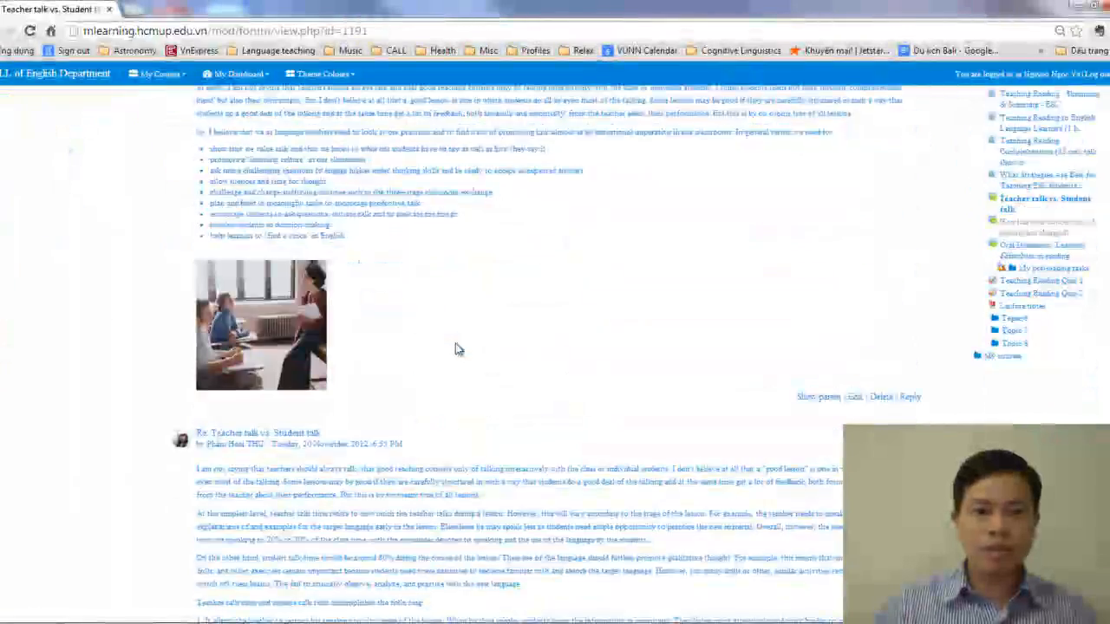
{"action": "scroll", "coordinate": [459, 351], "scroll_direction": "up", "scroll_amount": 10}
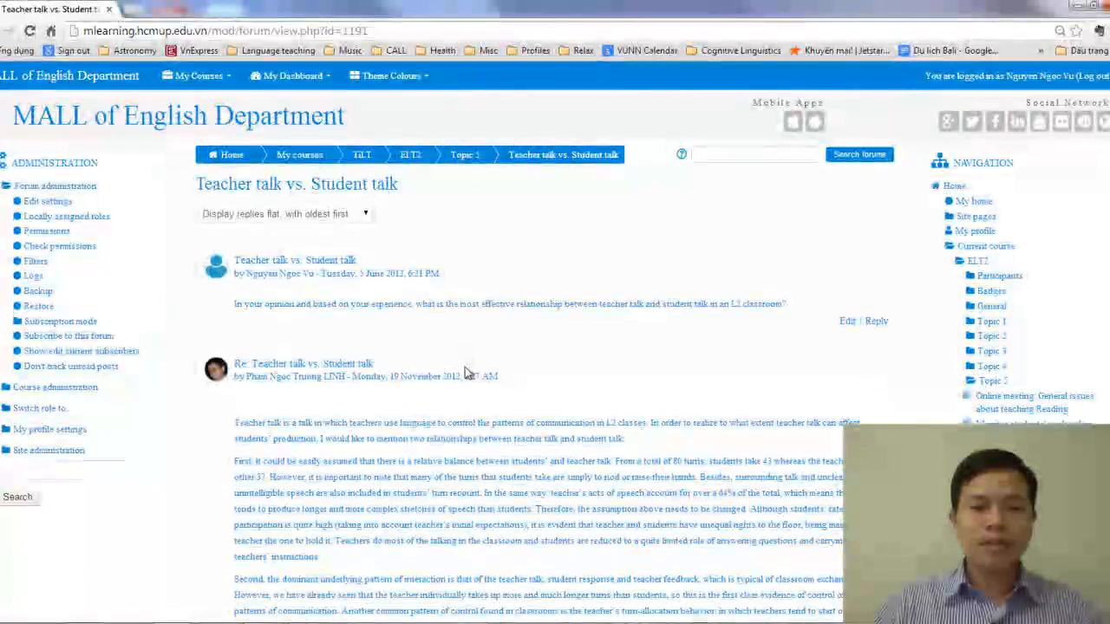
{"action": "scroll", "coordinate": [393, 345], "scroll_direction": "down", "scroll_amount": 2}
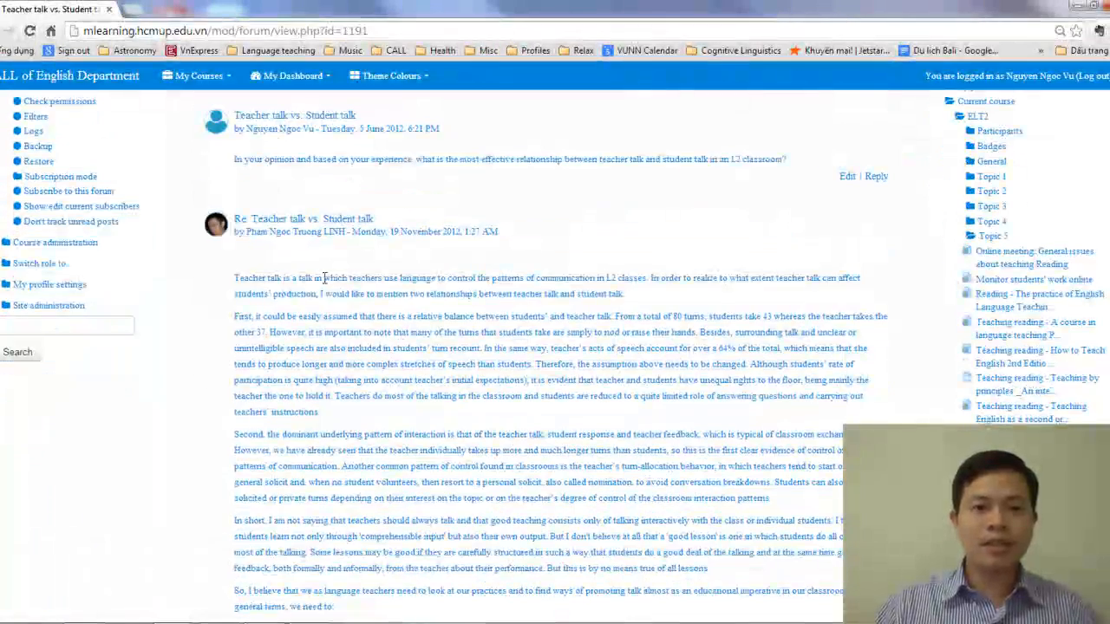
{"action": "scroll", "coordinate": [344, 347], "scroll_direction": "down", "scroll_amount": 12}
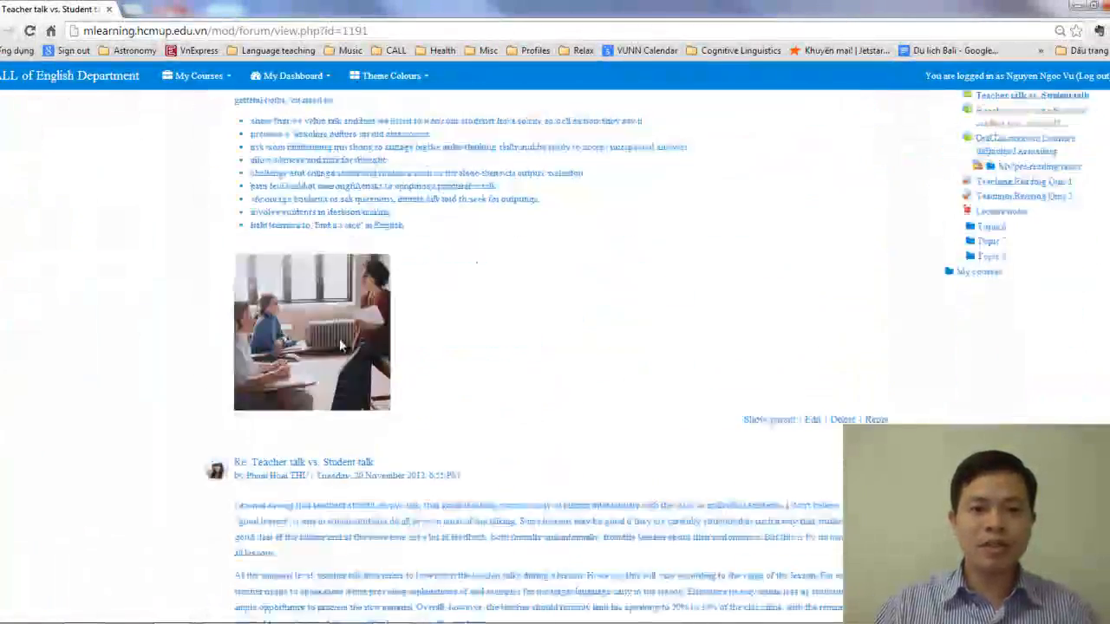
{"action": "scroll", "coordinate": [344, 351], "scroll_direction": "down", "scroll_amount": 18}
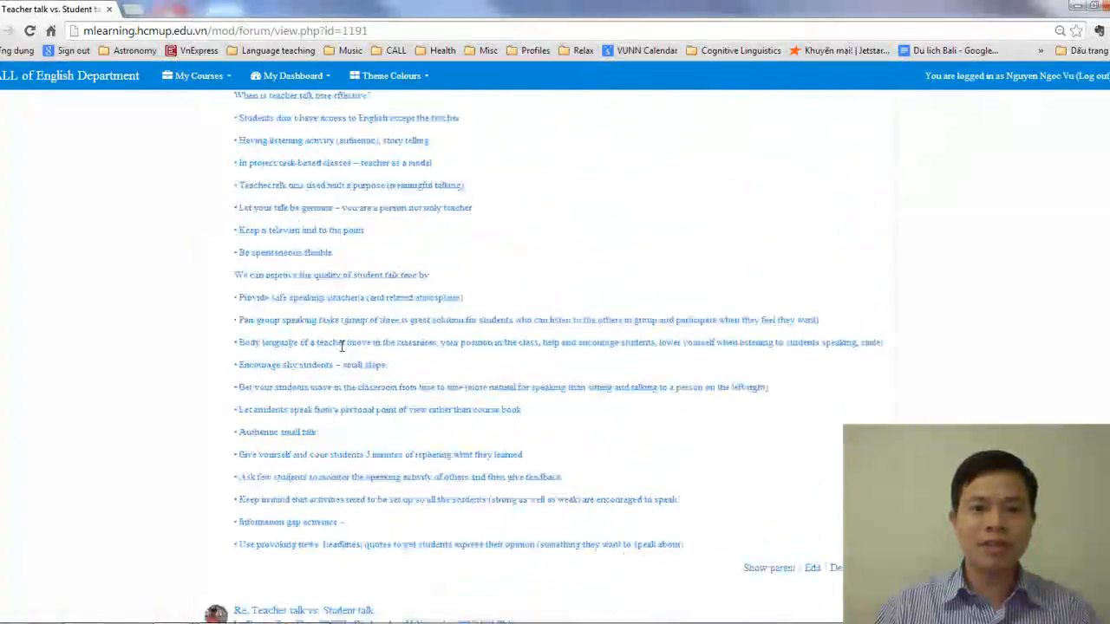
{"action": "scroll", "coordinate": [342, 351], "scroll_direction": "down", "scroll_amount": 10}
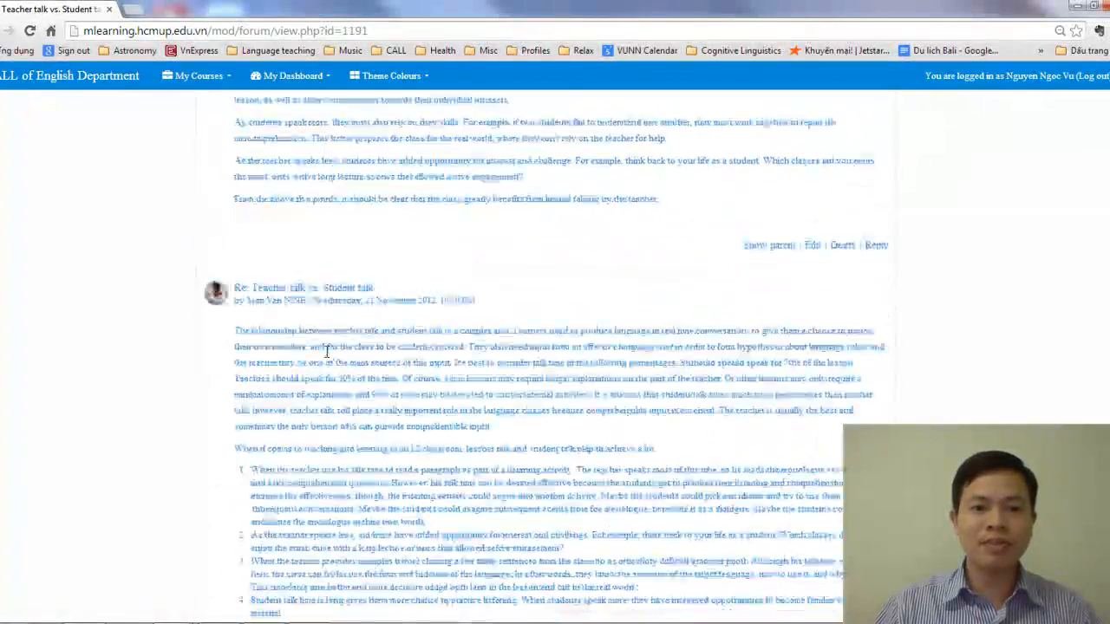
{"action": "scroll", "coordinate": [328, 350], "scroll_direction": "down", "scroll_amount": 15}
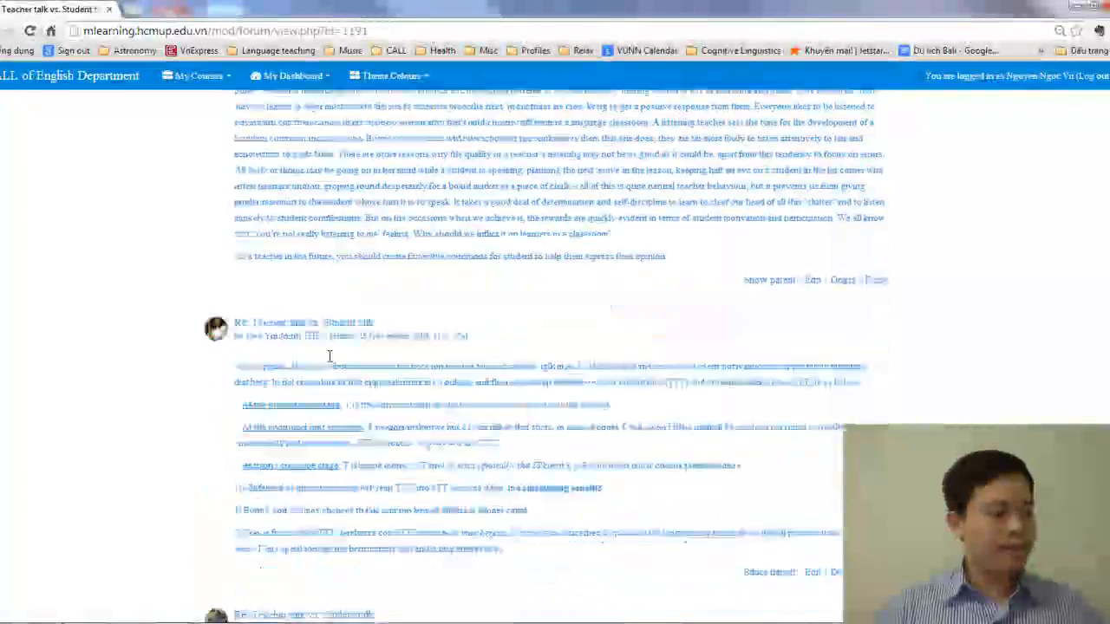
{"action": "scroll", "coordinate": [332, 354], "scroll_direction": "down", "scroll_amount": 15}
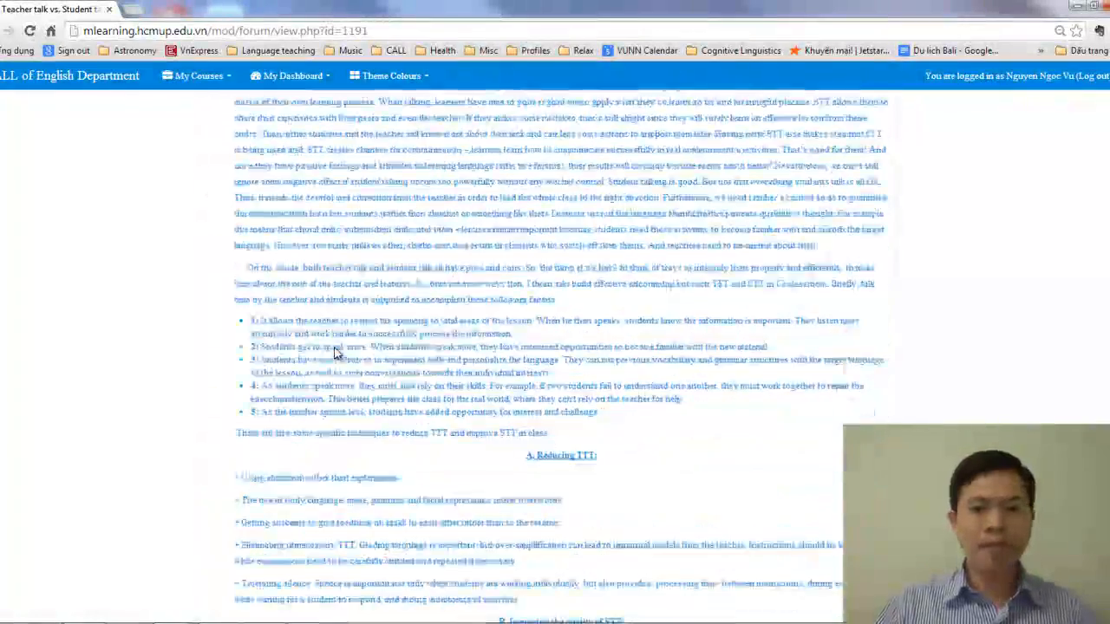
{"action": "scroll", "coordinate": [338, 347], "scroll_direction": "down", "scroll_amount": 5}
{"action": "scroll", "coordinate": [338, 342], "scroll_direction": "down", "scroll_amount": 15}
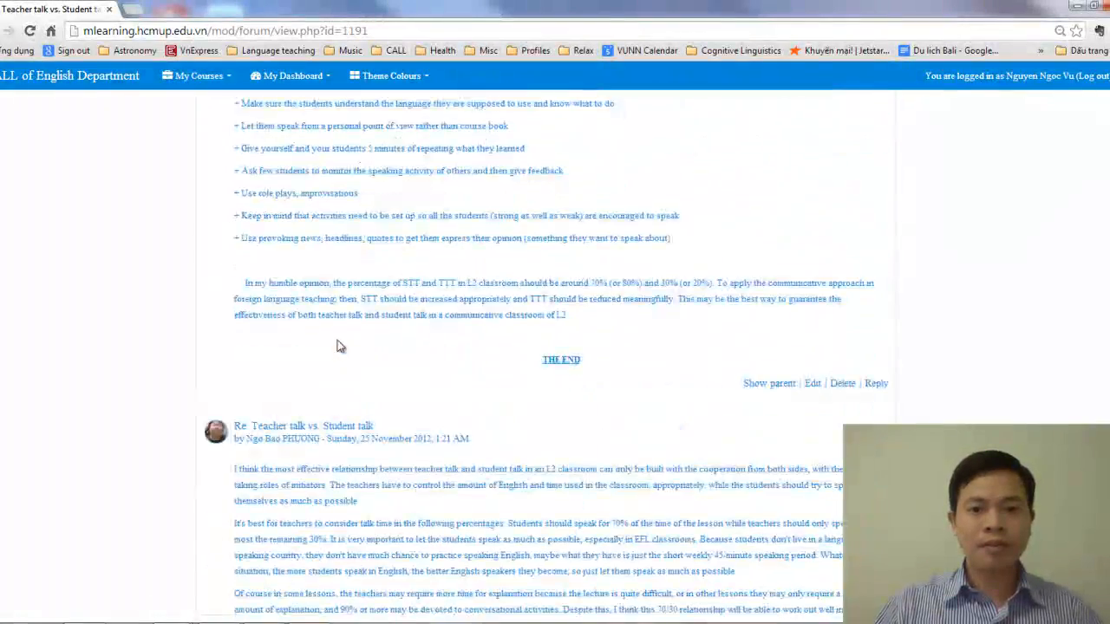
{"action": "scroll", "coordinate": [338, 342], "scroll_direction": "down", "scroll_amount": 20}
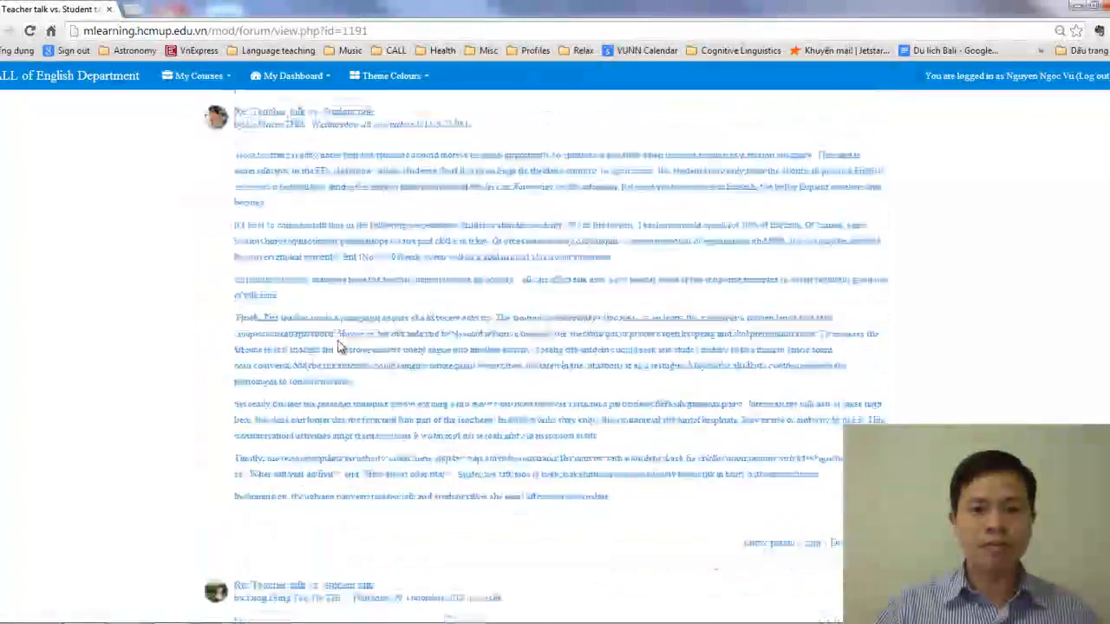
{"action": "scroll", "coordinate": [343, 343], "scroll_direction": "down", "scroll_amount": 20}
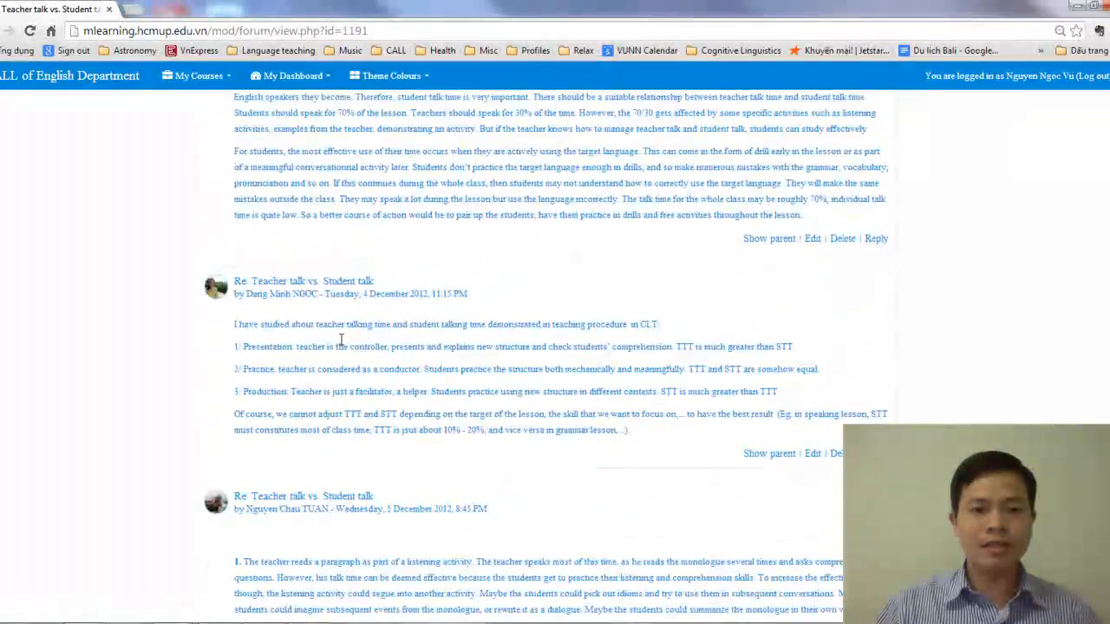
{"action": "scroll", "coordinate": [351, 333], "scroll_direction": "down", "scroll_amount": 20}
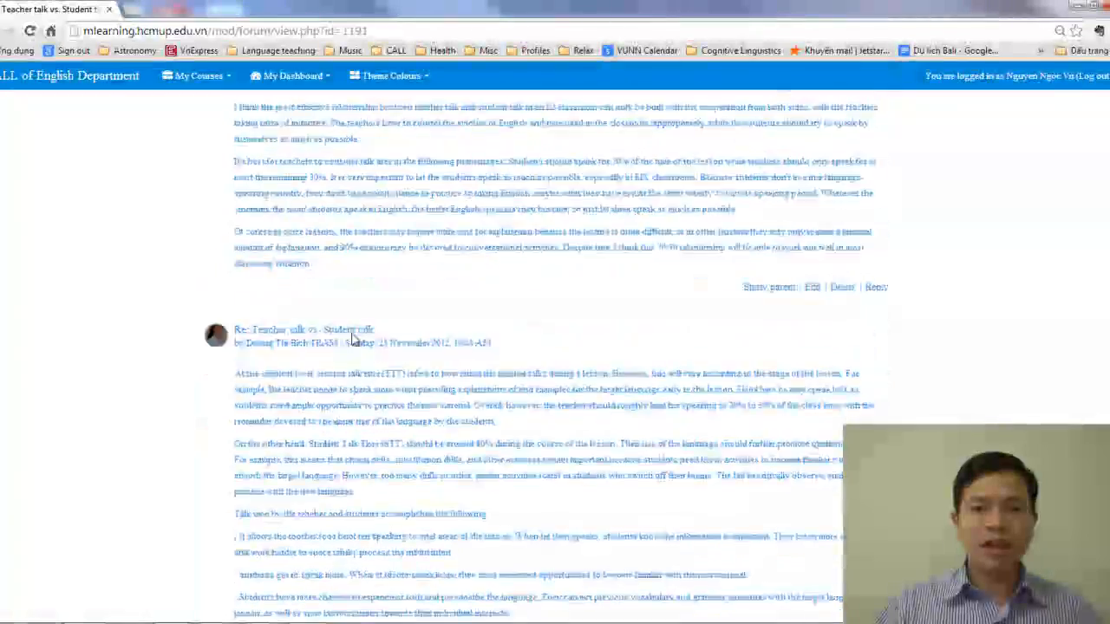
{"action": "scroll", "coordinate": [356, 332], "scroll_direction": "down", "scroll_amount": 20}
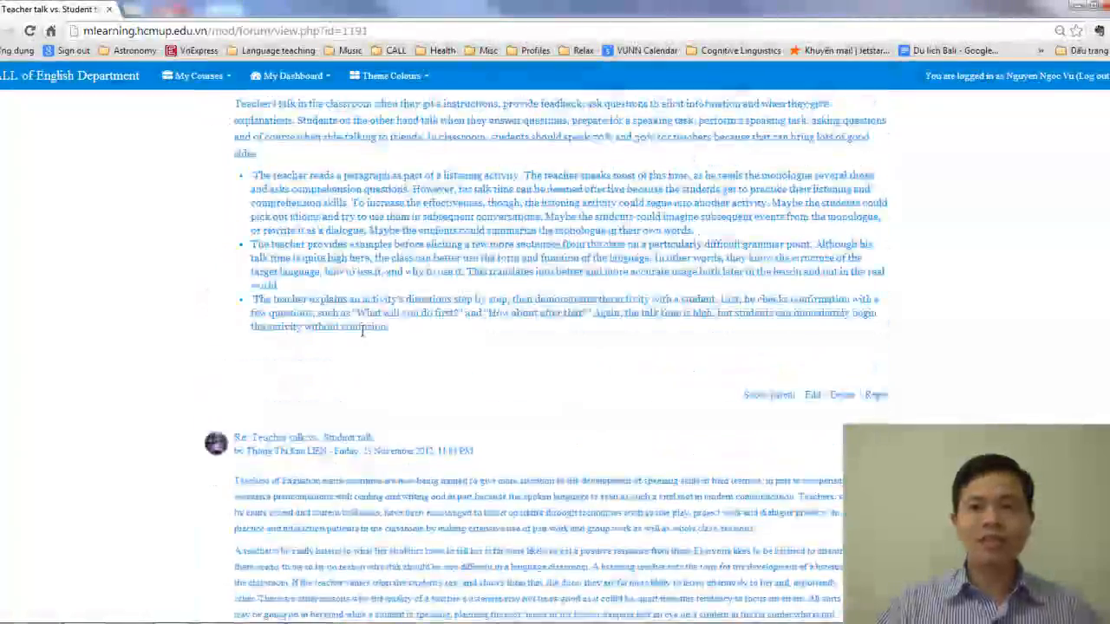
{"action": "scroll", "coordinate": [397, 360], "scroll_direction": "up", "scroll_amount": 20}
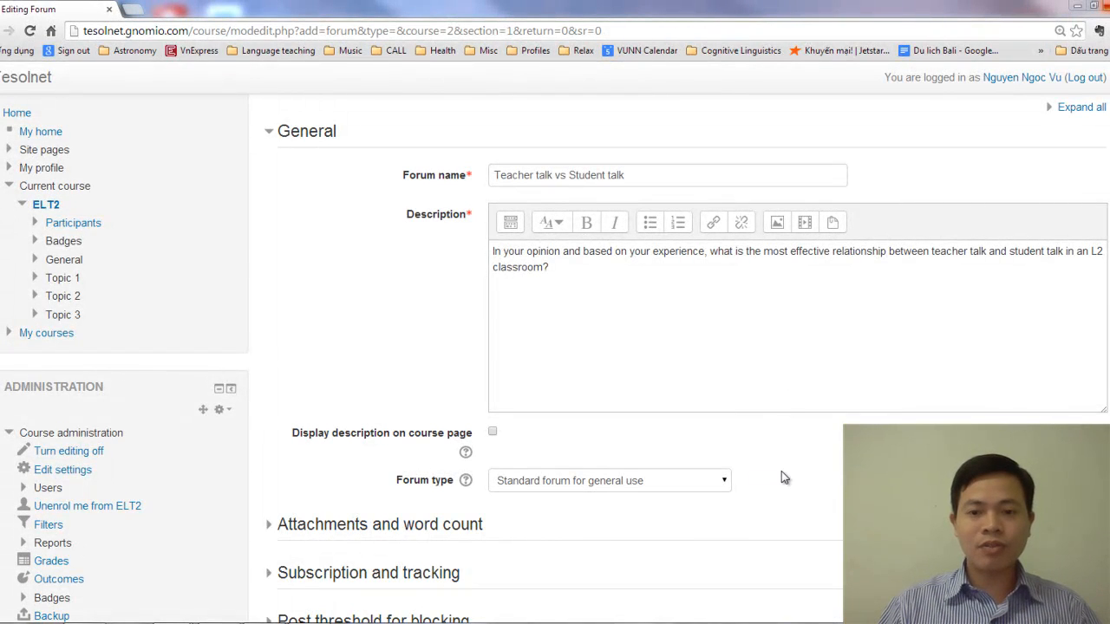
Set the forum type to "A single simple discussion" and save the forum, returning to the course page
{"action": "left_click", "coordinate": [672, 488]}
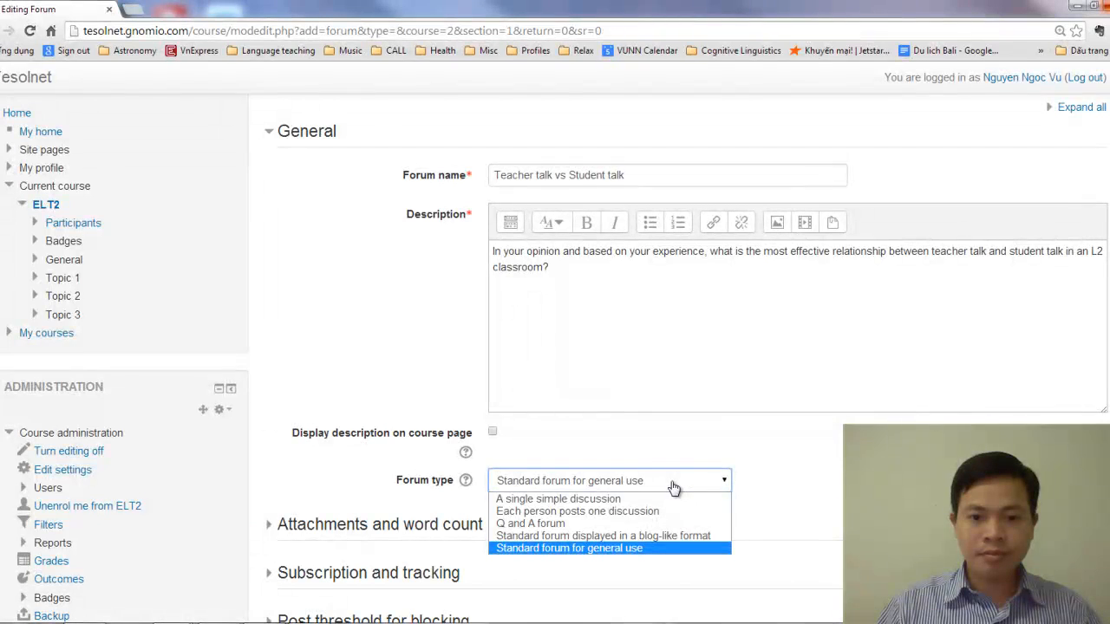
{"action": "left_click", "coordinate": [622, 502]}
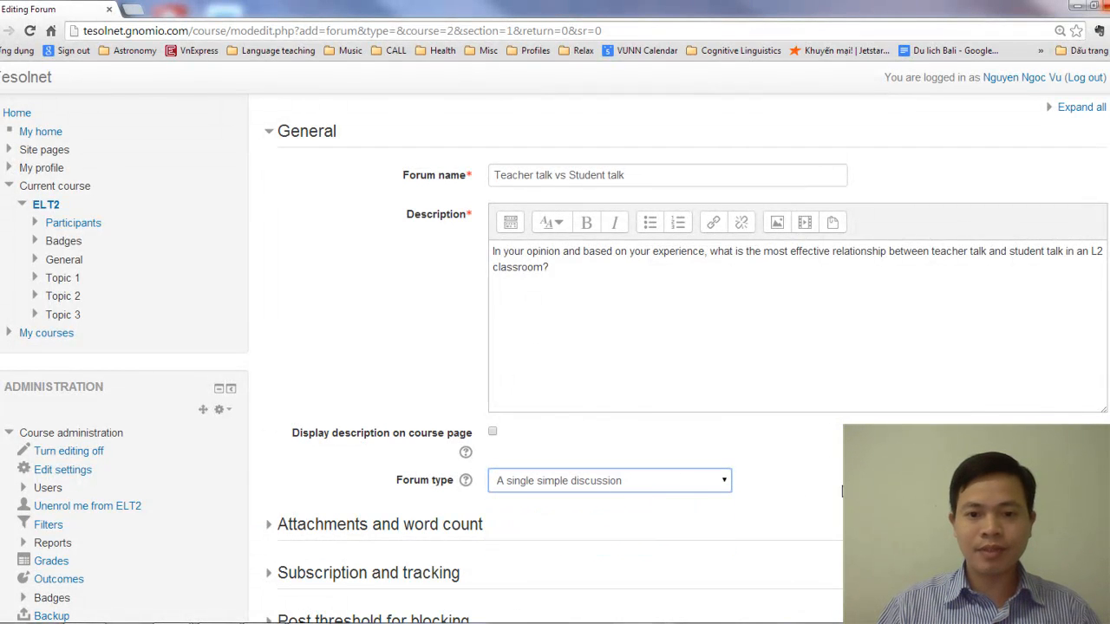
{"action": "scroll", "coordinate": [828, 477], "scroll_direction": "down", "scroll_amount": 4}
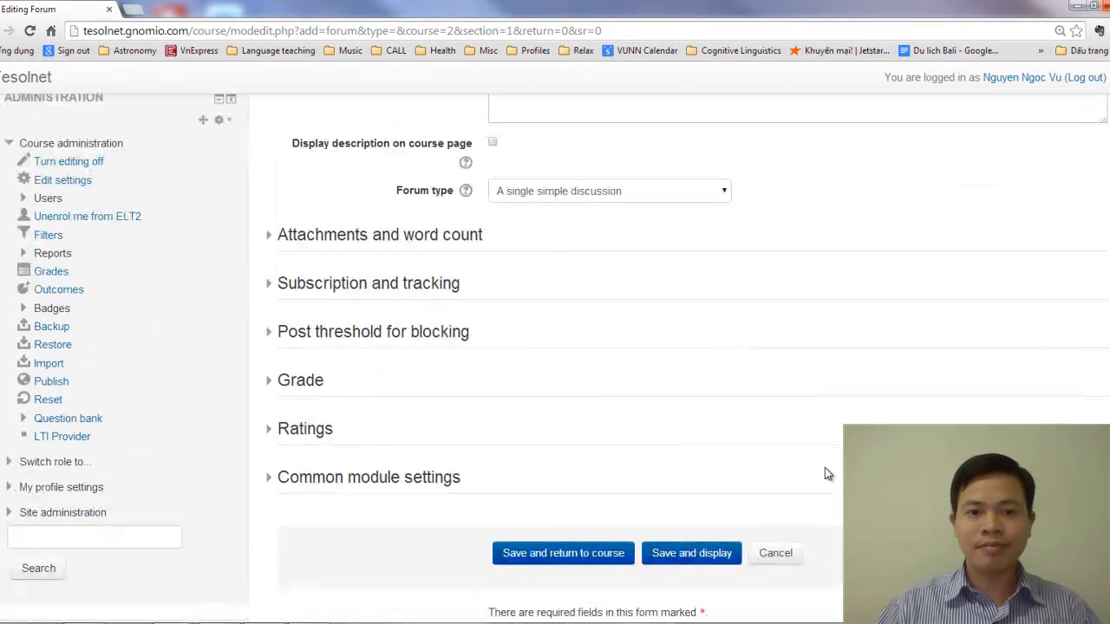
{"action": "scroll", "coordinate": [824, 467], "scroll_direction": "down", "scroll_amount": 2}
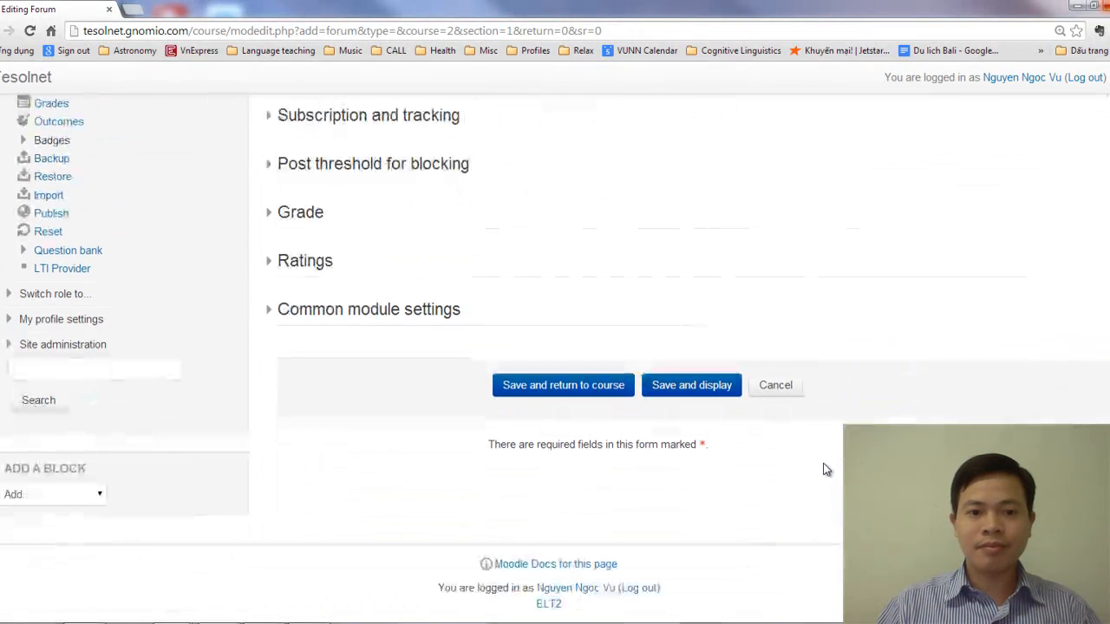
{"action": "left_click", "coordinate": [564, 386]}
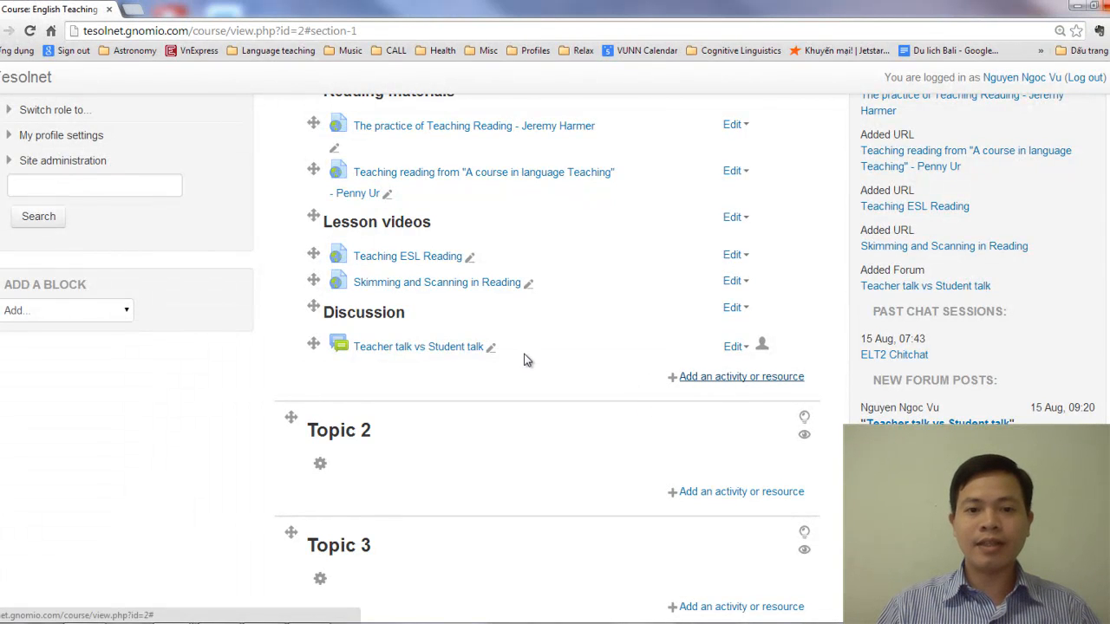
Open the activity chooser for Topic 1 and look through its available activities and resources
{"action": "left_click", "coordinate": [741, 377]}
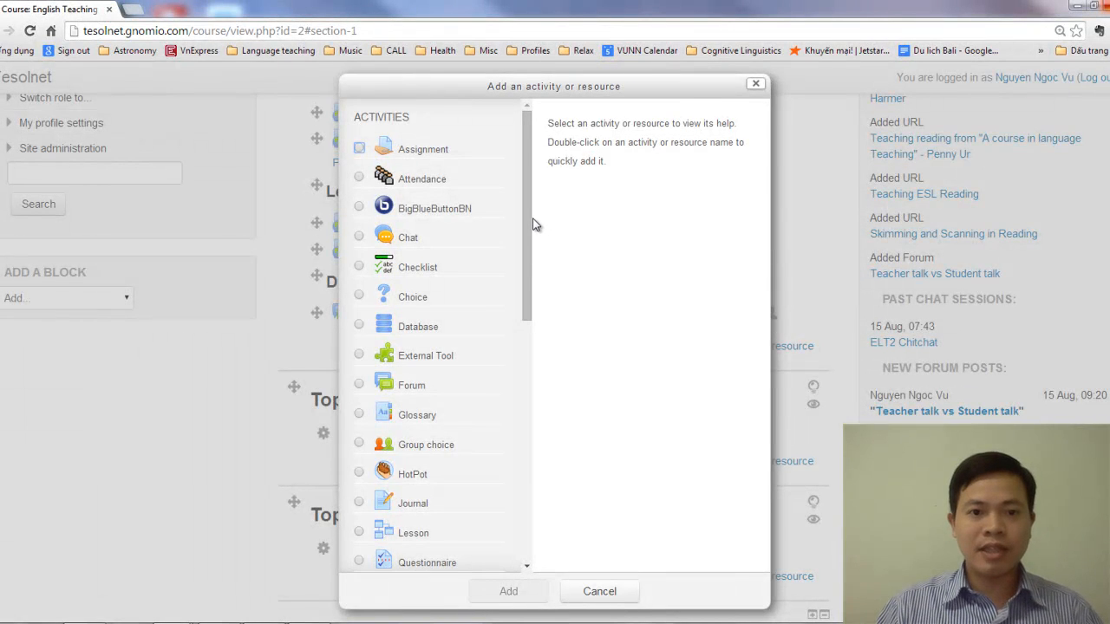
{"action": "left_click_drag", "start_coordinate": [532, 223], "coordinate": [532, 298]}
{"action": "left_click", "coordinate": [550, 242]}
{"action": "left_click_drag", "start_coordinate": [528, 260], "coordinate": [517, 493]}
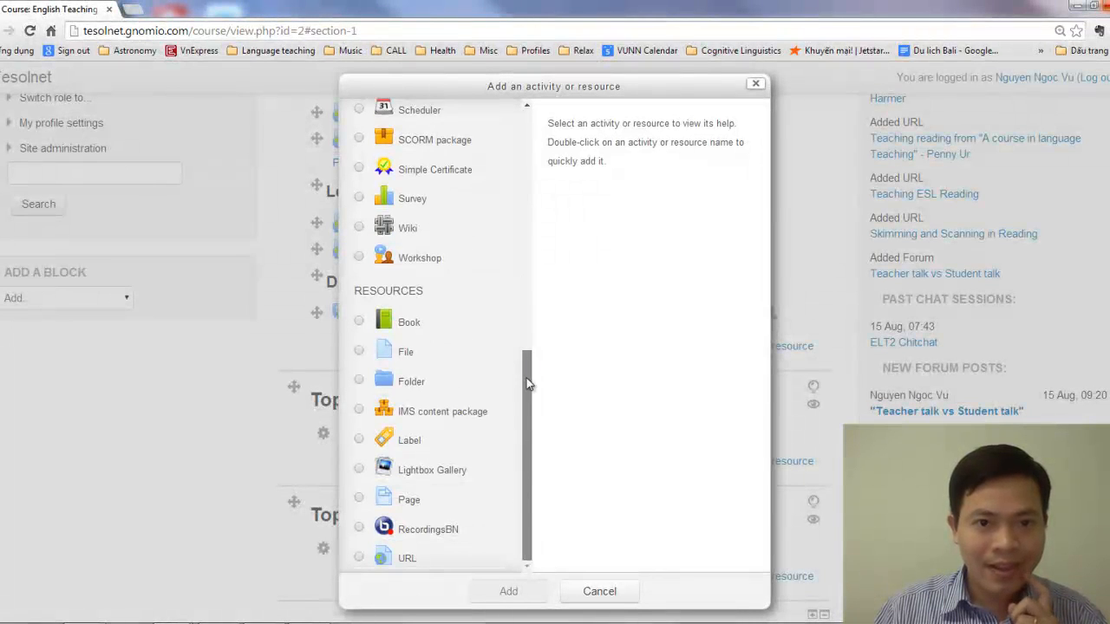
{"action": "left_click_drag", "start_coordinate": [529, 385], "coordinate": [558, 182]}
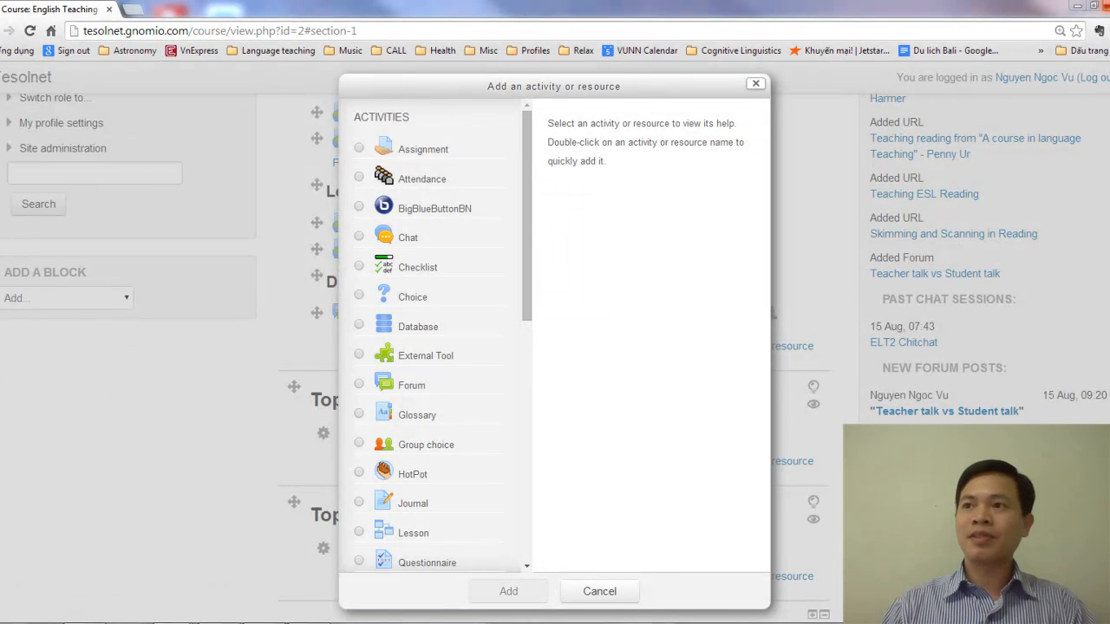
Check the existing "Oral Discussion: Learners' difficulties in reading" forum on the MALL site and start adding a new Forum to Topic 1
{"action": "left_click_drag", "start_coordinate": [1109, 186], "coordinate": [70, 0]}
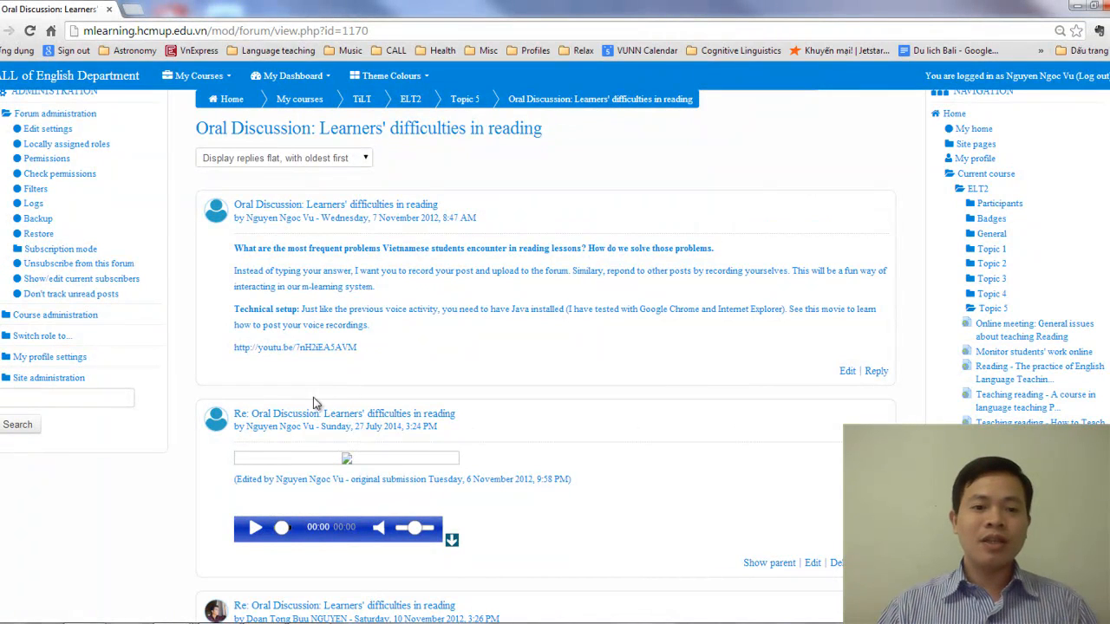
{"action": "scroll", "coordinate": [285, 543], "scroll_direction": "down", "scroll_amount": 1}
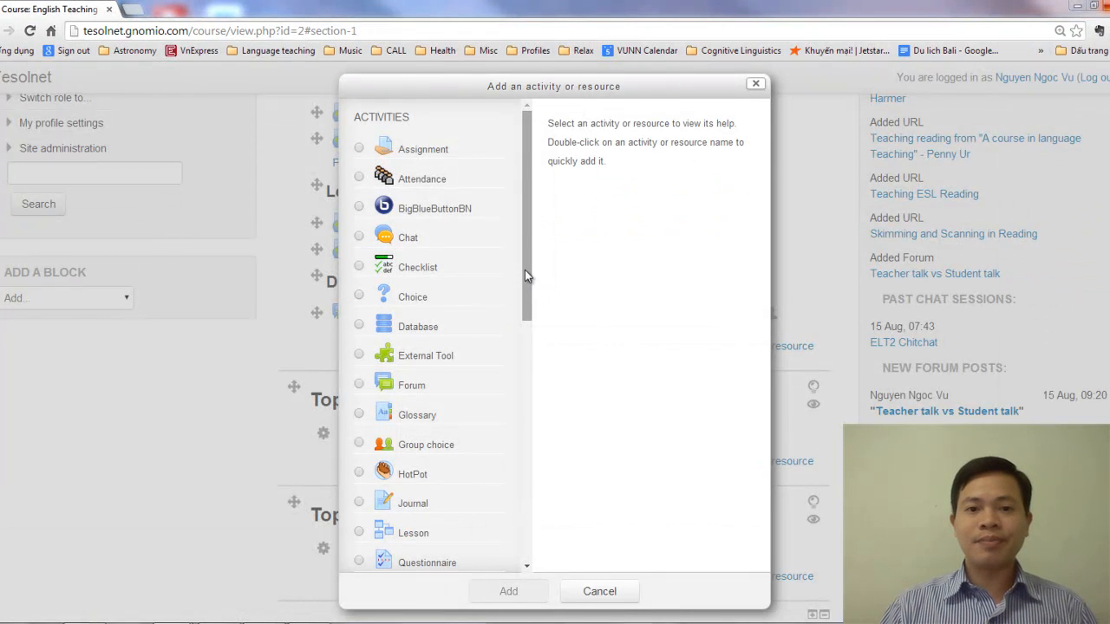
{"action": "left_click_drag", "start_coordinate": [525, 270], "coordinate": [530, 203]}
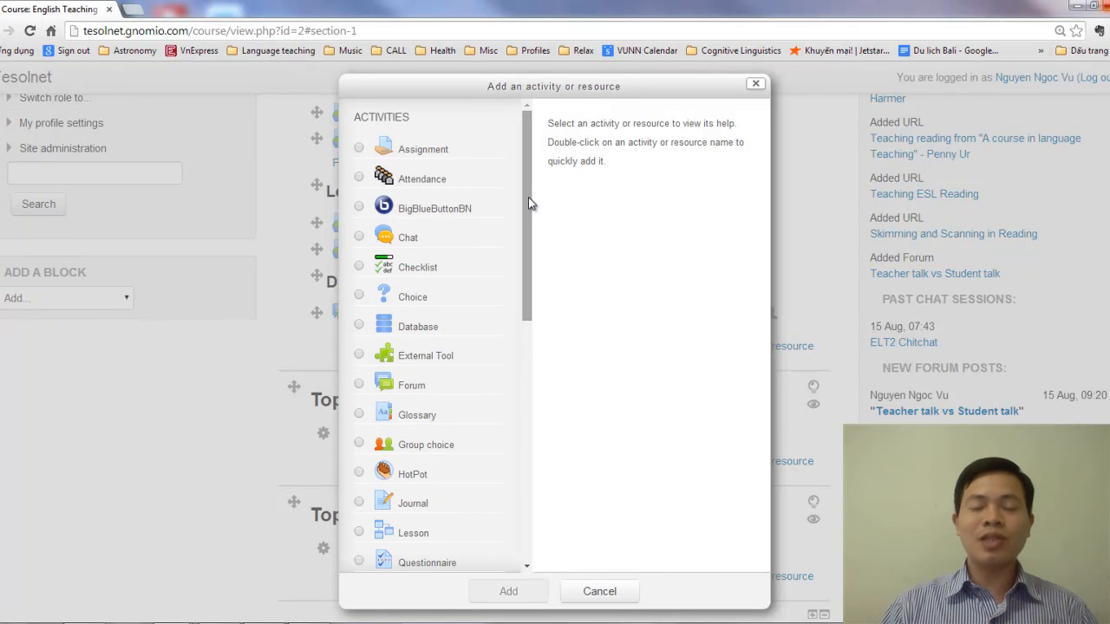
{"action": "left_click", "coordinate": [359, 386]}
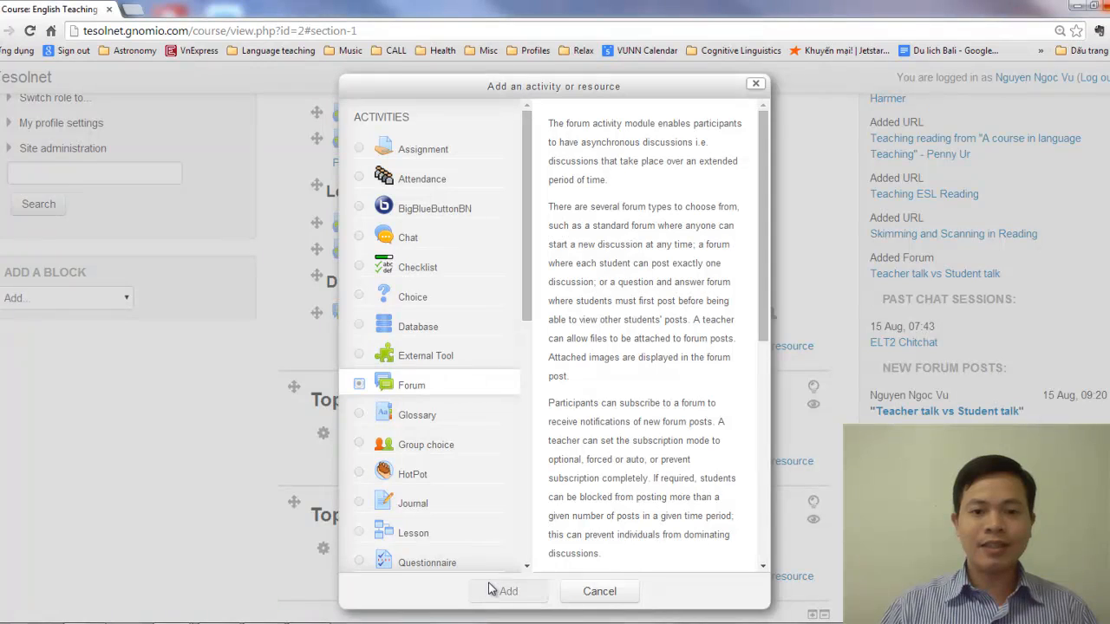
{"action": "left_click", "coordinate": [488, 591]}
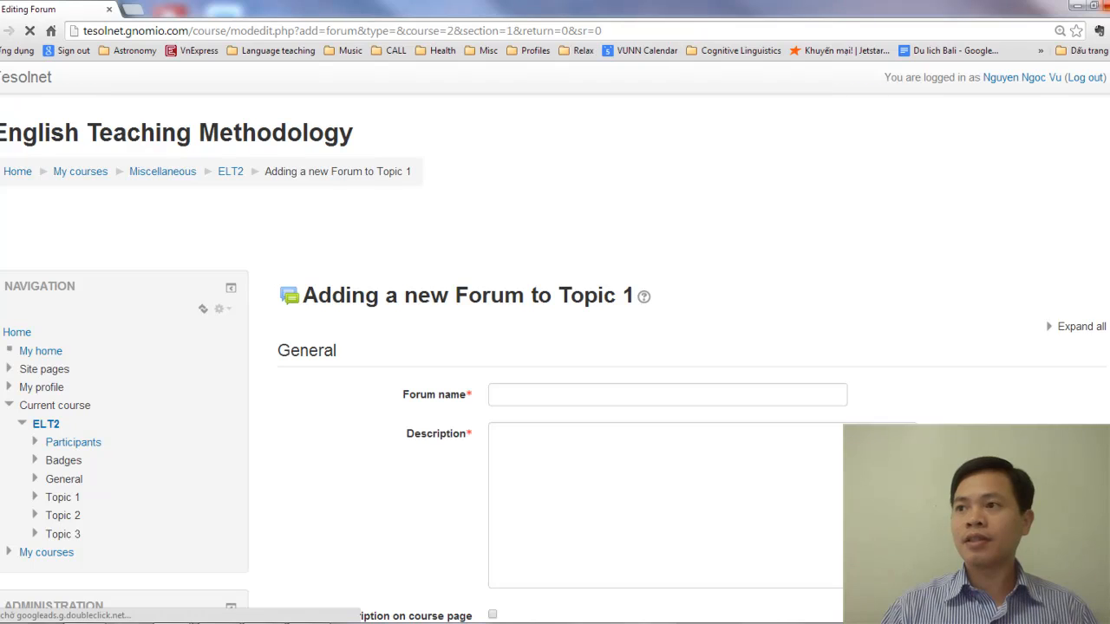
Name the new forum "Learners' difficulties in reading"
{"action": "left_click", "coordinate": [601, 394]}
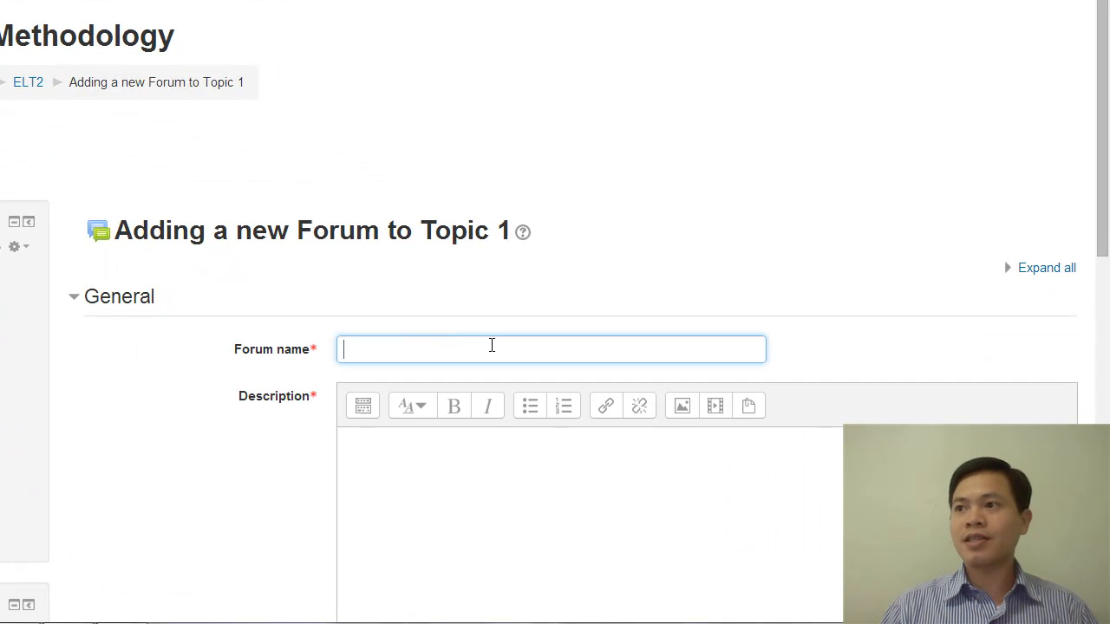
{"action": "key", "text": "Tab"}
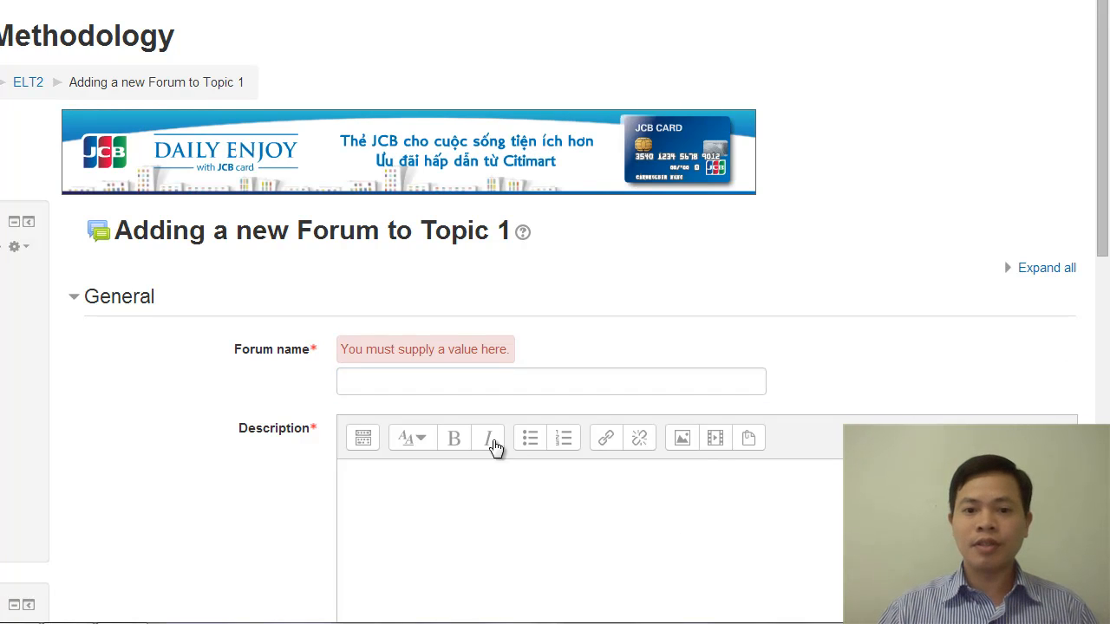
{"action": "left_click", "coordinate": [449, 384]}
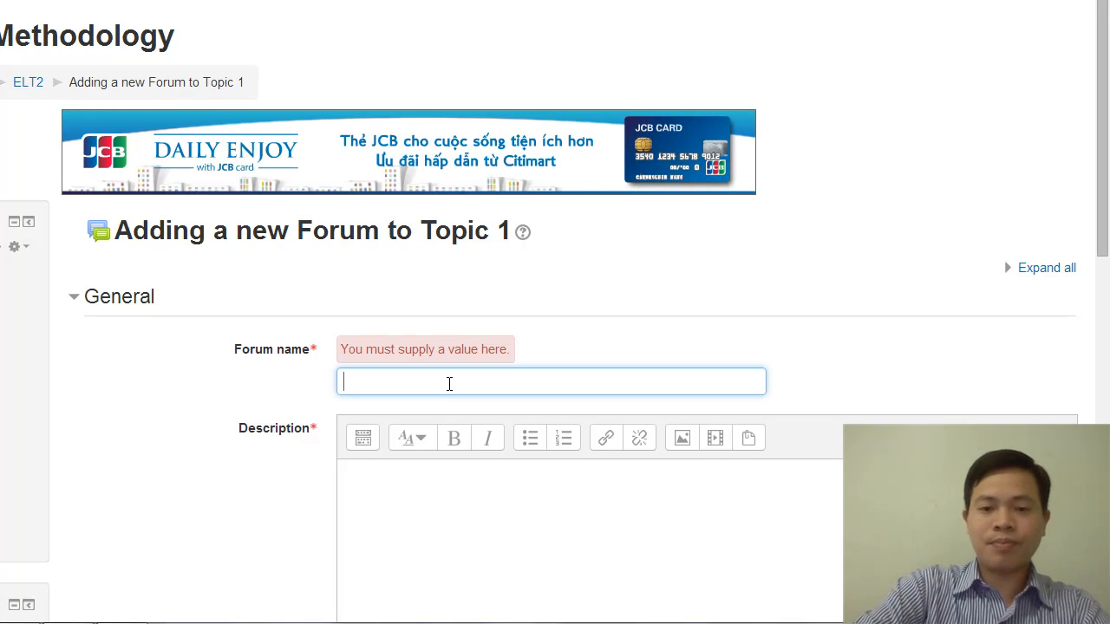
{"action": "type", "text": "L"}
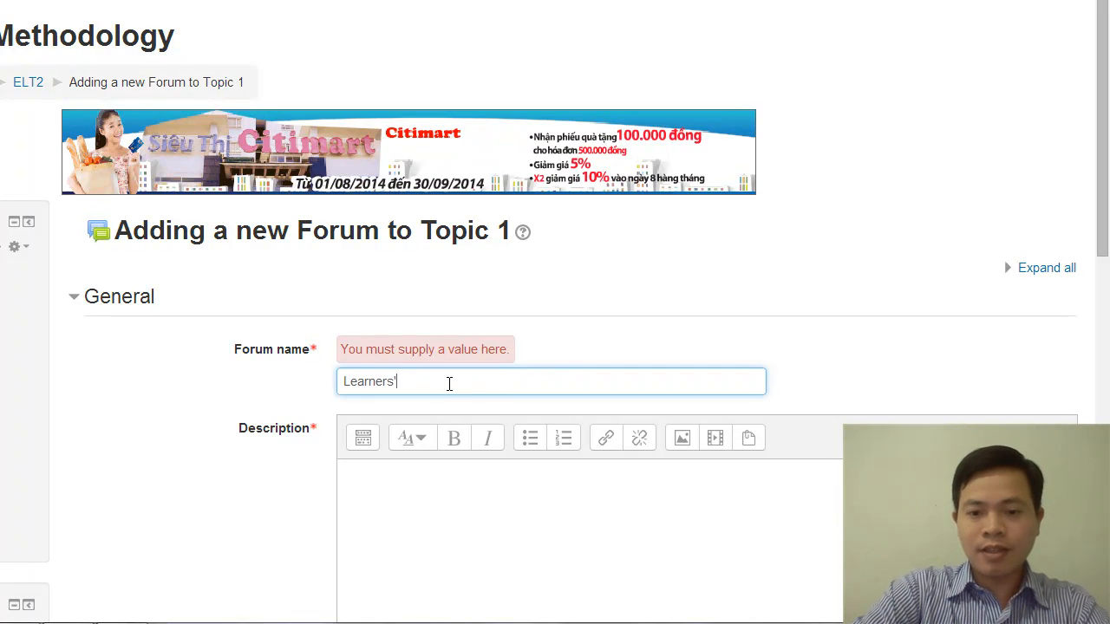
{"action": "type", "text": "earners' "}
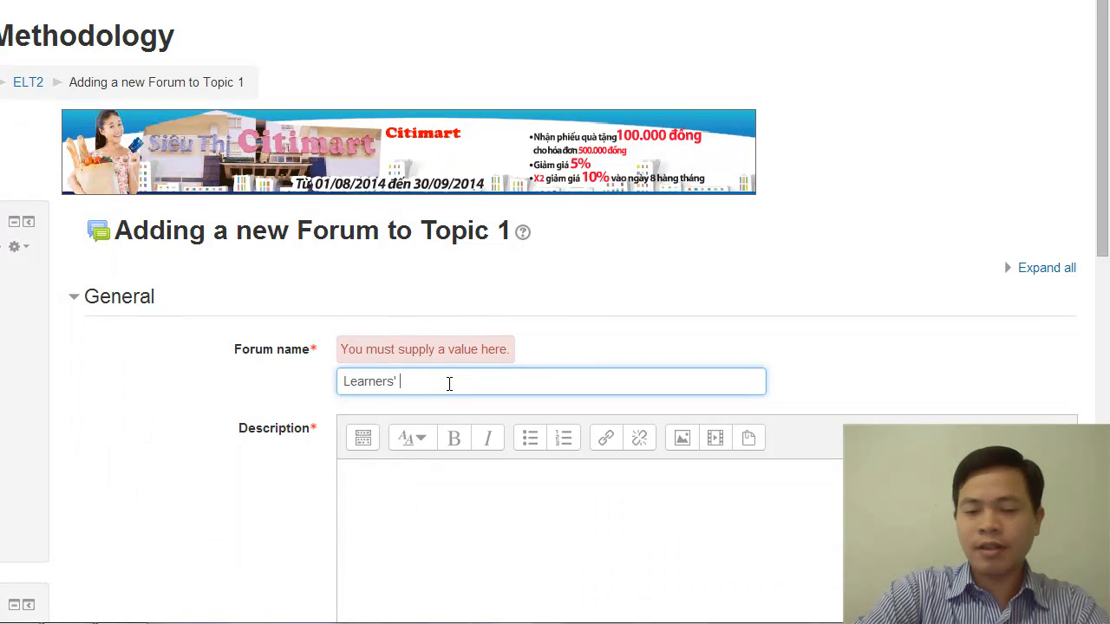
{"action": "type", "text": "difficulties"}
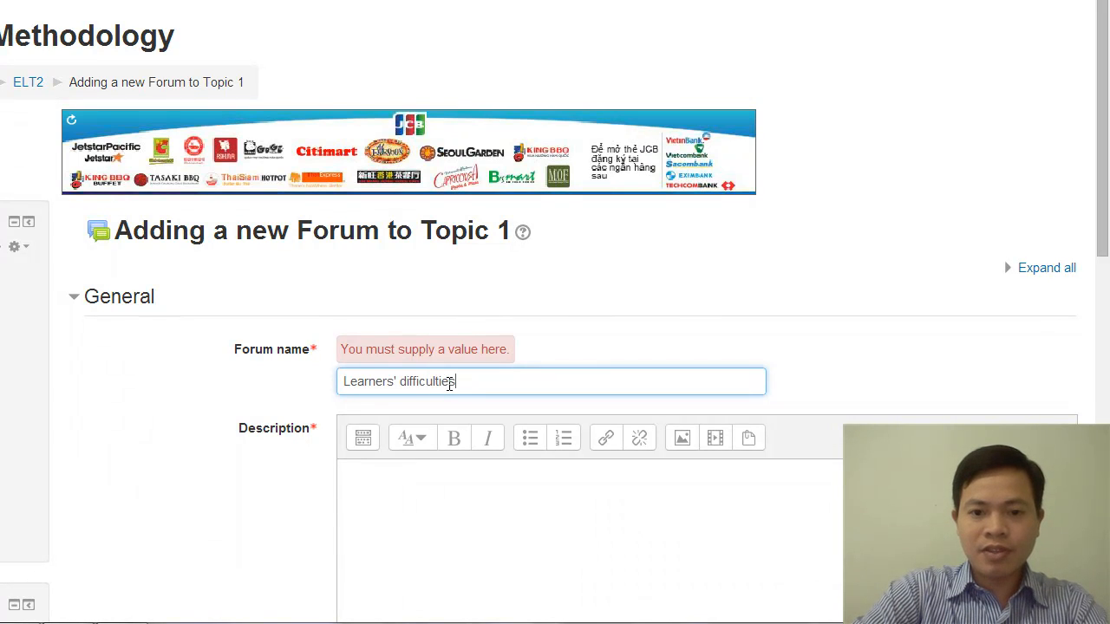
{"action": "type", "text": " in reading"}
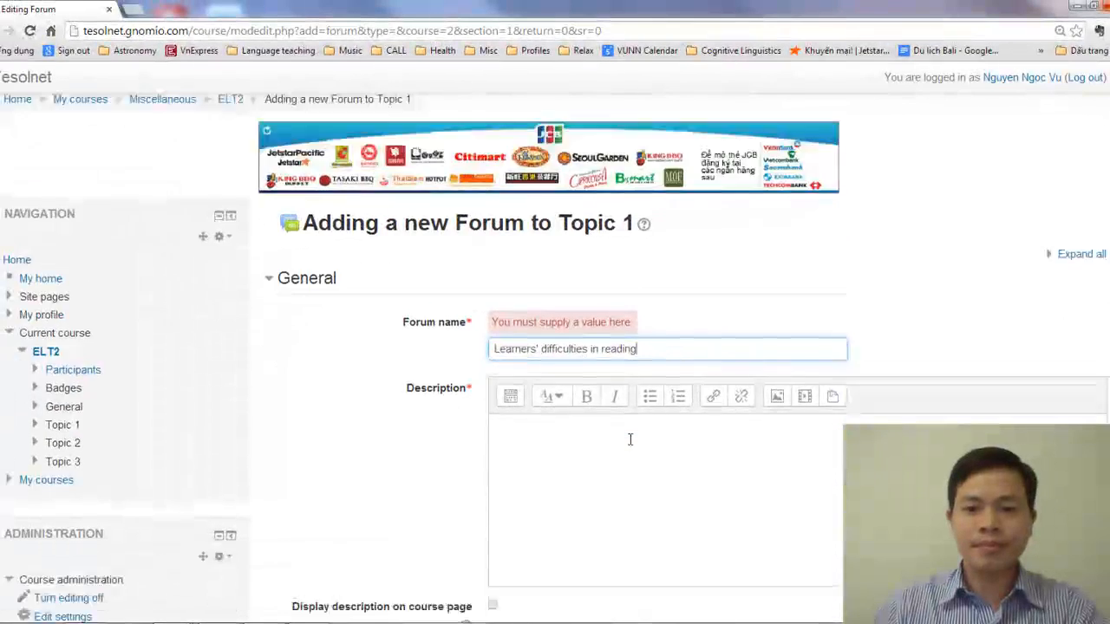
Enter the forum description "What are the most frequent problems Vietnamese students encounter in reading lessons? How do we solve these problems?"
{"action": "scroll", "coordinate": [630, 439], "scroll_direction": "down", "scroll_amount": 1}
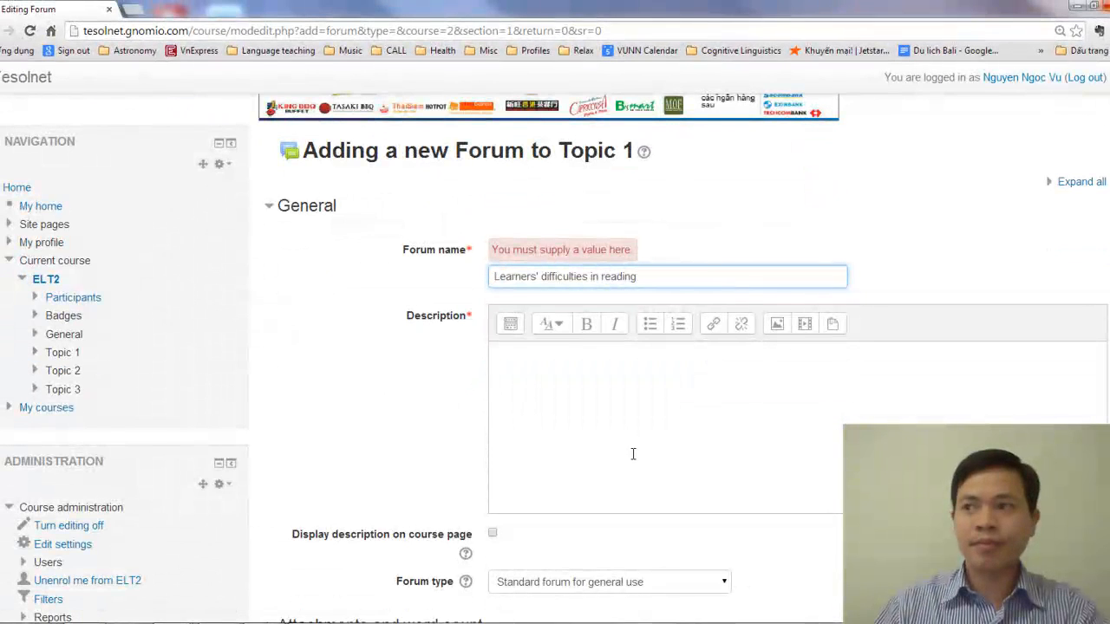
{"action": "left_click", "coordinate": [668, 465]}
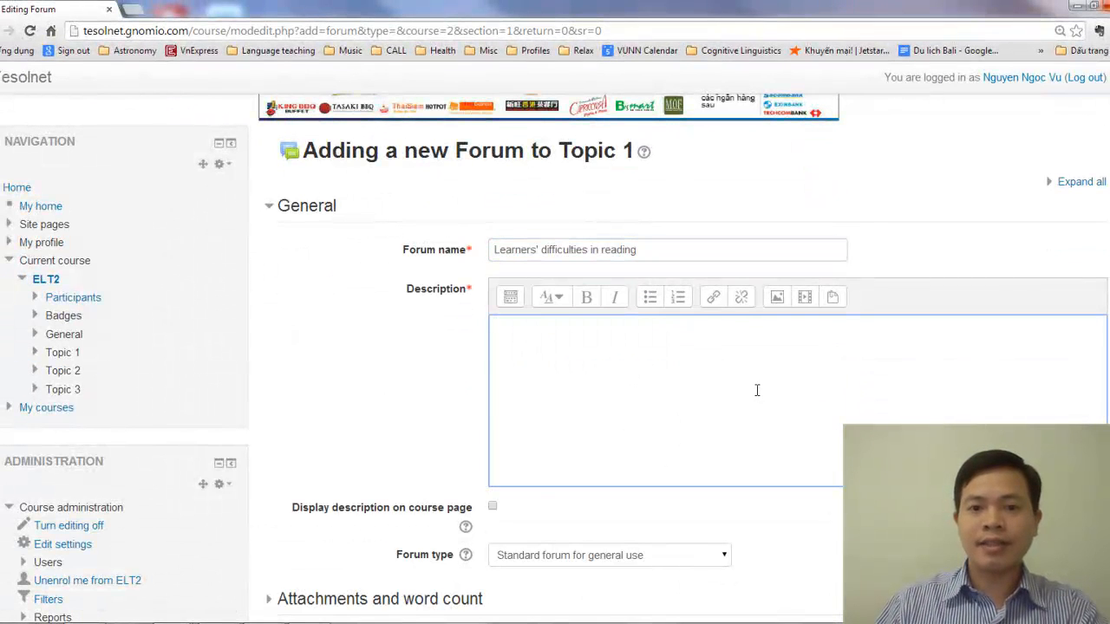
{"action": "scroll", "coordinate": [757, 390], "scroll_direction": "down", "scroll_amount": 1}
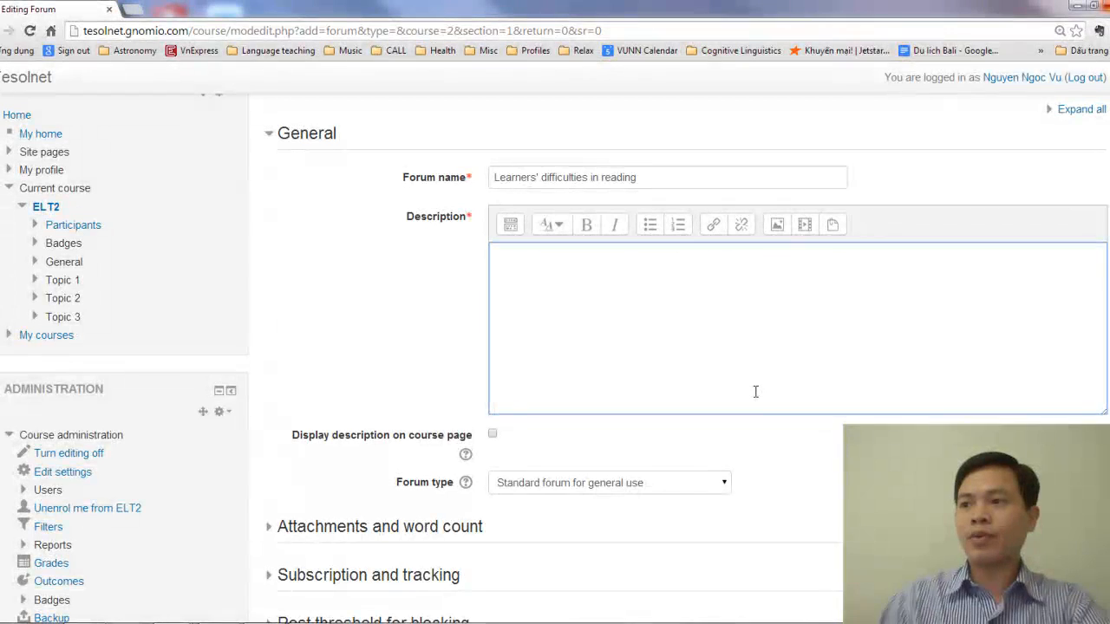
{"action": "type", "text": "What a"}
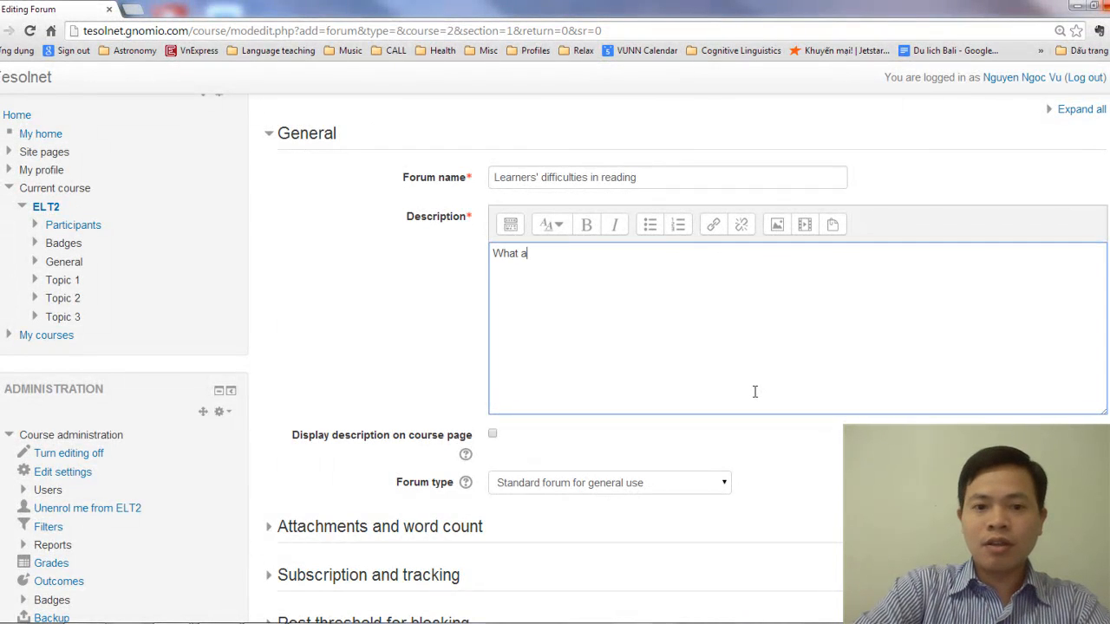
{"action": "type", "text": "re the most "}
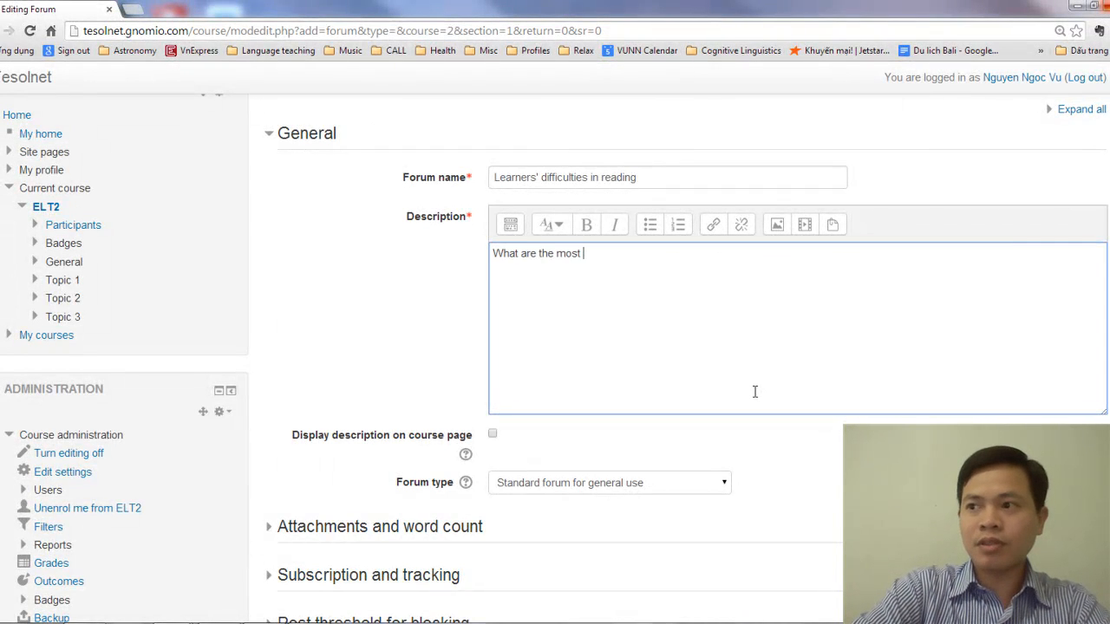
{"action": "type", "text": "frequent problems"}
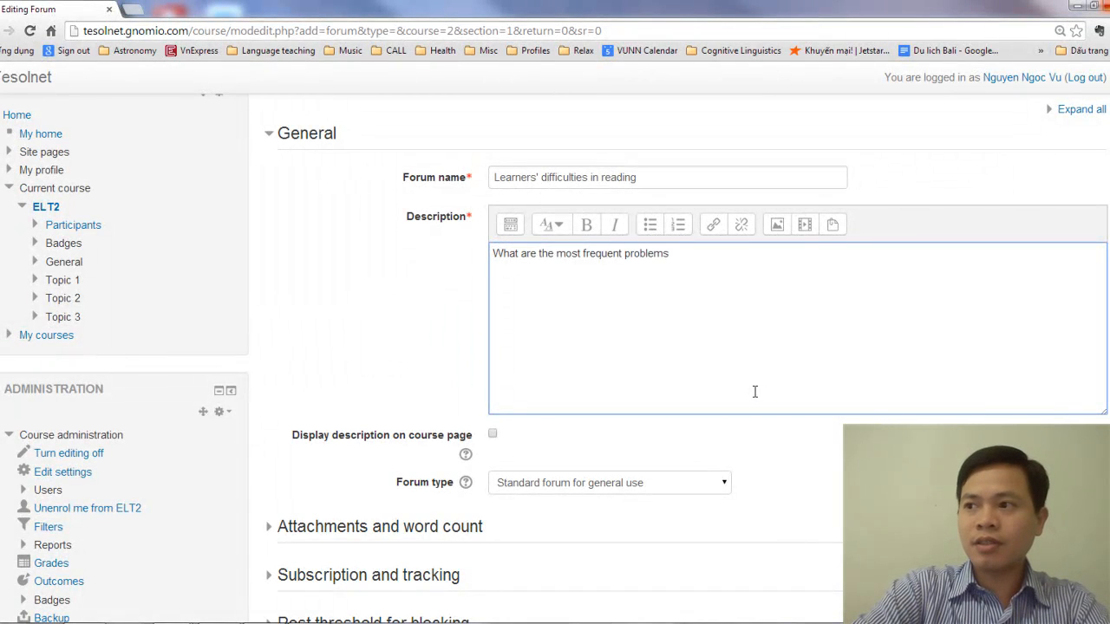
{"action": "type", "text": " Vietnamese students en"}
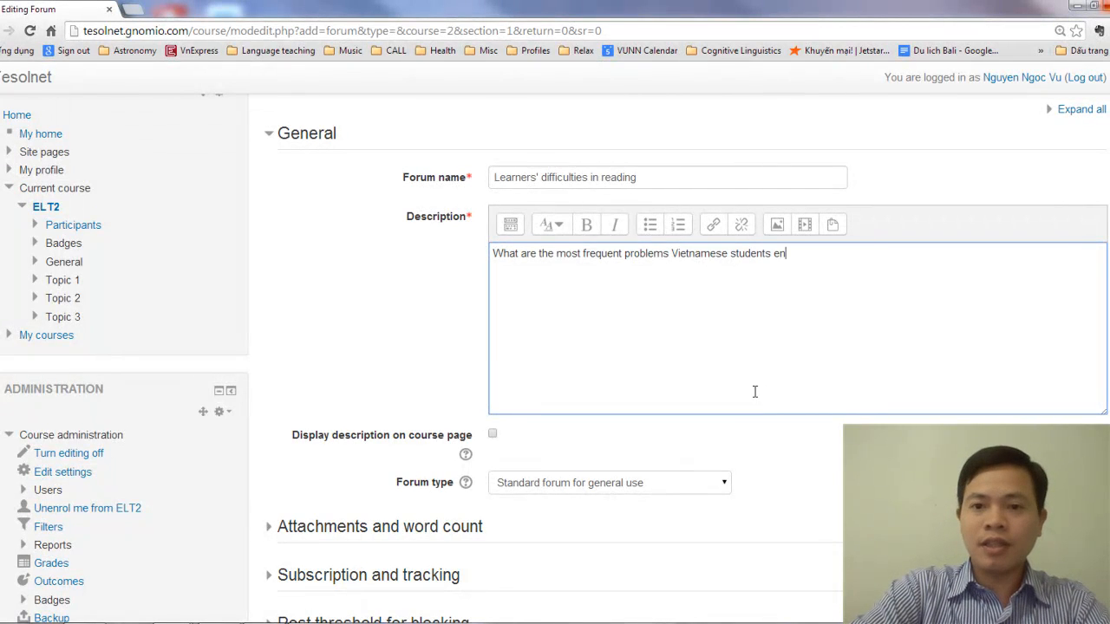
{"action": "type", "text": "counter "}
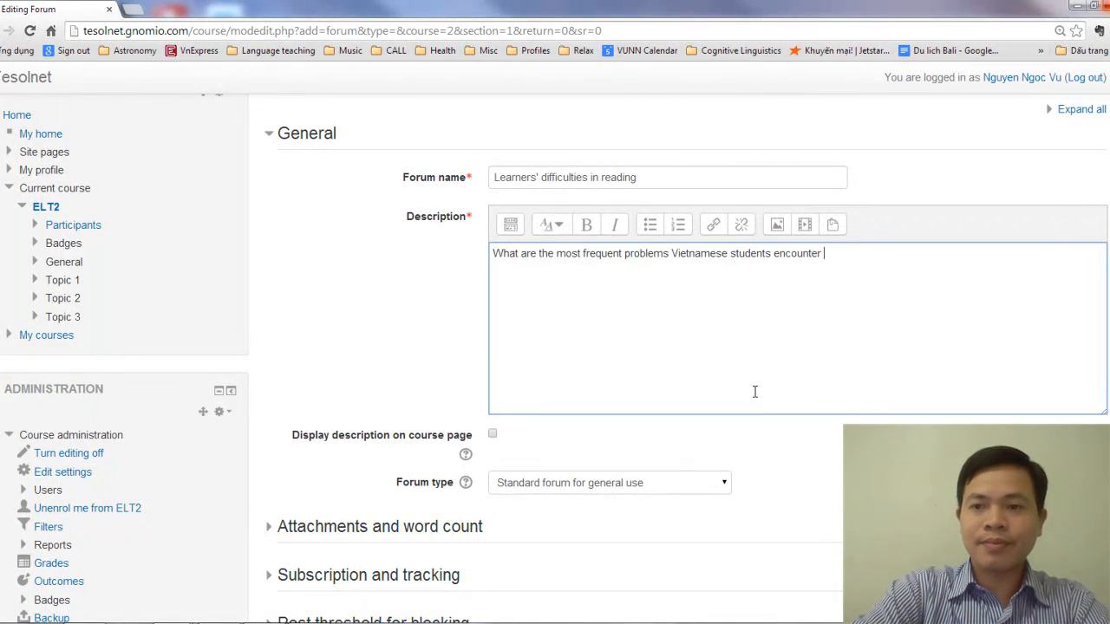
{"action": "type", "text": "in reading"}
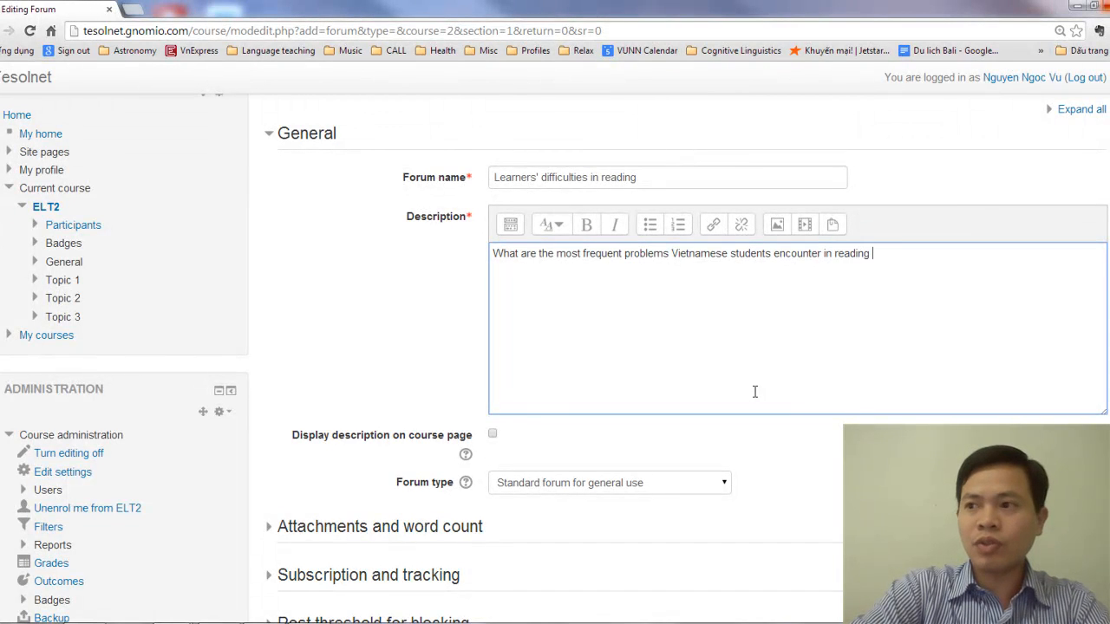
{"action": "type", "text": " lessons? "}
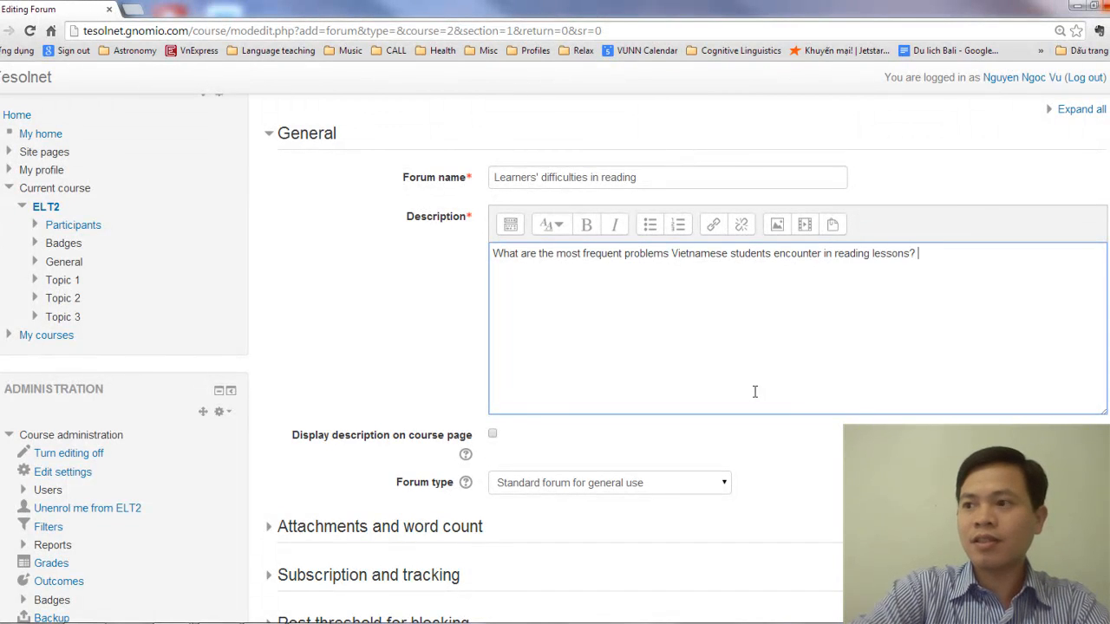
{"action": "type", "text": "How do we solve these"}
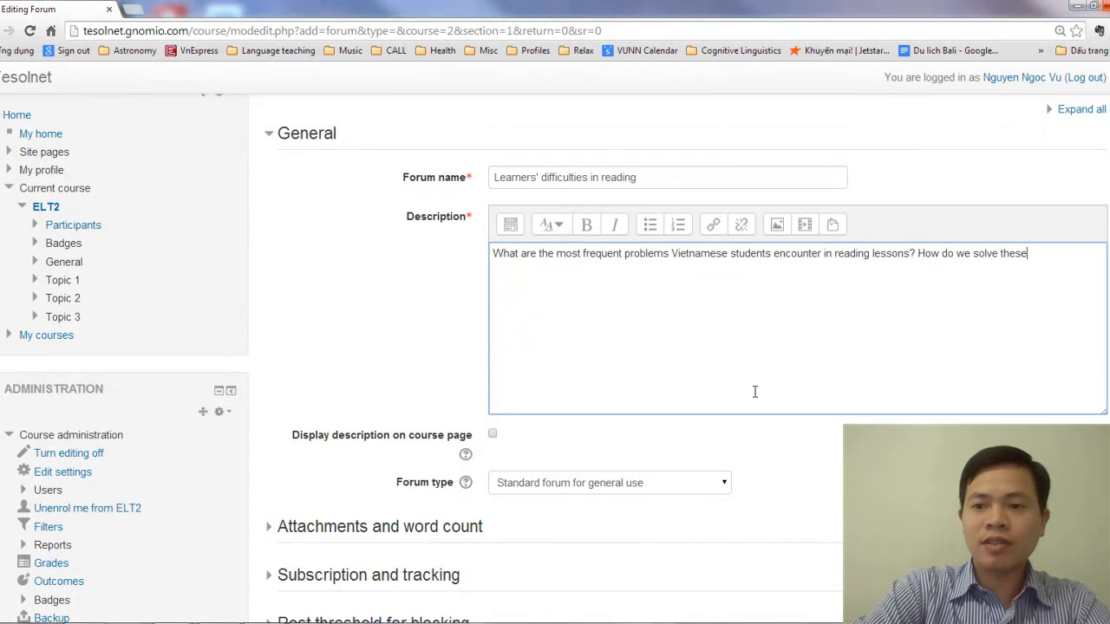
{"action": "type", "text": " problems"}
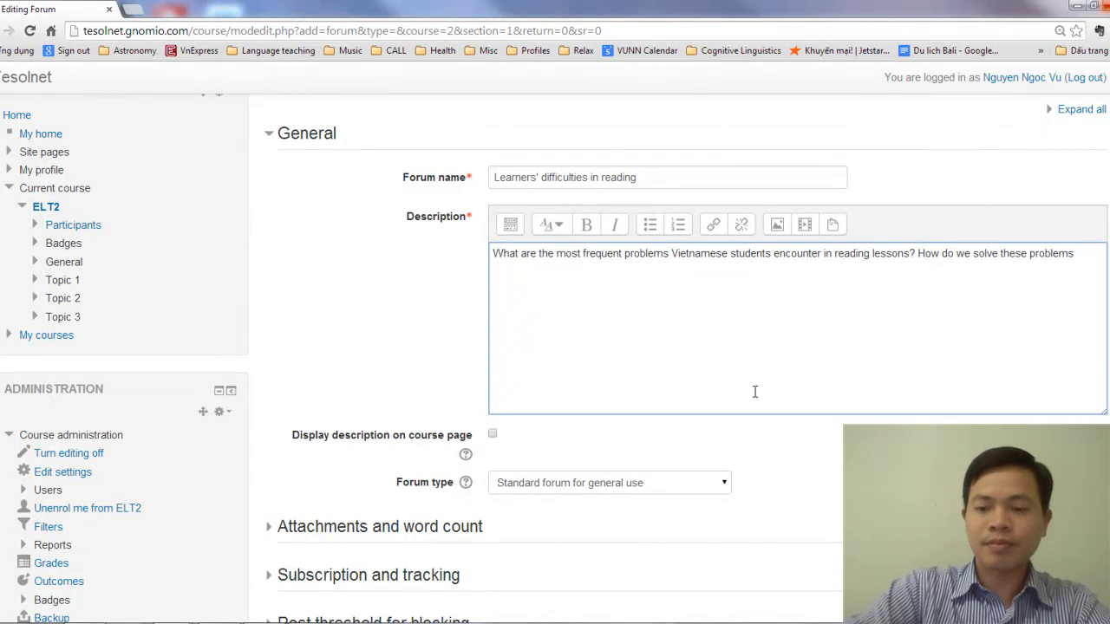
{"action": "type", "text": "?"}
Set the forum type to "A single simple discussion" and save the new forum, returning to the course page
{"action": "scroll", "coordinate": [721, 369], "scroll_direction": "down", "scroll_amount": 2}
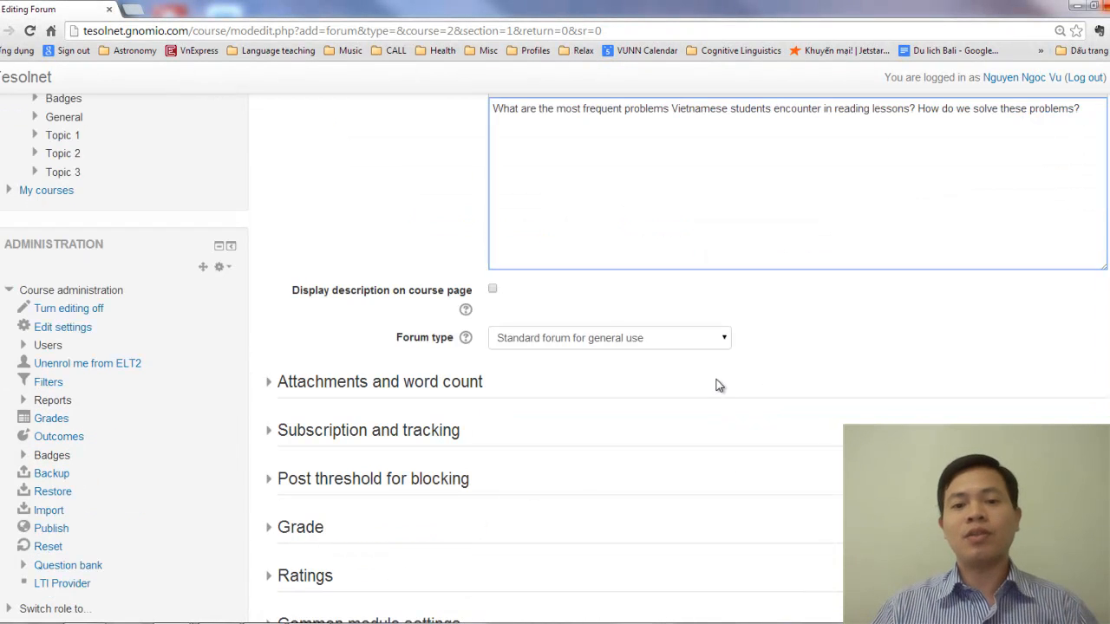
{"action": "left_click", "coordinate": [610, 347]}
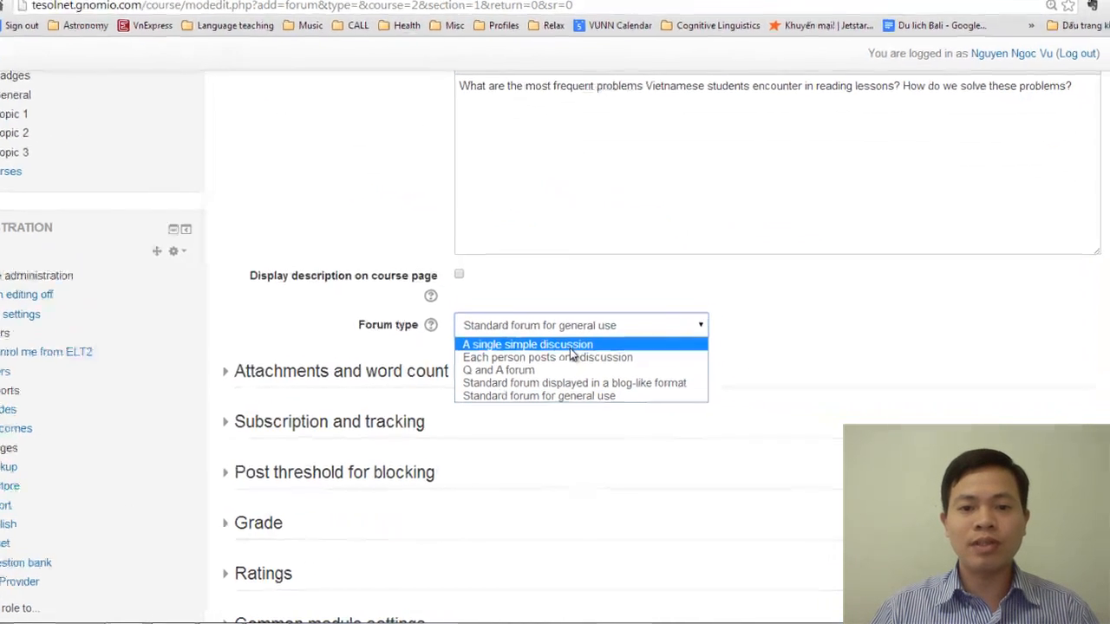
{"action": "left_click", "coordinate": [555, 345]}
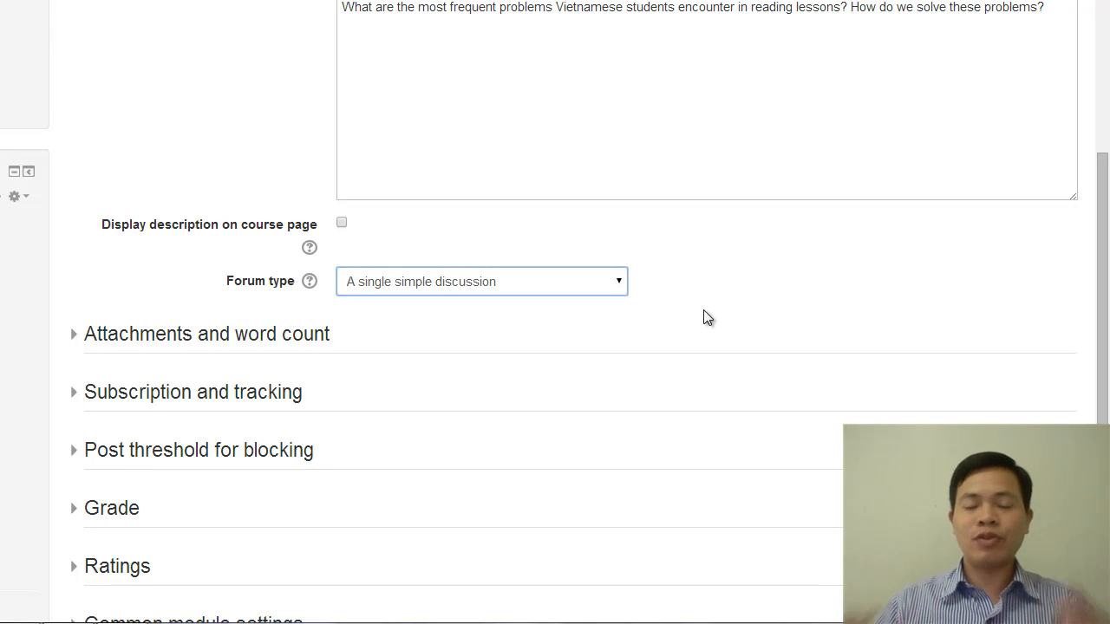
{"action": "scroll", "coordinate": [746, 287], "scroll_direction": "down", "scroll_amount": 4}
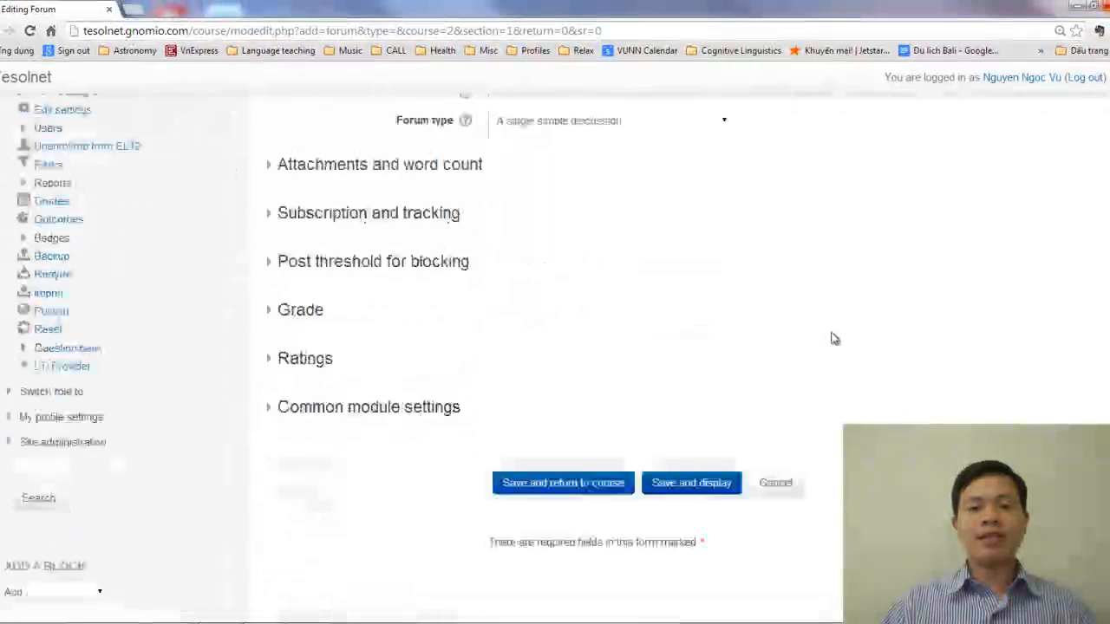
{"action": "left_click", "coordinate": [556, 423]}
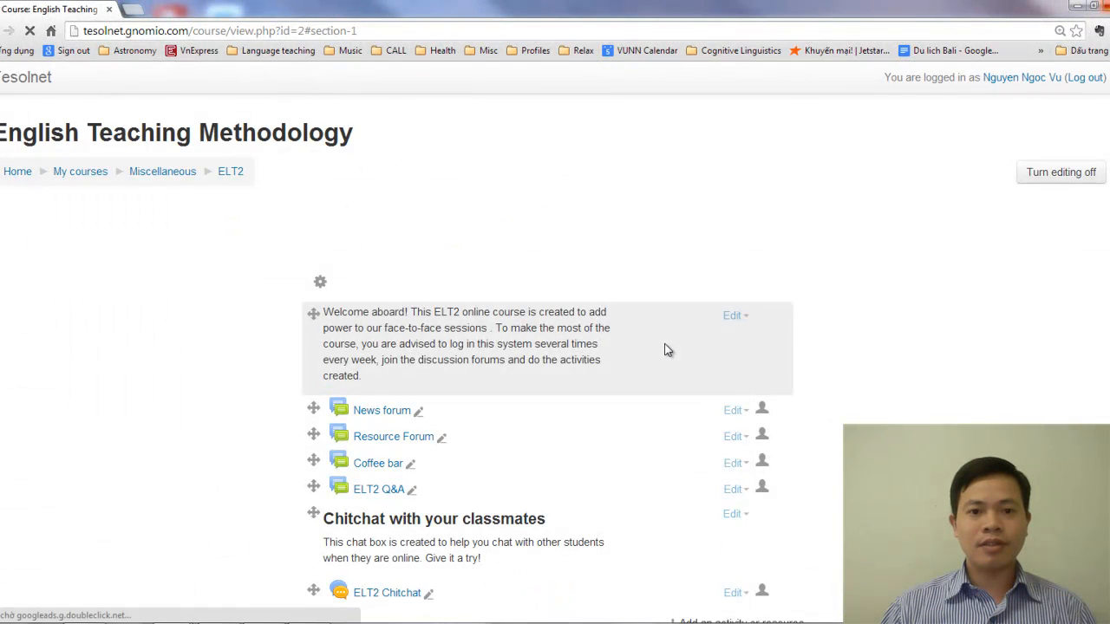
Open the "Teacher talk vs Student talk" forum from Topic 1 in a new tab and start a reply to its post
{"action": "scroll", "coordinate": [663, 354], "scroll_direction": "down", "scroll_amount": 4}
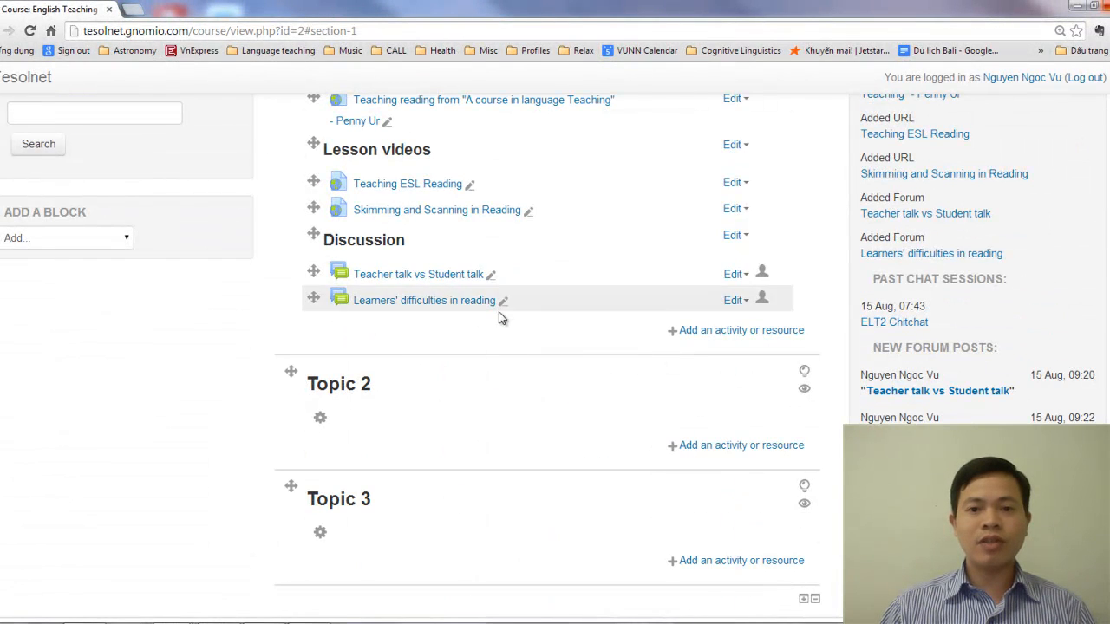
{"action": "middle_click", "coordinate": [421, 277]}
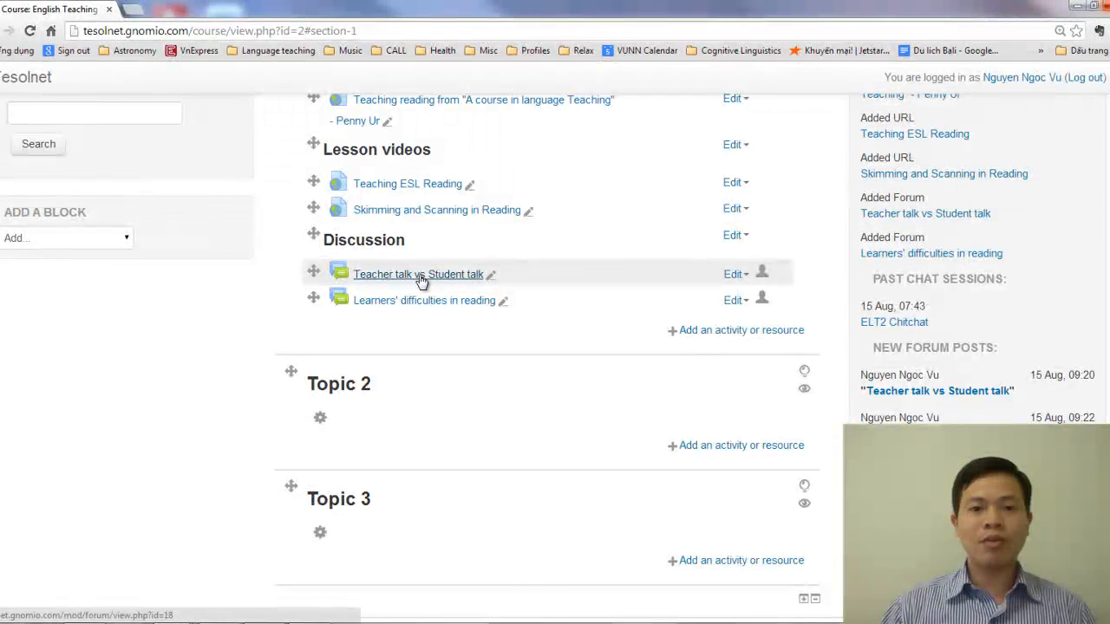
{"action": "left_click", "coordinate": [198, 9]}
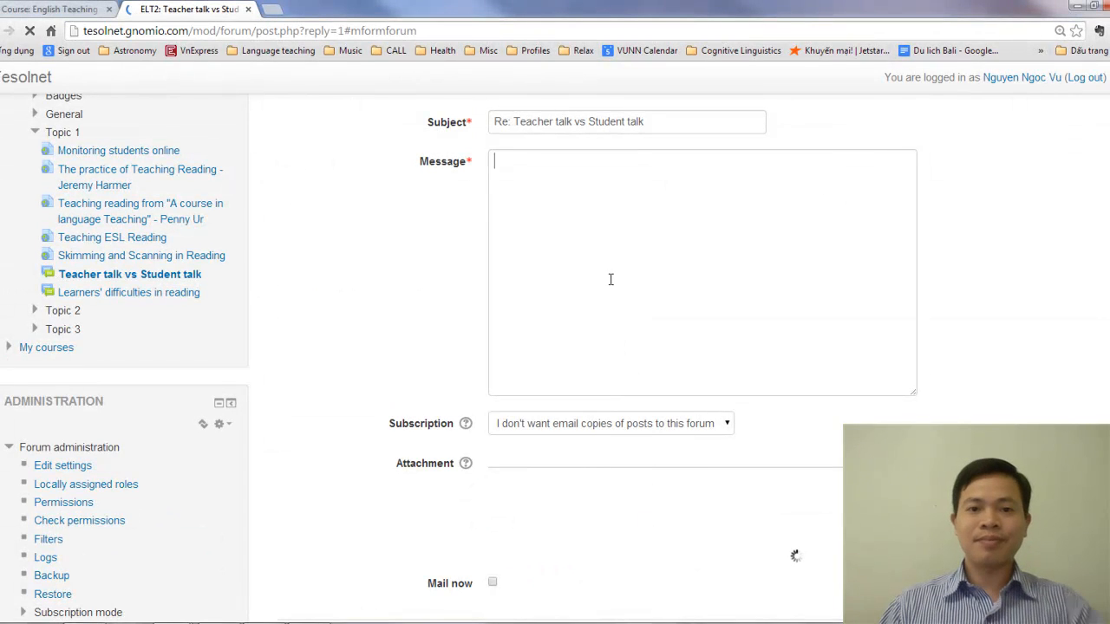
{"action": "scroll", "coordinate": [619, 259], "scroll_direction": "down", "scroll_amount": 5}
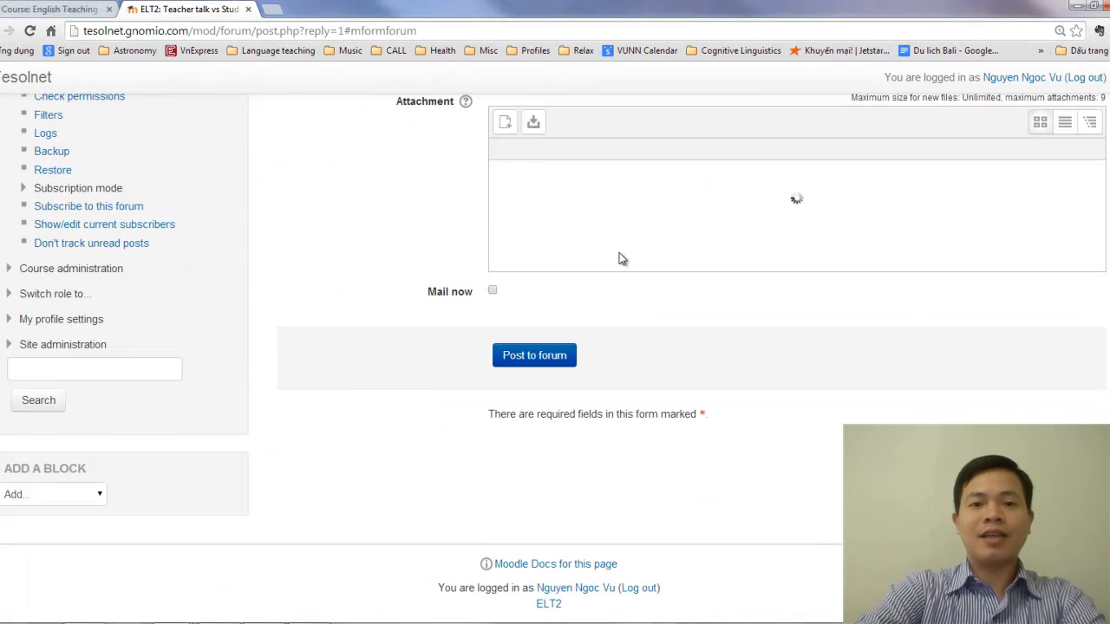
{"action": "scroll", "coordinate": [678, 308], "scroll_direction": "up", "scroll_amount": 3}
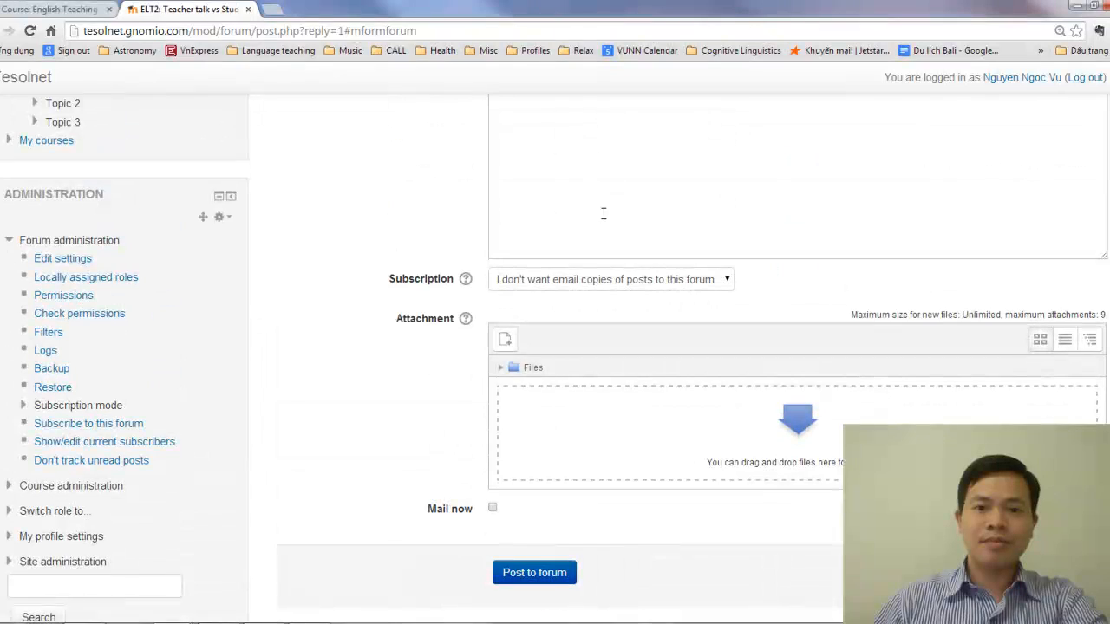
Write "This is a sample reply" as the reply message and post it to the forum
{"action": "left_click", "coordinate": [619, 240]}
{"action": "scroll", "coordinate": [637, 280], "scroll_direction": "up", "scroll_amount": 2}
{"action": "type", "text": "T"}
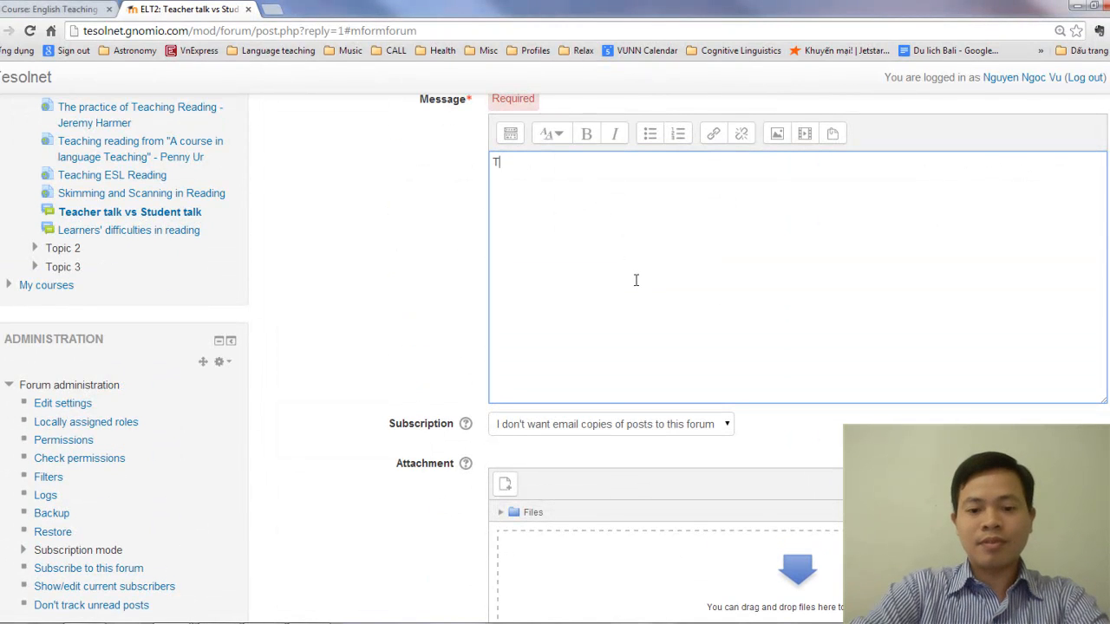
{"action": "type", "text": "his is a sma"}
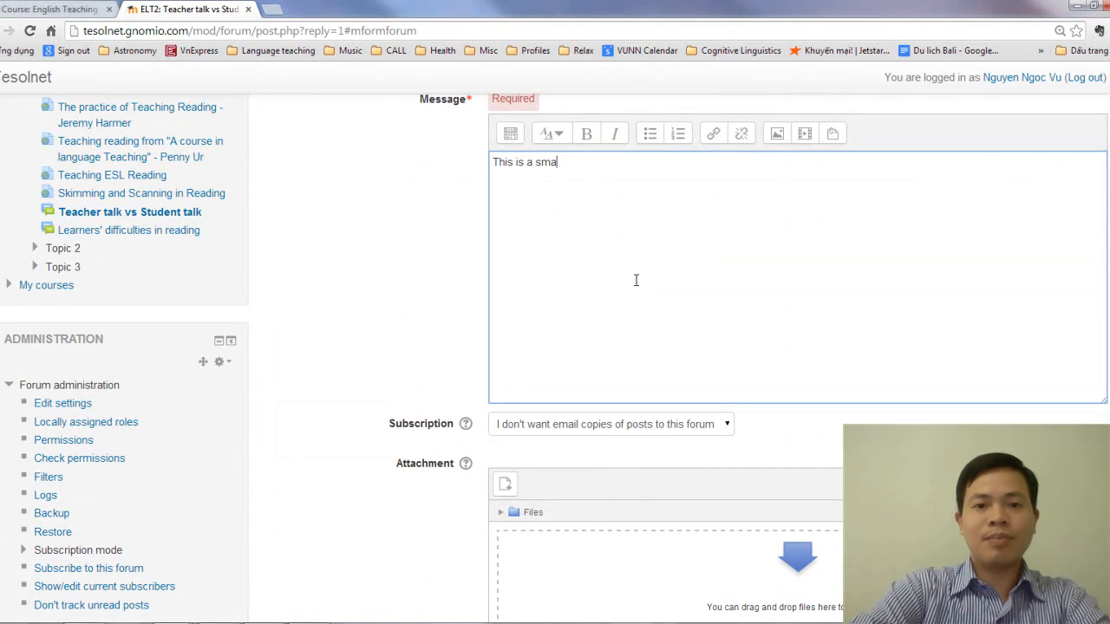
{"action": "key", "text": "BackSpace"}
{"action": "key", "text": "BackSpace"}
{"action": "key", "text": "BackSpace"}
{"action": "type", "text": "sample "}
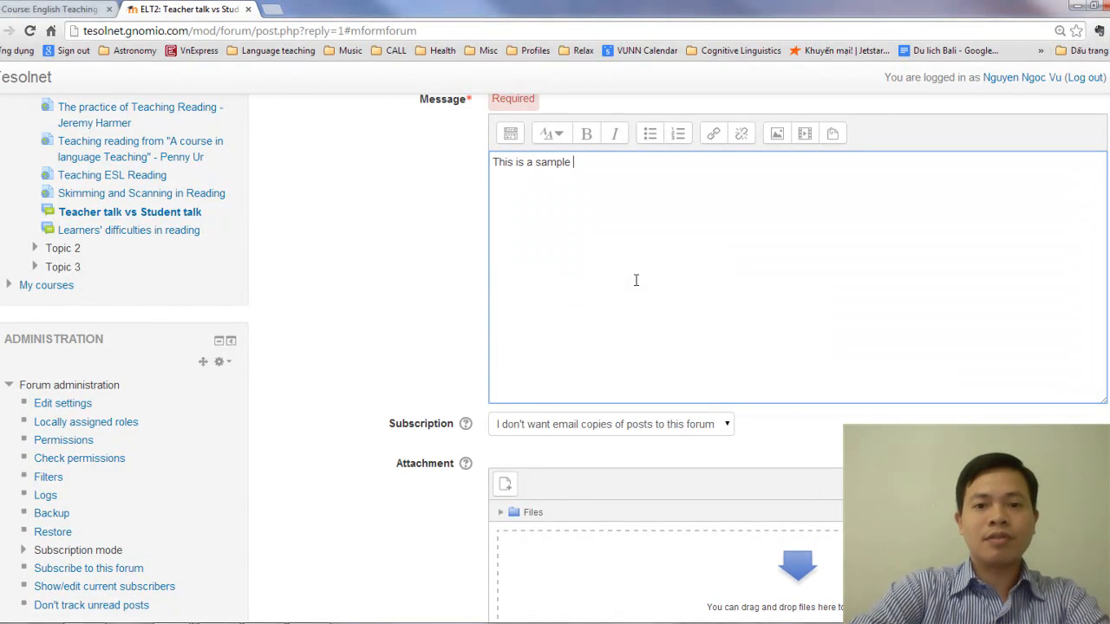
{"action": "type", "text": "reply"}
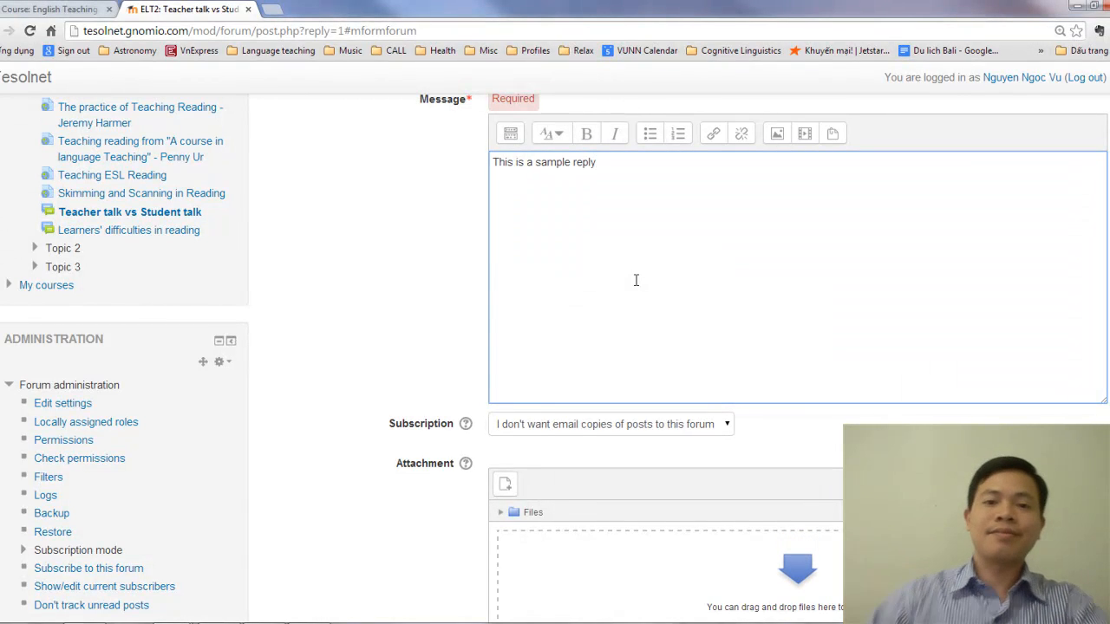
{"action": "scroll", "coordinate": [664, 386], "scroll_direction": "down", "scroll_amount": 3}
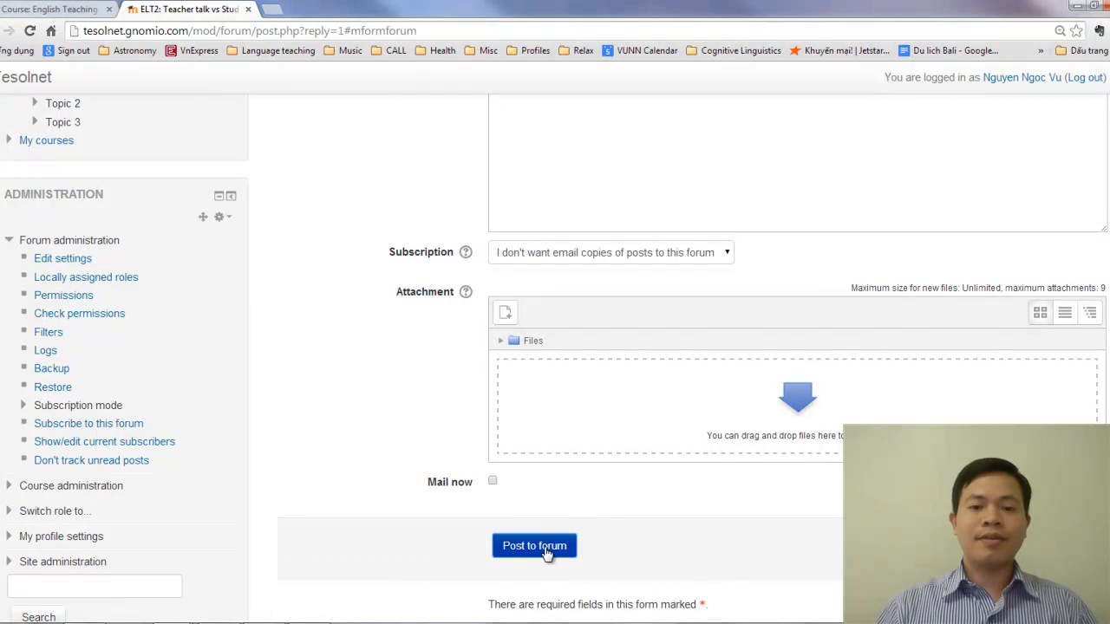
{"action": "left_click", "coordinate": [547, 549]}
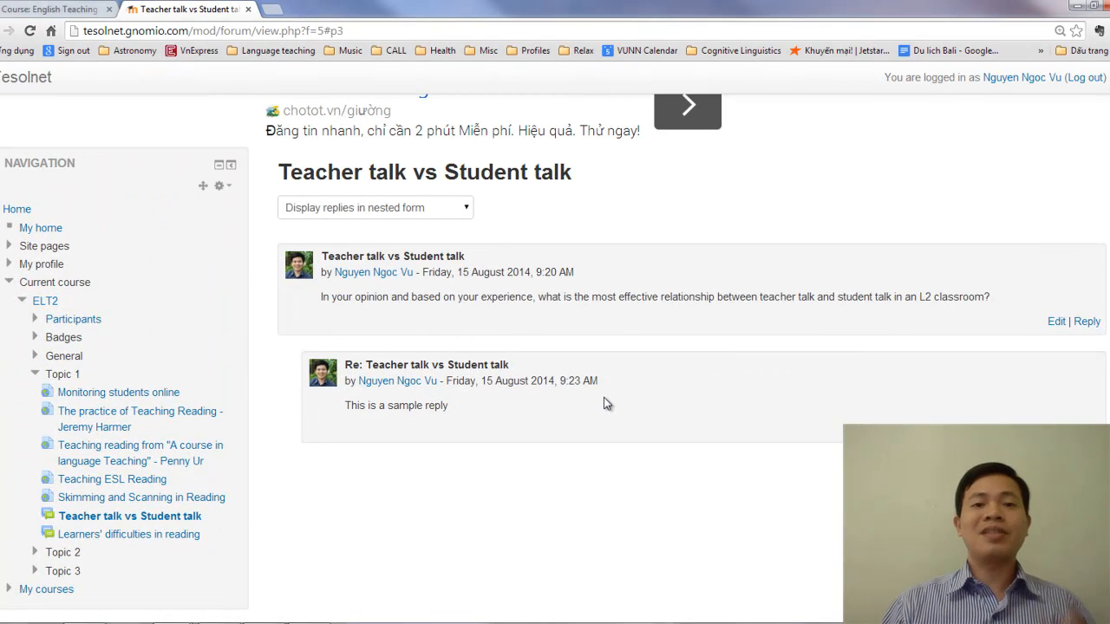
Return to the ELT2 course page and review the reading materials, lesson videos and discussions in Topic 1
{"action": "scroll", "coordinate": [503, 310], "scroll_direction": "up", "scroll_amount": 2}
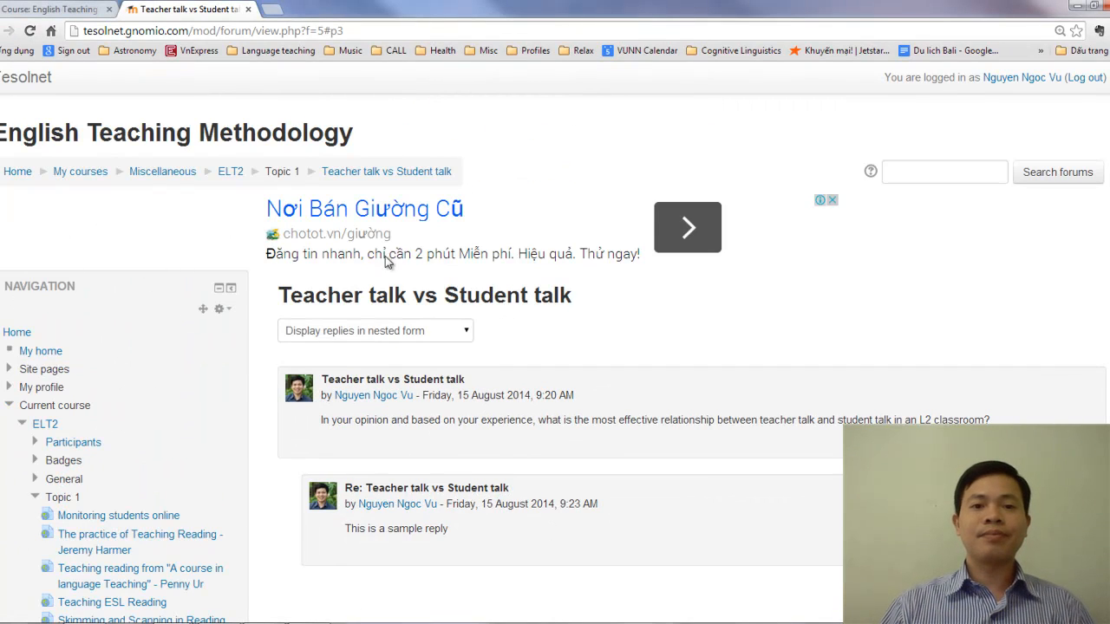
{"action": "left_click", "coordinate": [231, 173]}
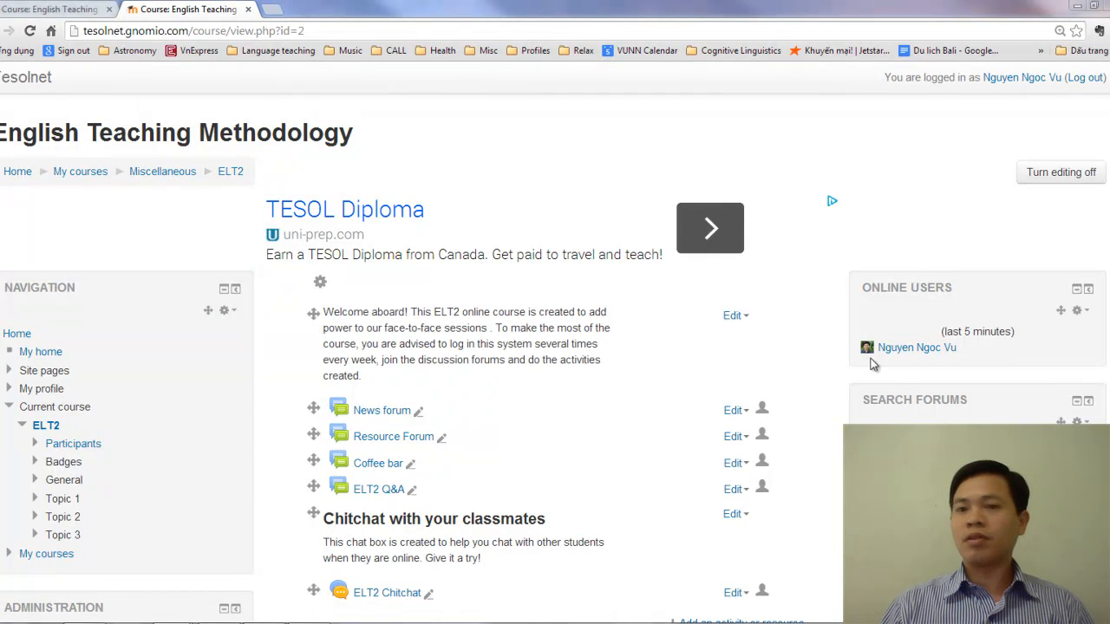
{"action": "scroll", "coordinate": [572, 351], "scroll_direction": "down", "scroll_amount": 10}
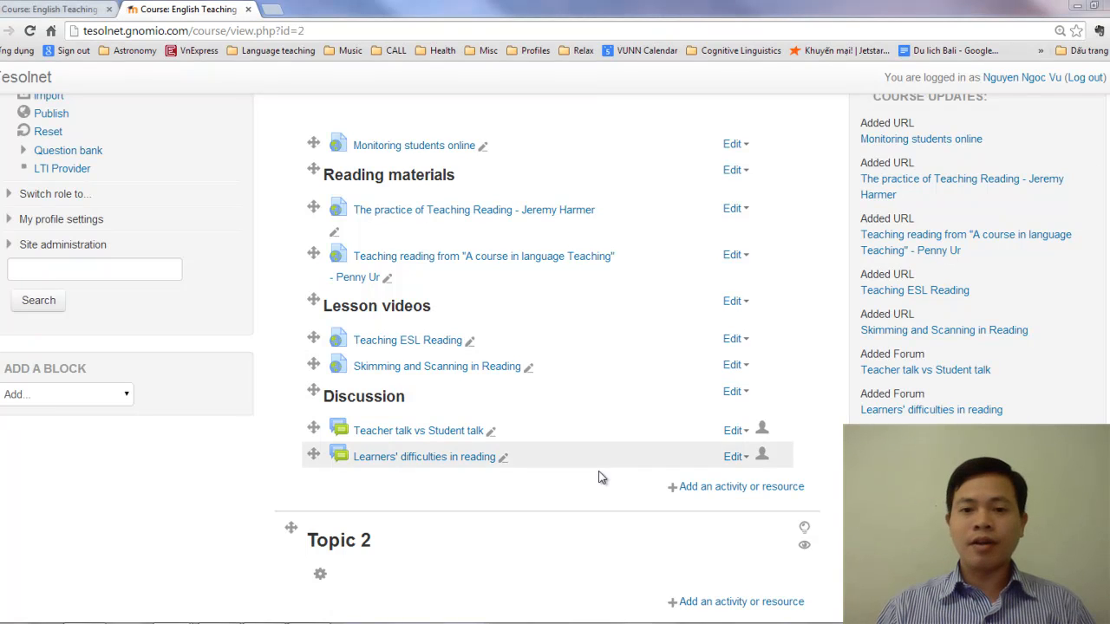
{"action": "scroll", "coordinate": [600, 473], "scroll_direction": "up", "scroll_amount": 2}
{"action": "scroll", "coordinate": [600, 477], "scroll_direction": "up", "scroll_amount": 3}
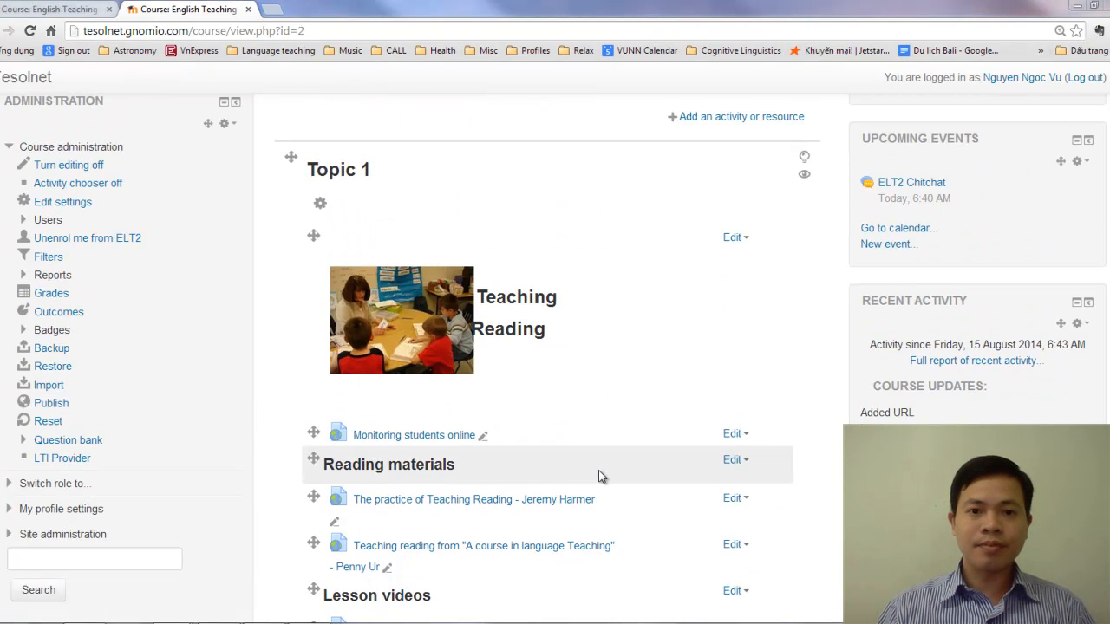
Add a new Workshop activity to Topic 1 of the course
{"action": "scroll", "coordinate": [600, 477], "scroll_direction": "down", "scroll_amount": 5}
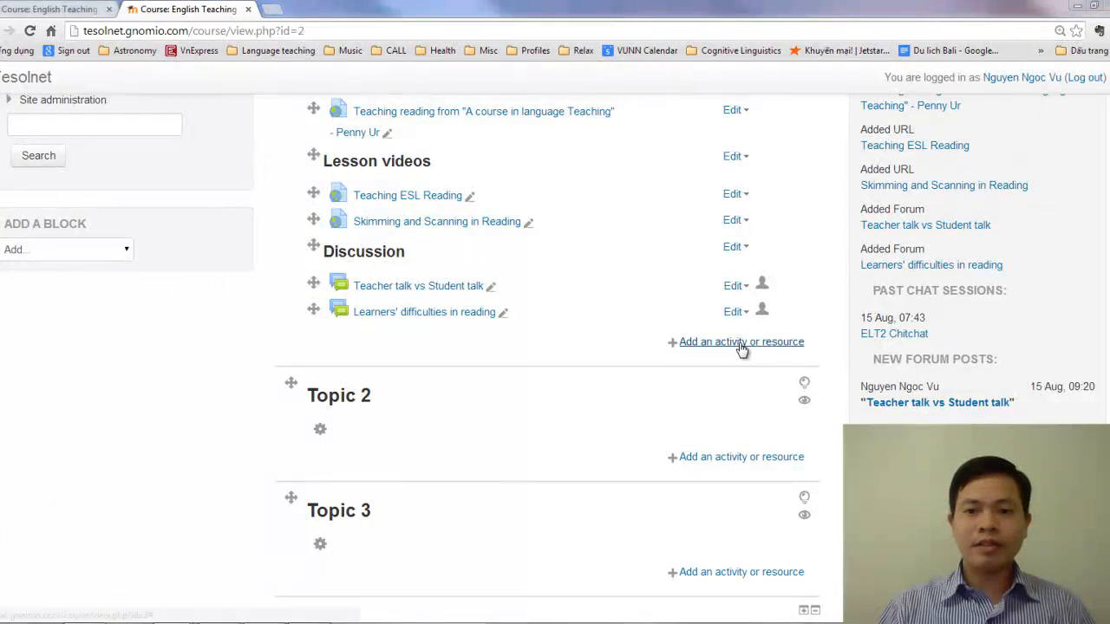
{"action": "left_click", "coordinate": [735, 345]}
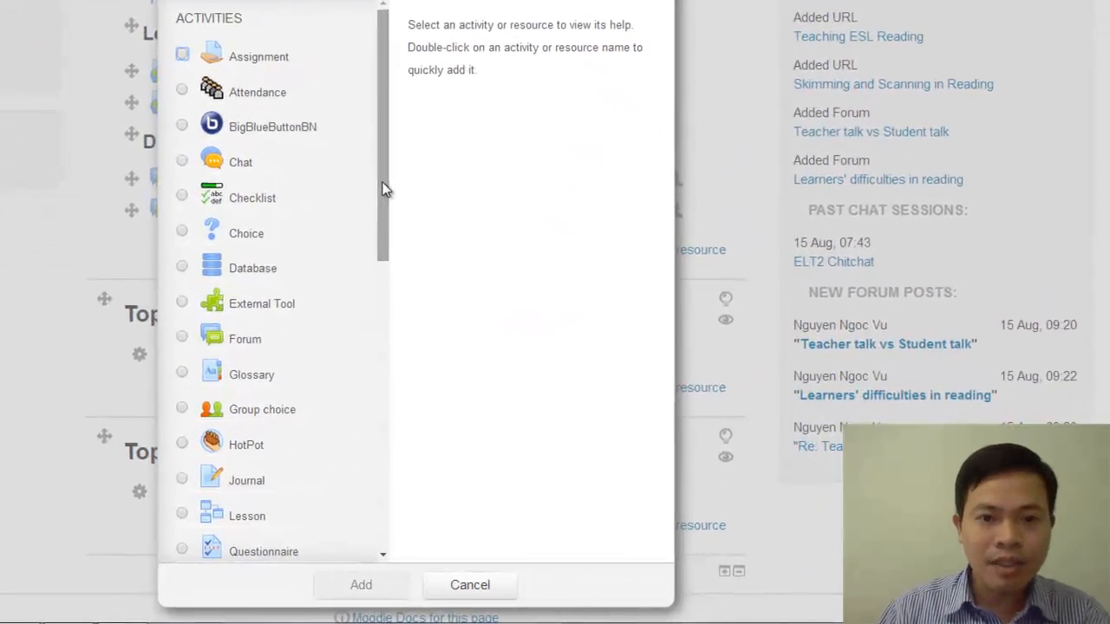
{"action": "scroll", "coordinate": [530, 296], "scroll_direction": "down", "scroll_amount": 3}
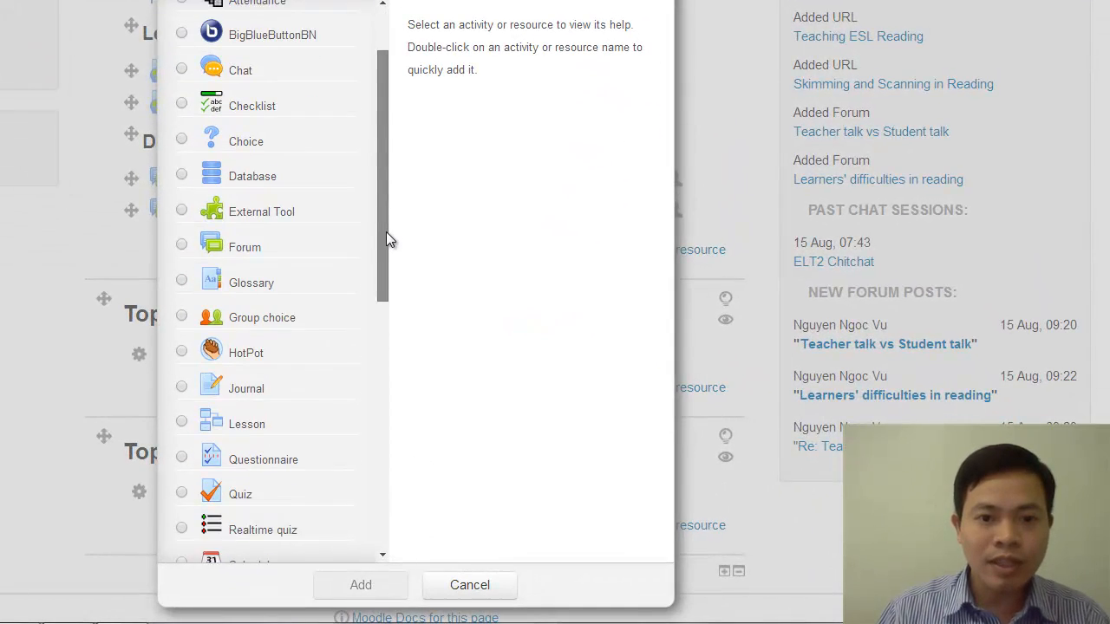
{"action": "left_click_drag", "start_coordinate": [386, 232], "coordinate": [388, 146]}
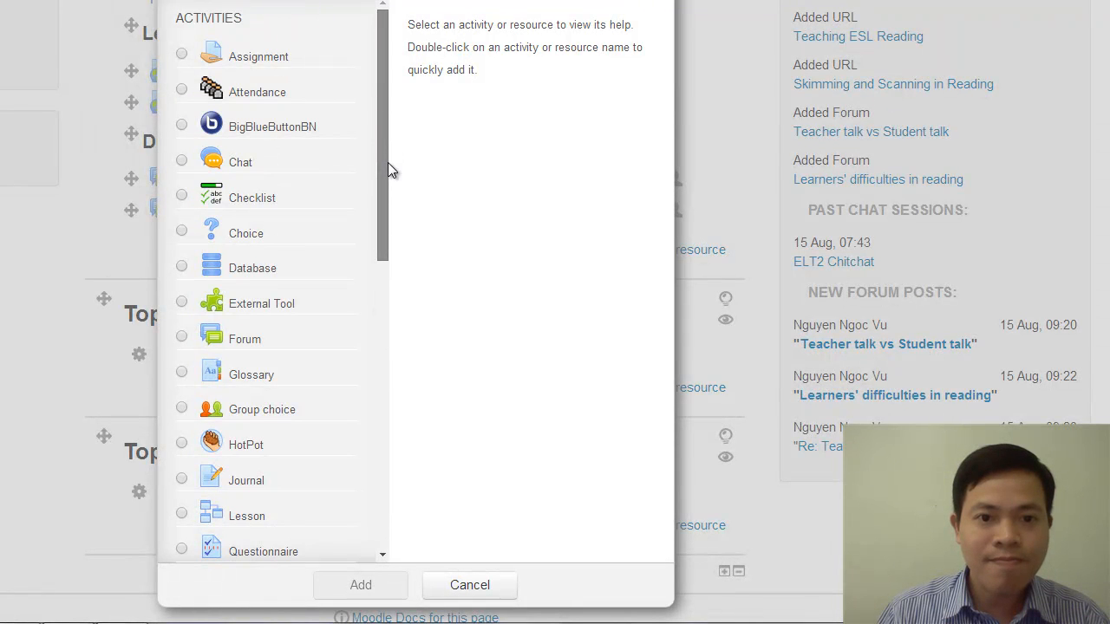
{"action": "scroll", "coordinate": [381, 215], "scroll_direction": "down", "scroll_amount": 3}
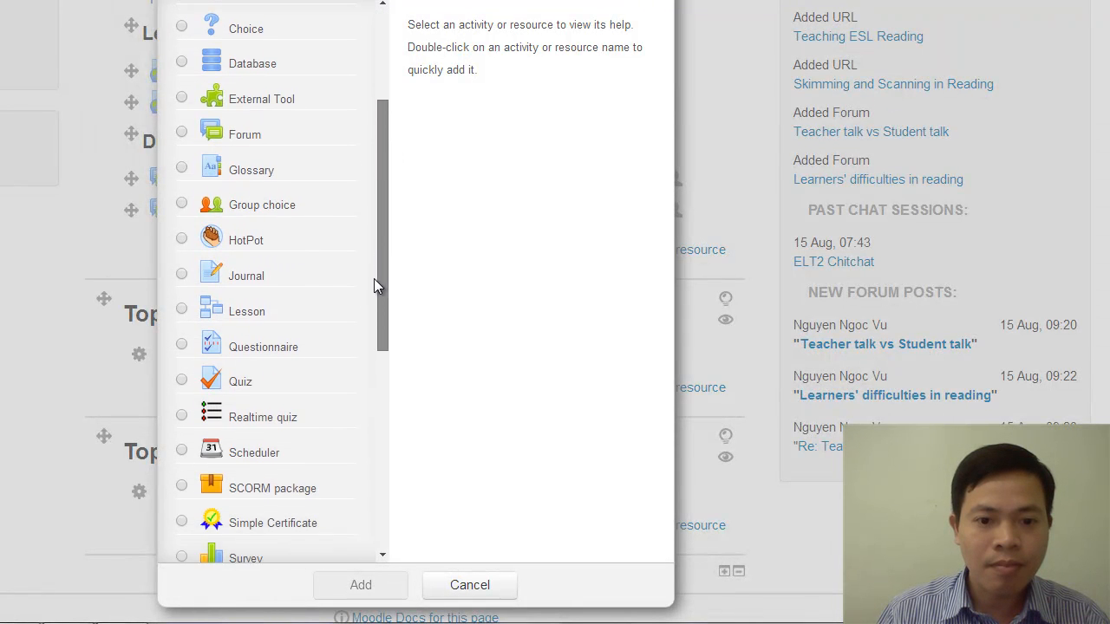
{"action": "scroll", "coordinate": [372, 303], "scroll_direction": "down", "scroll_amount": 4}
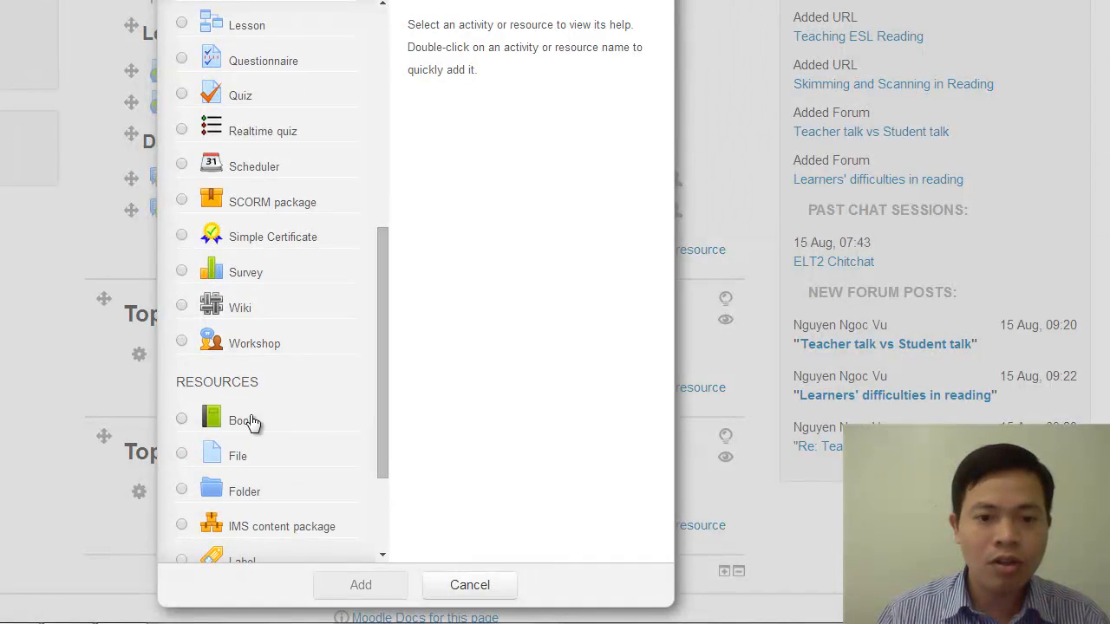
{"action": "left_click", "coordinate": [182, 342]}
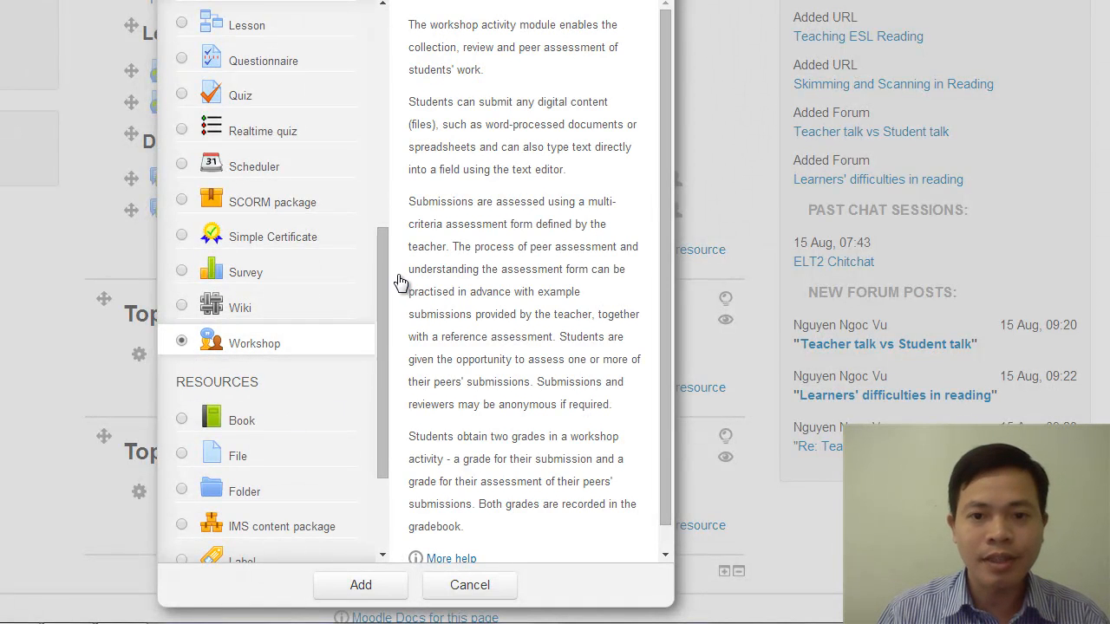
{"action": "scroll", "coordinate": [384, 260], "scroll_direction": "down", "scroll_amount": 3}
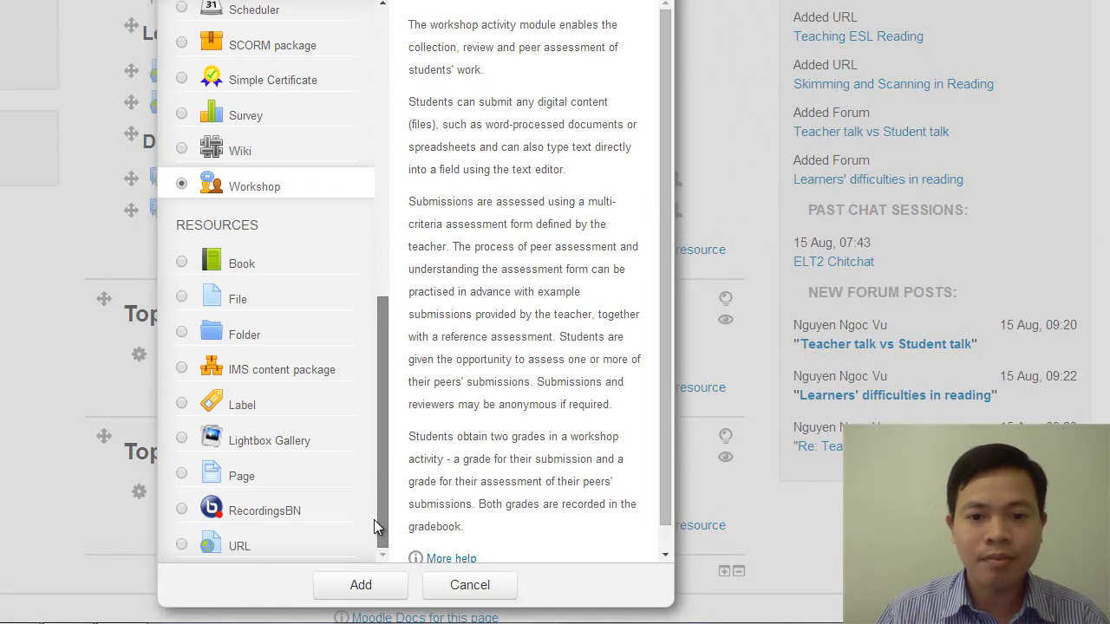
{"action": "left_click", "coordinate": [364, 590]}
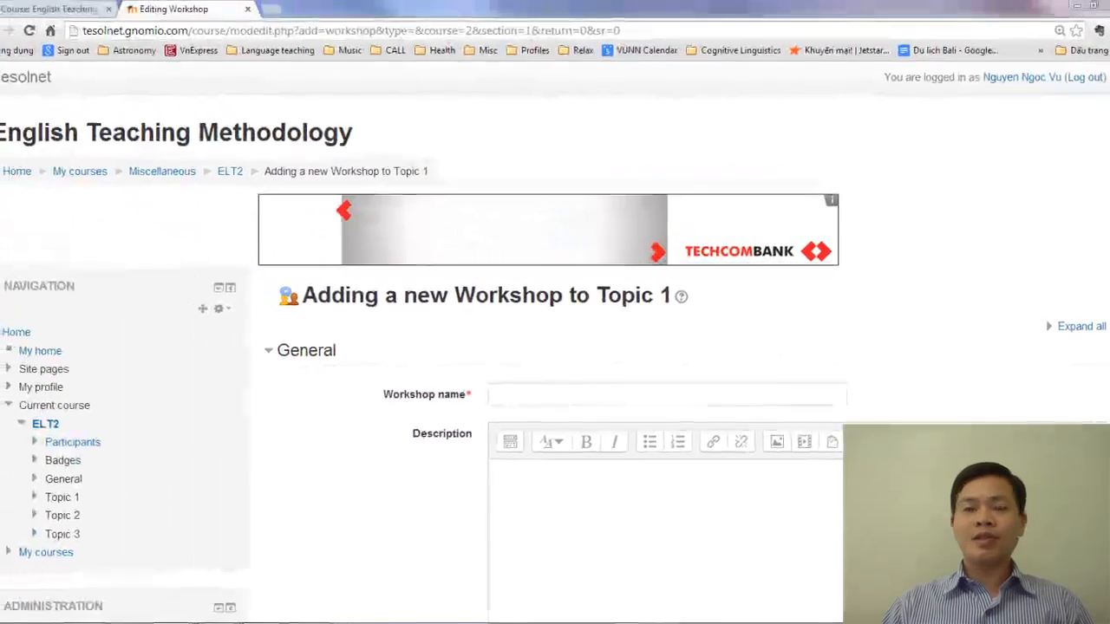
Switch to the MALL of English Department site and examine the phases and grades report of its "My pre-reading tasks" workshop
{"action": "key", "text": "alt+Tab"}
{"action": "left_click", "coordinate": [655, 131]}
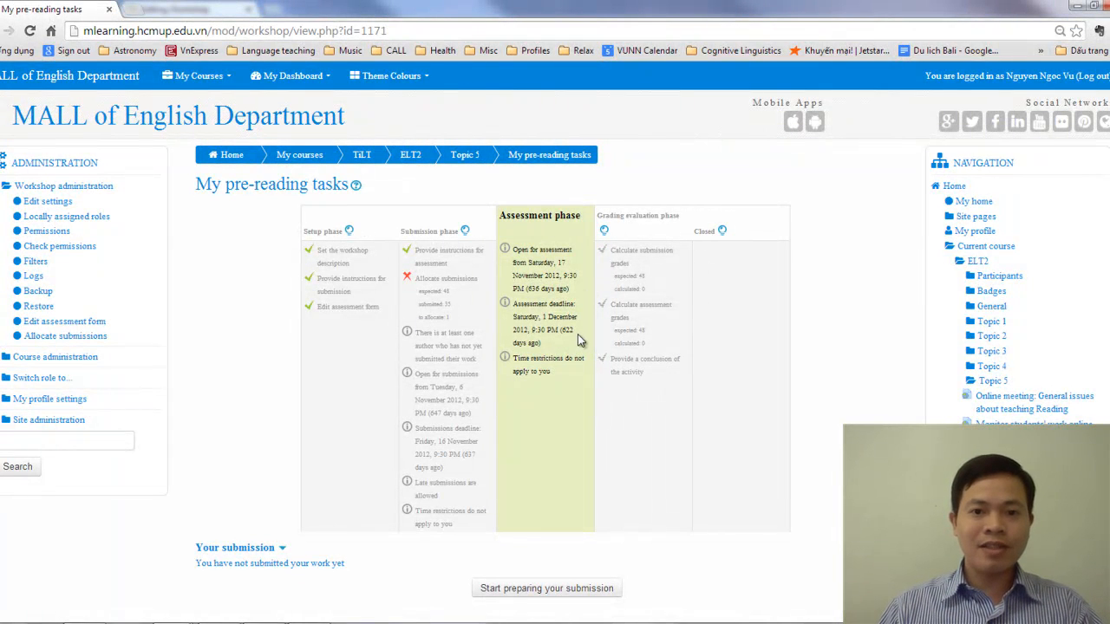
{"action": "scroll", "coordinate": [577, 343], "scroll_direction": "down", "scroll_amount": 5}
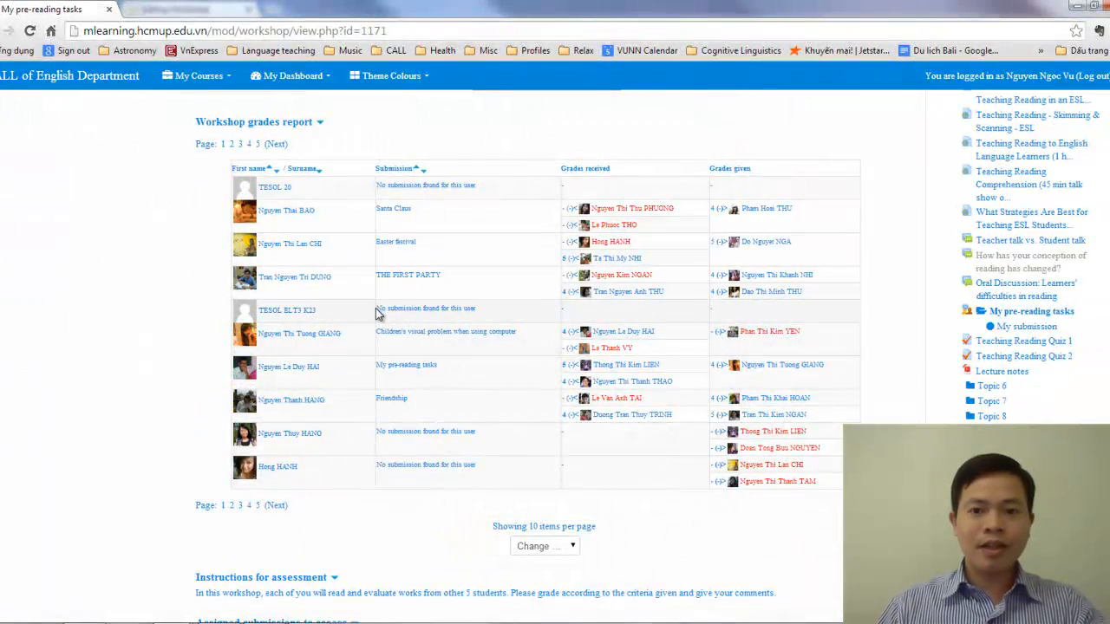
{"action": "scroll", "coordinate": [377, 314], "scroll_direction": "up", "scroll_amount": 3}
{"action": "scroll", "coordinate": [509, 388], "scroll_direction": "up", "scroll_amount": 2, "text": "ctrl"}
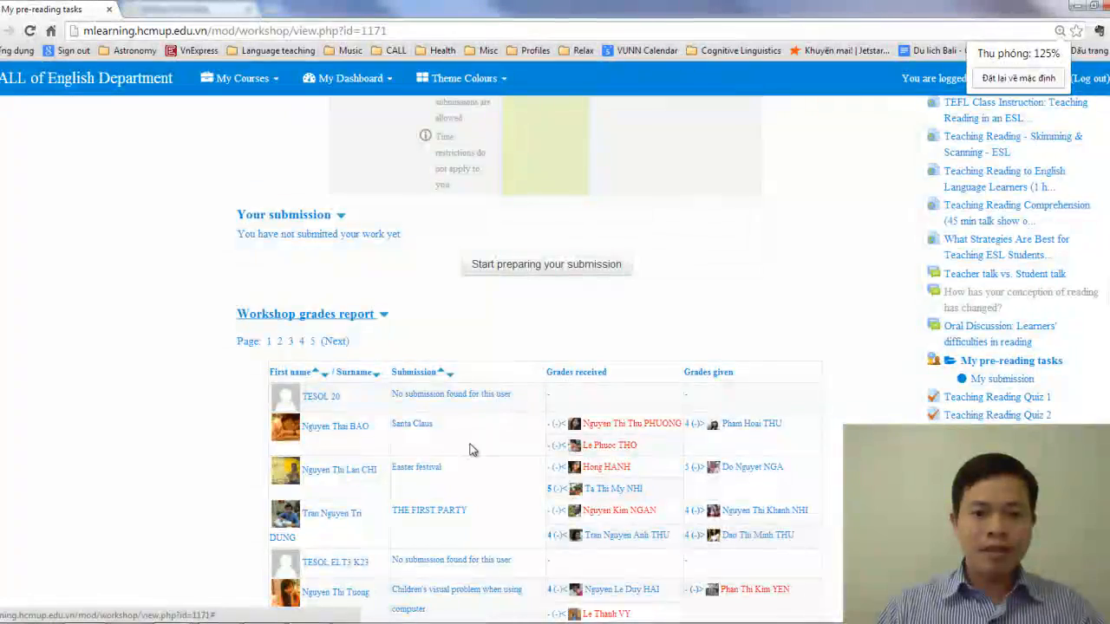
{"action": "scroll", "coordinate": [469, 449], "scroll_direction": "up", "scroll_amount": 10}
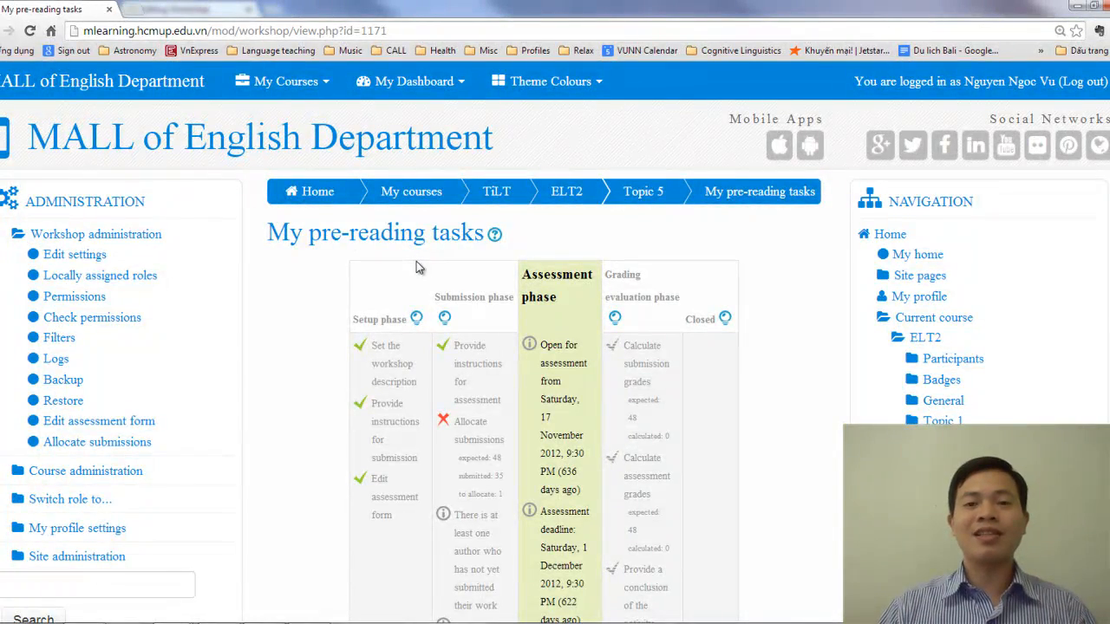
{"action": "scroll", "coordinate": [417, 267], "scroll_direction": "down", "scroll_amount": 10}
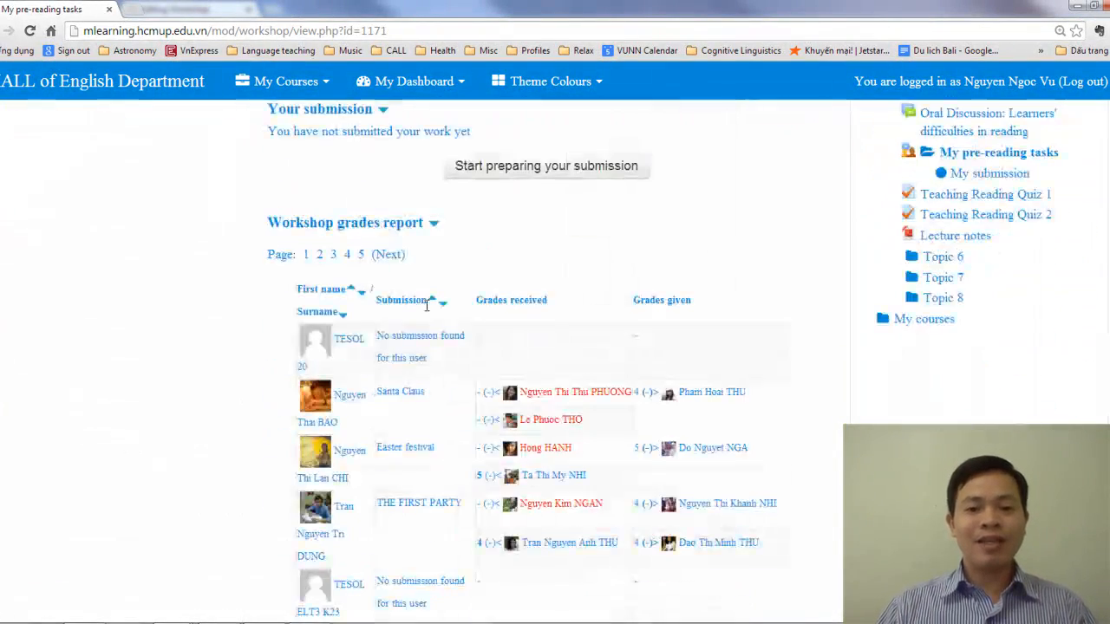
{"action": "scroll", "coordinate": [399, 278], "scroll_direction": "down", "scroll_amount": 2}
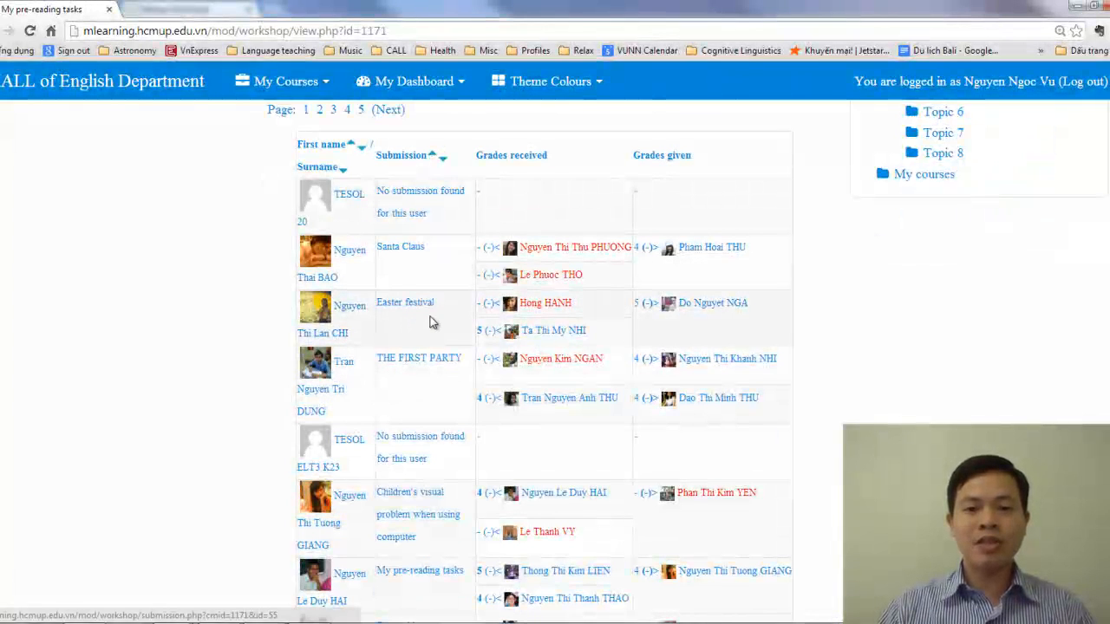
{"action": "scroll", "coordinate": [557, 380], "scroll_direction": "down", "scroll_amount": 3}
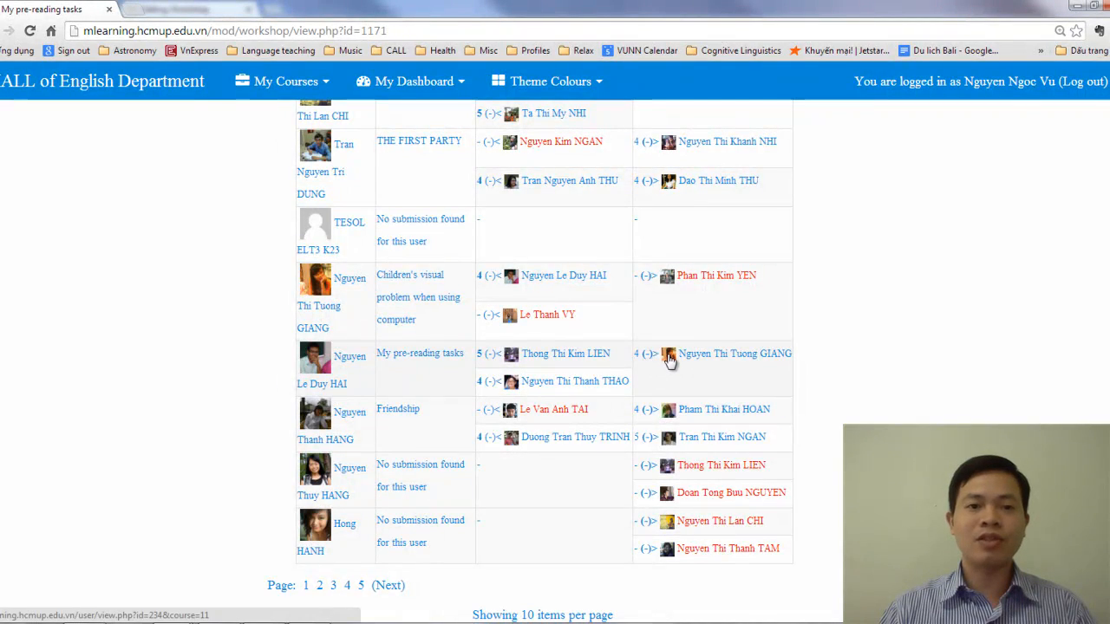
{"action": "scroll", "coordinate": [666, 371], "scroll_direction": "down", "scroll_amount": 3}
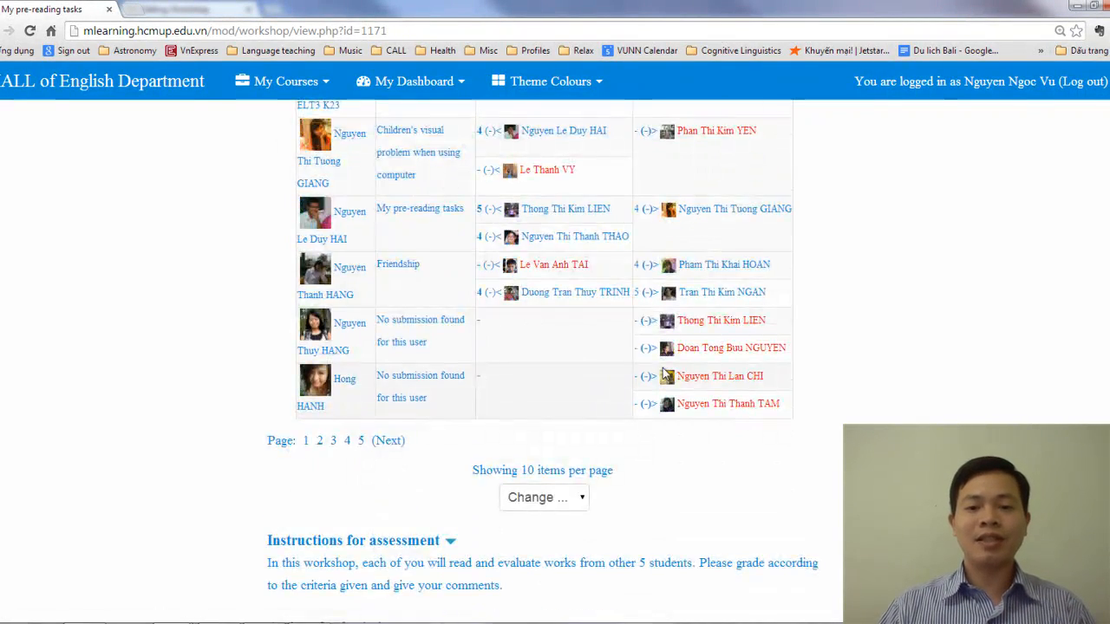
{"action": "scroll", "coordinate": [659, 373], "scroll_direction": "up", "scroll_amount": 15}
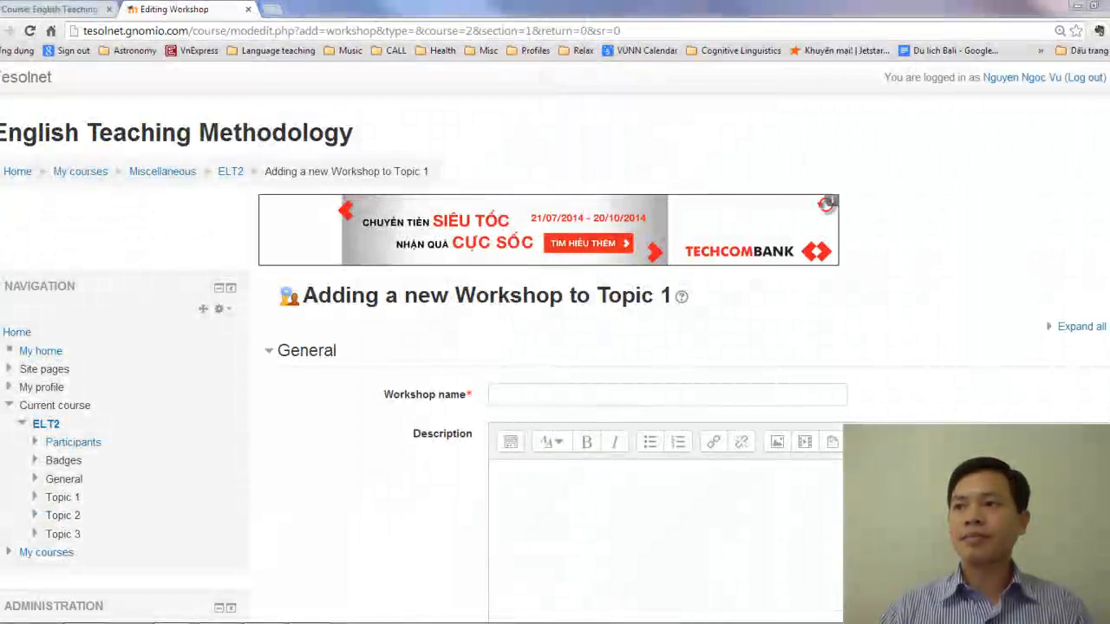
Name the new workshop "My pre-reading tasks" in the Topic 1 workshop form
{"action": "left_click", "coordinate": [579, 397]}
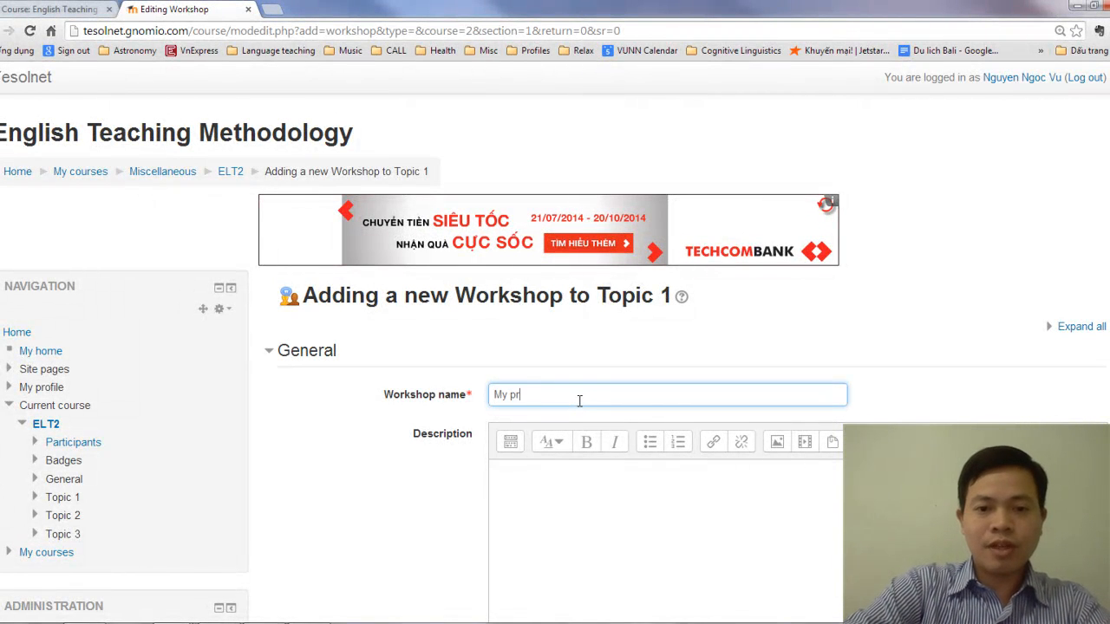
{"action": "type", "text": "My pre-reading tasks"}
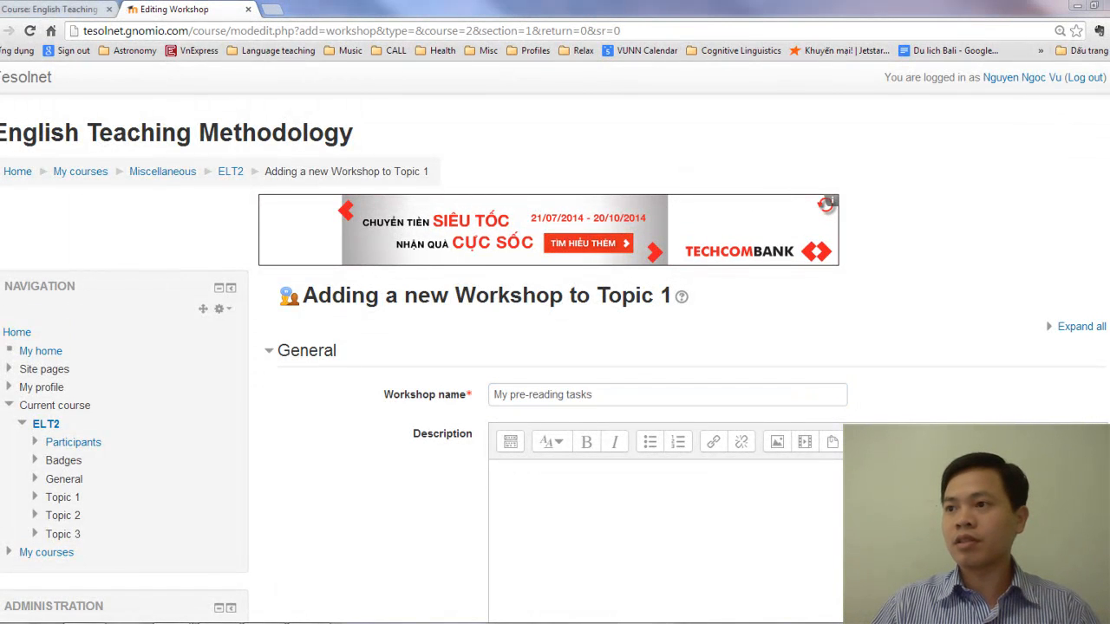
{"action": "left_click", "coordinate": [681, 482]}
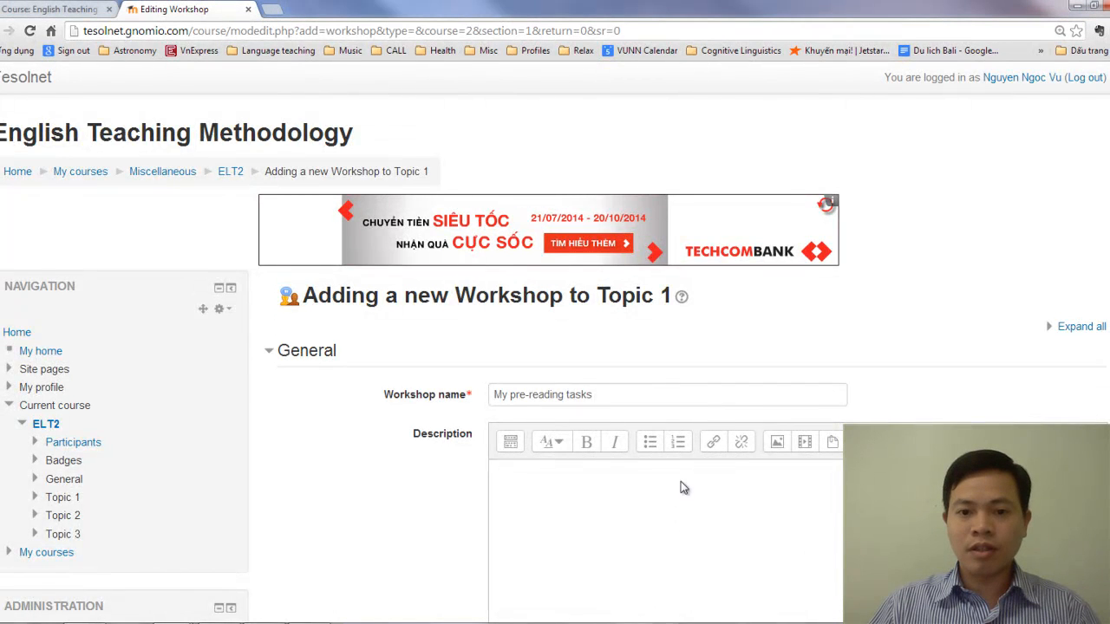
Review the workshop's grading settings, then expand and examine its submission settings, including attachment limits and late submissions
{"action": "scroll", "coordinate": [761, 444], "scroll_direction": "down", "scroll_amount": 3}
{"action": "scroll", "coordinate": [634, 409], "scroll_direction": "down", "scroll_amount": 3}
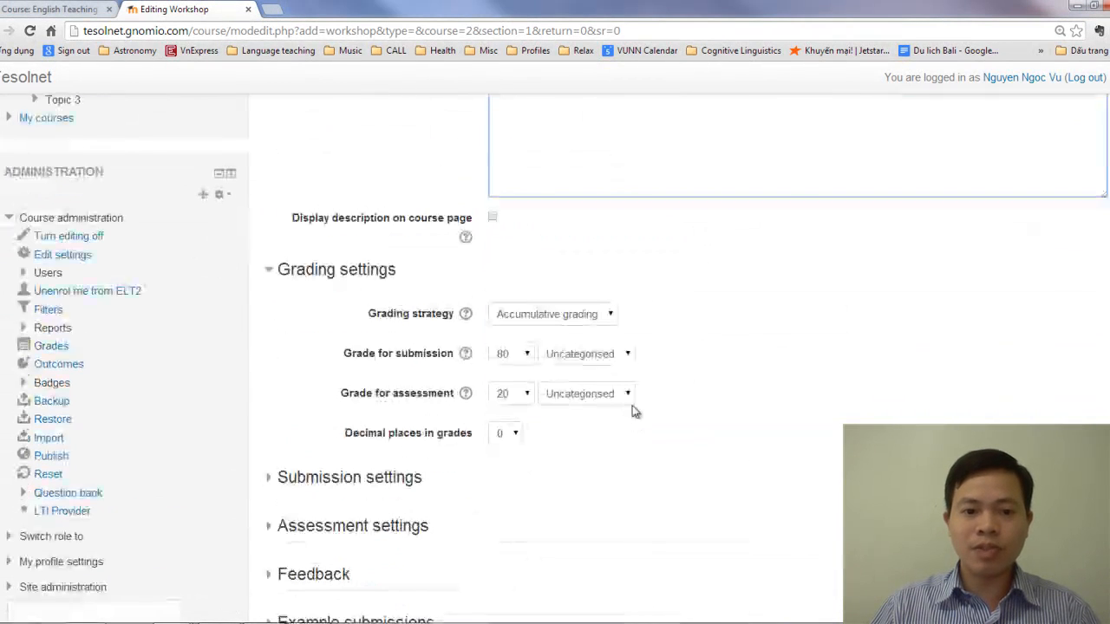
{"action": "scroll", "coordinate": [630, 260], "scroll_direction": "down", "scroll_amount": 2}
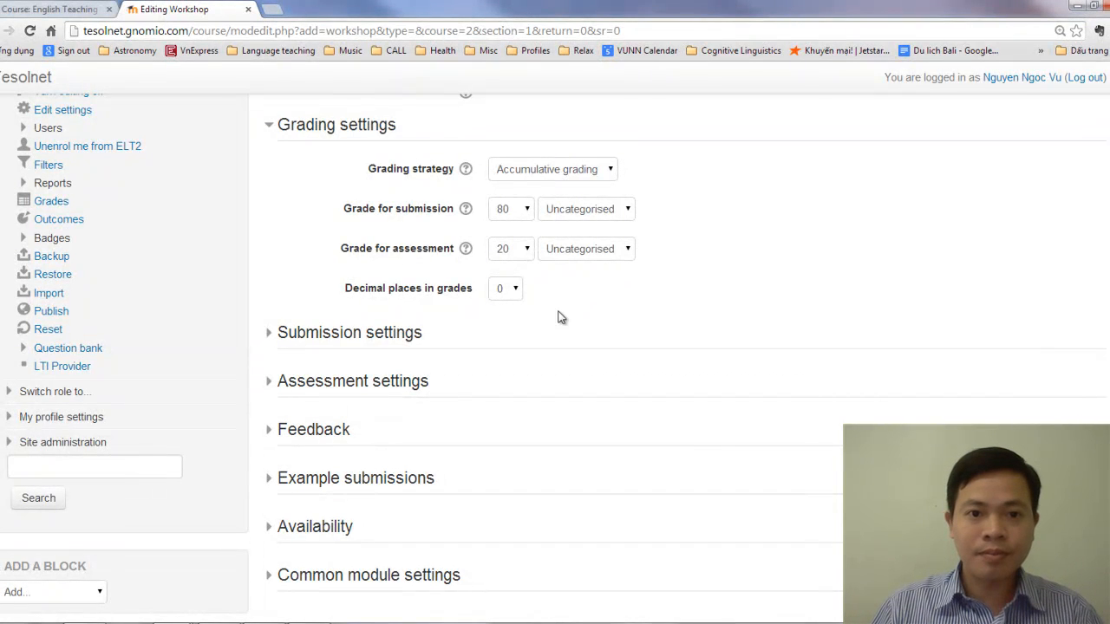
{"action": "left_click", "coordinate": [382, 336]}
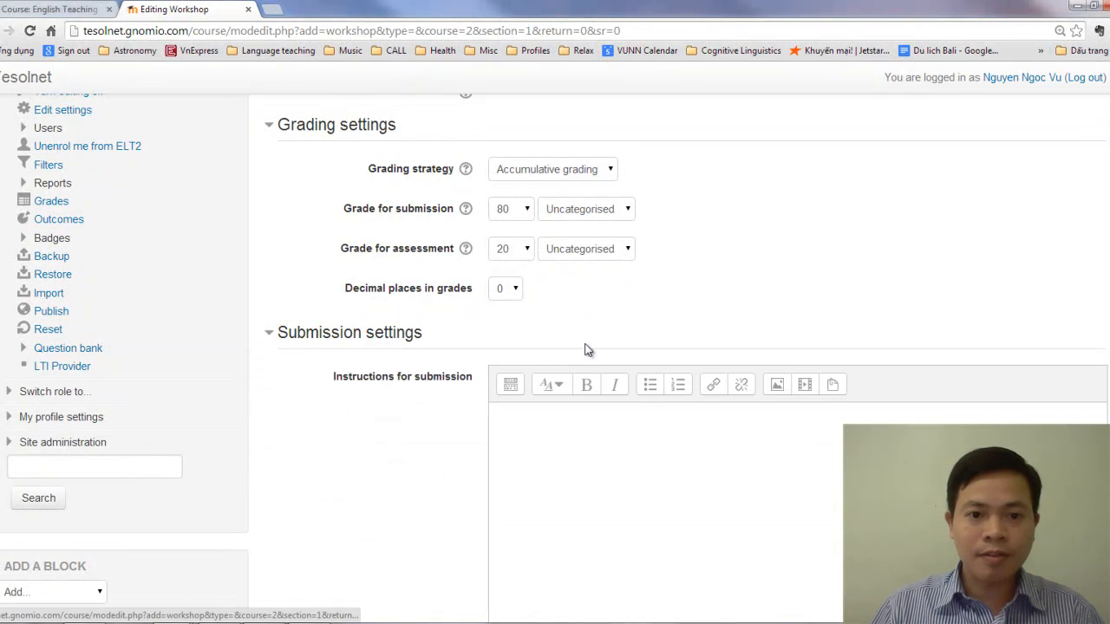
{"action": "scroll", "coordinate": [584, 350], "scroll_direction": "down", "scroll_amount": 4}
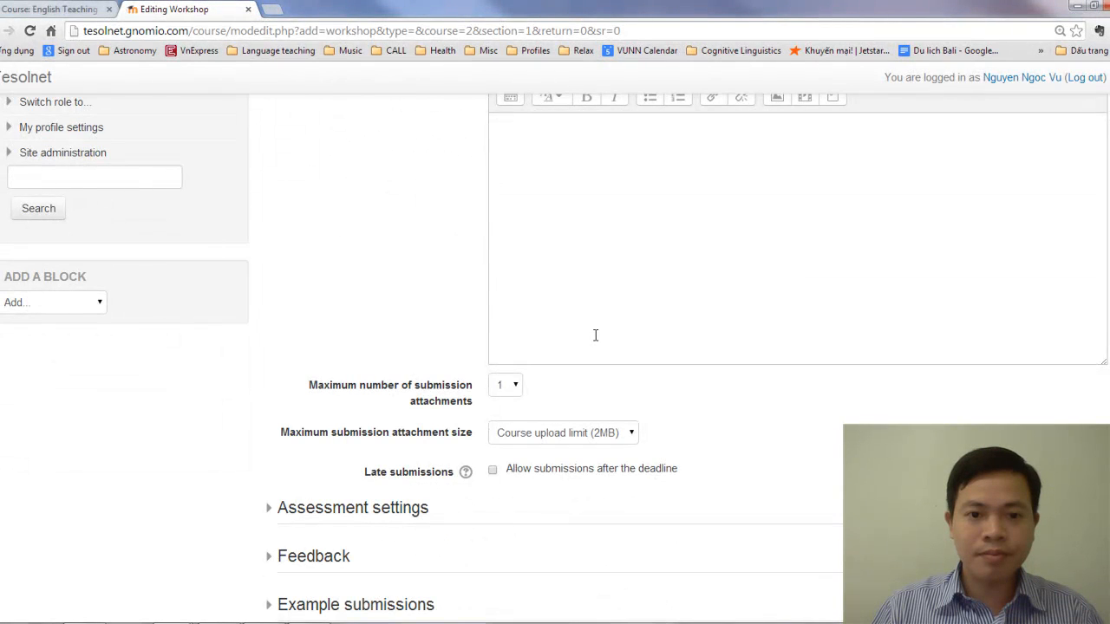
{"action": "scroll", "coordinate": [595, 336], "scroll_direction": "down", "scroll_amount": 2}
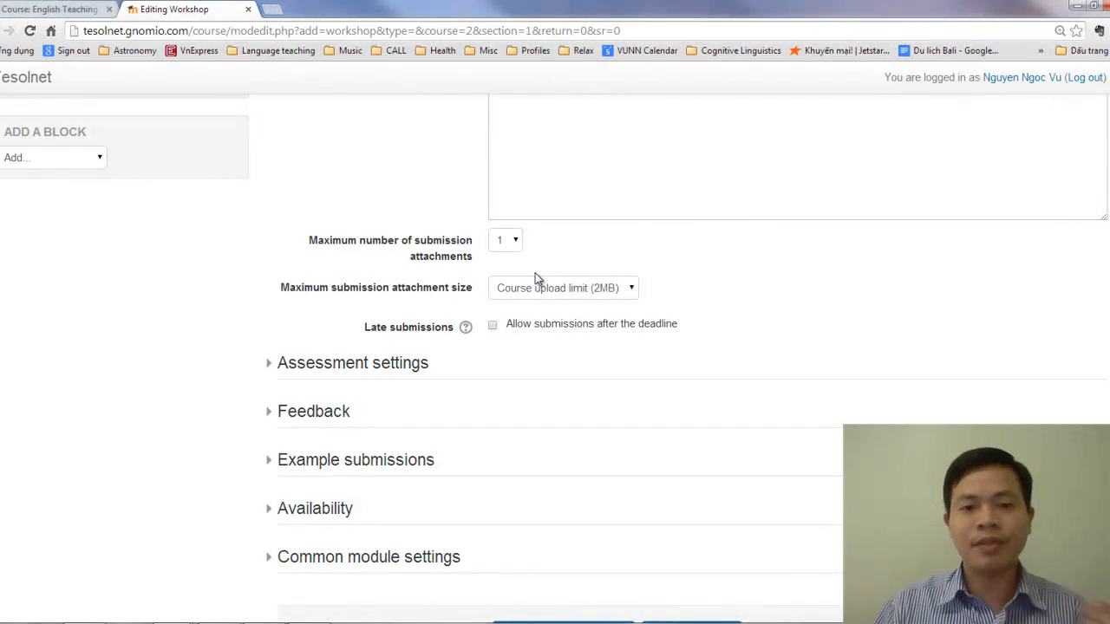
{"action": "scroll", "coordinate": [393, 276], "scroll_direction": "down", "scroll_amount": 2}
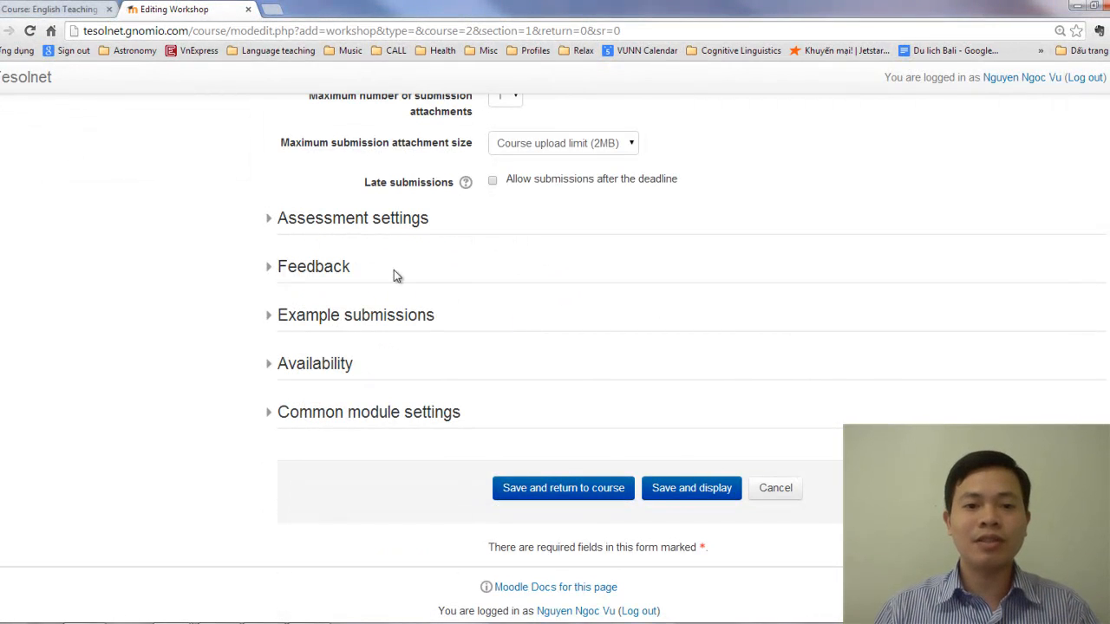
Expand and examine the workshop's assessment, feedback and example submission settings
{"action": "left_click", "coordinate": [380, 222]}
{"action": "scroll", "coordinate": [477, 337], "scroll_direction": "down", "scroll_amount": 2}
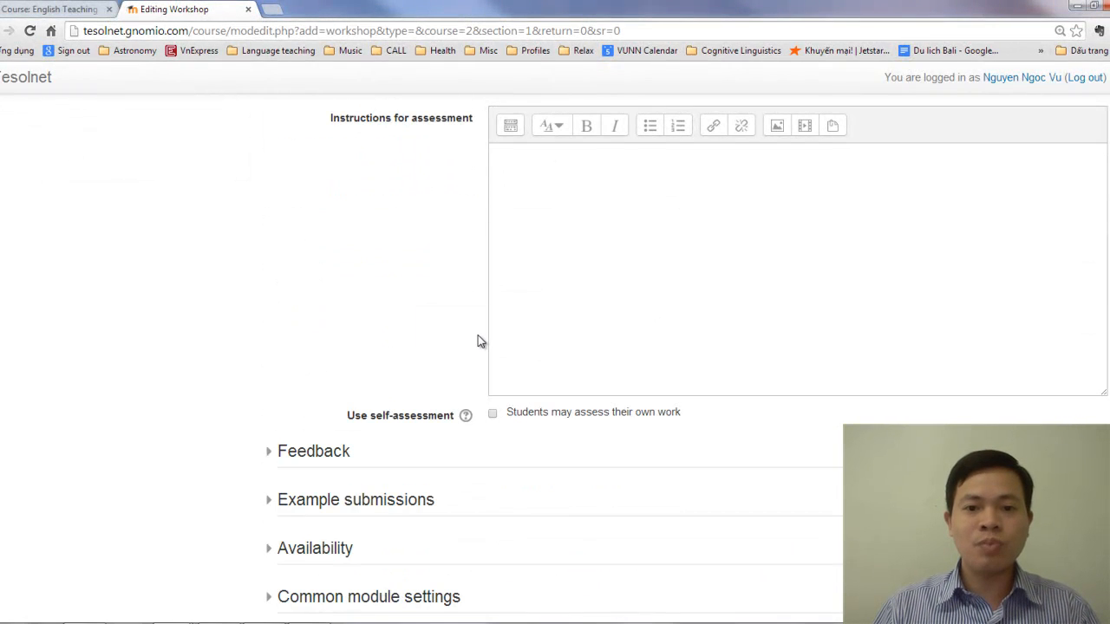
{"action": "scroll", "coordinate": [478, 341], "scroll_direction": "down", "scroll_amount": 2}
{"action": "left_click", "coordinate": [319, 305]}
{"action": "scroll", "coordinate": [459, 338], "scroll_direction": "down", "scroll_amount": 3}
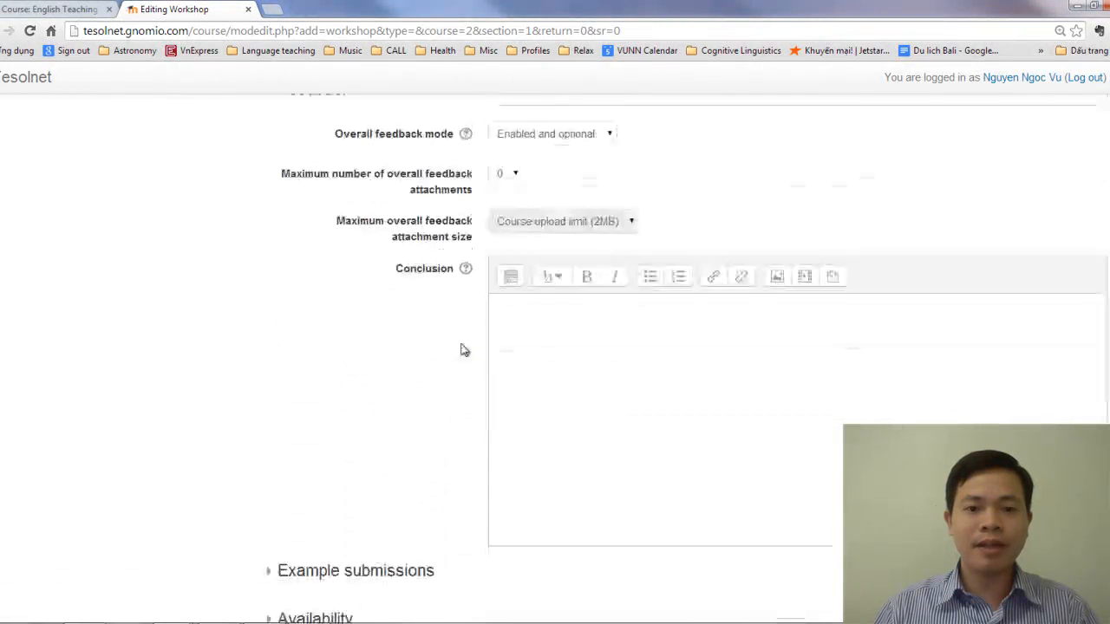
{"action": "scroll", "coordinate": [462, 351], "scroll_direction": "down", "scroll_amount": 4}
{"action": "left_click", "coordinate": [393, 296]}
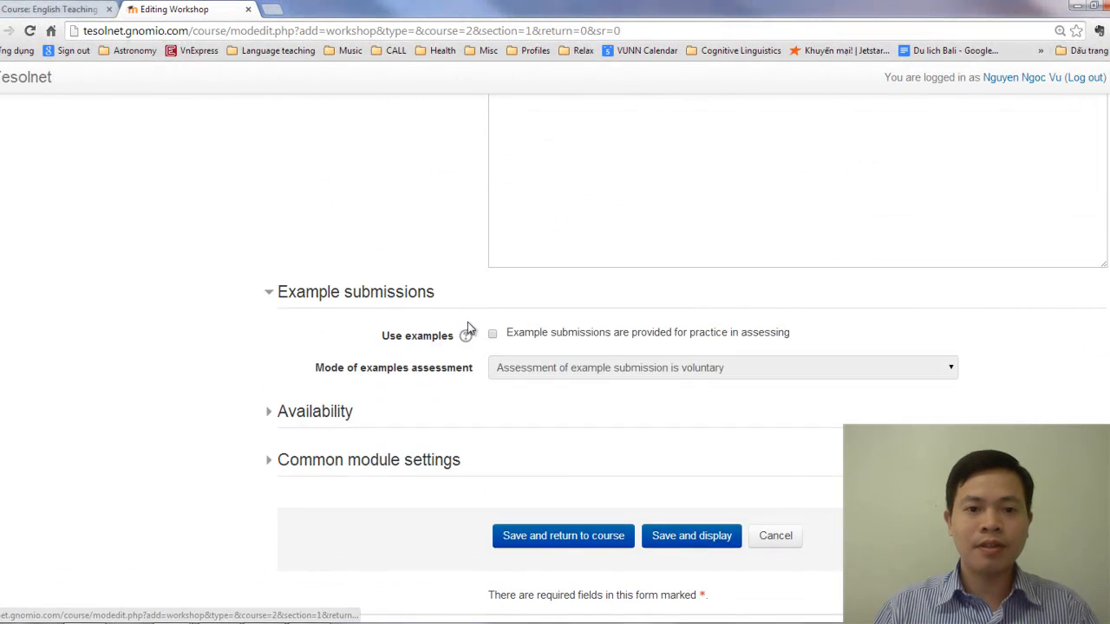
Expand and examine the workshop's availability dates and common module settings, then look back over the general settings
{"action": "scroll", "coordinate": [344, 334], "scroll_direction": "down", "scroll_amount": 1}
{"action": "left_click", "coordinate": [358, 341]}
{"action": "scroll", "coordinate": [472, 369], "scroll_direction": "down", "scroll_amount": 1}
{"action": "scroll", "coordinate": [472, 368], "scroll_direction": "down", "scroll_amount": 2}
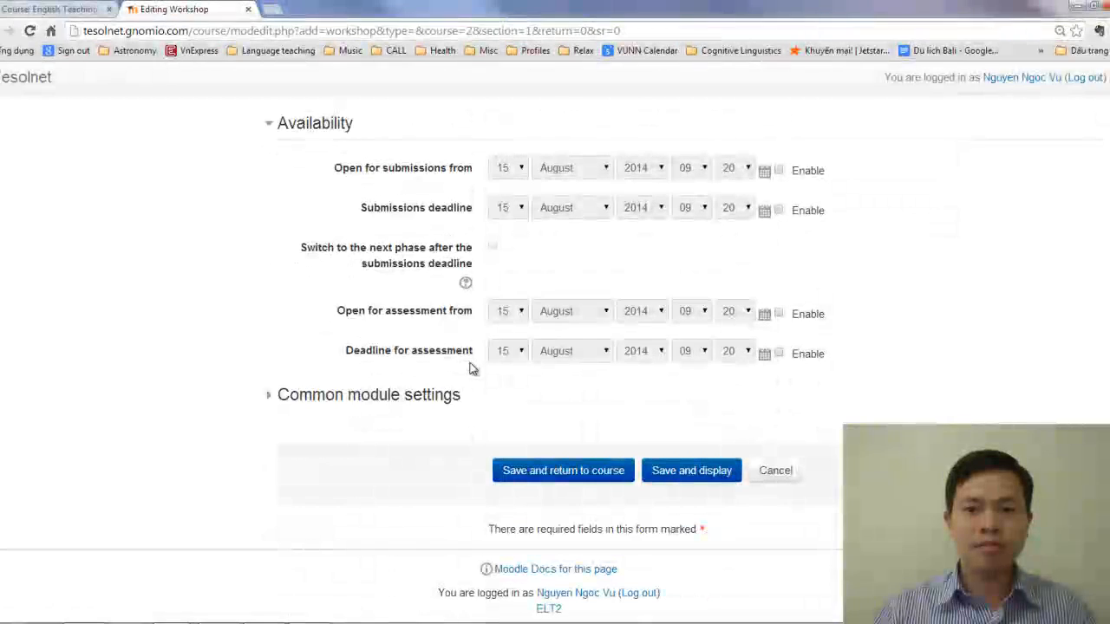
{"action": "left_click", "coordinate": [422, 396]}
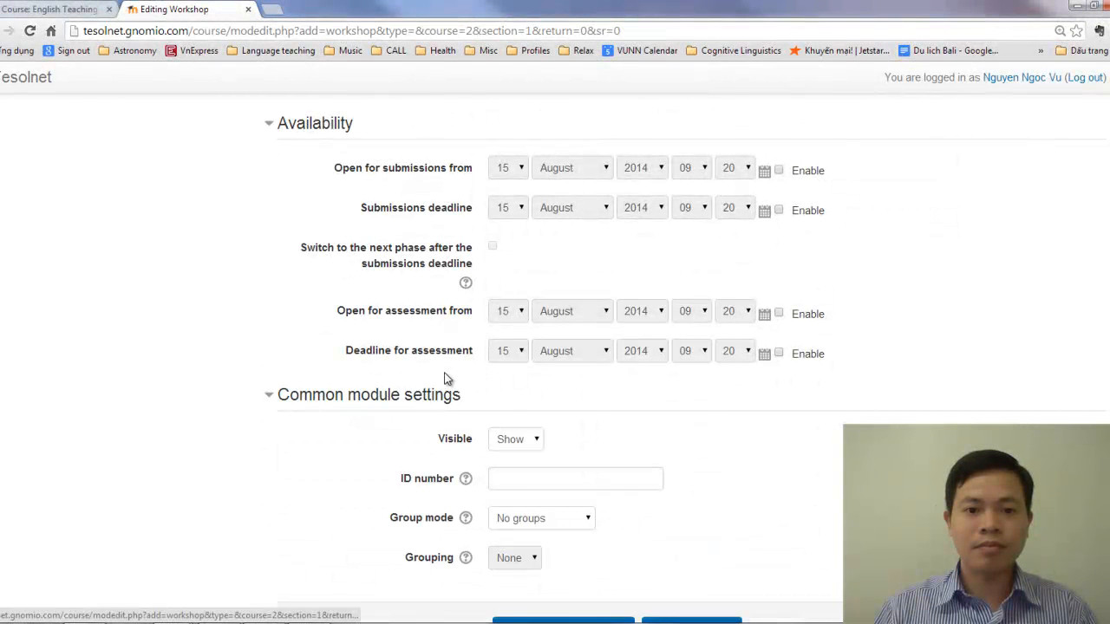
{"action": "scroll", "coordinate": [445, 374], "scroll_direction": "down", "scroll_amount": 2}
{"action": "scroll", "coordinate": [438, 375], "scroll_direction": "up", "scroll_amount": 20}
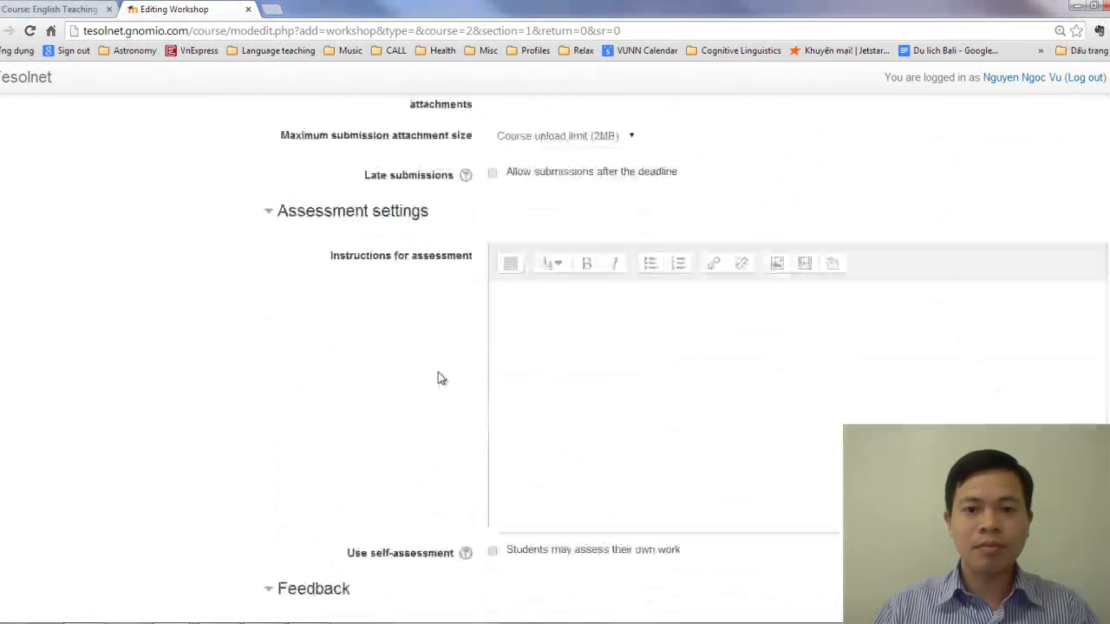
{"action": "scroll", "coordinate": [442, 383], "scroll_direction": "up", "scroll_amount": 3}
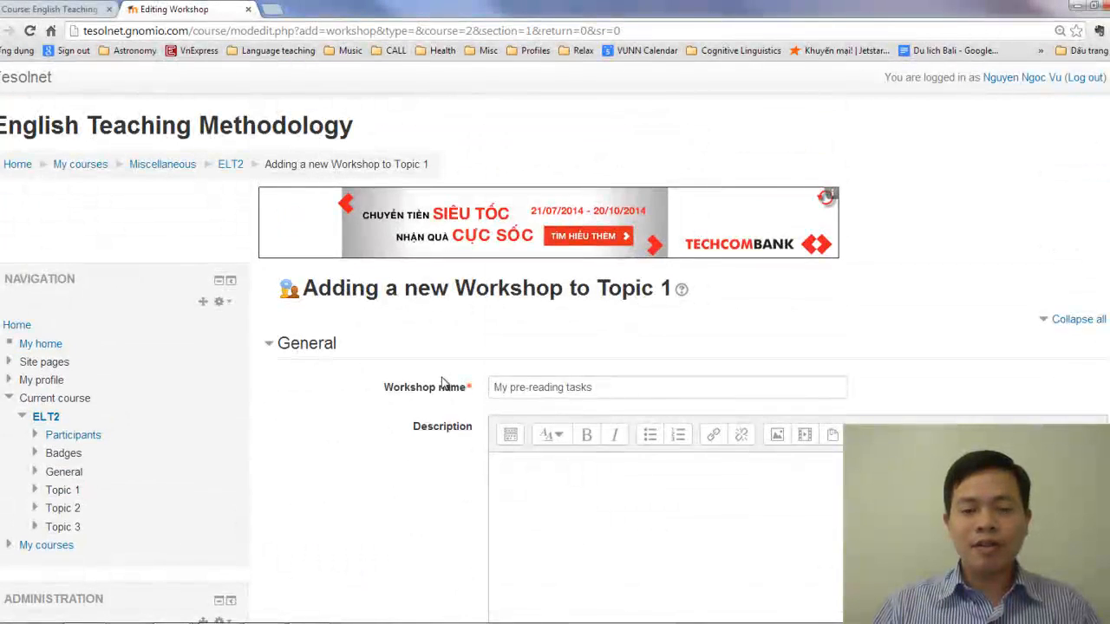
{"action": "scroll", "coordinate": [441, 383], "scroll_direction": "down", "scroll_amount": 2}
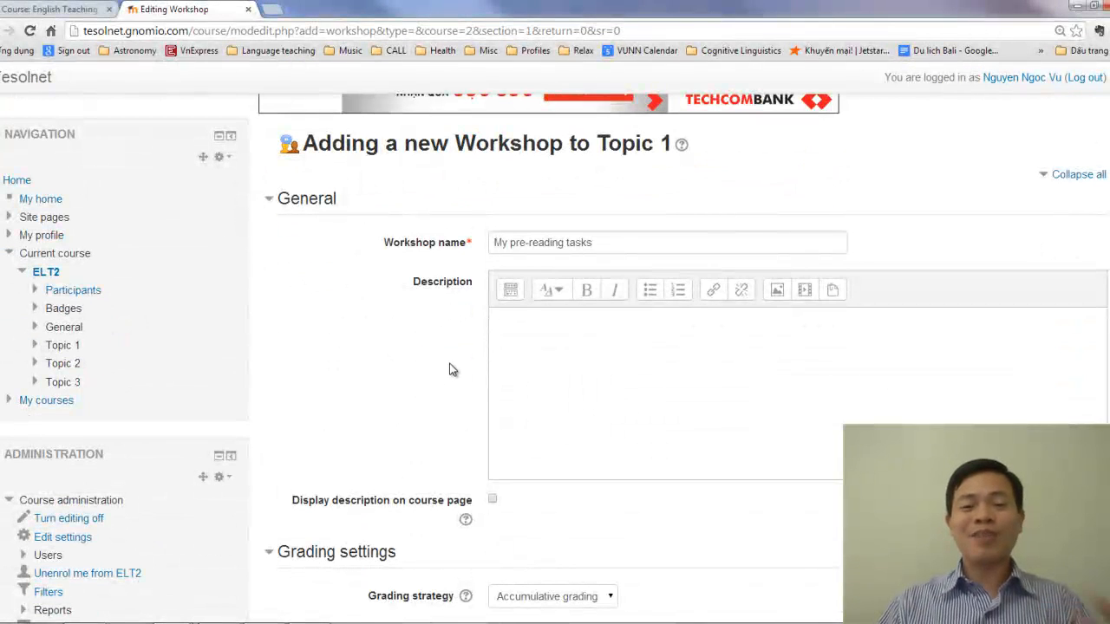
Save the new "My pre-reading tasks" workshop with its current settings and return to the course page
{"action": "scroll", "coordinate": [450, 366], "scroll_direction": "down", "scroll_amount": 2}
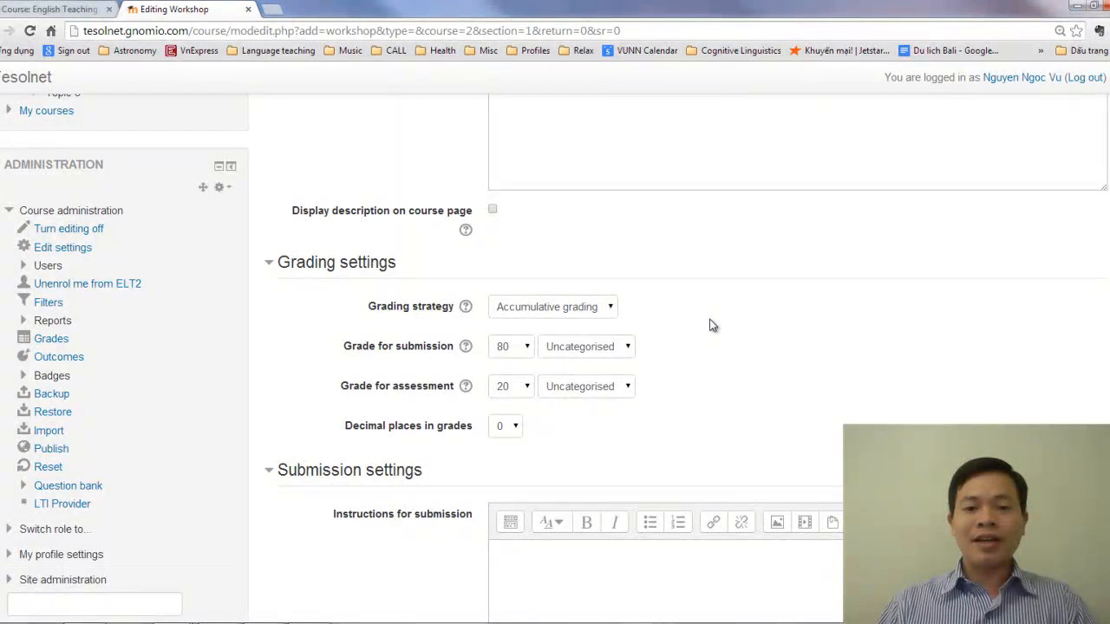
{"action": "scroll", "coordinate": [711, 325], "scroll_direction": "down", "scroll_amount": 15}
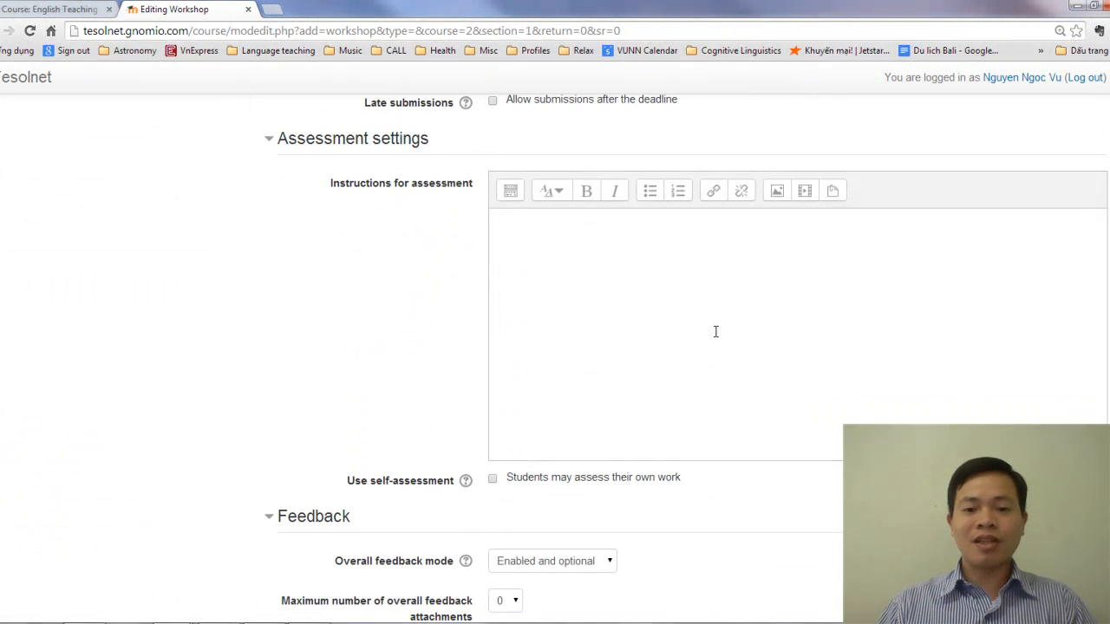
{"action": "scroll", "coordinate": [713, 326], "scroll_direction": "down", "scroll_amount": 10}
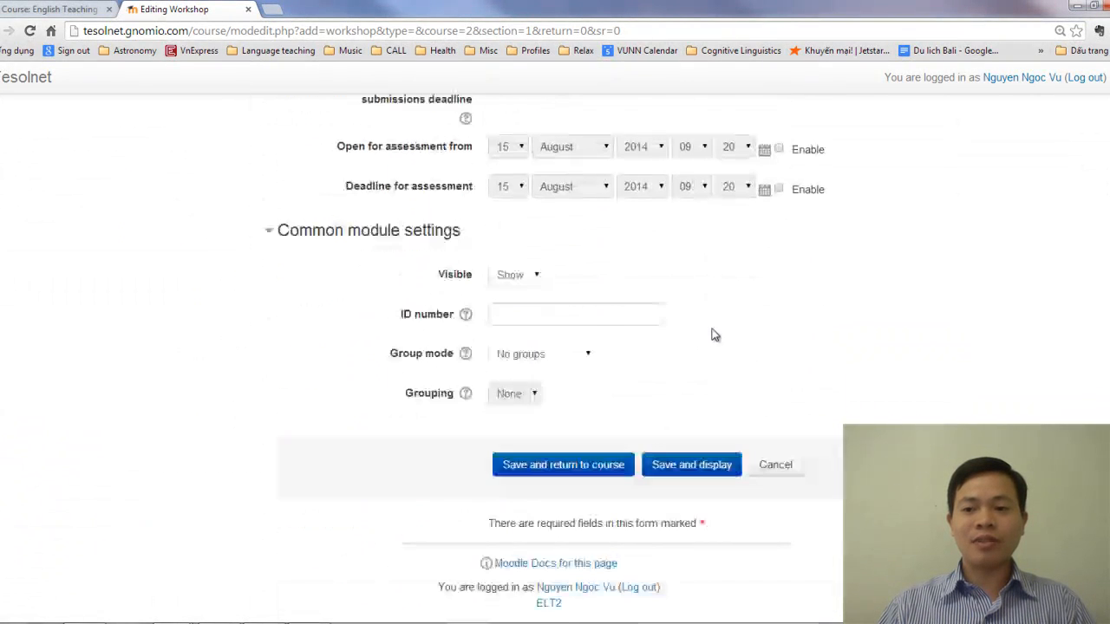
{"action": "left_click", "coordinate": [590, 467]}
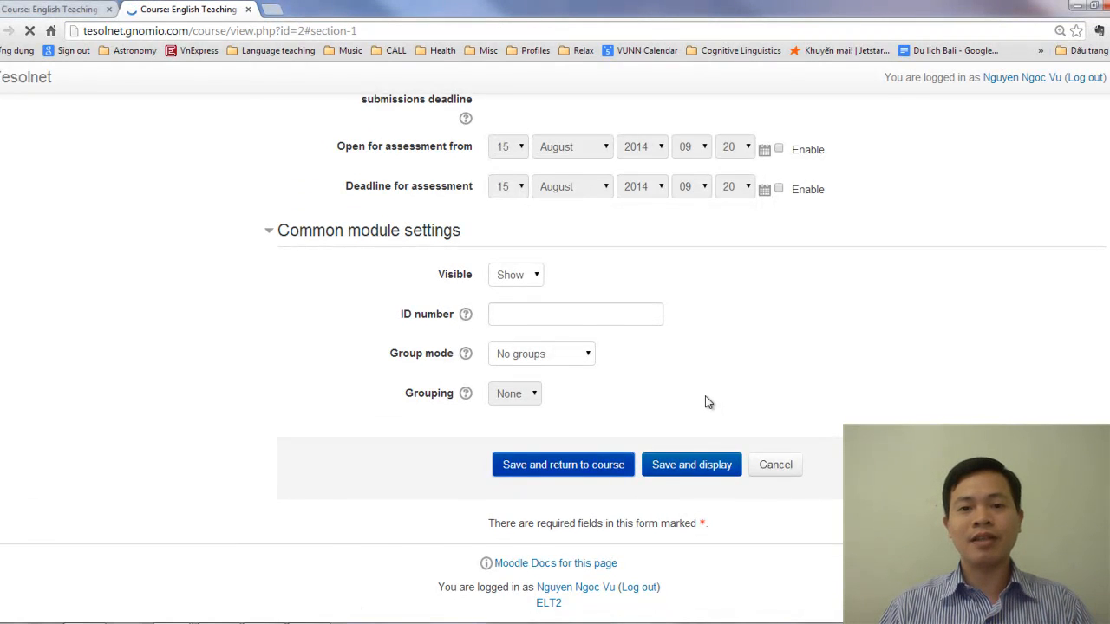
Open the "My pre-reading tasks" workshop in a separate tab and examine the tasks in its phase planner
{"action": "scroll", "coordinate": [553, 384], "scroll_direction": "down", "scroll_amount": 10}
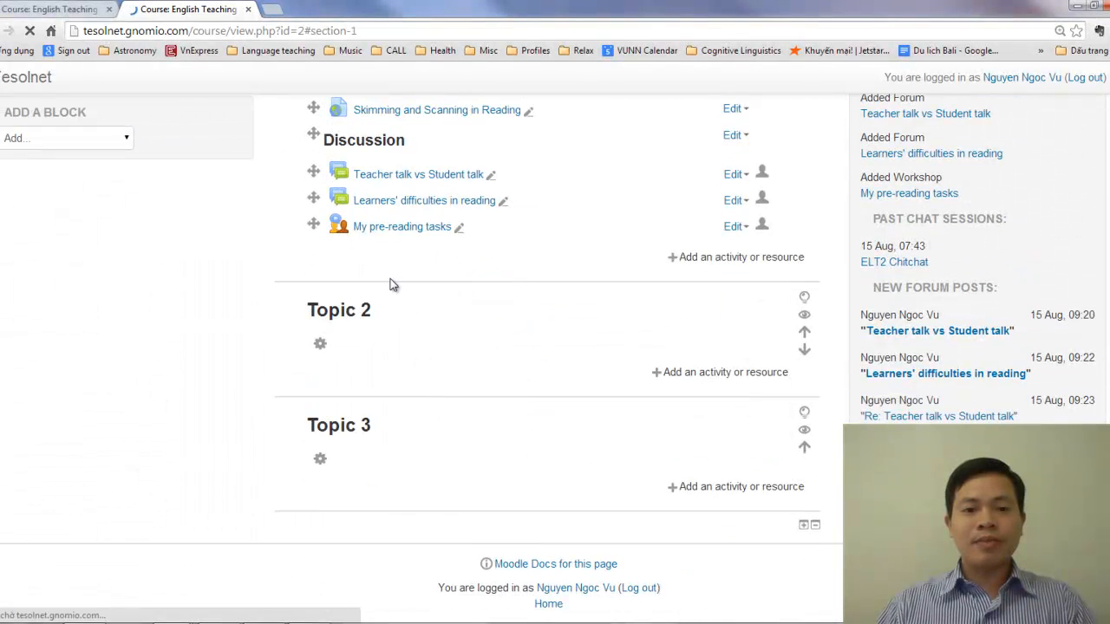
{"action": "middle_click", "coordinate": [402, 231]}
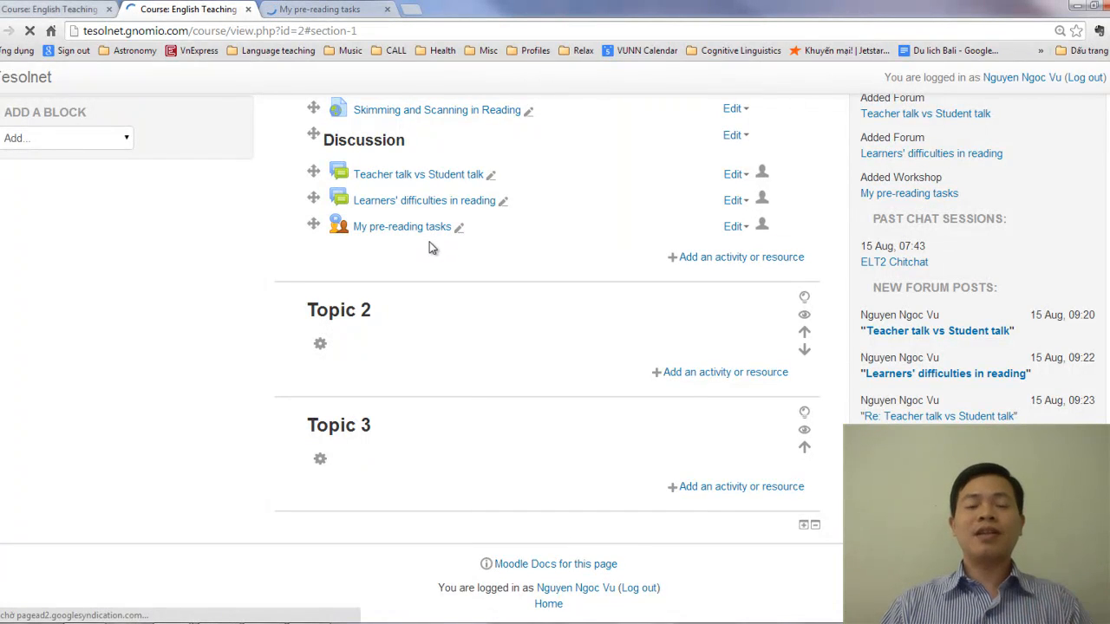
{"action": "left_click", "coordinate": [337, 9]}
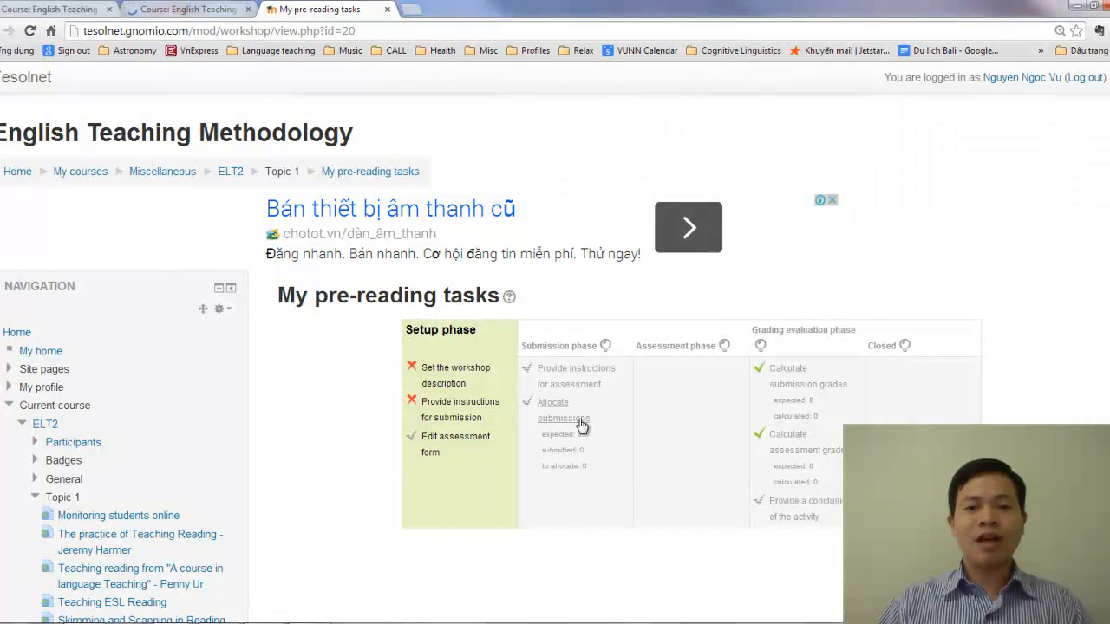
{"action": "scroll", "coordinate": [581, 433], "scroll_direction": "down", "scroll_amount": 2}
{"action": "scroll", "coordinate": [583, 443], "scroll_direction": "up", "scroll_amount": 1}
{"action": "scroll", "coordinate": [524, 416], "scroll_direction": "down", "scroll_amount": 1}
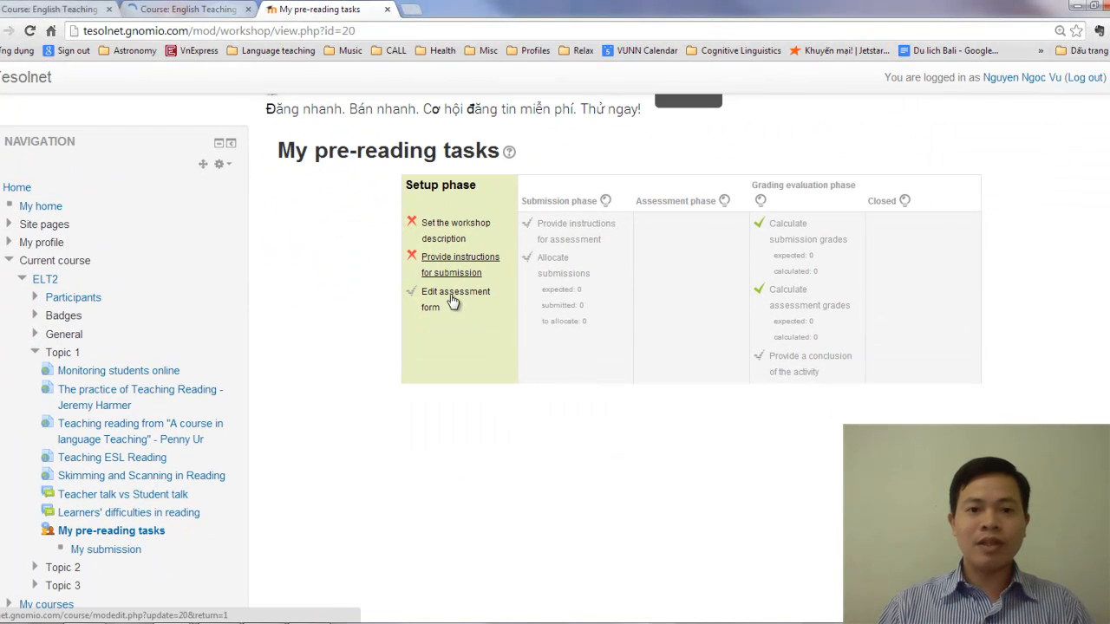
{"action": "scroll", "coordinate": [654, 388], "scroll_direction": "down", "scroll_amount": 3}
{"action": "scroll", "coordinate": [641, 388], "scroll_direction": "up", "scroll_amount": 4}
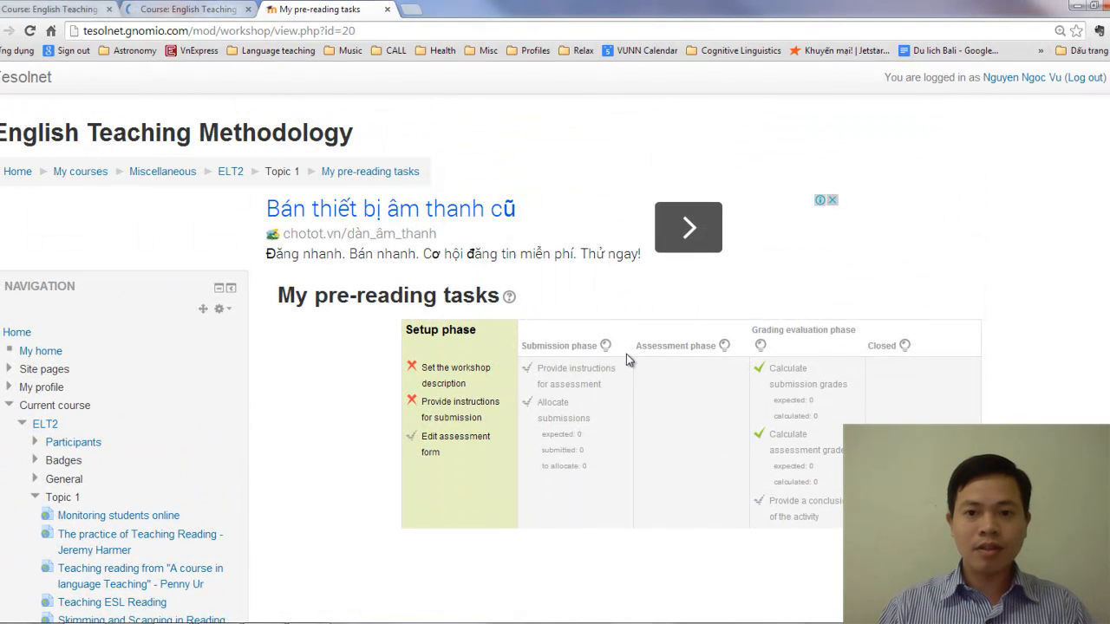
{"action": "scroll", "coordinate": [466, 342], "scroll_direction": "down", "scroll_amount": 2}
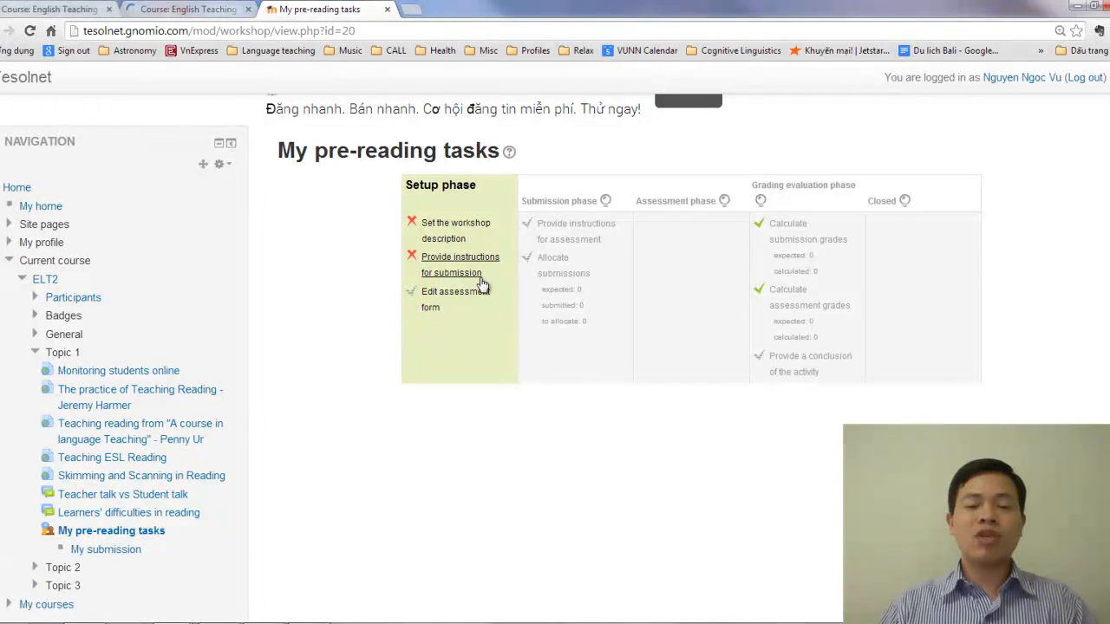
Switch the workshop to the Submission phase, look over its submission sections, and close the workshop's tab
{"action": "left_click", "coordinate": [607, 202]}
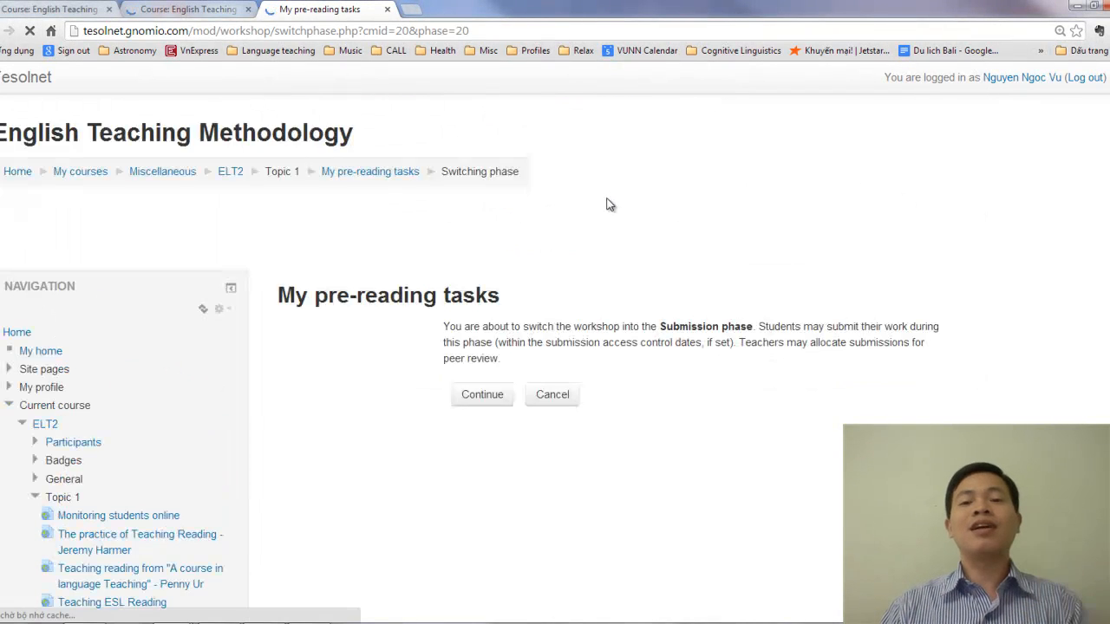
{"action": "left_click", "coordinate": [484, 400]}
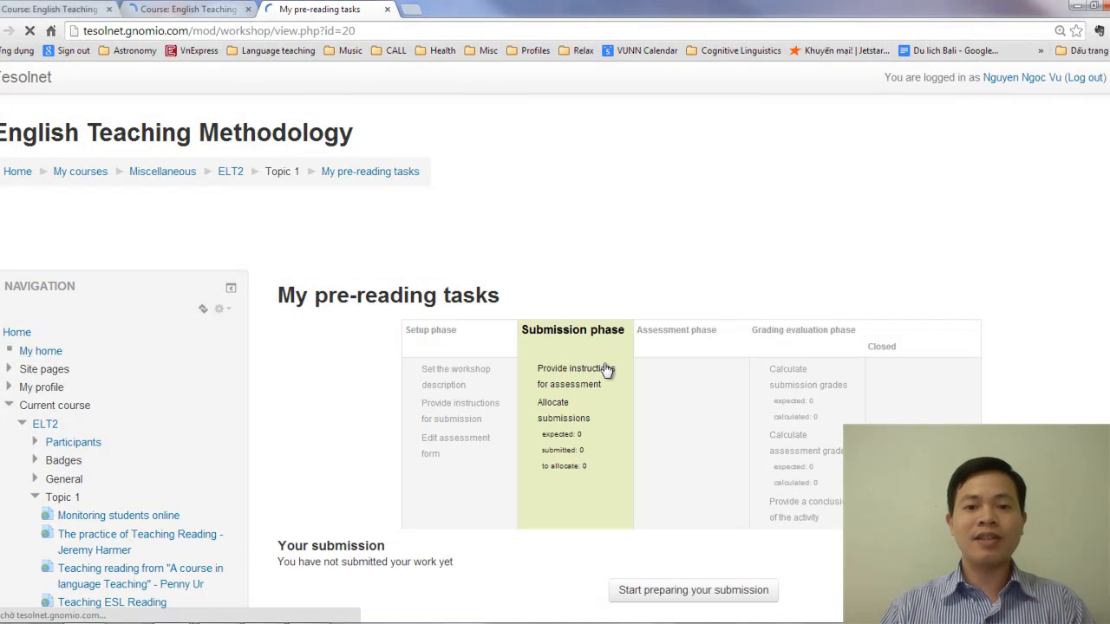
{"action": "scroll", "coordinate": [589, 381], "scroll_direction": "down", "scroll_amount": 3}
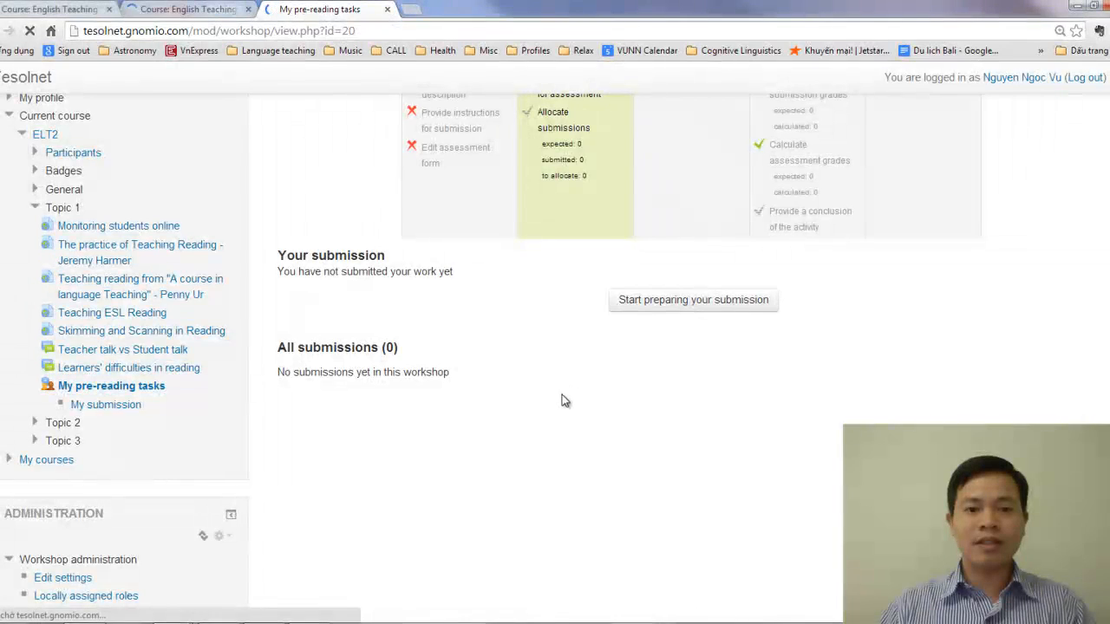
{"action": "scroll", "coordinate": [560, 382], "scroll_direction": "up", "scroll_amount": 2}
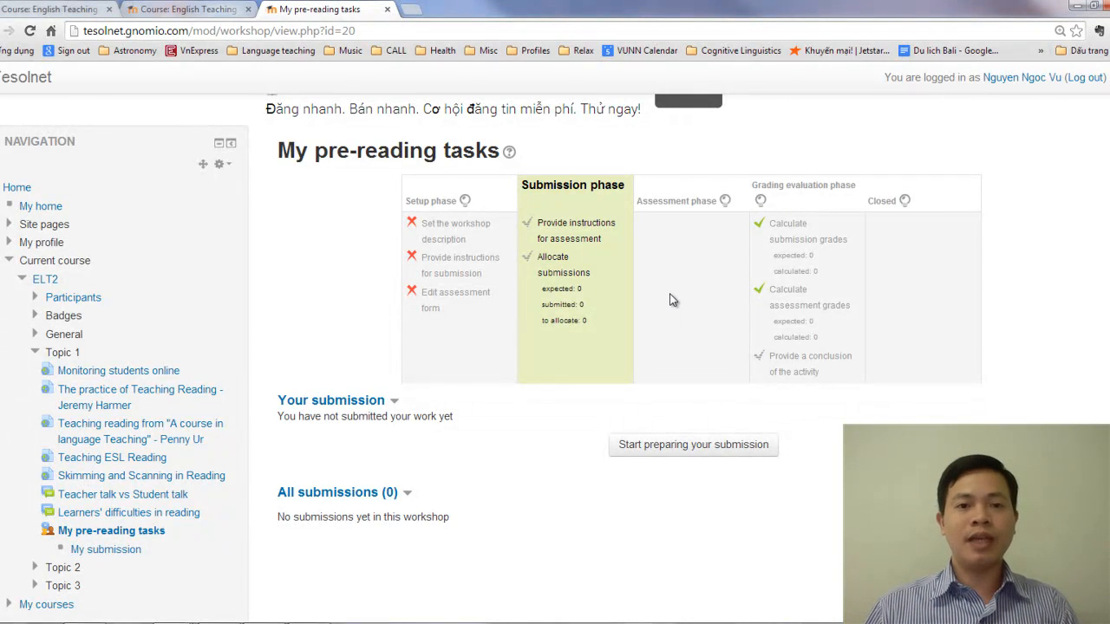
{"action": "left_click", "coordinate": [388, 10]}
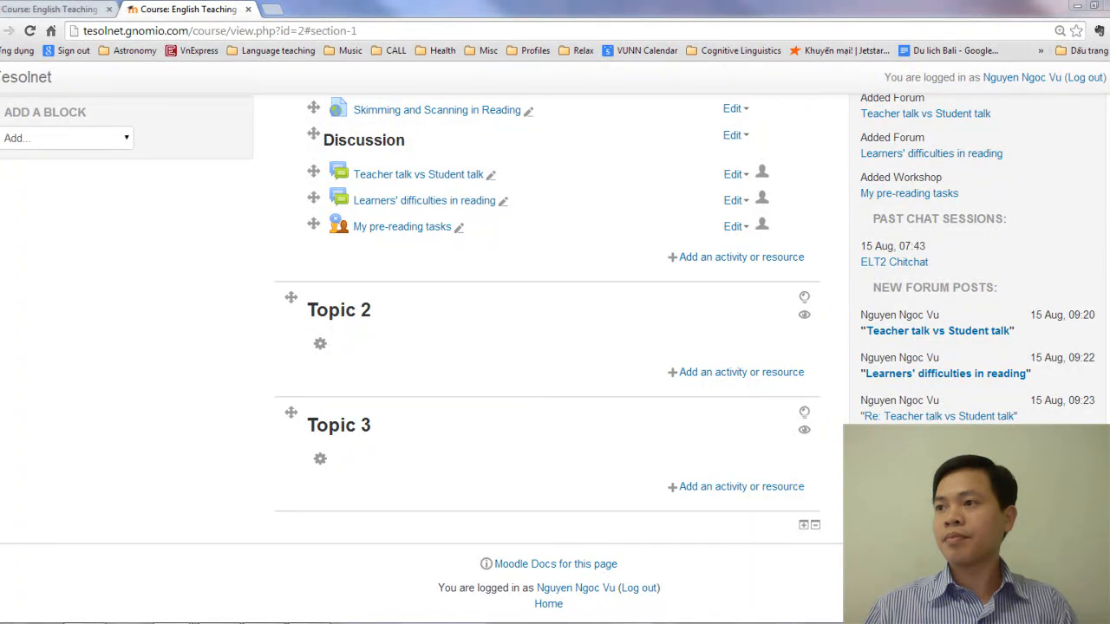
Edit the workshop's settings to add the description "Select a short reading text for pre-intermediate level students and design 2 pre-reading tasks that engage students."
{"action": "left_click", "coordinate": [734, 226]}
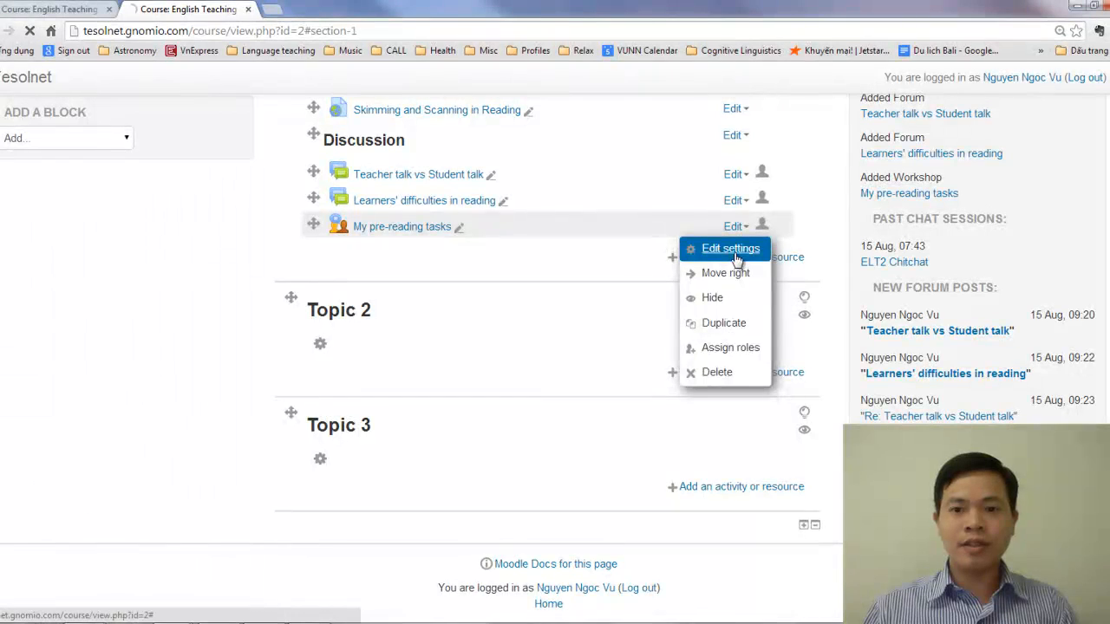
{"action": "left_click", "coordinate": [745, 250]}
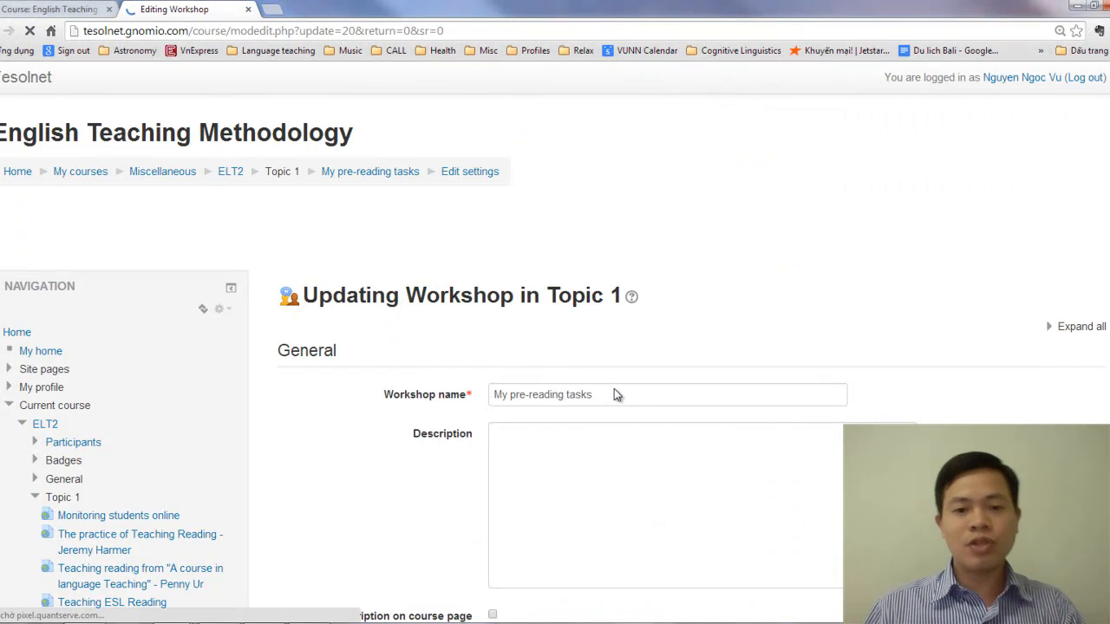
{"action": "scroll", "coordinate": [604, 389], "scroll_direction": "down", "scroll_amount": 2}
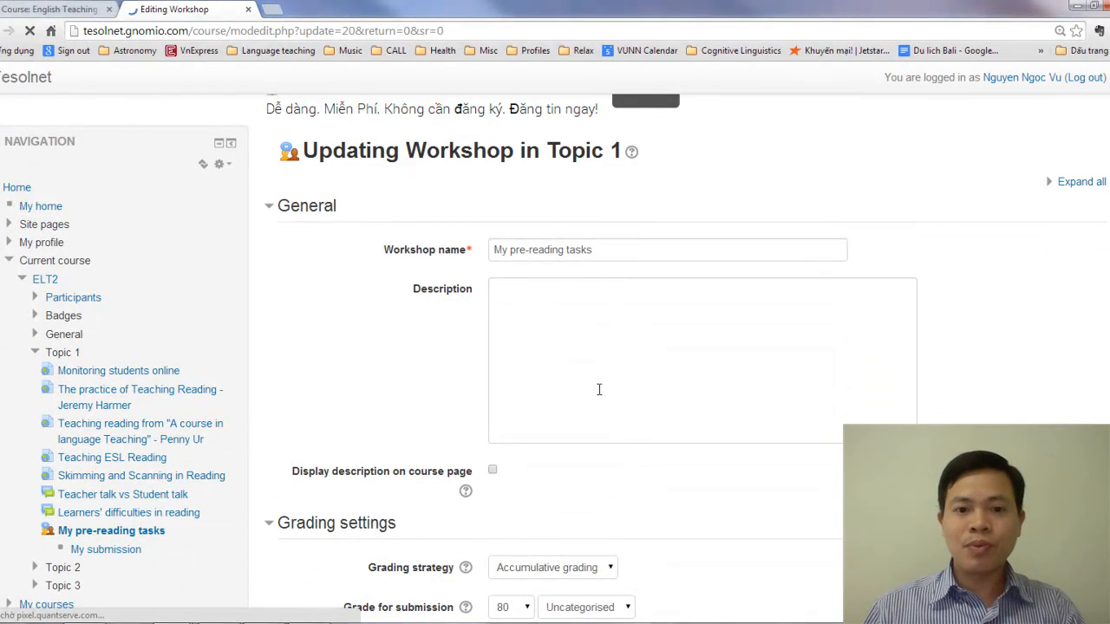
{"action": "left_click", "coordinate": [542, 358]}
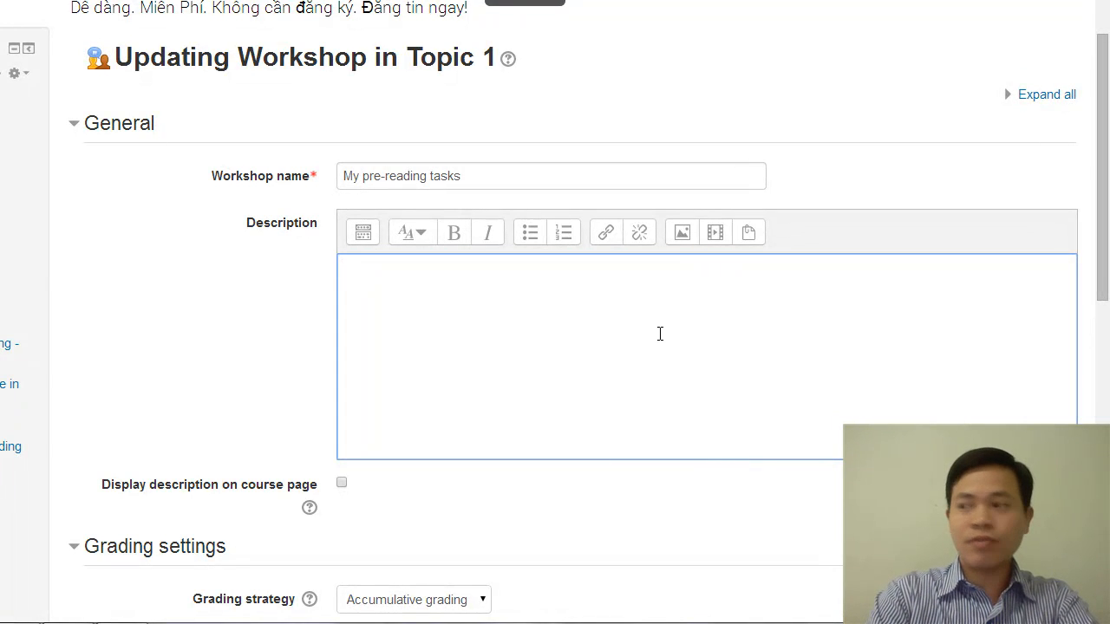
{"action": "type", "text": "Se"}
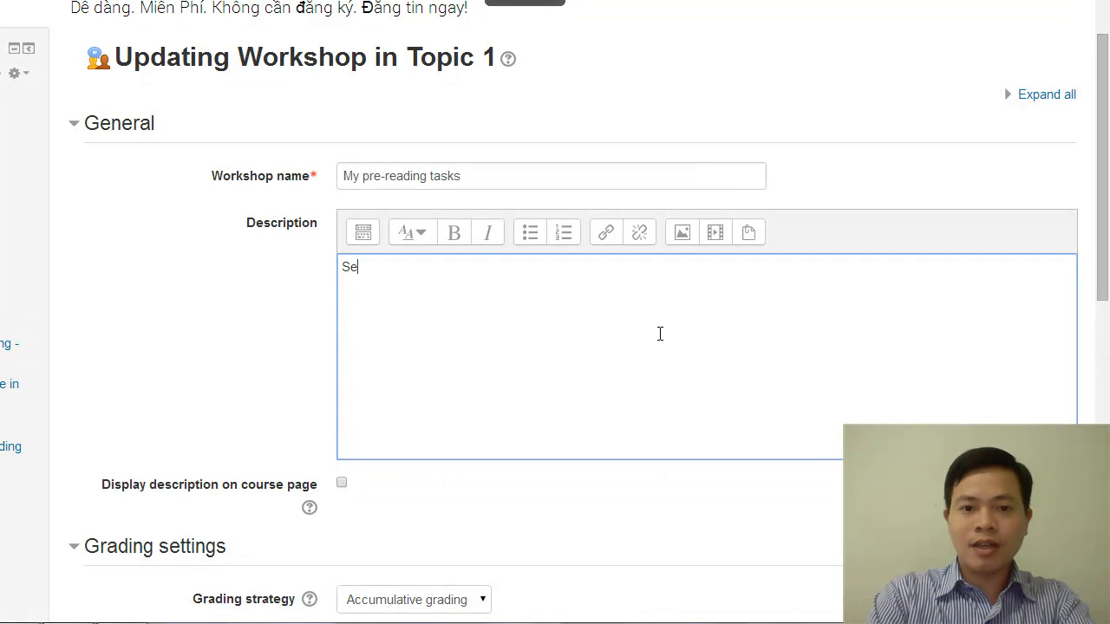
{"action": "type", "text": "lect a "}
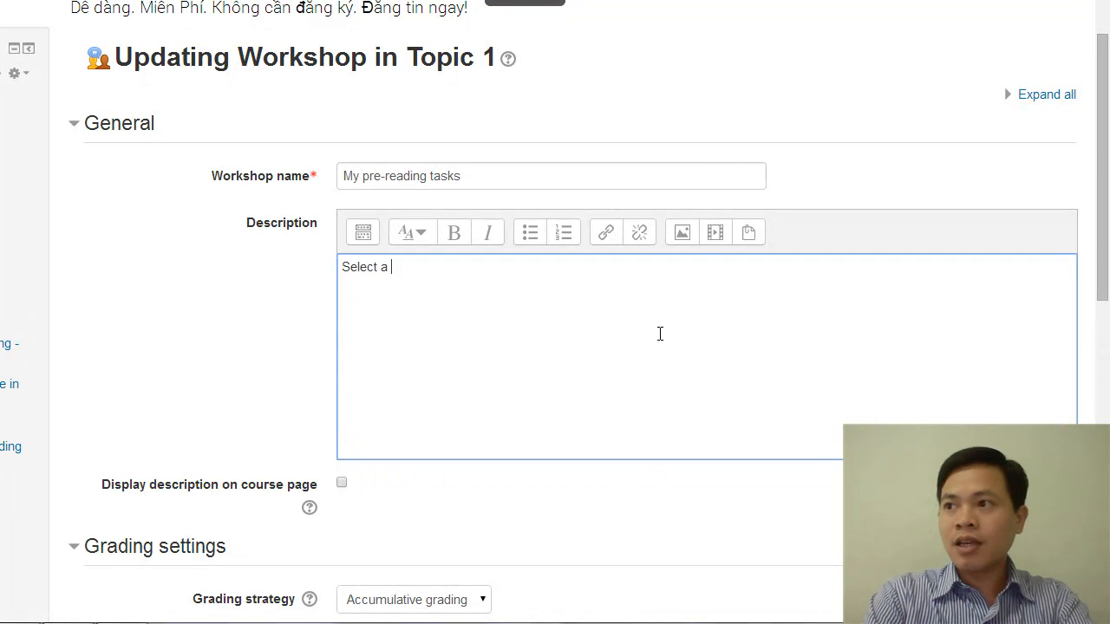
{"action": "type", "text": "short reading"}
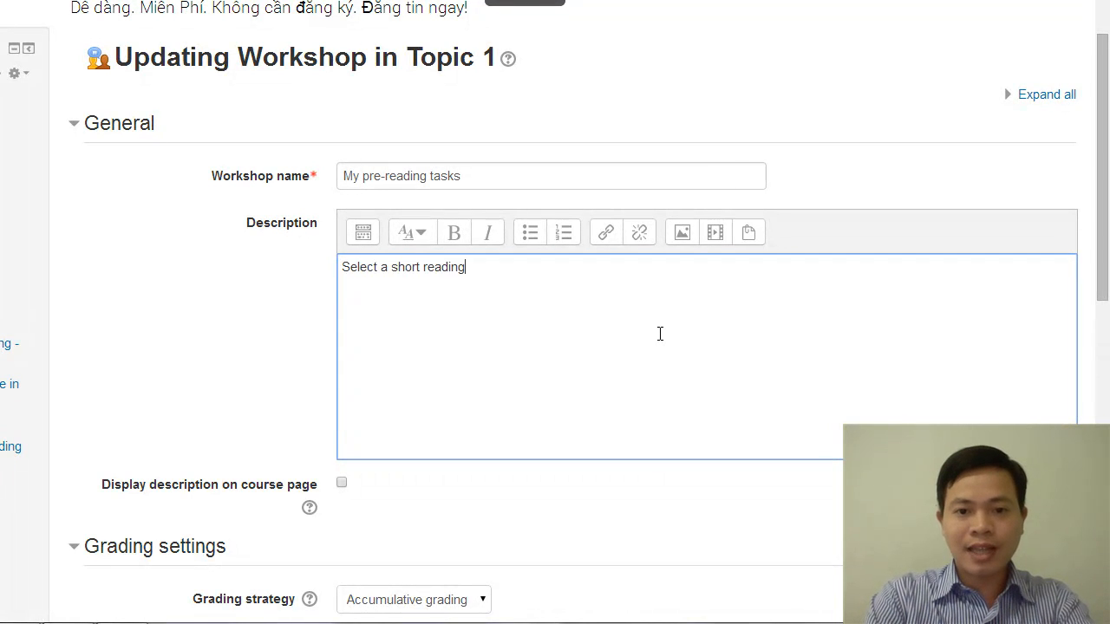
{"action": "type", "text": " text f"}
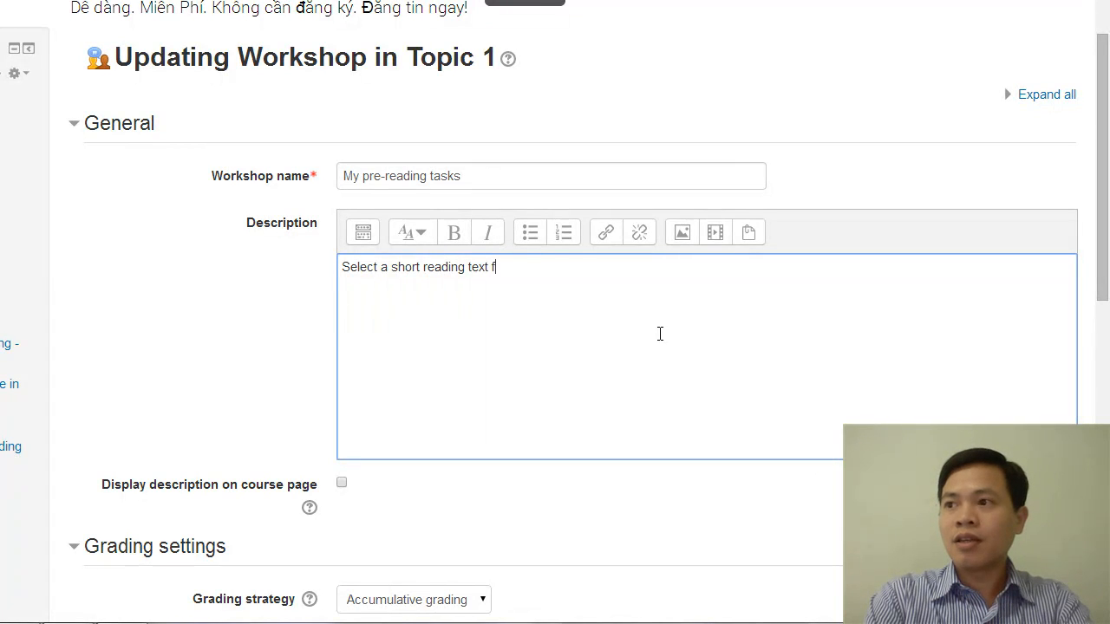
{"action": "type", "text": "or pre-intermediate"}
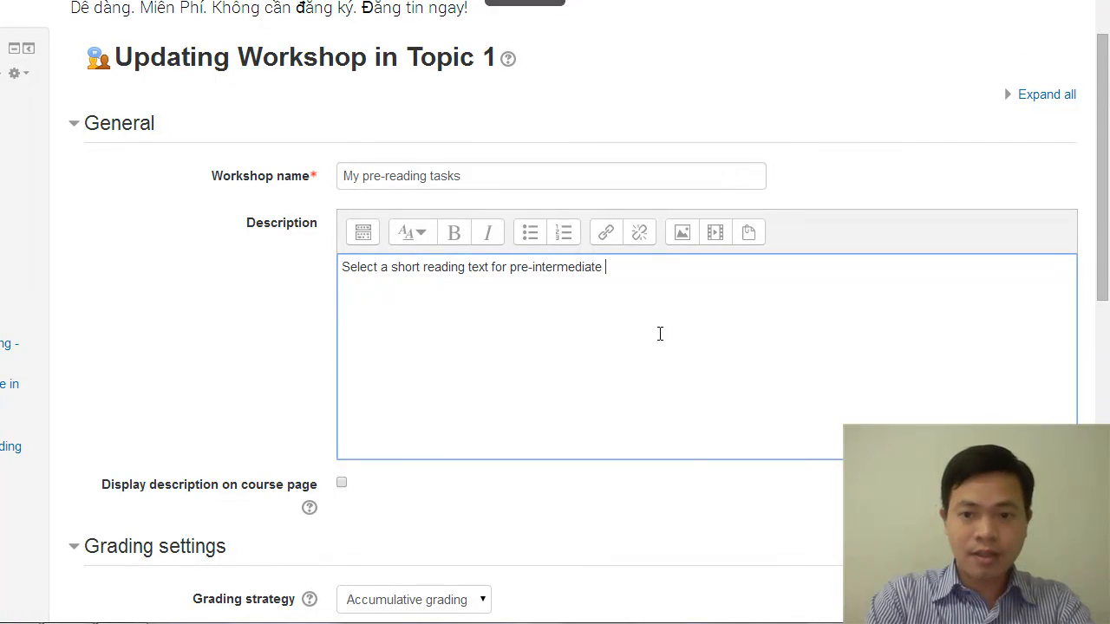
{"action": "type", "text": " level"}
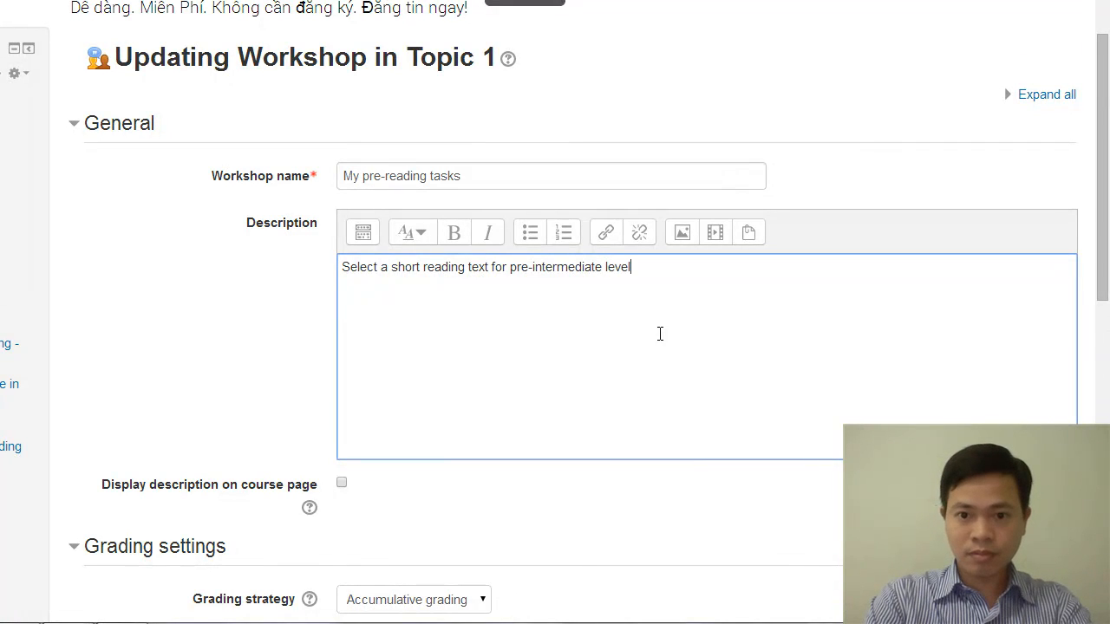
{"action": "type", "text": " stude"}
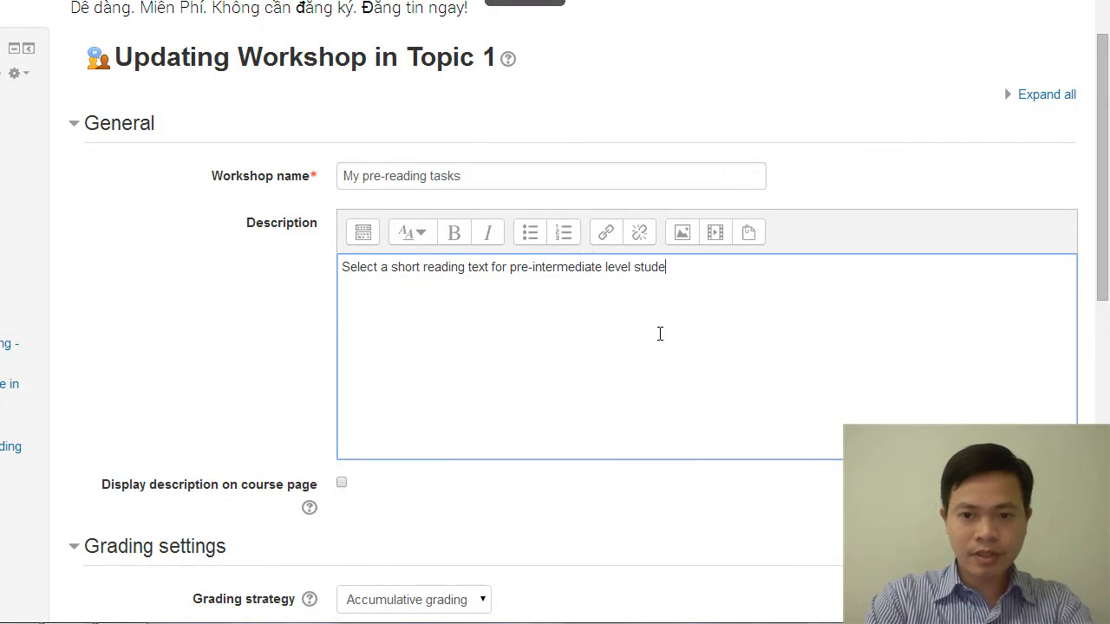
{"action": "type", "text": "nts and de"}
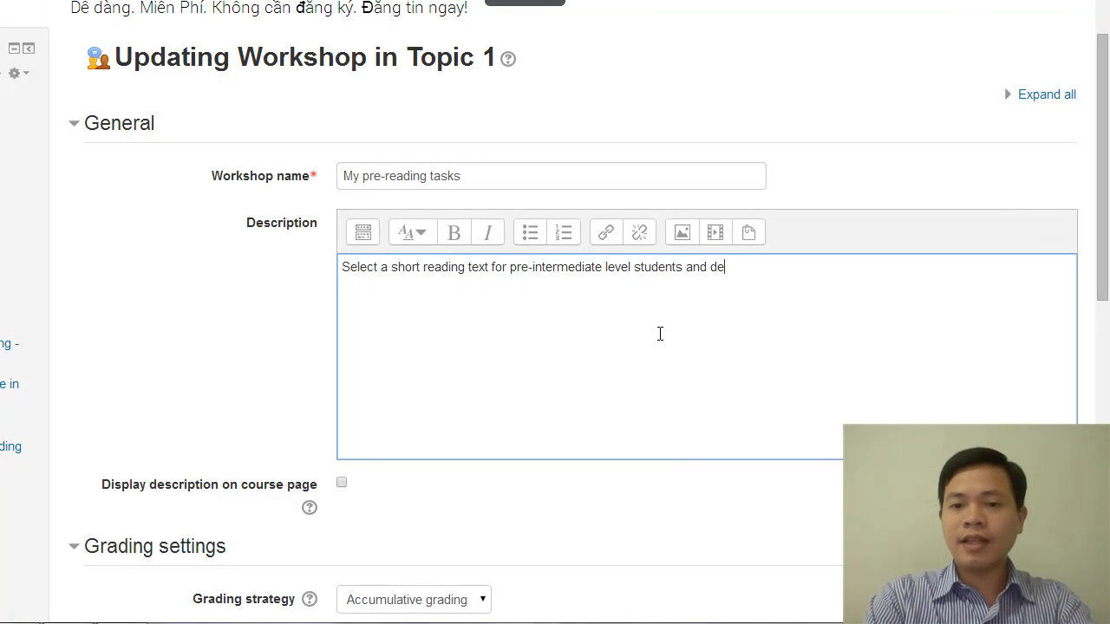
{"action": "type", "text": "sign 2 "}
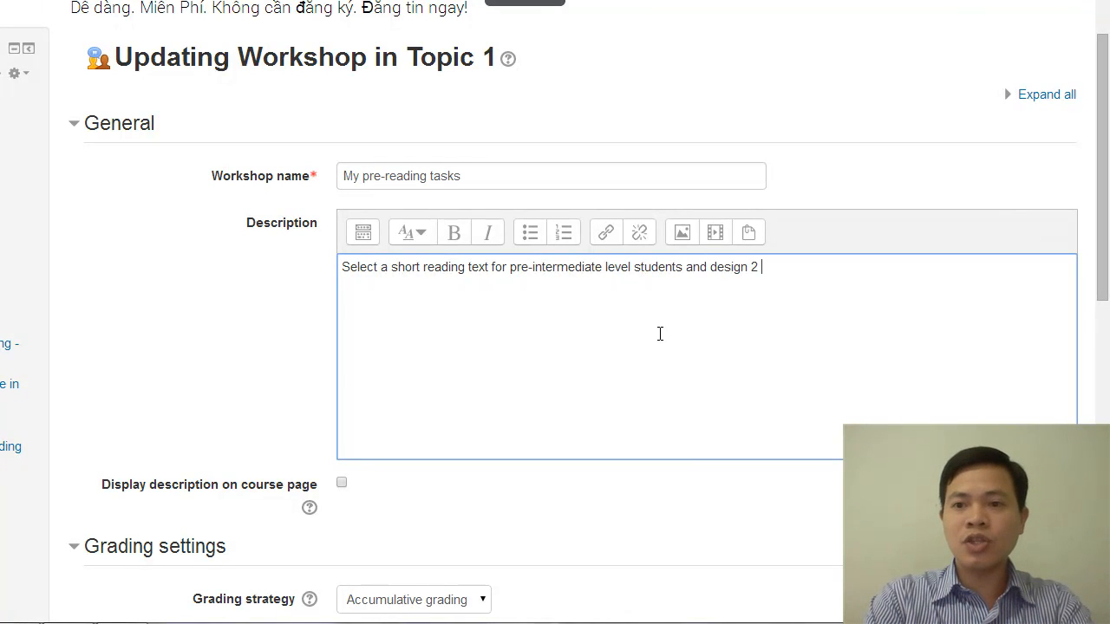
{"action": "type", "text": "pre"}
{"action": "type", "text": "-readin"}
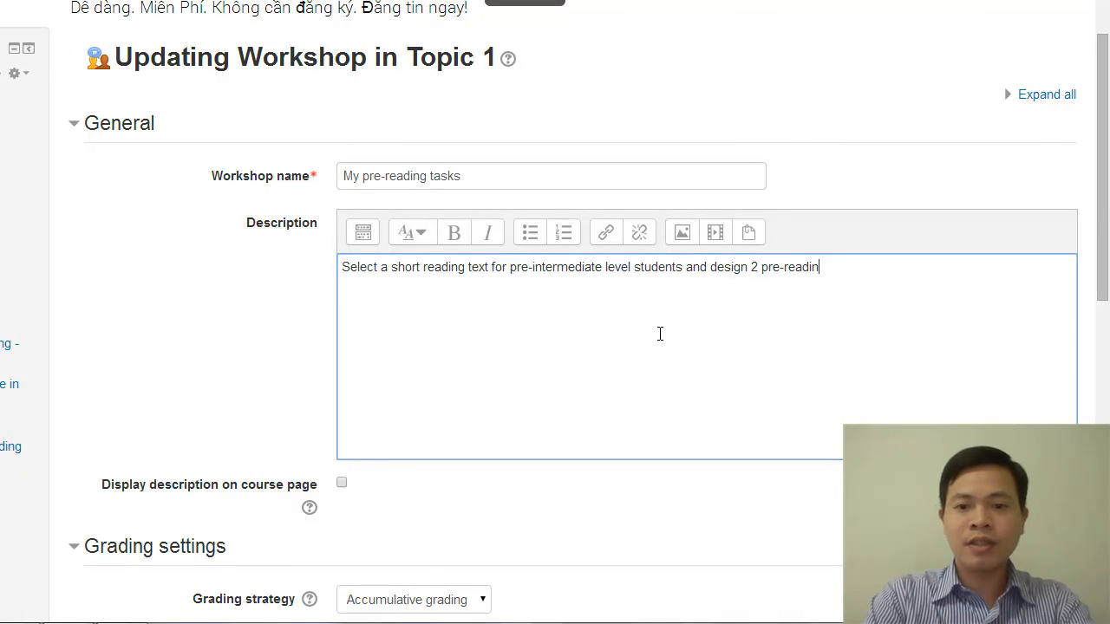
{"action": "type", "text": "g tas"}
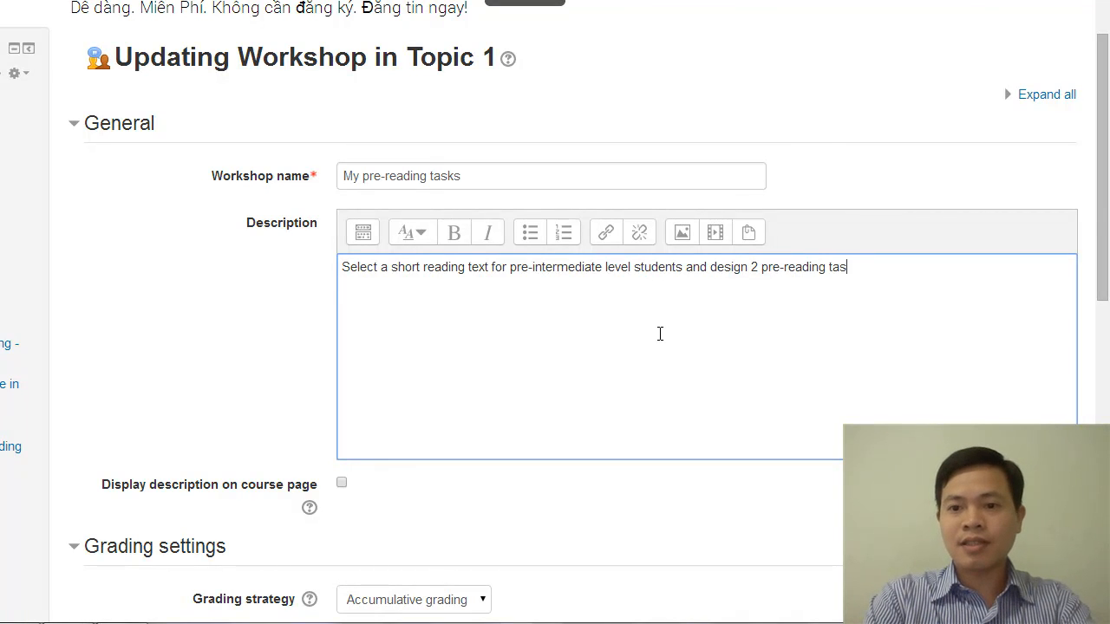
{"action": "type", "text": "ks that"}
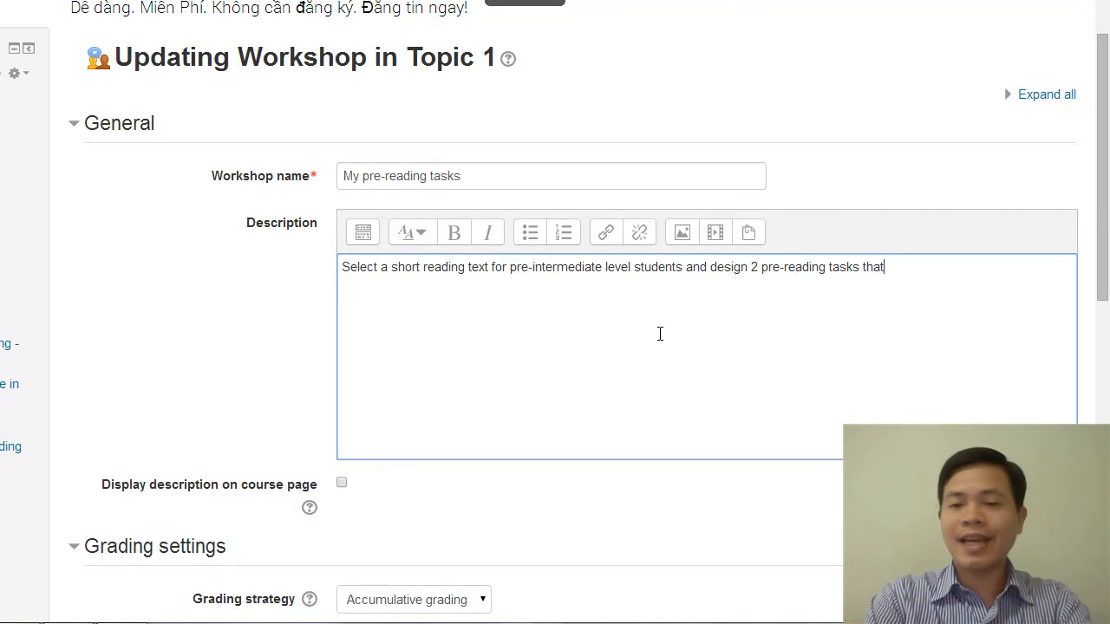
{"action": "type", "text": " engages "}
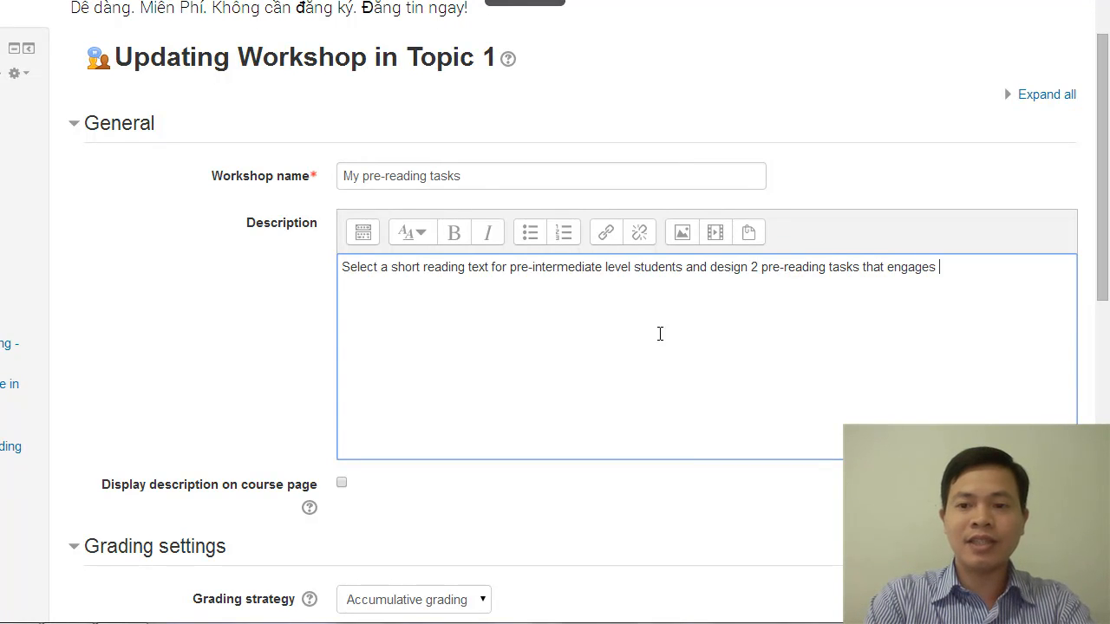
{"action": "key", "text": "BackSpace"}
{"action": "key", "text": "BackSpace"}
{"action": "type", "text": " students"}
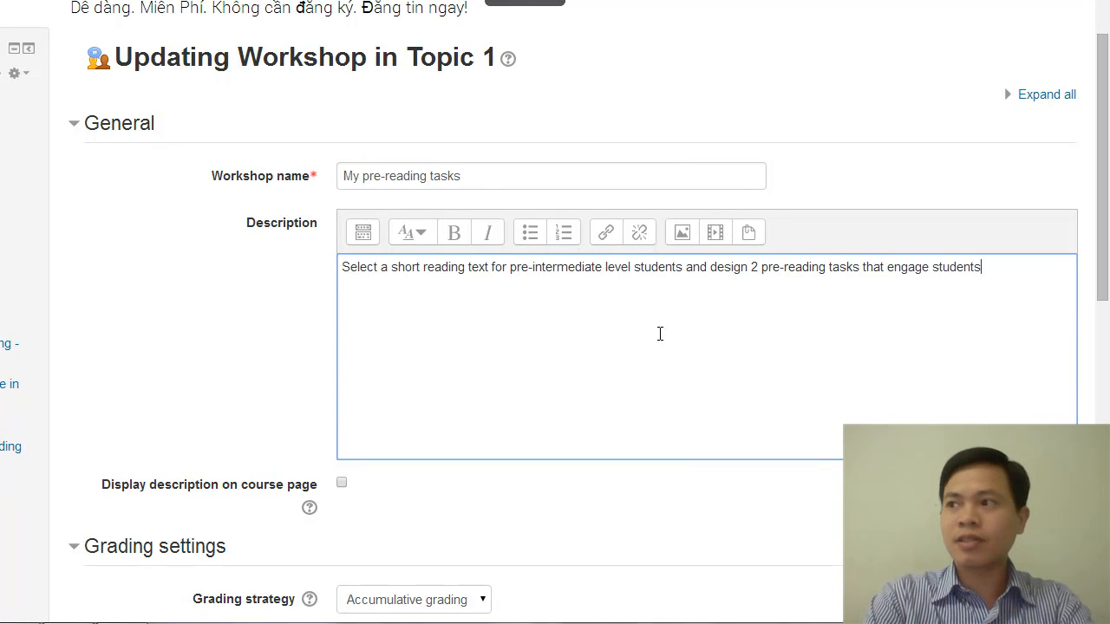
{"action": "type", "text": "."}
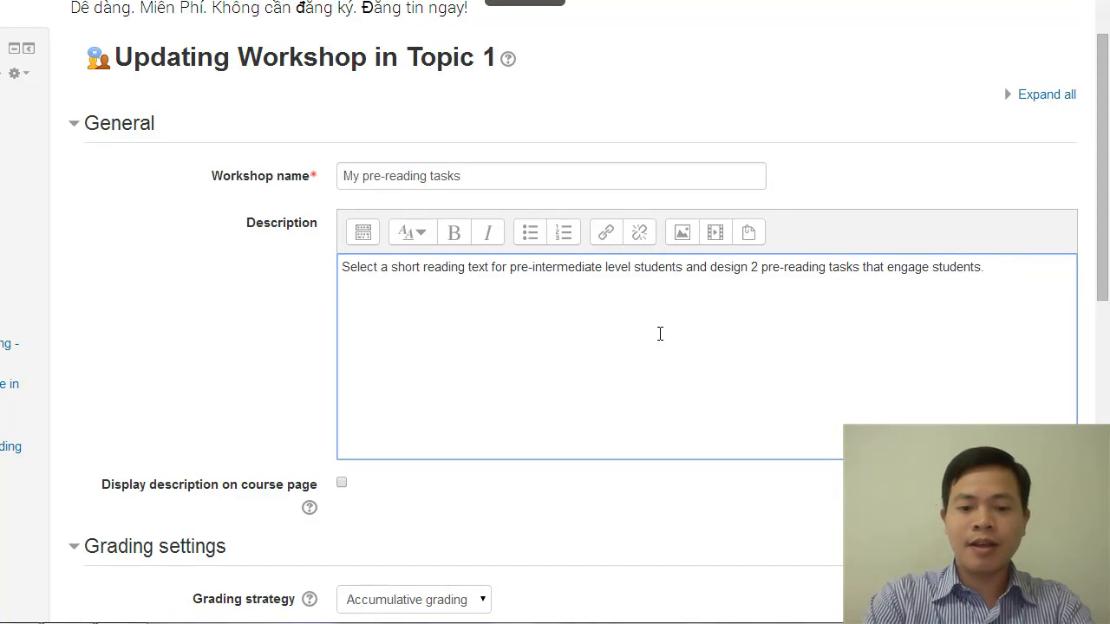
{"action": "type", "text": " You will be "}
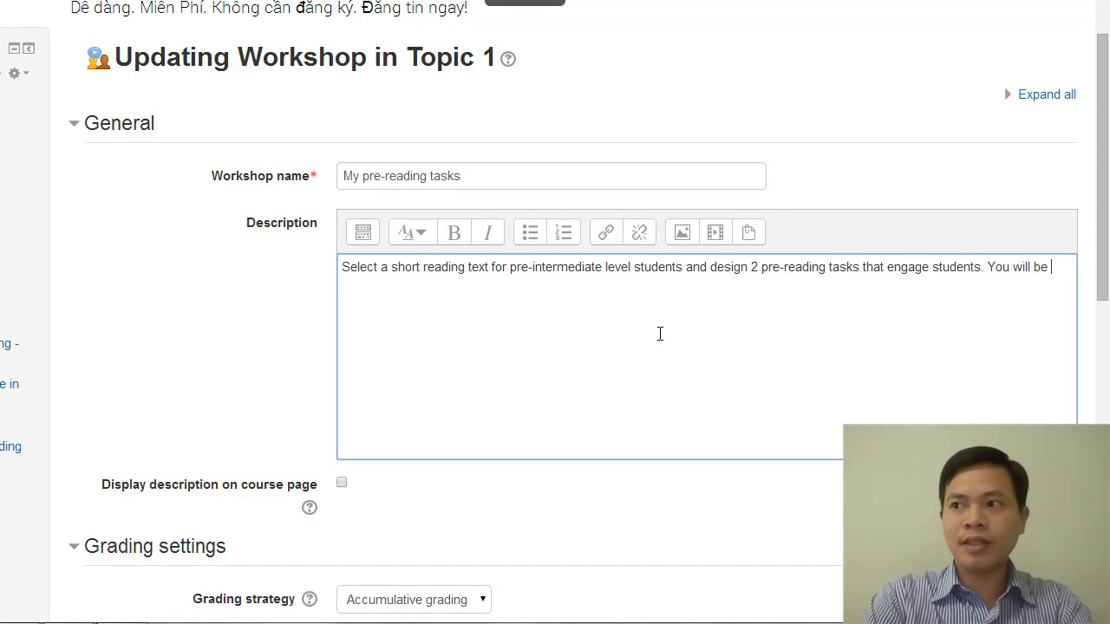
{"action": "type", "text": "evaluated "}
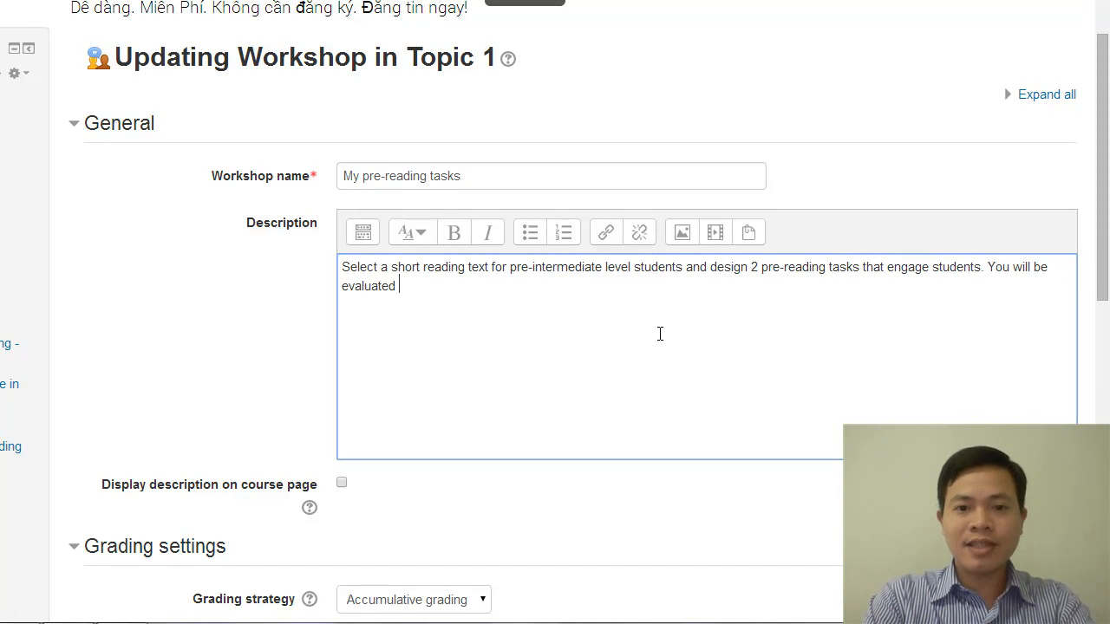
{"action": "type", "text": "and get"}
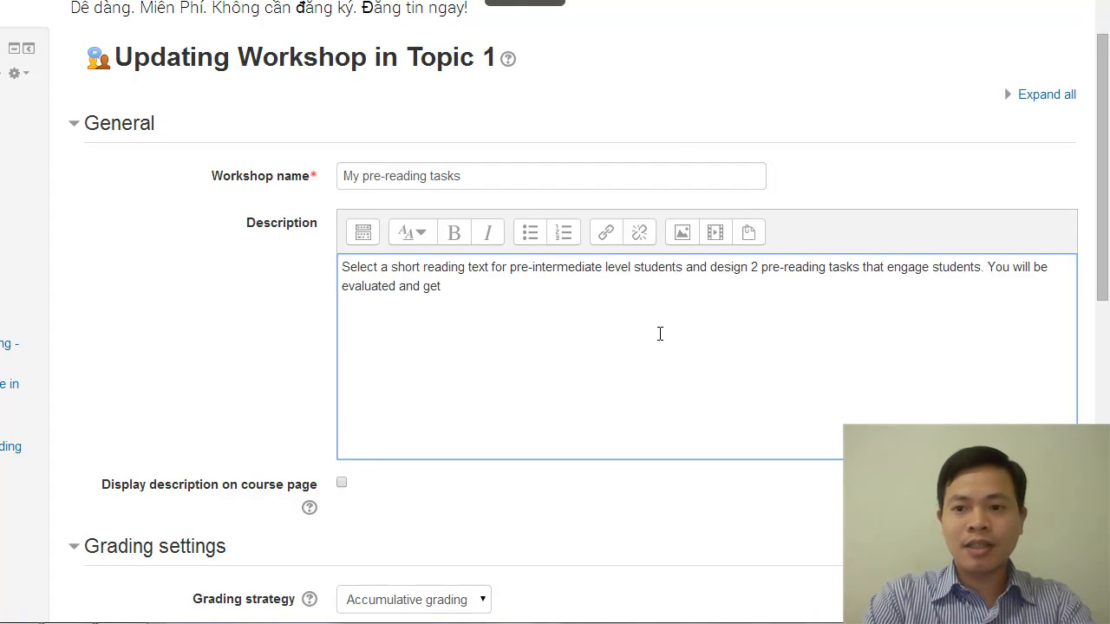
{"action": "type", "text": " commen"}
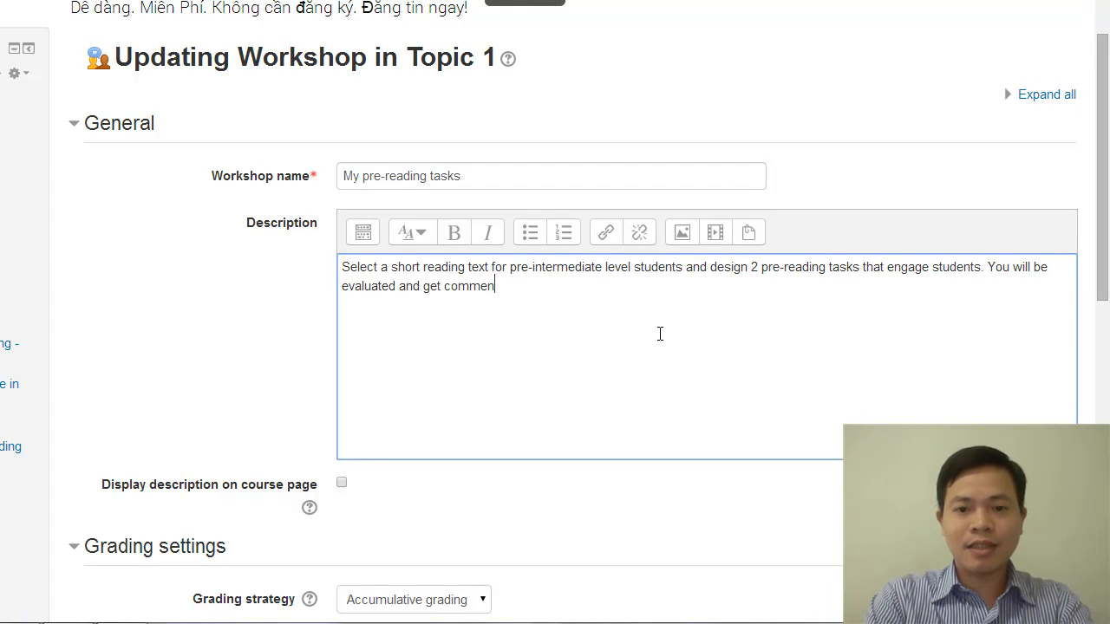
{"action": "type", "text": "ts from your"}
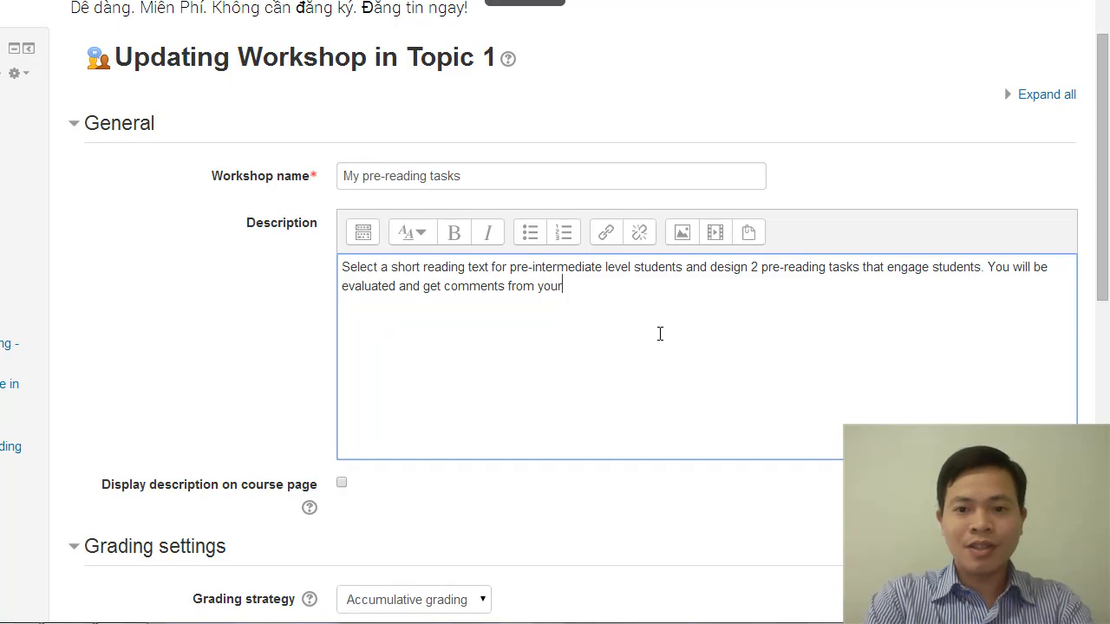
{"action": "type", "text": " peers."}
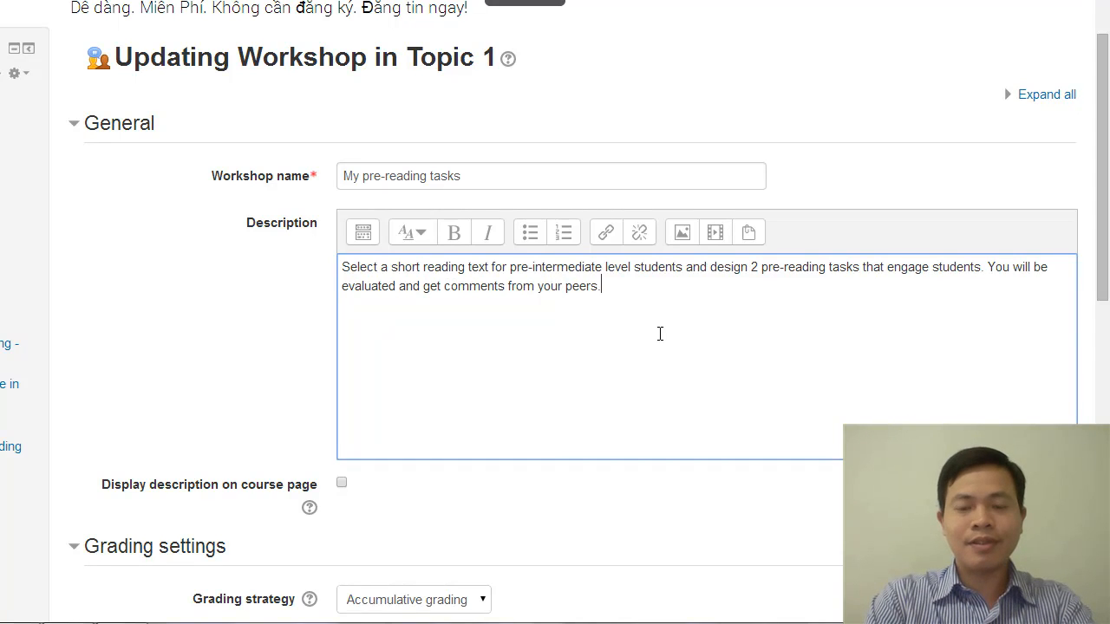
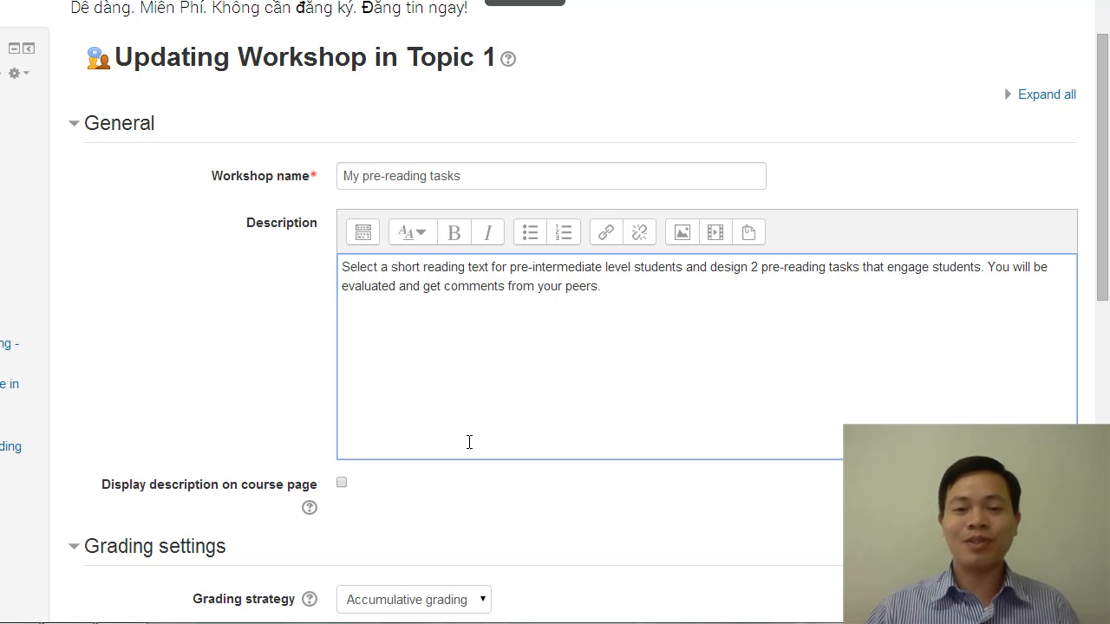
Set the workshop's description to display on the course page, save the settings and return to the course
{"action": "scroll", "coordinate": [534, 297], "scroll_direction": "down", "scroll_amount": 1}
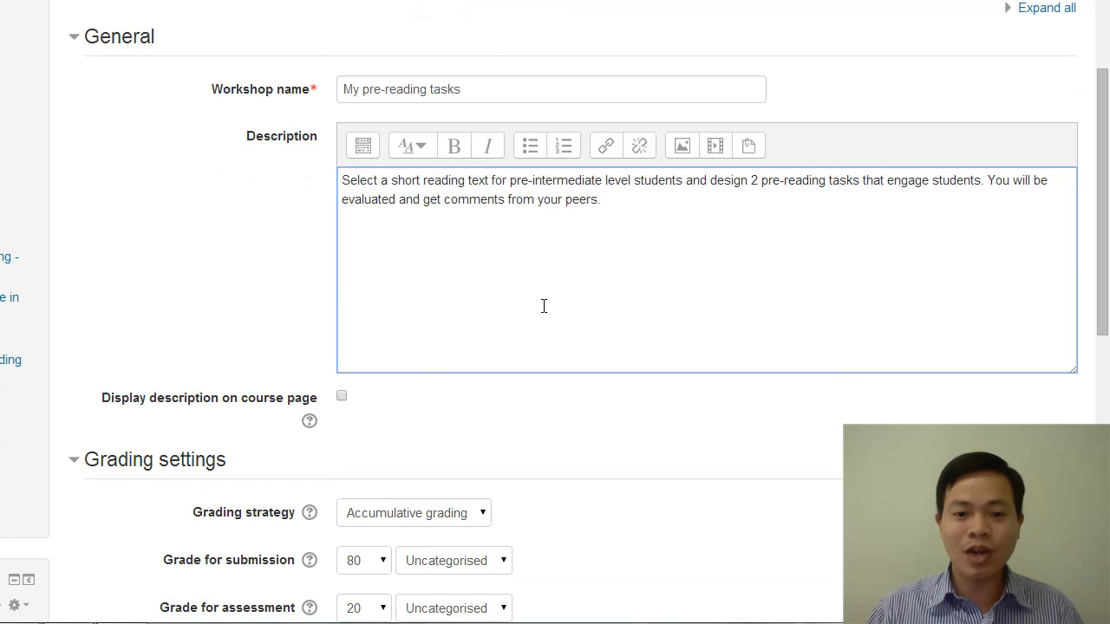
{"action": "left_click", "coordinate": [342, 400]}
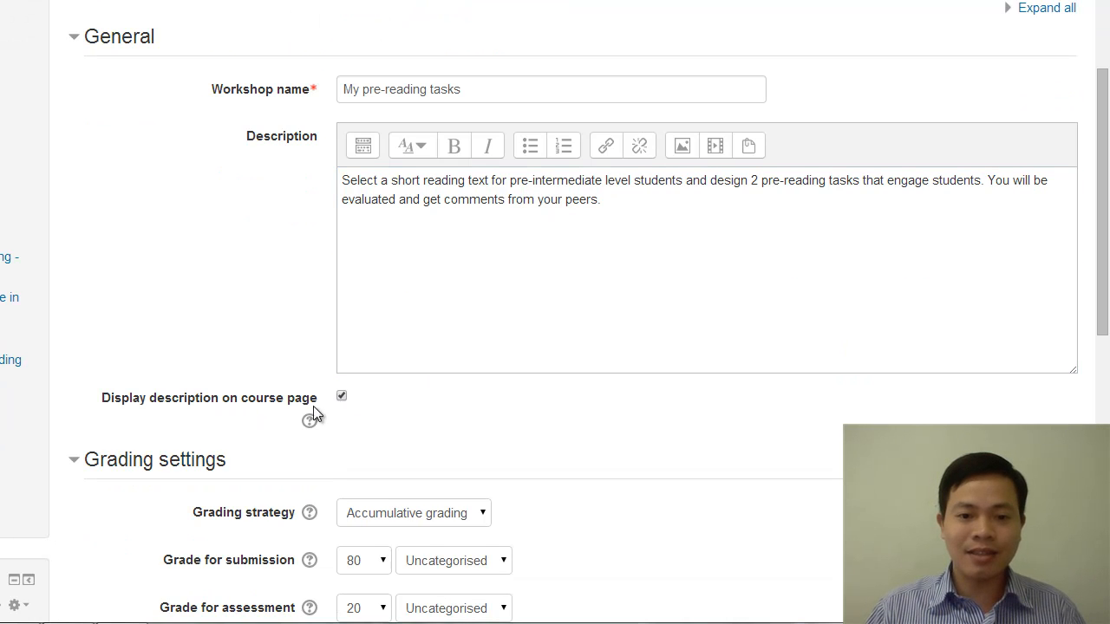
{"action": "scroll", "coordinate": [552, 446], "scroll_direction": "down", "scroll_amount": 5}
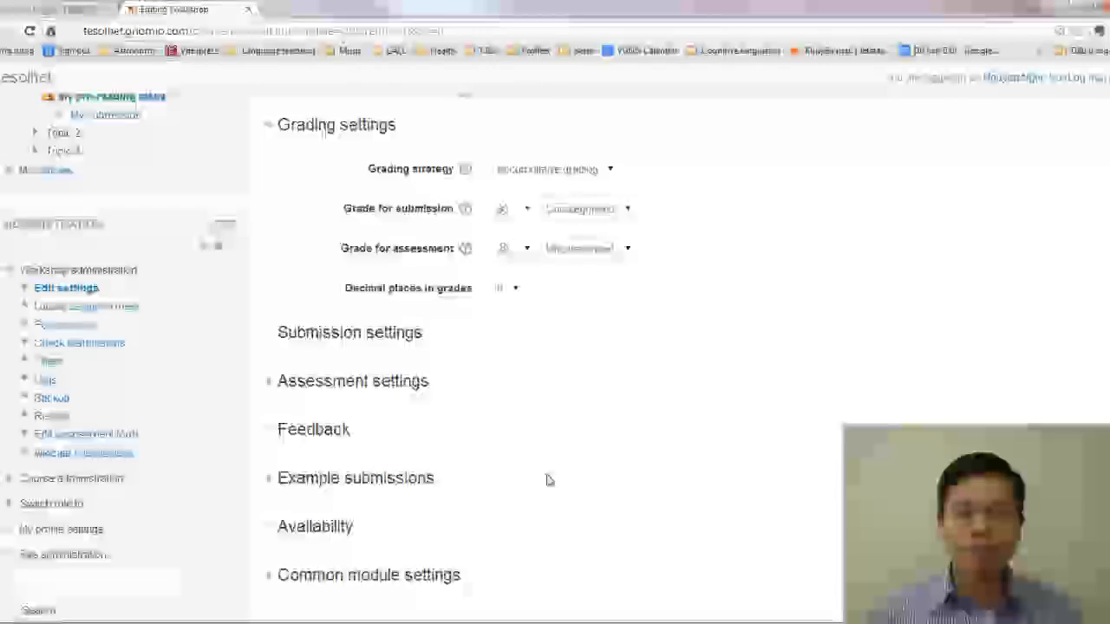
{"action": "scroll", "coordinate": [548, 480], "scroll_direction": "down", "scroll_amount": 3}
{"action": "scroll", "coordinate": [602, 421], "scroll_direction": "up", "scroll_amount": 10}
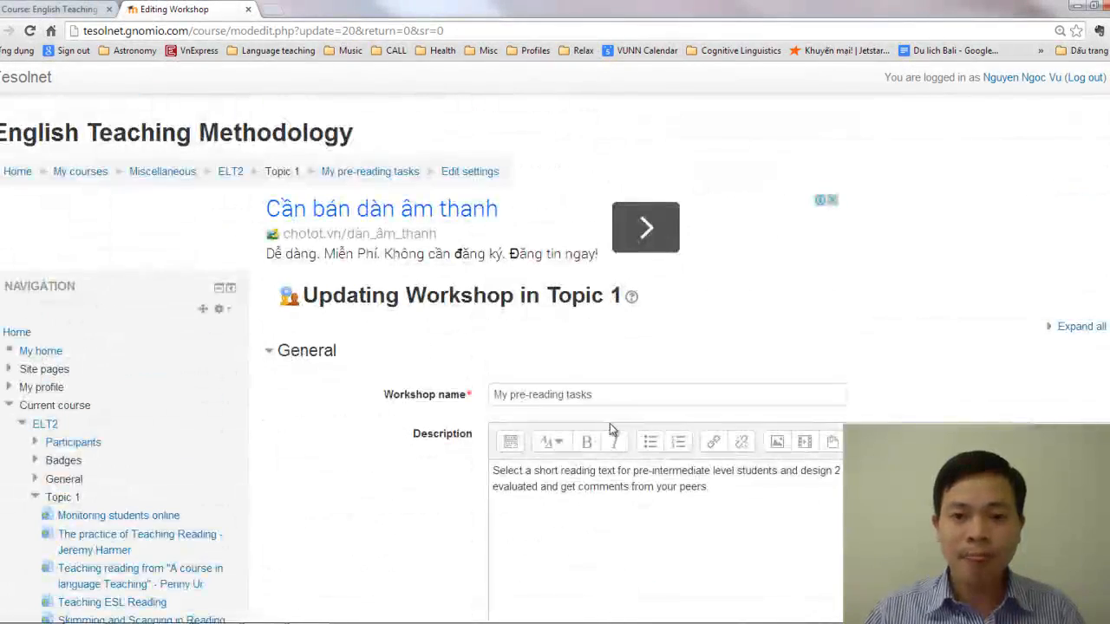
{"action": "scroll", "coordinate": [731, 484], "scroll_direction": "down", "scroll_amount": 10}
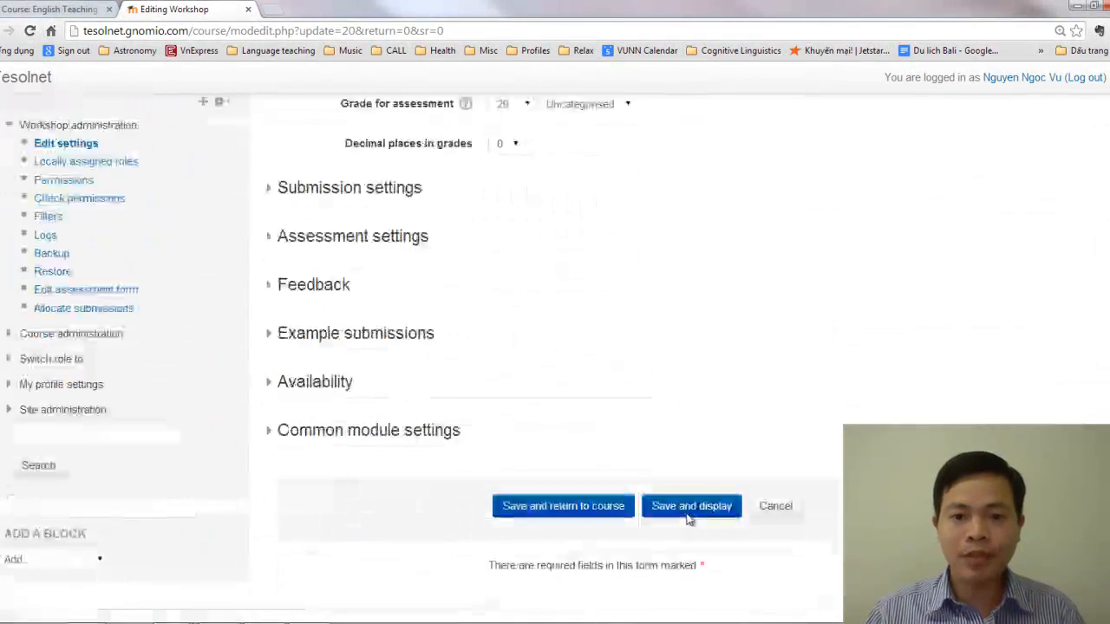
{"action": "left_click", "coordinate": [585, 443]}
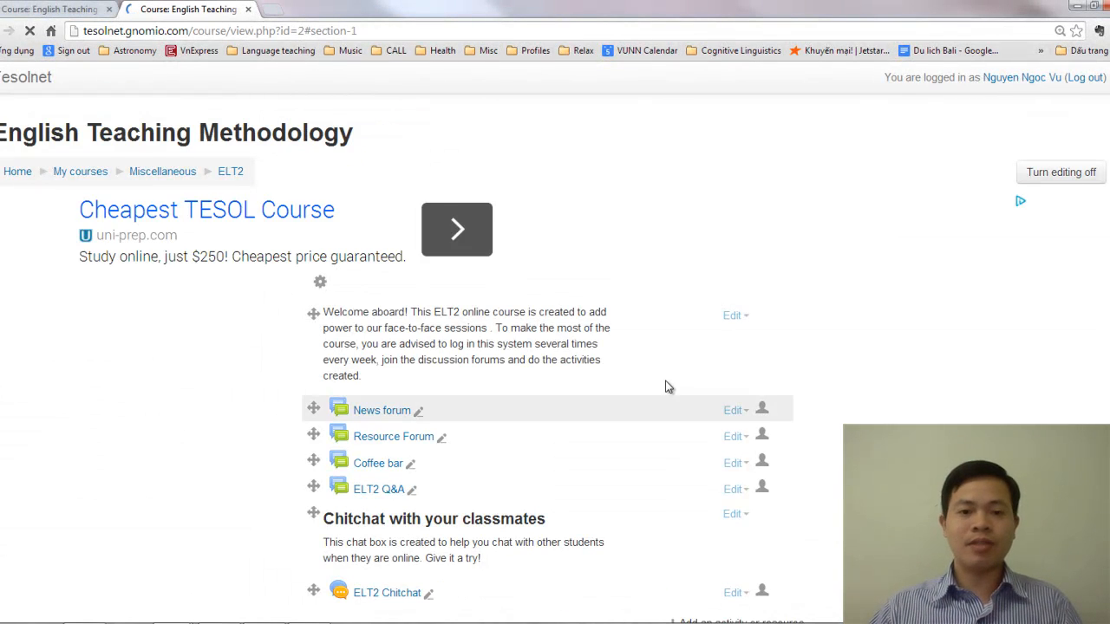
Add a new Database activity to Topic 1 of the course
{"action": "scroll", "coordinate": [590, 399], "scroll_direction": "down", "scroll_amount": 15}
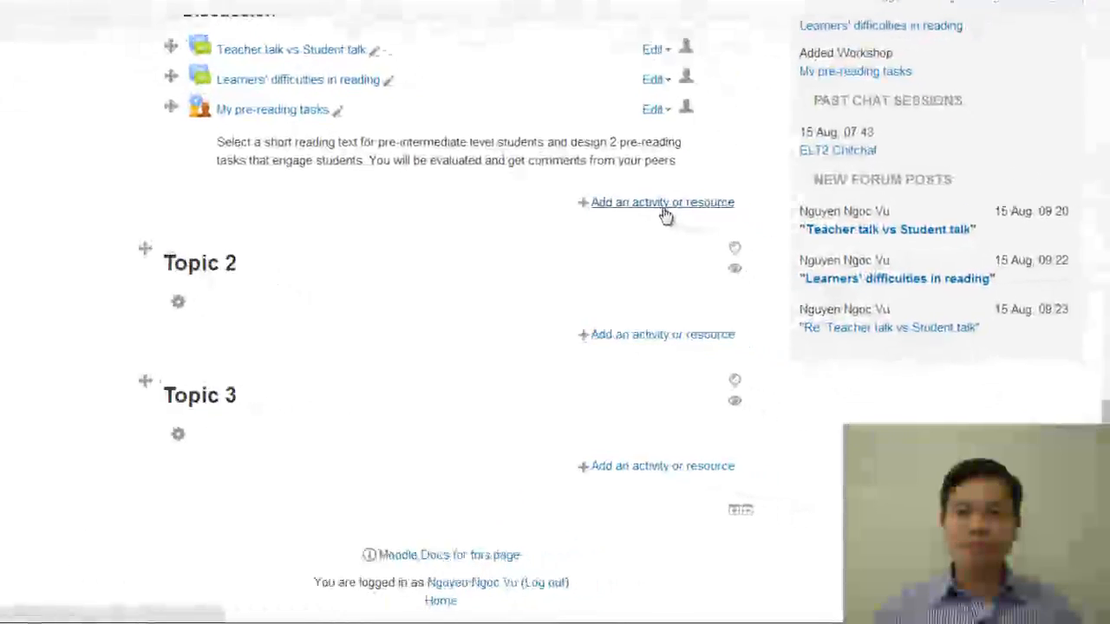
{"action": "left_click", "coordinate": [681, 200]}
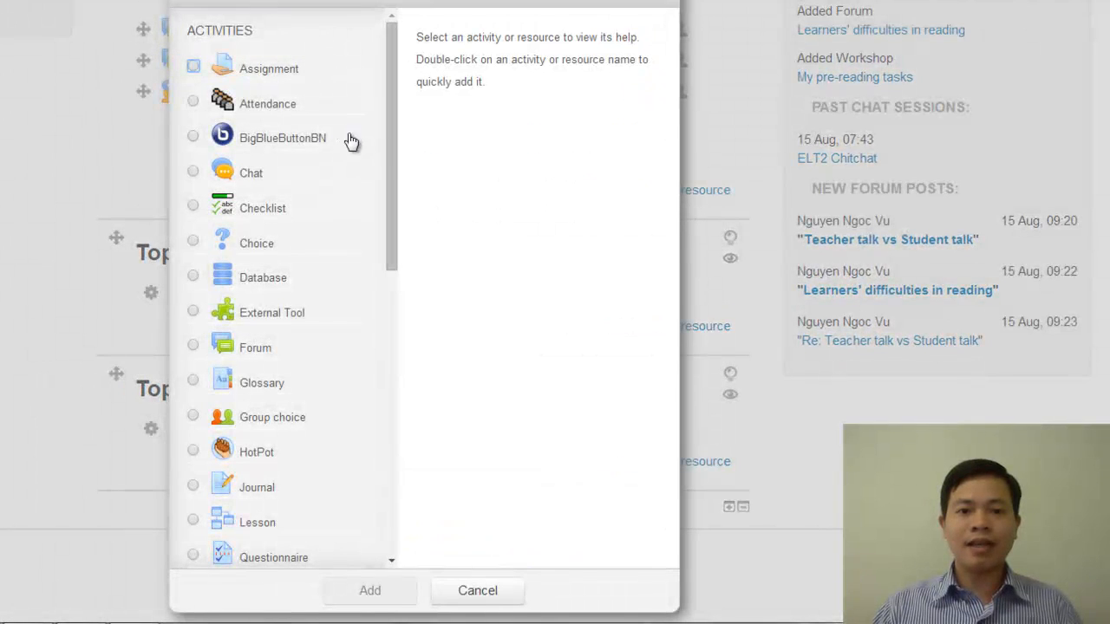
{"action": "left_click_drag", "start_coordinate": [392, 113], "coordinate": [401, 469]}
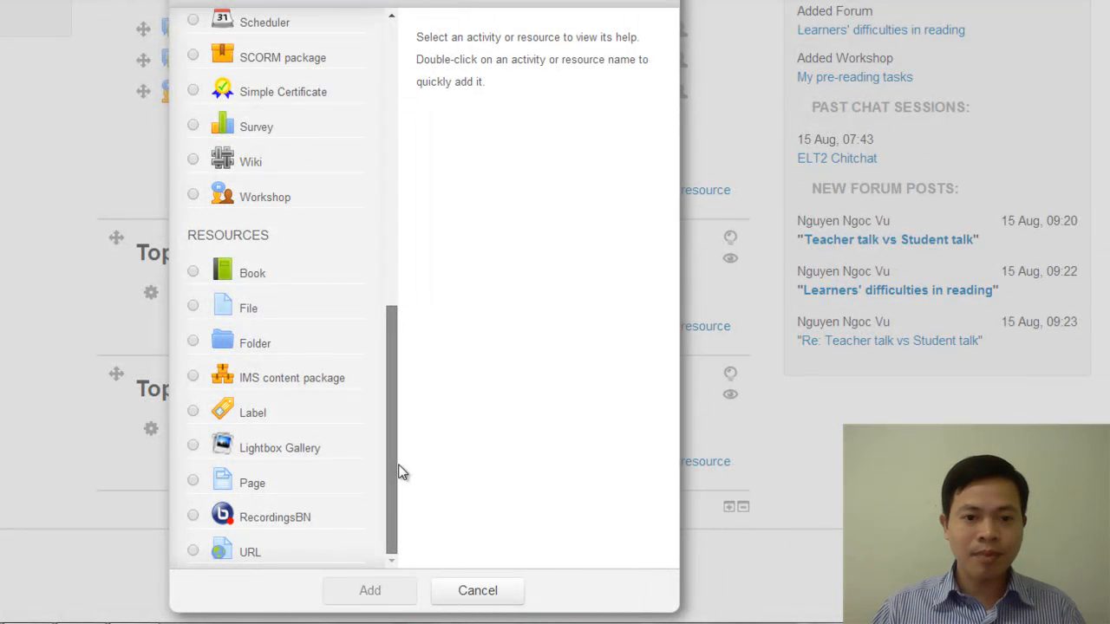
{"action": "left_click_drag", "start_coordinate": [396, 471], "coordinate": [394, 104]}
{"action": "left_click", "coordinate": [196, 226]}
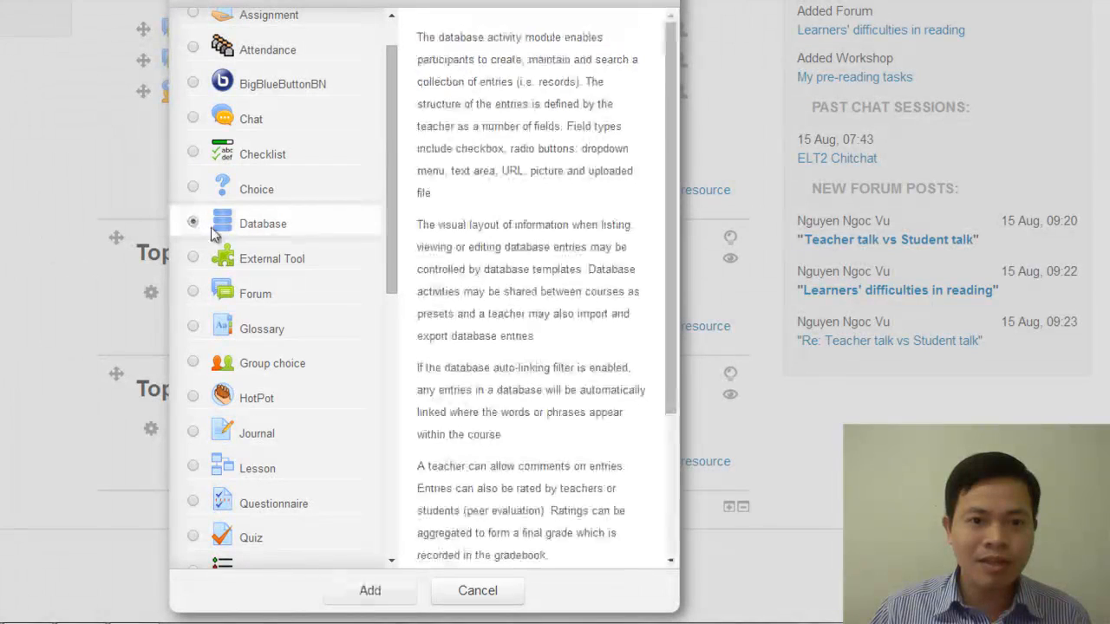
{"action": "left_click_drag", "start_coordinate": [394, 138], "coordinate": [396, 82]}
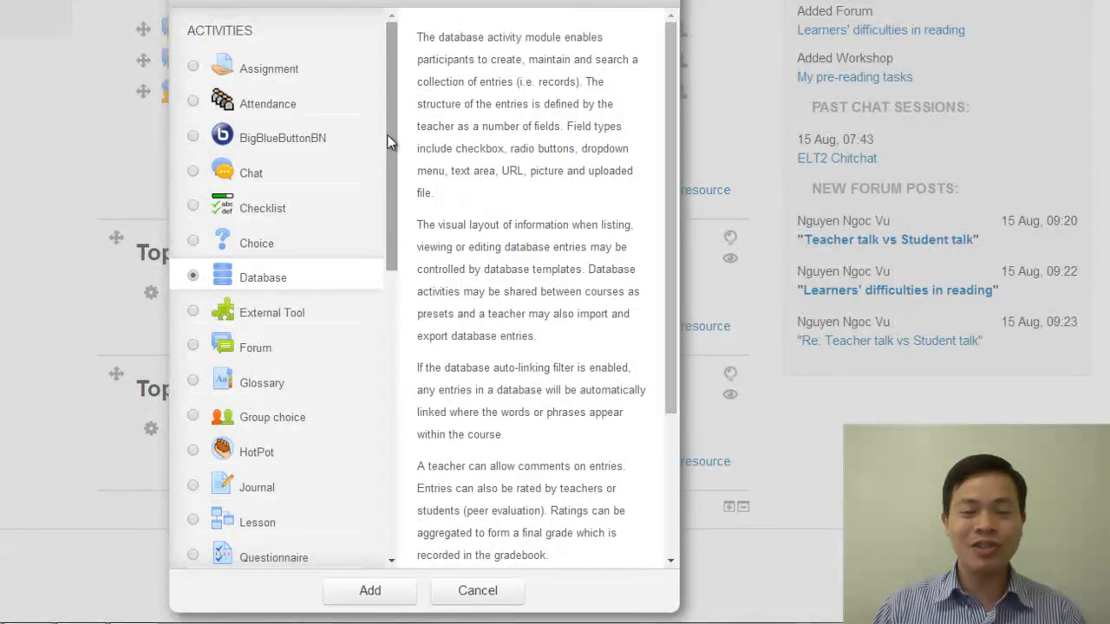
{"action": "left_click_drag", "start_coordinate": [393, 148], "coordinate": [401, 63]}
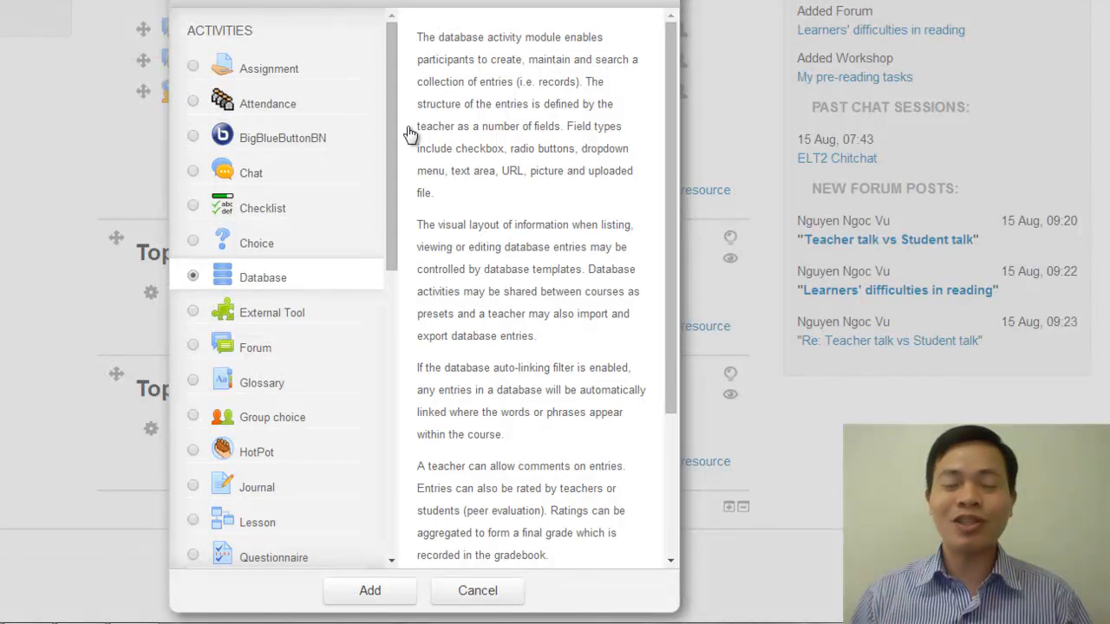
{"action": "left_click", "coordinate": [367, 591]}
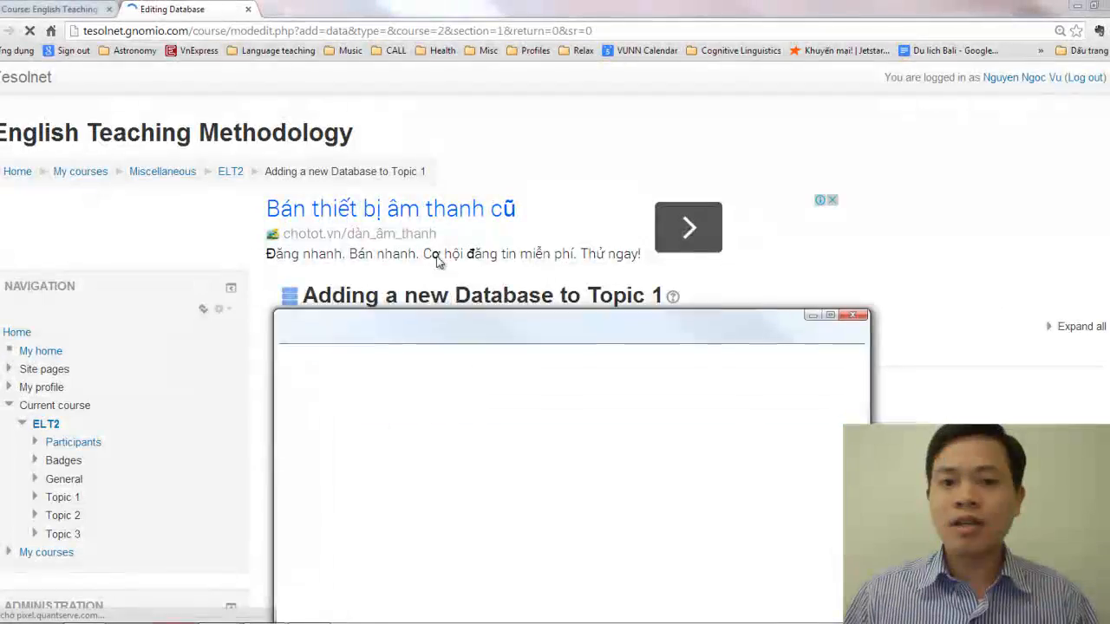
Switch to the example Topic Reflection database on the MALL of English Department site and examine the reflection questions in its first entry
{"action": "left_click_drag", "start_coordinate": [438, 260], "coordinate": [387, 215]}
{"action": "left_click", "coordinate": [780, 200]}
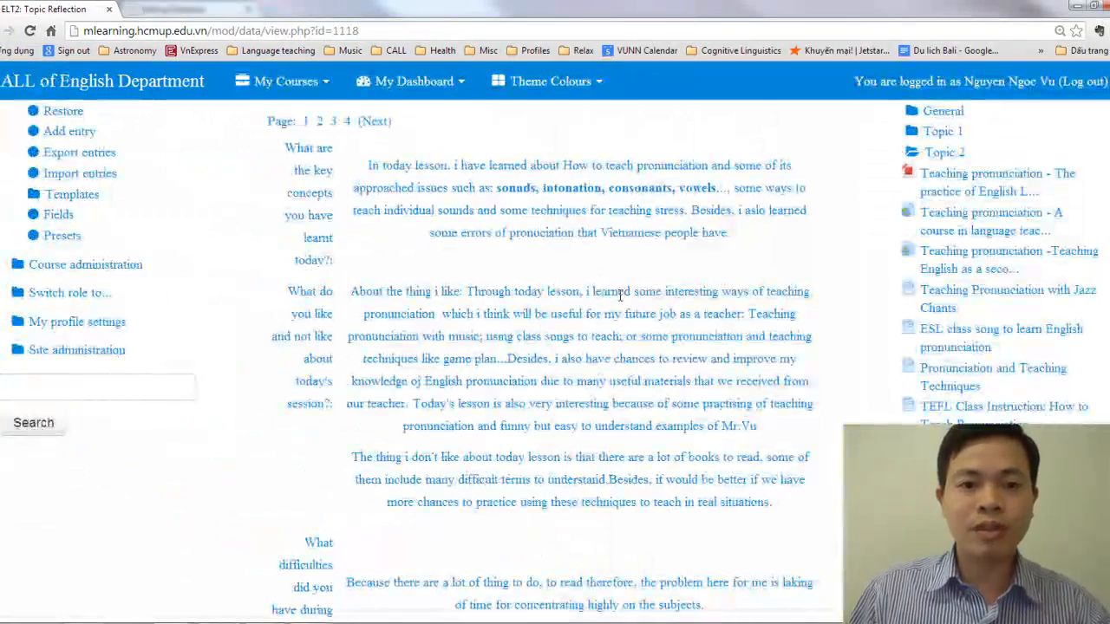
{"action": "scroll", "coordinate": [619, 295], "scroll_direction": "up", "scroll_amount": 3}
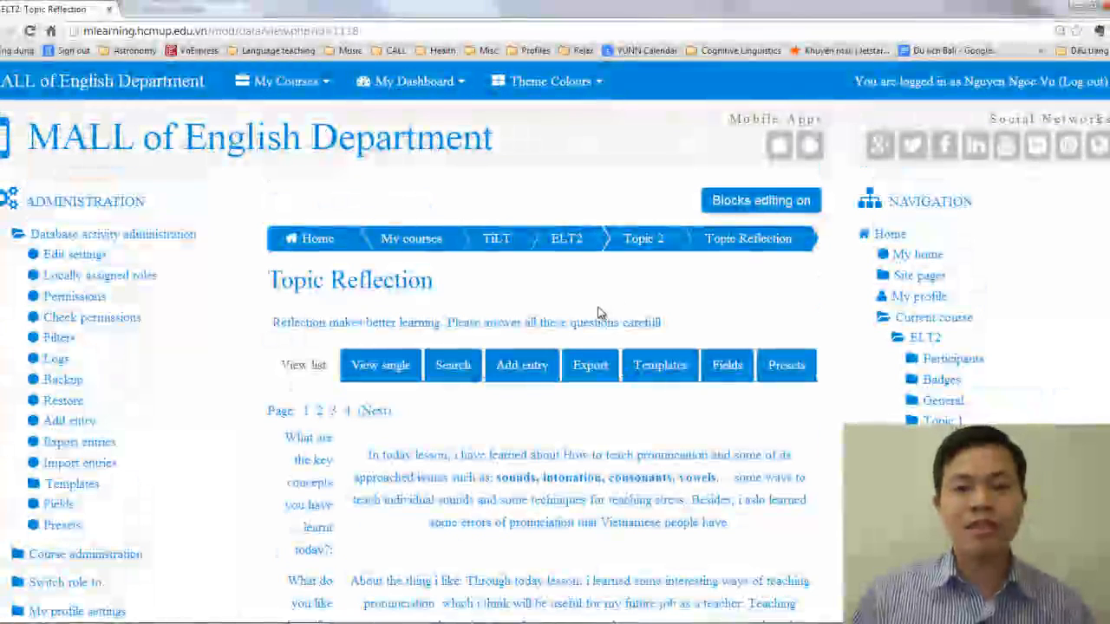
{"action": "scroll", "coordinate": [540, 300], "scroll_direction": "down", "scroll_amount": 1}
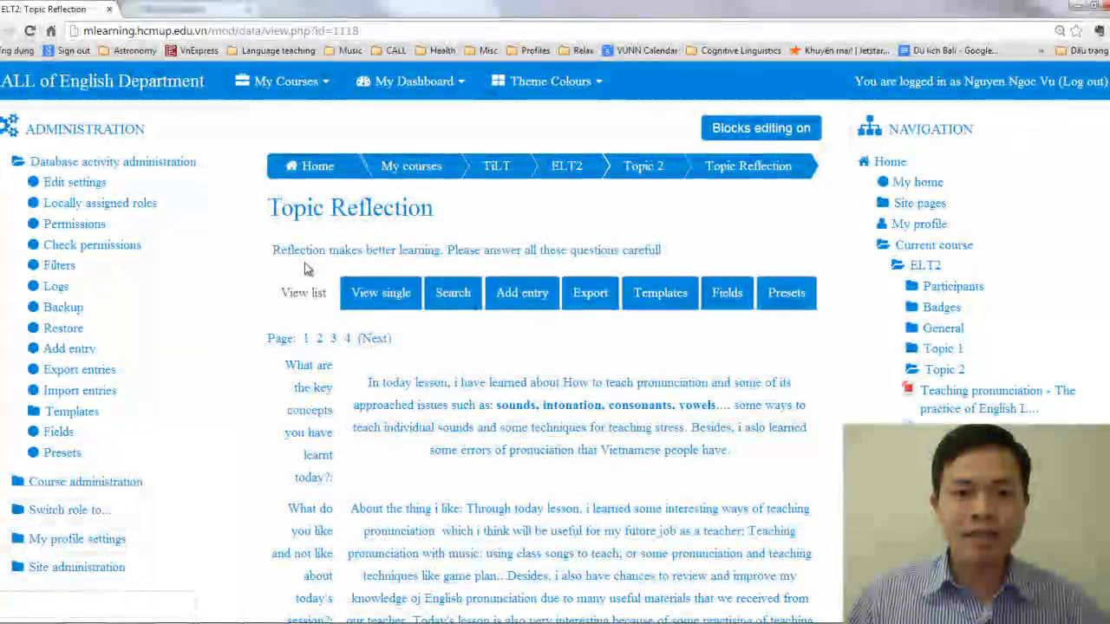
{"action": "scroll", "coordinate": [393, 340], "scroll_direction": "down", "scroll_amount": 2}
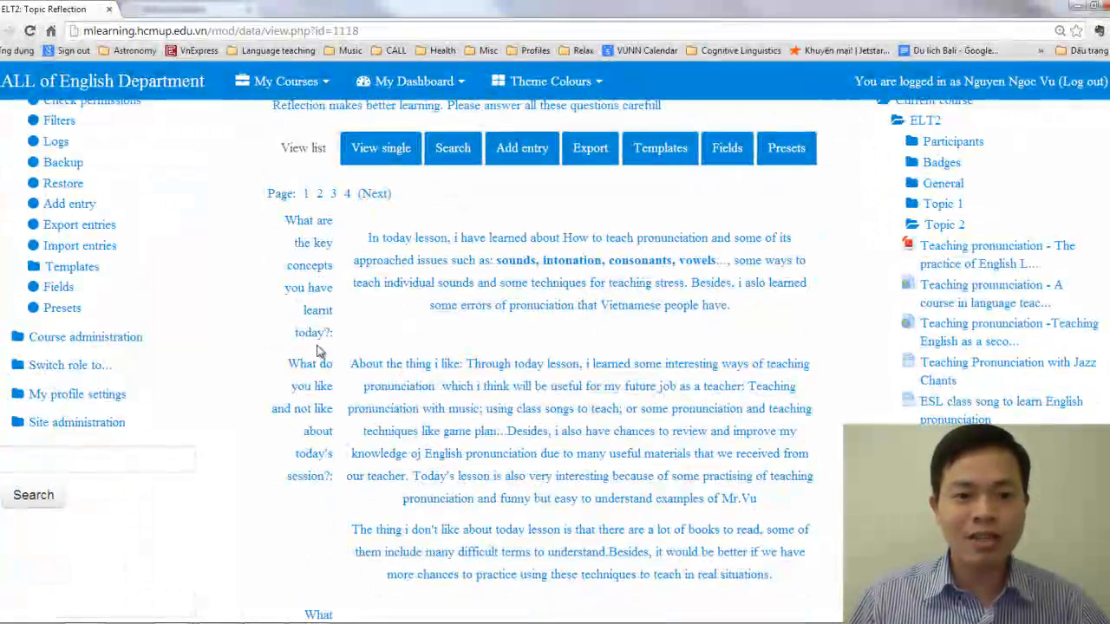
{"action": "scroll", "coordinate": [314, 489], "scroll_direction": "down", "scroll_amount": 2}
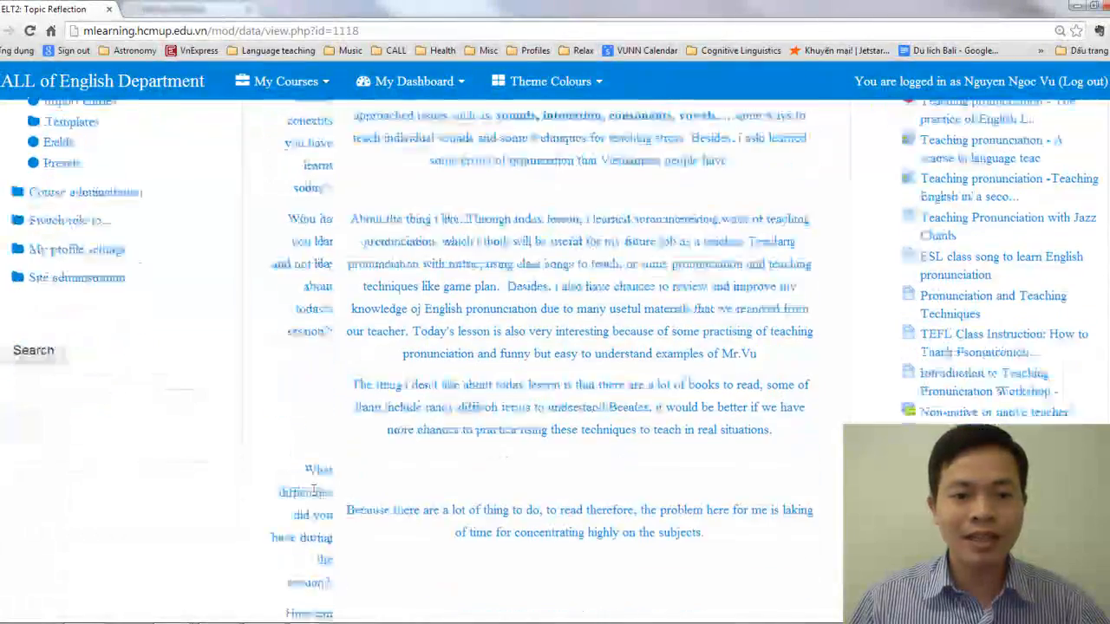
{"action": "scroll", "coordinate": [316, 477], "scroll_direction": "down", "scroll_amount": 1}
{"action": "scroll", "coordinate": [327, 452], "scroll_direction": "down", "scroll_amount": 1}
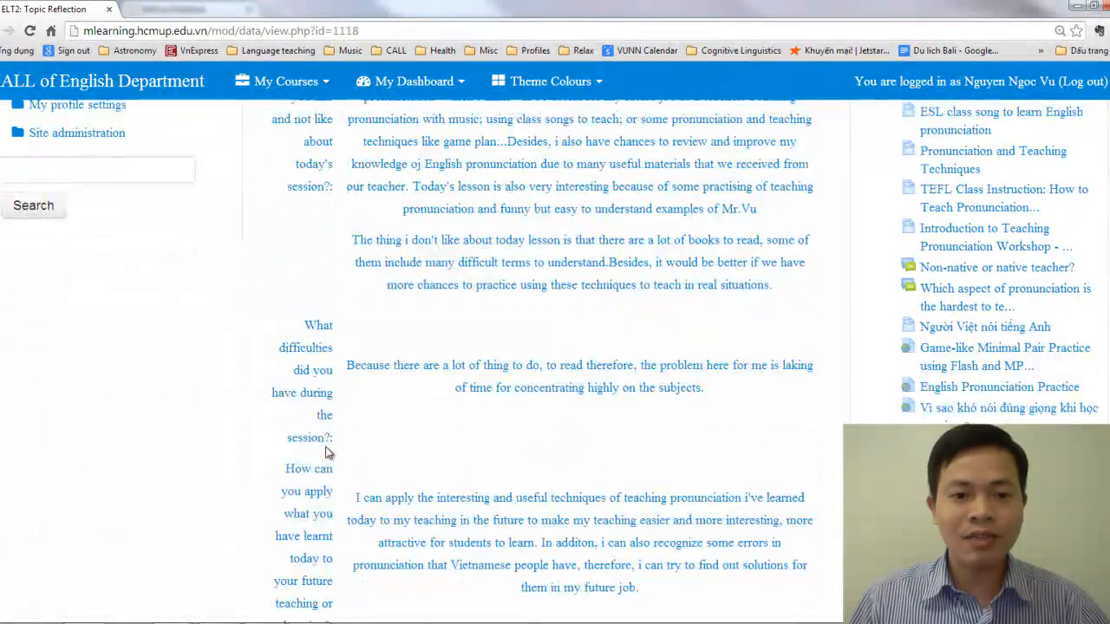
{"action": "scroll", "coordinate": [327, 452], "scroll_direction": "down", "scroll_amount": 2}
{"action": "scroll", "coordinate": [330, 384], "scroll_direction": "down", "scroll_amount": 1}
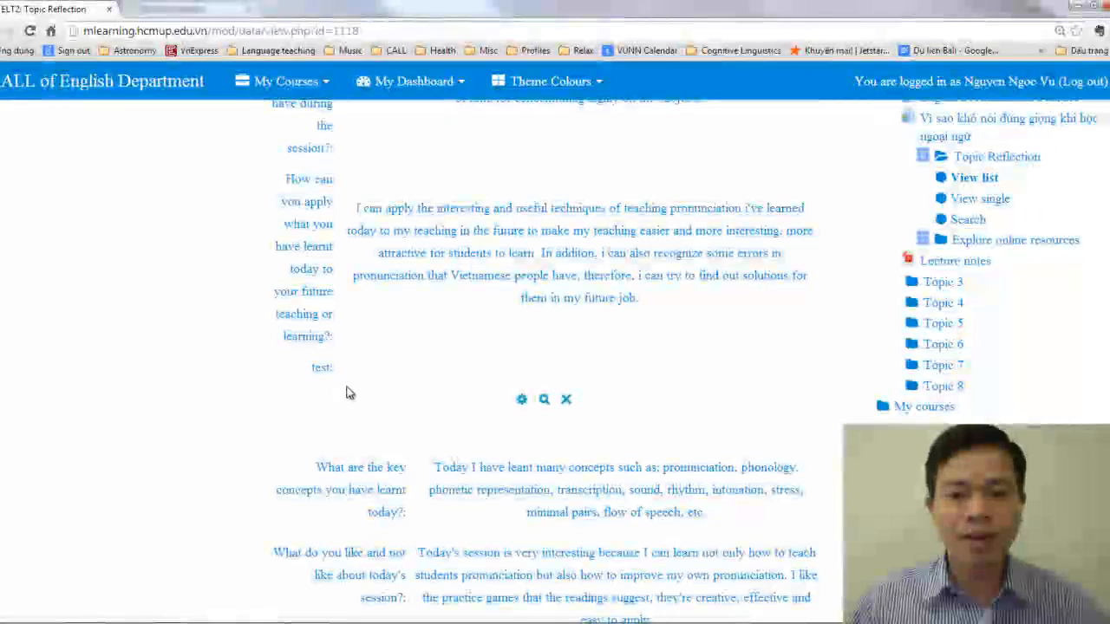
{"action": "scroll", "coordinate": [345, 393], "scroll_direction": "up", "scroll_amount": 6}
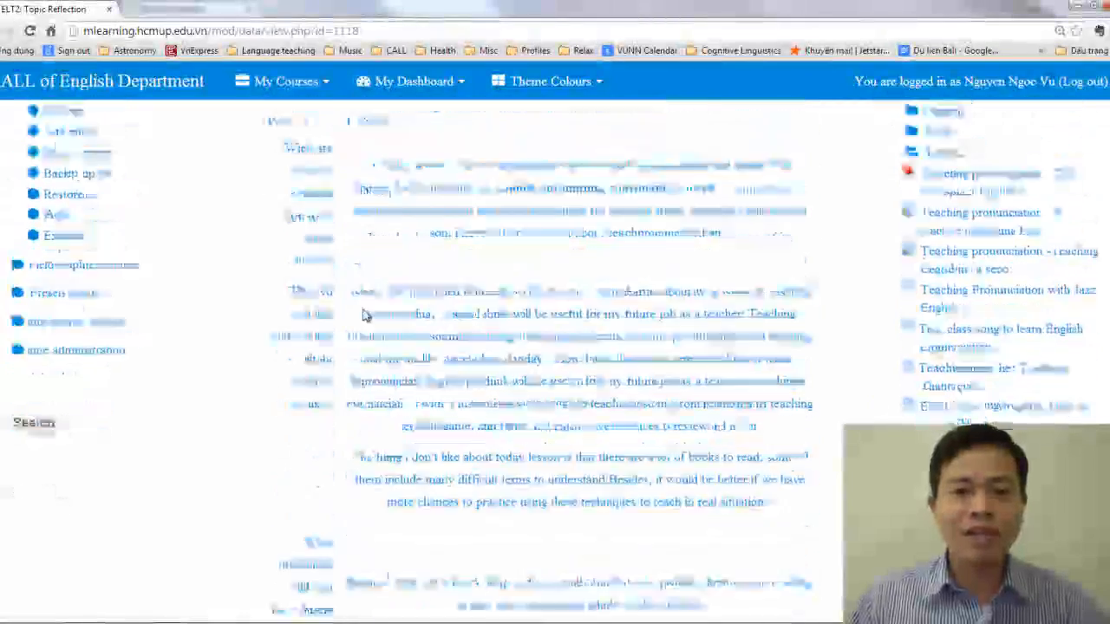
Read through the other students' entries in the example Topic Reflection database and return to the new database form
{"action": "scroll", "coordinate": [366, 334], "scroll_direction": "down", "scroll_amount": 6}
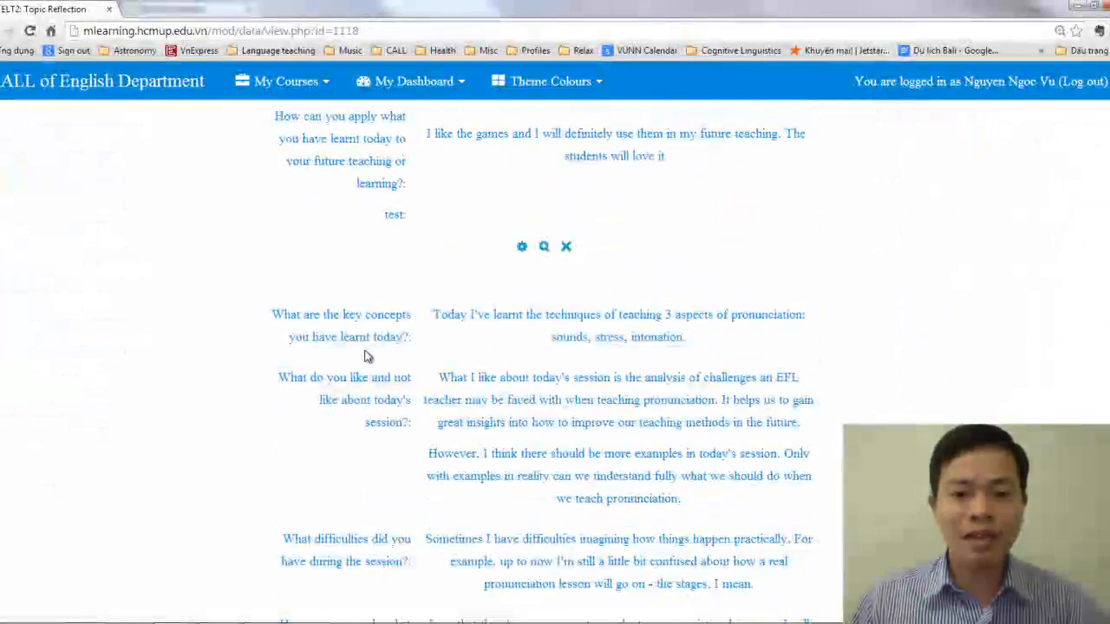
{"action": "scroll", "coordinate": [447, 408], "scroll_direction": "down", "scroll_amount": 2}
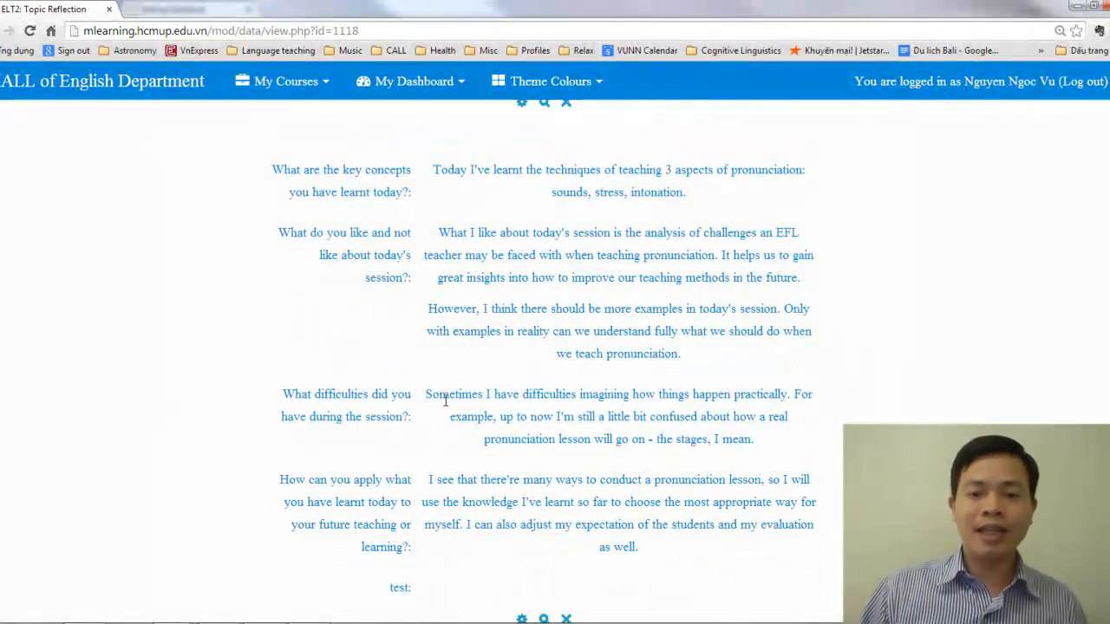
{"action": "scroll", "coordinate": [446, 401], "scroll_direction": "down", "scroll_amount": 10}
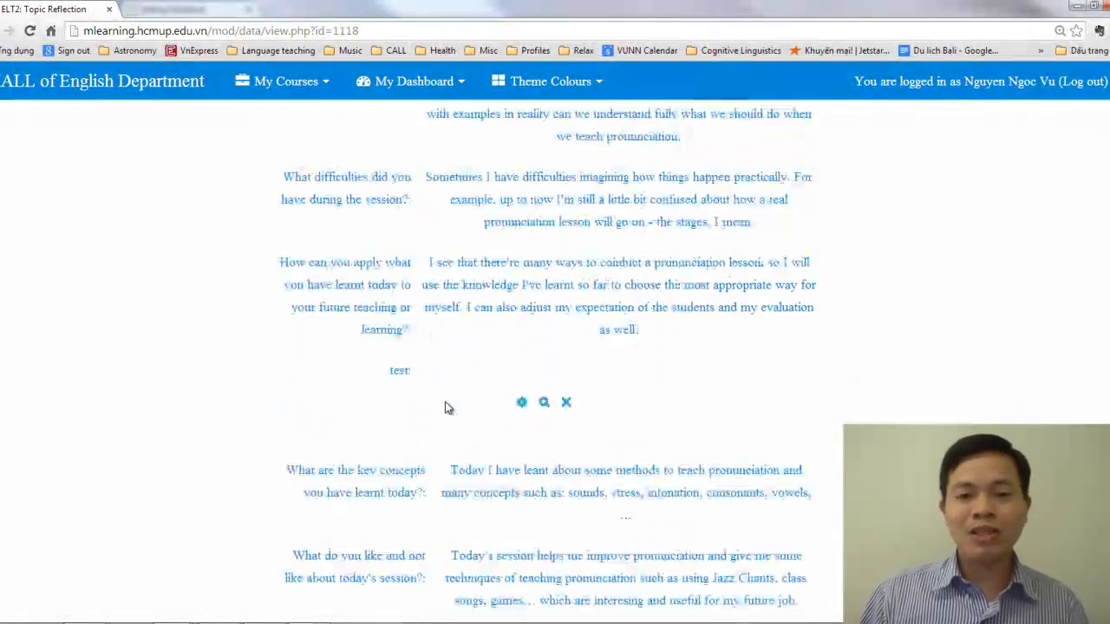
{"action": "scroll", "coordinate": [447, 405], "scroll_direction": "down", "scroll_amount": 5}
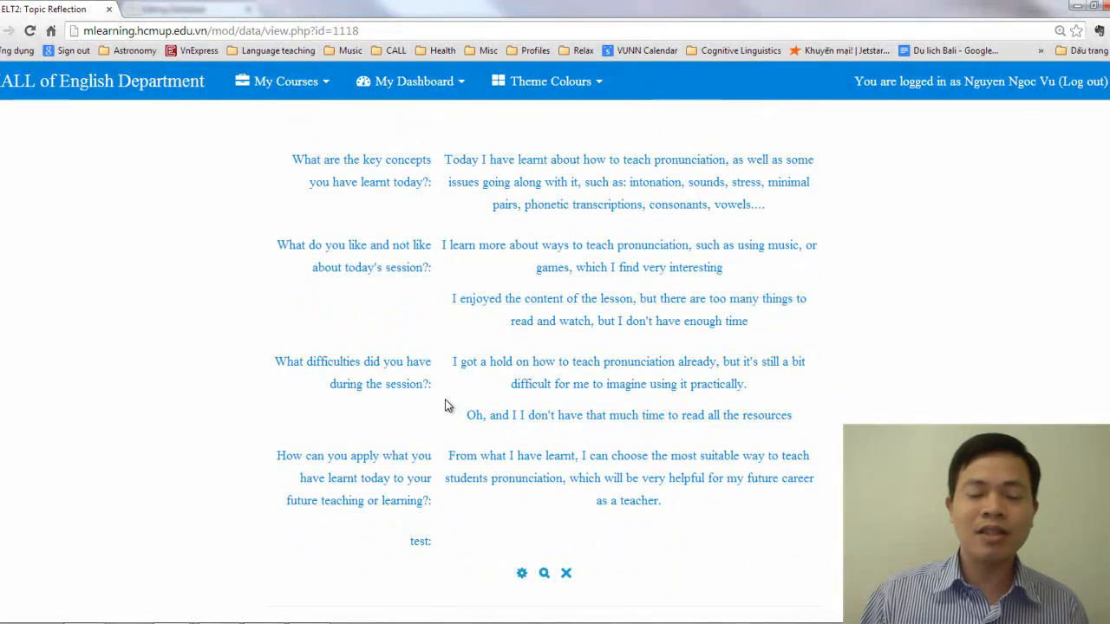
{"action": "scroll", "coordinate": [447, 405], "scroll_direction": "down", "scroll_amount": 7}
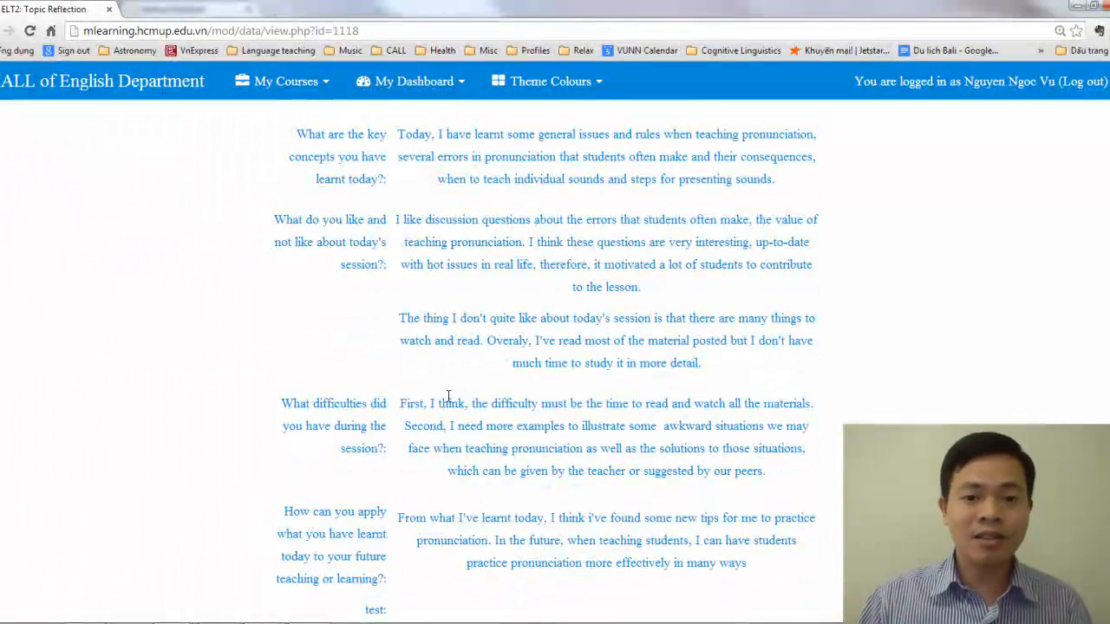
{"action": "scroll", "coordinate": [448, 396], "scroll_direction": "down", "scroll_amount": 15}
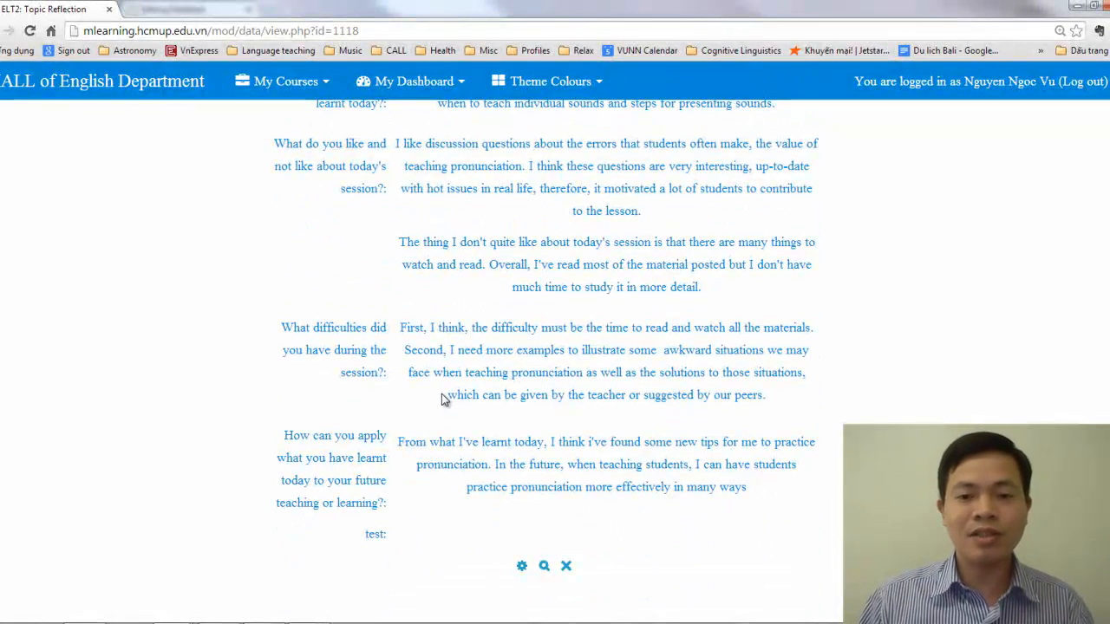
{"action": "scroll", "coordinate": [443, 398], "scroll_direction": "up", "scroll_amount": 5}
{"action": "scroll", "coordinate": [441, 402], "scroll_direction": "up", "scroll_amount": 15}
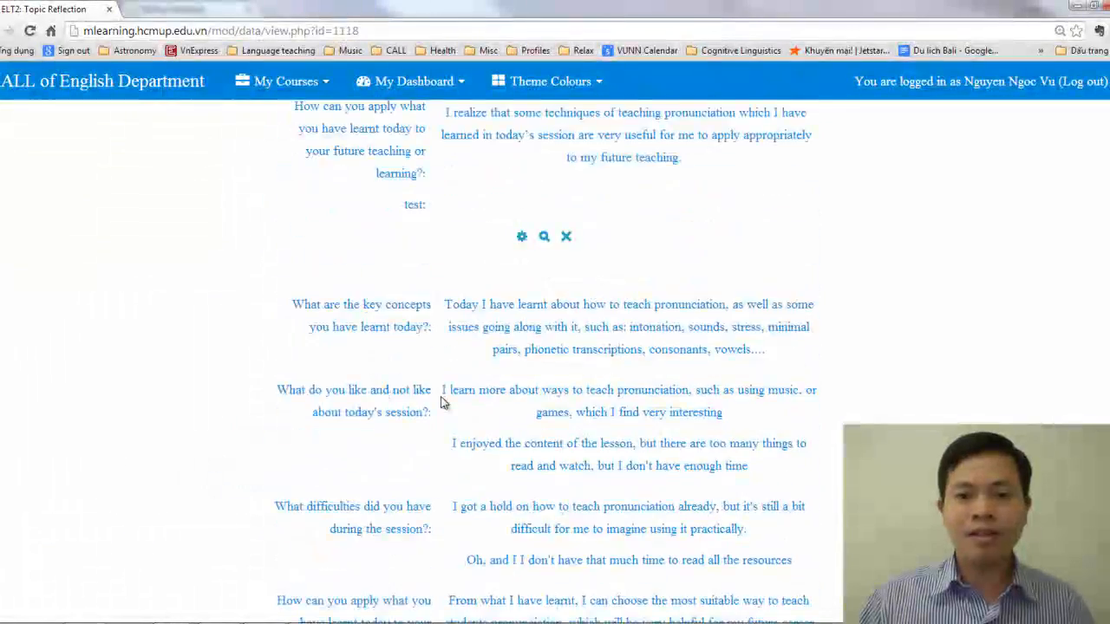
{"action": "scroll", "coordinate": [440, 402], "scroll_direction": "up", "scroll_amount": 15}
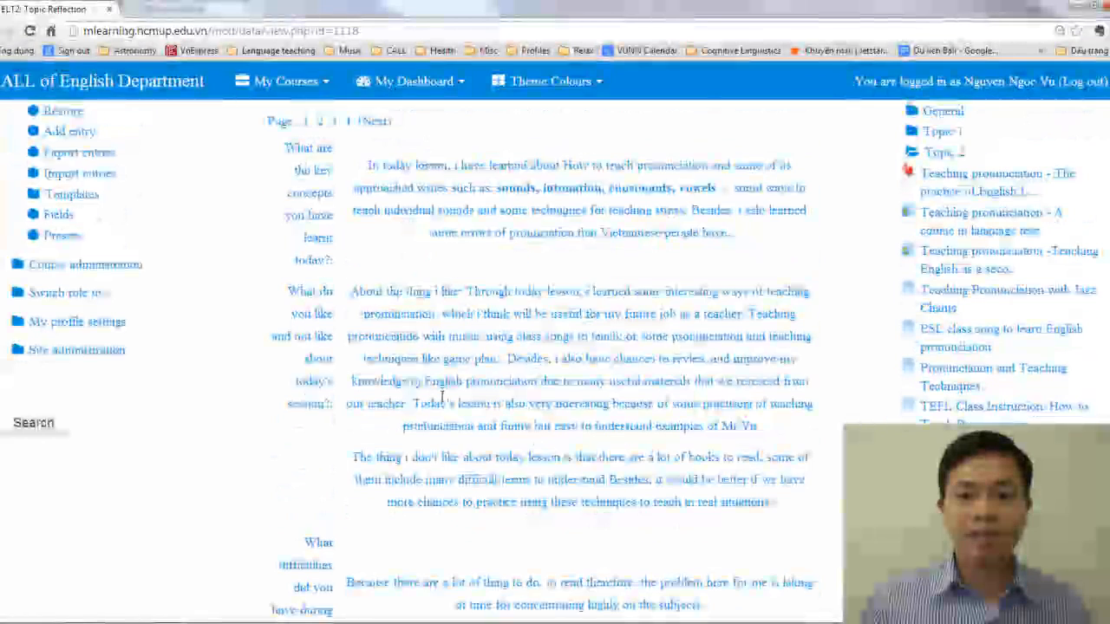
{"action": "scroll", "coordinate": [442, 406], "scroll_direction": "up", "scroll_amount": 3}
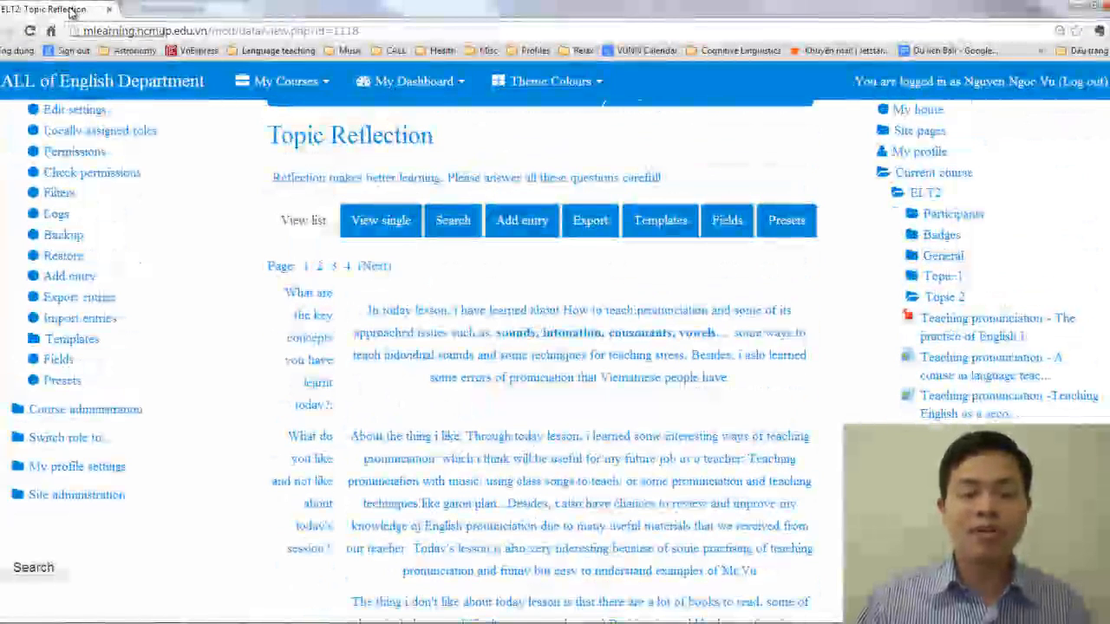
{"action": "left_click_drag", "start_coordinate": [71, 12], "coordinate": [1109, 48]}
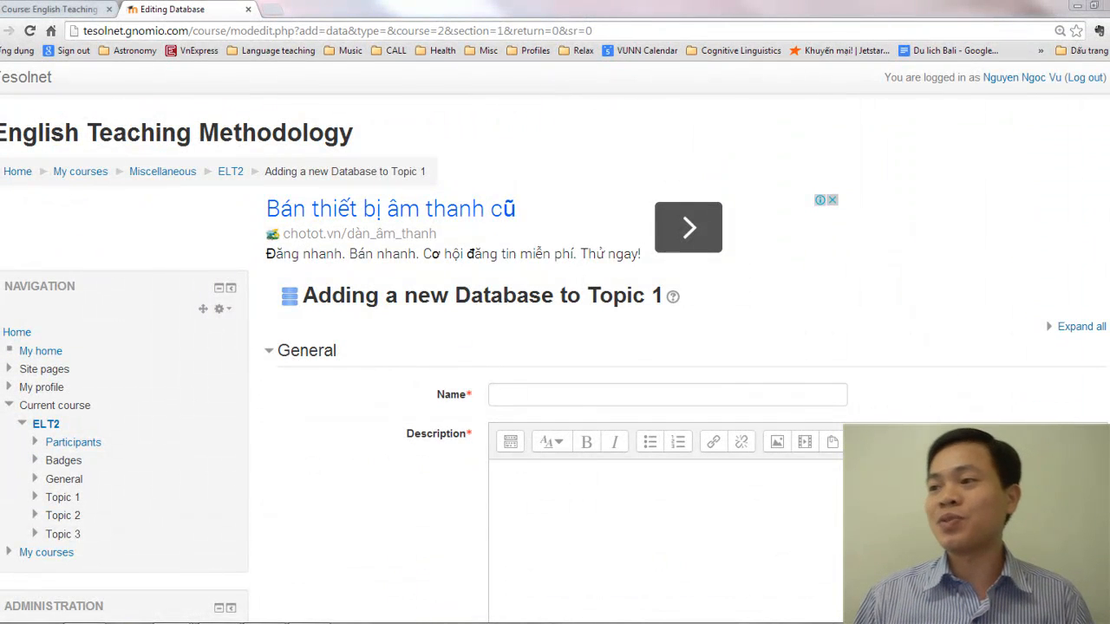
Name the new database "Topic Reflection"
{"action": "left_click", "coordinate": [582, 393]}
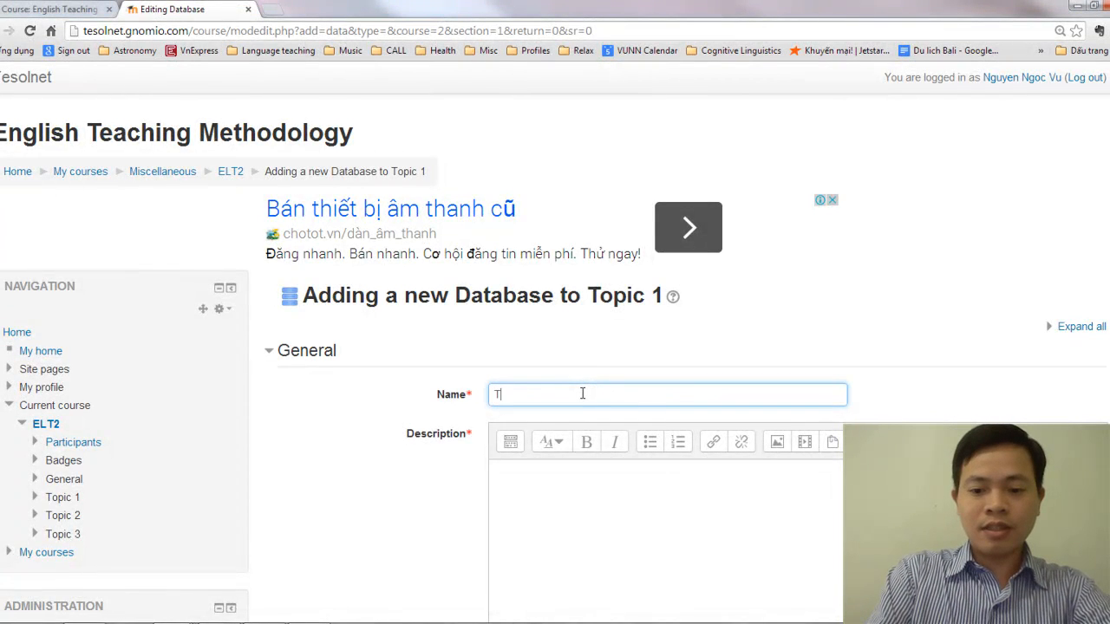
{"action": "type", "text": "Toppic"}
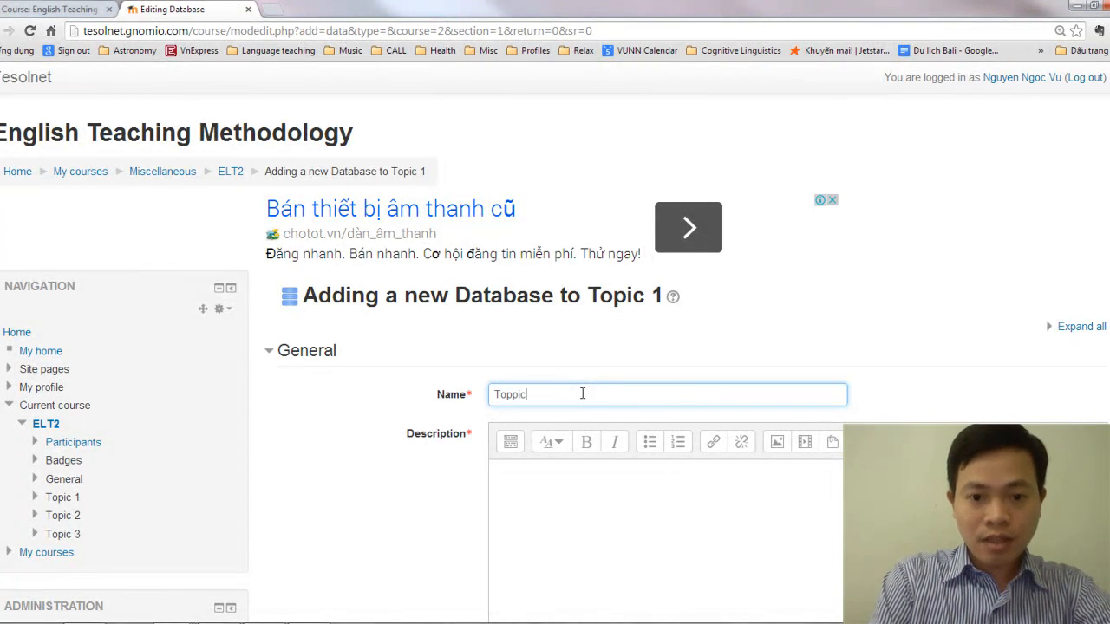
{"action": "key", "text": "BackSpace"}
{"action": "key", "text": "BackSpace"}
{"action": "key", "text": "BackSpace"}
{"action": "type", "text": "ic Re"}
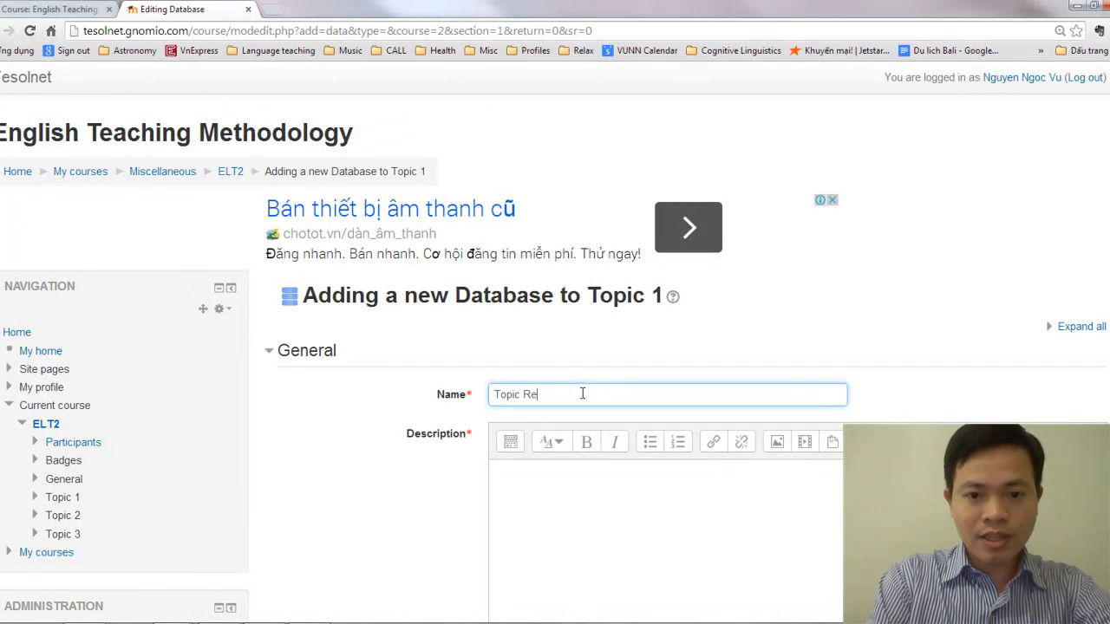
{"action": "type", "text": "flection"}
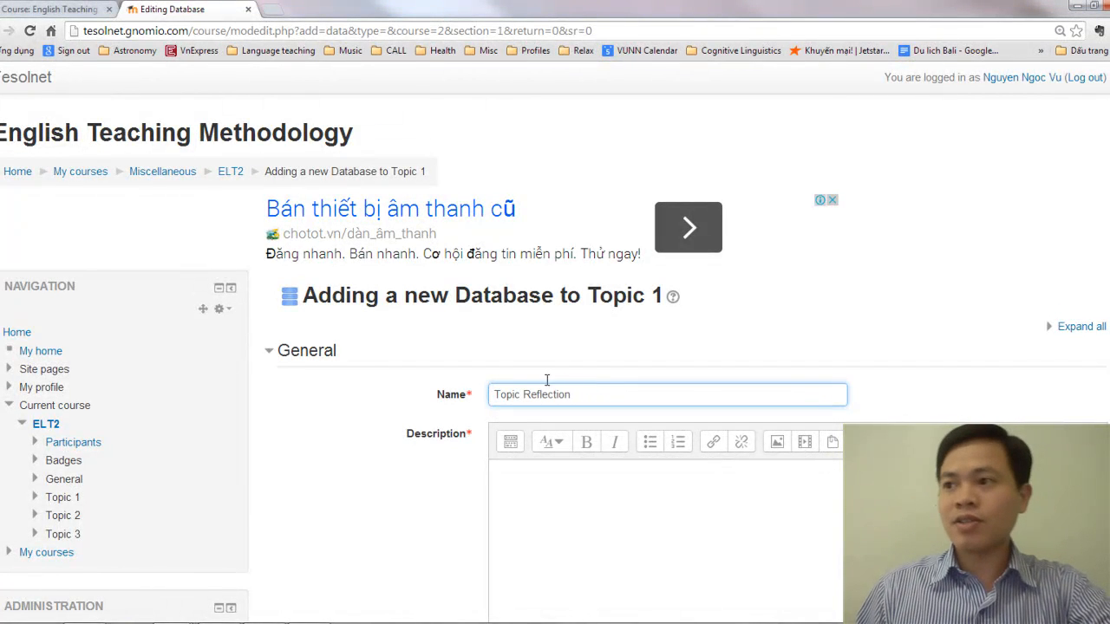
Describe the database as "Reflection makes better learning. Please answer all these questionts carefully." and display the description on the course page
{"action": "left_click", "coordinate": [605, 511]}
{"action": "scroll", "coordinate": [607, 508], "scroll_direction": "down", "scroll_amount": 2}
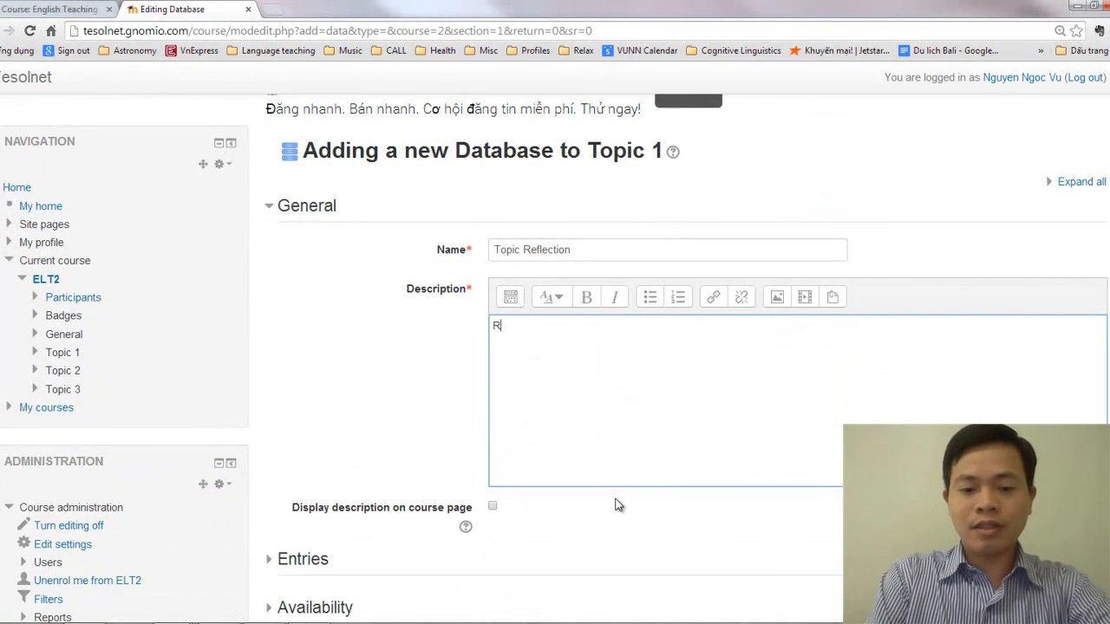
{"action": "type", "text": "Reflection "}
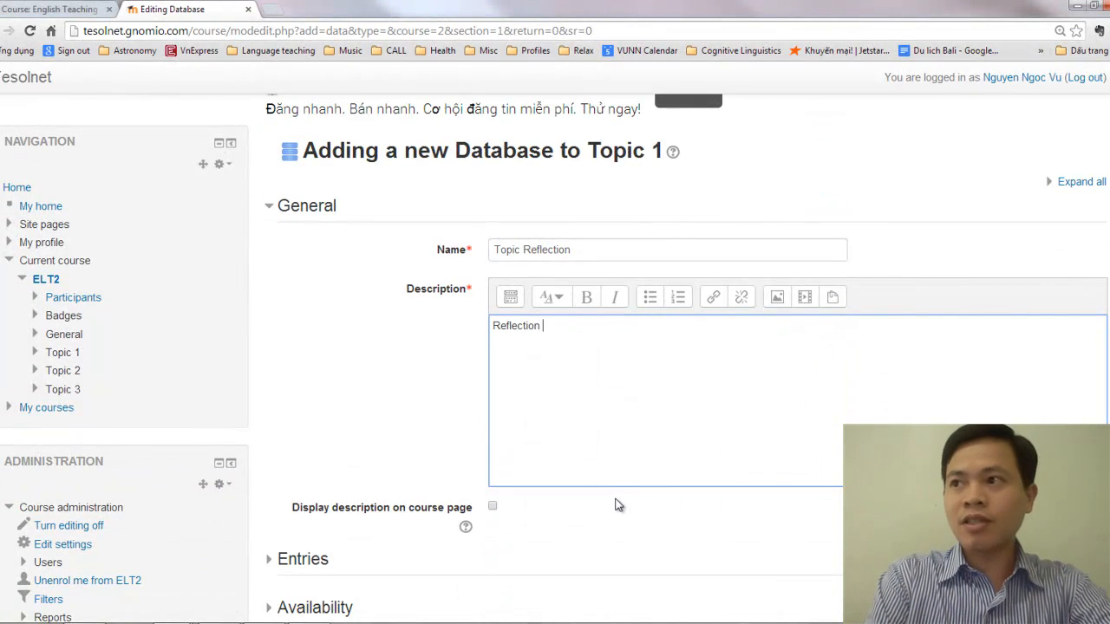
{"action": "type", "text": "makes better "}
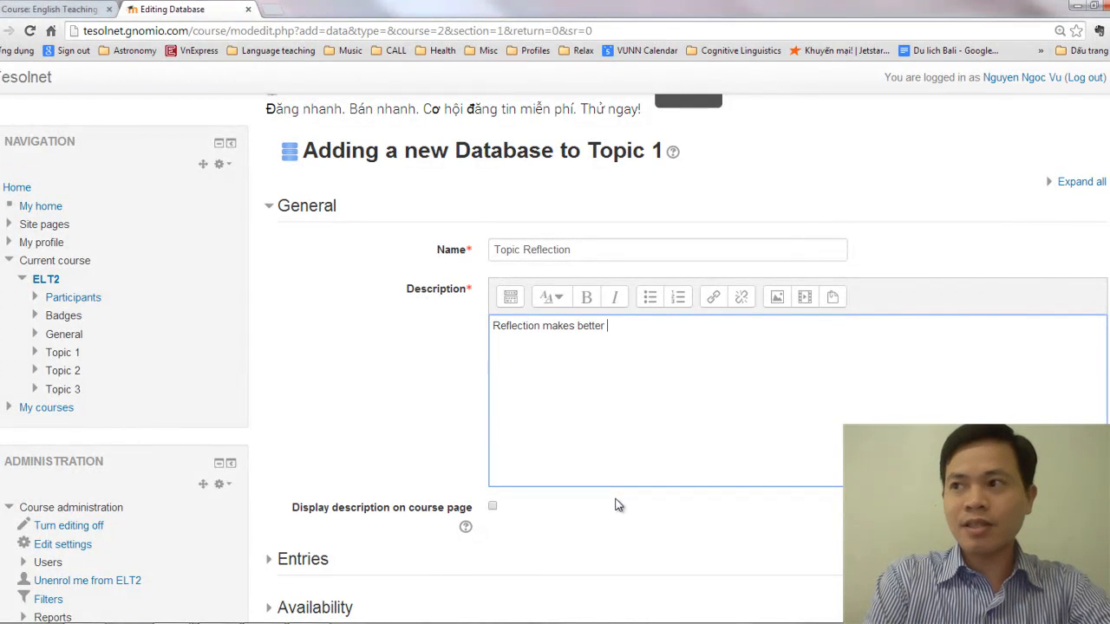
{"action": "type", "text": "learning. Please"}
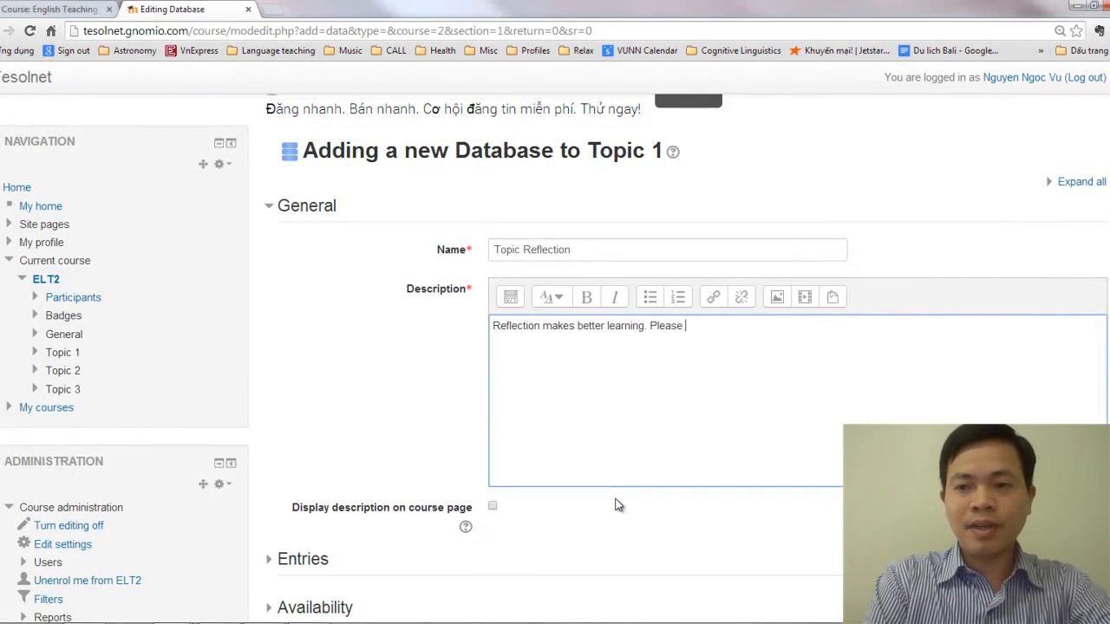
{"action": "type", "text": " answer all these questions carefully."}
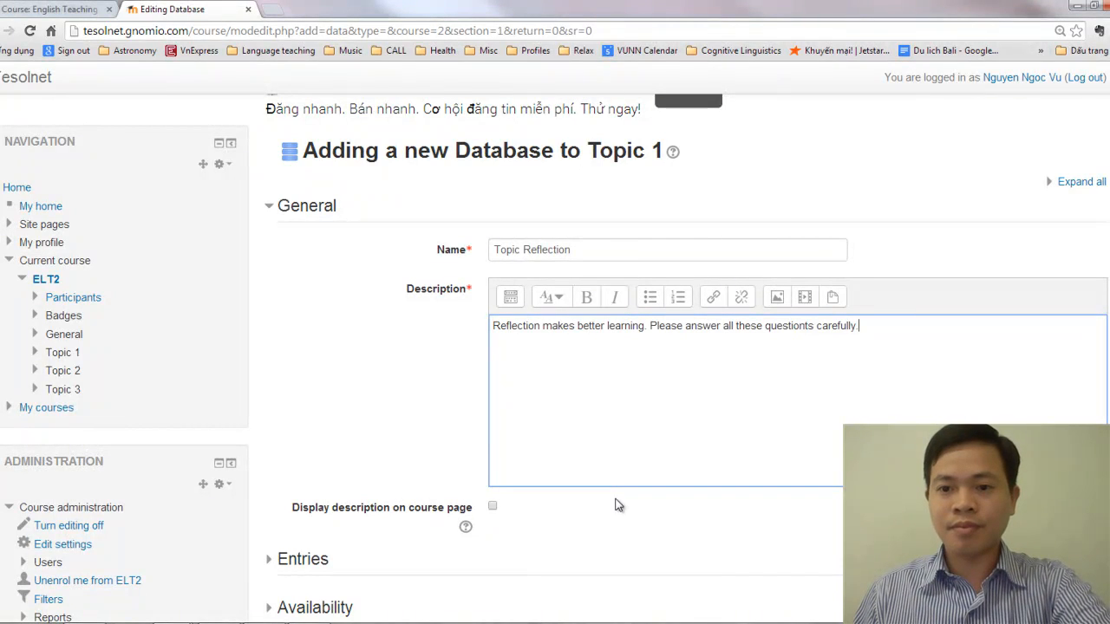
{"action": "left_click", "coordinate": [492, 508]}
Examine the new database's entries, availability, grade, ratings and common module settings
{"action": "scroll", "coordinate": [585, 486], "scroll_direction": "down", "scroll_amount": 2}
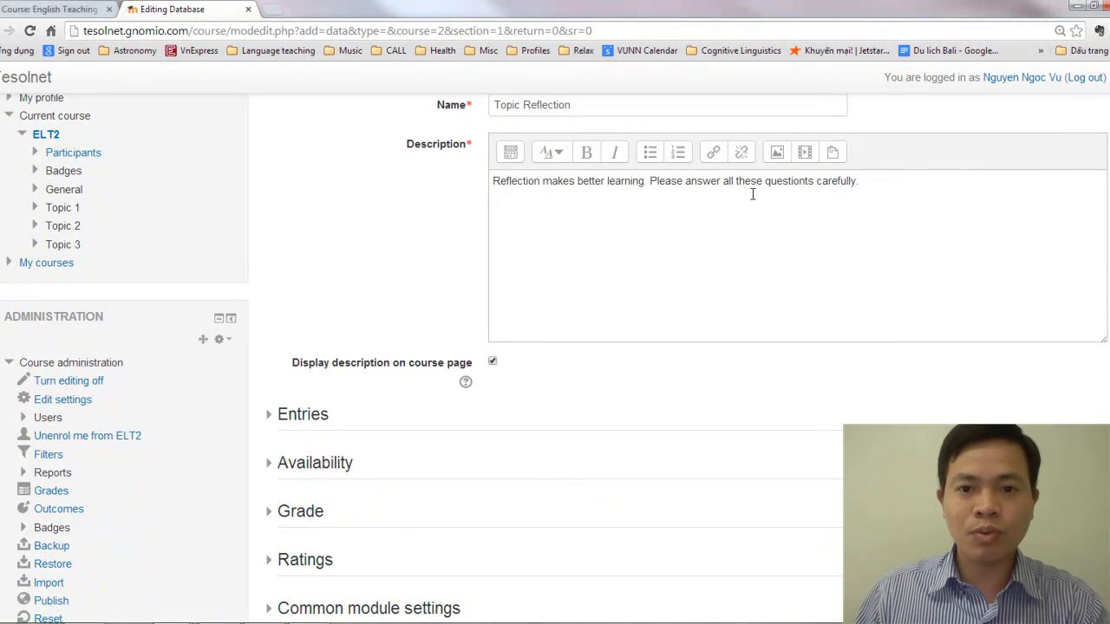
{"action": "scroll", "coordinate": [647, 357], "scroll_direction": "down", "scroll_amount": 3}
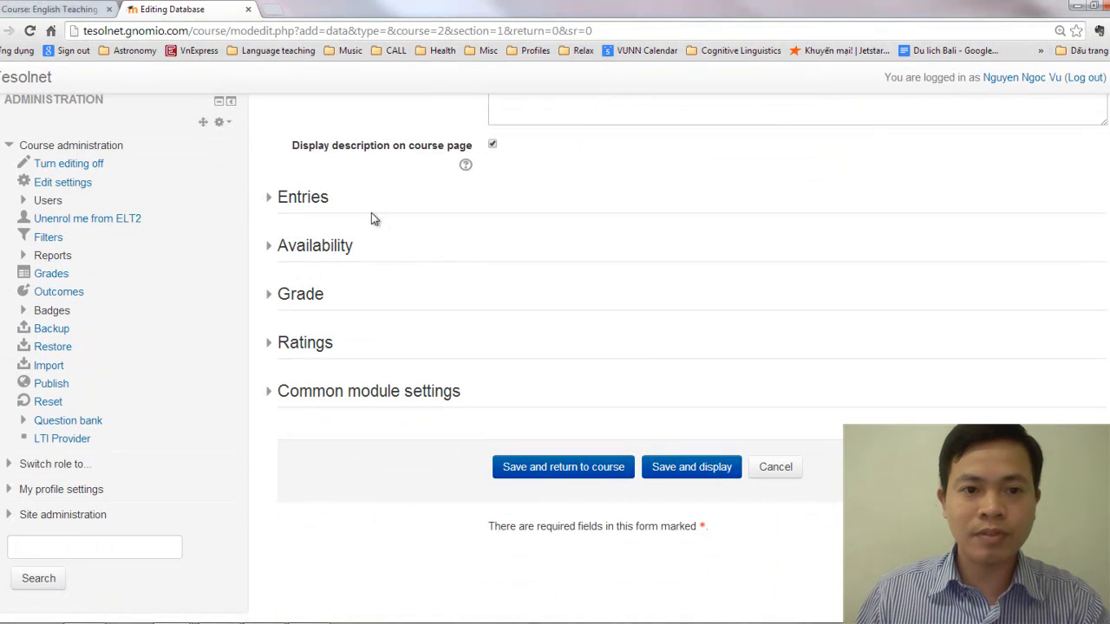
{"action": "left_click", "coordinate": [314, 202]}
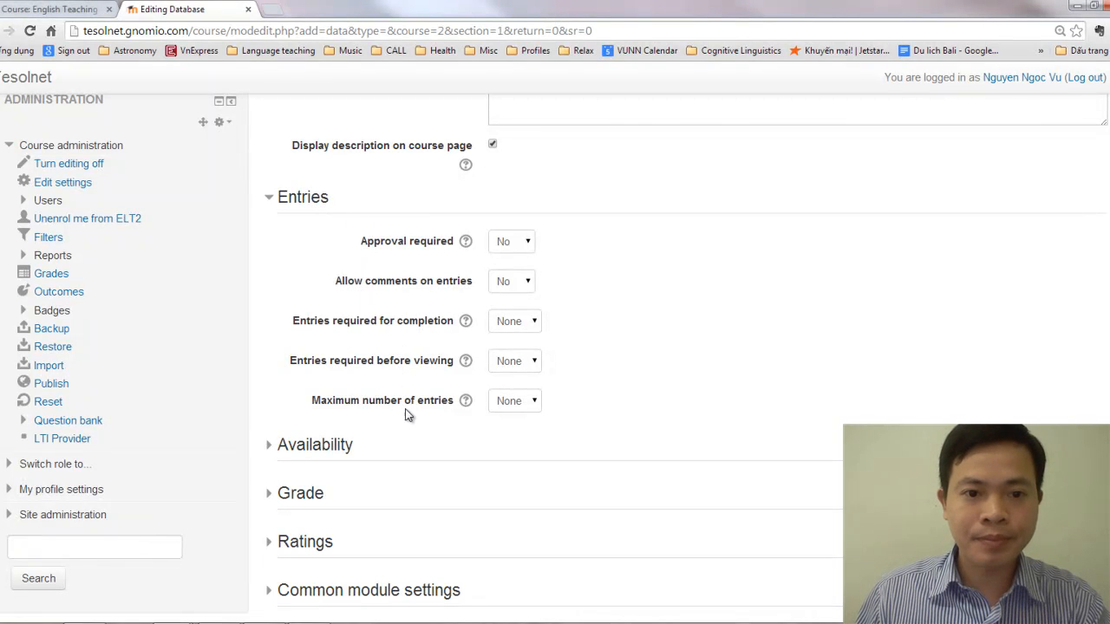
{"action": "left_click", "coordinate": [345, 447]}
{"action": "scroll", "coordinate": [395, 454], "scroll_direction": "down", "scroll_amount": 3}
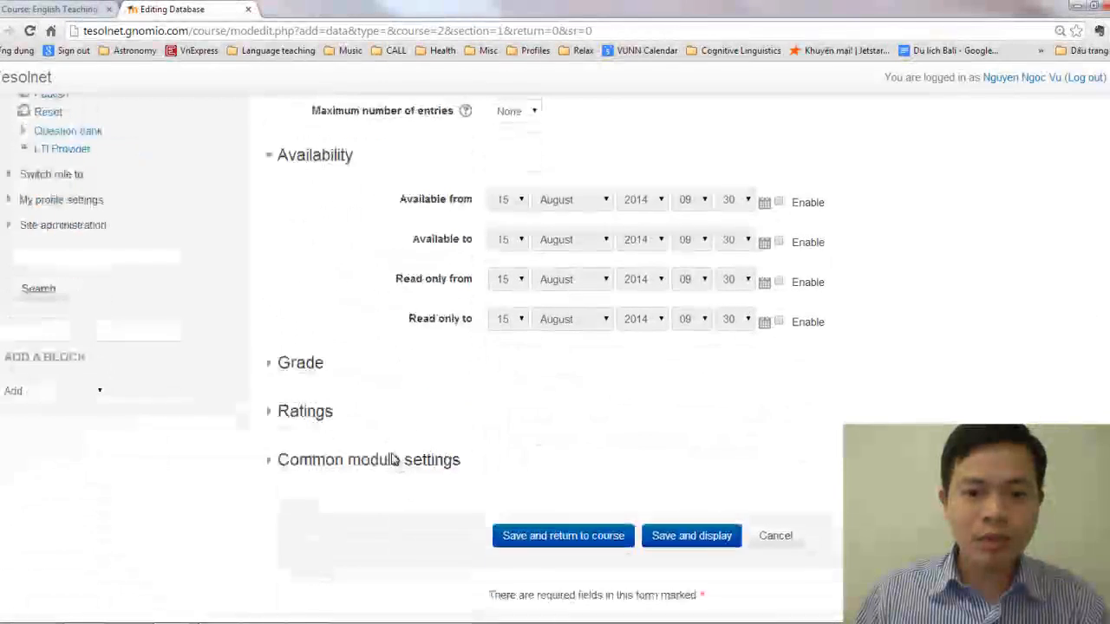
{"action": "left_click", "coordinate": [312, 364]}
{"action": "scroll", "coordinate": [385, 411], "scroll_direction": "down", "scroll_amount": 1}
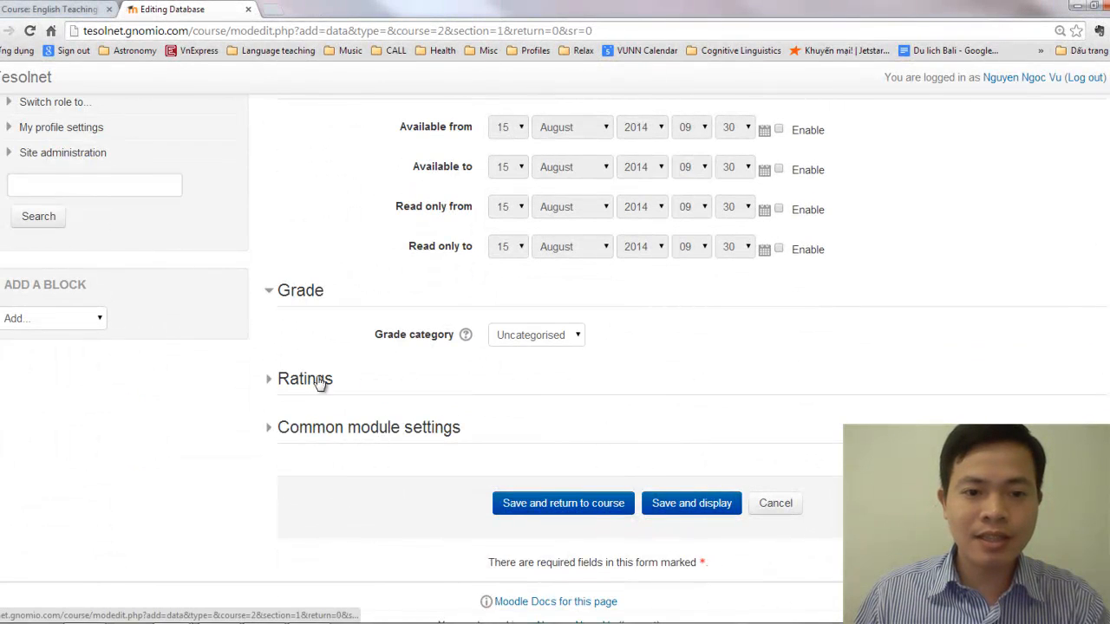
{"action": "left_click", "coordinate": [314, 379]}
{"action": "scroll", "coordinate": [395, 473], "scroll_direction": "down", "scroll_amount": 3}
{"action": "left_click", "coordinate": [398, 454]}
{"action": "scroll", "coordinate": [515, 453], "scroll_direction": "down", "scroll_amount": 3}
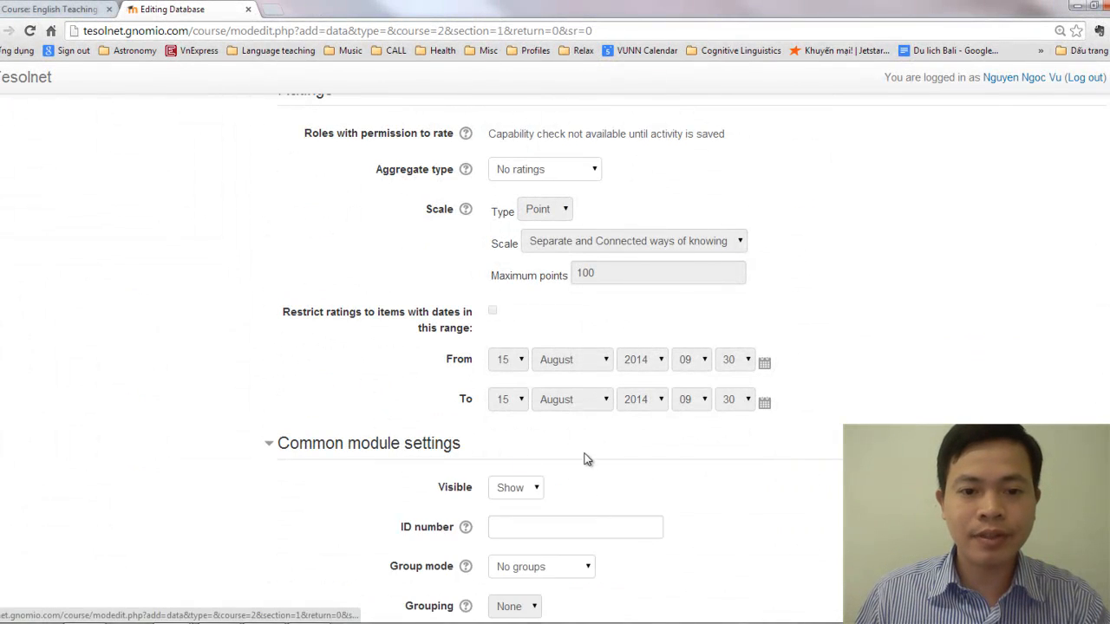
Save the database back to the course and open Topic Reflection from Topic 1 in a separate browser tab
{"action": "left_click", "coordinate": [572, 466]}
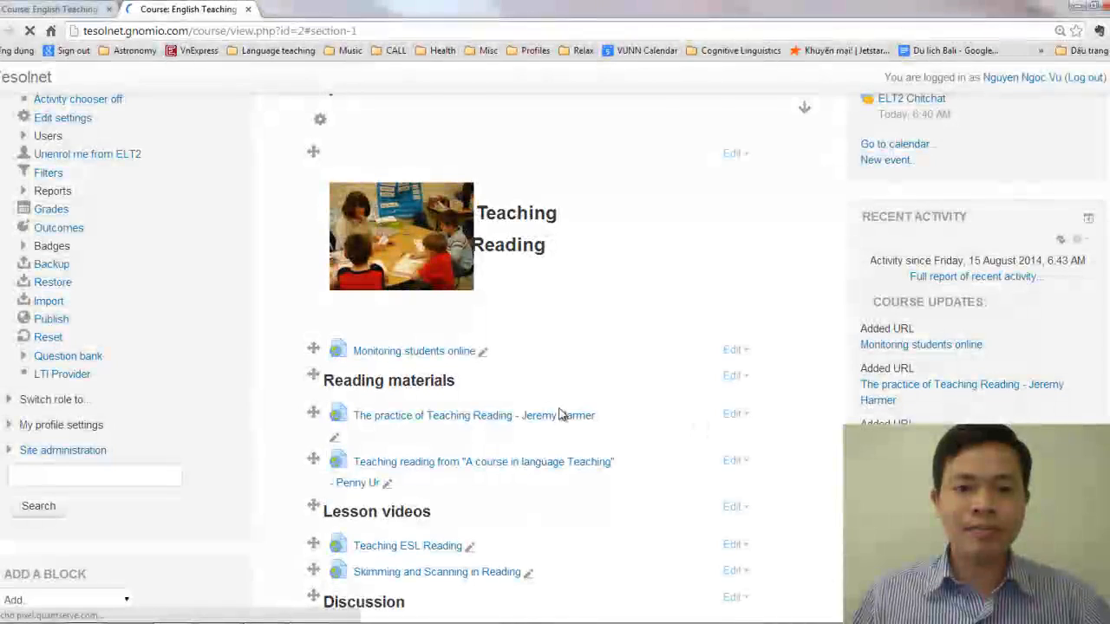
{"action": "scroll", "coordinate": [566, 415], "scroll_direction": "down", "scroll_amount": 2}
{"action": "scroll", "coordinate": [559, 389], "scroll_direction": "down", "scroll_amount": 5}
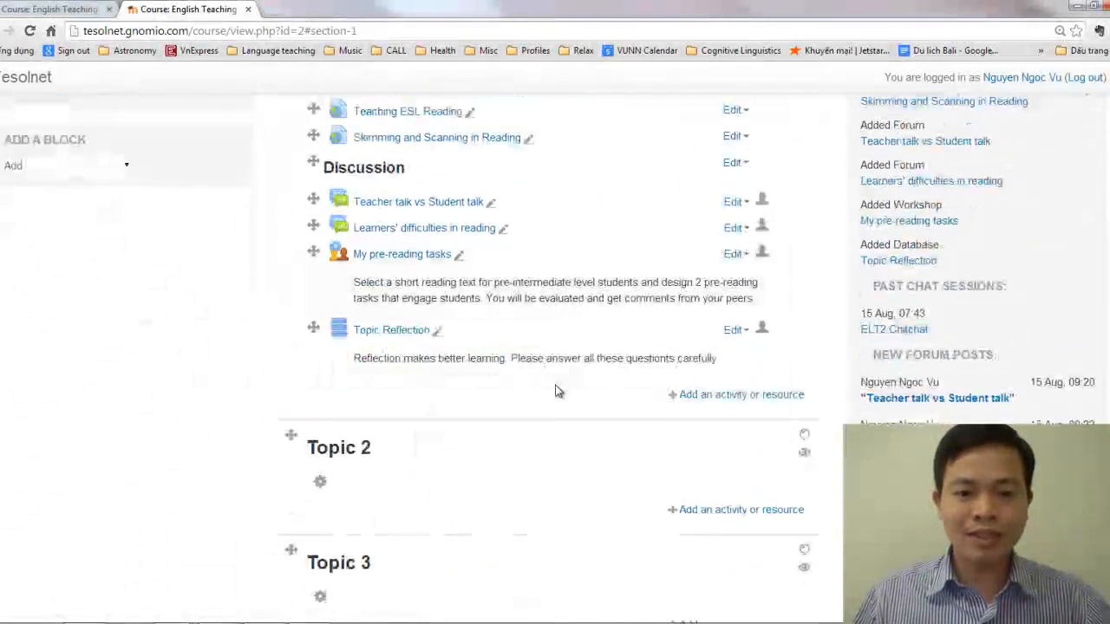
{"action": "middle_click", "coordinate": [411, 201]}
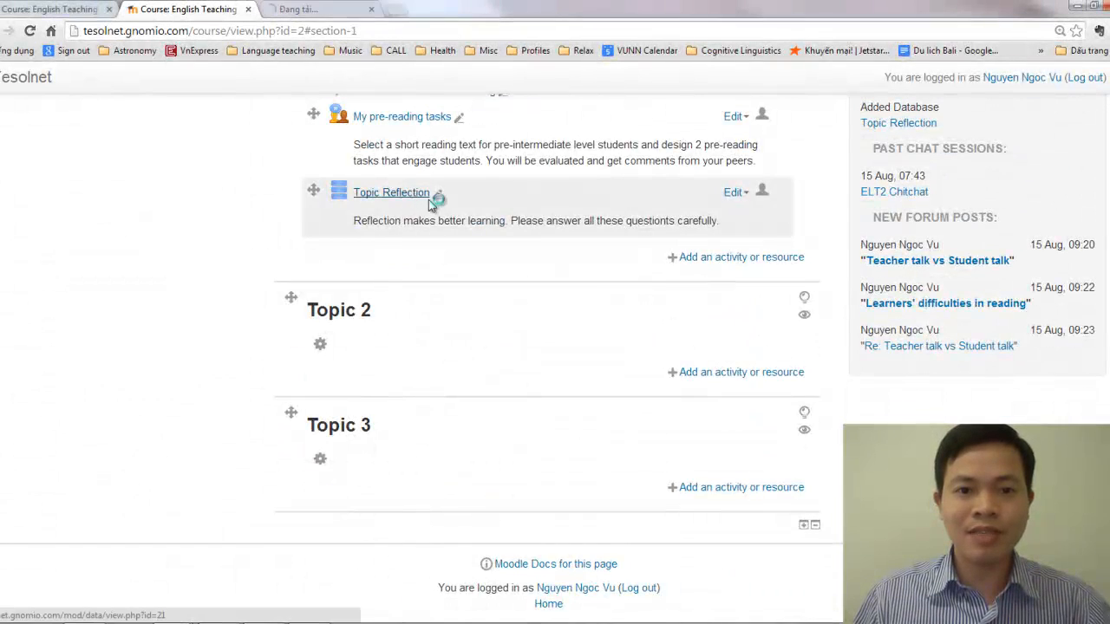
{"action": "left_click", "coordinate": [319, 9]}
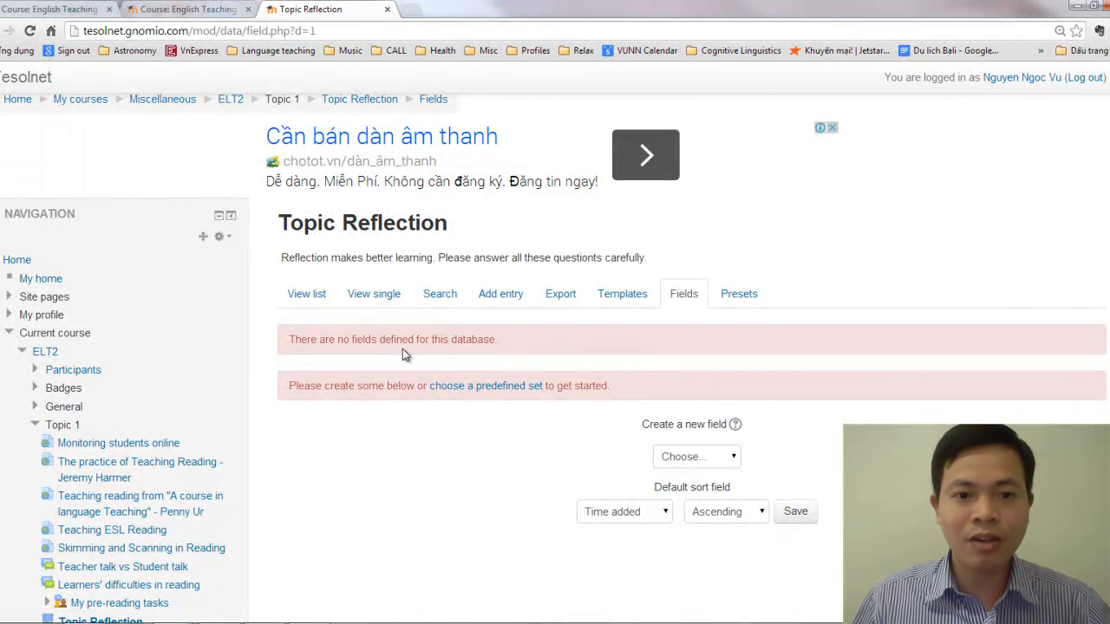
Create a Text area field for the database and name it "What are the key concepts you have learnt today?"
{"action": "scroll", "coordinate": [542, 416], "scroll_direction": "down", "scroll_amount": 1}
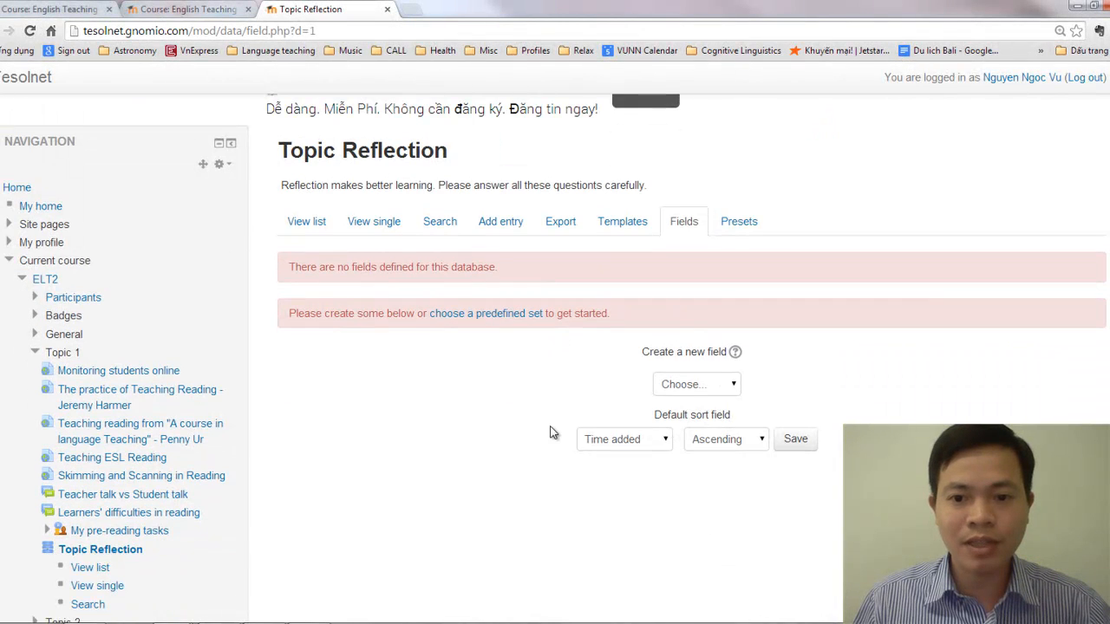
{"action": "left_click", "coordinate": [687, 389]}
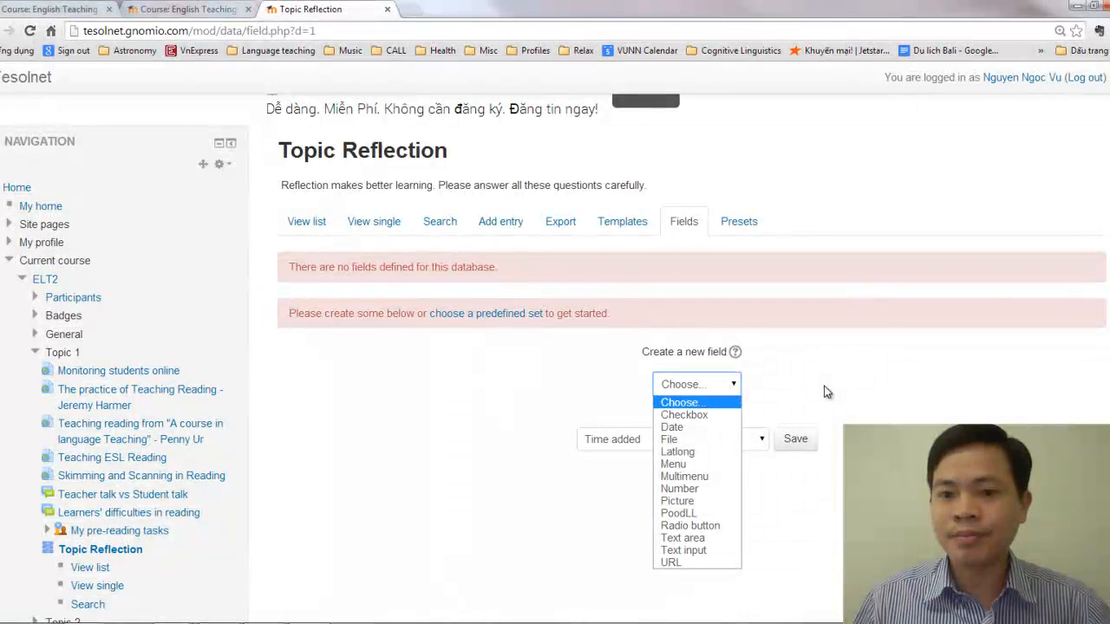
{"action": "left_click", "coordinate": [695, 542]}
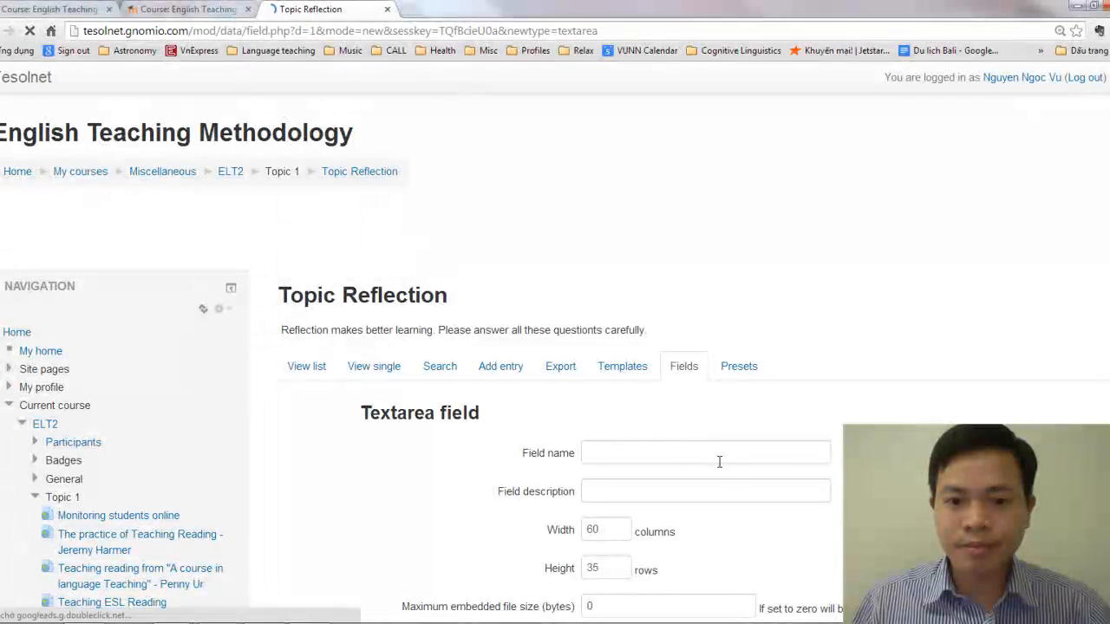
{"action": "left_click", "coordinate": [688, 458]}
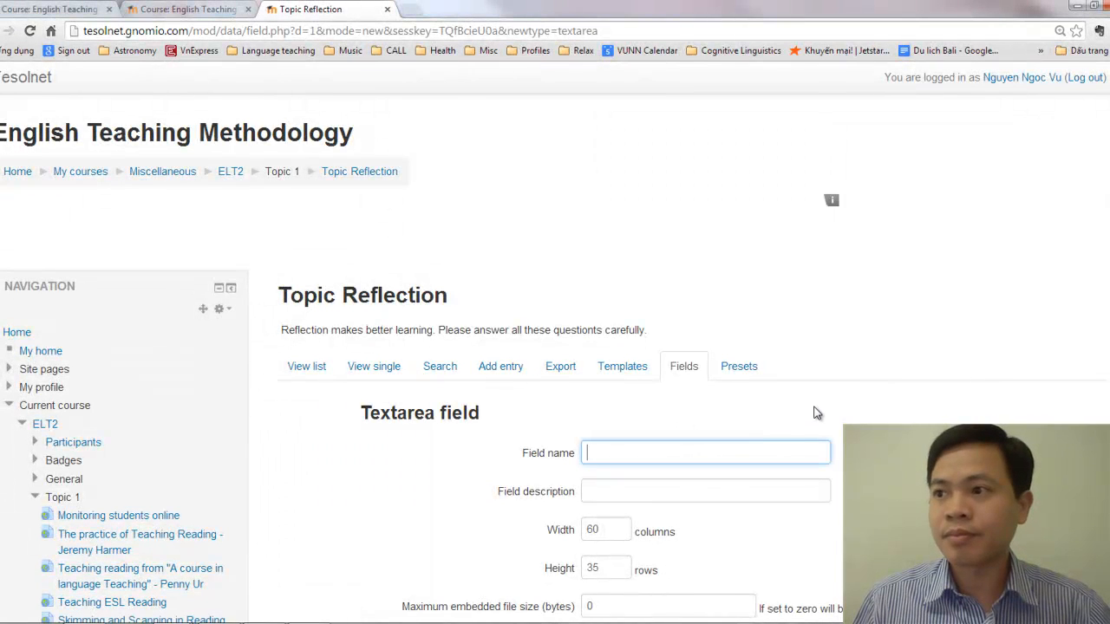
{"action": "scroll", "coordinate": [815, 411], "scroll_direction": "down", "scroll_amount": 3}
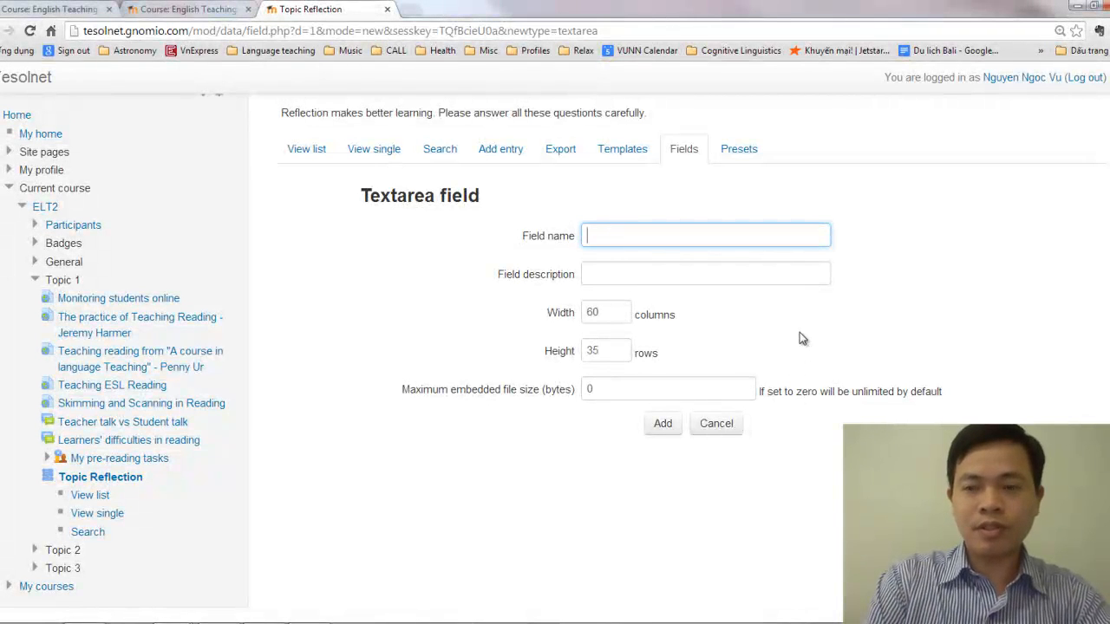
{"action": "type", "text": "What a"}
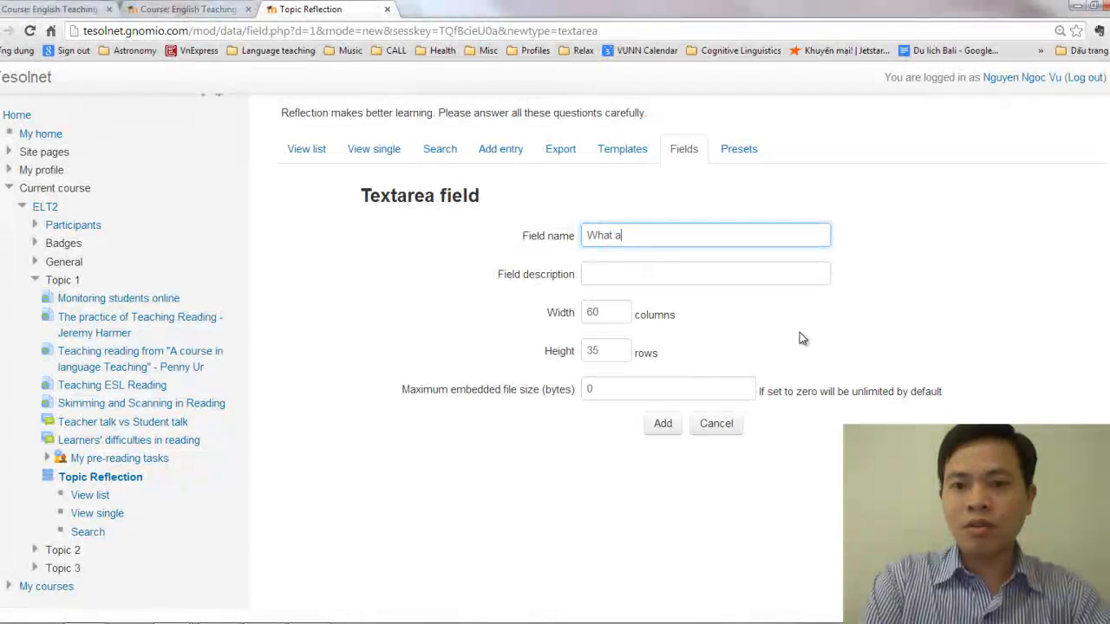
{"action": "type", "text": "re the key concent"}
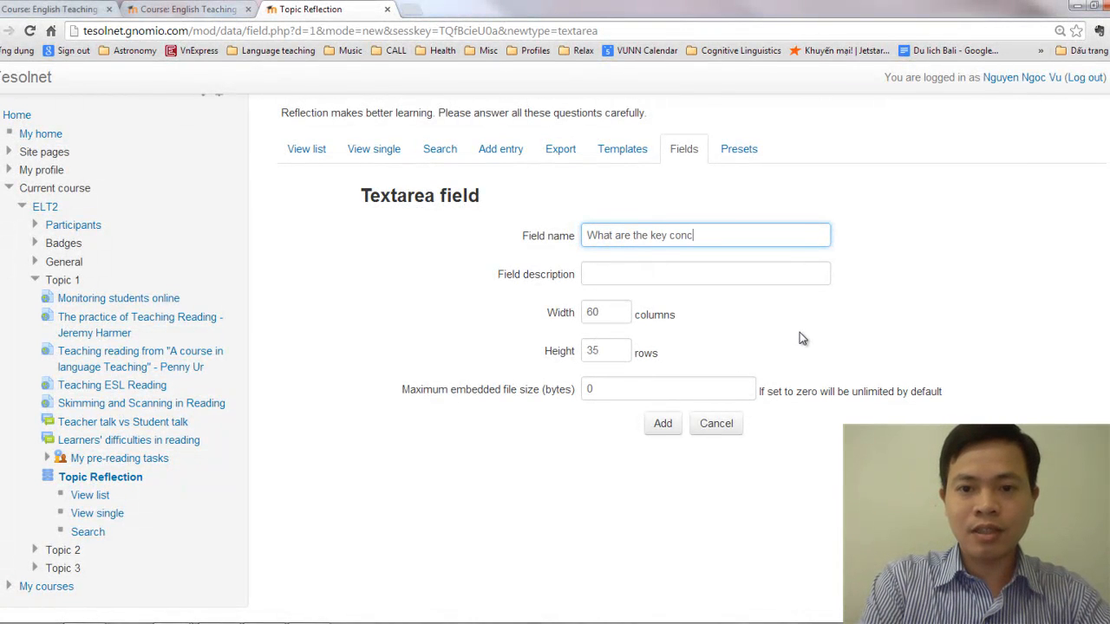
{"action": "key", "text": "BackSpace"}
{"action": "key", "text": "BackSpace"}
{"action": "type", "text": "pts "}
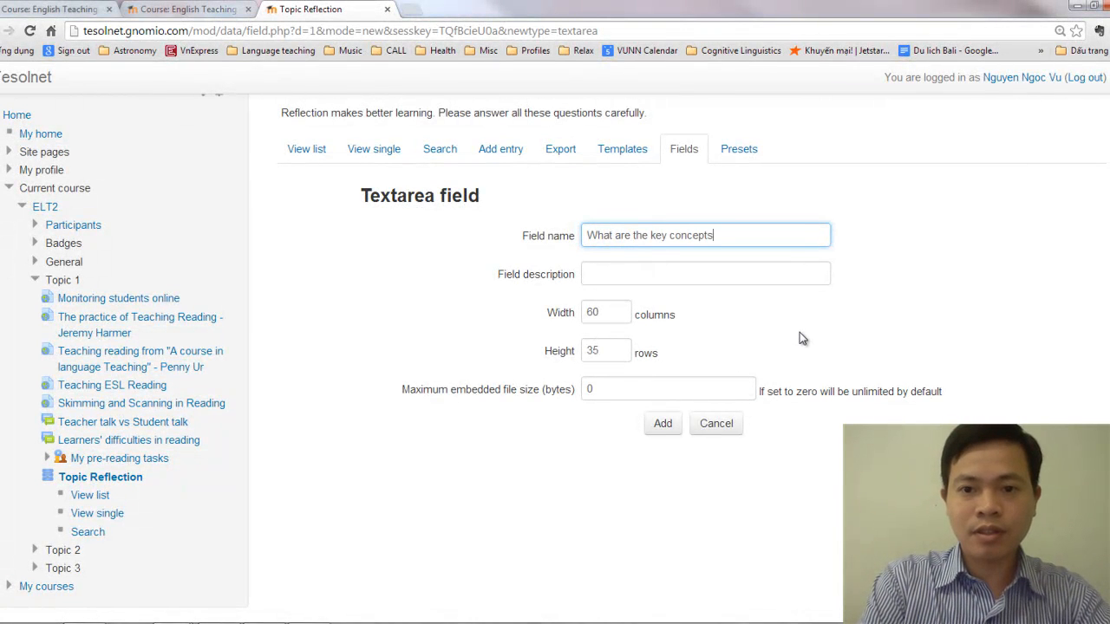
{"action": "type", "text": "you have lear"}
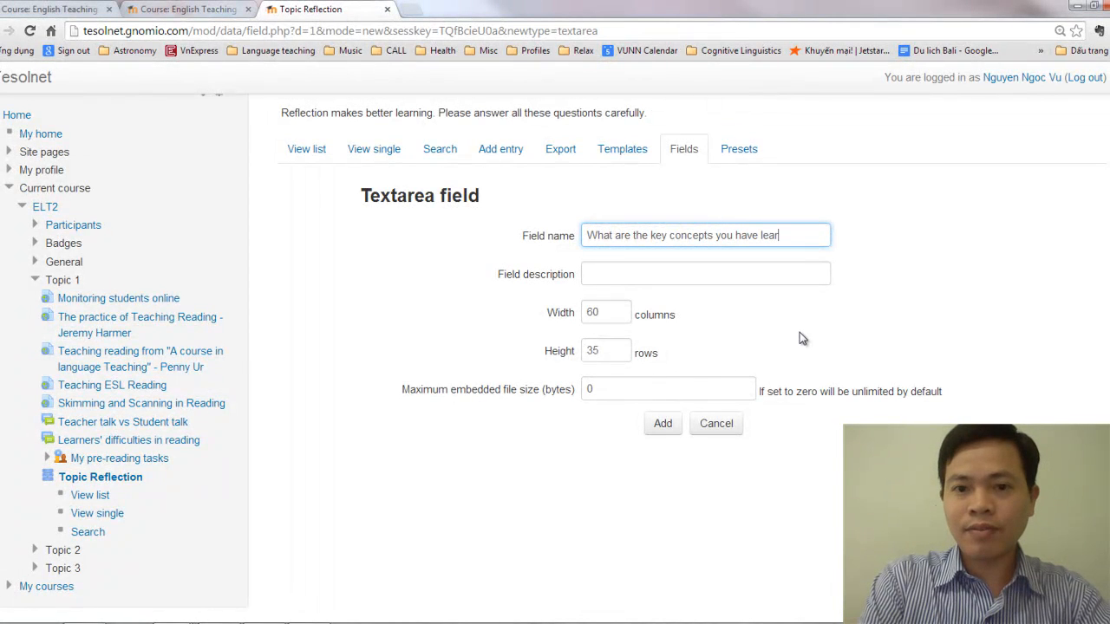
{"action": "type", "text": "nt today"}
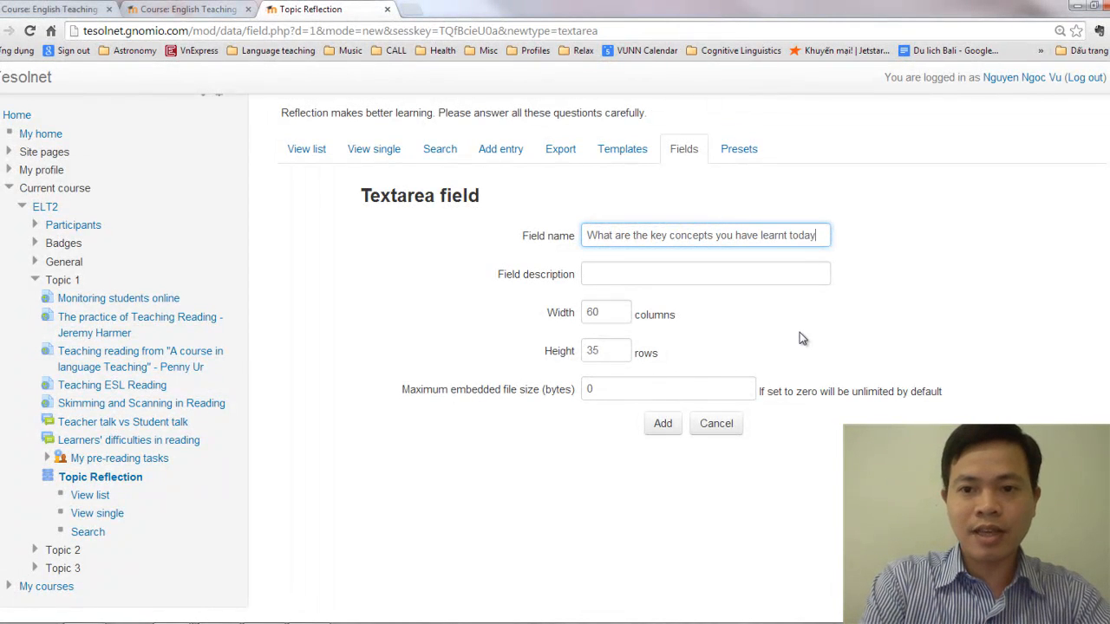
{"action": "type", "text": "?"}
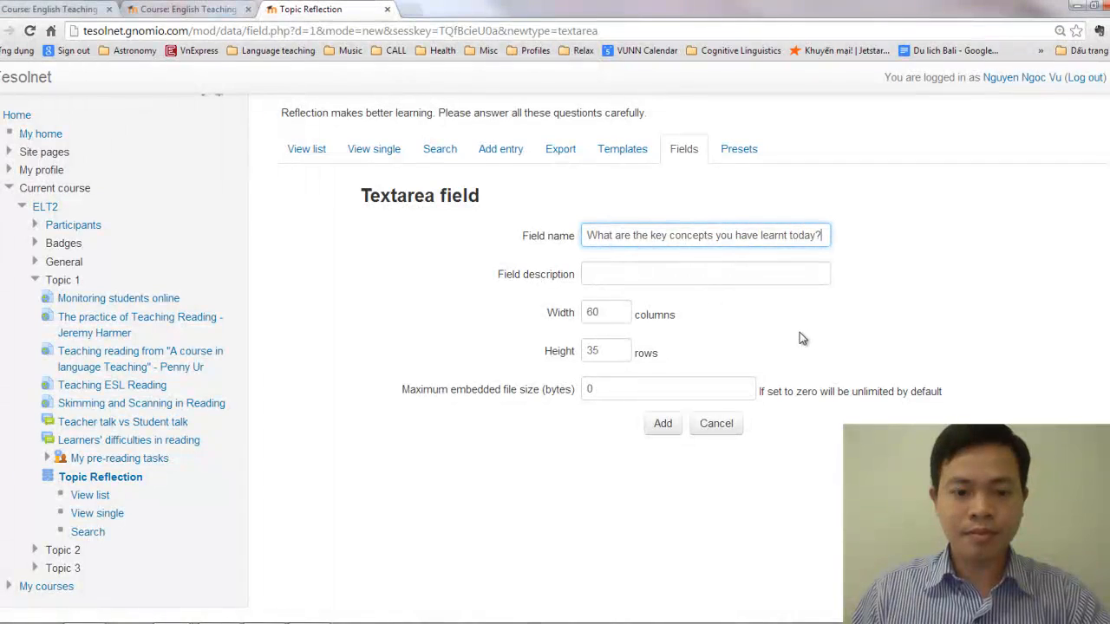
Copy the field name "What are the key concepts you have learnt today?" into the field description and add the field
{"action": "key", "text": "ctrl+a"}
{"action": "key", "text": "ctrl+c"}
{"action": "key", "text": "Tab"}
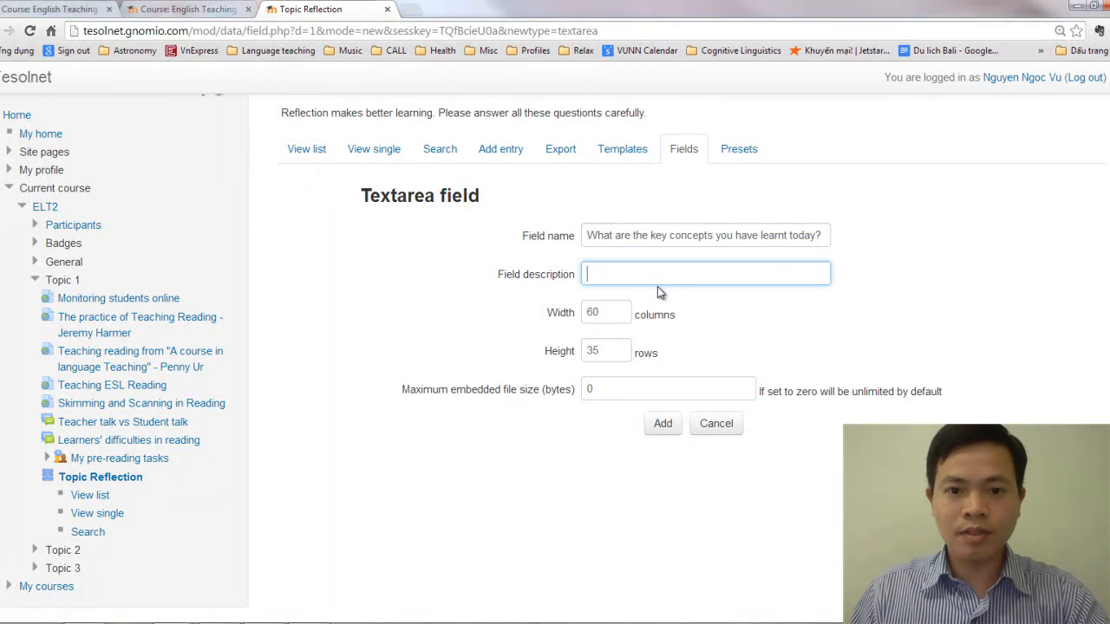
{"action": "key", "text": "ctrl+v"}
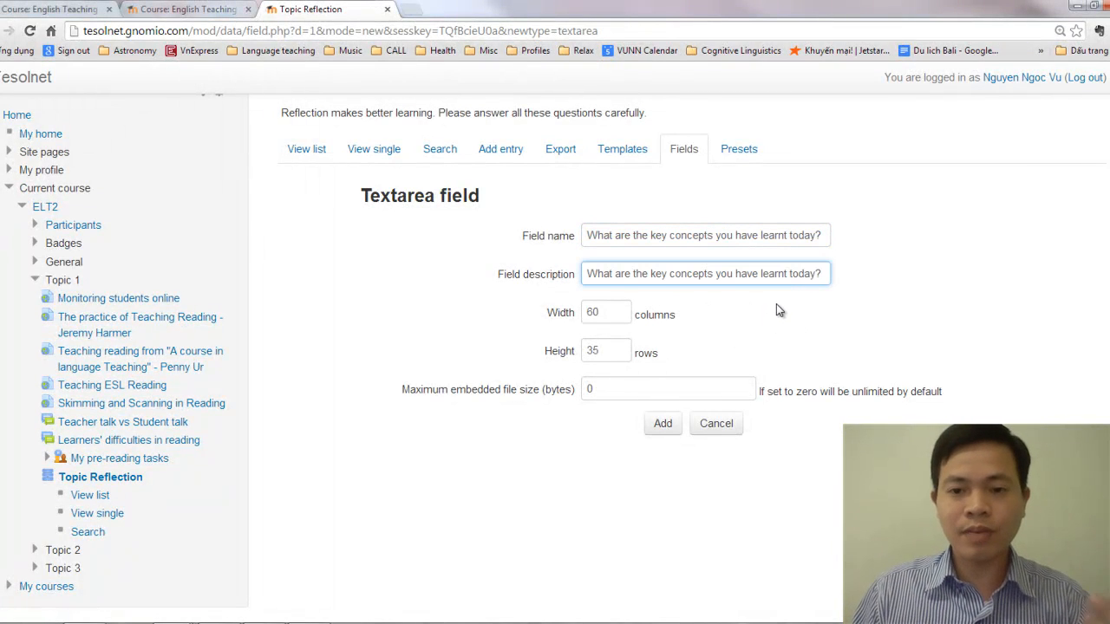
{"action": "left_click", "coordinate": [662, 428]}
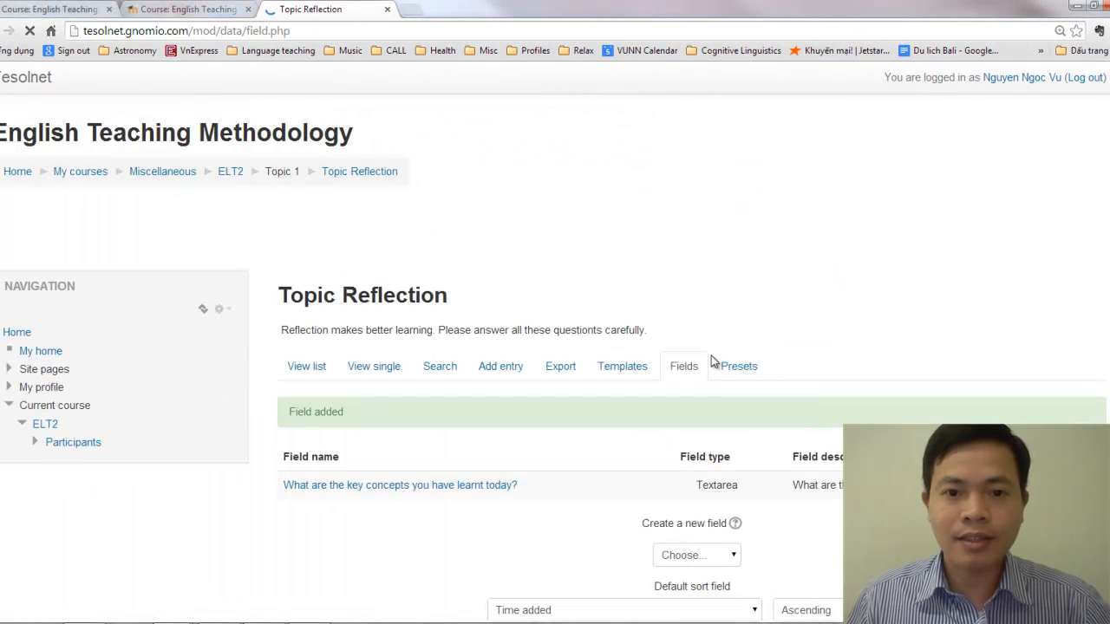
Create a second Text area field for the database and name it "What do you like and not like about today's session?"
{"action": "scroll", "coordinate": [708, 347], "scroll_direction": "down", "scroll_amount": 3}
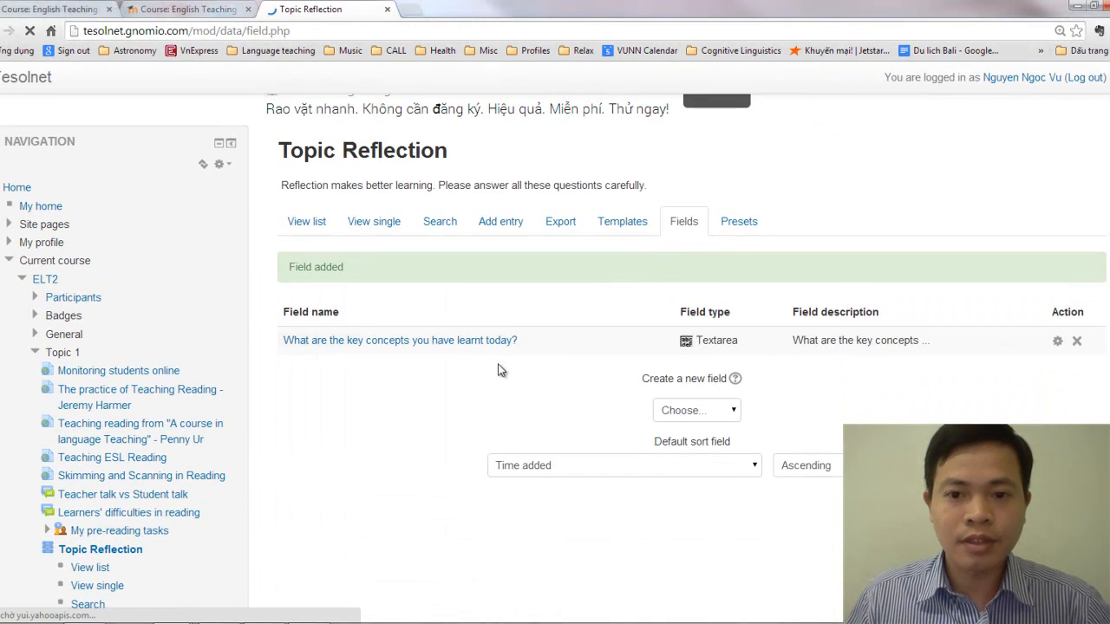
{"action": "left_click", "coordinate": [718, 420]}
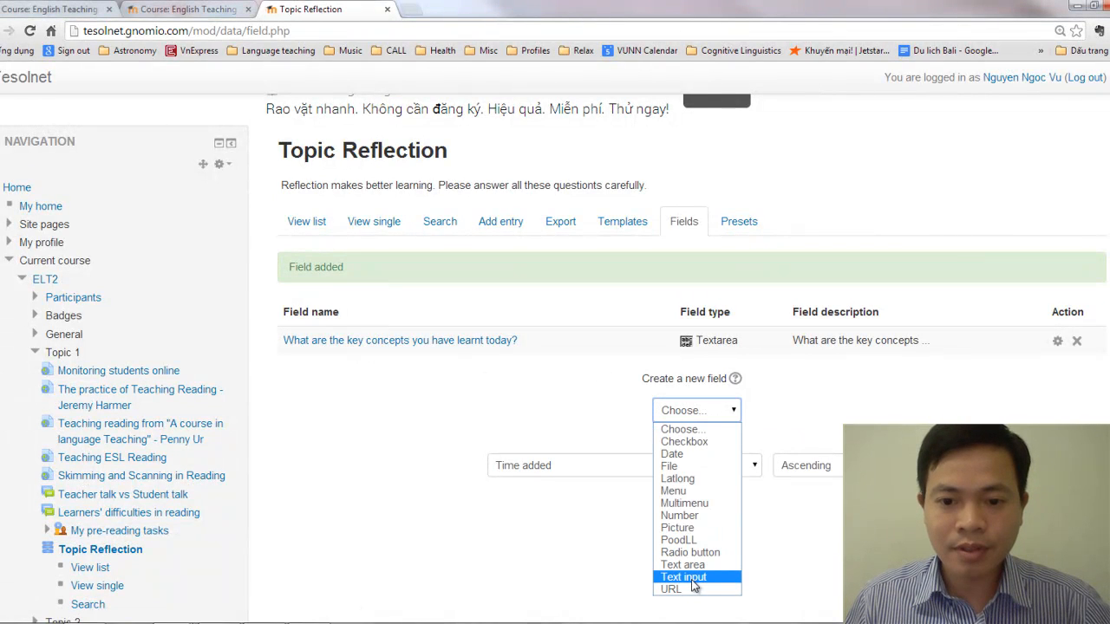
{"action": "left_click", "coordinate": [690, 566]}
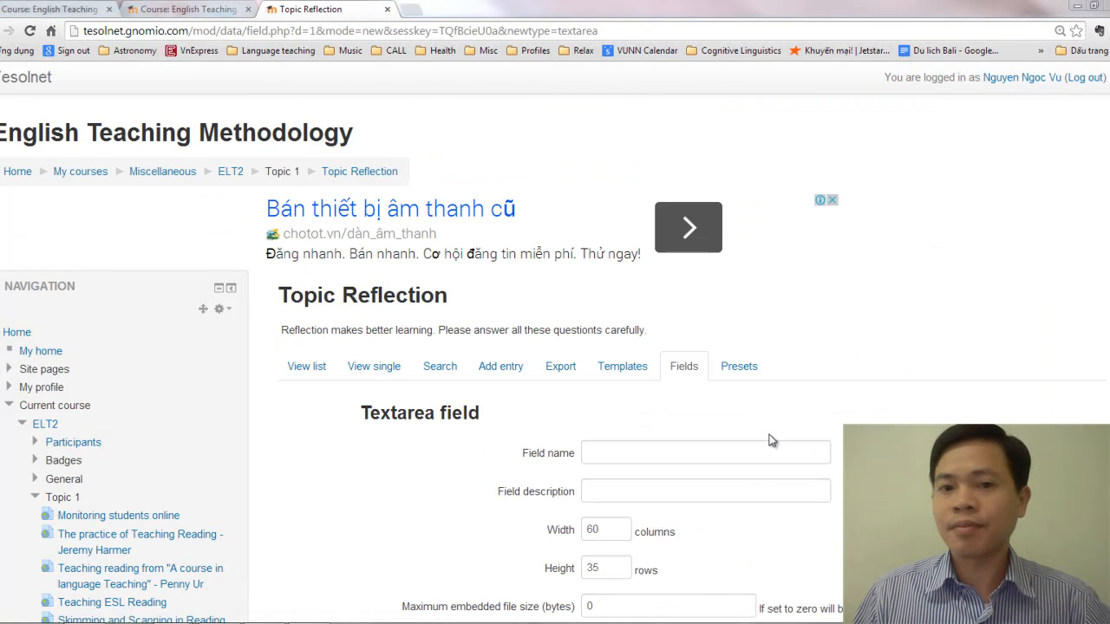
{"action": "left_click", "coordinate": [641, 450]}
{"action": "type", "text": "Wha"}
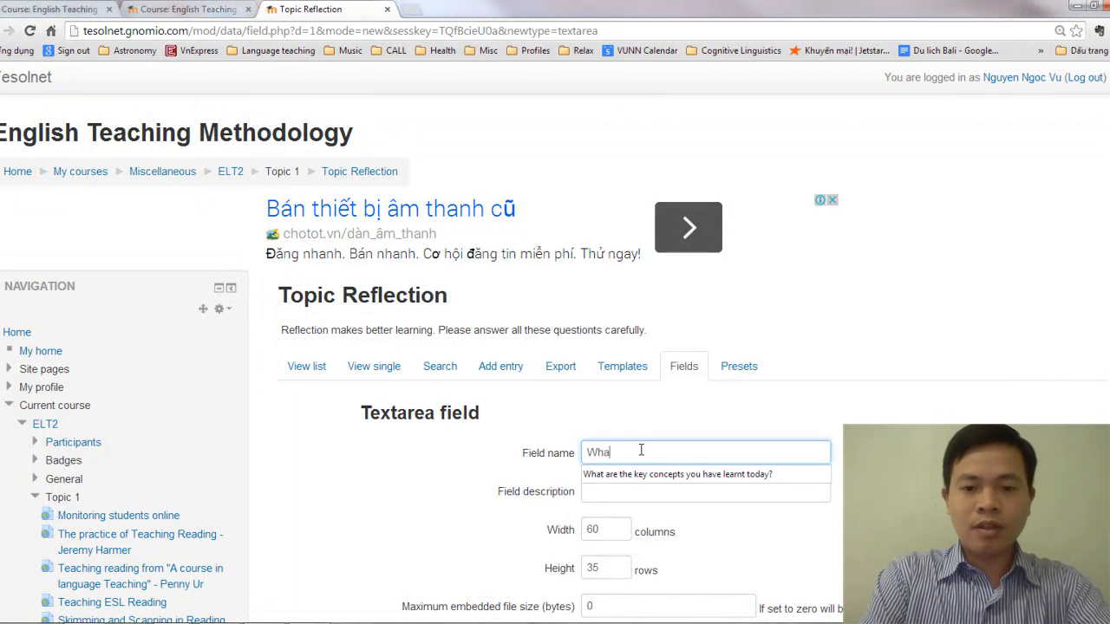
{"action": "type", "text": "t do you lik"}
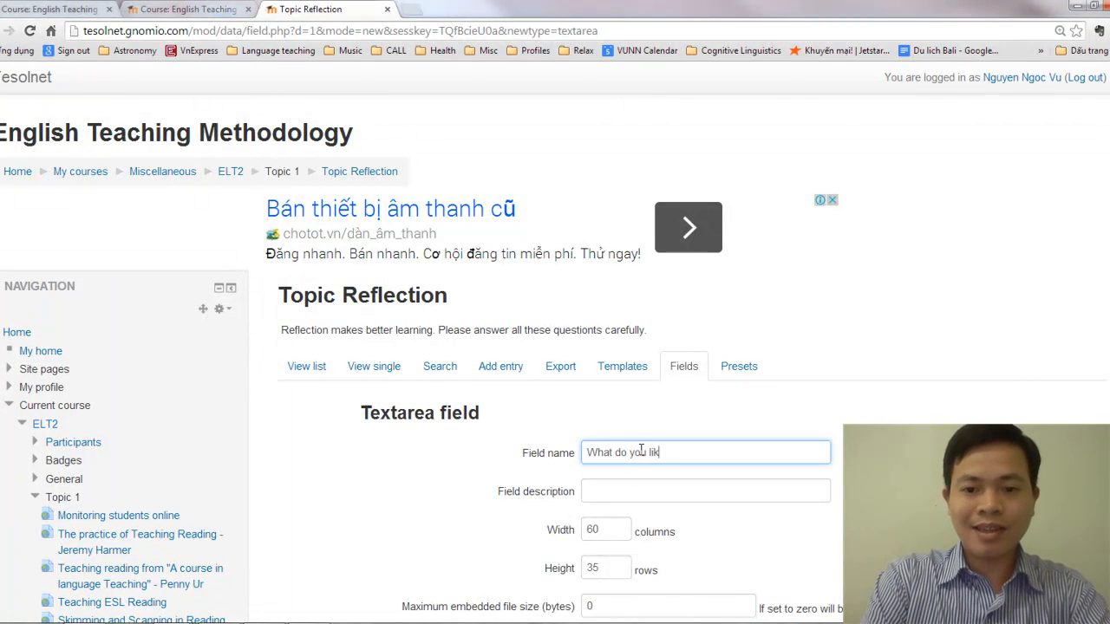
{"action": "type", "text": "e and not like about today's session"}
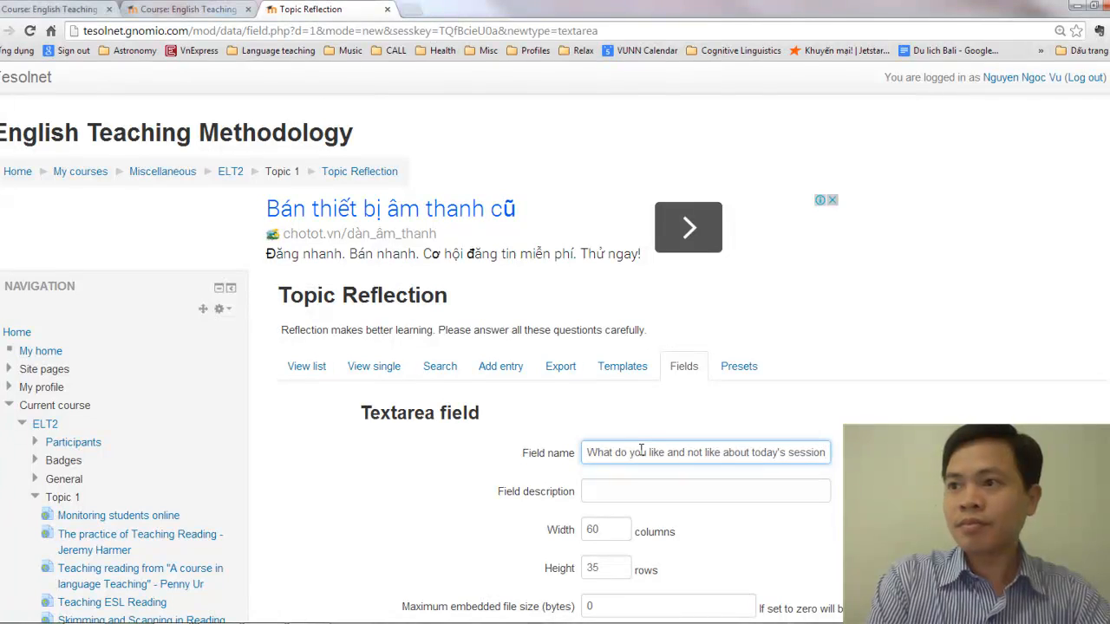
{"action": "type", "text": "?"}
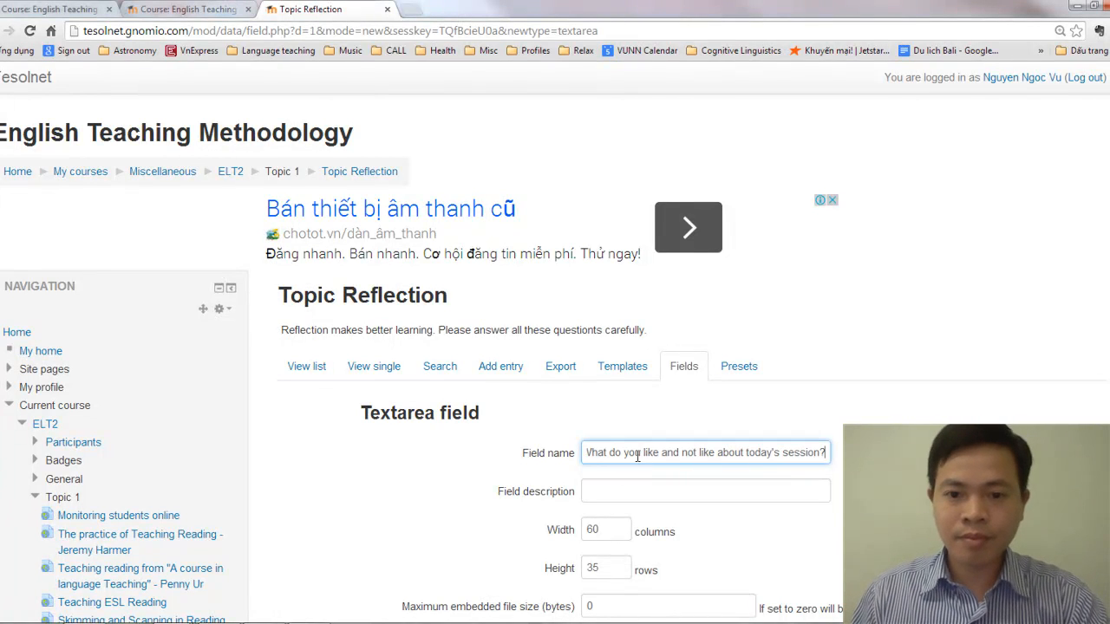
Copy the field name "What do you like and not like about today's session?" into the field description and add the field
{"action": "triple_click", "coordinate": [638, 452]}
{"action": "key", "text": "ctrl+c"}
{"action": "left_click", "coordinate": [637, 484]}
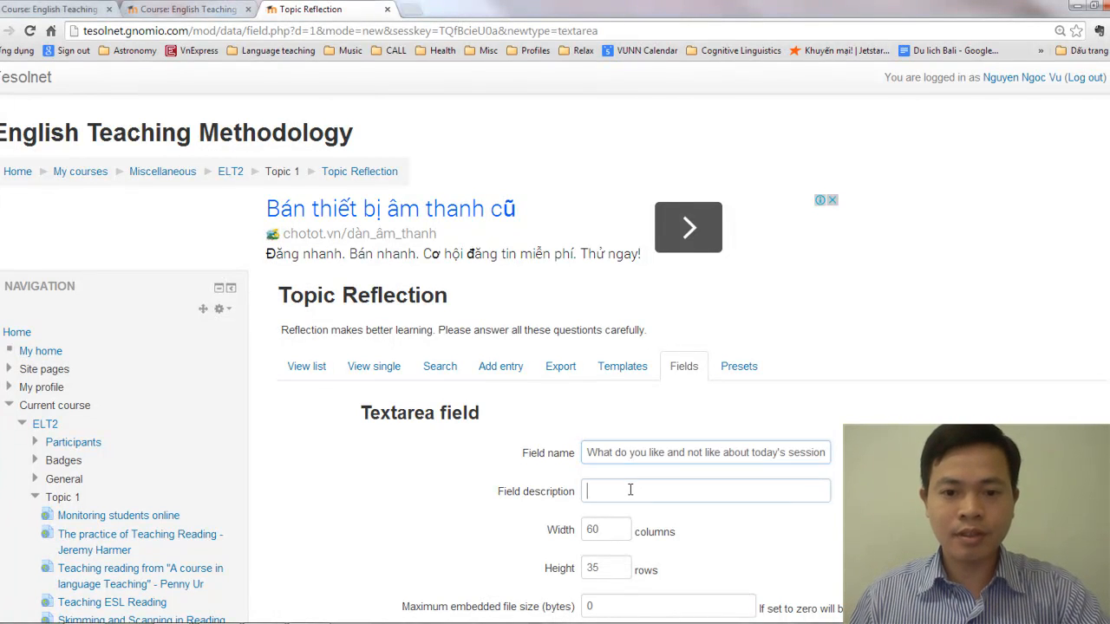
{"action": "key", "text": "ctrl+v"}
{"action": "scroll", "coordinate": [668, 464], "scroll_direction": "down", "scroll_amount": 3}
{"action": "left_click", "coordinate": [664, 425]}
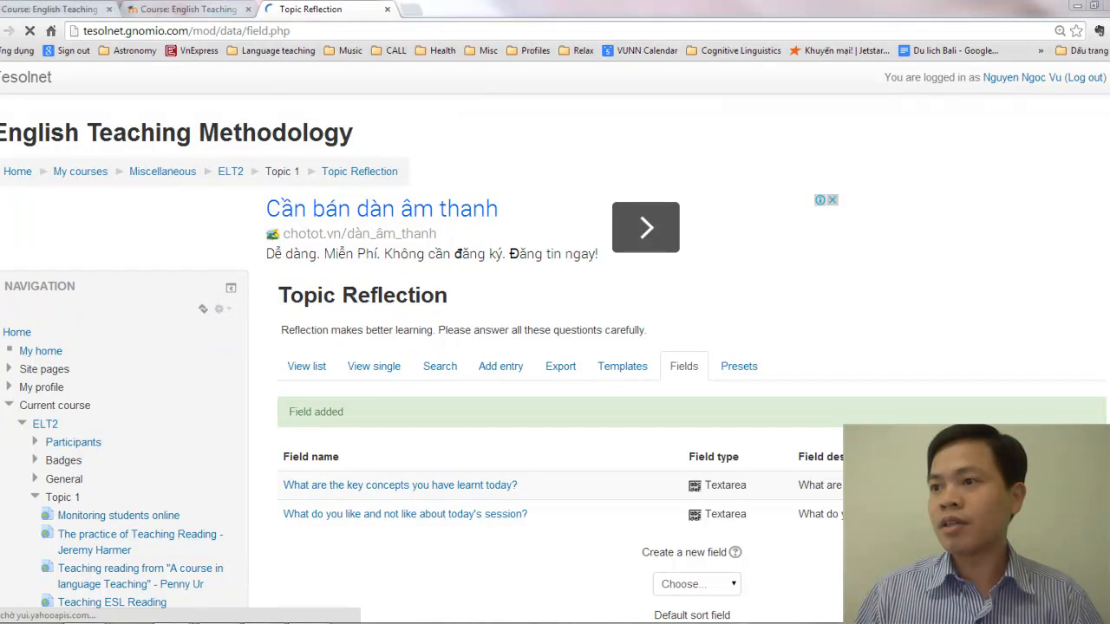
Create a third Text area field for the database and name it "What difficulties did you have during the session?"
{"action": "scroll", "coordinate": [598, 499], "scroll_direction": "down", "scroll_amount": 1}
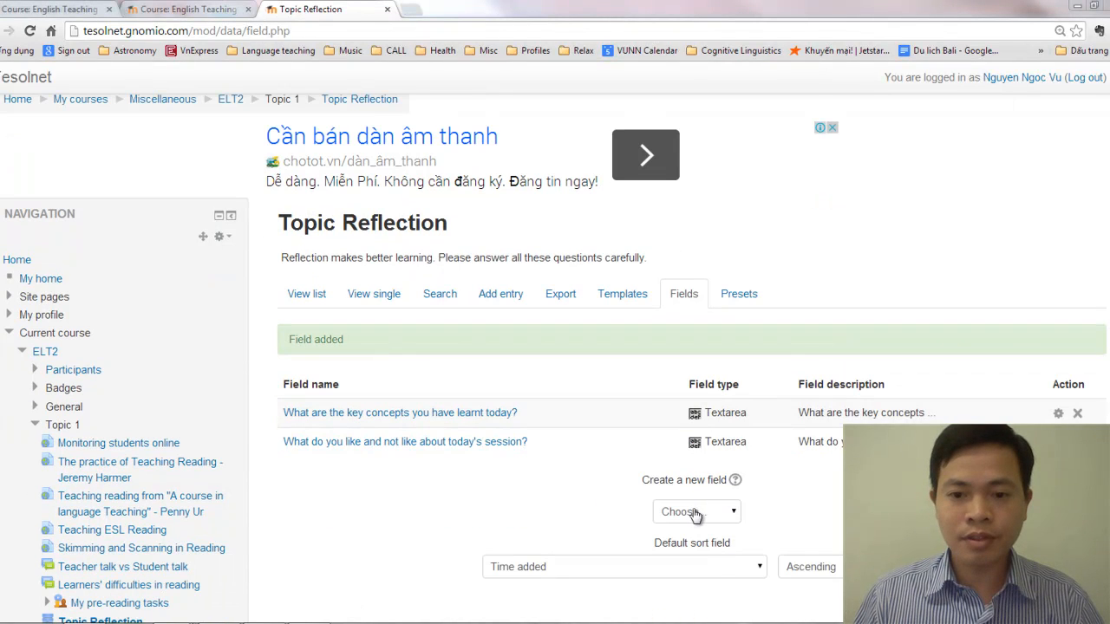
{"action": "left_click", "coordinate": [696, 512]}
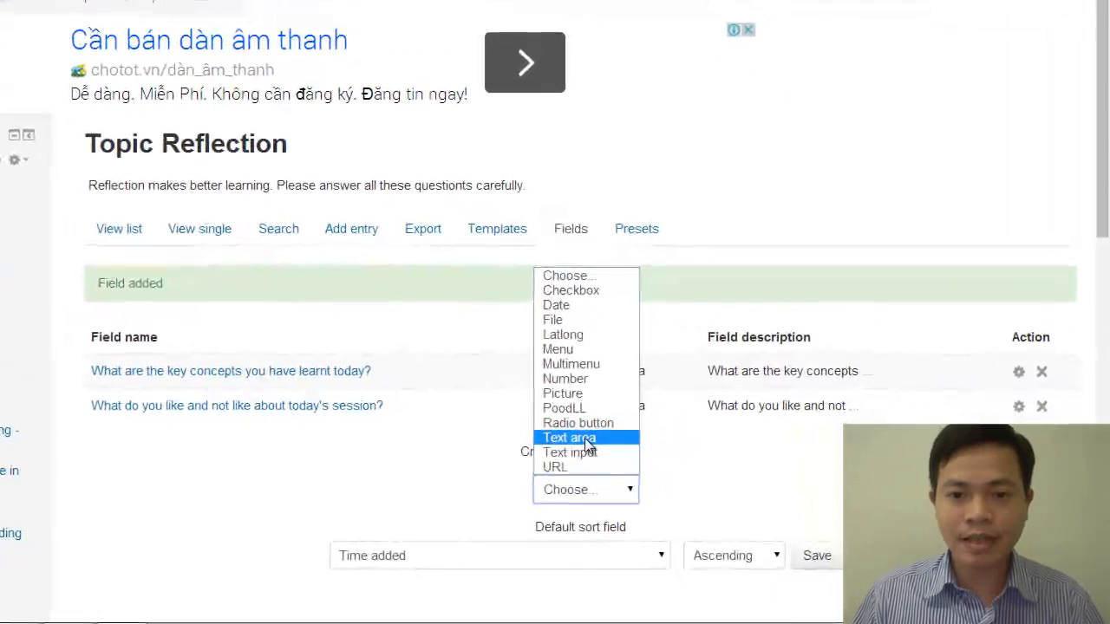
{"action": "left_click", "coordinate": [694, 469]}
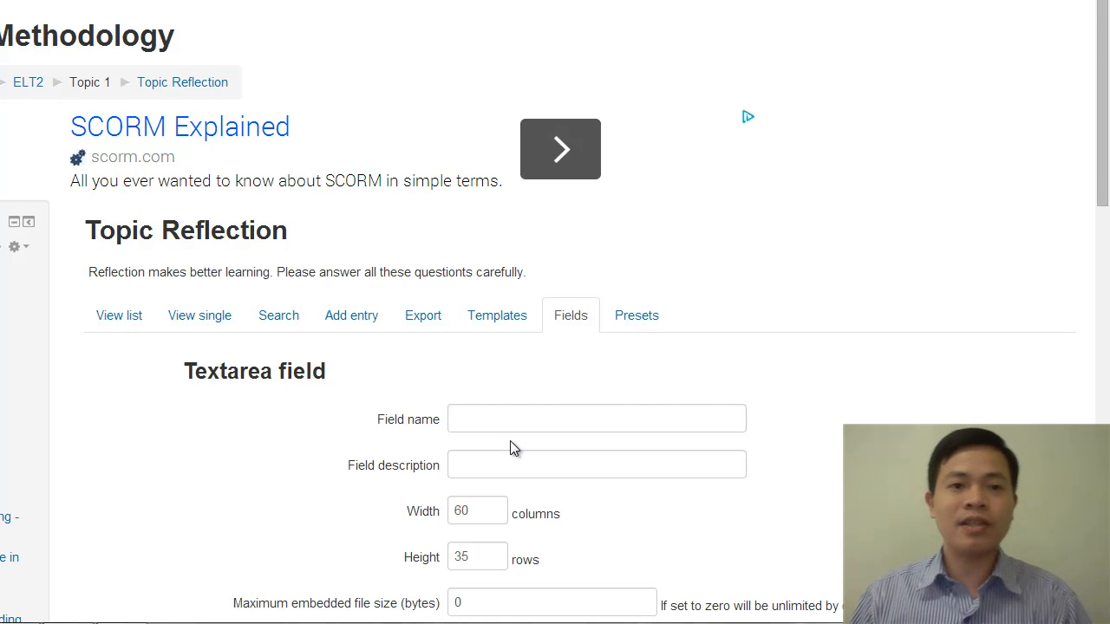
{"action": "left_click", "coordinate": [507, 417]}
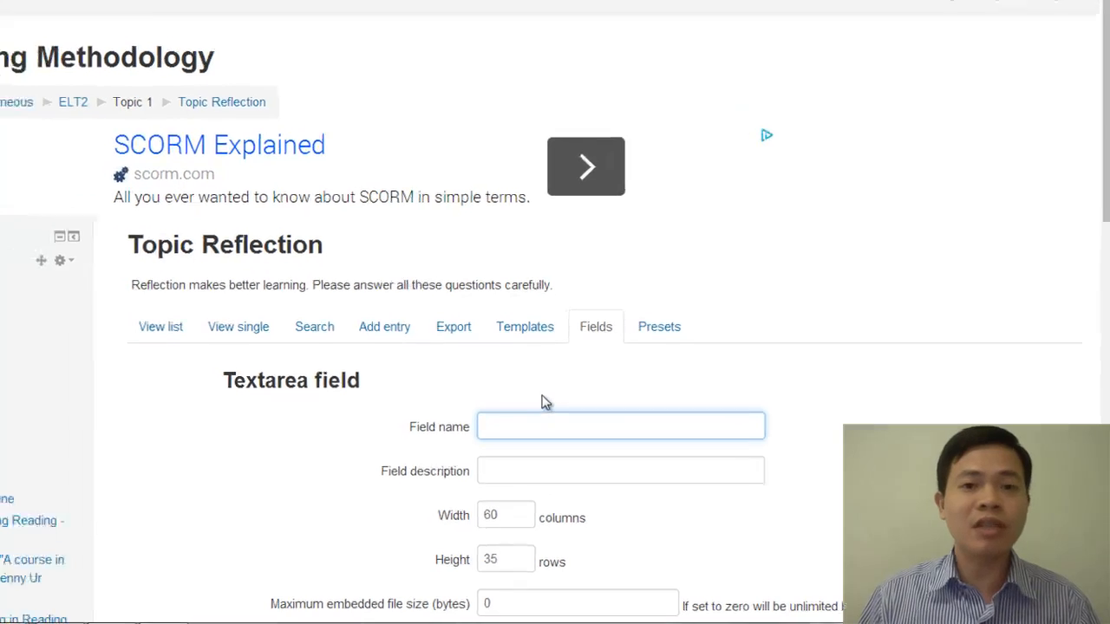
{"action": "scroll", "coordinate": [631, 429], "scroll_direction": "down", "scroll_amount": 2}
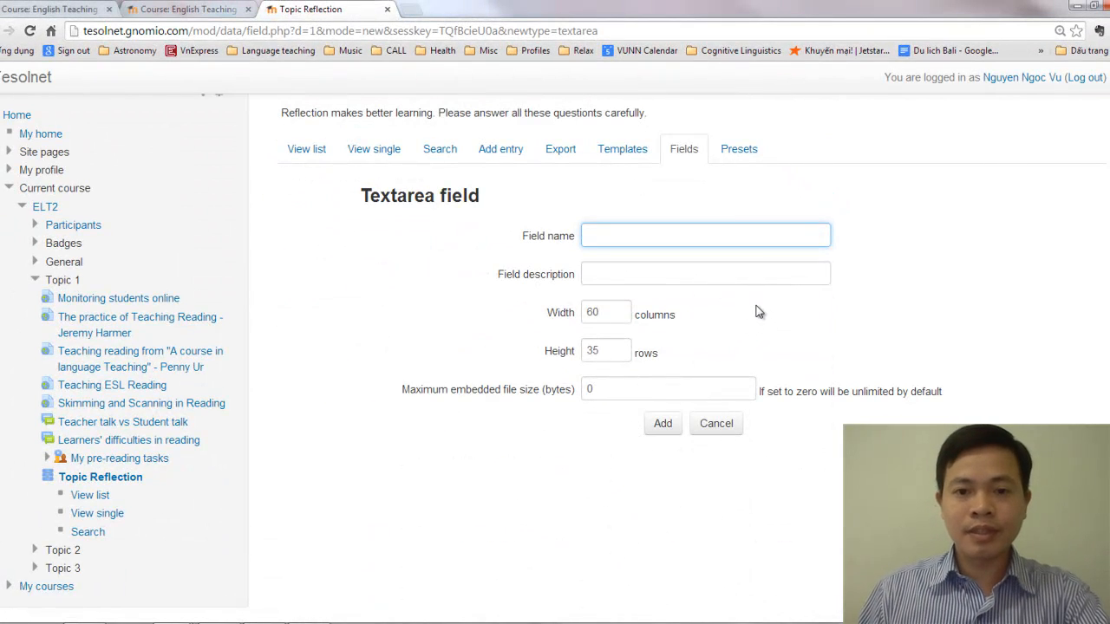
{"action": "key", "text": "alt+Tab"}
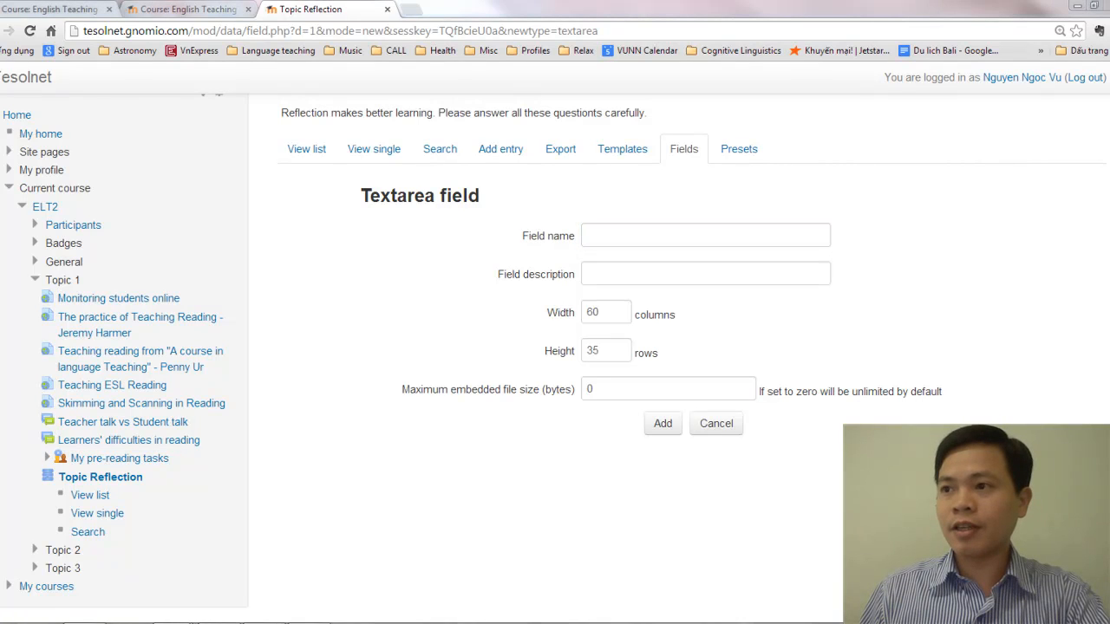
{"action": "left_click", "coordinate": [597, 236]}
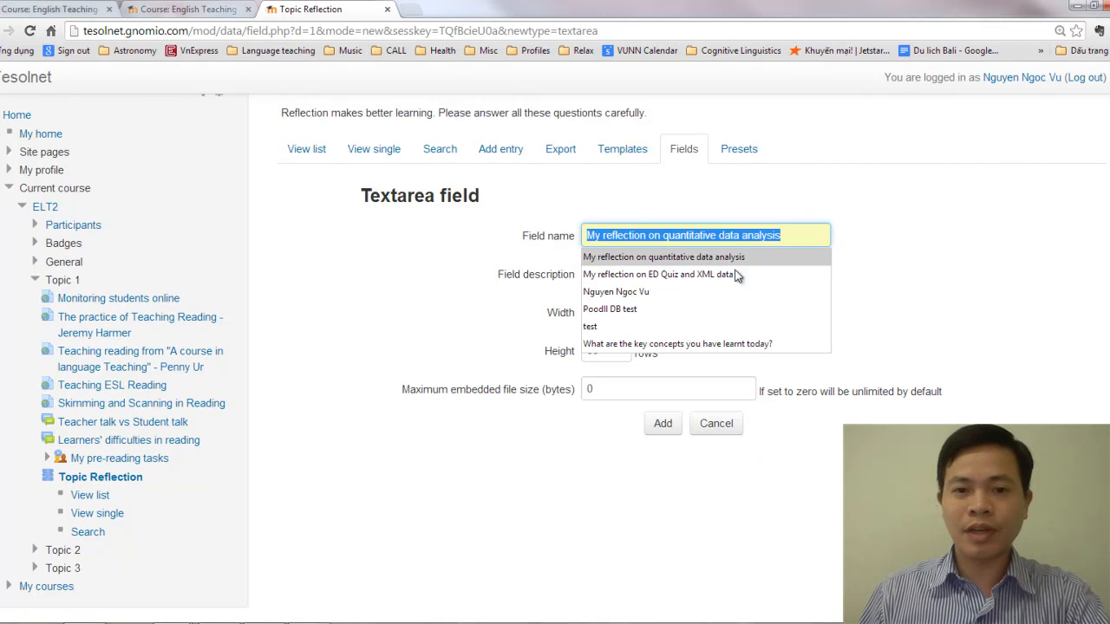
{"action": "left_click", "coordinate": [865, 241]}
{"action": "left_click", "coordinate": [756, 237]}
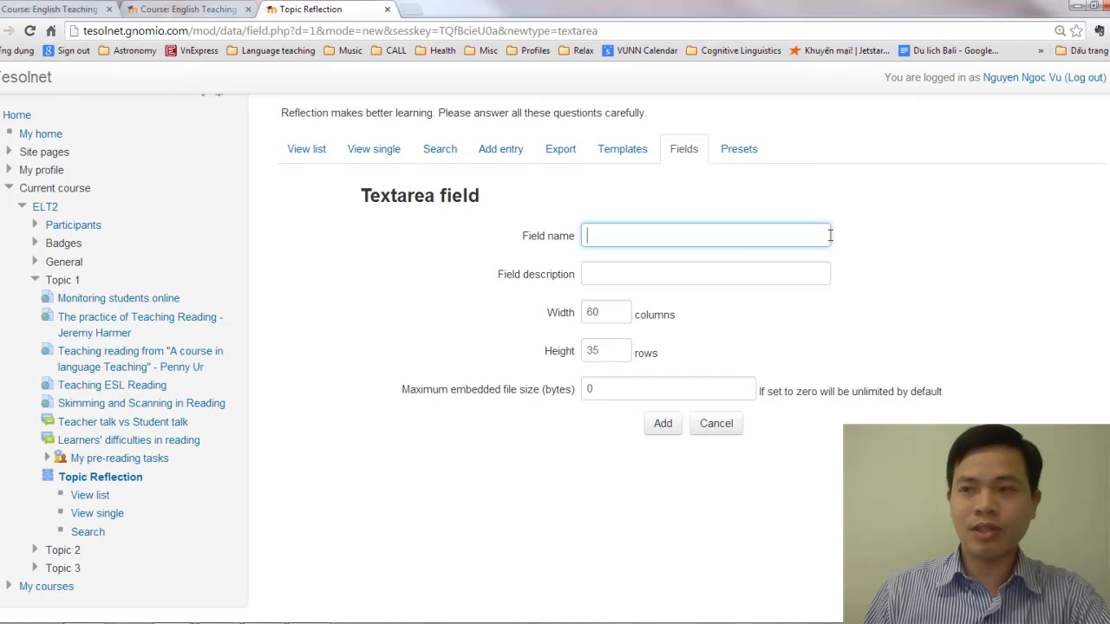
{"action": "type", "text": "W"}
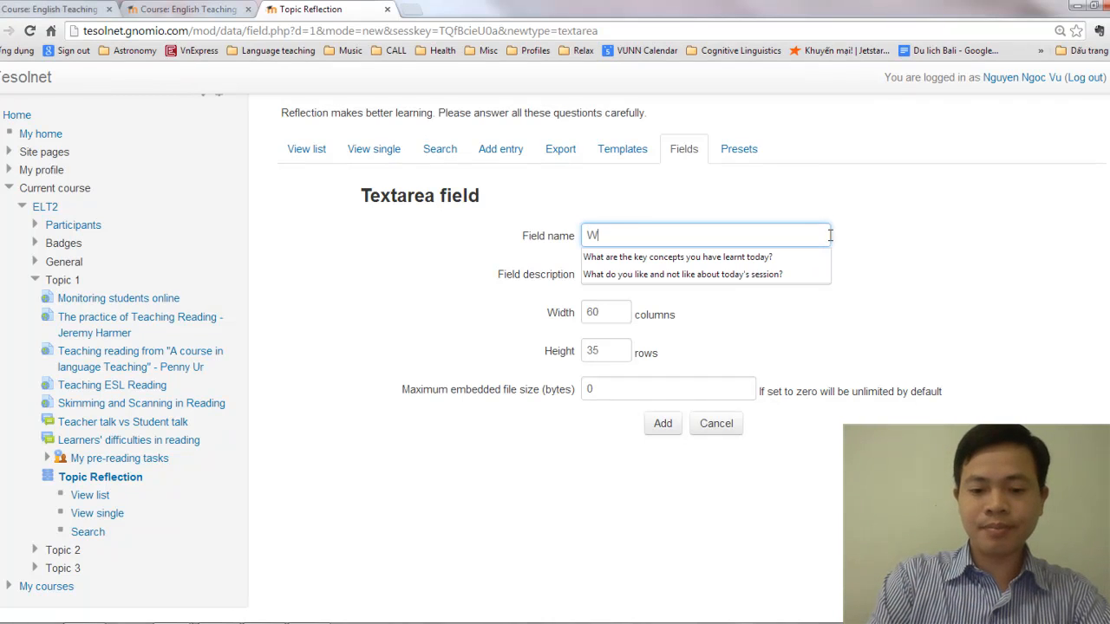
{"action": "type", "text": "hat diffic"}
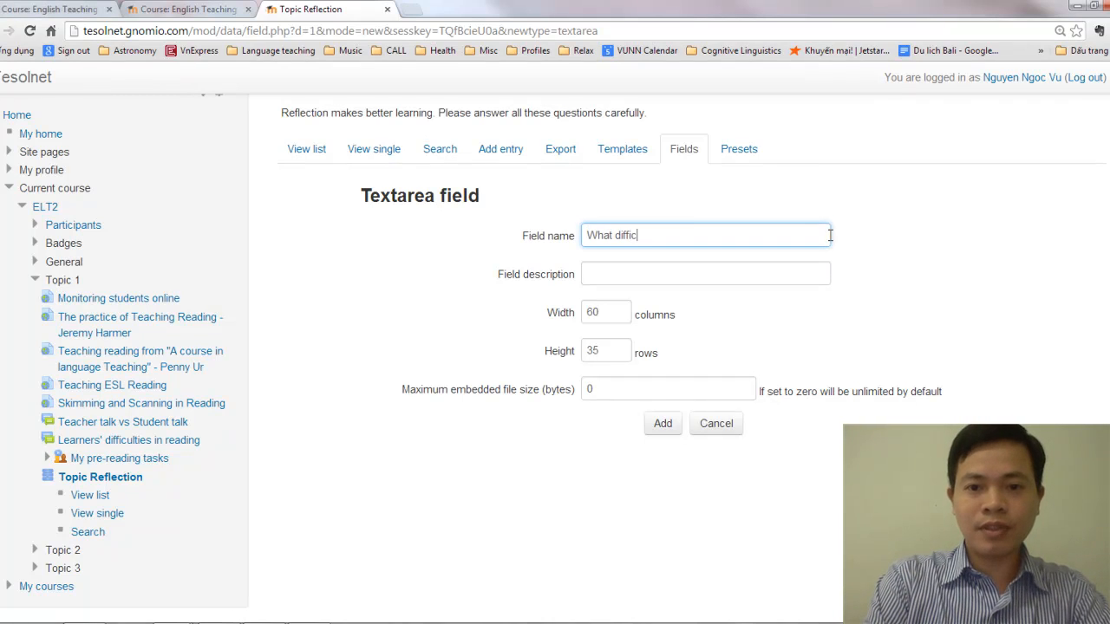
{"action": "type", "text": "ulties did  you have "}
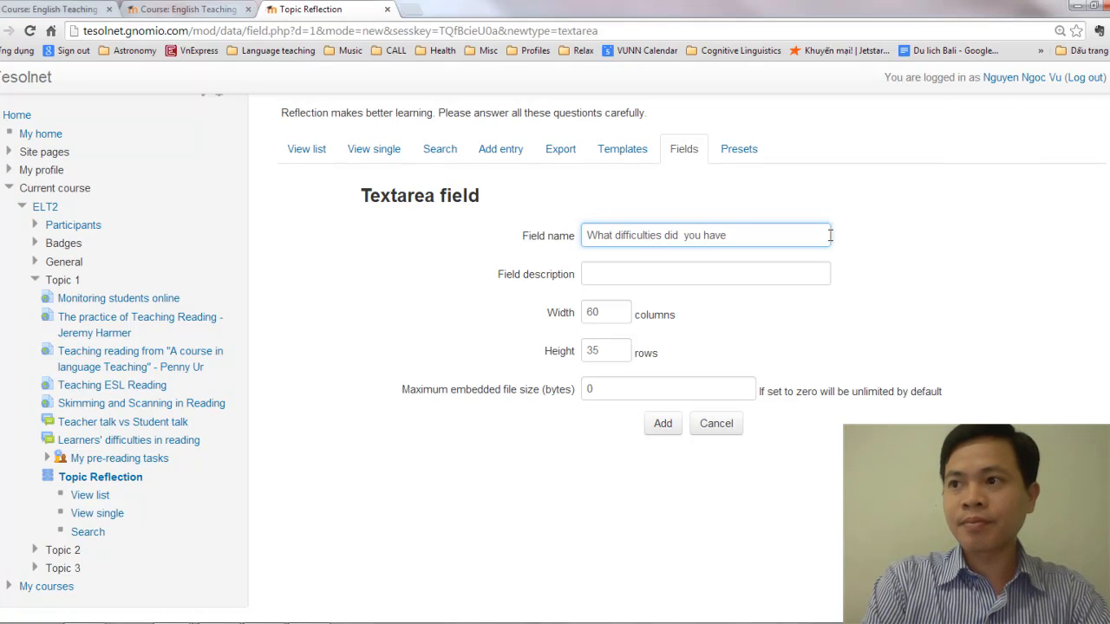
{"action": "type", "text": "duyring"}
{"action": "key", "text": "BackSpace"}
{"action": "key", "text": "BackSpace"}
{"action": "key", "text": "BackSpace"}
{"action": "key", "text": "BackSpace"}
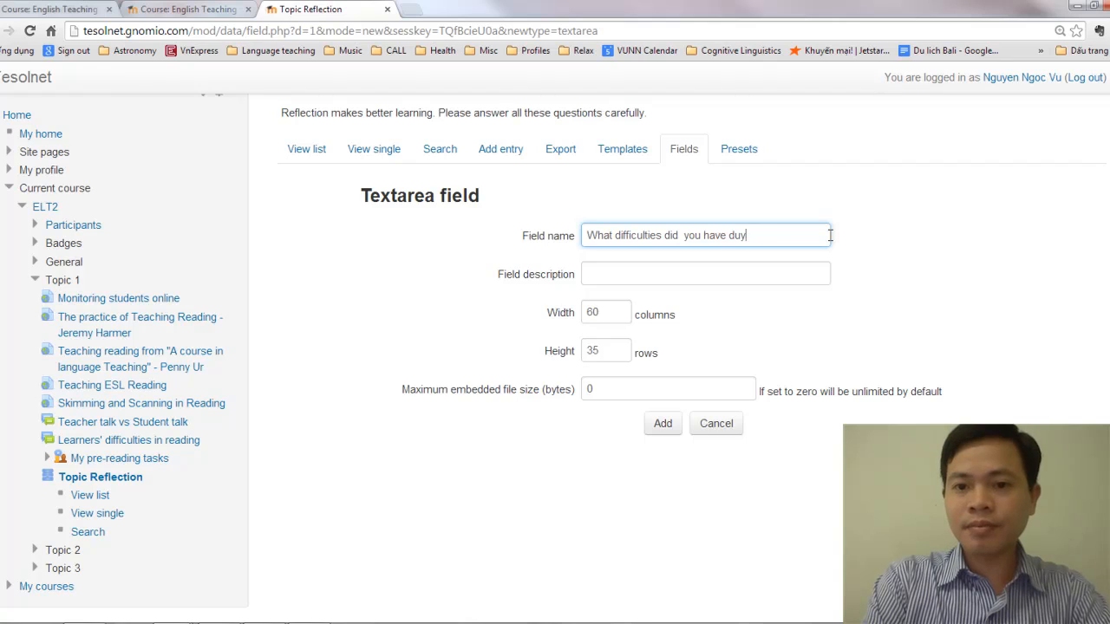
{"action": "type", "text": "ng the session?"}
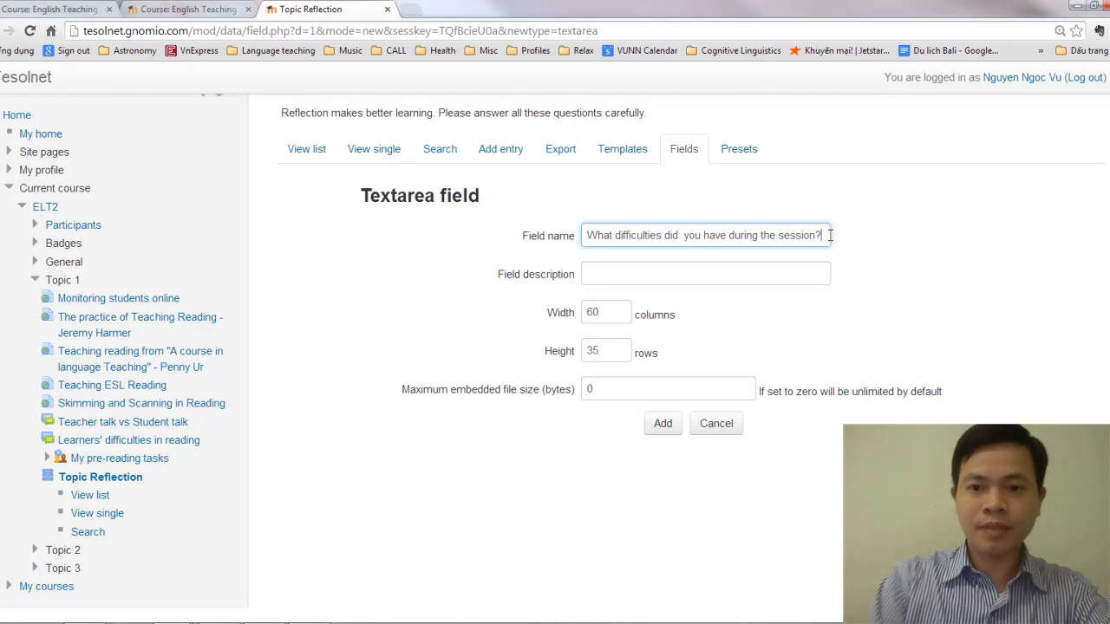
Copy the field name "What difficulties did you have during the session?" into the field description and add the field
{"action": "key", "text": "ctrl+a"}
{"action": "key", "text": "ctrl+c"}
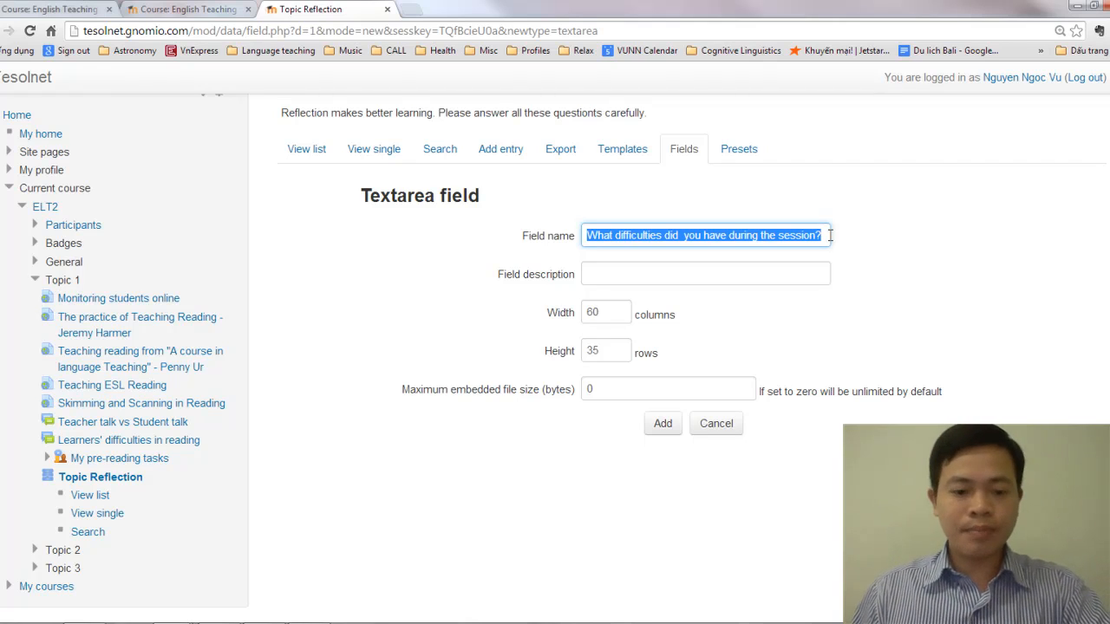
{"action": "left_click", "coordinate": [731, 272]}
{"action": "key", "text": "ctrl+v"}
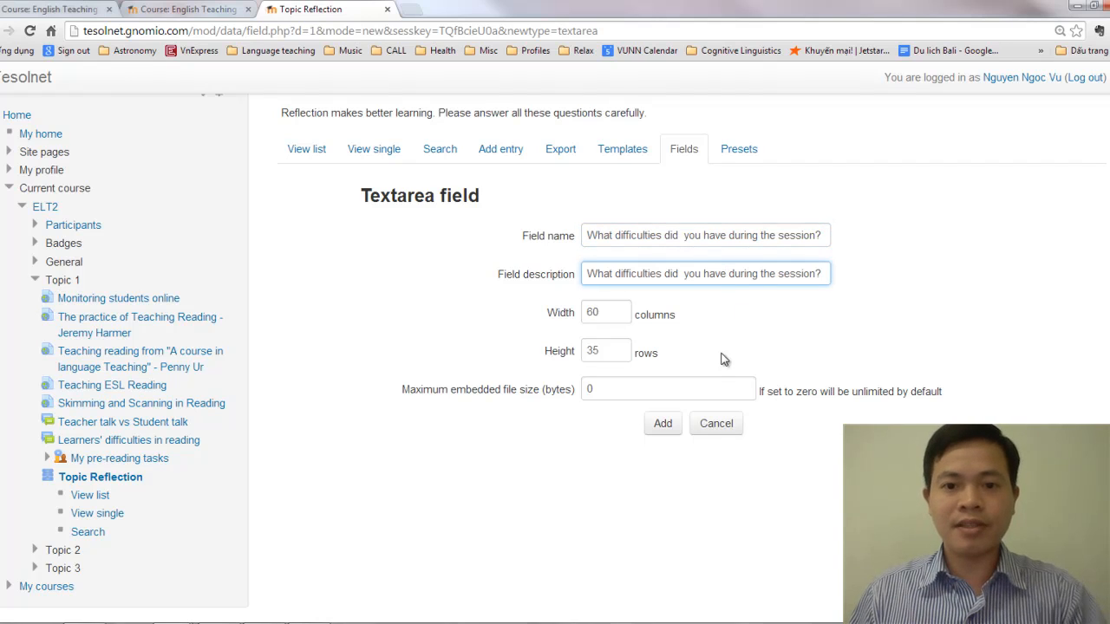
{"action": "left_click", "coordinate": [665, 425]}
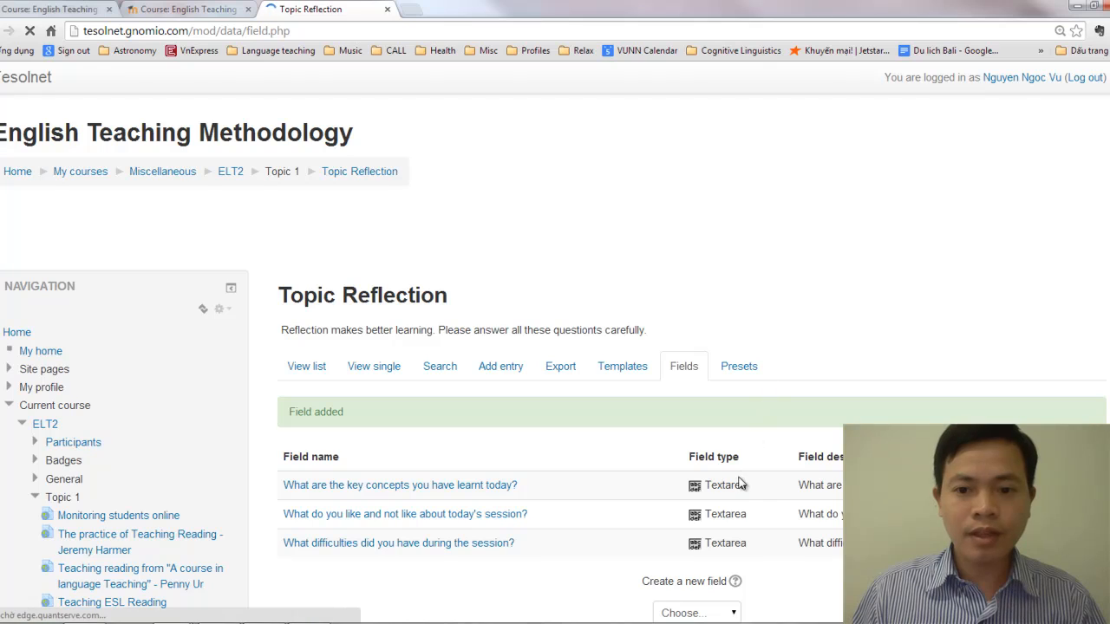
Create a fourth Text area field and name it "How can you apply what you have learnt today to your future teaching or learning?"
{"action": "scroll", "coordinate": [743, 485], "scroll_direction": "down", "scroll_amount": 3}
{"action": "left_click", "coordinate": [700, 395]}
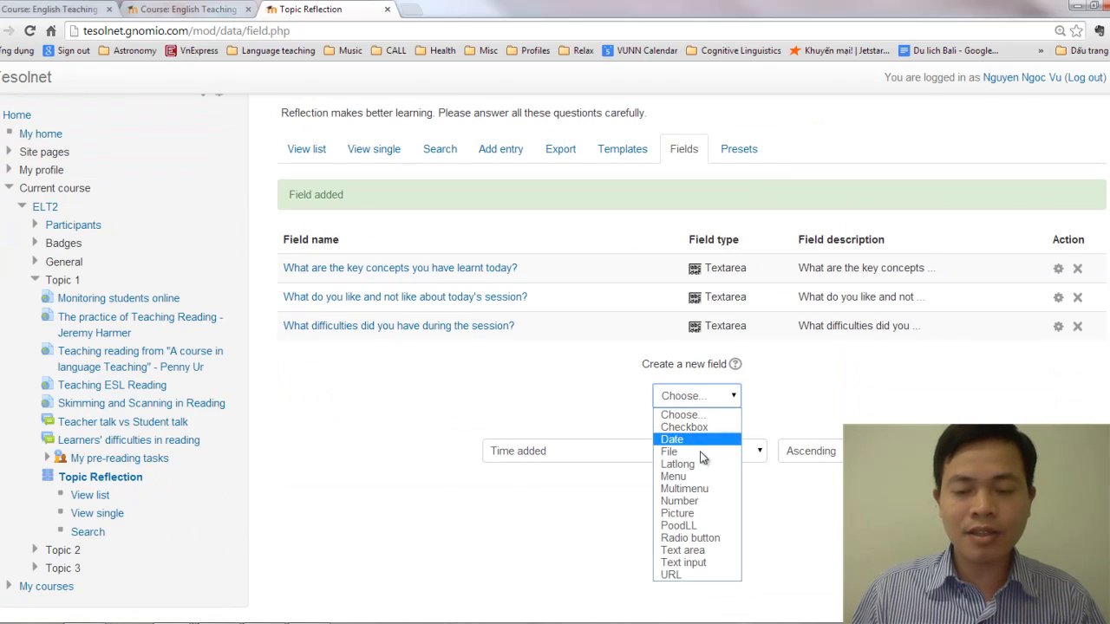
{"action": "left_click", "coordinate": [683, 551]}
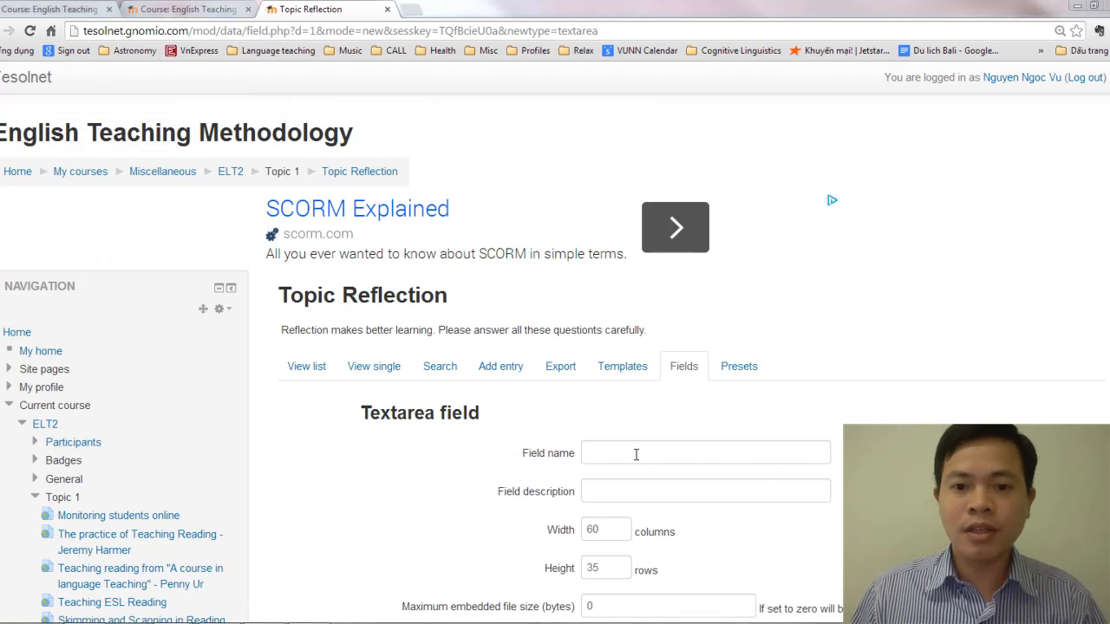
{"action": "left_click", "coordinate": [674, 450]}
{"action": "scroll", "coordinate": [675, 450], "scroll_direction": "down", "scroll_amount": 1}
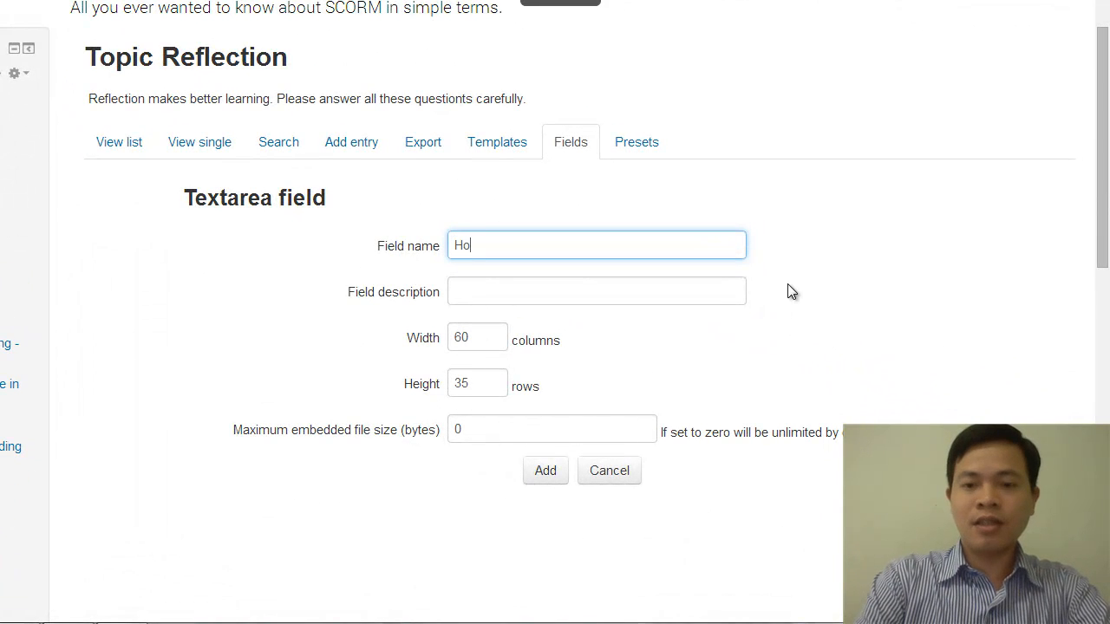
{"action": "type", "text": "How can you ap"}
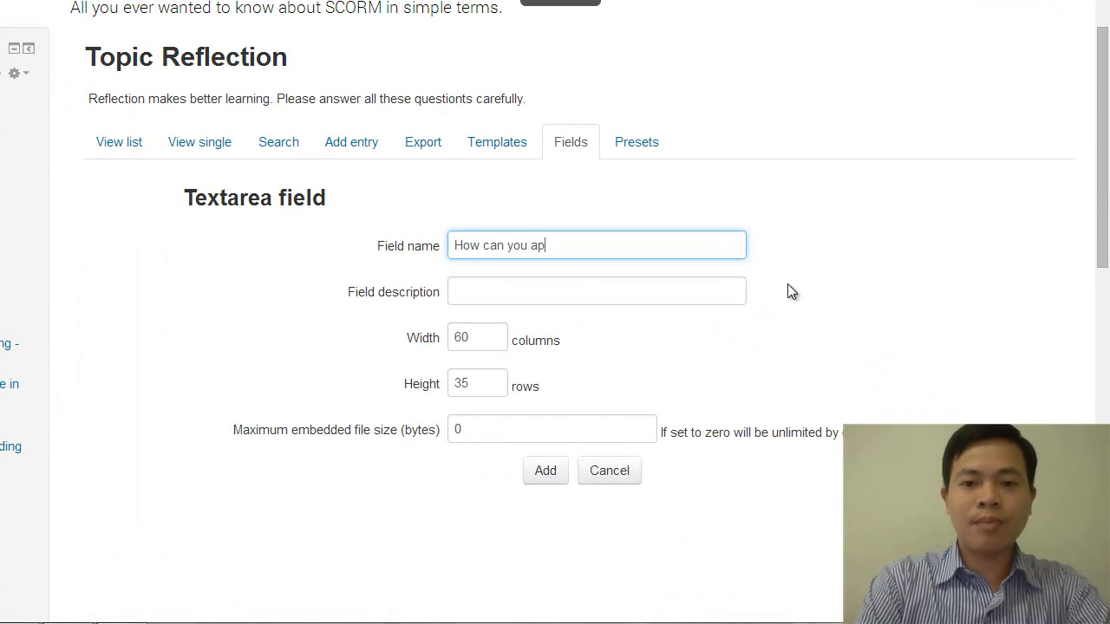
{"action": "type", "text": "ply what y"}
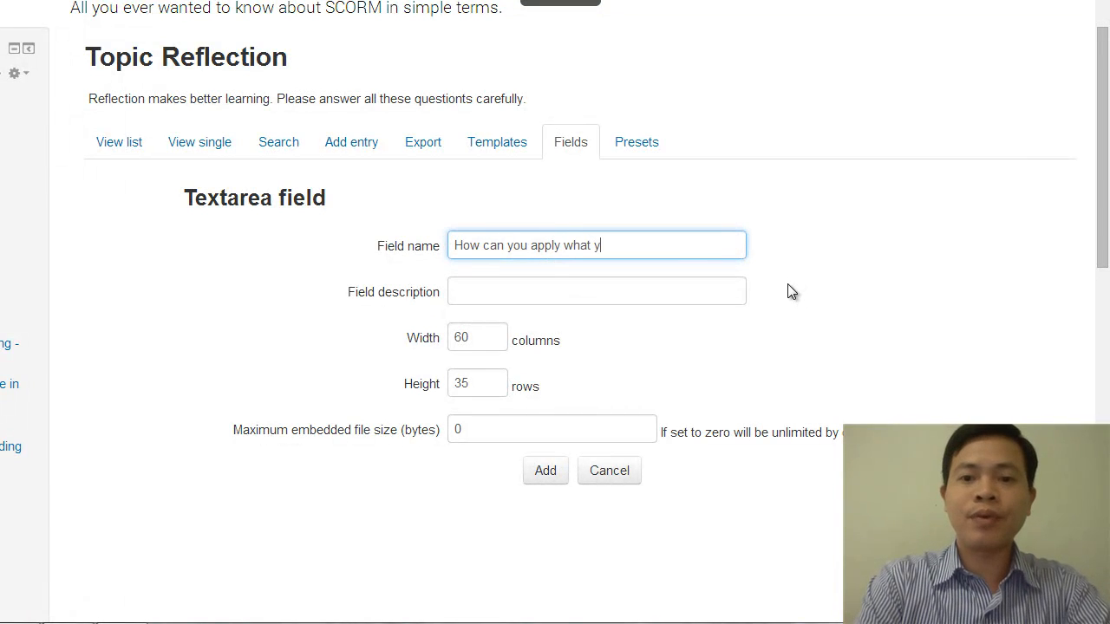
{"action": "type", "text": "ou have learn"}
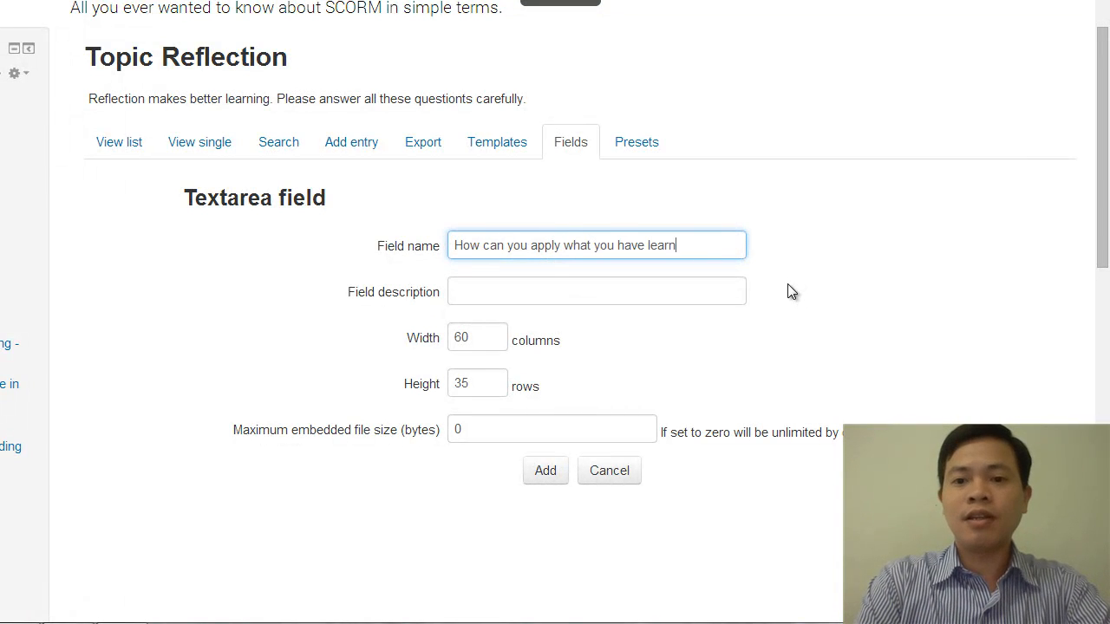
{"action": "type", "text": "t today t"}
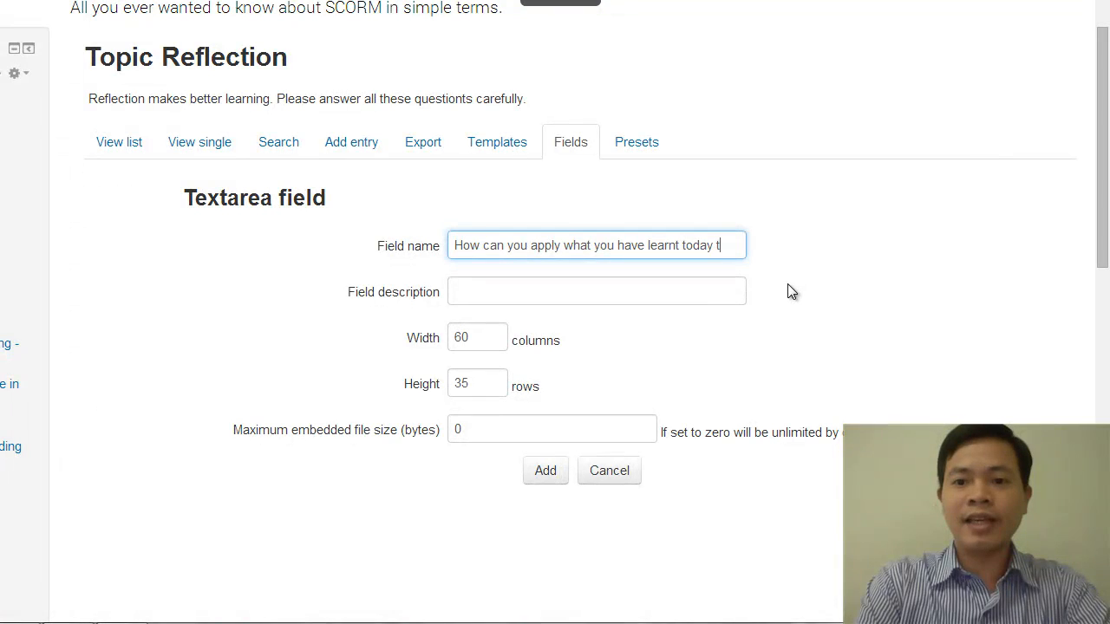
{"action": "type", "text": "o your"}
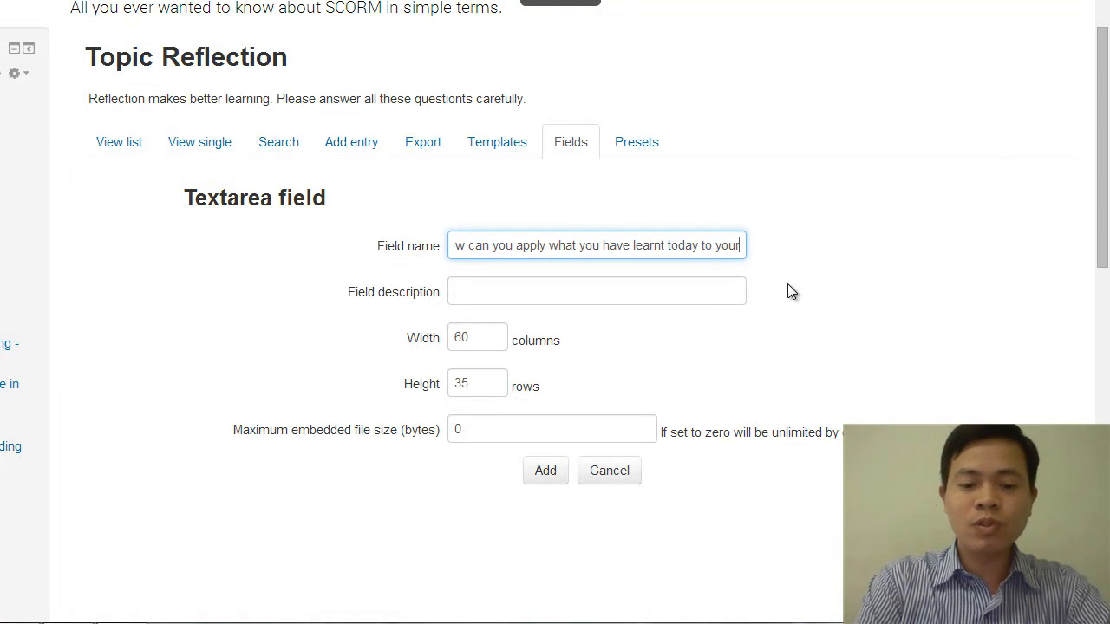
{"action": "type", "text": " future"}
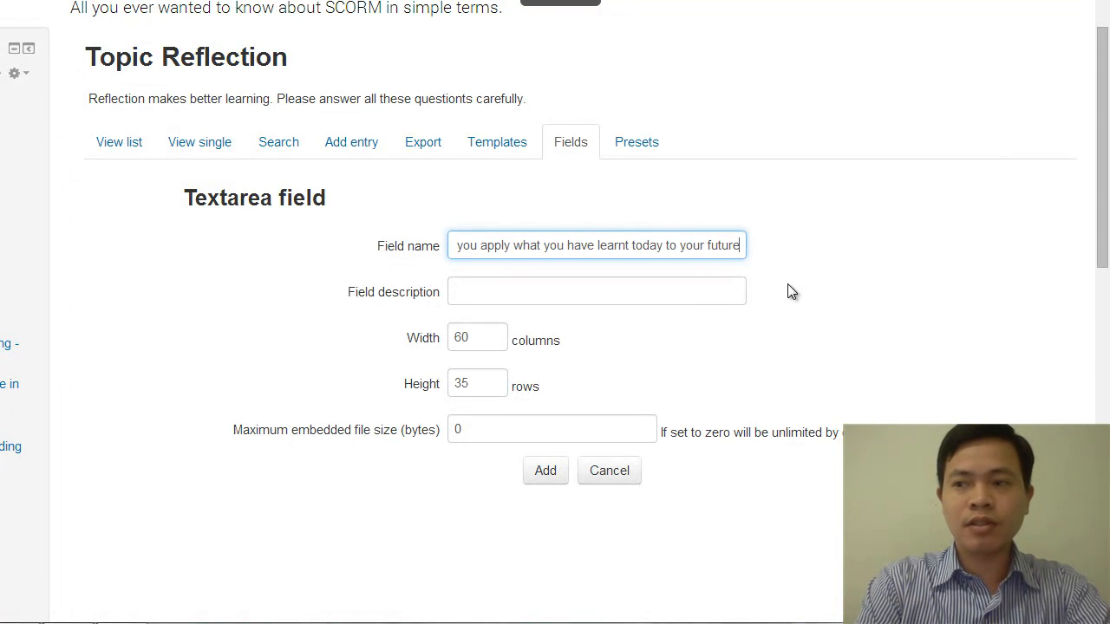
{"action": "type", "text": " teaching or learning?"}
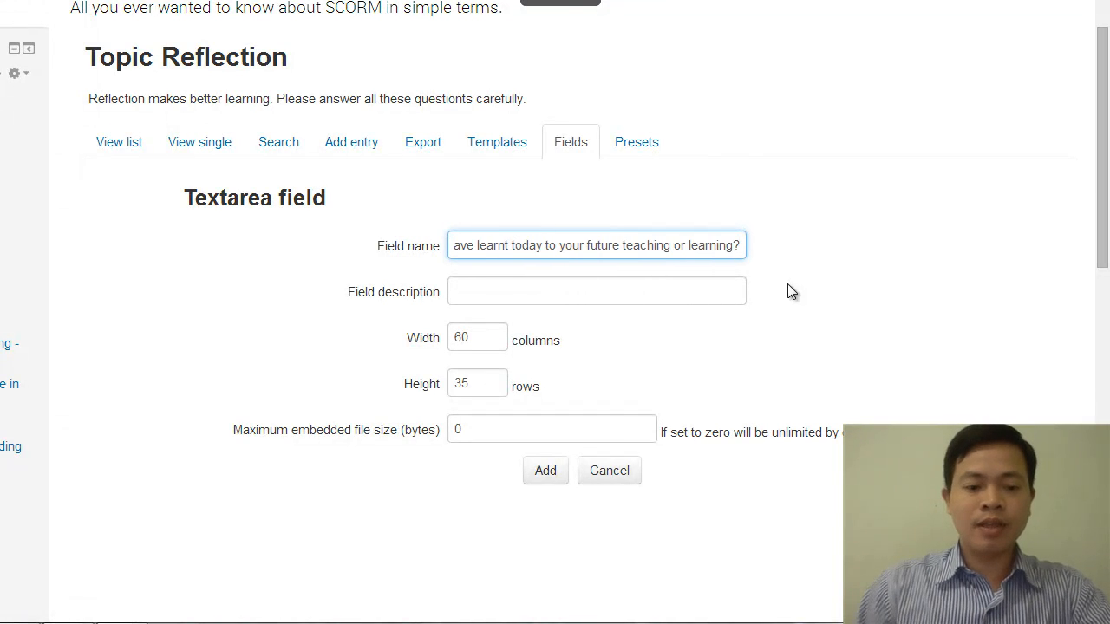
Copy the field name "How can you apply what you have learnt today to your future teaching or learning?" into the field description and add the field
{"action": "key", "text": "ctrl+a"}
{"action": "left_click", "coordinate": [647, 289]}
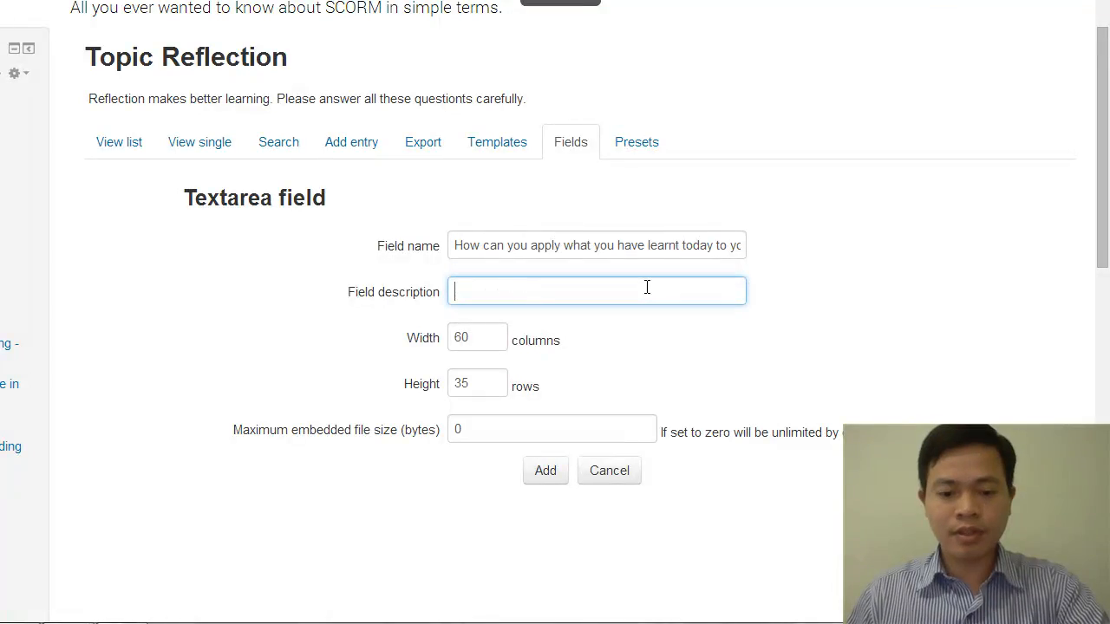
{"action": "type", "text": "How can you apply what you have learnt today to your future teaching or learning?"}
{"action": "left_click", "coordinate": [662, 496]}
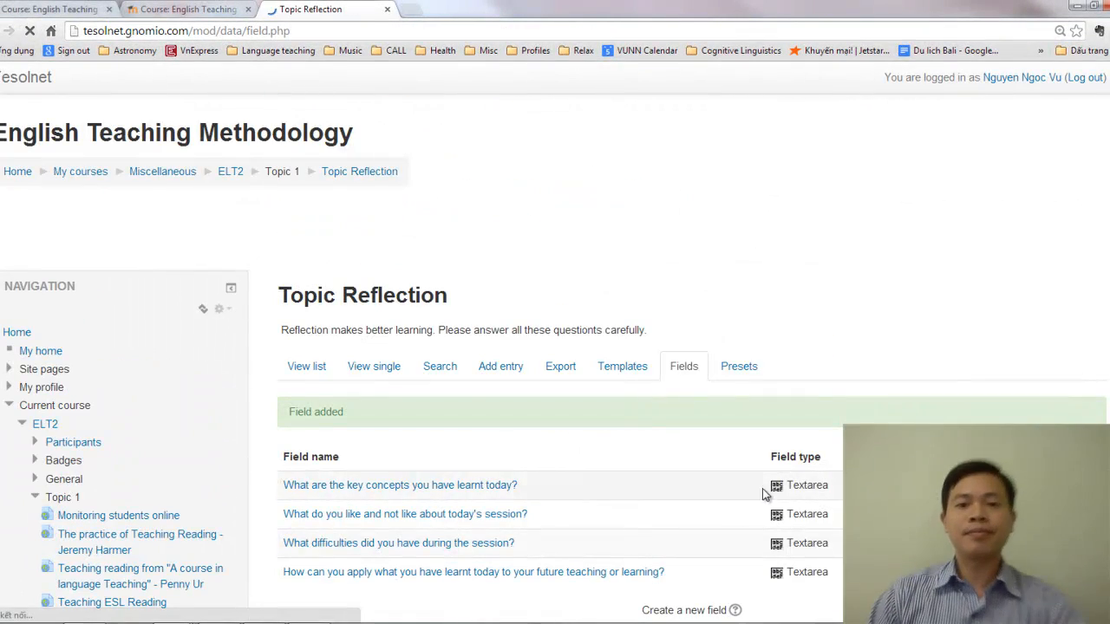
{"action": "scroll", "coordinate": [710, 399], "scroll_direction": "down", "scroll_amount": 2}
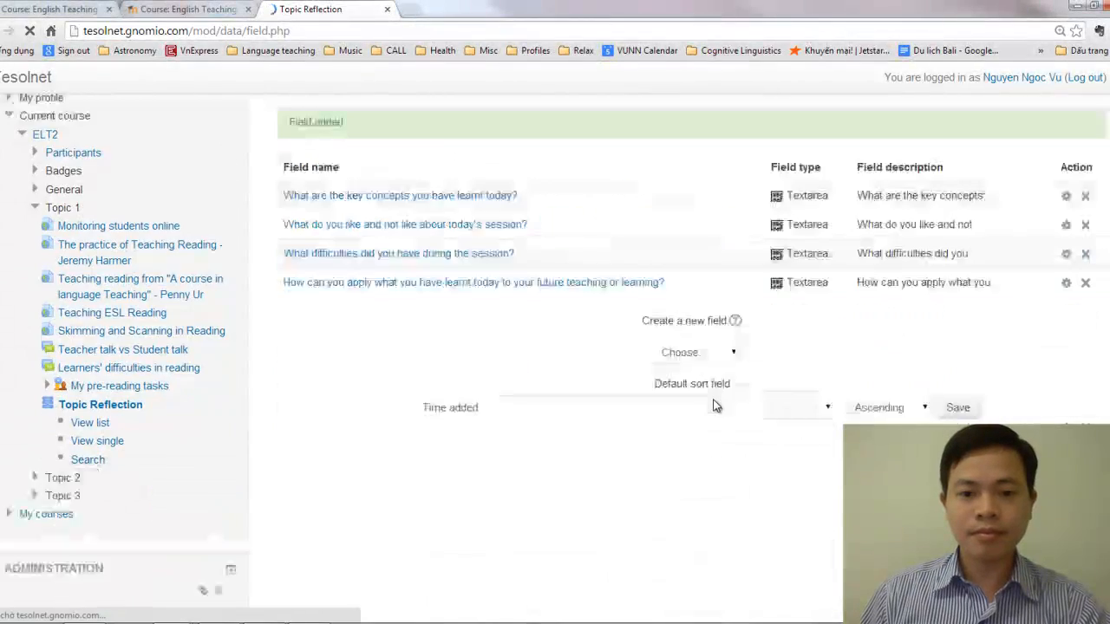
{"action": "scroll", "coordinate": [710, 400], "scroll_direction": "up", "scroll_amount": 4}
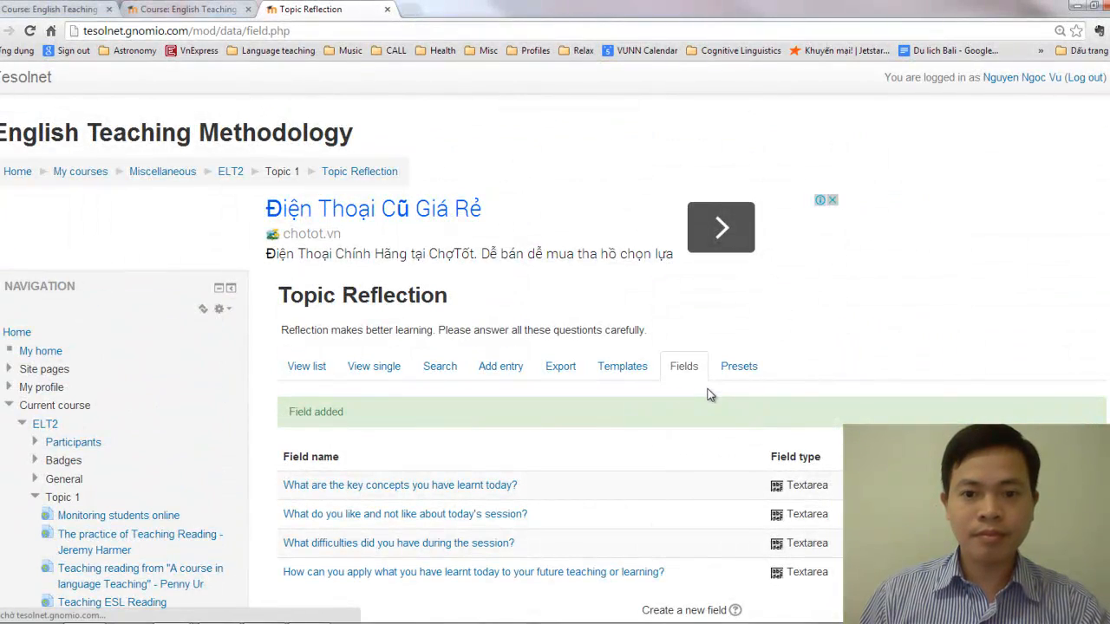
{"action": "scroll", "coordinate": [706, 395], "scroll_direction": "down", "scroll_amount": 2}
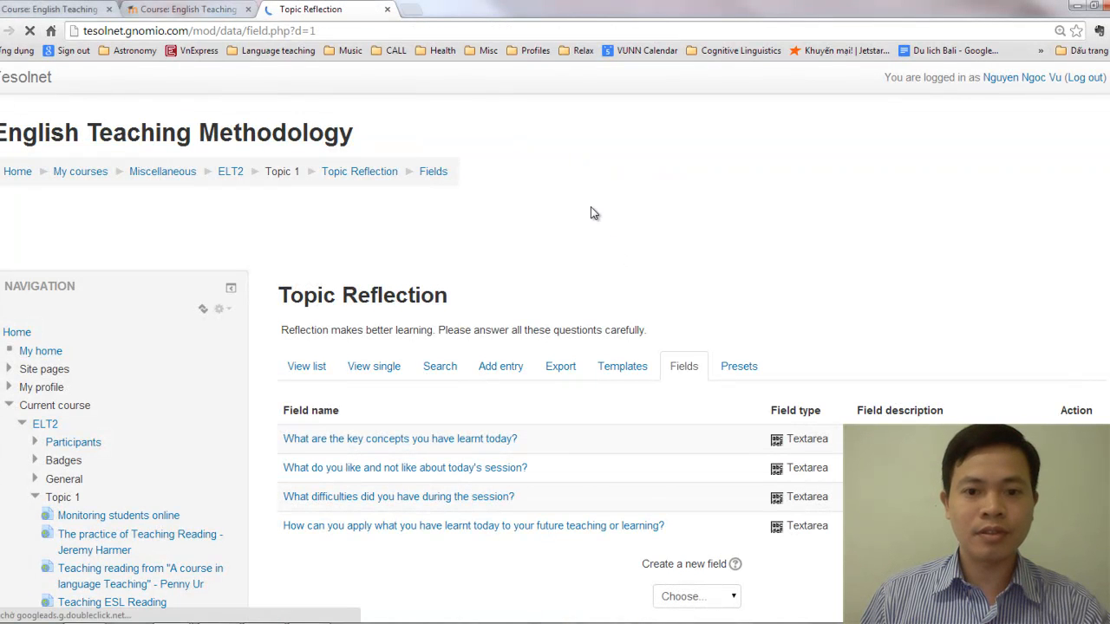
Open the new entry form of the Topic Reflection database and examine the answer boxes for the four reflection questions
{"action": "left_click", "coordinate": [501, 367]}
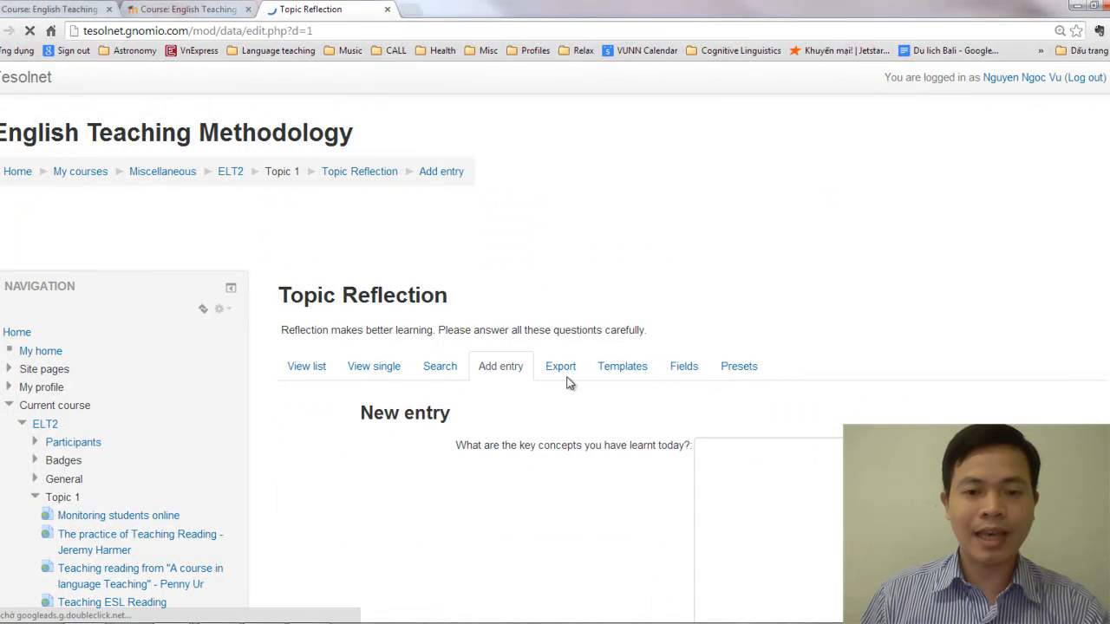
{"action": "scroll", "coordinate": [568, 390], "scroll_direction": "down", "scroll_amount": 3}
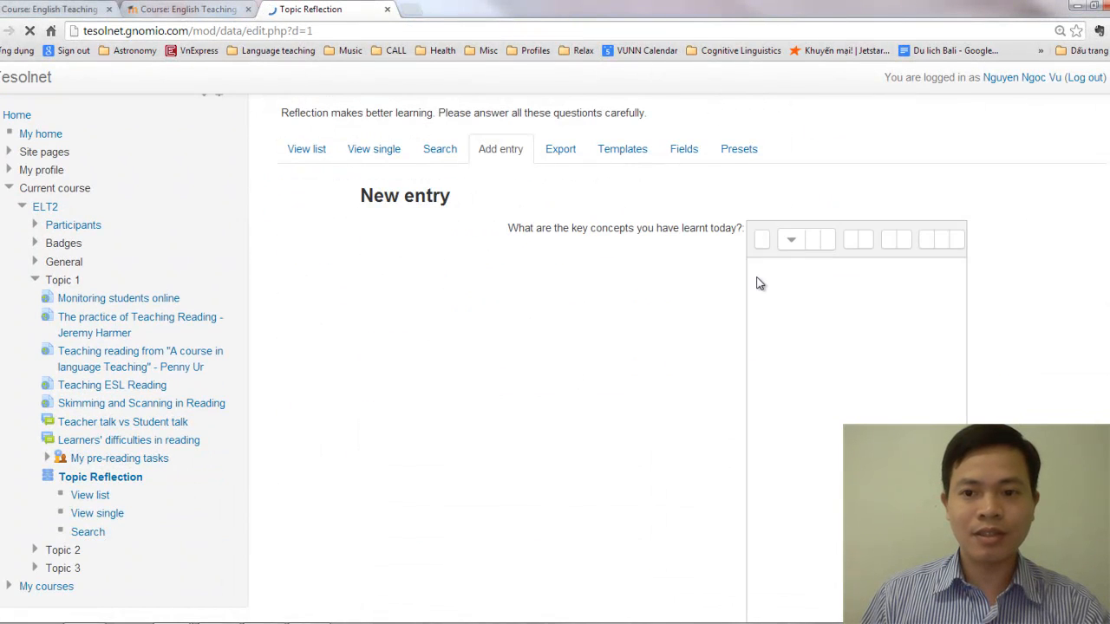
{"action": "left_click", "coordinate": [757, 276]}
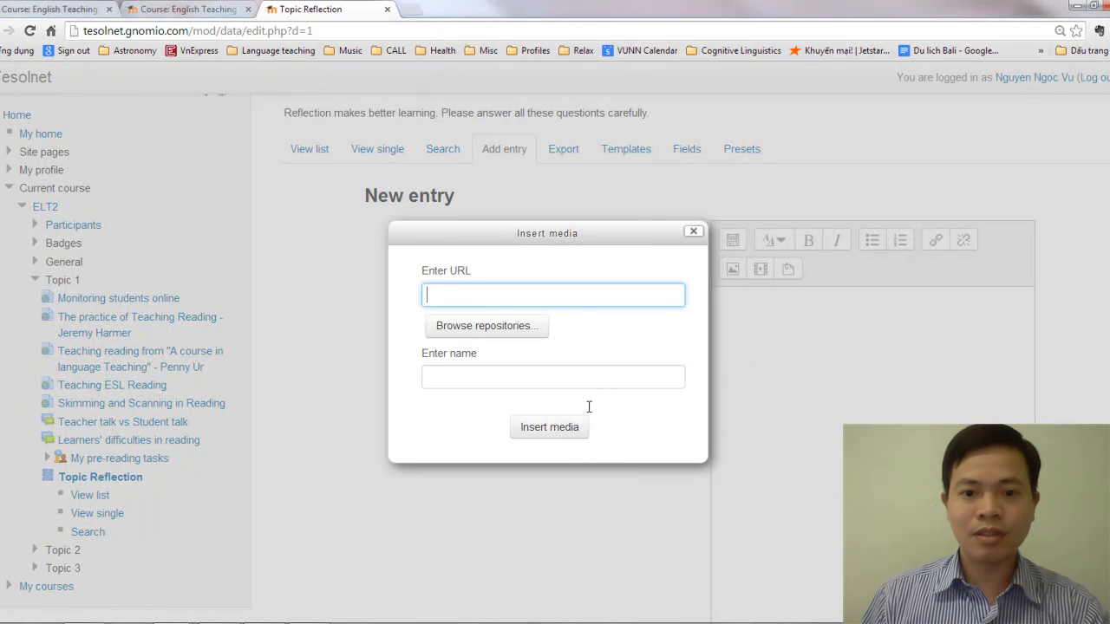
{"action": "left_click", "coordinate": [692, 234]}
{"action": "scroll", "coordinate": [669, 286], "scroll_direction": "down", "scroll_amount": 10}
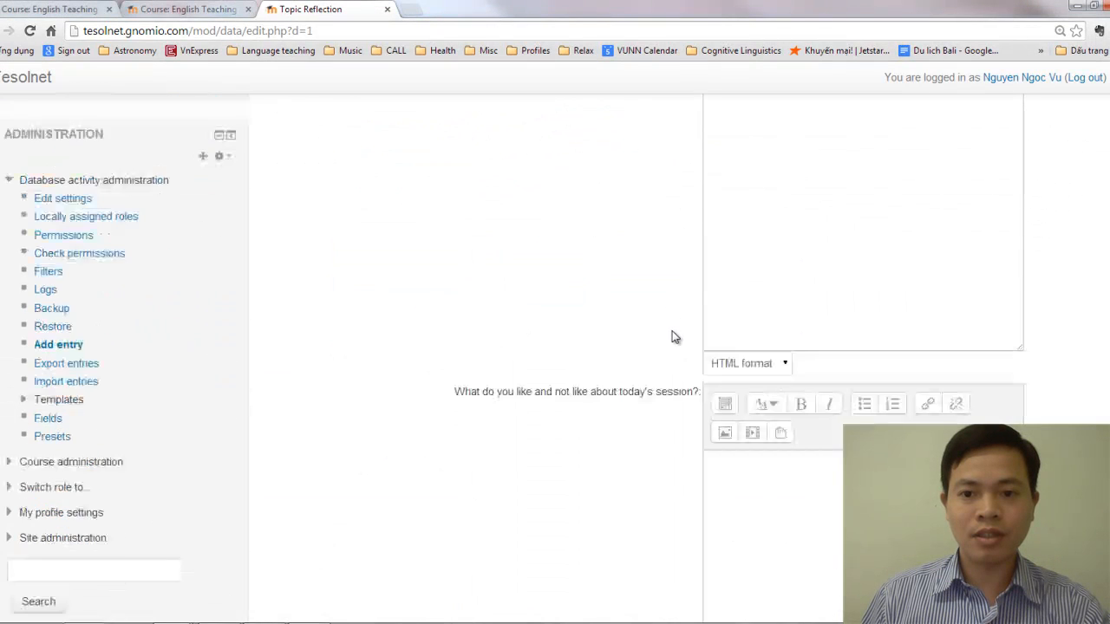
{"action": "scroll", "coordinate": [679, 335], "scroll_direction": "down", "scroll_amount": 15}
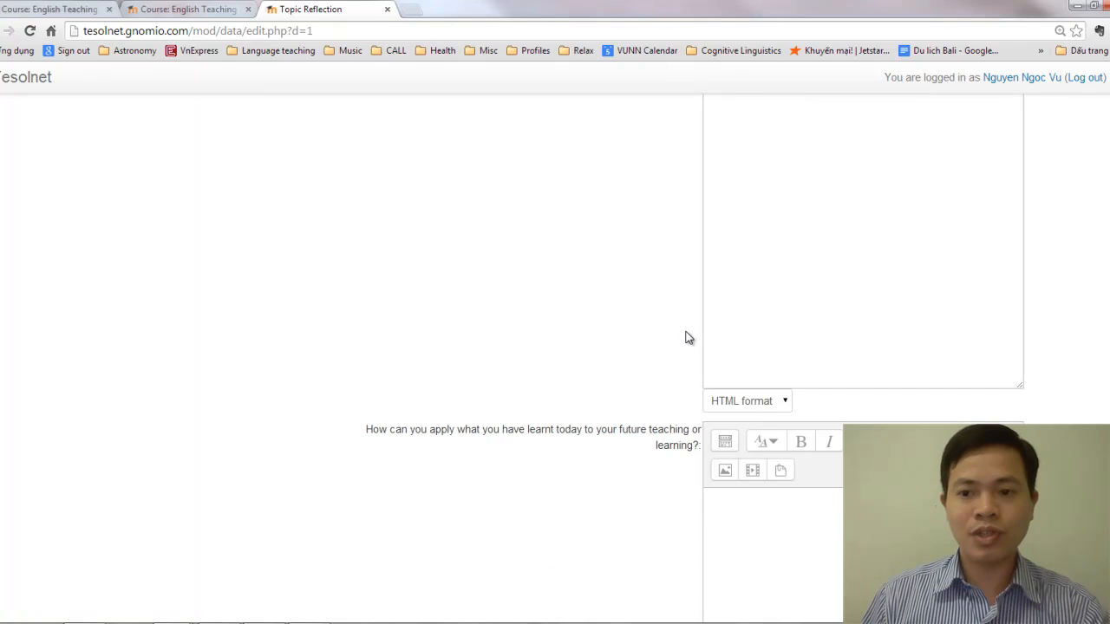
{"action": "scroll", "coordinate": [689, 339], "scroll_direction": "down", "scroll_amount": 3}
{"action": "scroll", "coordinate": [694, 339], "scroll_direction": "up", "scroll_amount": 10}
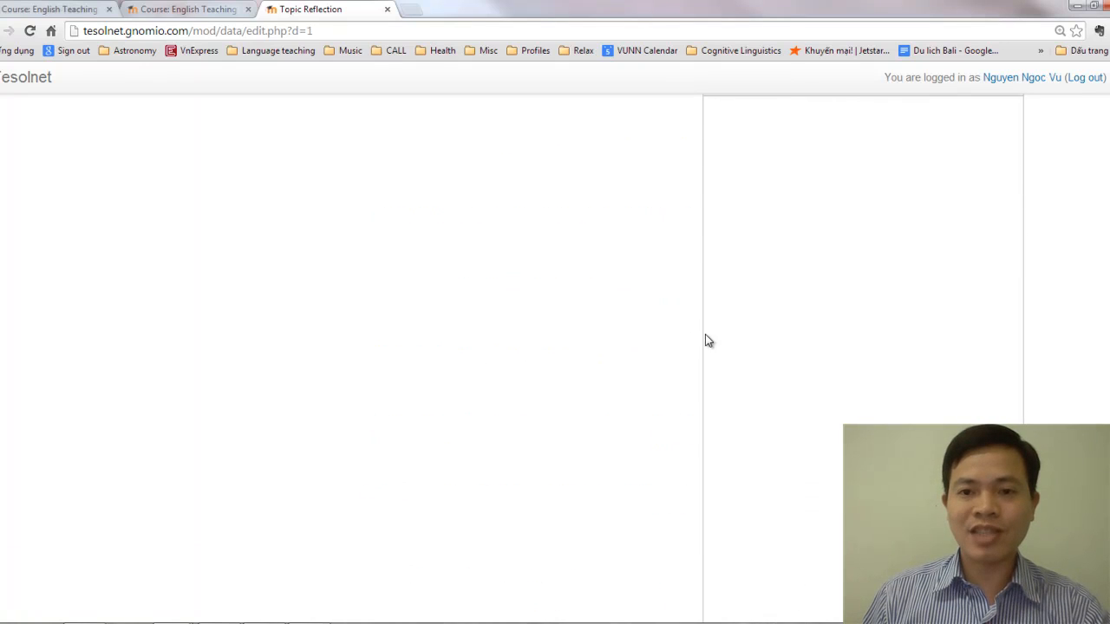
{"action": "scroll", "coordinate": [711, 326], "scroll_direction": "up", "scroll_amount": 15}
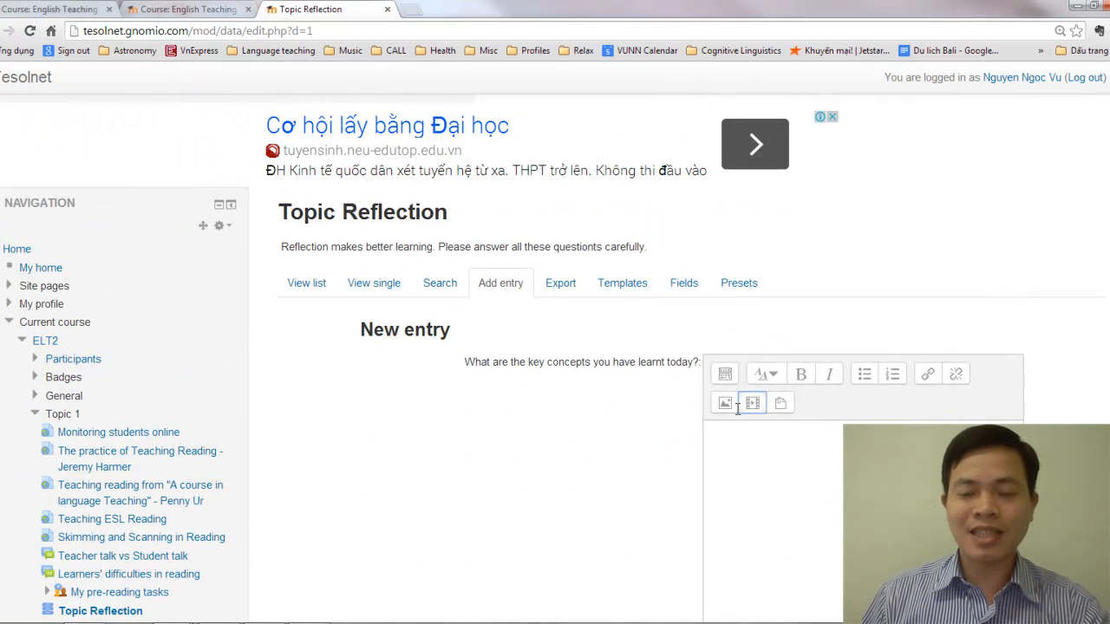
{"action": "scroll", "coordinate": [741, 364], "scroll_direction": "down", "scroll_amount": 2}
{"action": "scroll", "coordinate": [739, 401], "scroll_direction": "down", "scroll_amount": 2}
{"action": "scroll", "coordinate": [746, 397], "scroll_direction": "up", "scroll_amount": 3}
{"action": "left_click", "coordinate": [751, 390]}
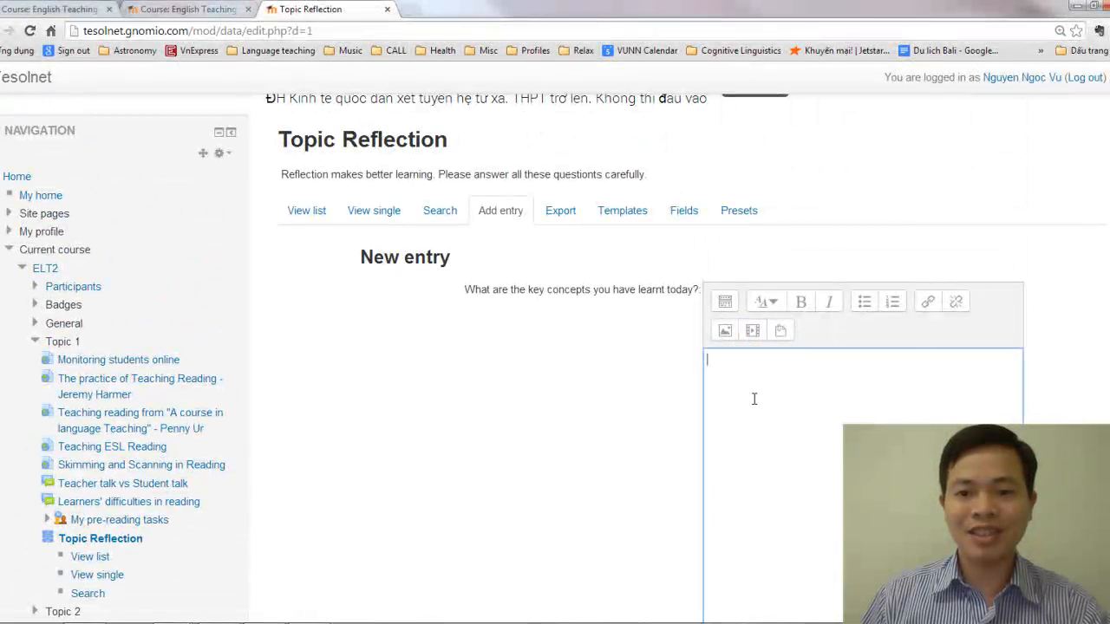
{"action": "scroll", "coordinate": [756, 400], "scroll_direction": "down", "scroll_amount": 1}
{"action": "scroll", "coordinate": [756, 399], "scroll_direction": "down", "scroll_amount": 2}
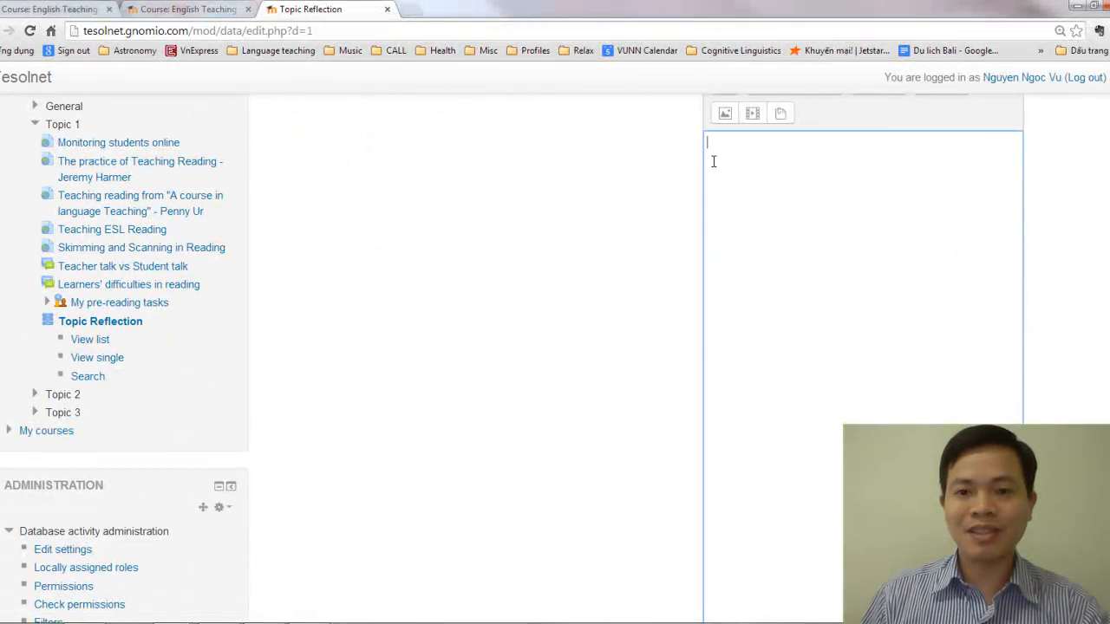
{"action": "scroll", "coordinate": [728, 396], "scroll_direction": "up", "scroll_amount": 3}
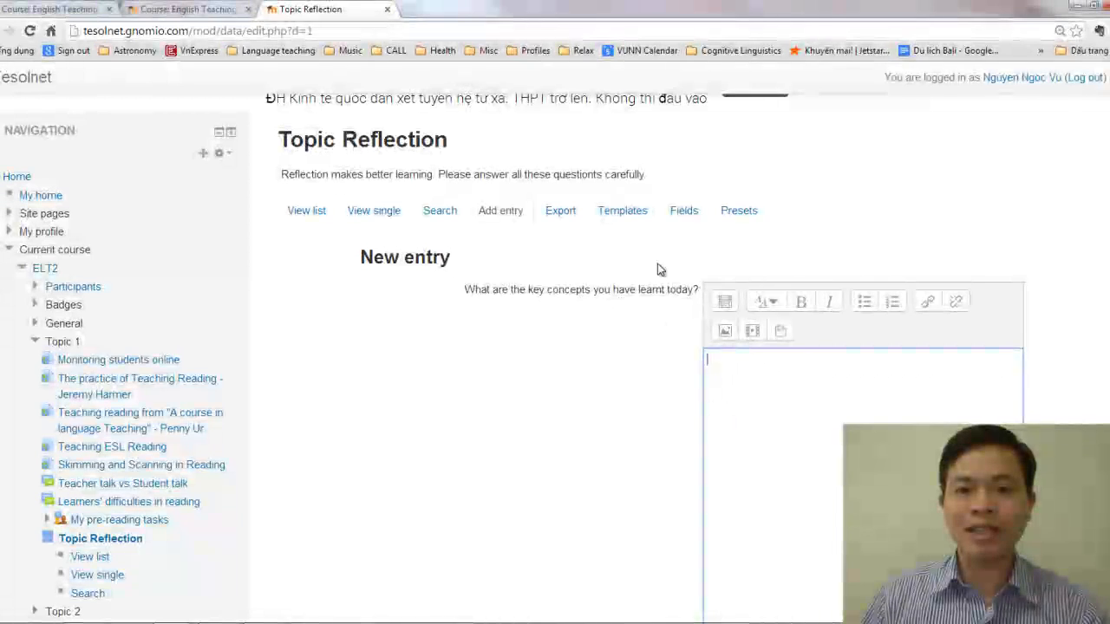
{"action": "scroll", "coordinate": [712, 481], "scroll_direction": "down", "scroll_amount": 1}
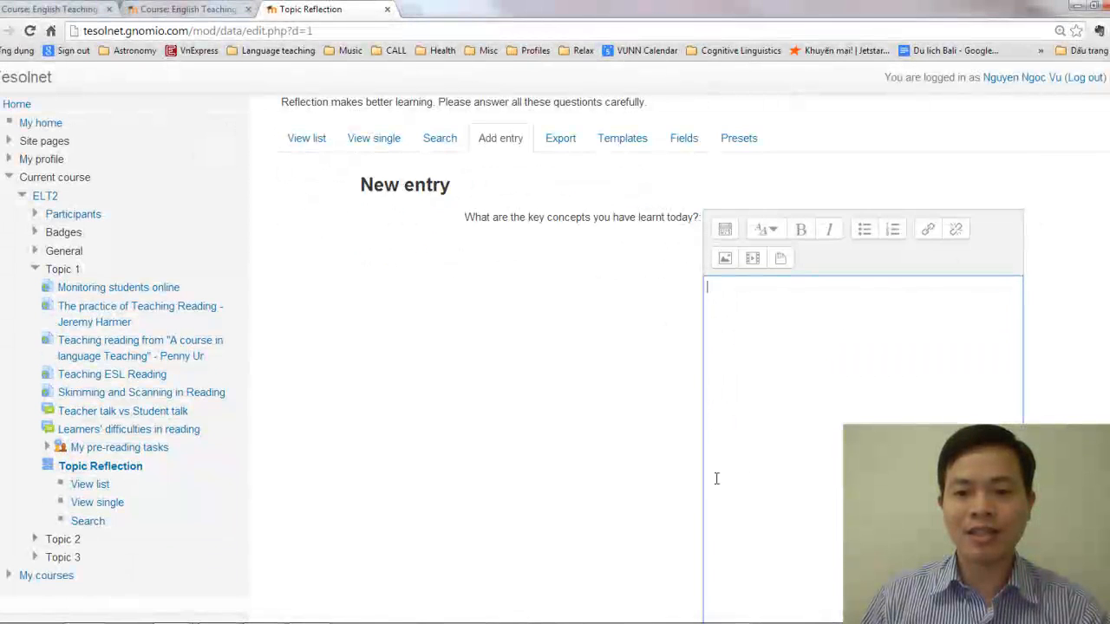
{"action": "scroll", "coordinate": [720, 477], "scroll_direction": "down", "scroll_amount": 2}
{"action": "scroll", "coordinate": [728, 459], "scroll_direction": "up", "scroll_amount": 3}
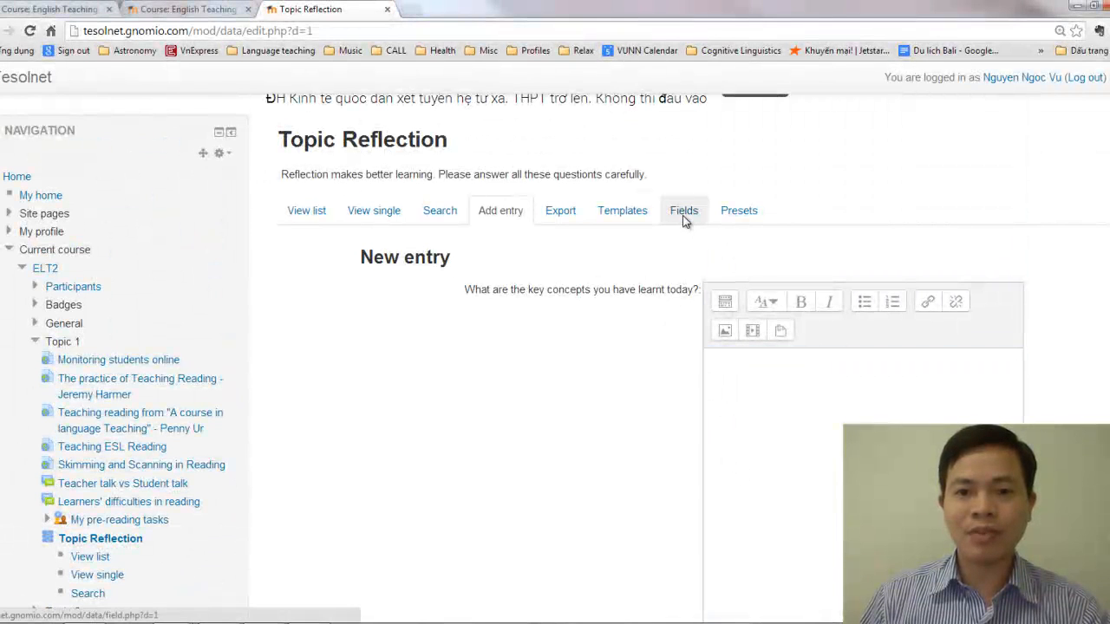
Set the height of the "What are the key concepts you have learnt today?" field to 10 rows and save it
{"action": "left_click", "coordinate": [682, 215]}
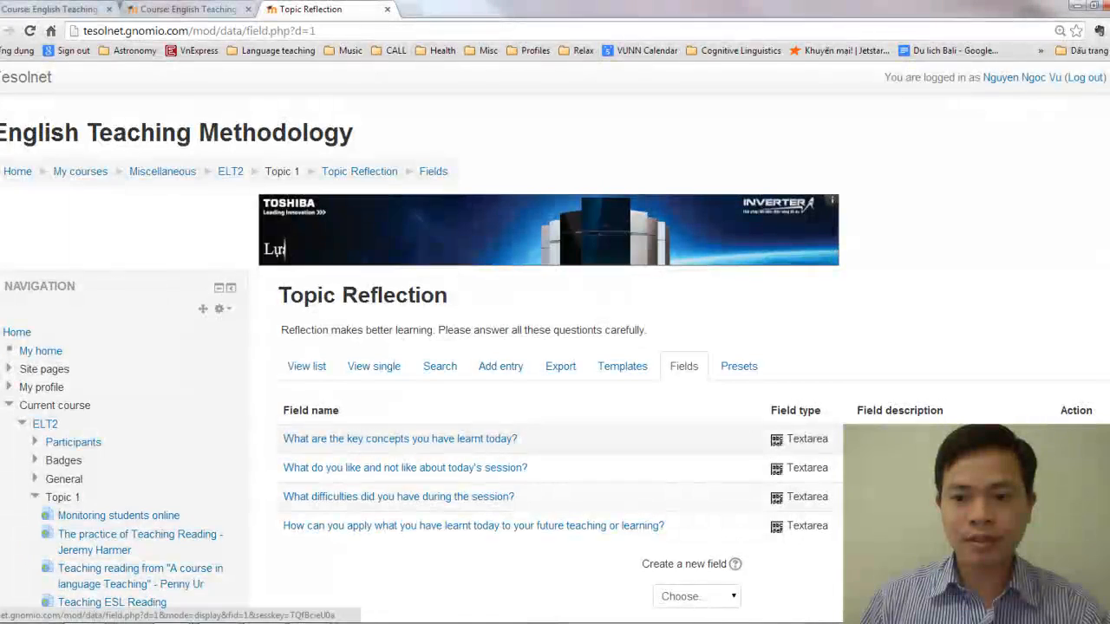
{"action": "left_click", "coordinate": [1068, 440]}
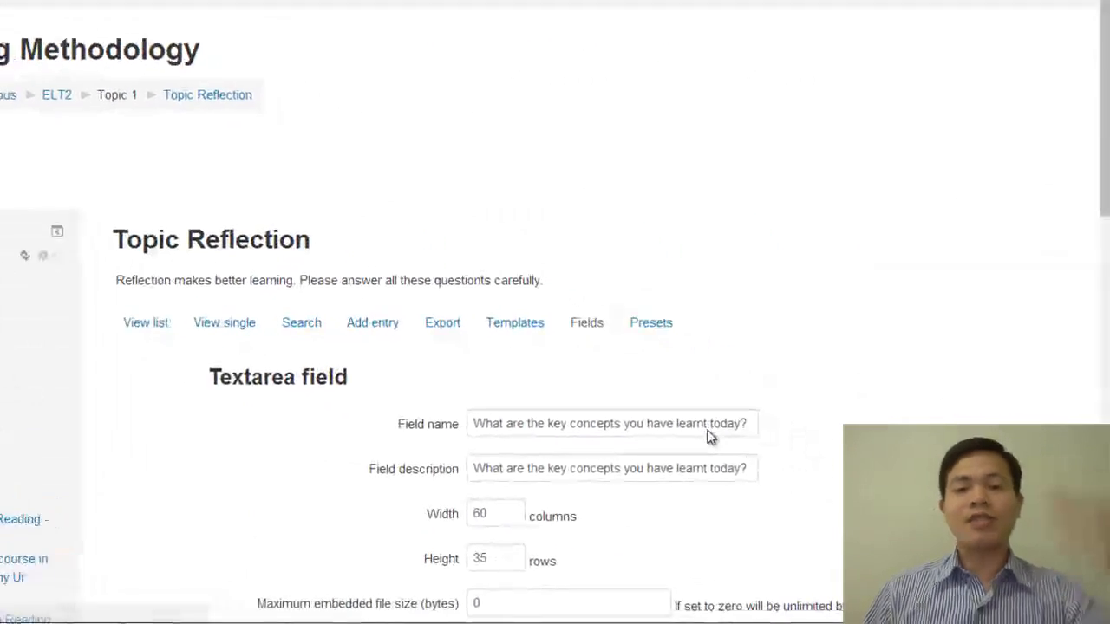
{"action": "scroll", "coordinate": [702, 423], "scroll_direction": "down", "scroll_amount": 3}
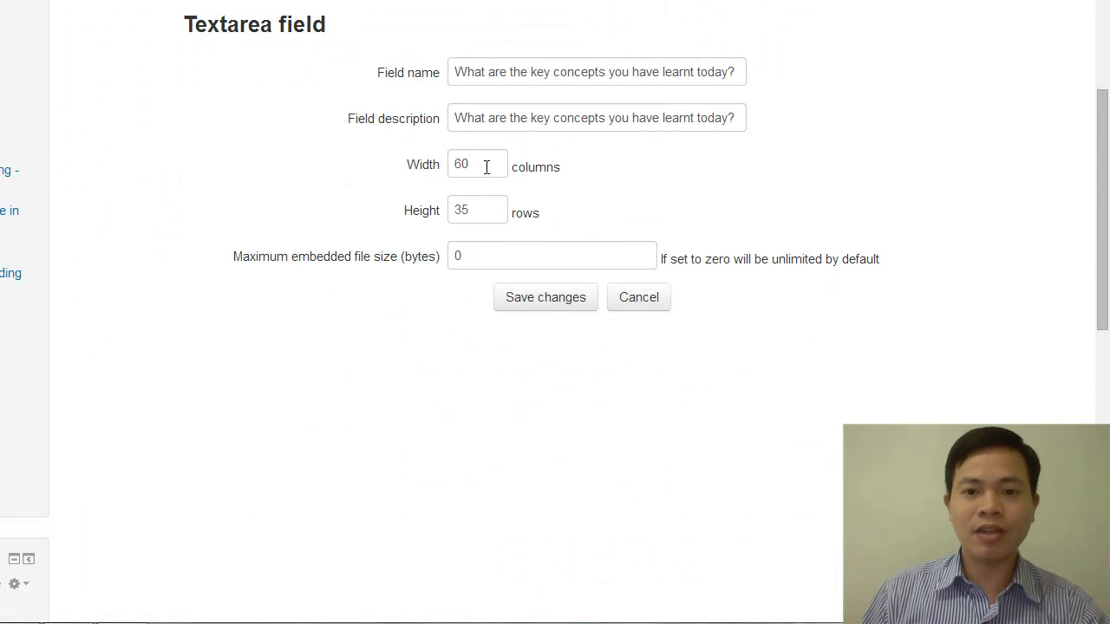
{"action": "left_click", "coordinate": [420, 210]}
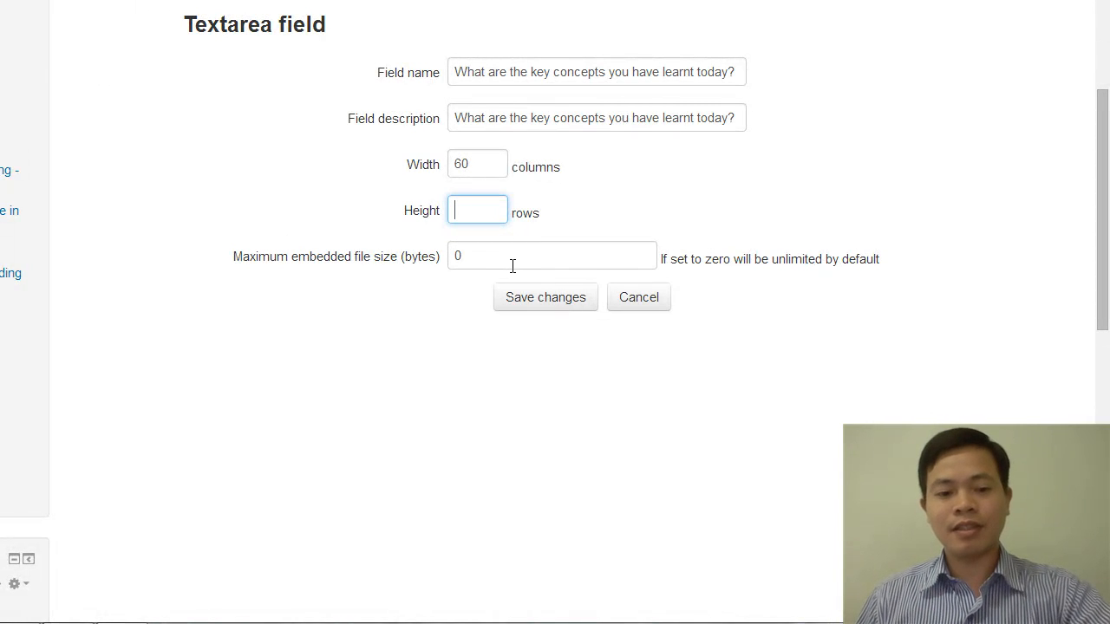
{"action": "type", "text": "10"}
{"action": "left_click", "coordinate": [534, 300]}
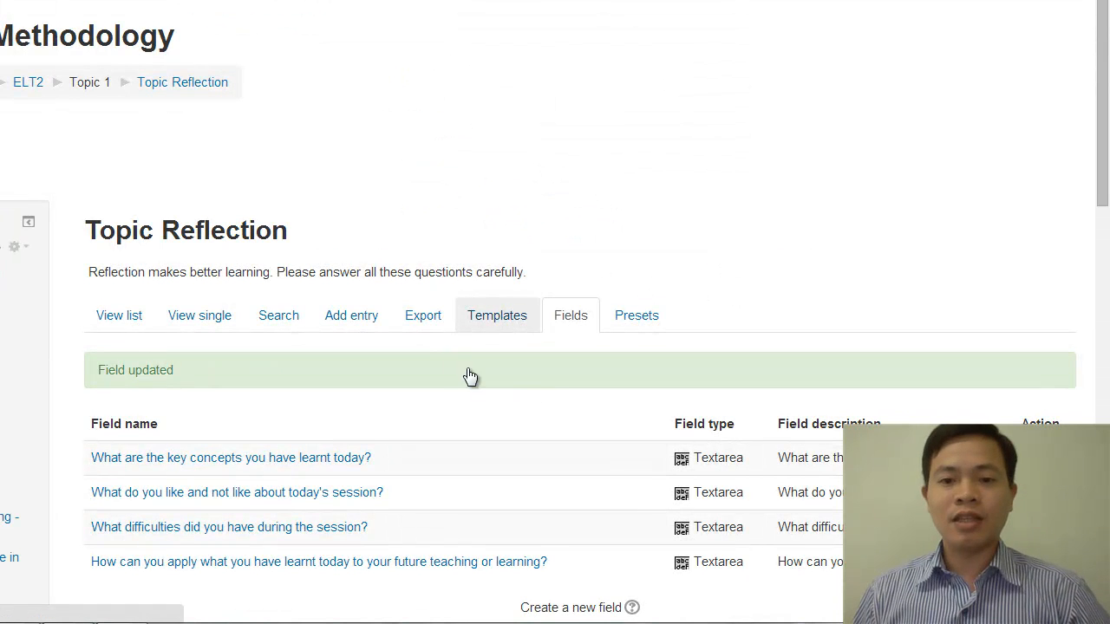
Check the size of the first question's answer box in the database's new entry form
{"action": "left_click", "coordinate": [363, 321]}
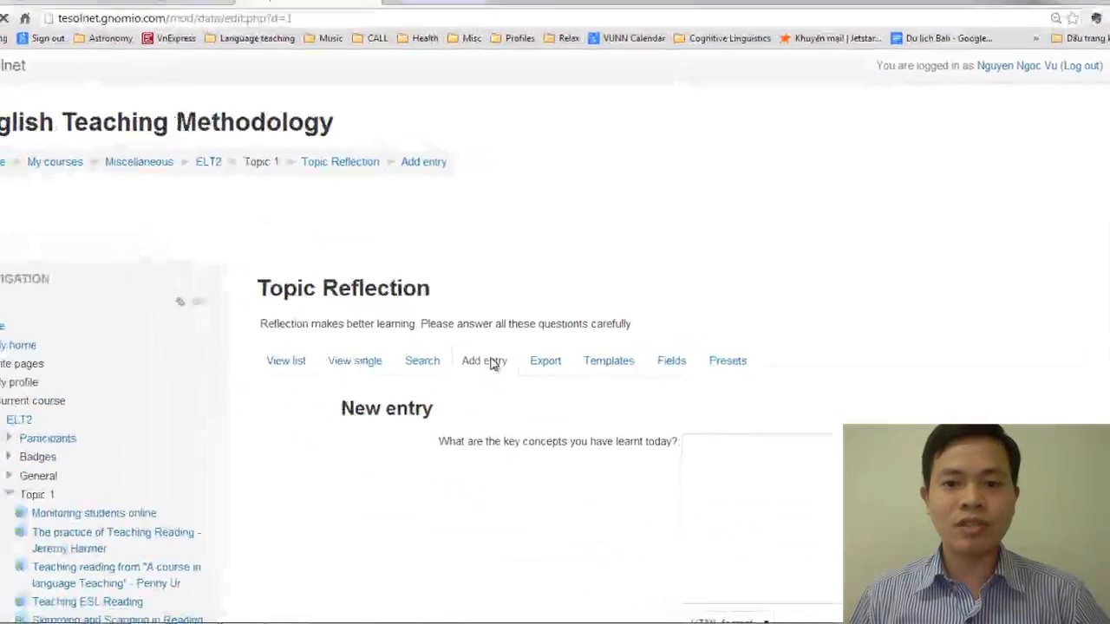
{"action": "scroll", "coordinate": [689, 400], "scroll_direction": "down", "scroll_amount": 3}
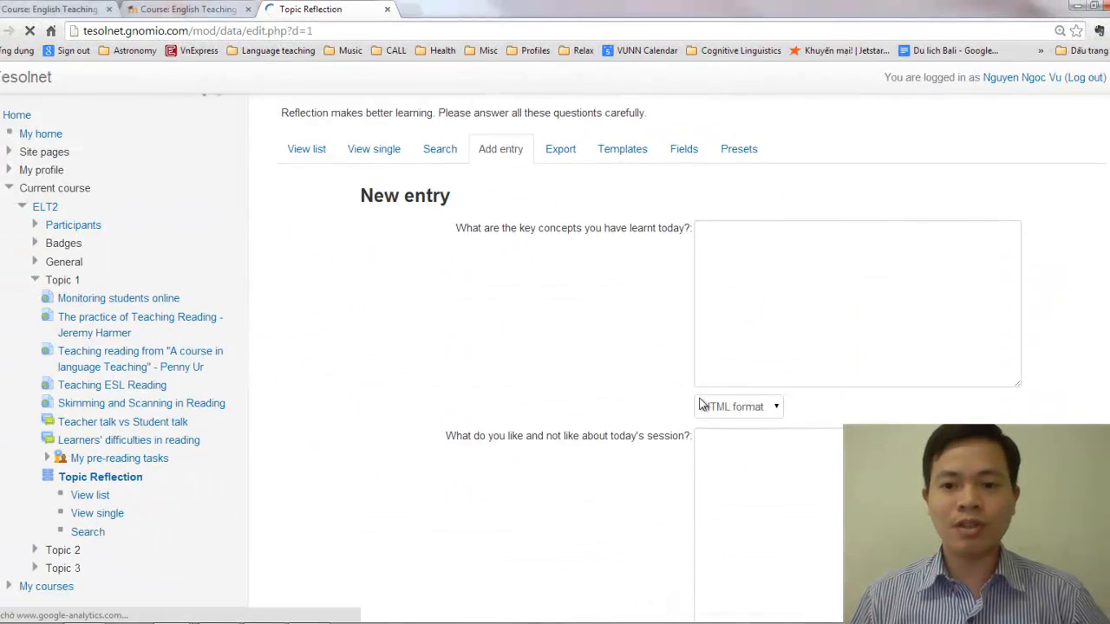
{"action": "left_click", "coordinate": [770, 325]}
{"action": "scroll", "coordinate": [802, 356], "scroll_direction": "up", "scroll_amount": 2}
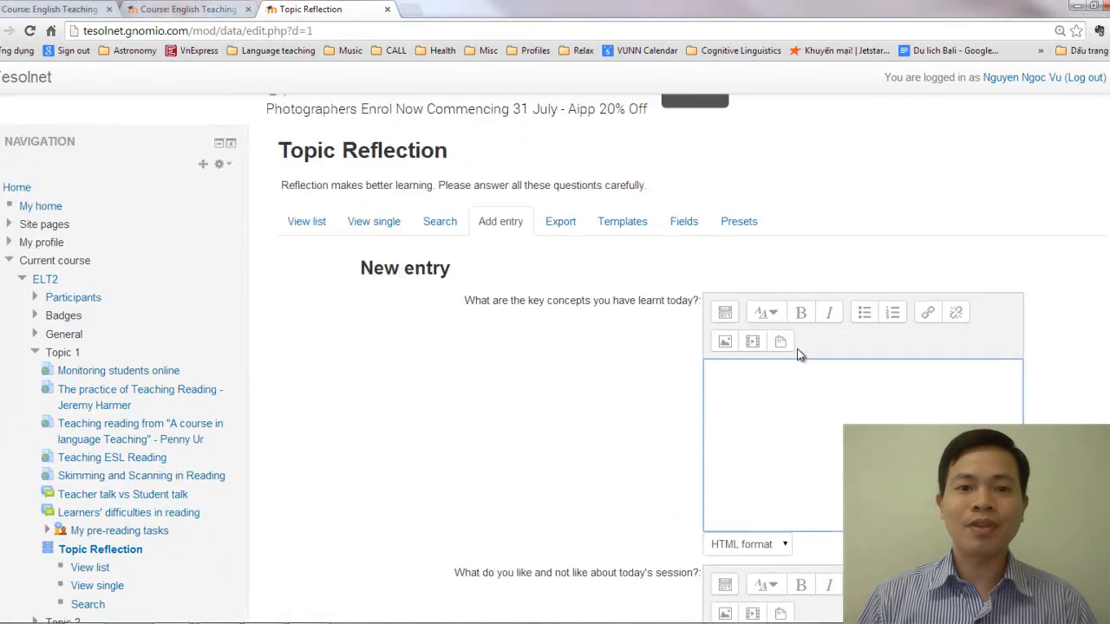
{"action": "scroll", "coordinate": [793, 365], "scroll_direction": "down", "scroll_amount": 2}
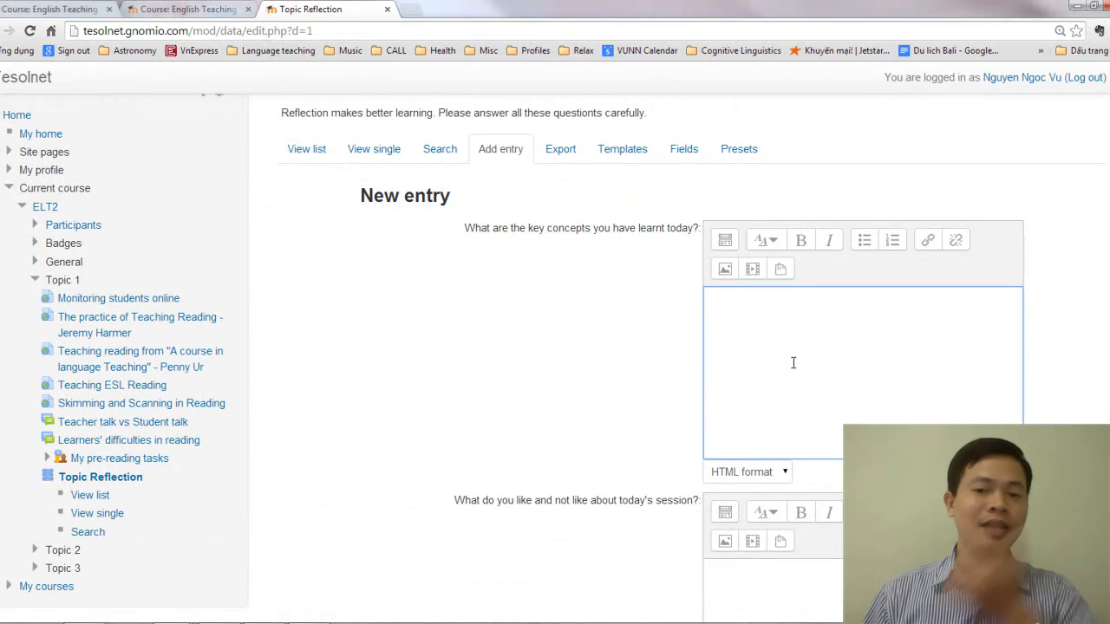
{"action": "scroll", "coordinate": [773, 398], "scroll_direction": "up", "scroll_amount": 5}
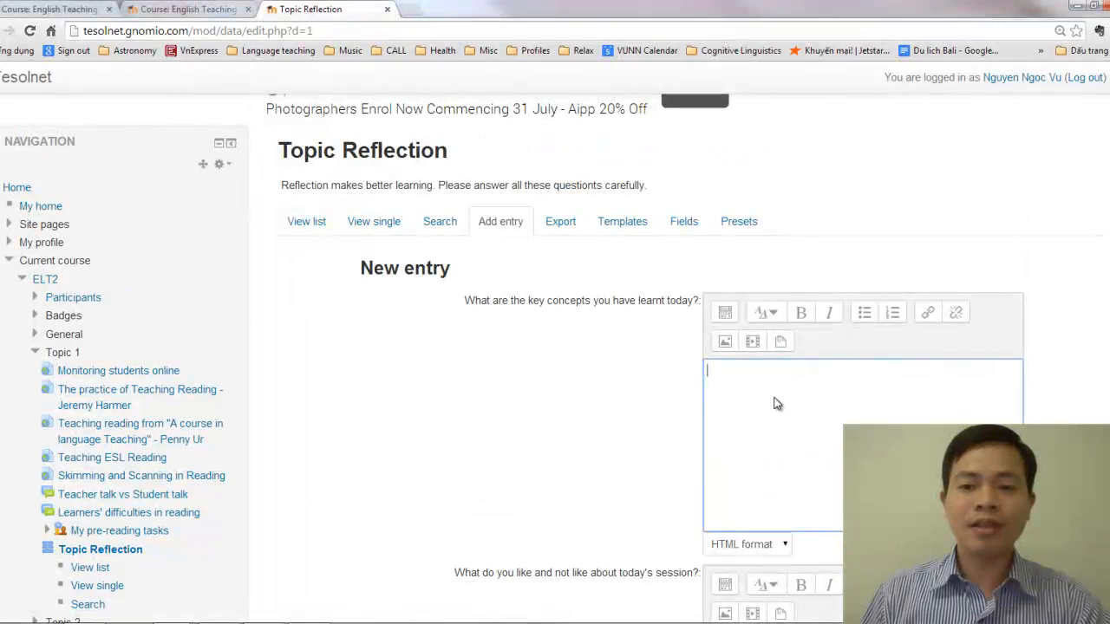
Return to the ELT2 course page, open Topic Reflection from Topic 1 in a new tab and view its new entry form
{"action": "left_click", "coordinate": [232, 172]}
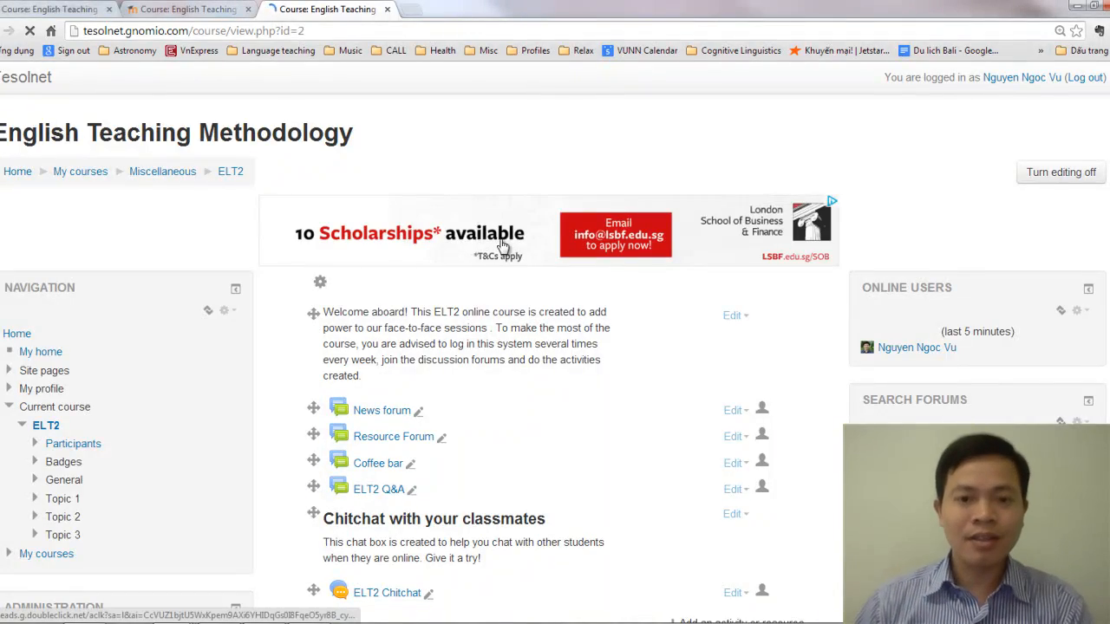
{"action": "scroll", "coordinate": [516, 298], "scroll_direction": "down", "scroll_amount": 3}
{"action": "scroll", "coordinate": [516, 297], "scroll_direction": "down", "scroll_amount": 9}
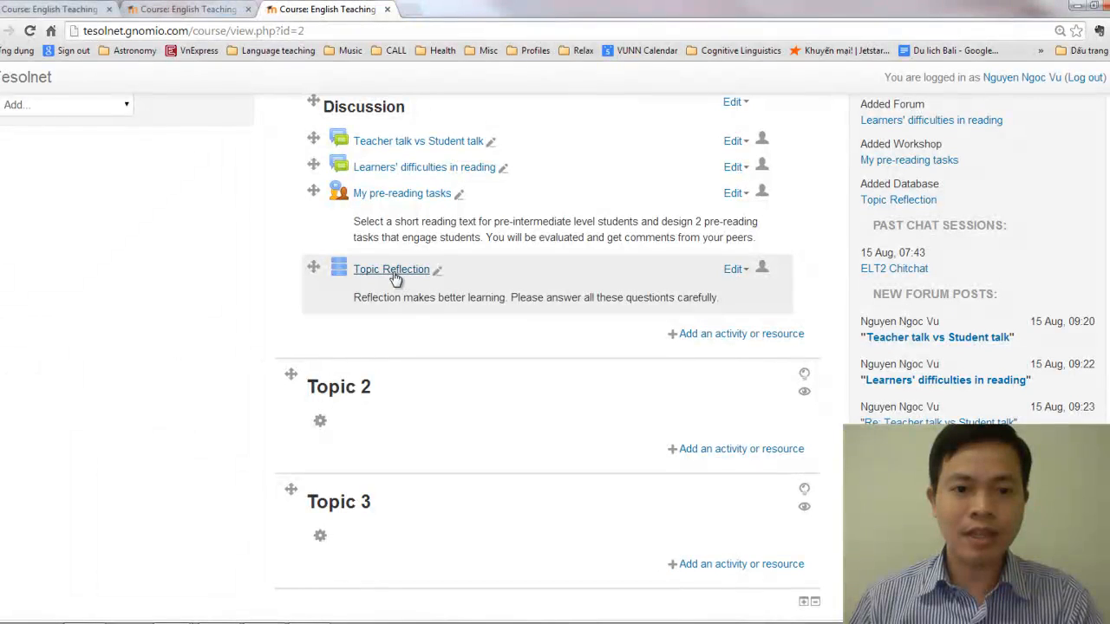
{"action": "middle_click", "coordinate": [398, 276]}
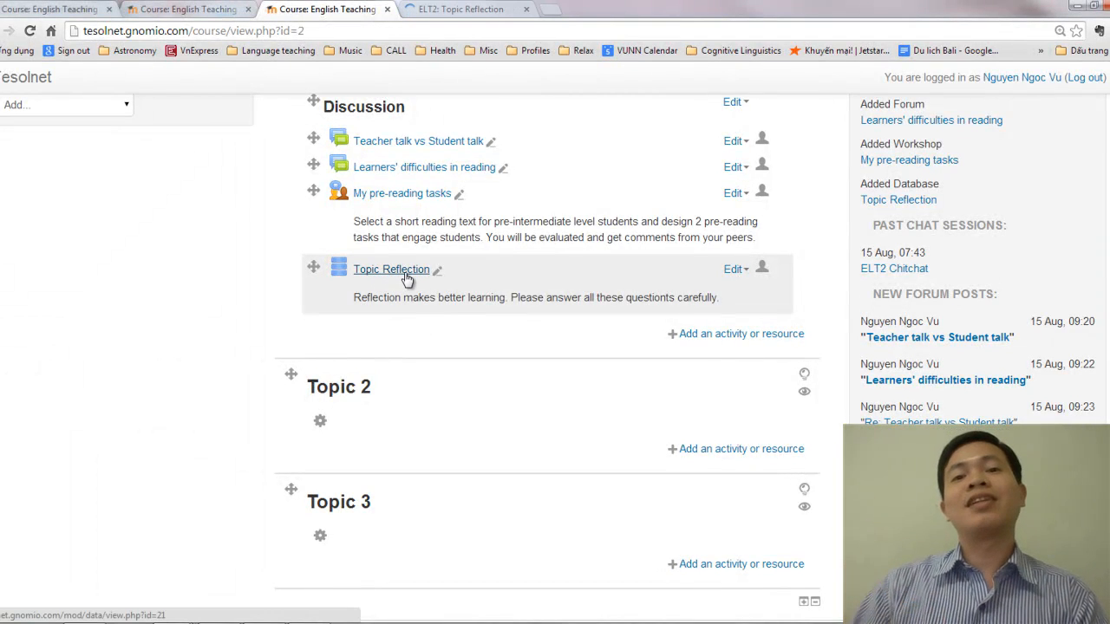
{"action": "left_click", "coordinate": [455, 9]}
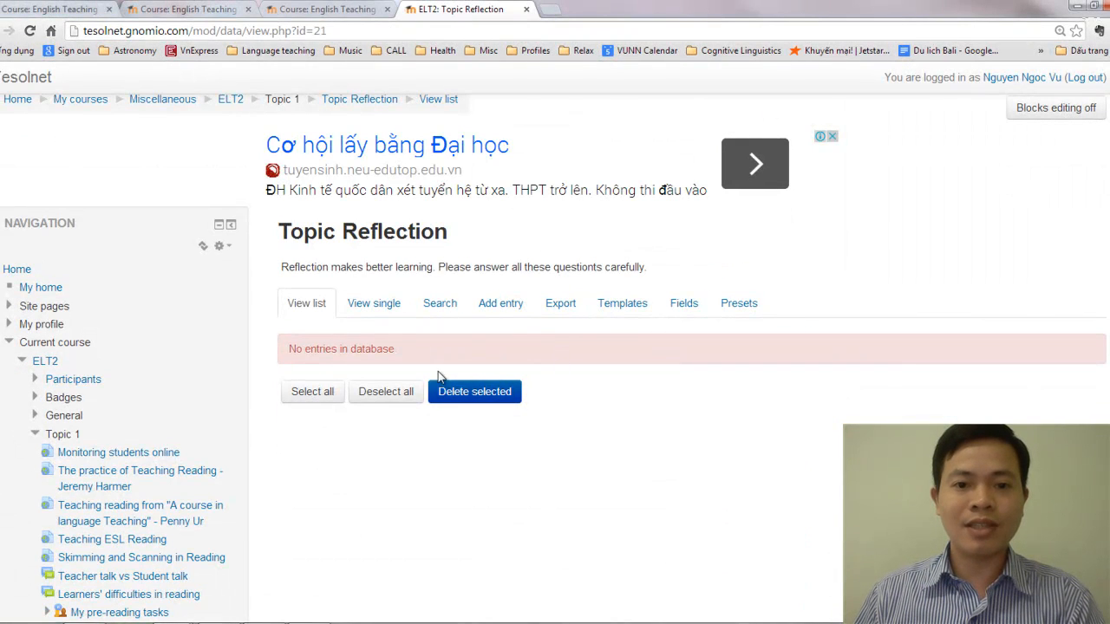
{"action": "left_click", "coordinate": [506, 305]}
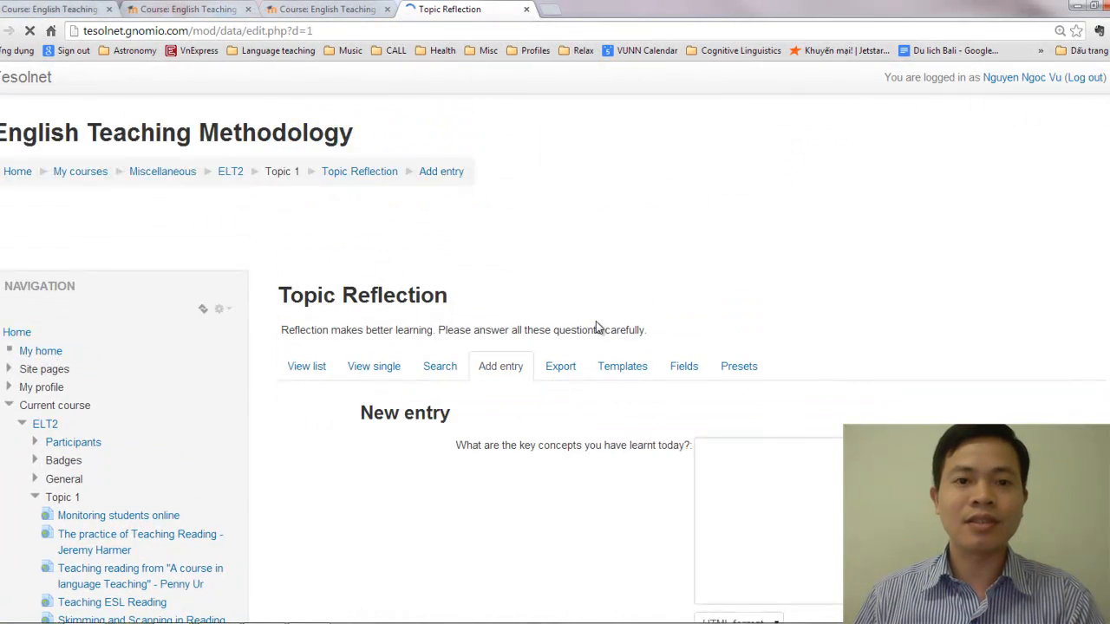
{"action": "scroll", "coordinate": [599, 323], "scroll_direction": "down", "scroll_amount": 3}
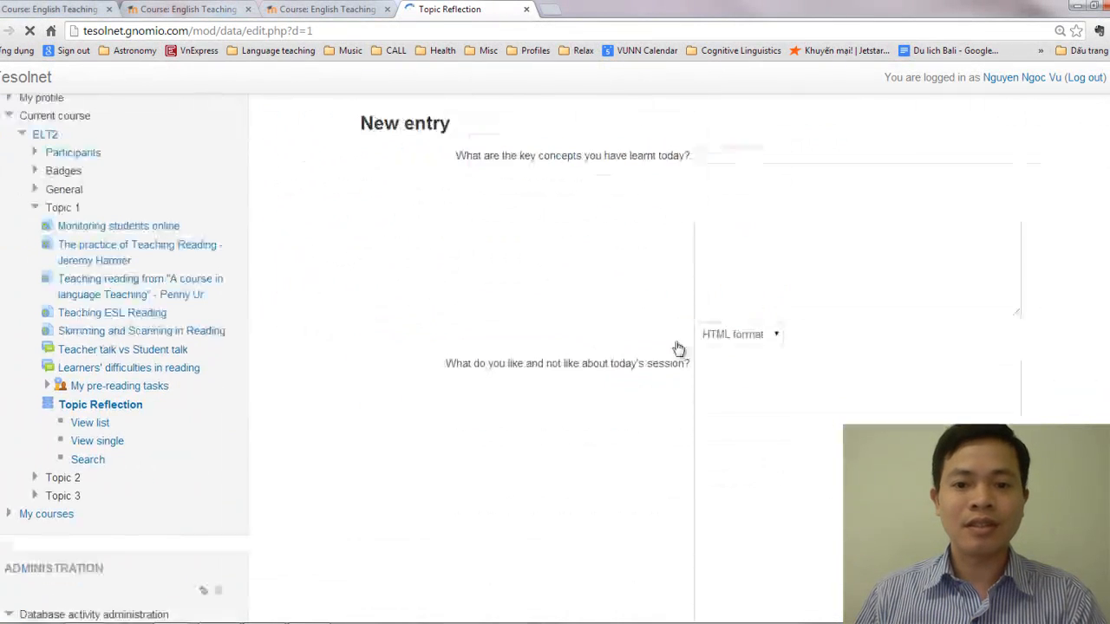
{"action": "left_click", "coordinate": [747, 194]}
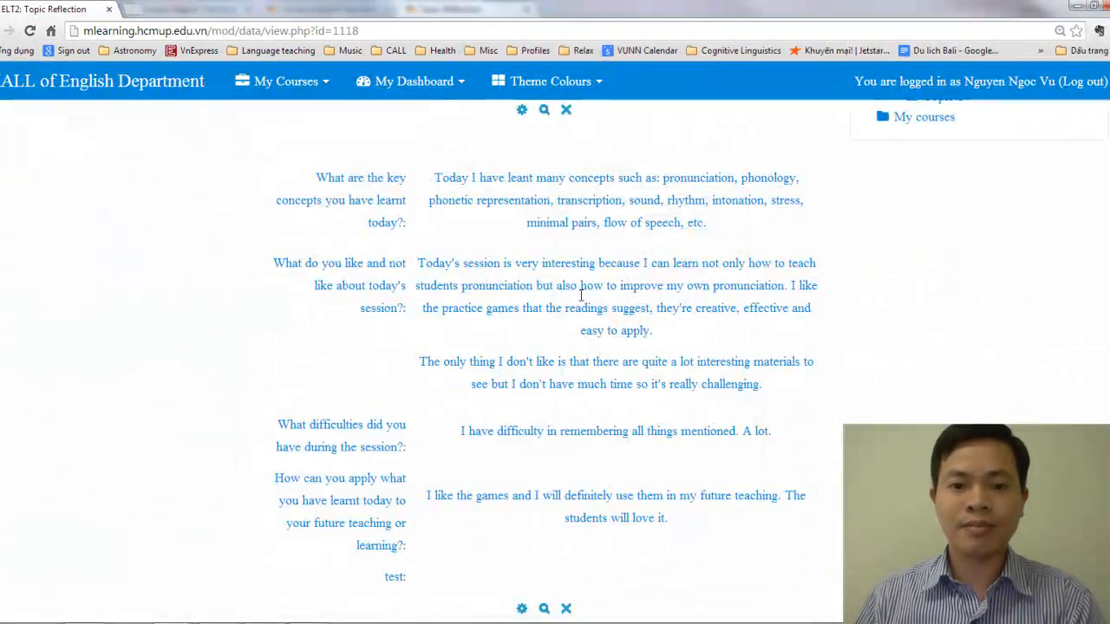
Review the students' submitted reflections in the Topic Reflection database on the mlearning.hcmup.edu.vn site
{"action": "scroll", "coordinate": [602, 315], "scroll_direction": "down", "scroll_amount": 6}
{"action": "scroll", "coordinate": [601, 317], "scroll_direction": "down", "scroll_amount": 3}
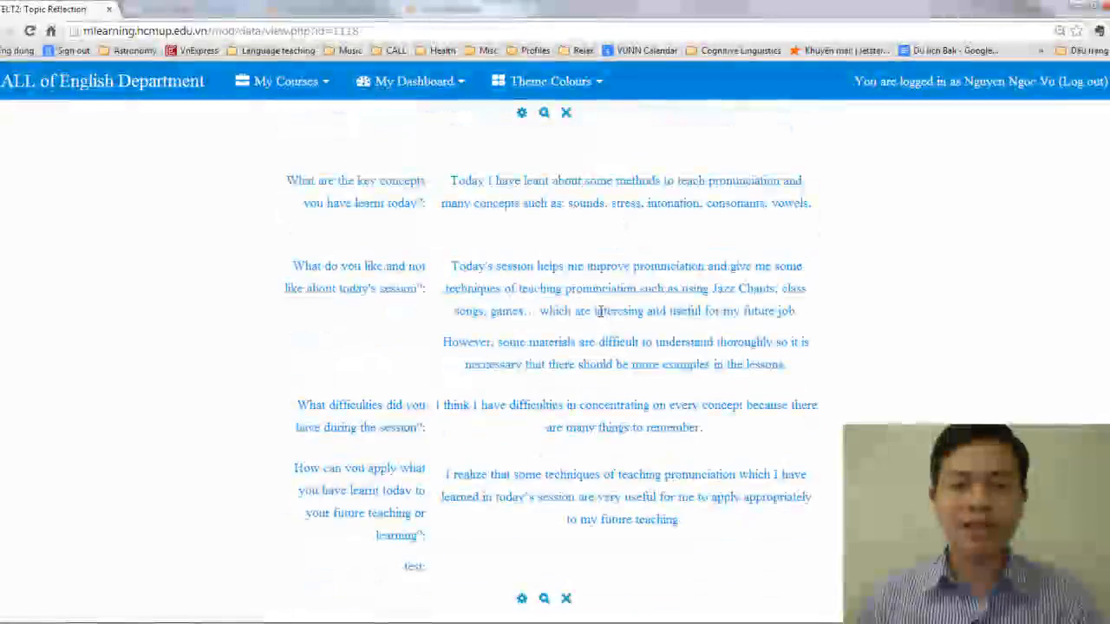
{"action": "scroll", "coordinate": [602, 314], "scroll_direction": "down", "scroll_amount": 5}
{"action": "scroll", "coordinate": [602, 312], "scroll_direction": "down", "scroll_amount": 5}
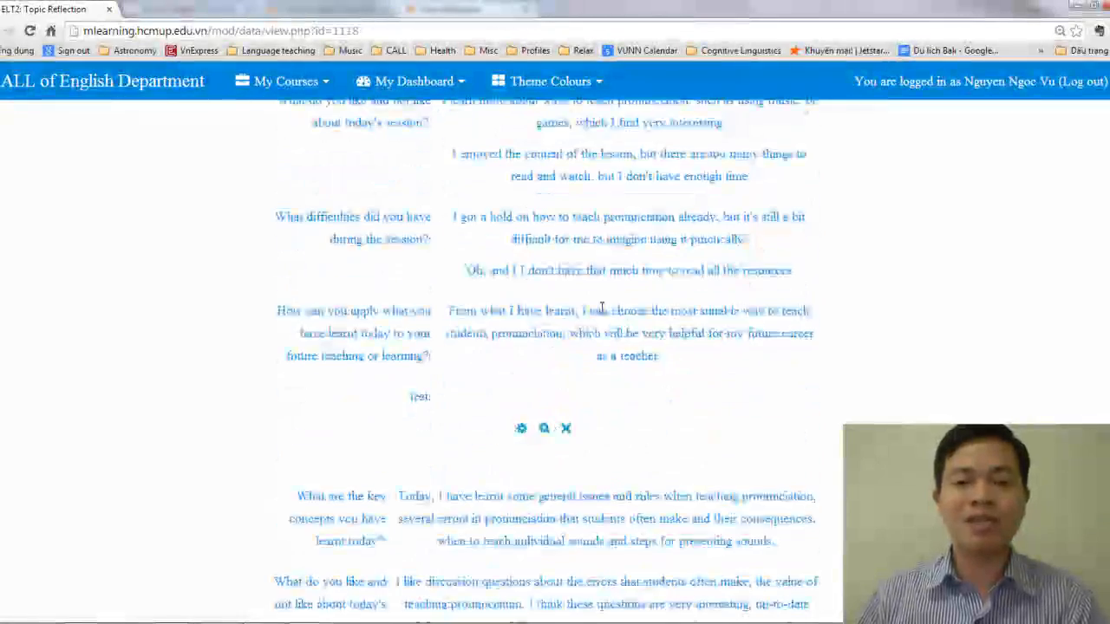
Read the remaining student answers on the first page of Topic Reflection entries and go back up through them
{"action": "scroll", "coordinate": [604, 314], "scroll_direction": "down", "scroll_amount": 1}
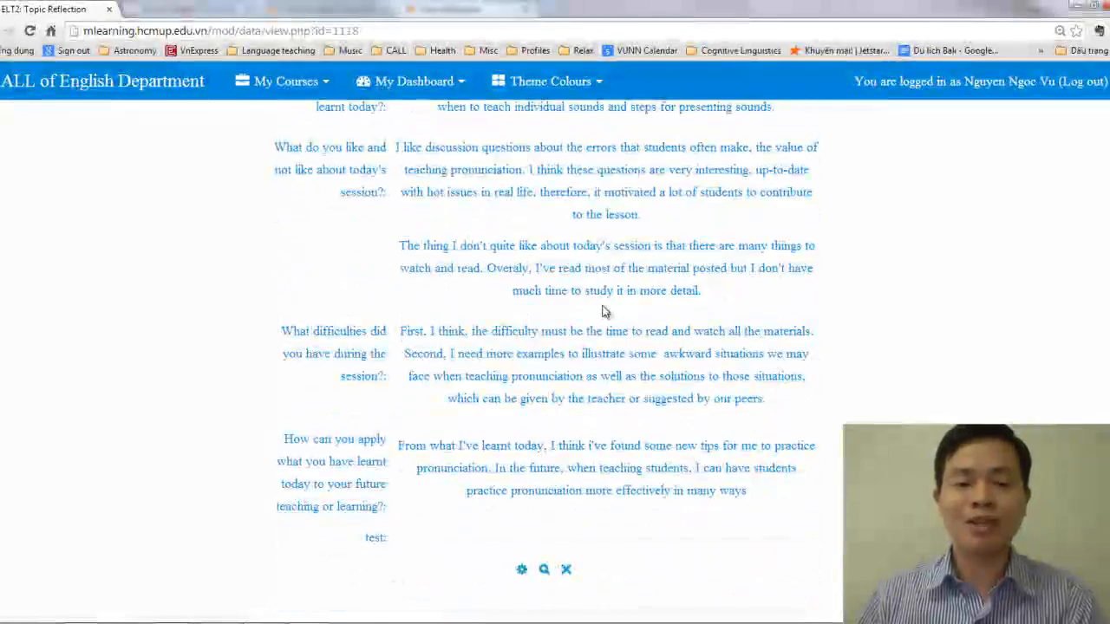
{"action": "scroll", "coordinate": [604, 304], "scroll_direction": "down", "scroll_amount": 3}
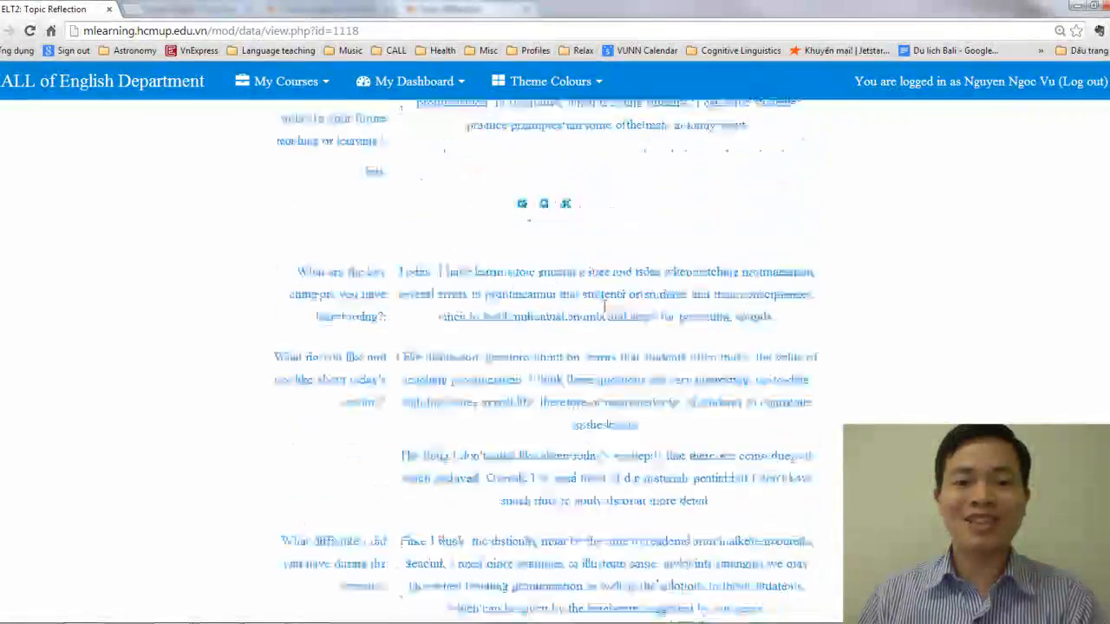
{"action": "scroll", "coordinate": [604, 309], "scroll_direction": "down", "scroll_amount": 10}
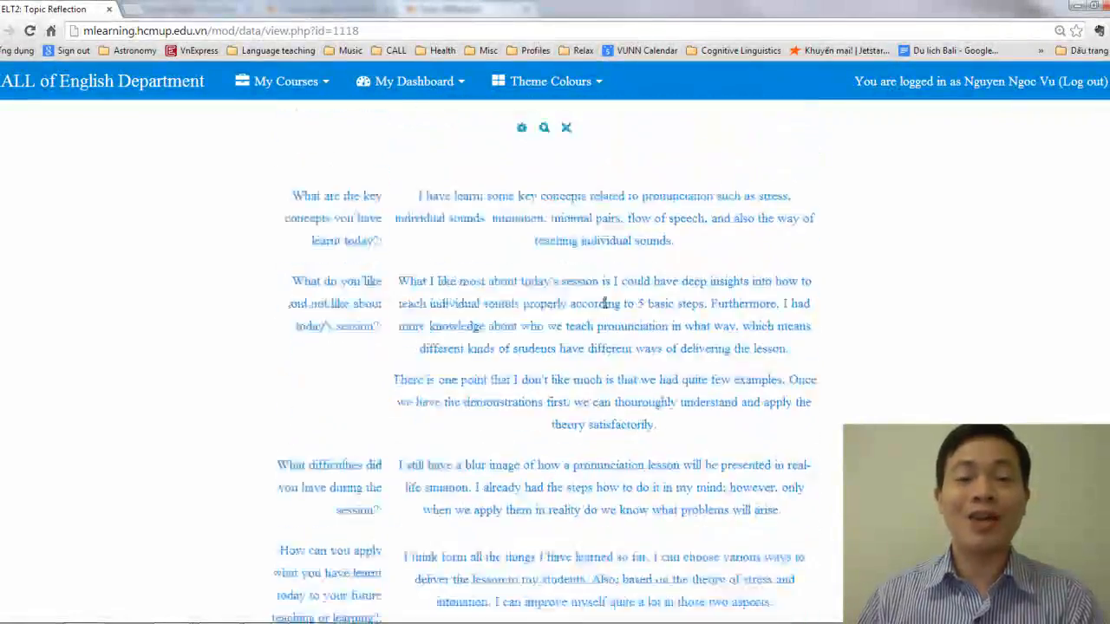
{"action": "scroll", "coordinate": [611, 312], "scroll_direction": "down", "scroll_amount": 2}
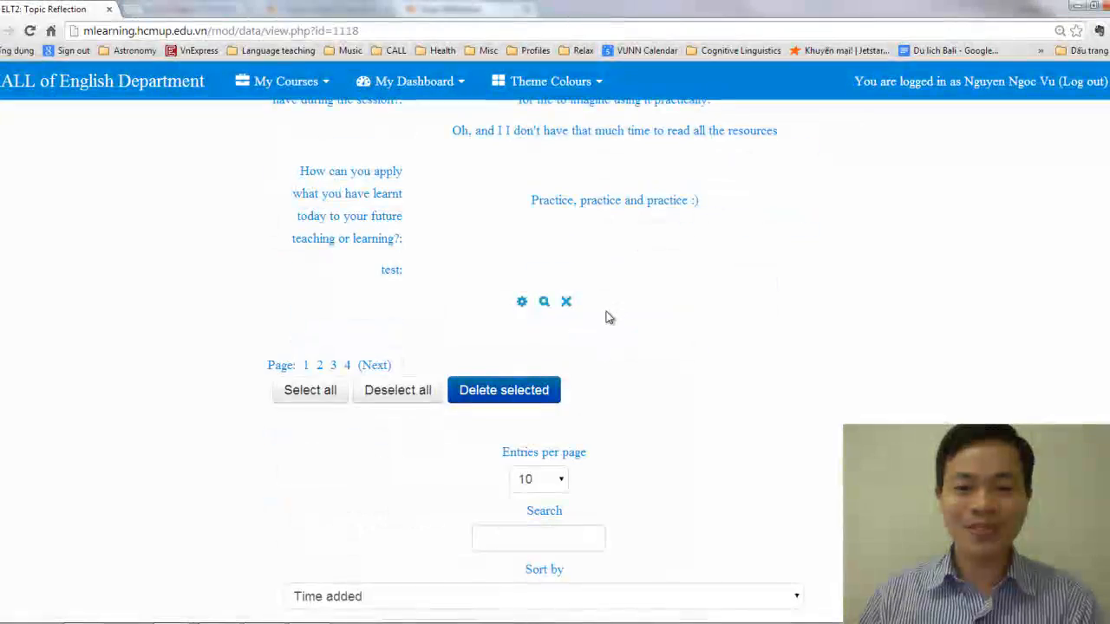
{"action": "scroll", "coordinate": [609, 318], "scroll_direction": "up", "scroll_amount": 15}
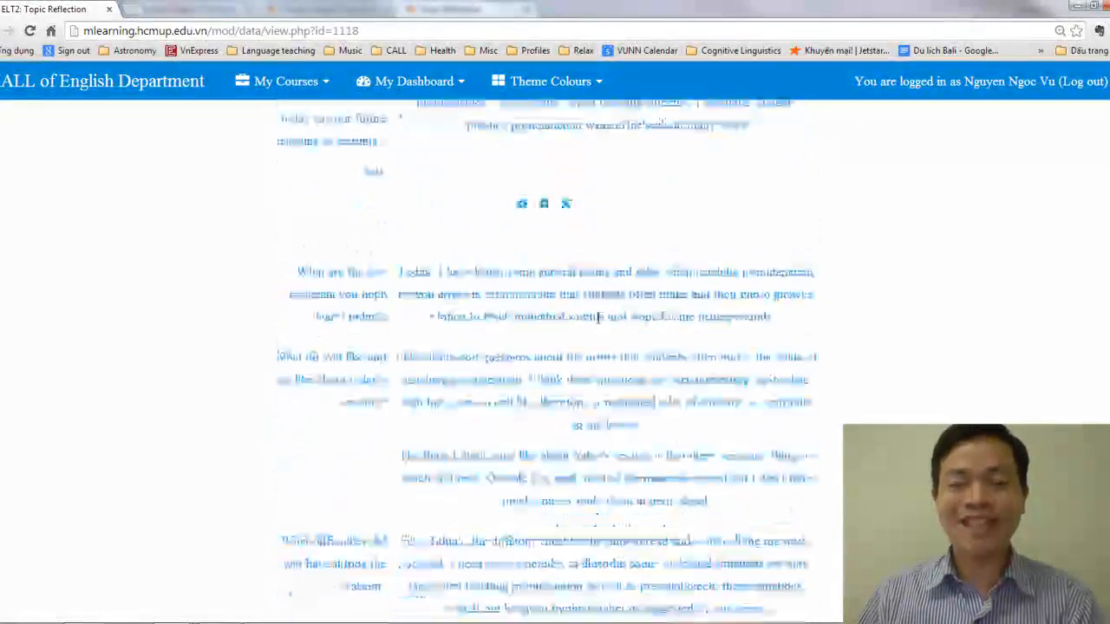
{"action": "scroll", "coordinate": [599, 327], "scroll_direction": "up", "scroll_amount": 15}
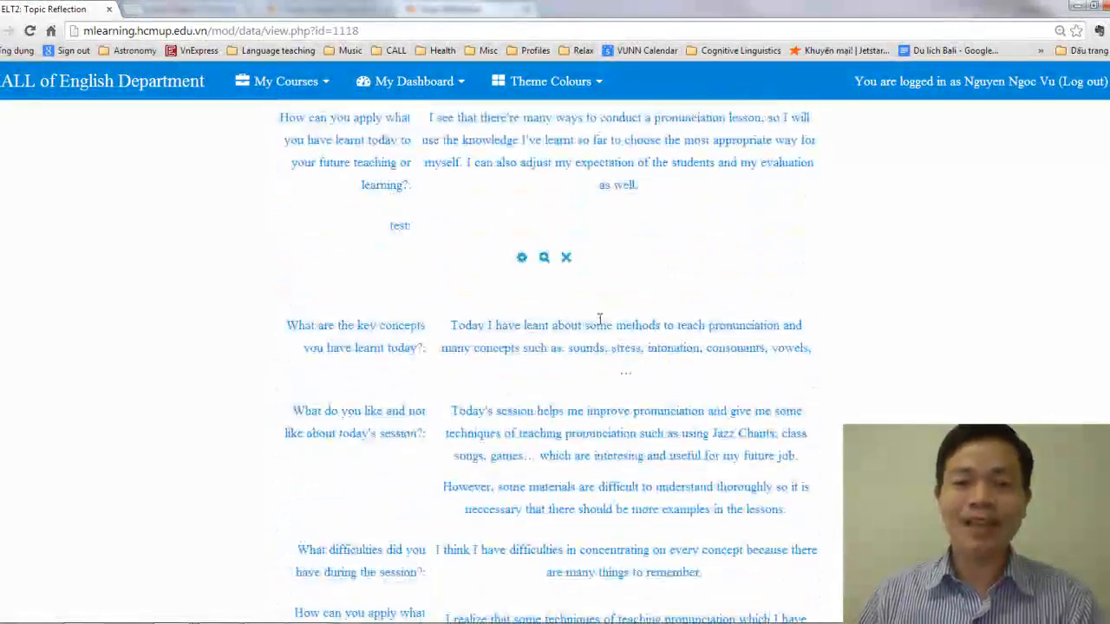
{"action": "scroll", "coordinate": [598, 329], "scroll_direction": "up", "scroll_amount": 3}
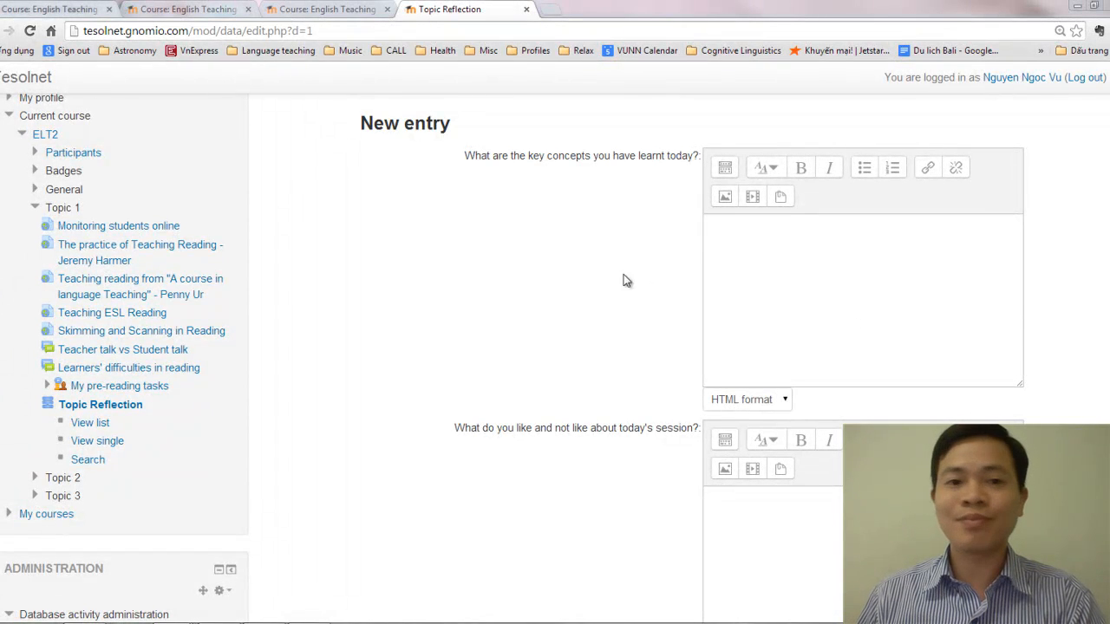
Return from the Topic Reflection entry form to the ELT2 course page and start adding an activity or resource to Topic 1
{"action": "scroll", "coordinate": [512, 272], "scroll_direction": "up", "scroll_amount": 3}
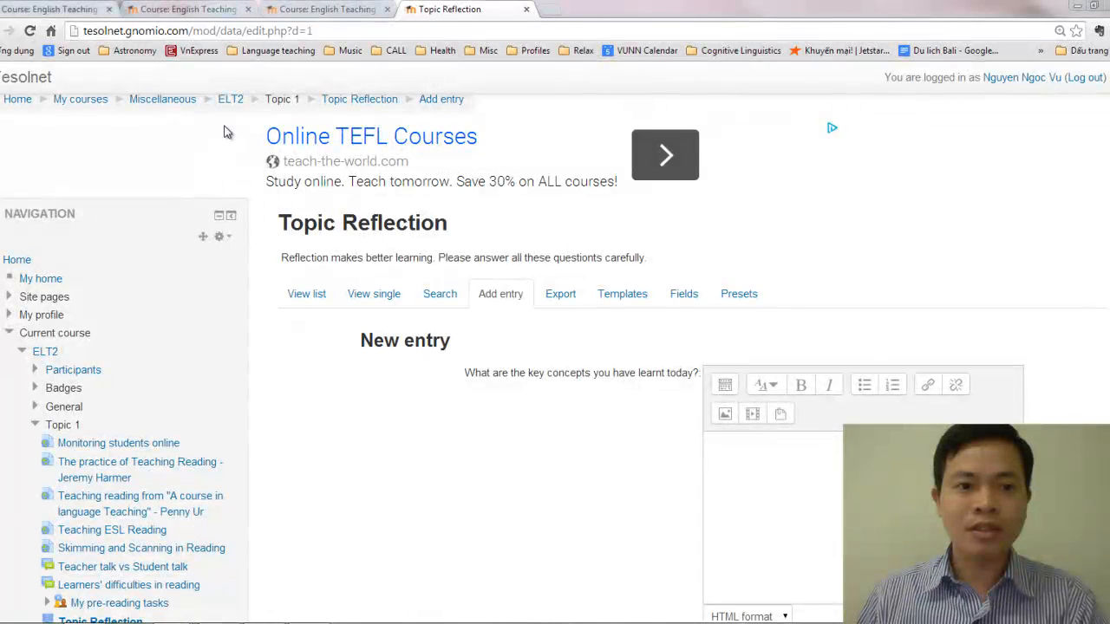
{"action": "left_click", "coordinate": [230, 100]}
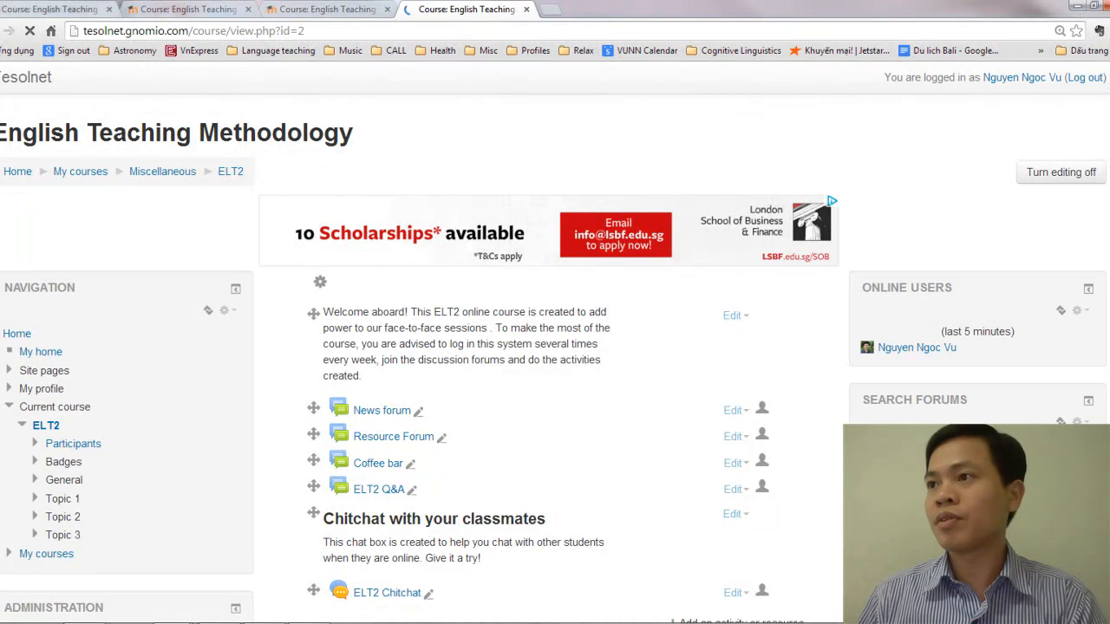
{"action": "scroll", "coordinate": [664, 389], "scroll_direction": "down", "scroll_amount": 4}
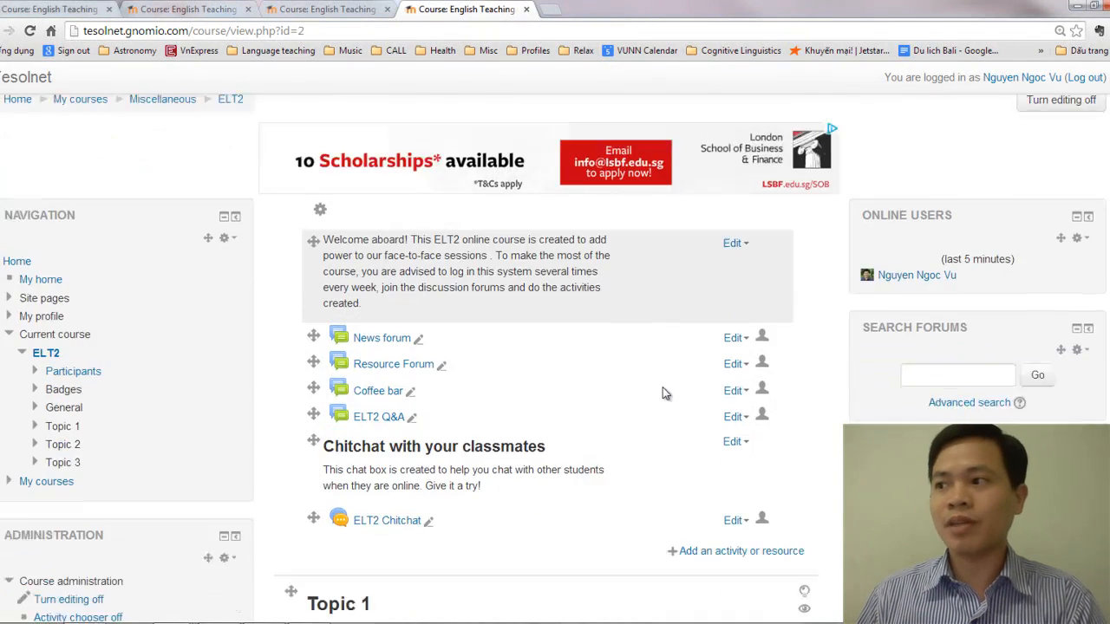
{"action": "scroll", "coordinate": [679, 393], "scroll_direction": "down", "scroll_amount": 6}
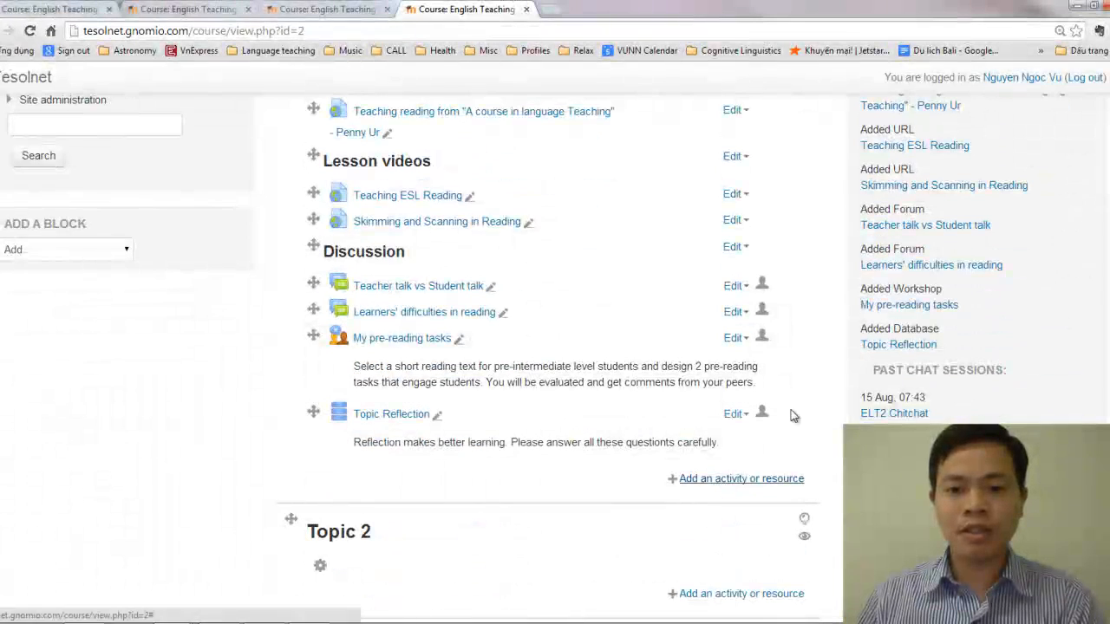
{"action": "left_click", "coordinate": [724, 479]}
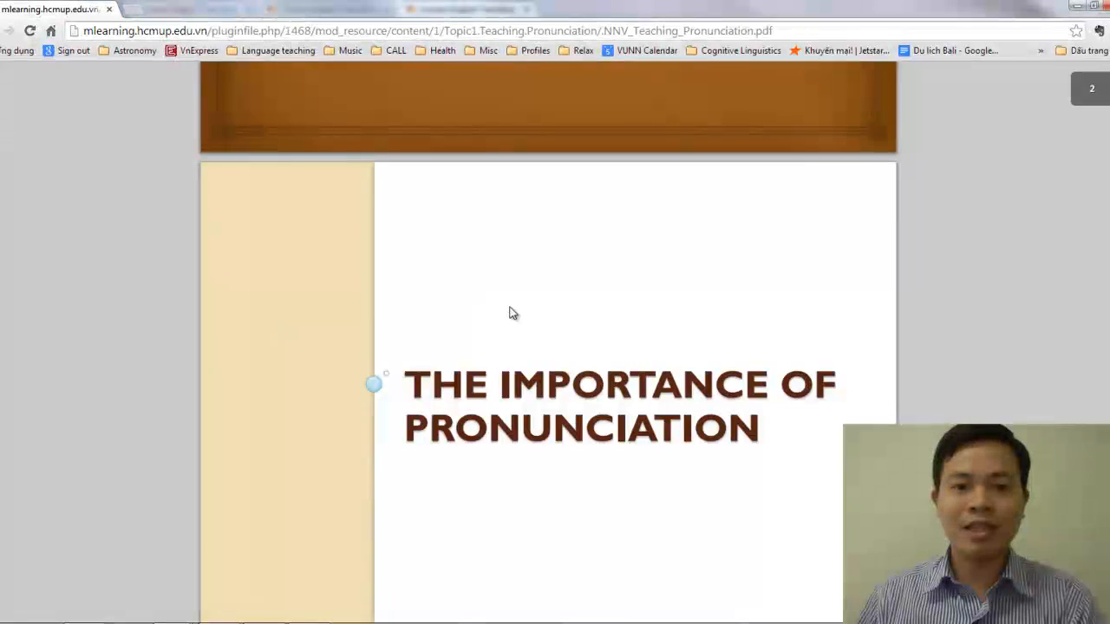
Look through the Teaching Pronunciation PDF slides on the mlearning.hcmup.edu.vn site as an example of shared lecture notes
{"action": "scroll", "coordinate": [568, 330], "scroll_direction": "down", "scroll_amount": 5}
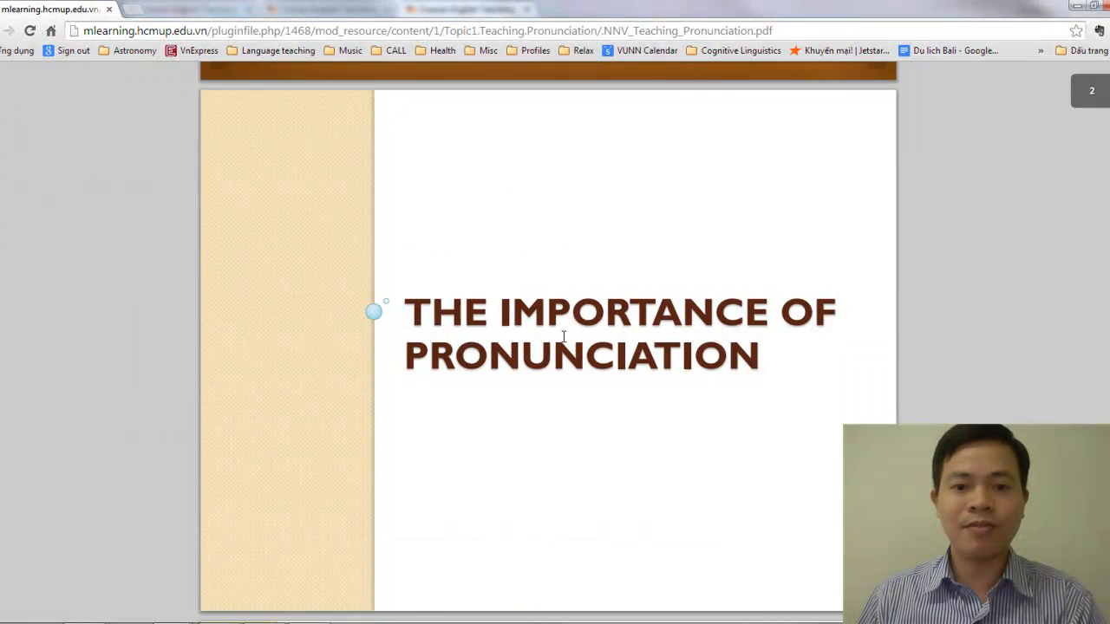
{"action": "scroll", "coordinate": [563, 342], "scroll_direction": "down", "scroll_amount": 4}
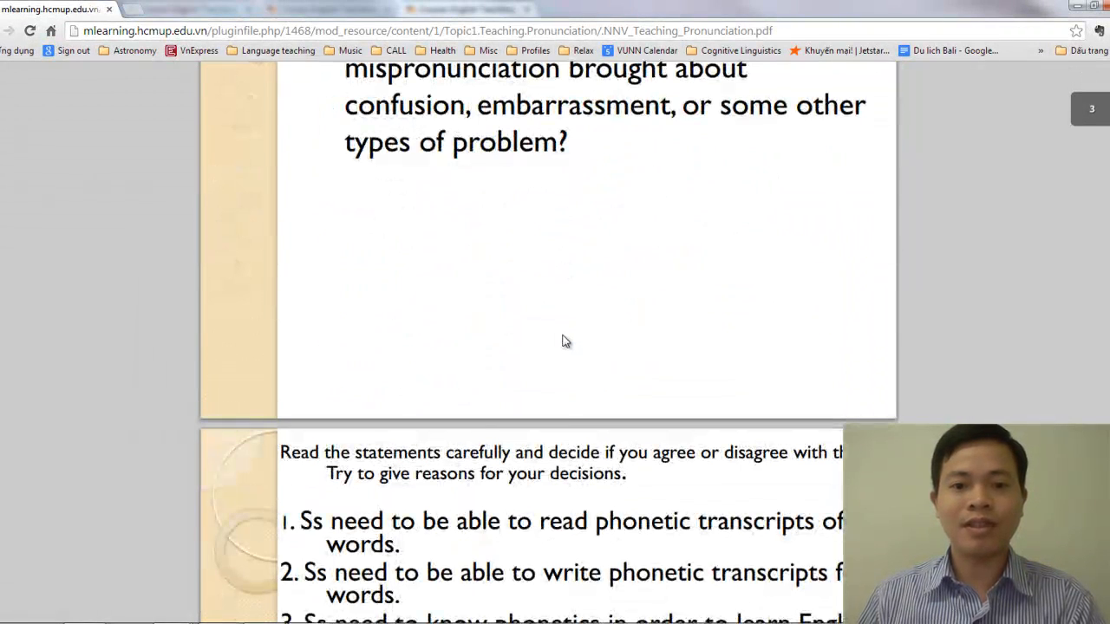
{"action": "scroll", "coordinate": [564, 343], "scroll_direction": "down", "scroll_amount": 15}
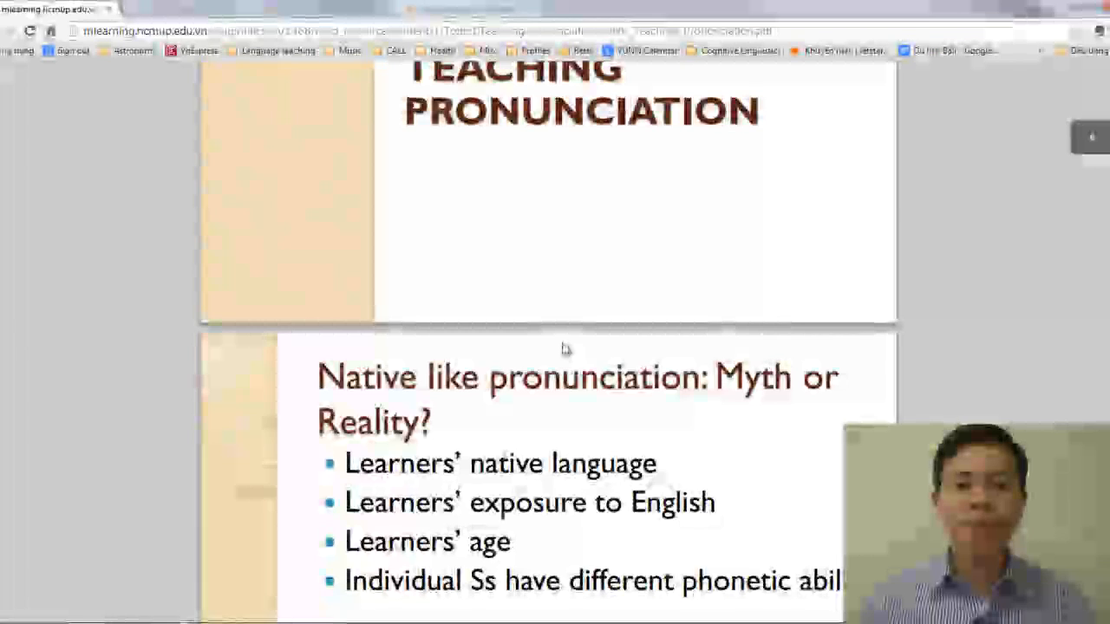
{"action": "scroll", "coordinate": [562, 348], "scroll_direction": "down", "scroll_amount": 12}
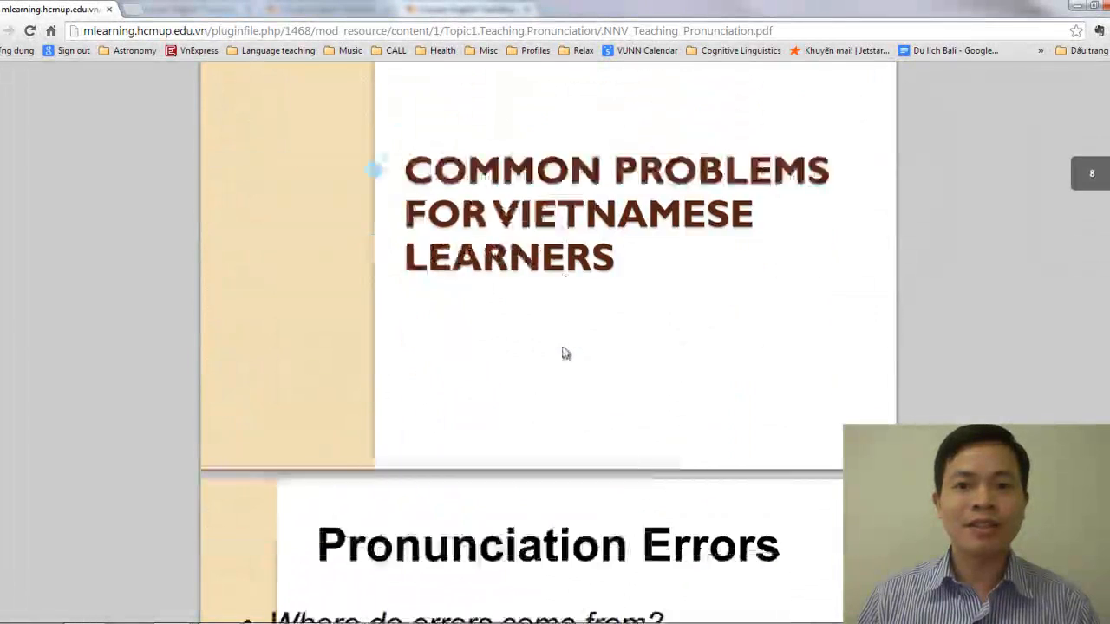
{"action": "scroll", "coordinate": [567, 364], "scroll_direction": "up", "scroll_amount": 8}
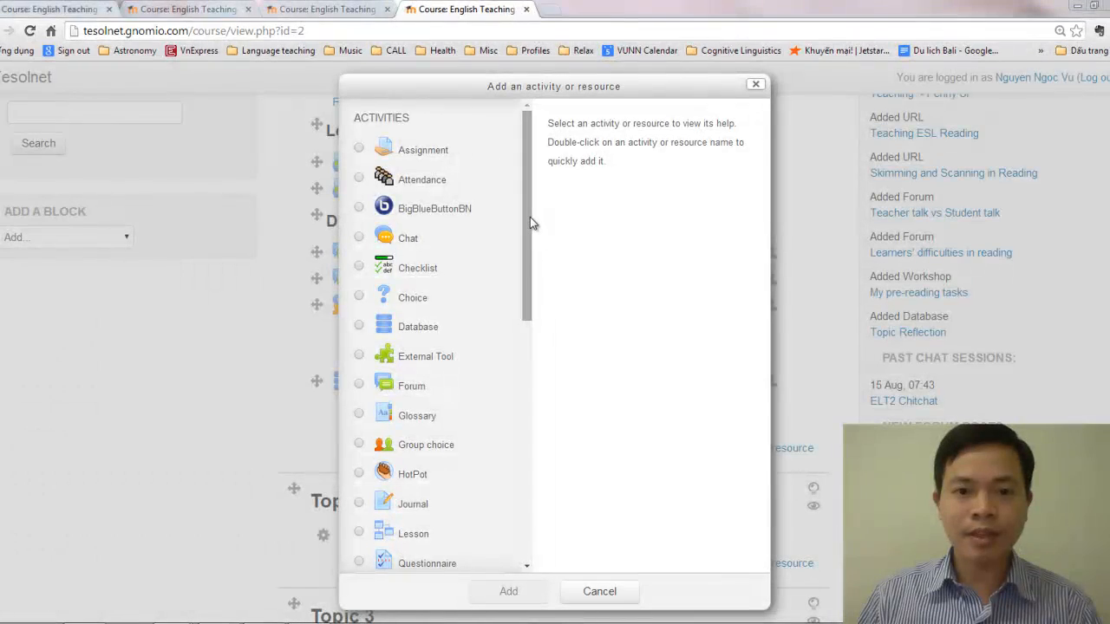
Choose File from the resource types and add it to Topic 1
{"action": "scroll", "coordinate": [527, 303], "scroll_direction": "down", "scroll_amount": 4}
{"action": "scroll", "coordinate": [524, 450], "scroll_direction": "down", "scroll_amount": 3}
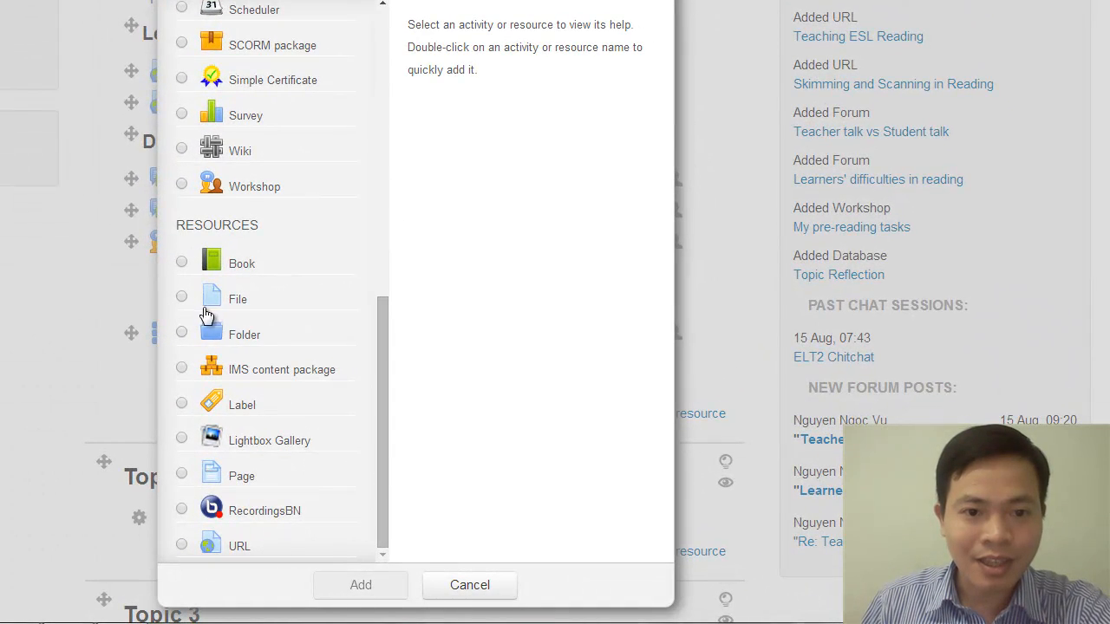
{"action": "left_click", "coordinate": [182, 296]}
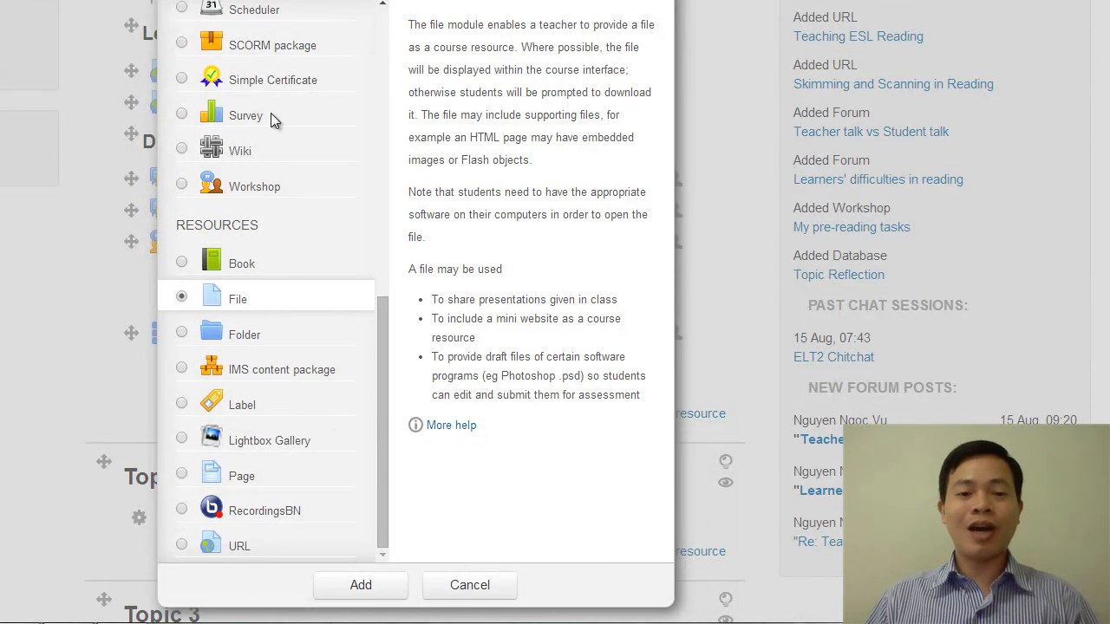
{"action": "left_click_drag", "start_coordinate": [388, 409], "coordinate": [358, 229]}
{"action": "left_click", "coordinate": [368, 297]}
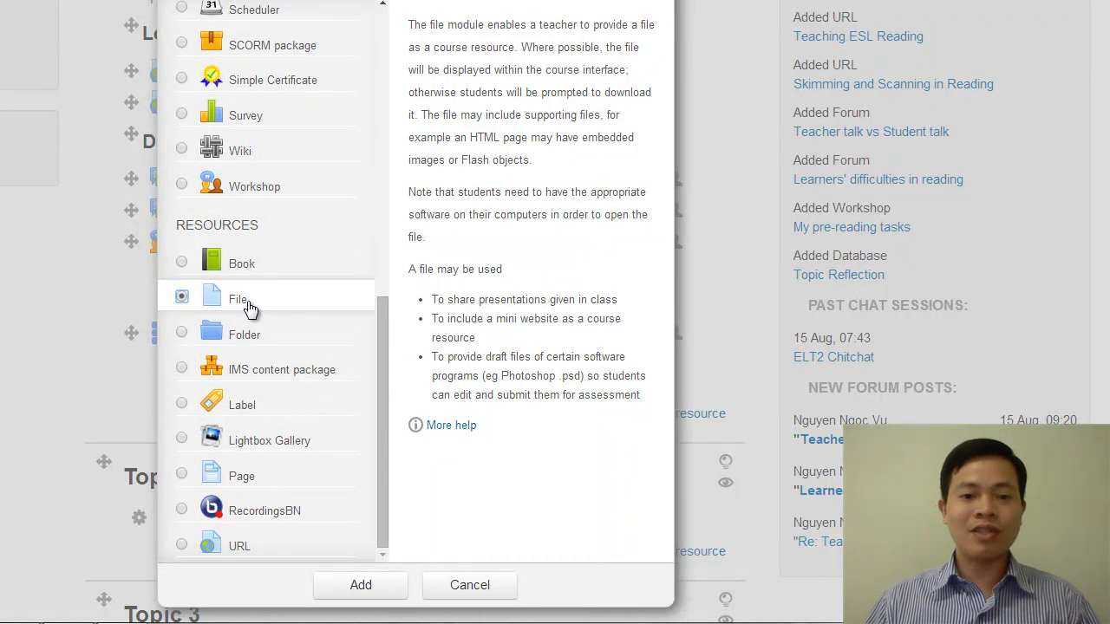
{"action": "left_click", "coordinate": [359, 585]}
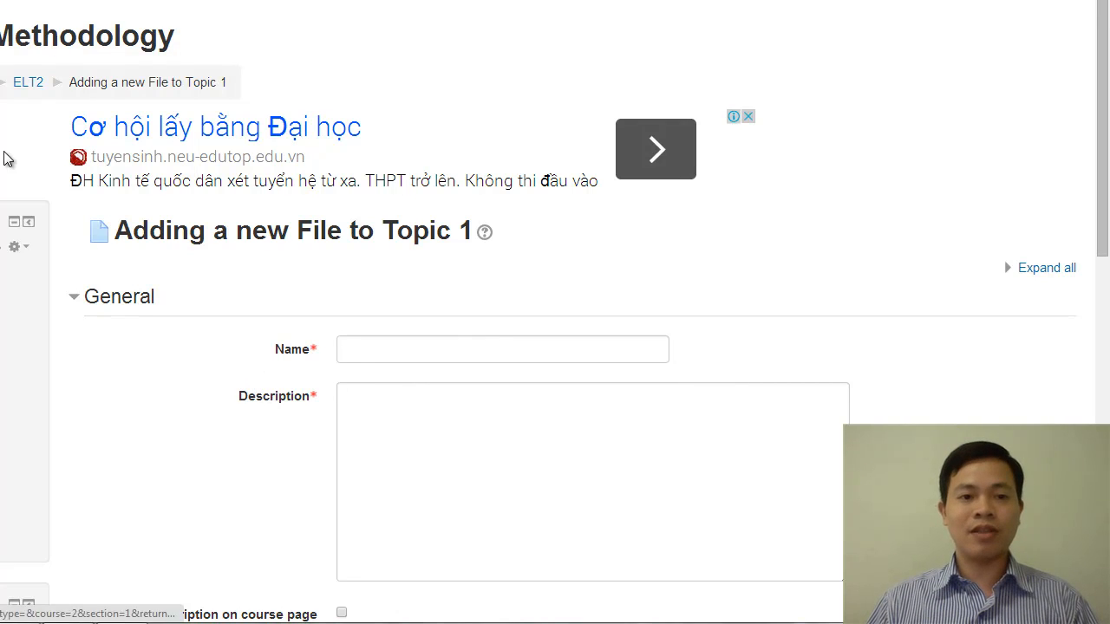
Name the new file resource "Lecture notes"
{"action": "scroll", "coordinate": [187, 317], "scroll_direction": "down", "scroll_amount": 3}
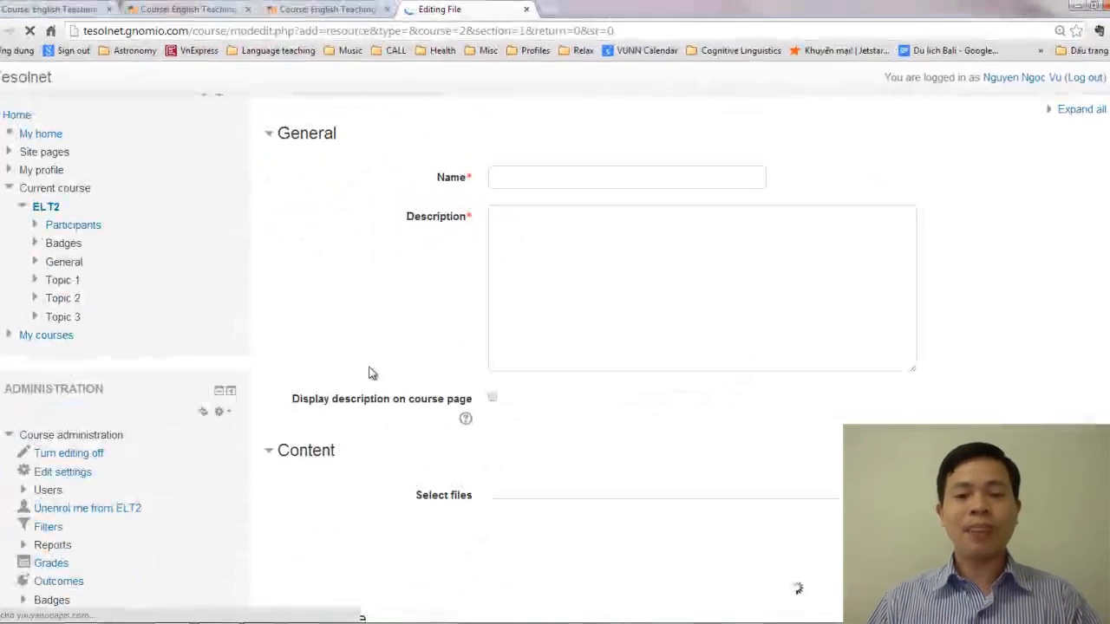
{"action": "scroll", "coordinate": [524, 337], "scroll_direction": "down", "scroll_amount": 1}
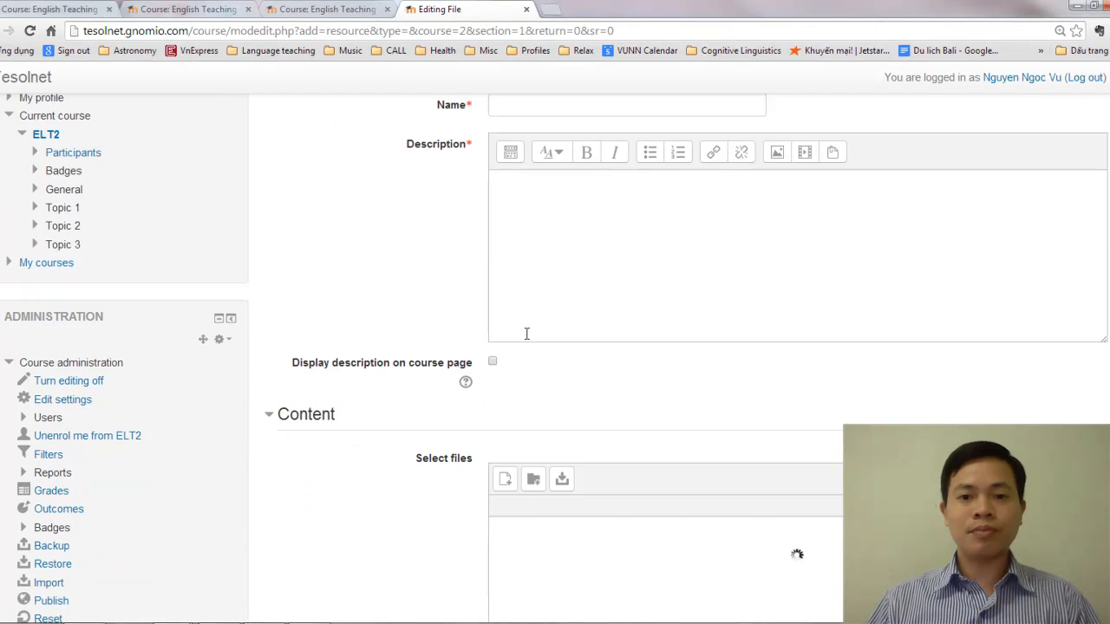
{"action": "scroll", "coordinate": [529, 334], "scroll_direction": "up", "scroll_amount": 2}
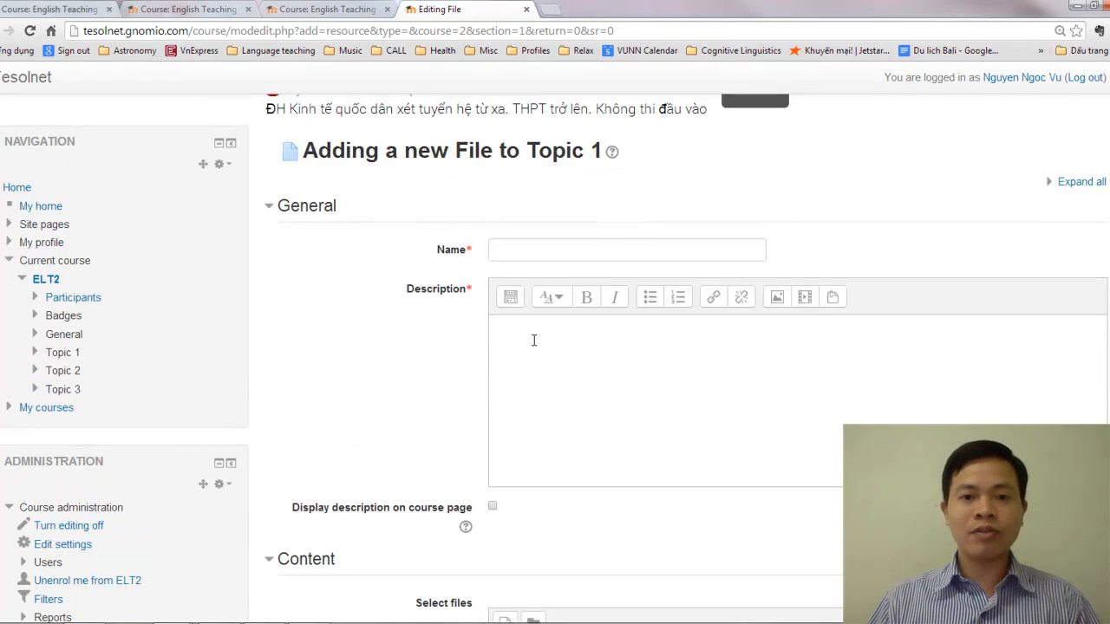
{"action": "left_click", "coordinate": [519, 250]}
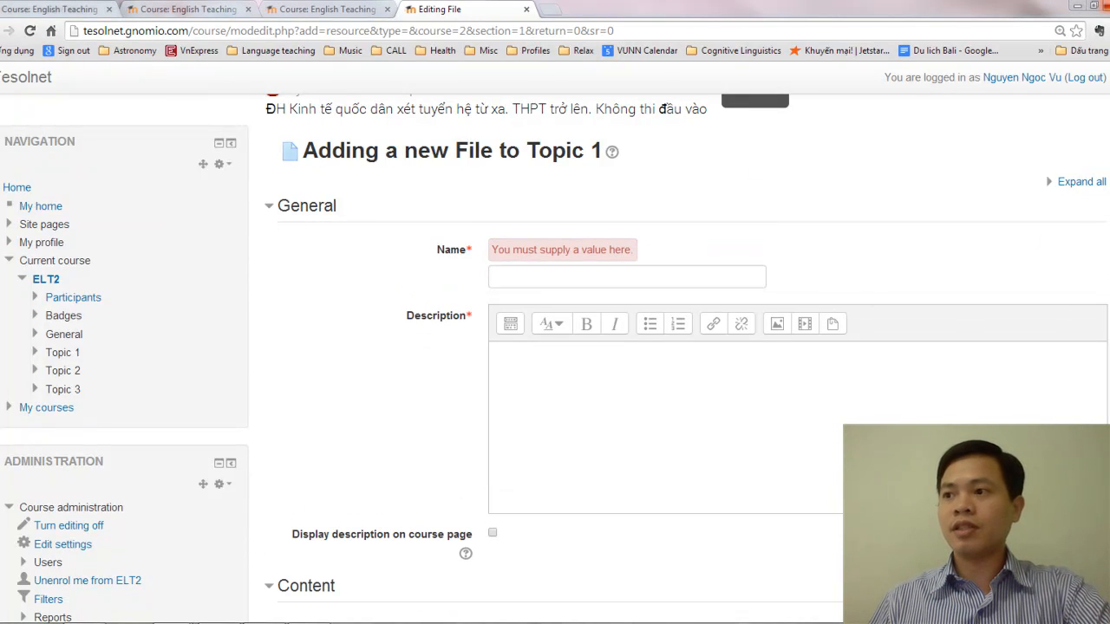
{"action": "left_click", "coordinate": [555, 276]}
{"action": "type", "text": "Lecture"}
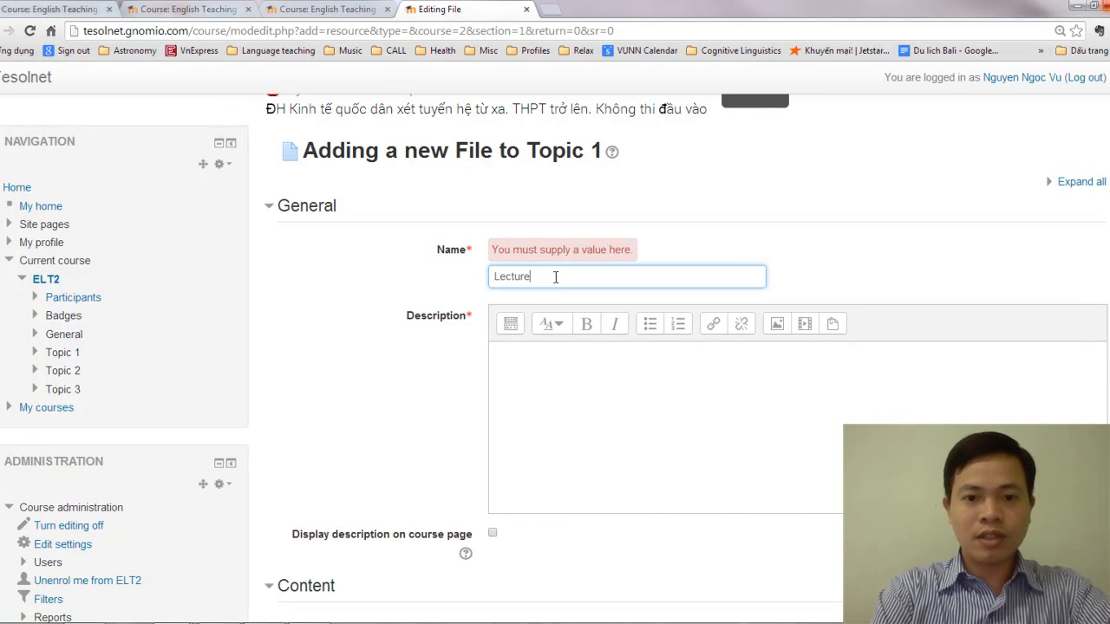
{"action": "type", "text": " notes"}
Enter "This is the PDF file of my PPT presentation" as the file resource's description
{"action": "left_click", "coordinate": [567, 404]}
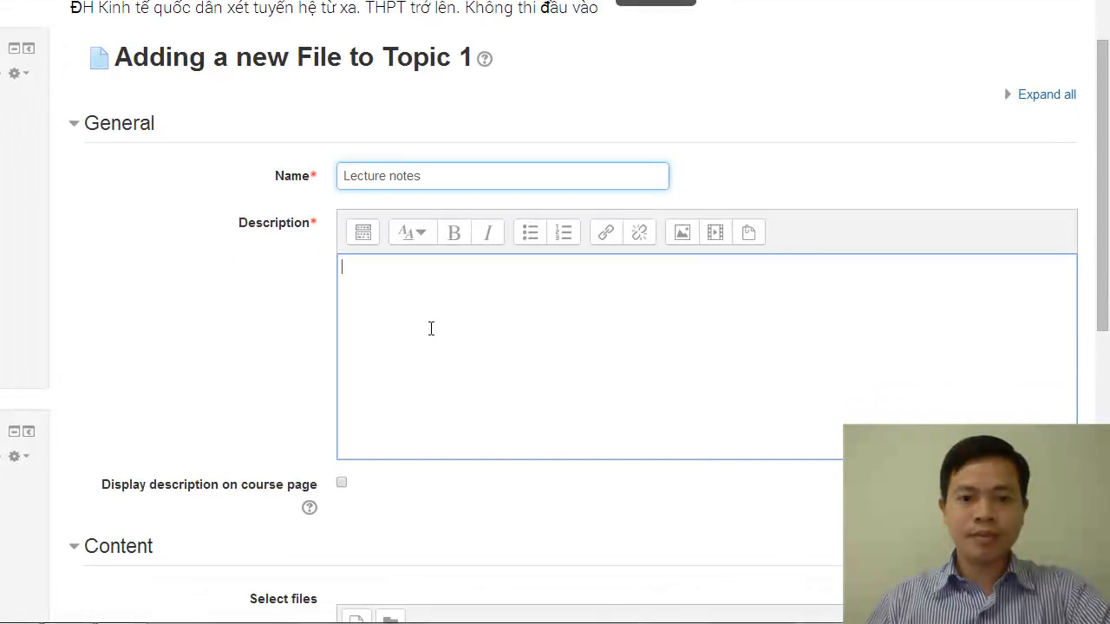
{"action": "type", "text": "This i"}
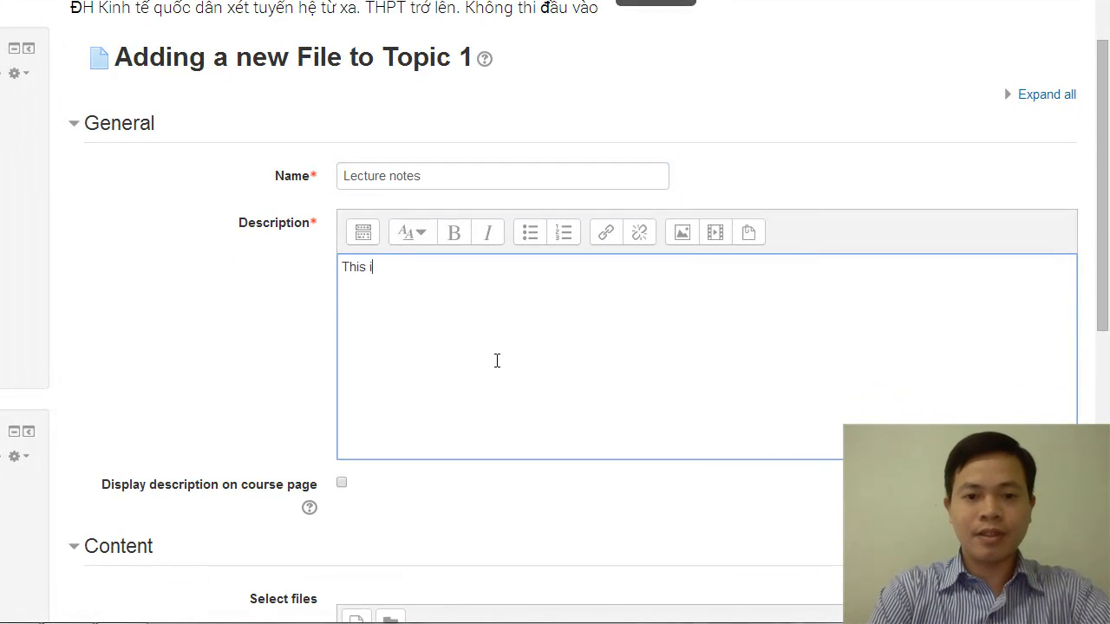
{"action": "type", "text": "s the PDF fi"}
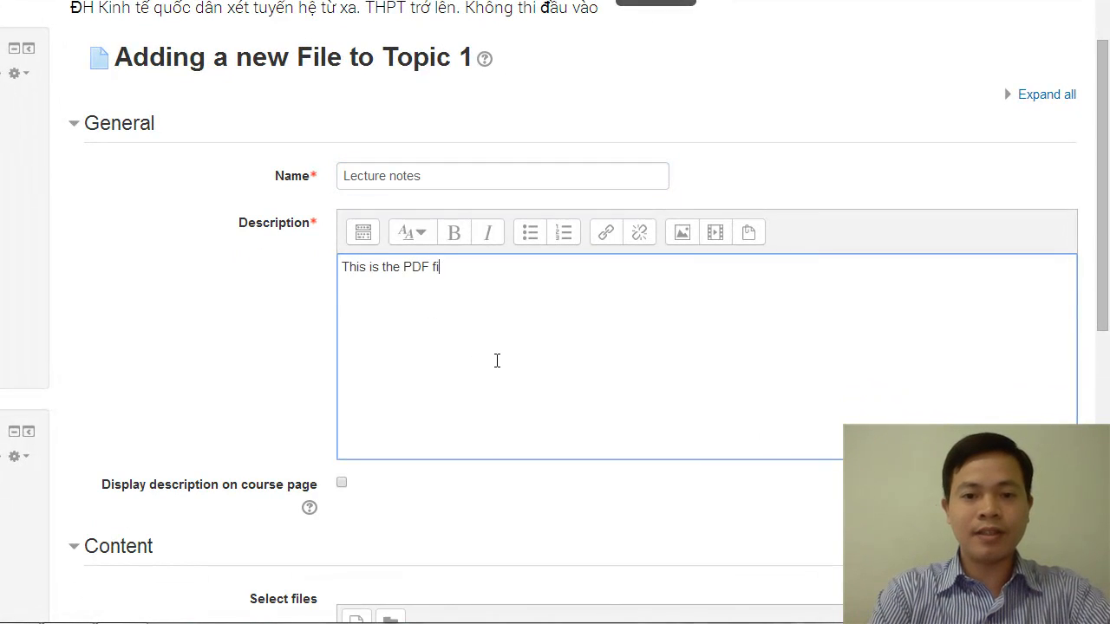
{"action": "type", "text": "le ot "}
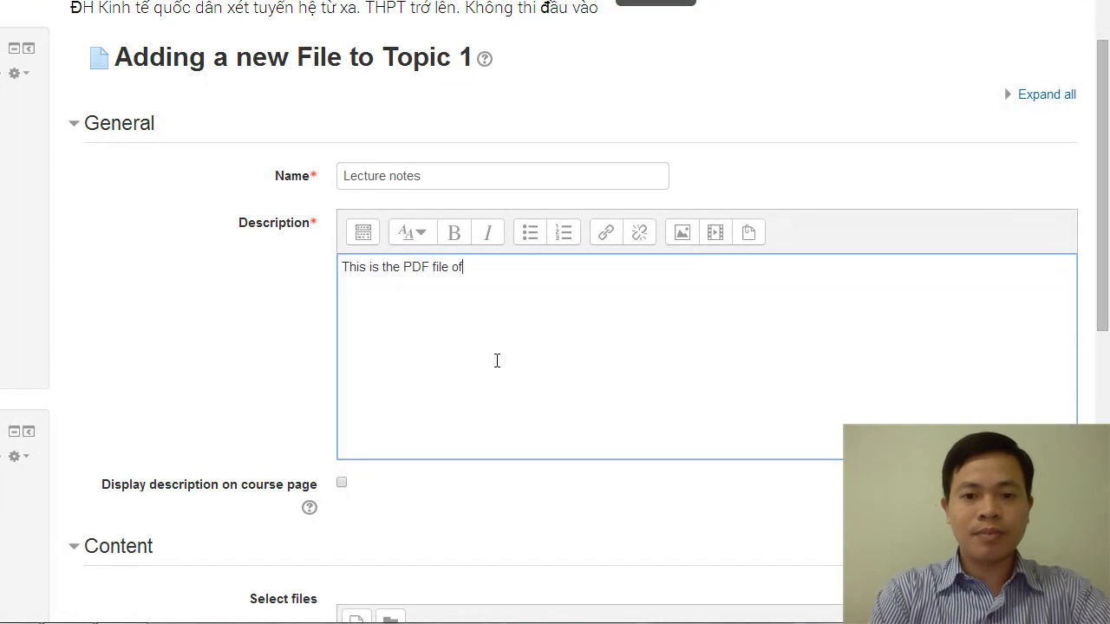
{"action": "type", "text": " my PPT p"}
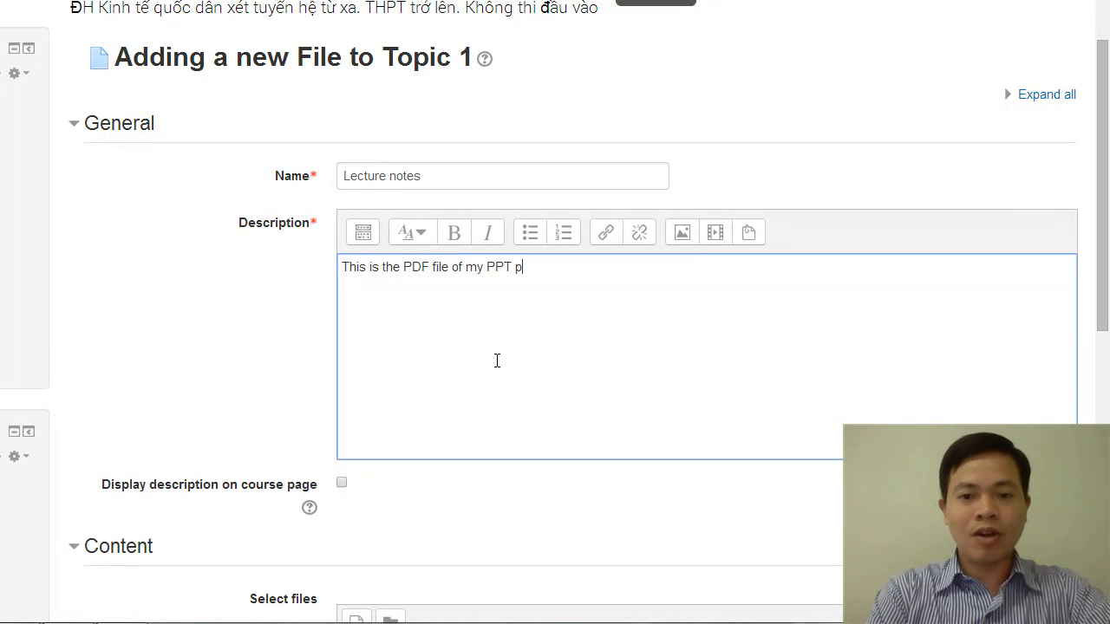
{"action": "type", "text": "resentation"}
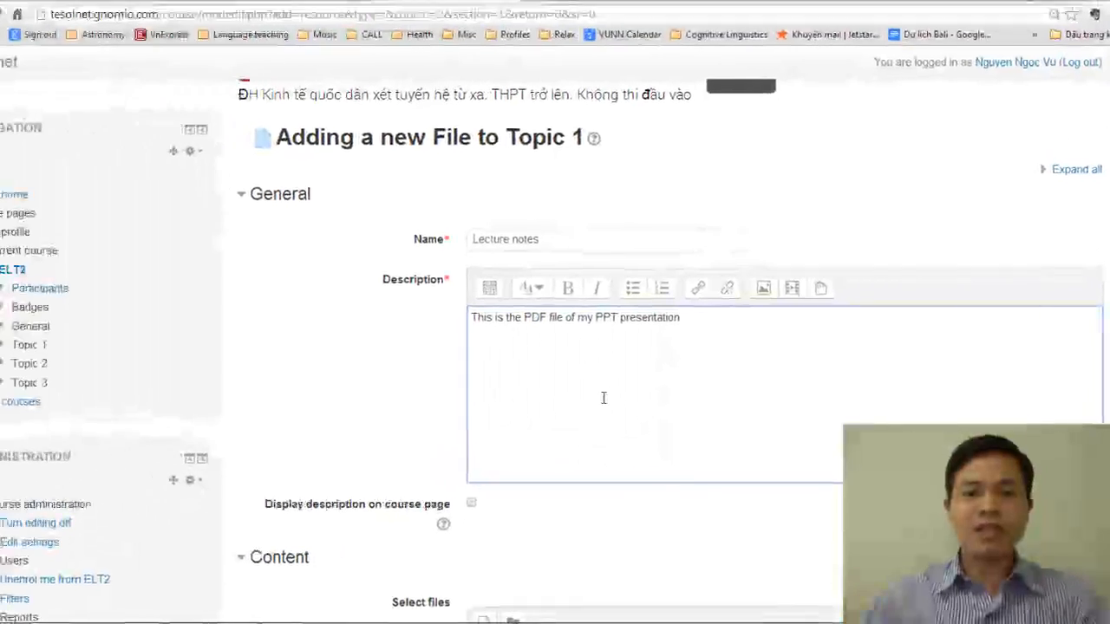
Start a local file upload for the Lecture notes resource's content and open the computer's file browser
{"action": "scroll", "coordinate": [590, 422], "scroll_direction": "down", "scroll_amount": 1}
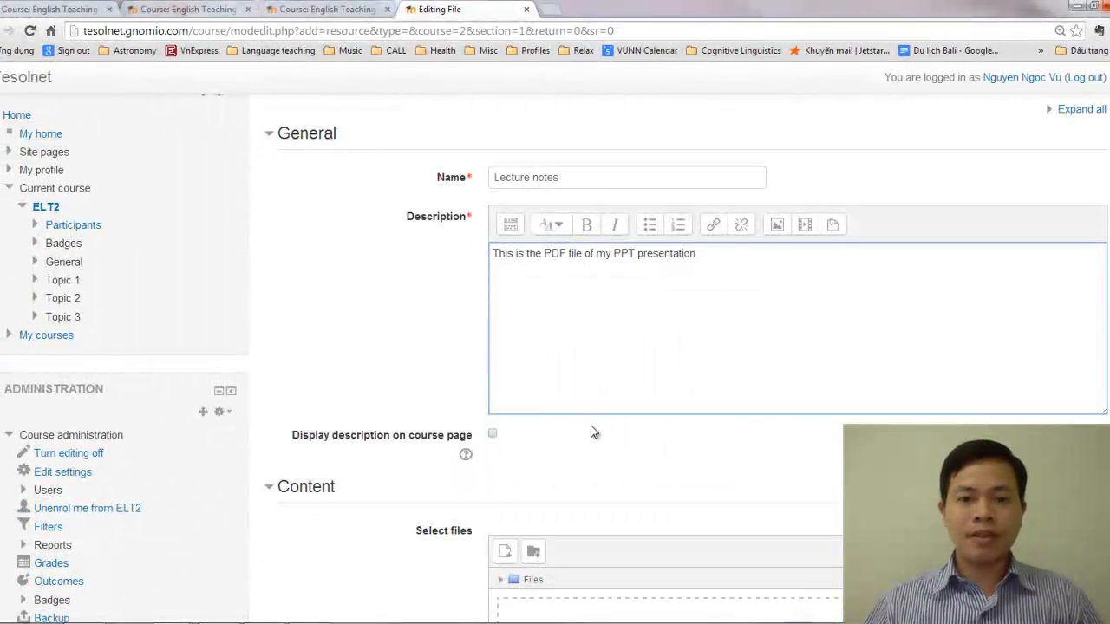
{"action": "scroll", "coordinate": [597, 419], "scroll_direction": "down", "scroll_amount": 1}
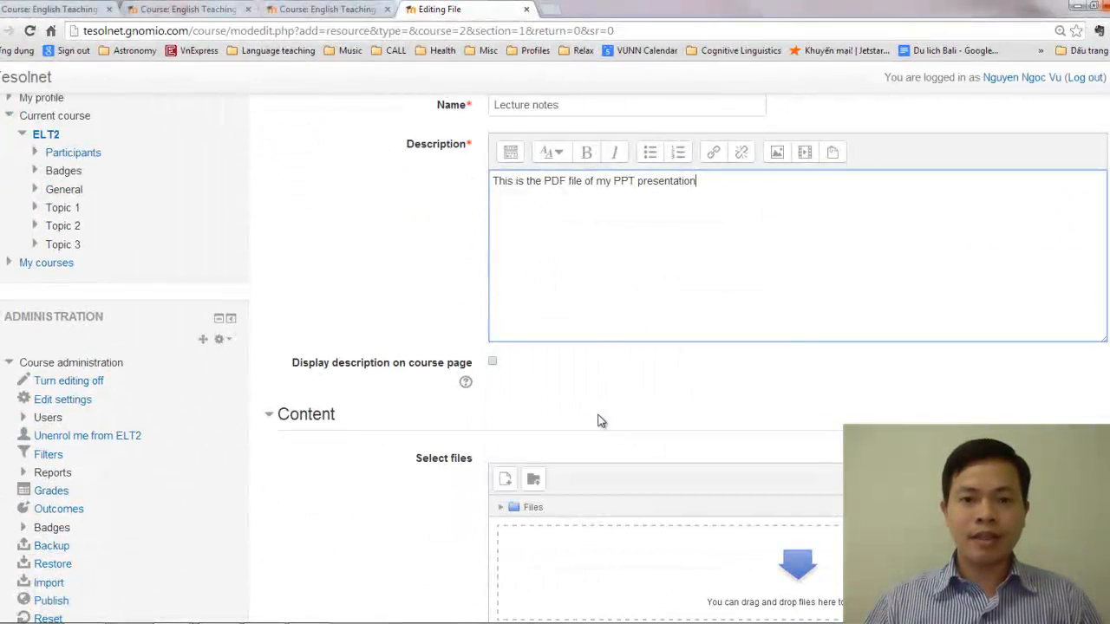
{"action": "scroll", "coordinate": [596, 404], "scroll_direction": "down", "scroll_amount": 2}
{"action": "scroll", "coordinate": [597, 397], "scroll_direction": "down", "scroll_amount": 2}
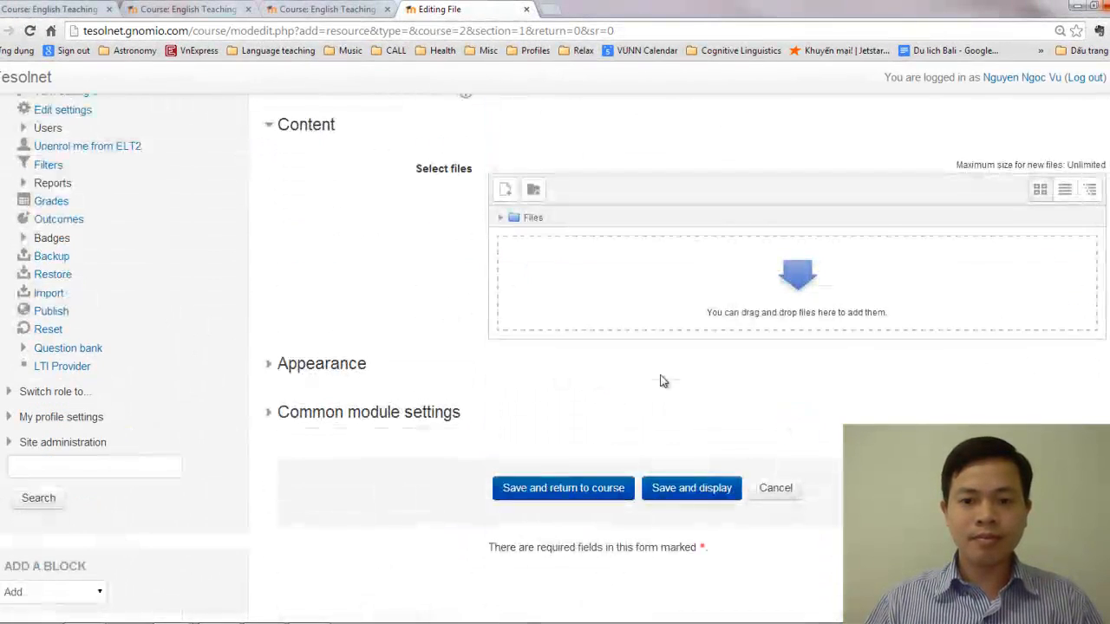
{"action": "left_click", "coordinate": [799, 285]}
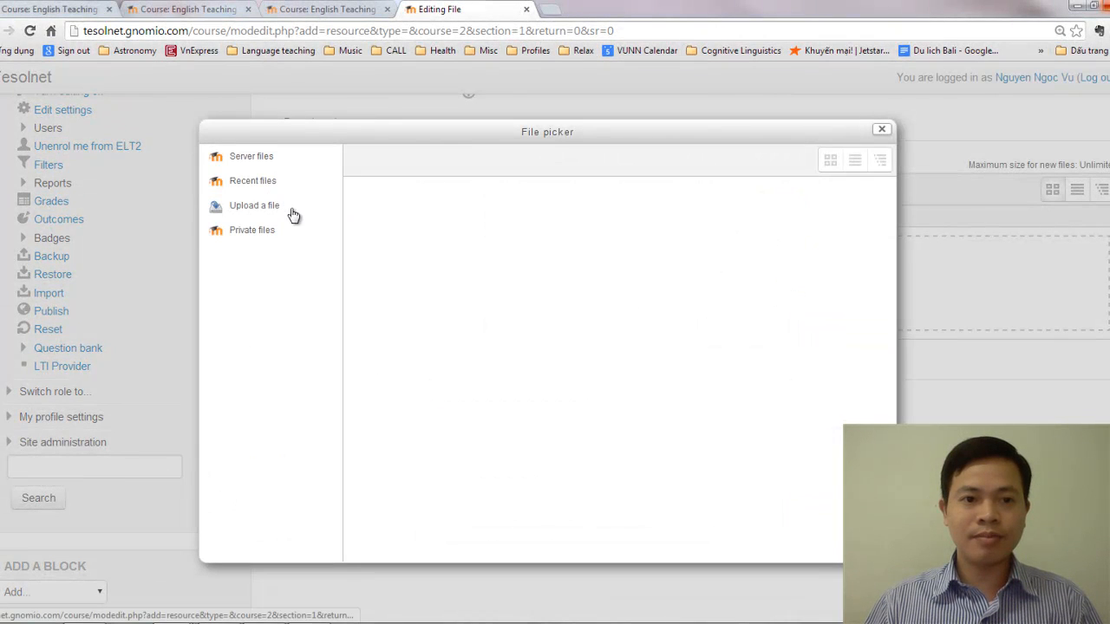
{"action": "left_click", "coordinate": [263, 214]}
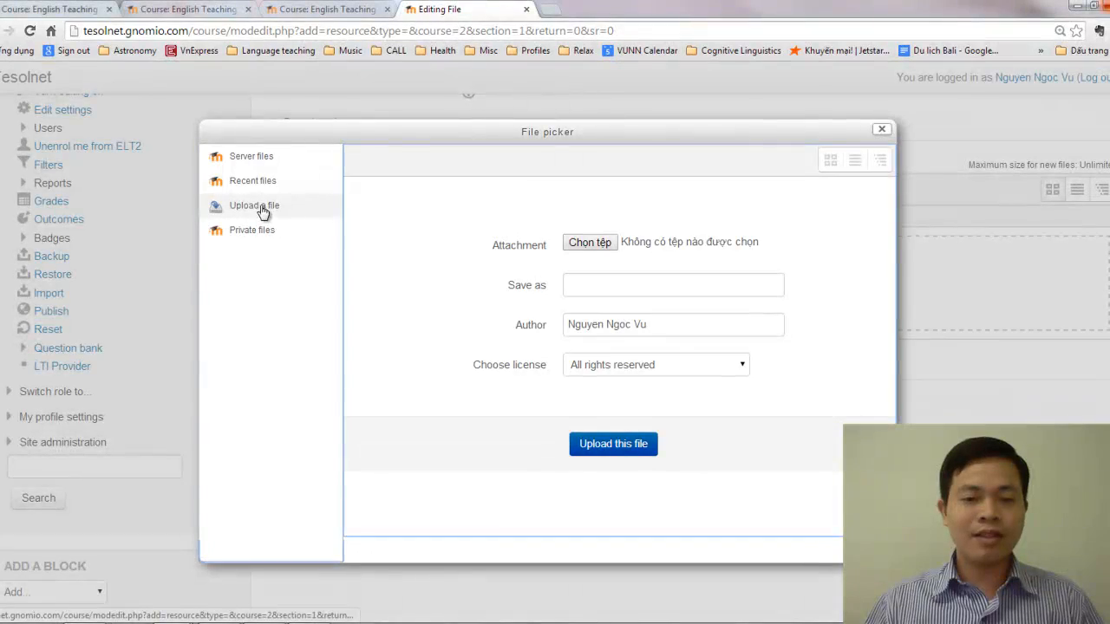
{"action": "left_click", "coordinate": [592, 246]}
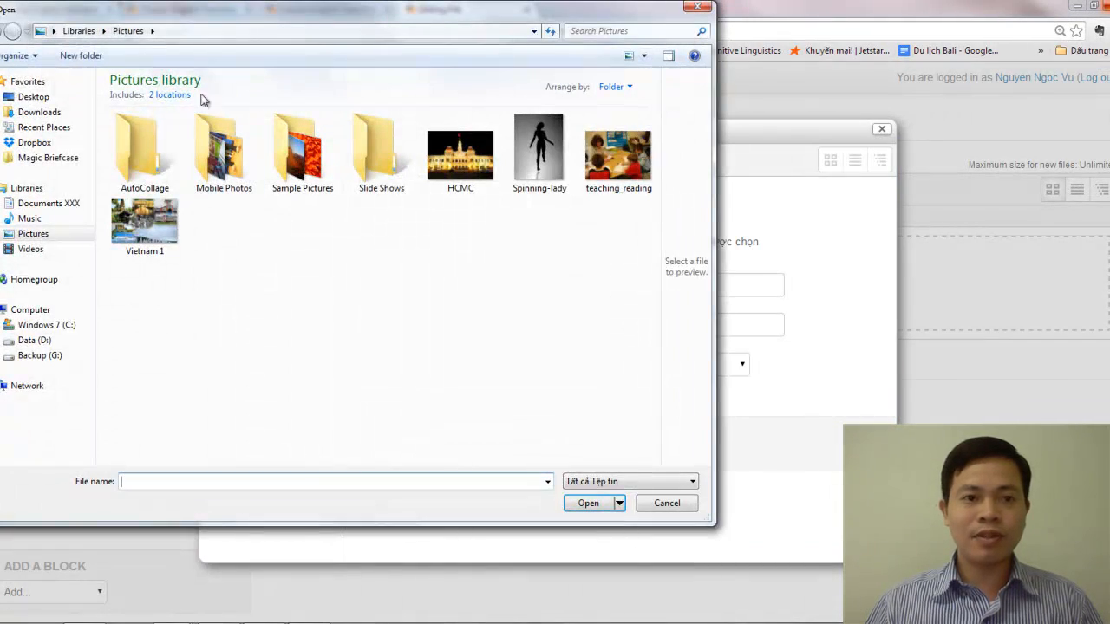
Browse to the folder Data (D:) > Dropbox > Google Drive > ELT2 > Lesson plans > 4 Teaching reading
{"action": "left_click", "coordinate": [34, 342]}
{"action": "double_click", "coordinate": [228, 220]}
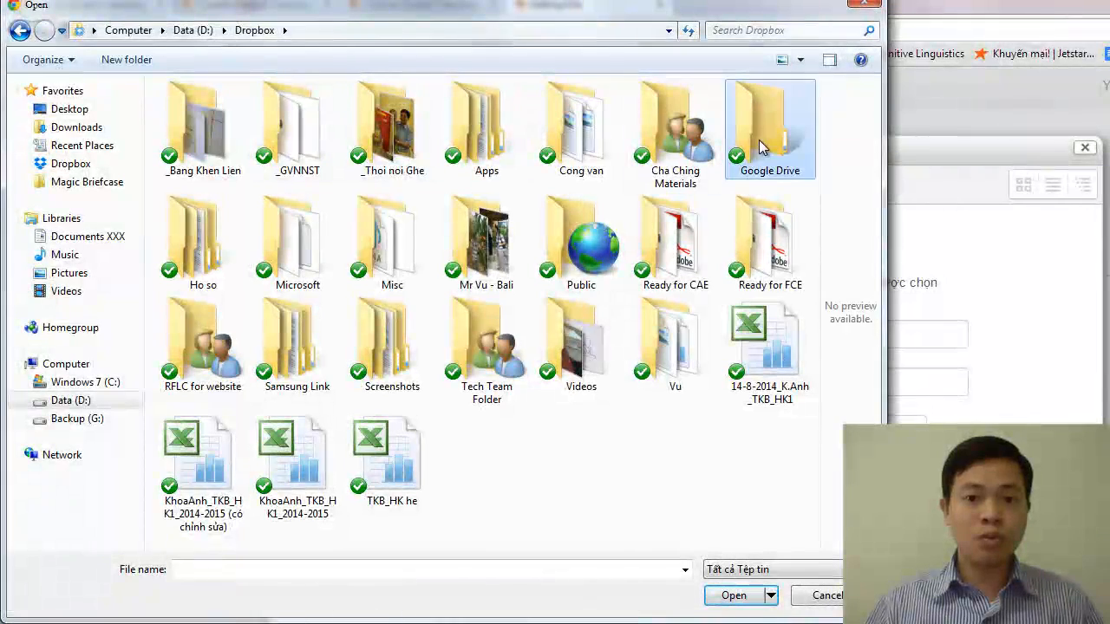
{"action": "double_click", "coordinate": [759, 148]}
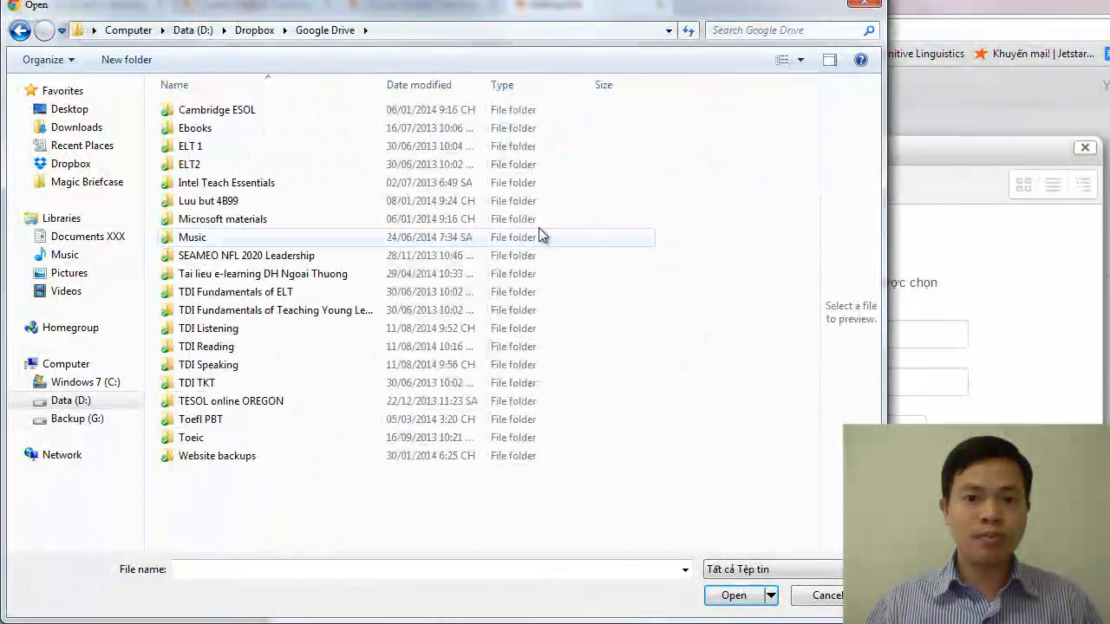
{"action": "double_click", "coordinate": [190, 166]}
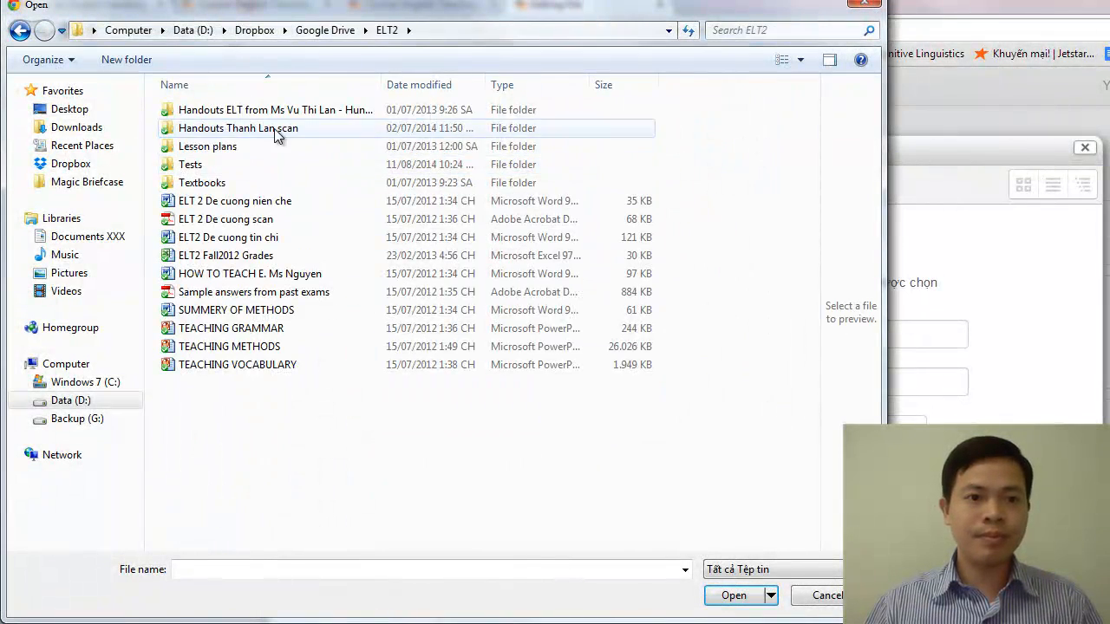
{"action": "double_click", "coordinate": [222, 147]}
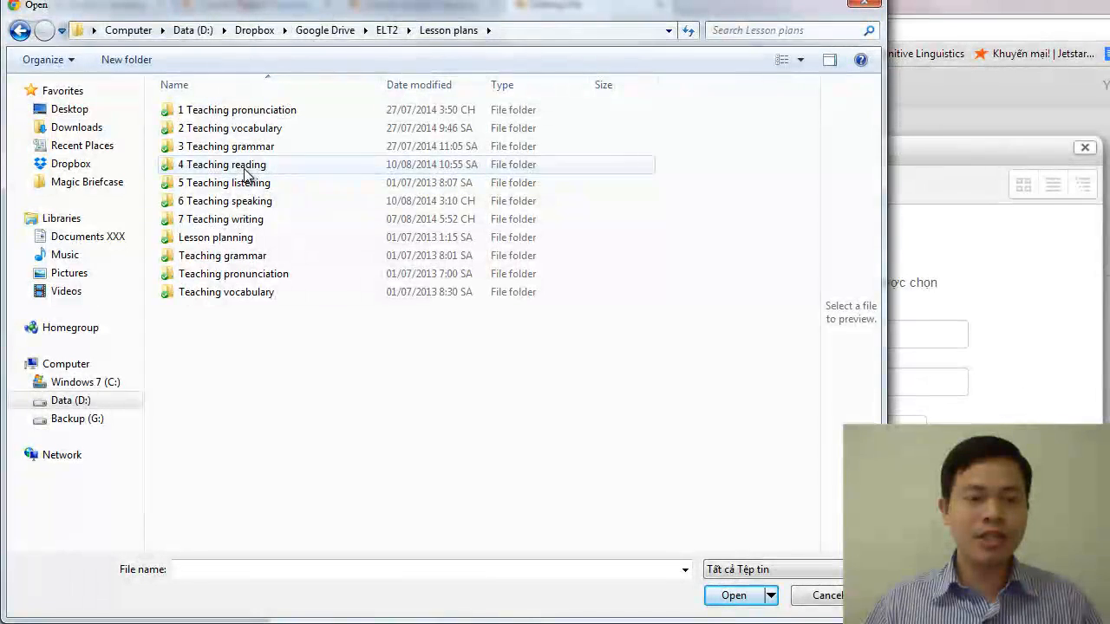
{"action": "double_click", "coordinate": [245, 168]}
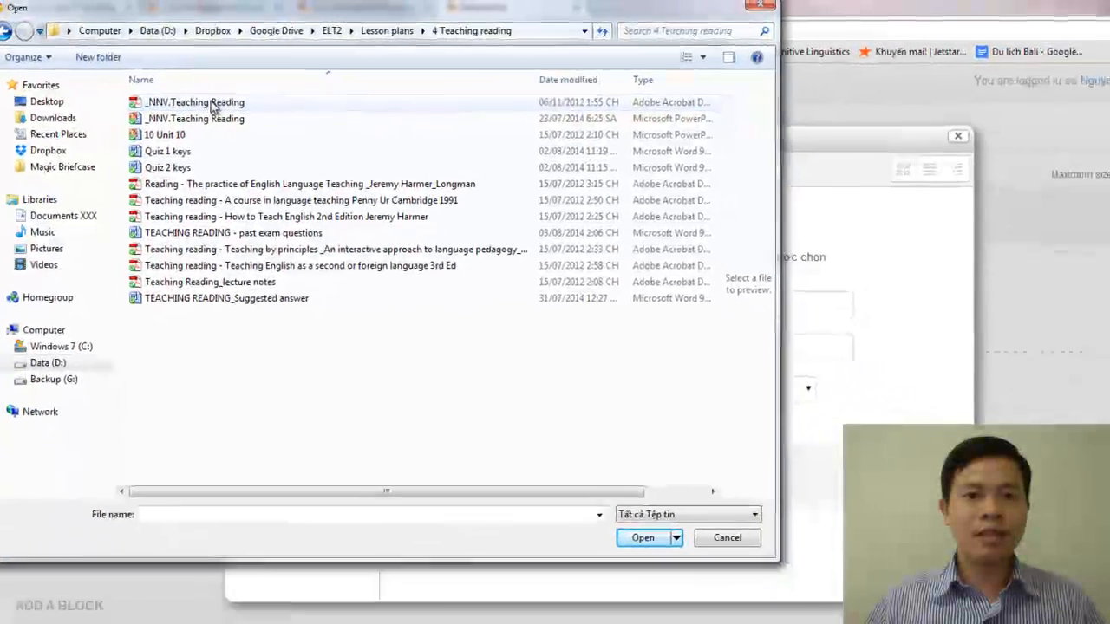
Upload the PDF "_NNV.Teaching Reading" as the resource's content, then save the resource and return to the course
{"action": "double_click", "coordinate": [234, 110]}
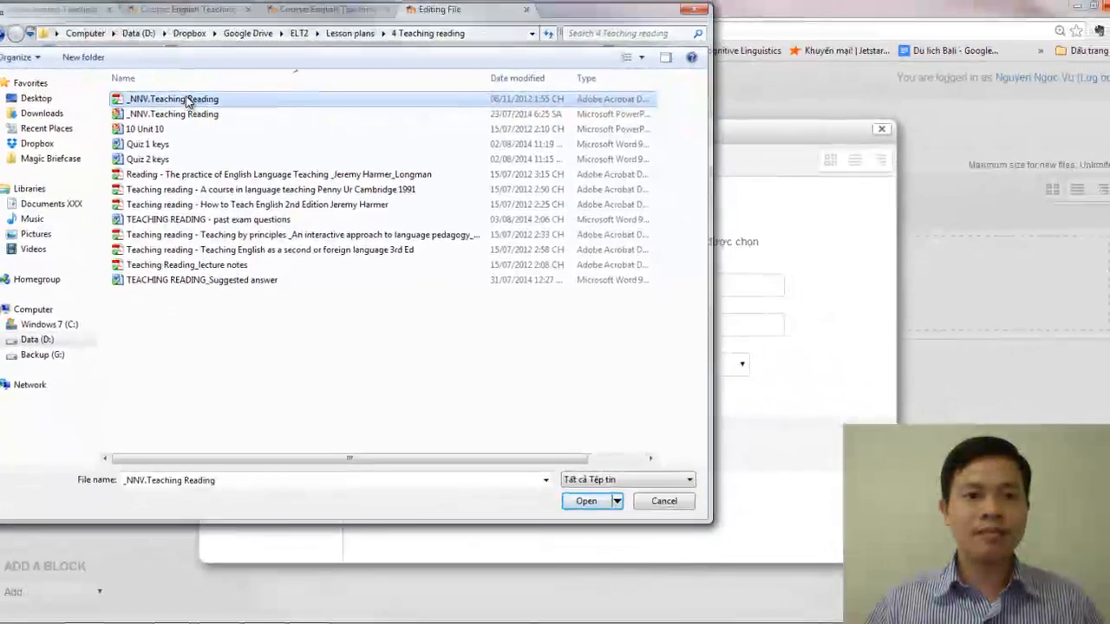
{"action": "left_click", "coordinate": [613, 446]}
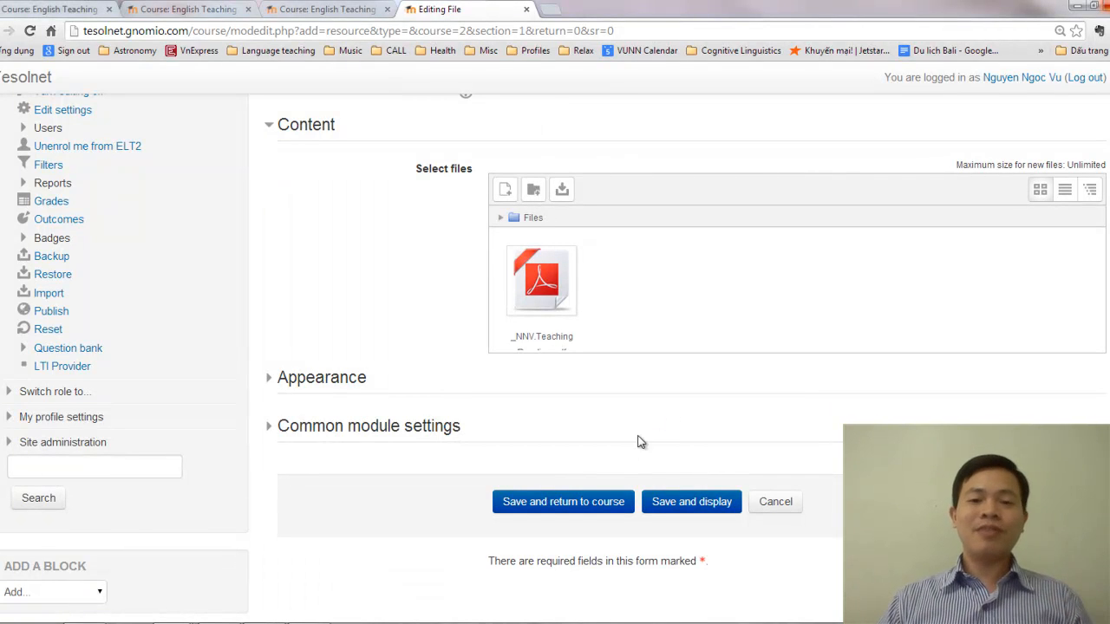
{"action": "left_click", "coordinate": [594, 505]}
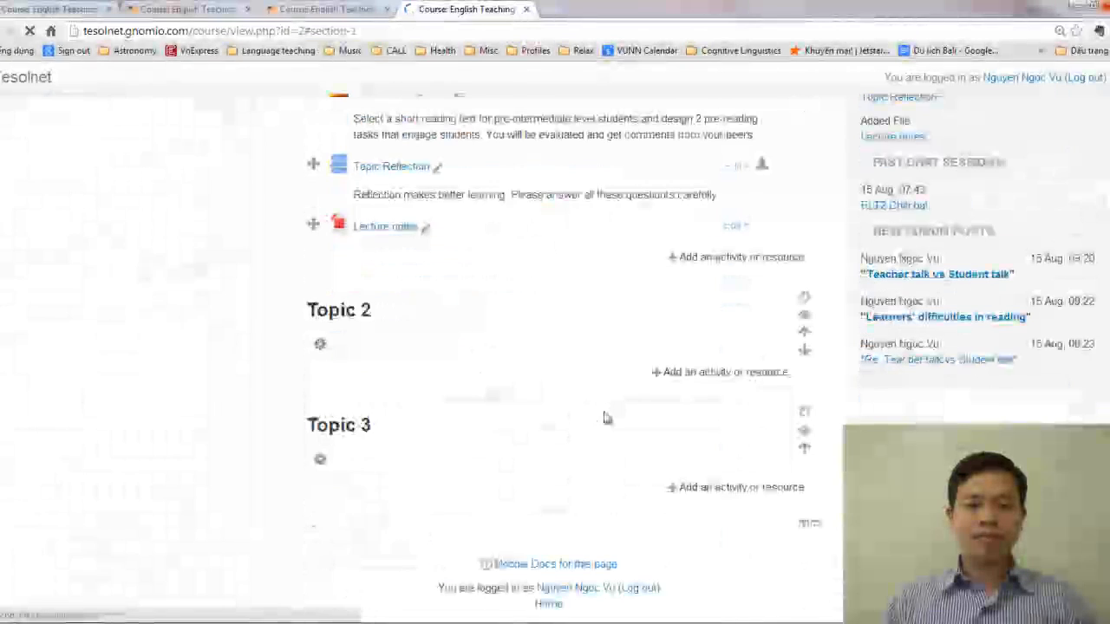
Turn off editing mode for the English Teaching Methodology course
{"action": "scroll", "coordinate": [607, 418], "scroll_direction": "up", "scroll_amount": 2}
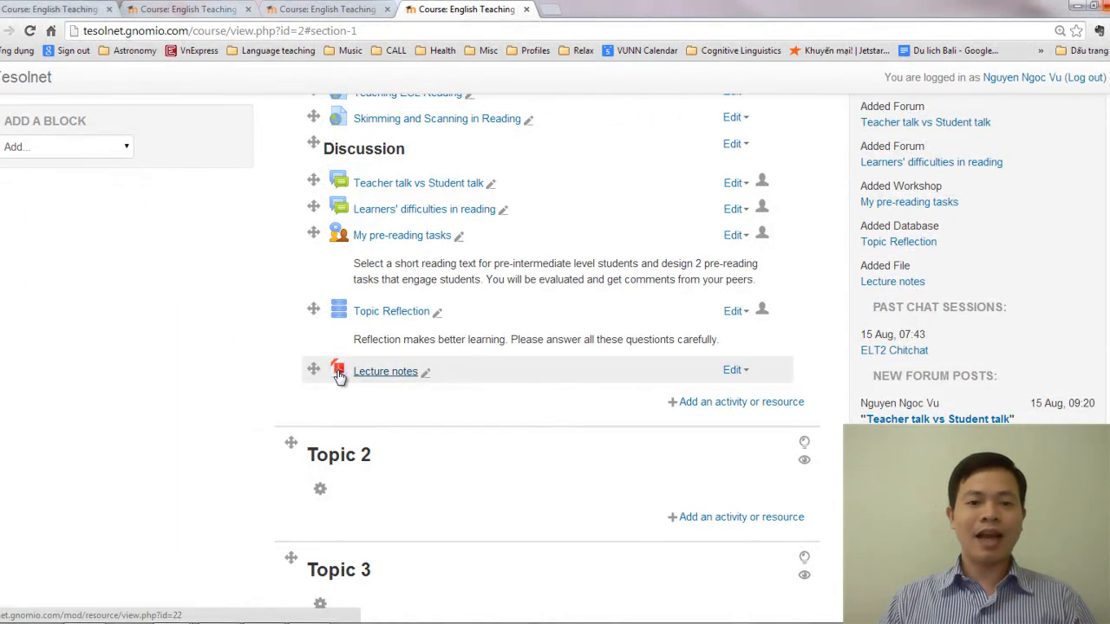
{"action": "scroll", "coordinate": [368, 401], "scroll_direction": "up", "scroll_amount": 4}
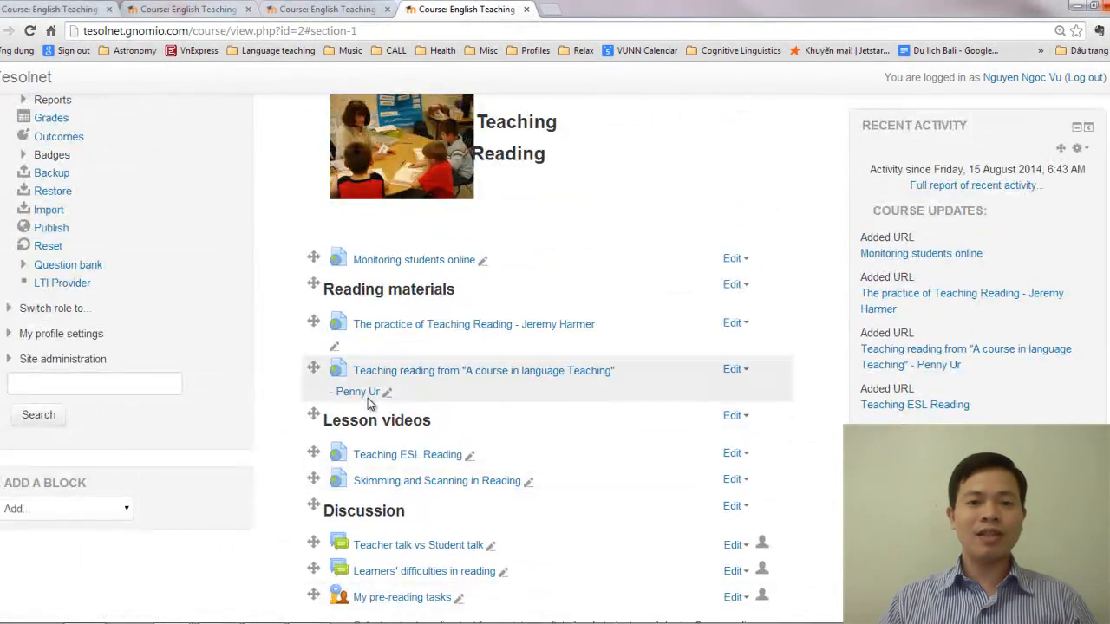
{"action": "scroll", "coordinate": [371, 403], "scroll_direction": "down", "scroll_amount": 3}
{"action": "scroll", "coordinate": [375, 395], "scroll_direction": "up", "scroll_amount": 10}
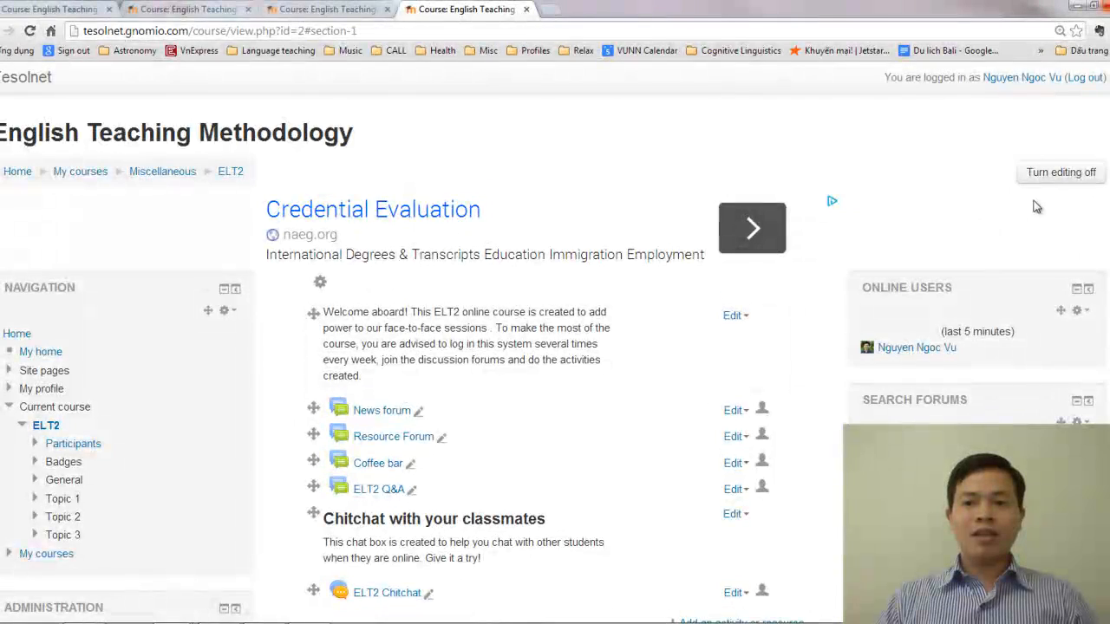
{"action": "left_click", "coordinate": [1056, 173]}
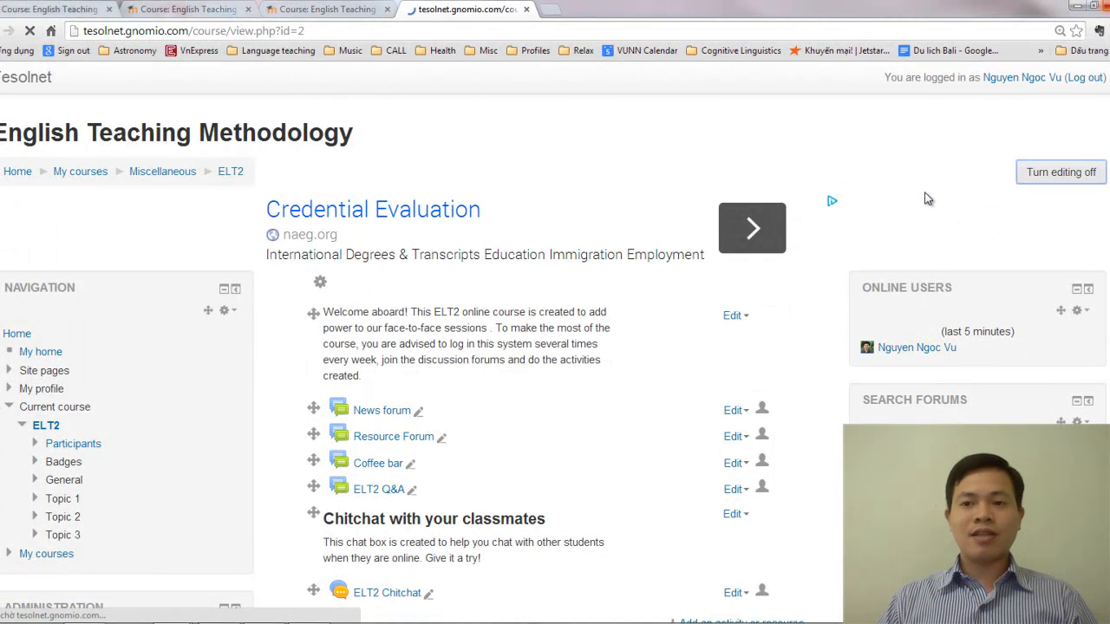
Review the finished Topic 1 section of the course, from its Teaching Reading heading through the Lecture notes resource
{"action": "scroll", "coordinate": [672, 351], "scroll_direction": "down", "scroll_amount": 1}
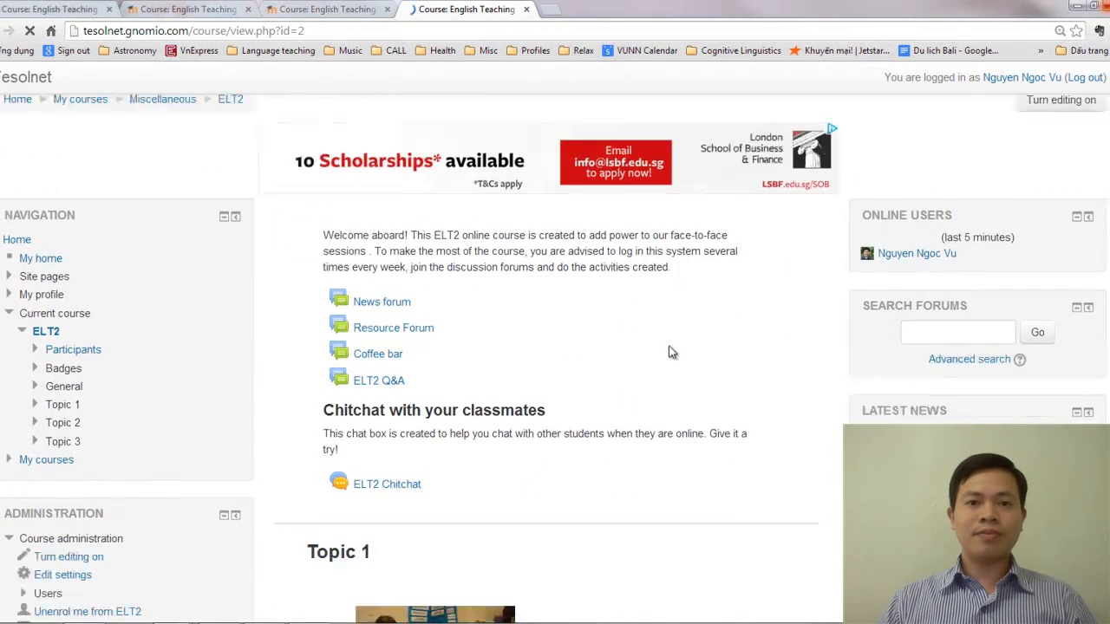
{"action": "scroll", "coordinate": [672, 351], "scroll_direction": "down", "scroll_amount": 9}
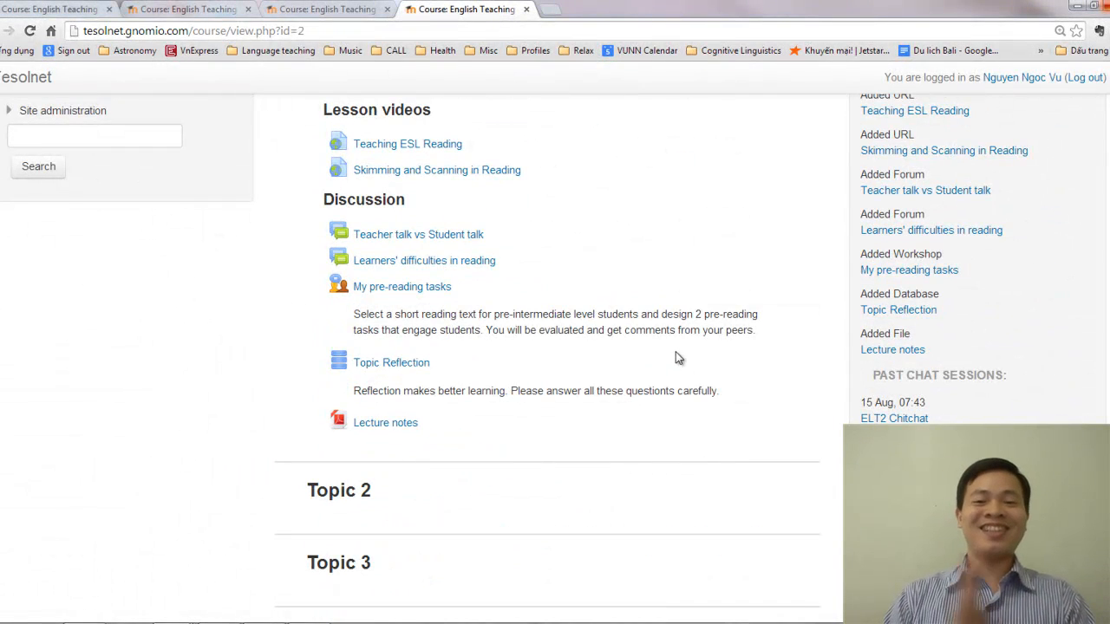
{"action": "scroll", "coordinate": [668, 360], "scroll_direction": "up", "scroll_amount": 4}
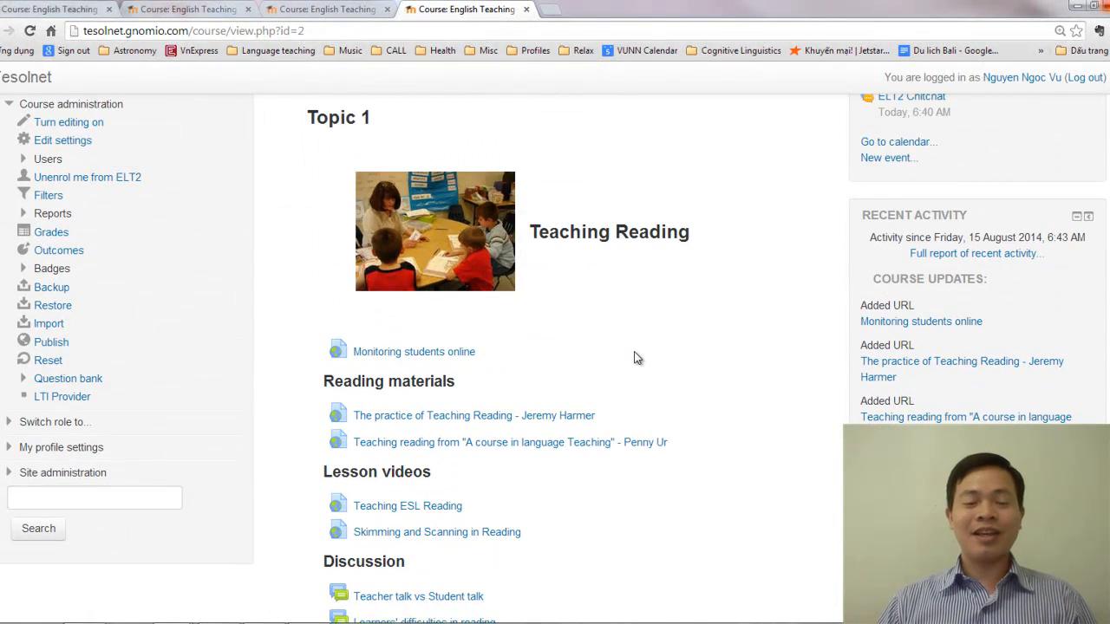
{"action": "scroll", "coordinate": [637, 358], "scroll_direction": "down", "scroll_amount": 4}
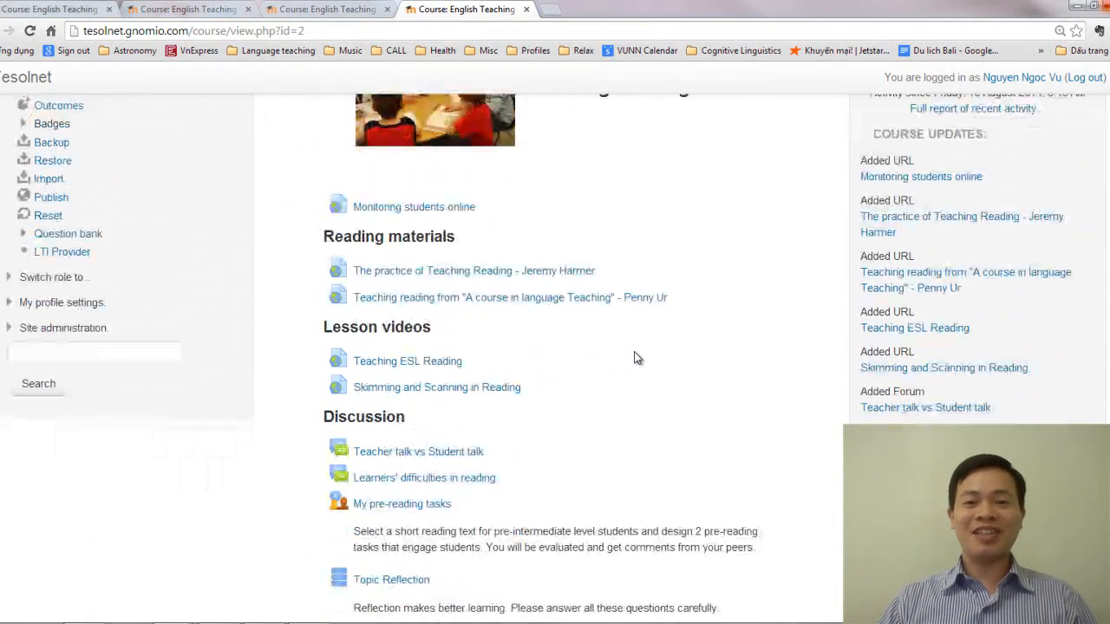
{"action": "scroll", "coordinate": [634, 356], "scroll_direction": "up", "scroll_amount": 4}
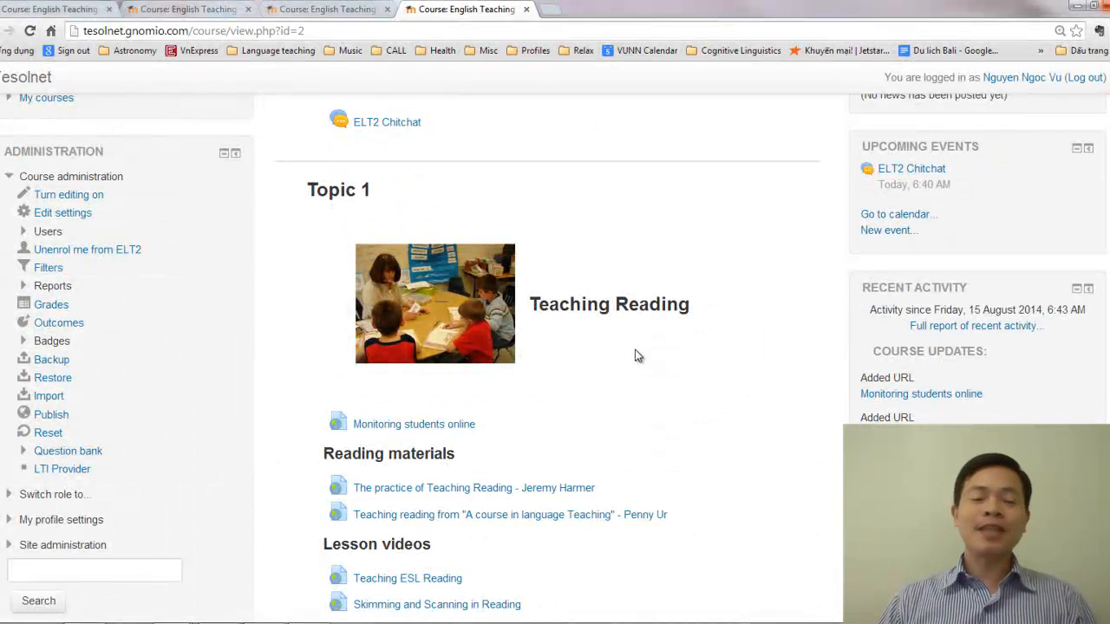
{"action": "scroll", "coordinate": [635, 355], "scroll_direction": "down", "scroll_amount": 8}
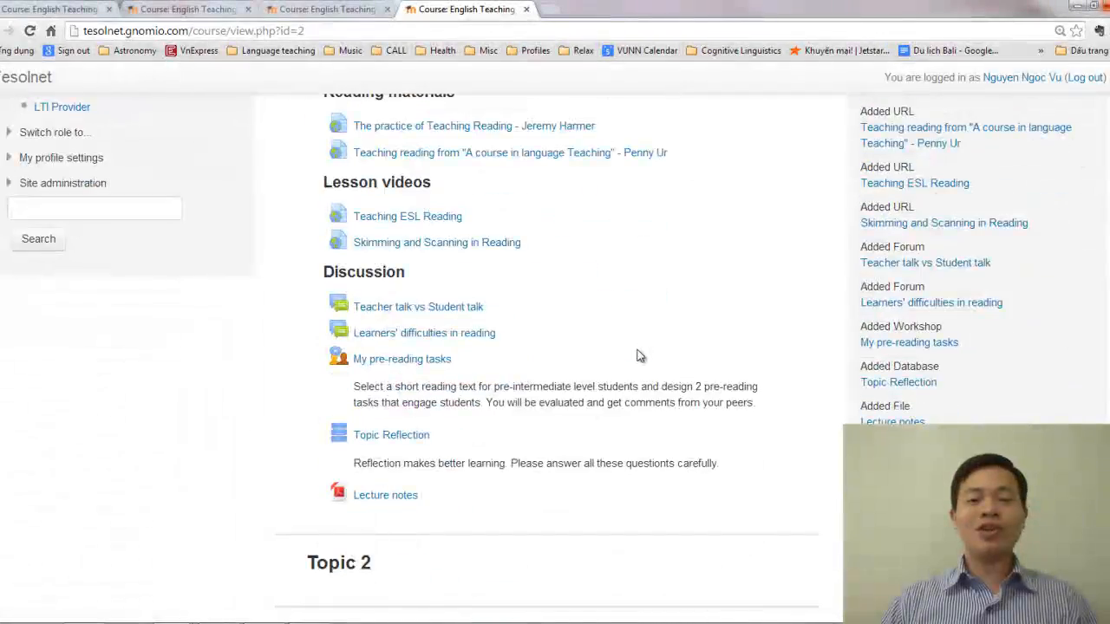
{"action": "scroll", "coordinate": [639, 355], "scroll_direction": "up", "scroll_amount": 9}
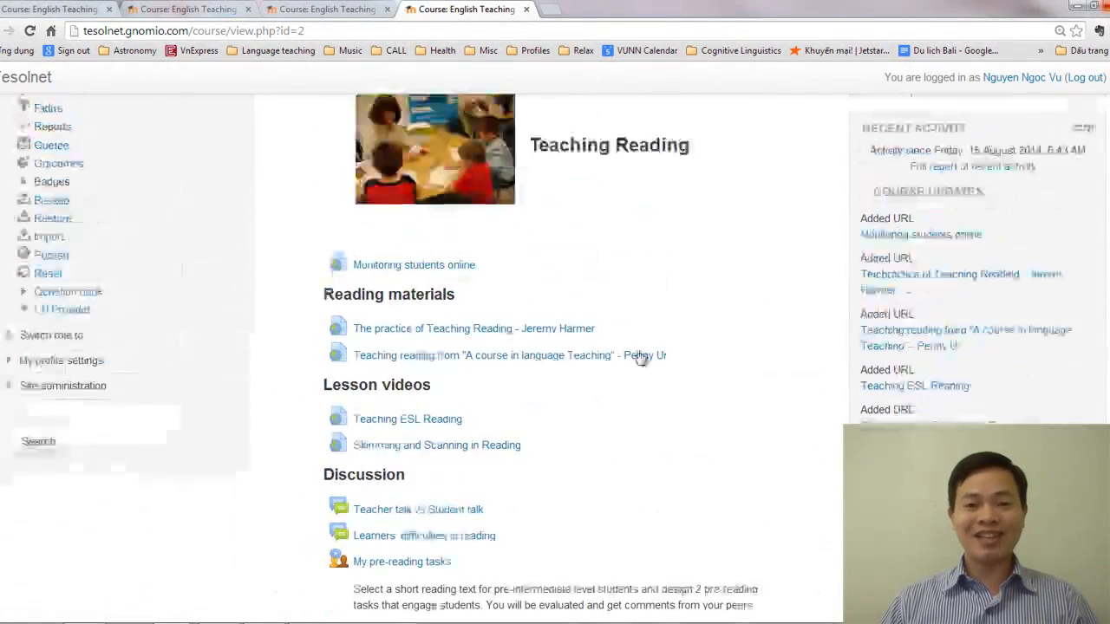